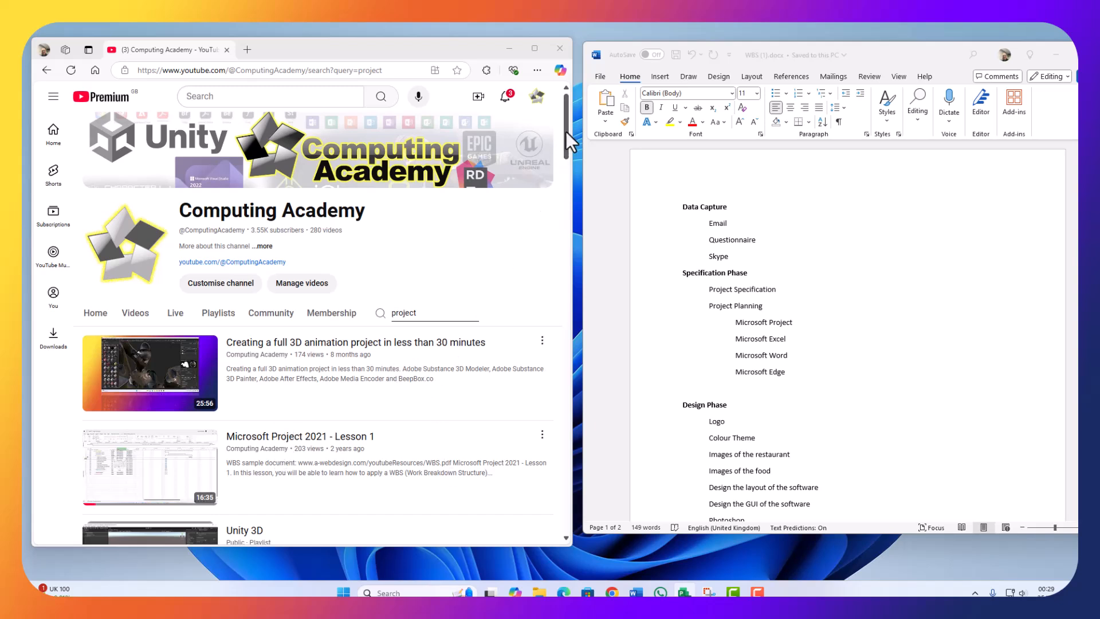
# Step: Scroll through the channel's 'project' search results, then minimize the YouTube browser
pyautogui.moveTo(568, 151); pyautogui.dragTo(569, 188)
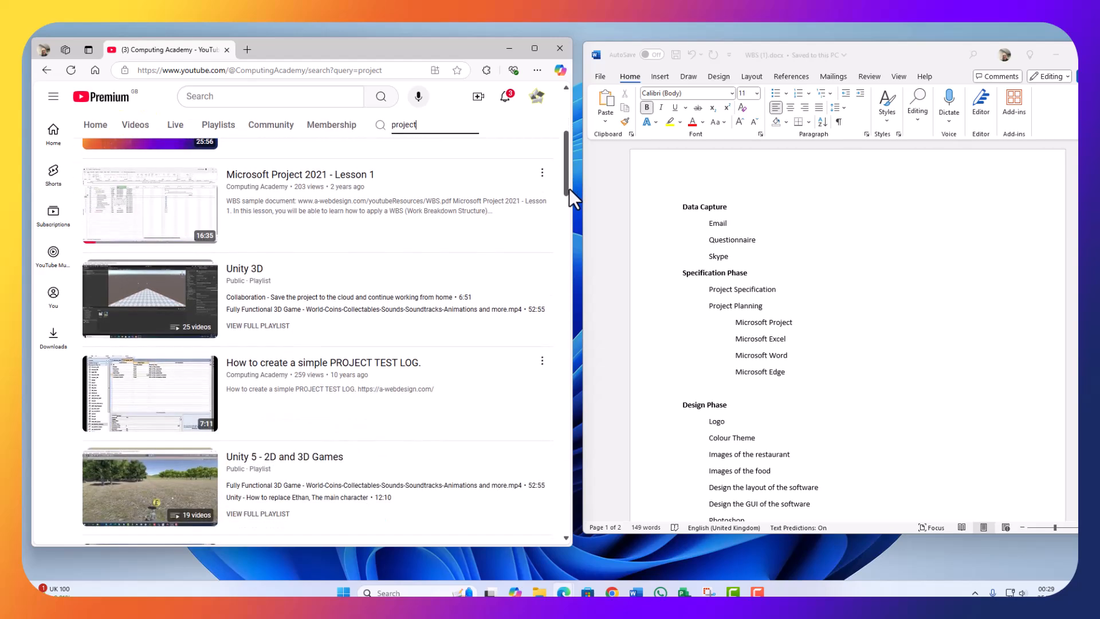
pyautogui.moveTo(569, 188); pyautogui.dragTo(523, 252)
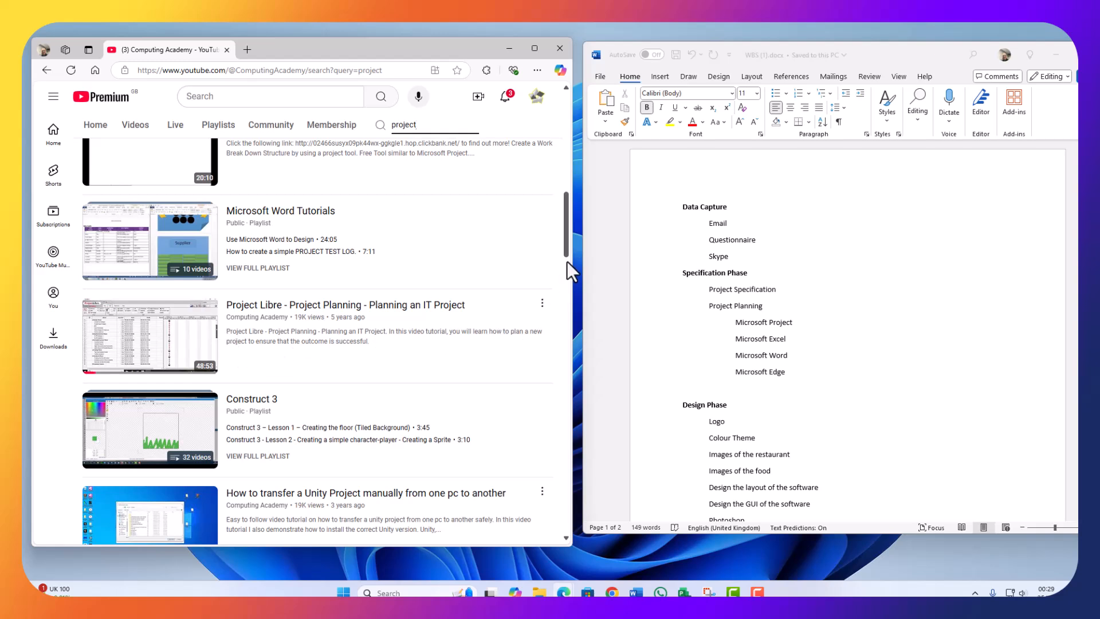
pyautogui.moveTo(565, 225); pyautogui.dragTo(589, 210)
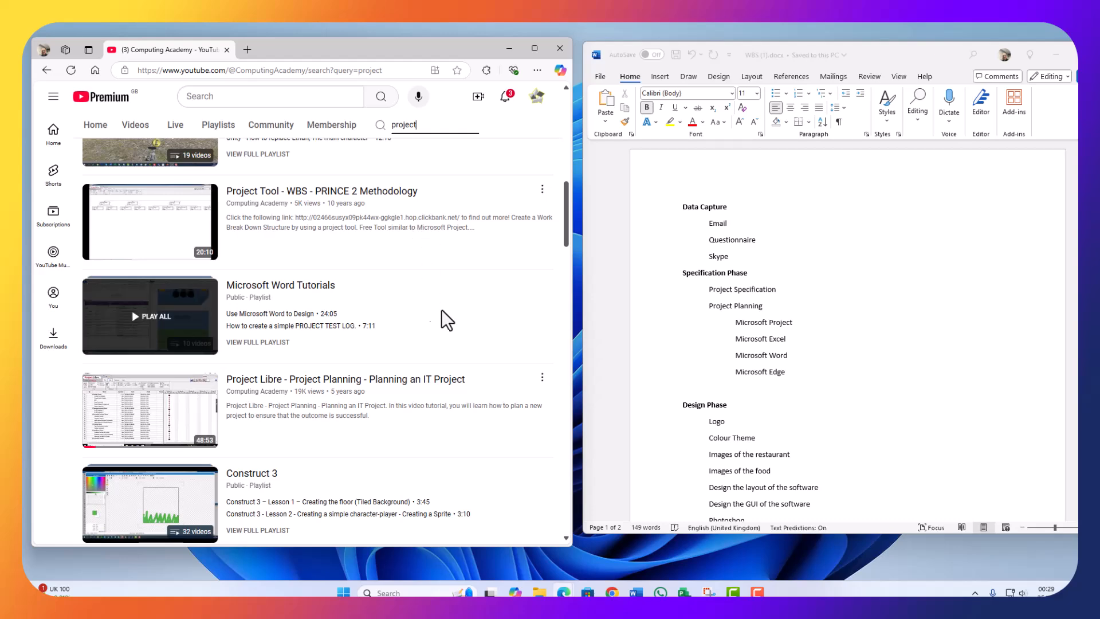
pyautogui.click(509, 48)
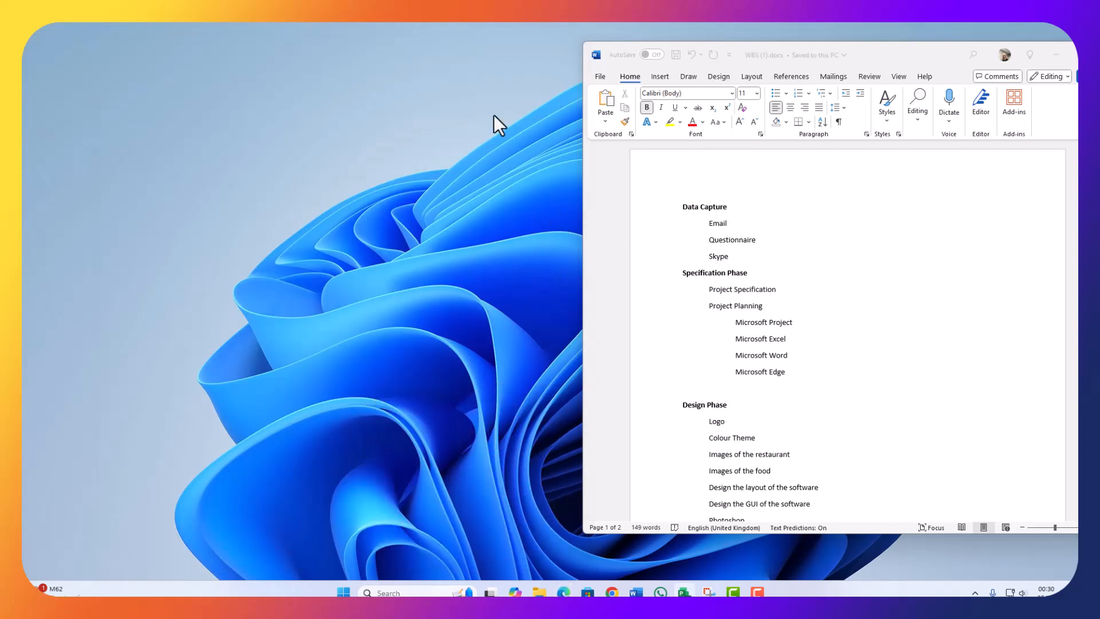
# Step: Move the Word WBS window left and start a blank project in Microsoft Project
pyautogui.moveTo(812, 46); pyautogui.dragTo(289, 54)
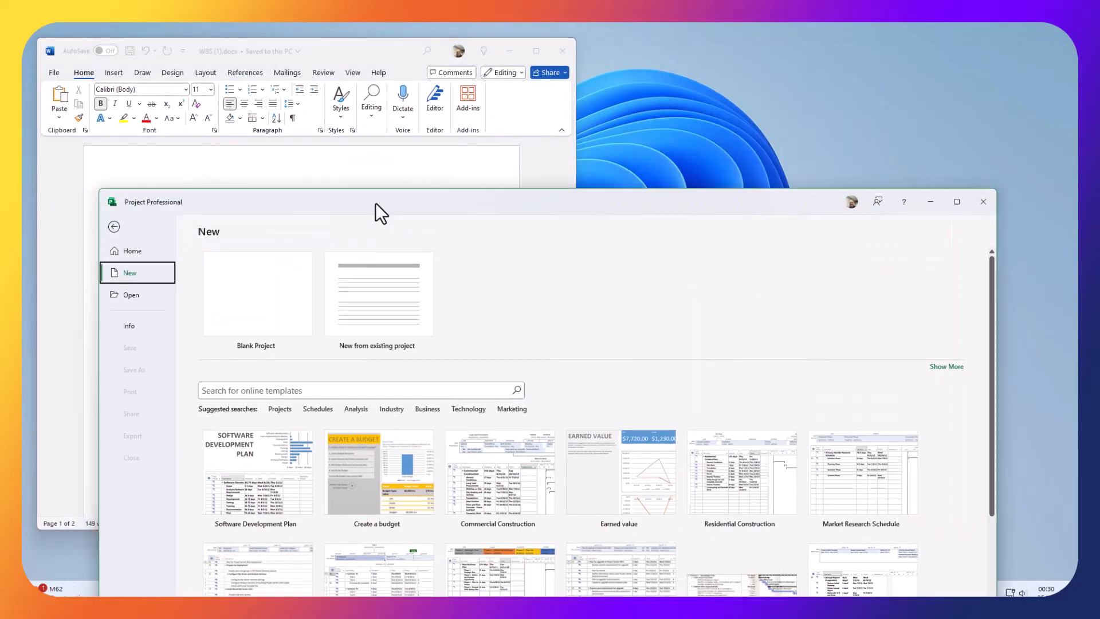
pyautogui.moveTo(376, 210); pyautogui.dragTo(425, 63)
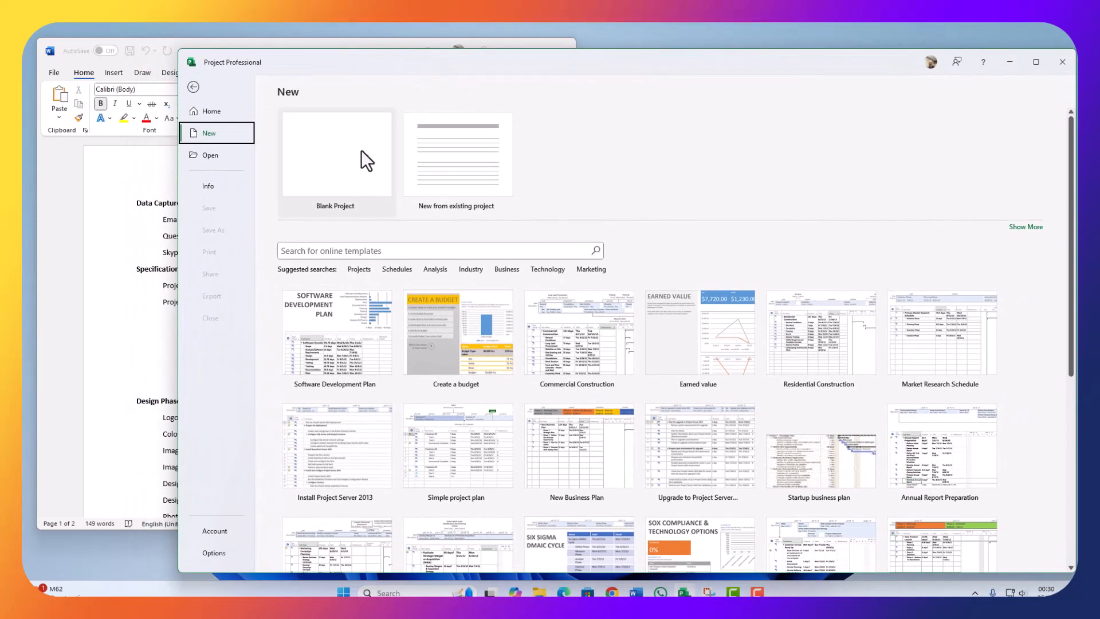
pyautogui.click(332, 179)
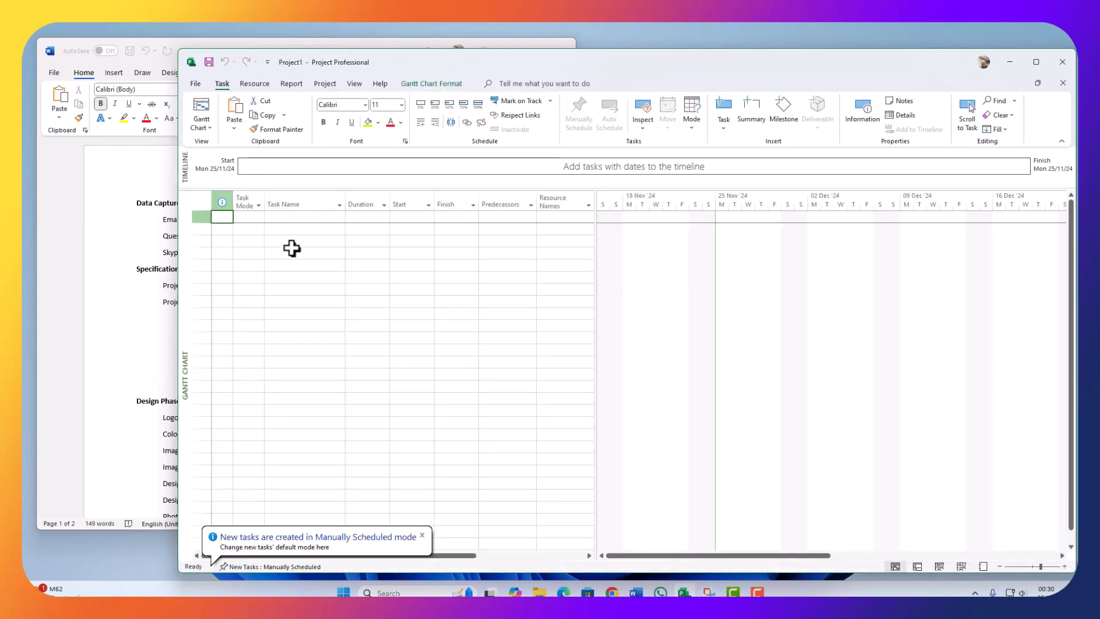
# Step: Save the new project to Documents under the name MyAppProject
pyautogui.click(194, 84)
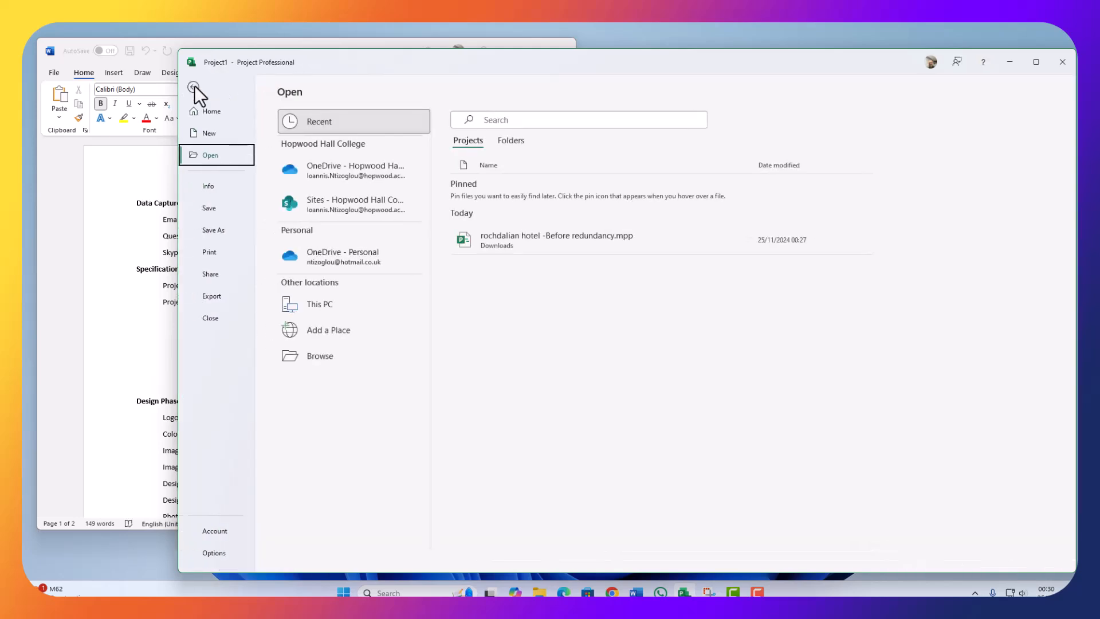
pyautogui.click(216, 228)
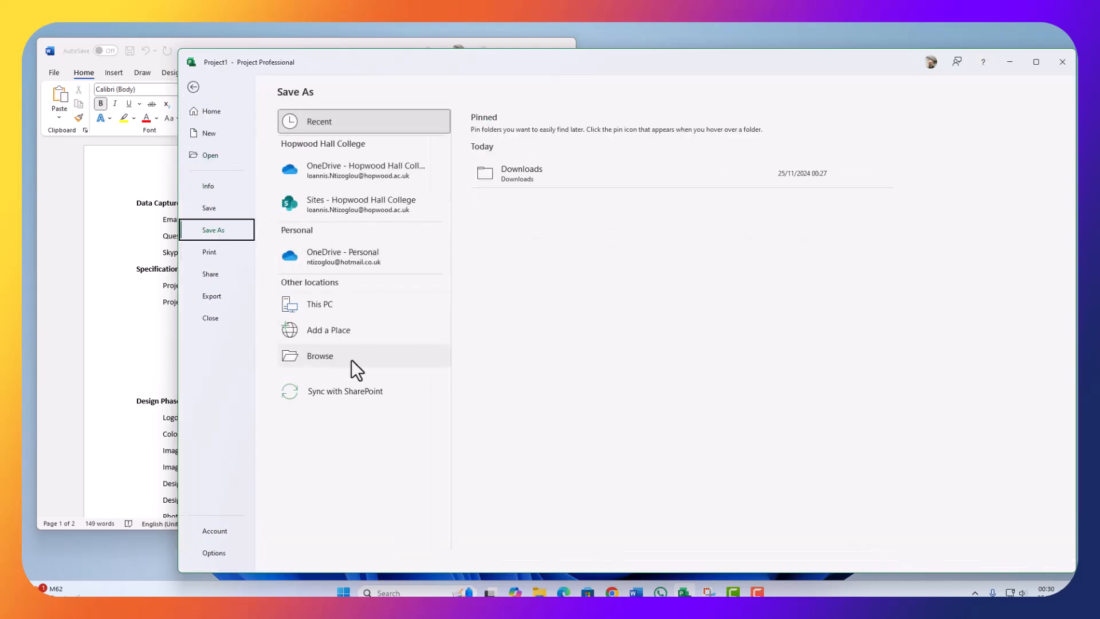
pyautogui.click(317, 355)
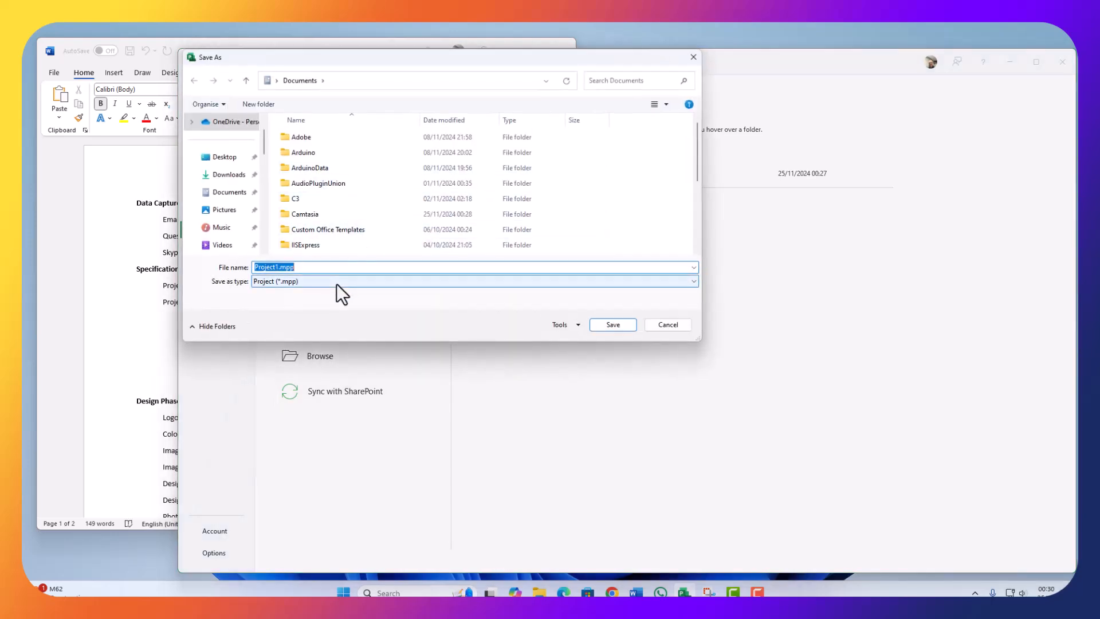
pyautogui.write('My')
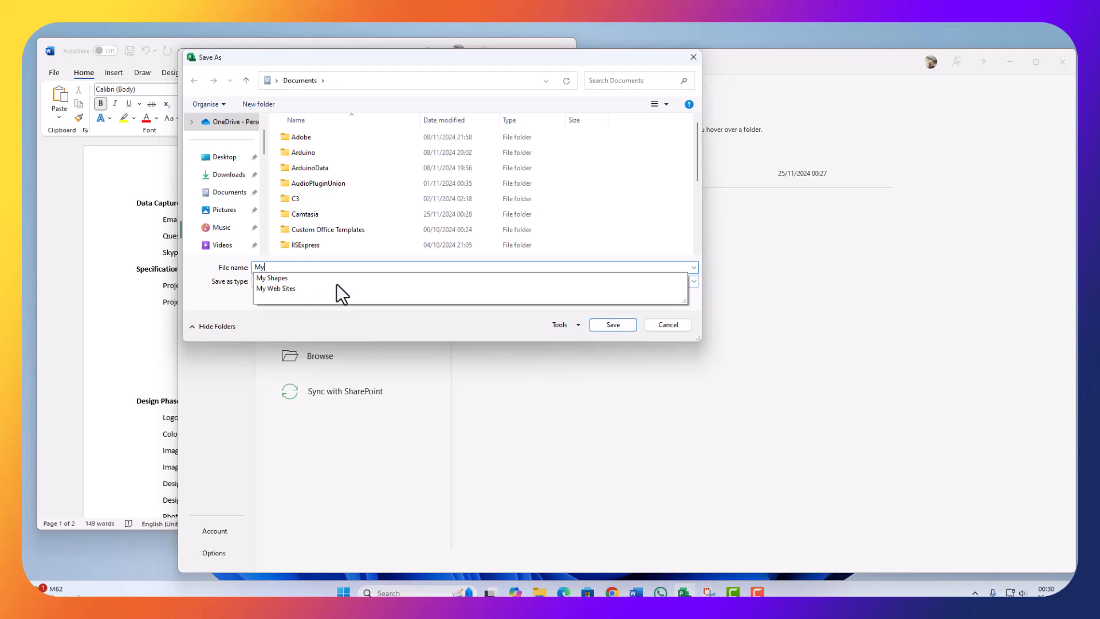
pyautogui.write('AppProject')
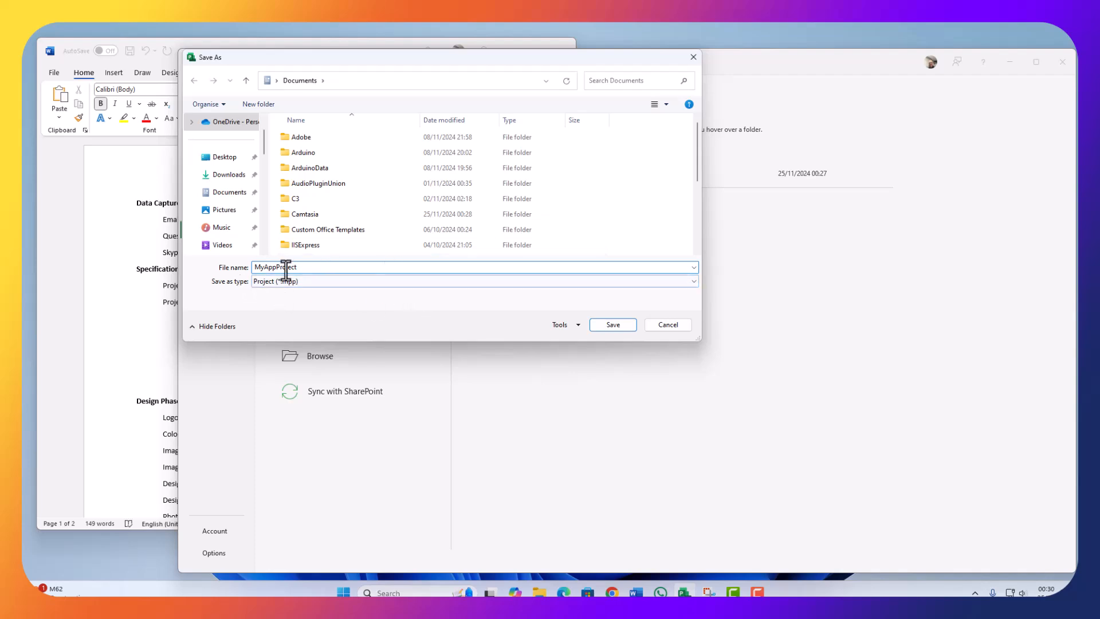
# Step: Save MyAppProject.mpp and arrange Word and Project side by side
pyautogui.click(610, 325)
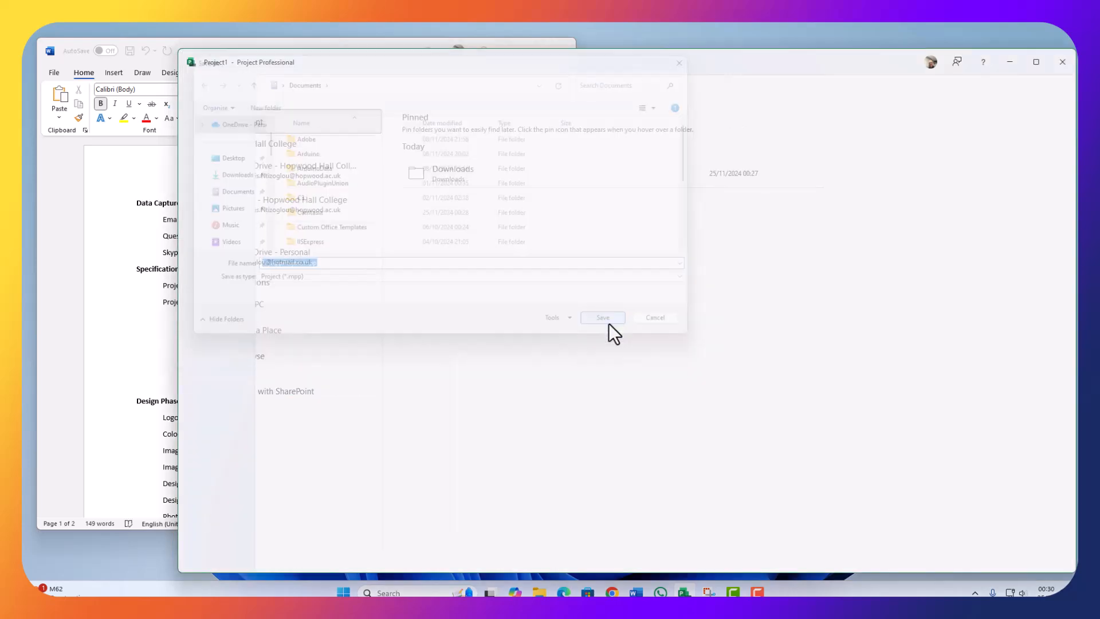
pyautogui.click(132, 258)
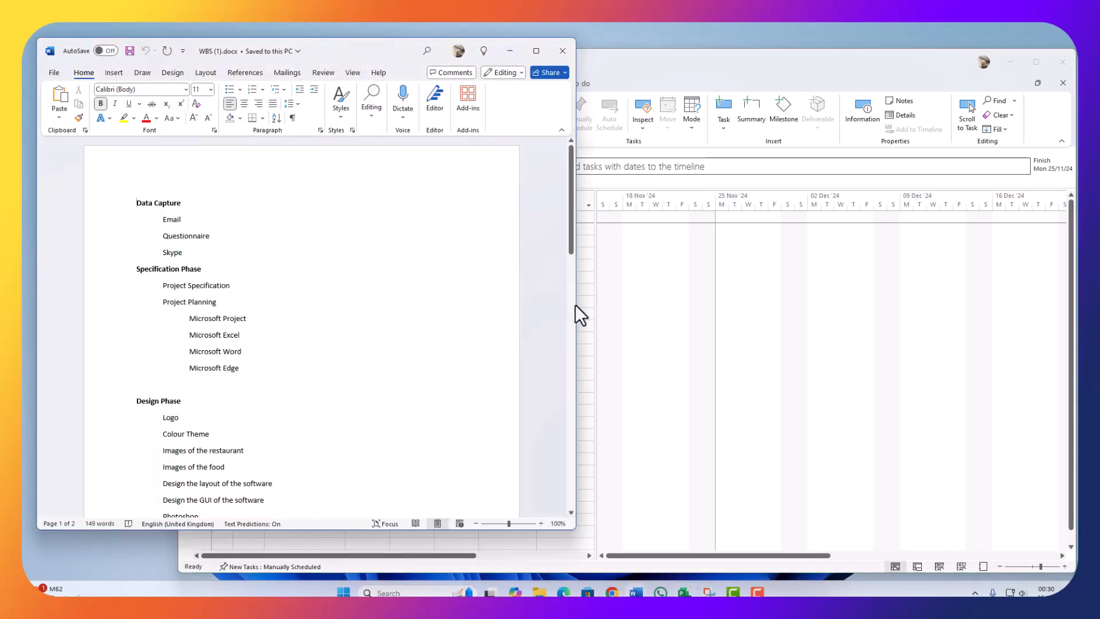
pyautogui.moveTo(575, 304); pyautogui.dragTo(262, 305)
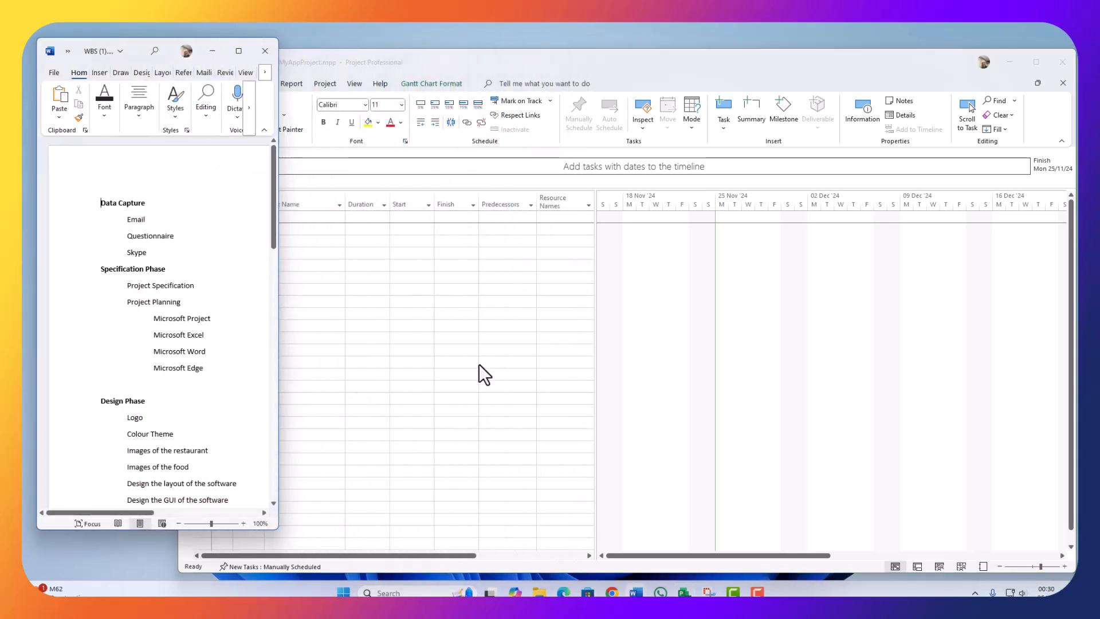
pyautogui.click(504, 361)
pyautogui.moveTo(178, 428); pyautogui.dragTo(330, 410)
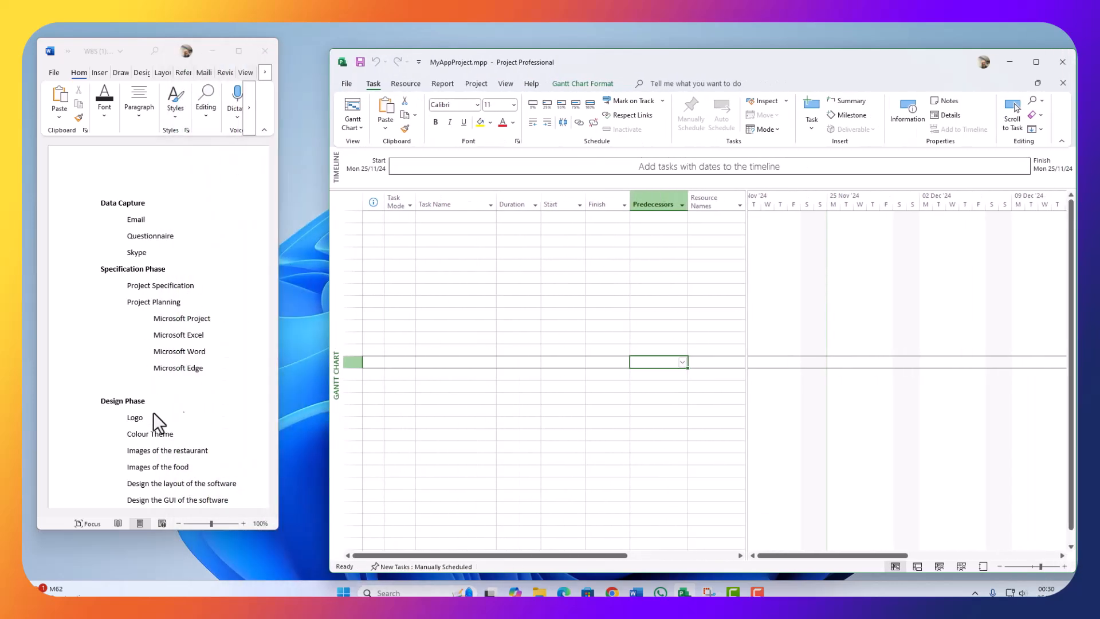
# Step: Enter 'My App Project' as the first task name
pyautogui.click(517, 239)
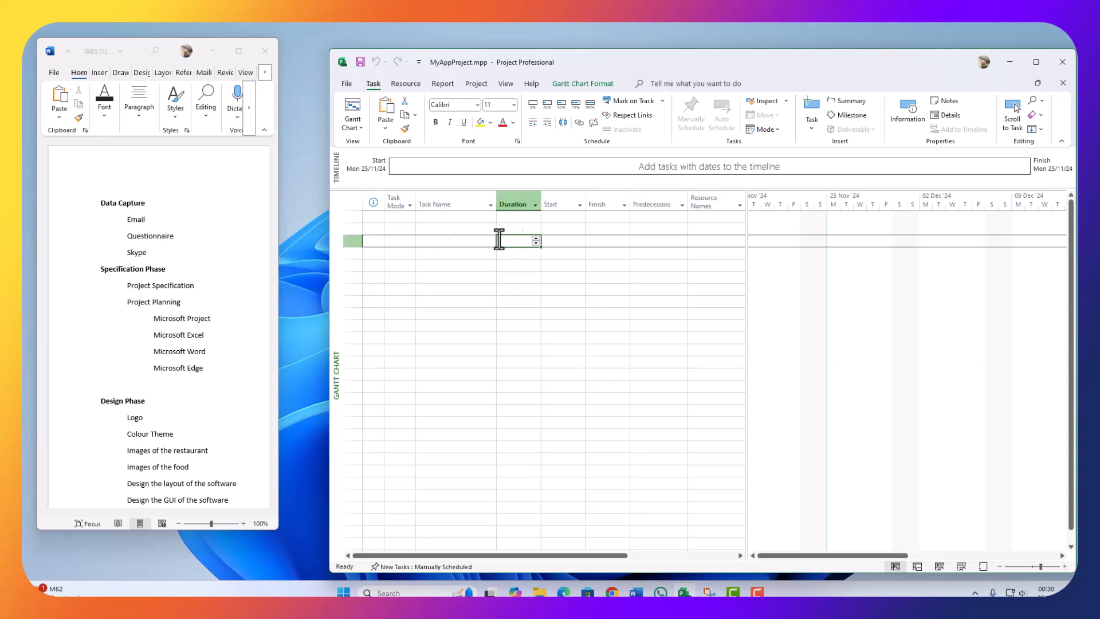
pyautogui.click(424, 216)
pyautogui.click(405, 218)
pyautogui.click(437, 215)
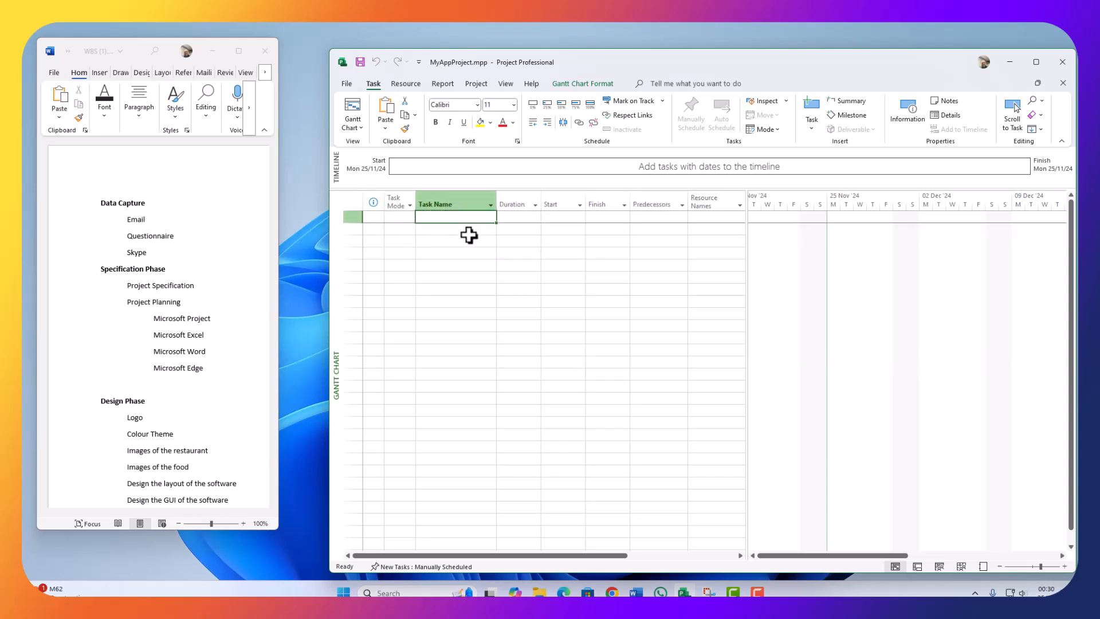
pyautogui.write('My App Project')
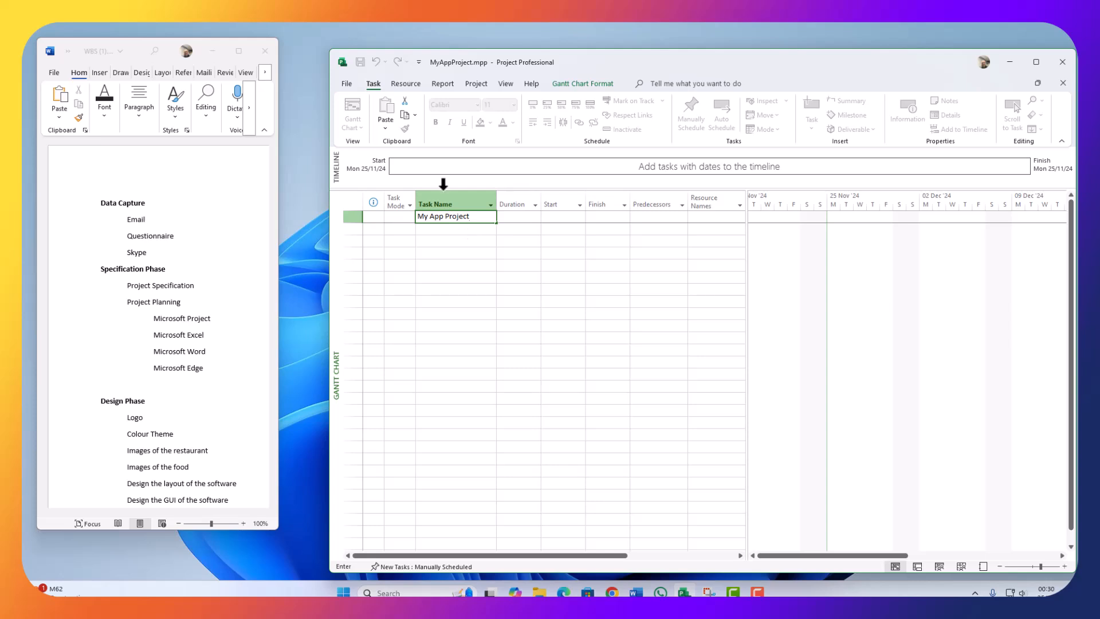
pyautogui.click(508, 239)
# Step: Set task 1, My App Project, to Auto Scheduled mode
pyautogui.click(426, 230)
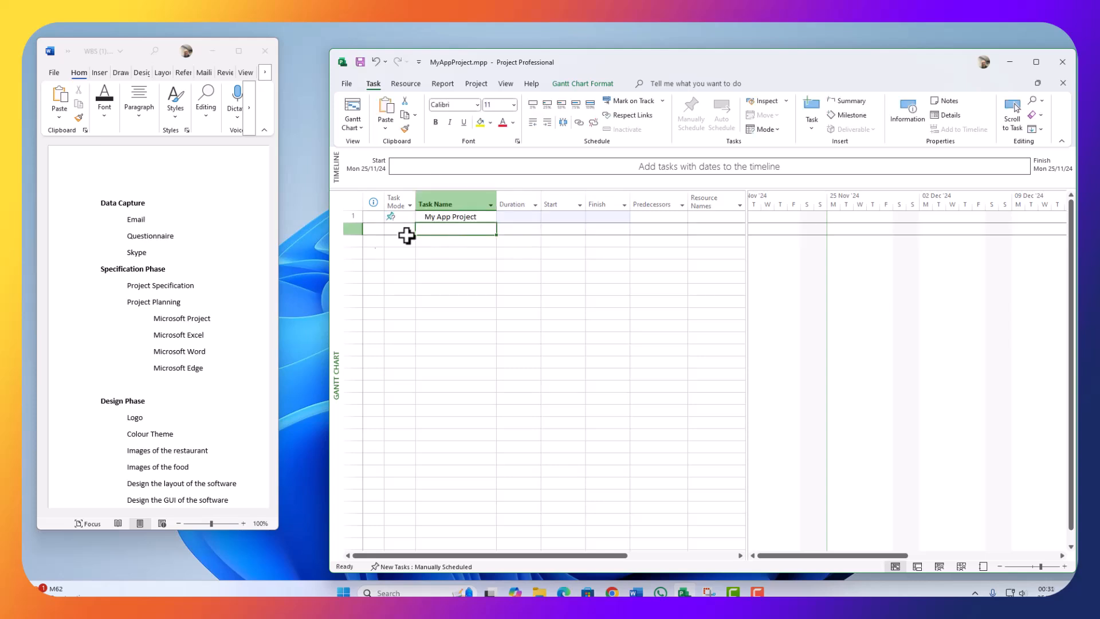
pyautogui.click(400, 216)
pyautogui.click(409, 217)
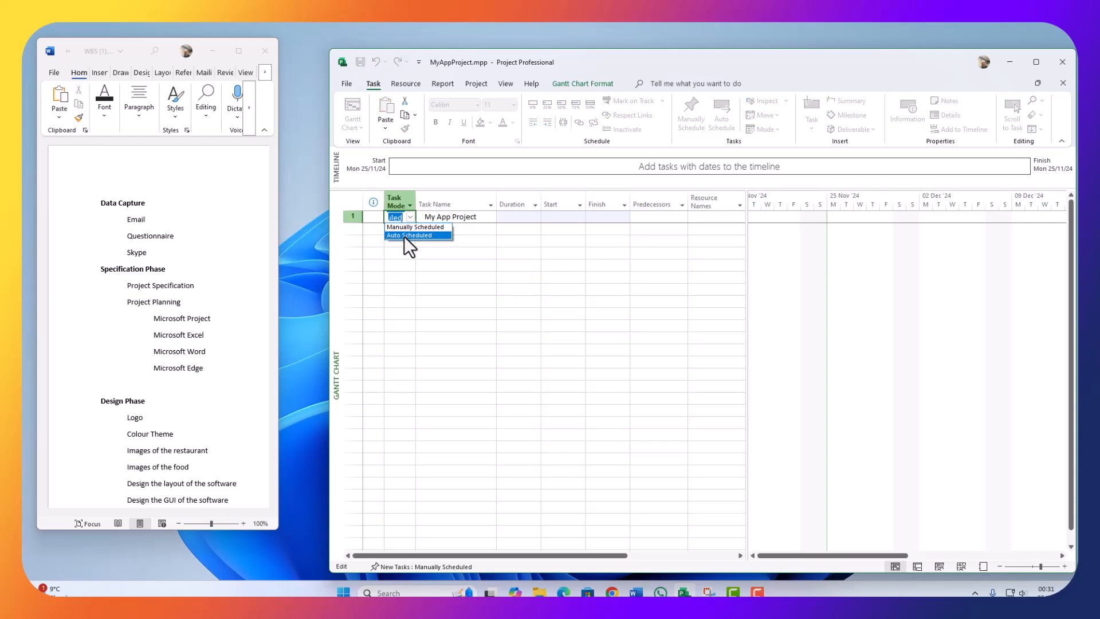
pyautogui.click(406, 235)
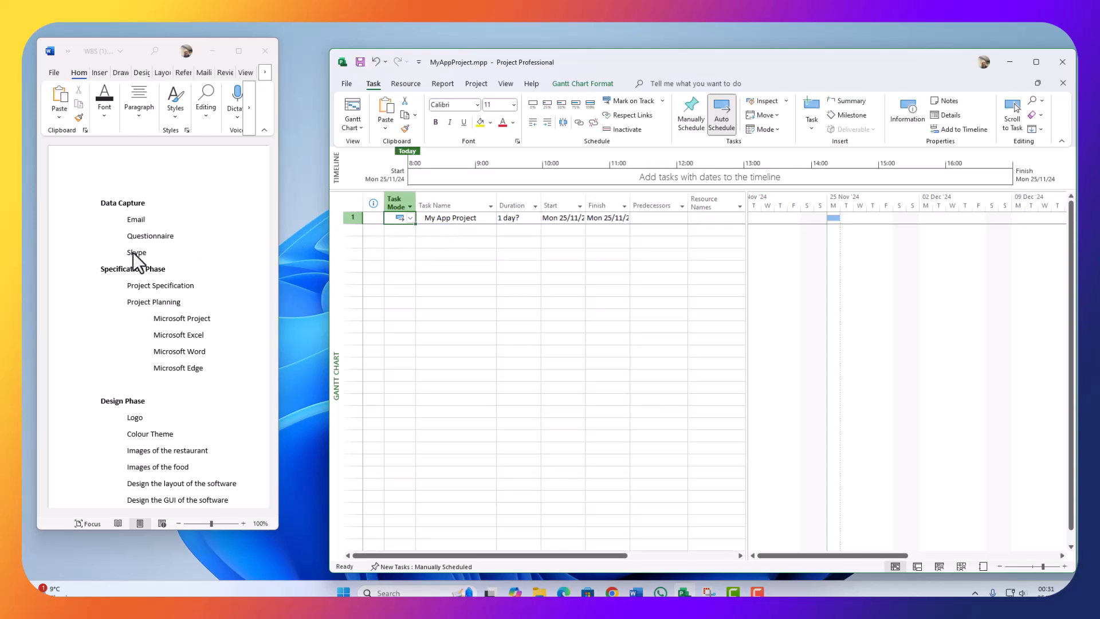
pyautogui.click(430, 229)
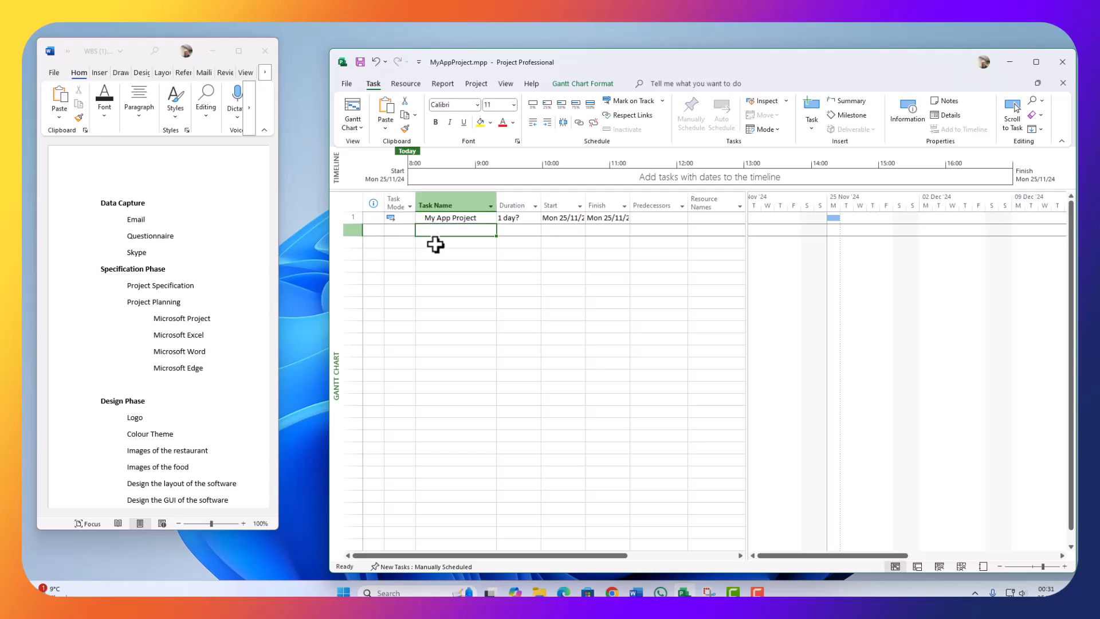
# Step: Copy the Data Capture heading from the Word WBS for row 2
pyautogui.click(149, 203)
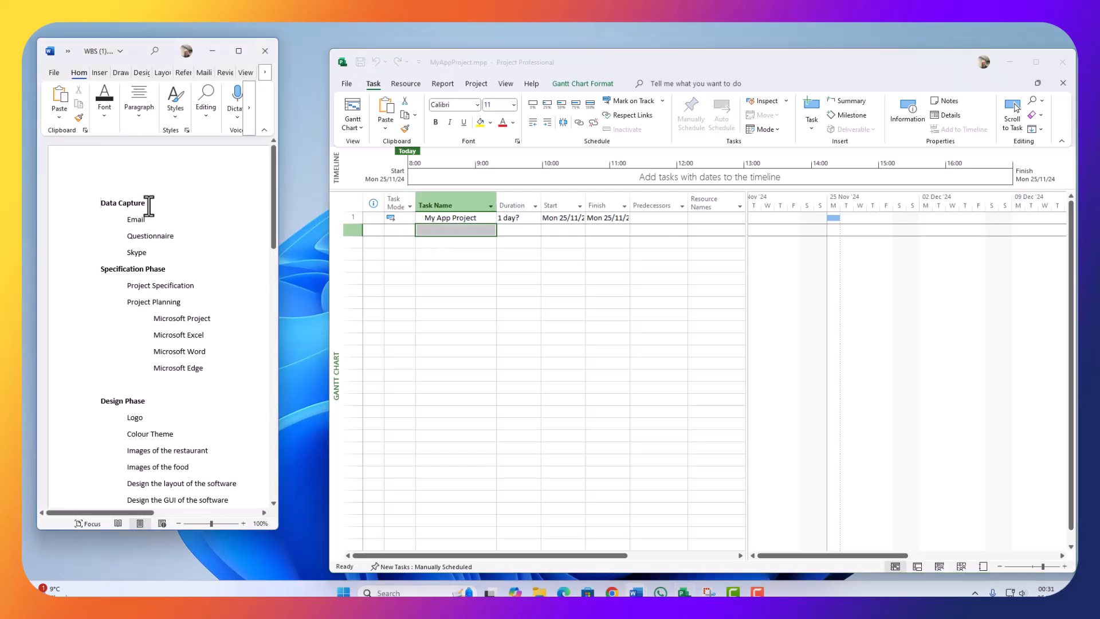
pyautogui.moveTo(149, 203); pyautogui.dragTo(95, 204)
pyautogui.hotkey('ctrl', 'c')
pyautogui.click(436, 230)
# Step: Paste Data Capture as task 2 and make it auto scheduled
pyautogui.hotkey('ctrl', 'v')
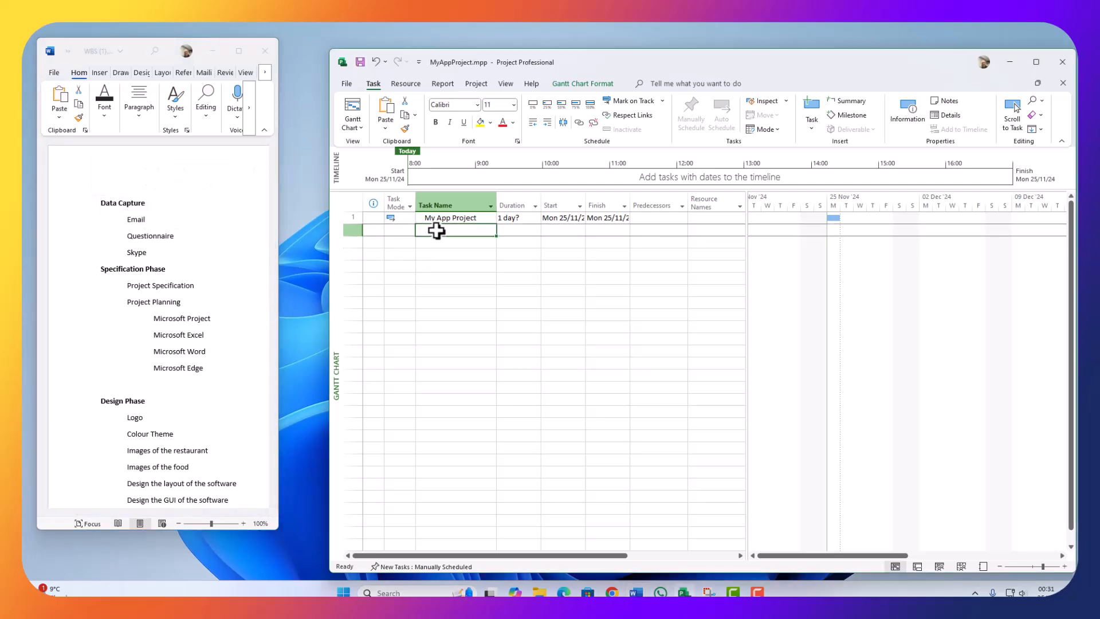
pyautogui.click(395, 229)
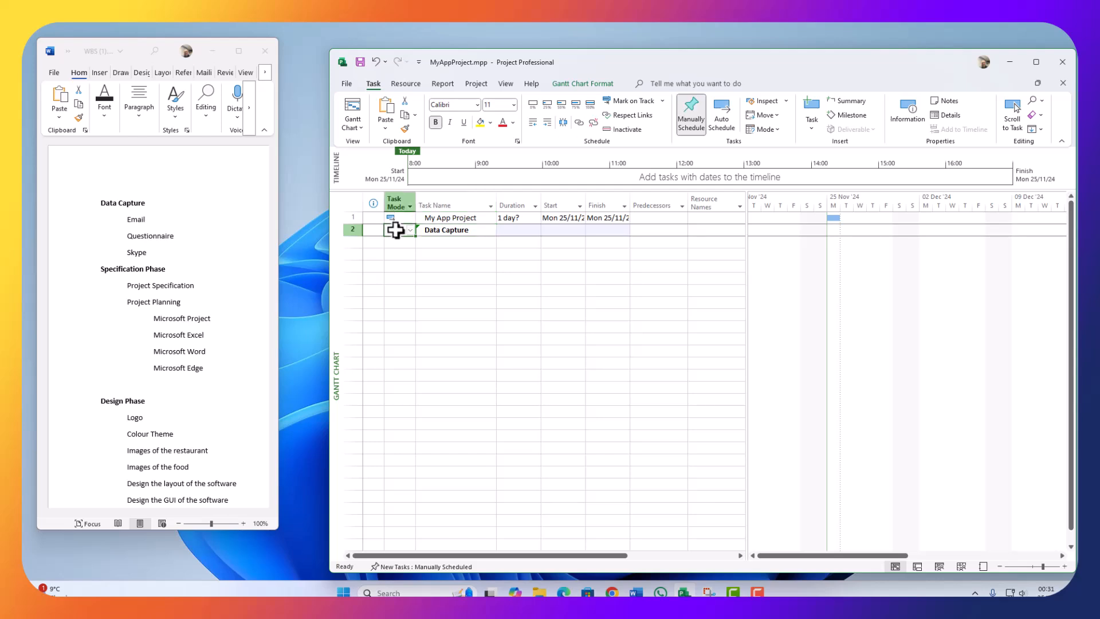
pyautogui.click(410, 229)
pyautogui.click(404, 249)
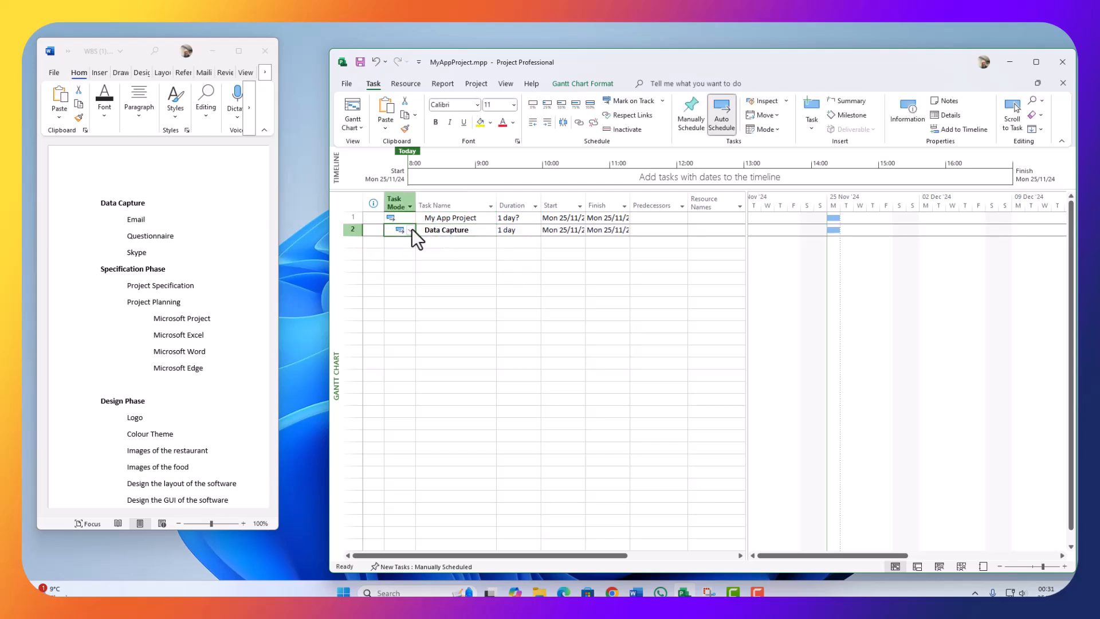
pyautogui.click(396, 241)
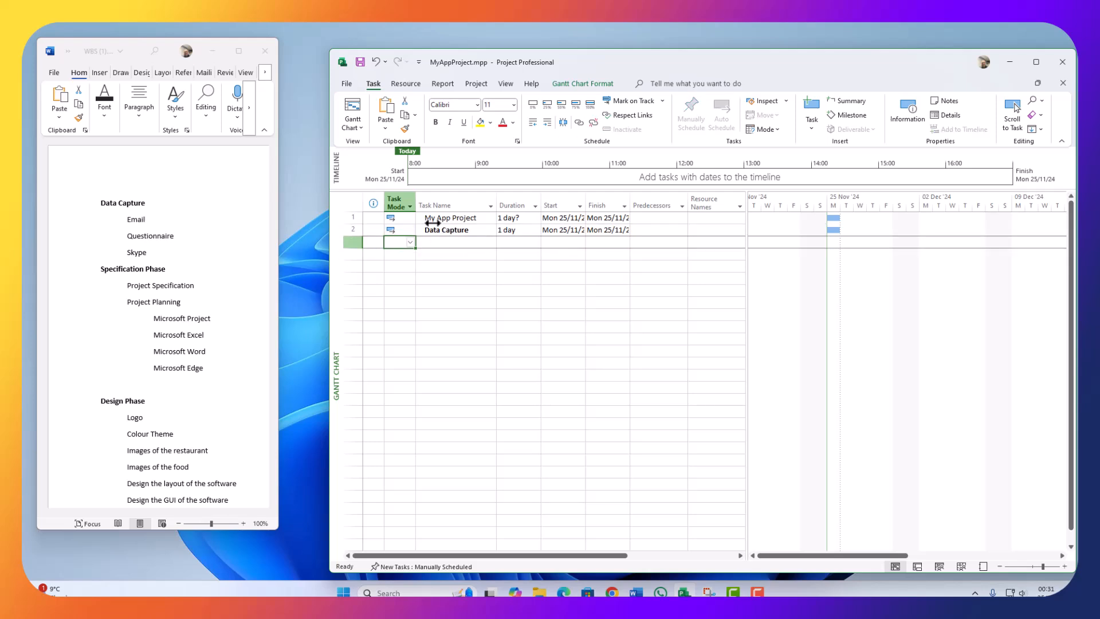
# Step: Copy Email and Questionnaire from the WBS outline as tasks 3 and 4
pyautogui.click(127, 223)
pyautogui.doubleClick(140, 220)
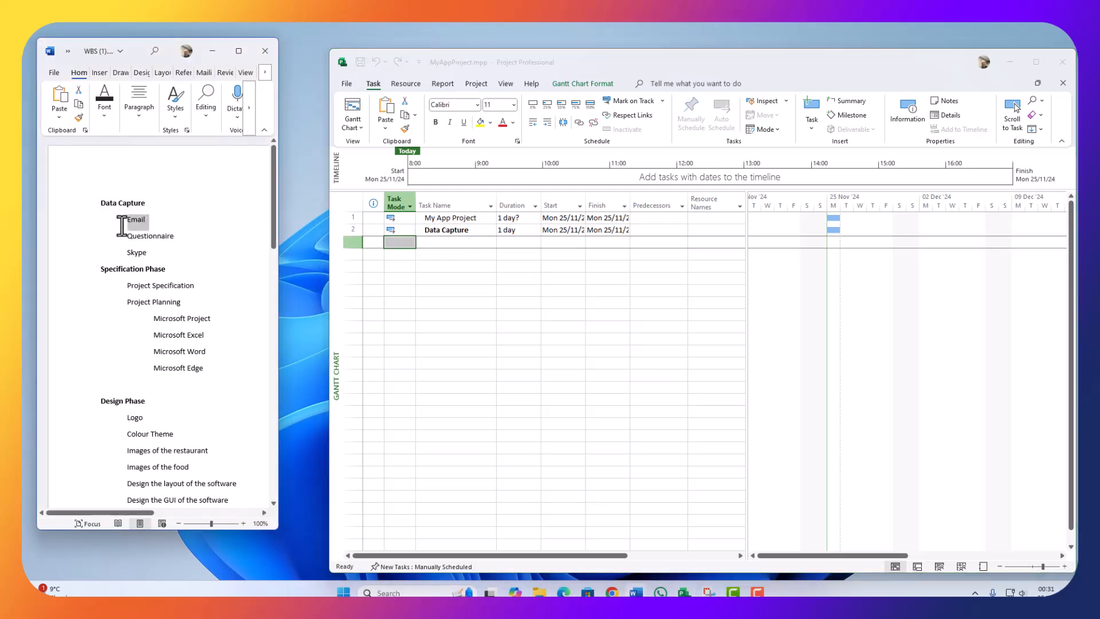
pyautogui.hotkey('ctrl', 'c')
pyautogui.click(434, 241)
pyautogui.hotkey('ctrl', 'v')
pyautogui.click(172, 241)
pyautogui.moveTo(179, 237); pyautogui.dragTo(125, 241)
pyautogui.hotkey('ctrl', 'c')
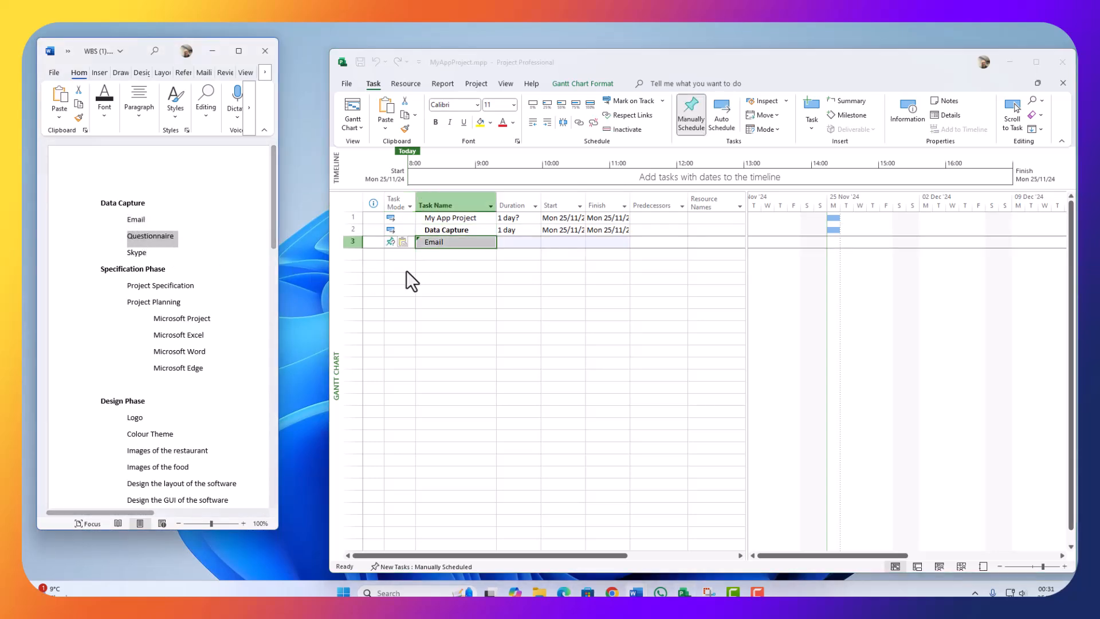
pyautogui.click(438, 253)
pyautogui.hotkey('ctrl', 'v')
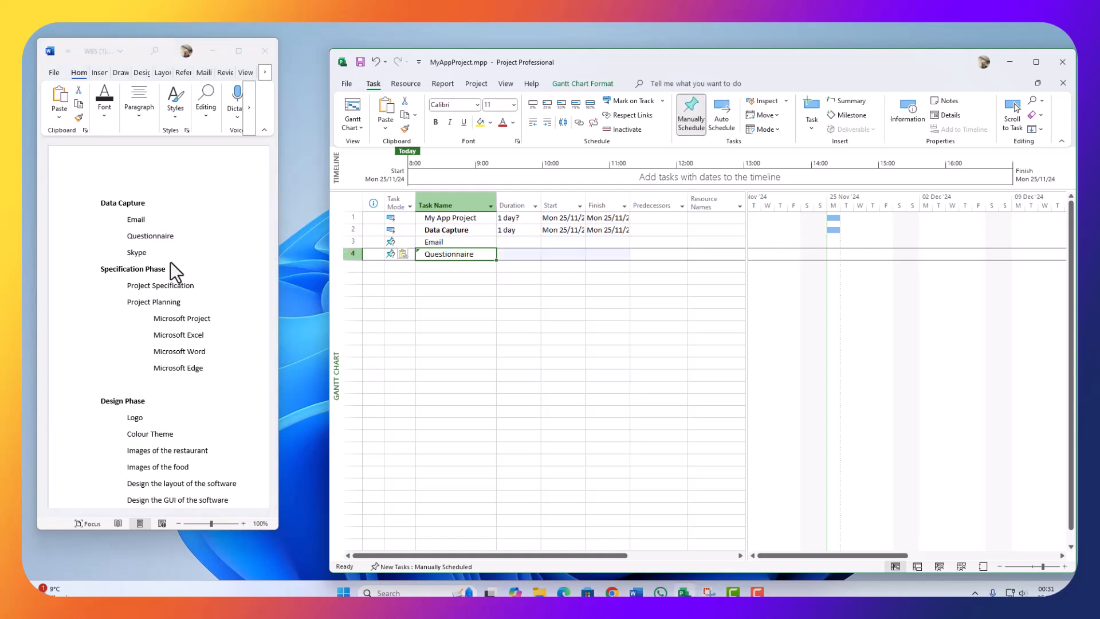
# Step: Copy Skype from the Word outline into task 5 below Questionnaire
pyautogui.hotkey('alt', 'Tab')
pyautogui.moveTo(155, 252); pyautogui.dragTo(125, 254)
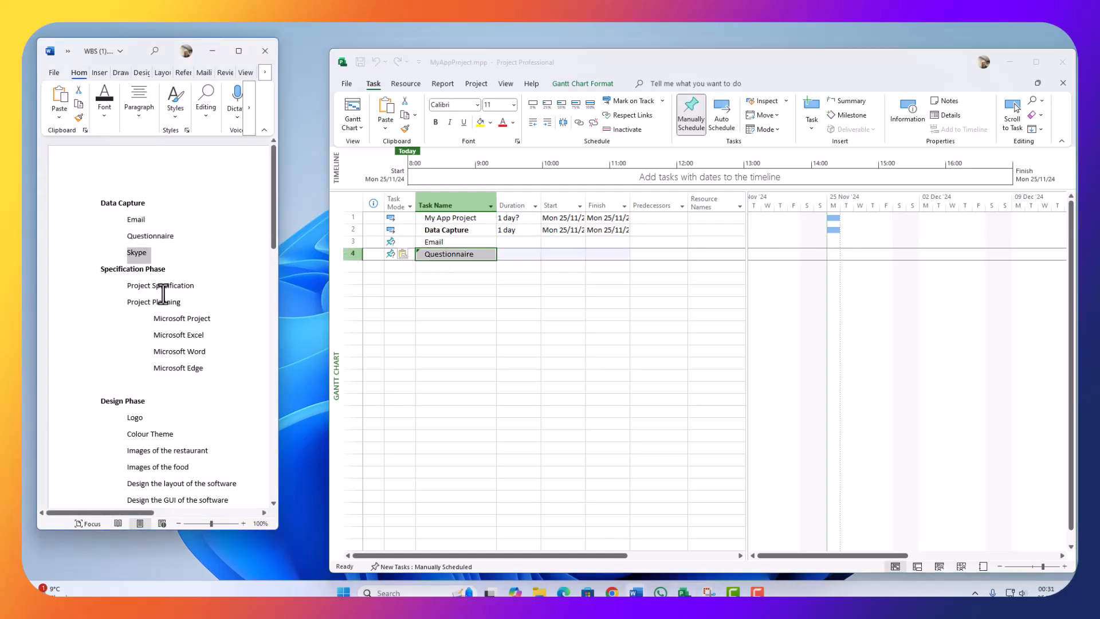
pyautogui.click(441, 273)
pyautogui.hotkey('ctrl', 'v')
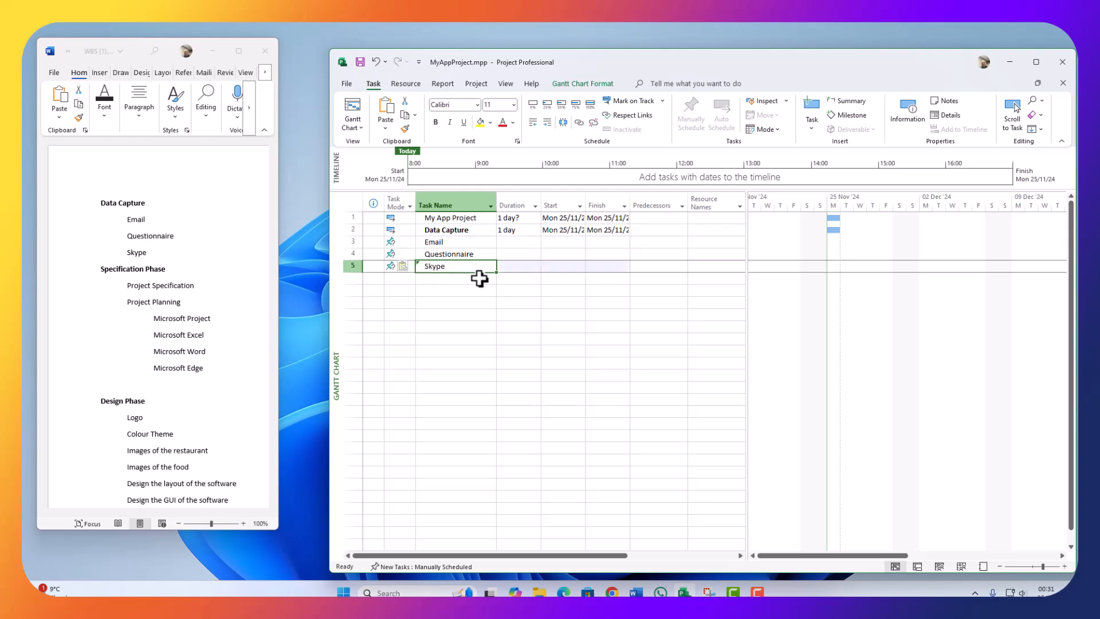
pyautogui.click(453, 286)
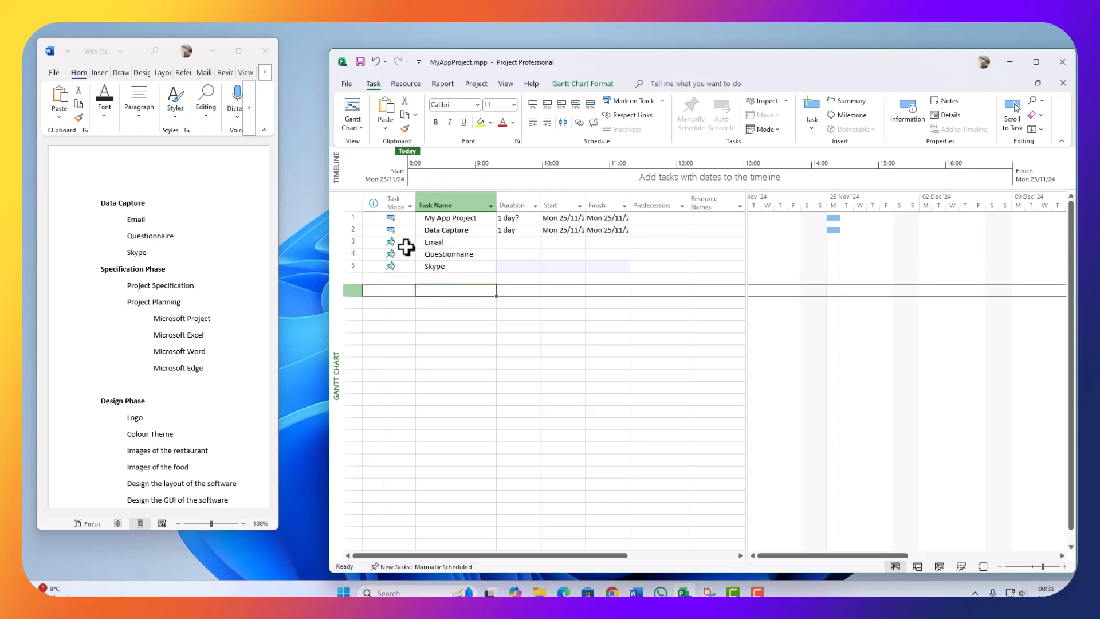
pyautogui.click(437, 252)
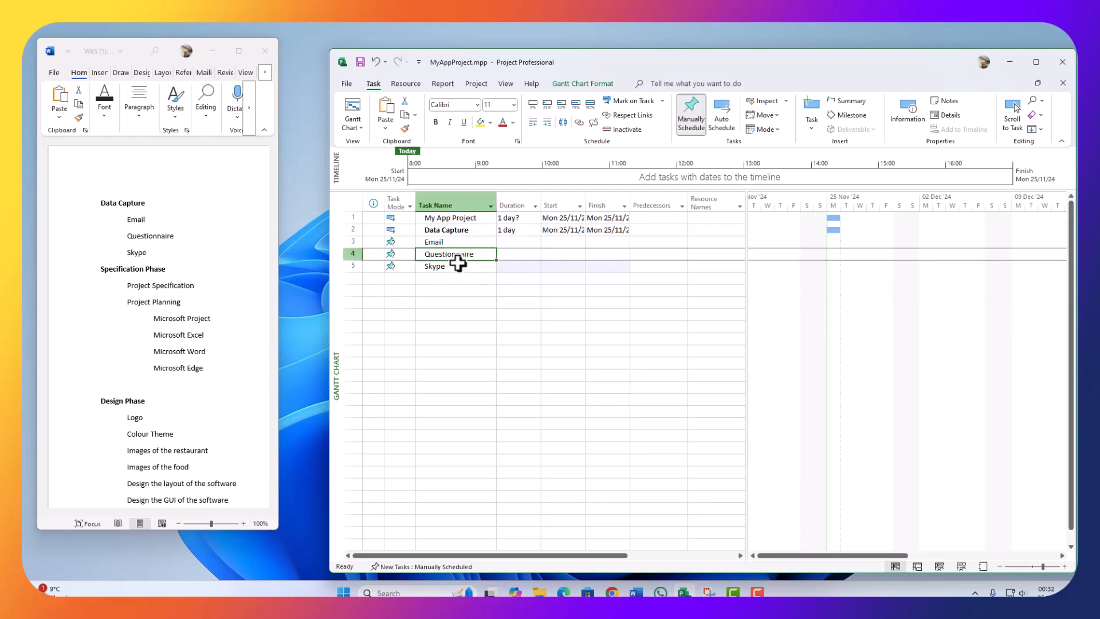
pyautogui.click(437, 242)
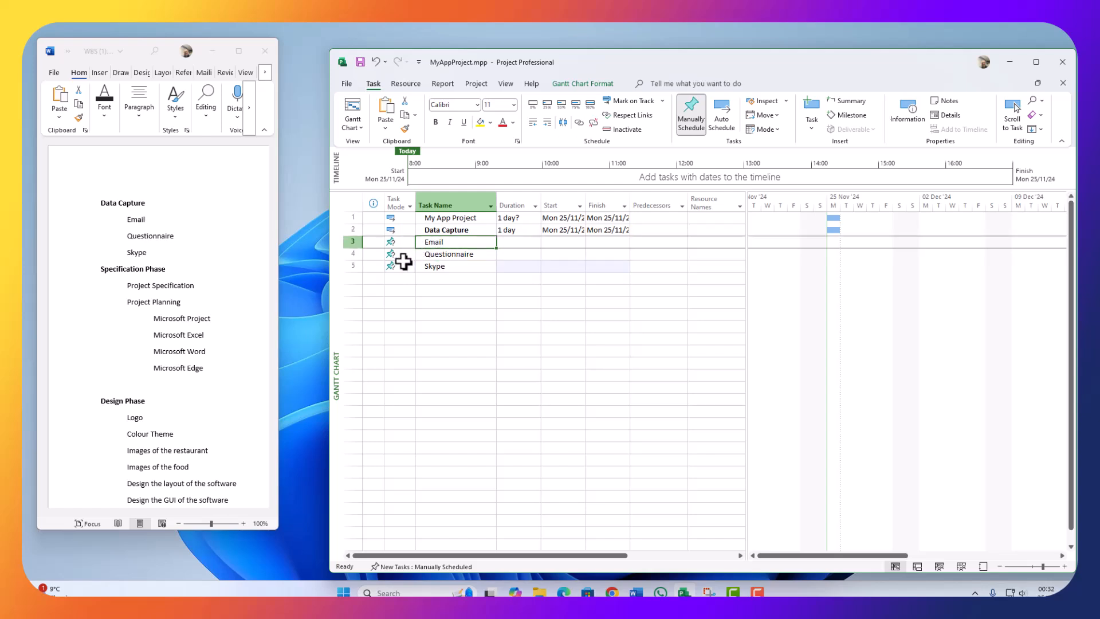
# Step: Insert a blank task row above Questionnaire
pyautogui.rightClick(353, 255)
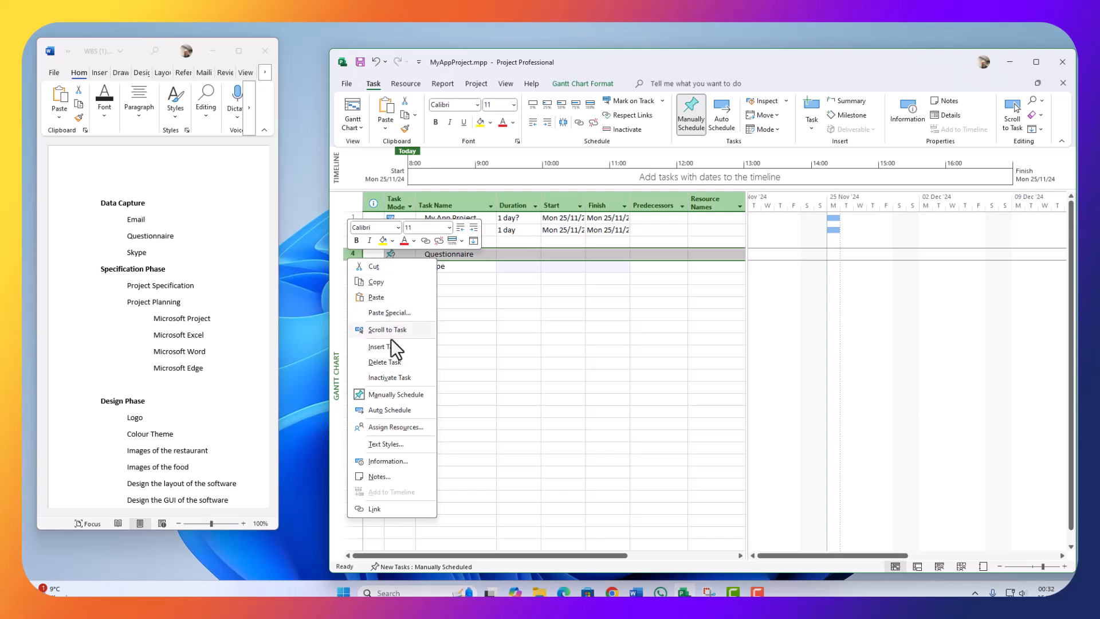
pyautogui.click(386, 348)
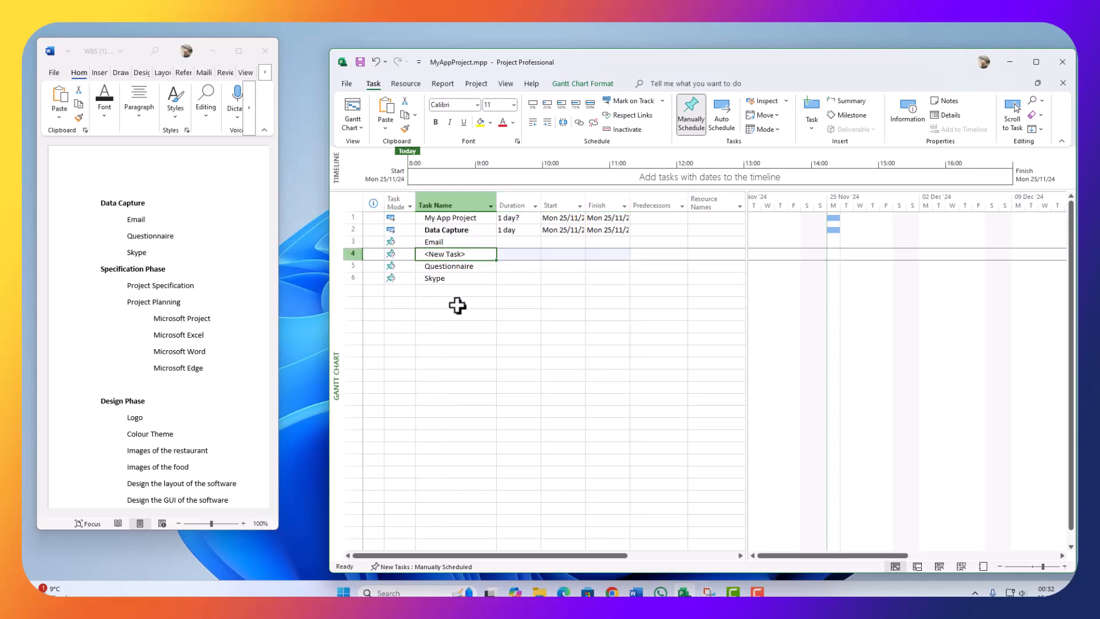
pyautogui.click(453, 263)
# Step: Cut the name Email out of task 3
pyautogui.click(445, 244)
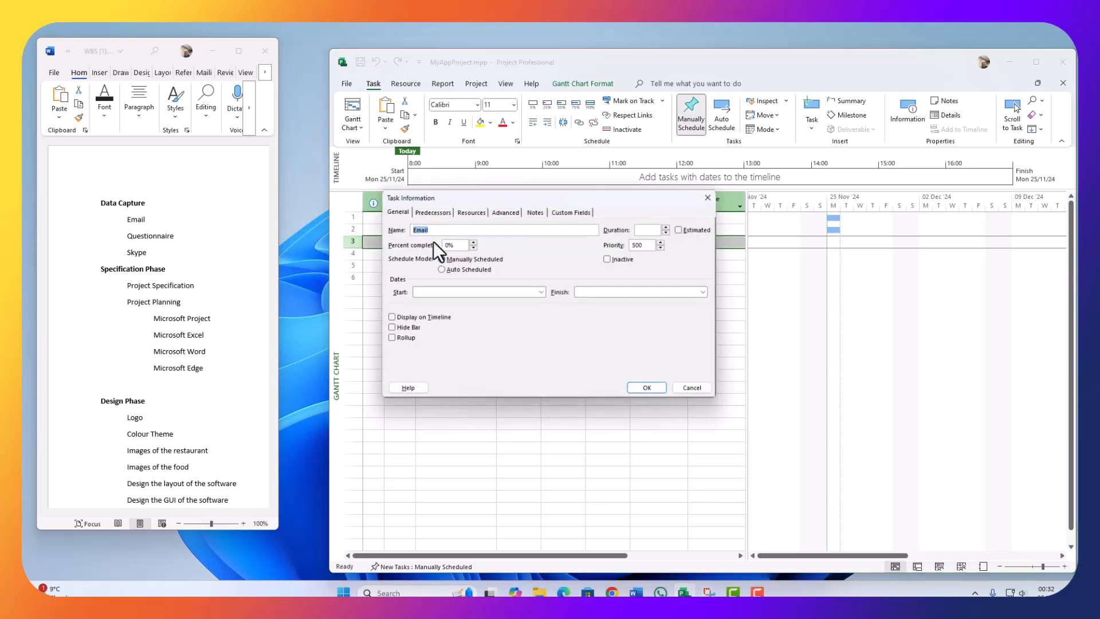
pyautogui.click(710, 197)
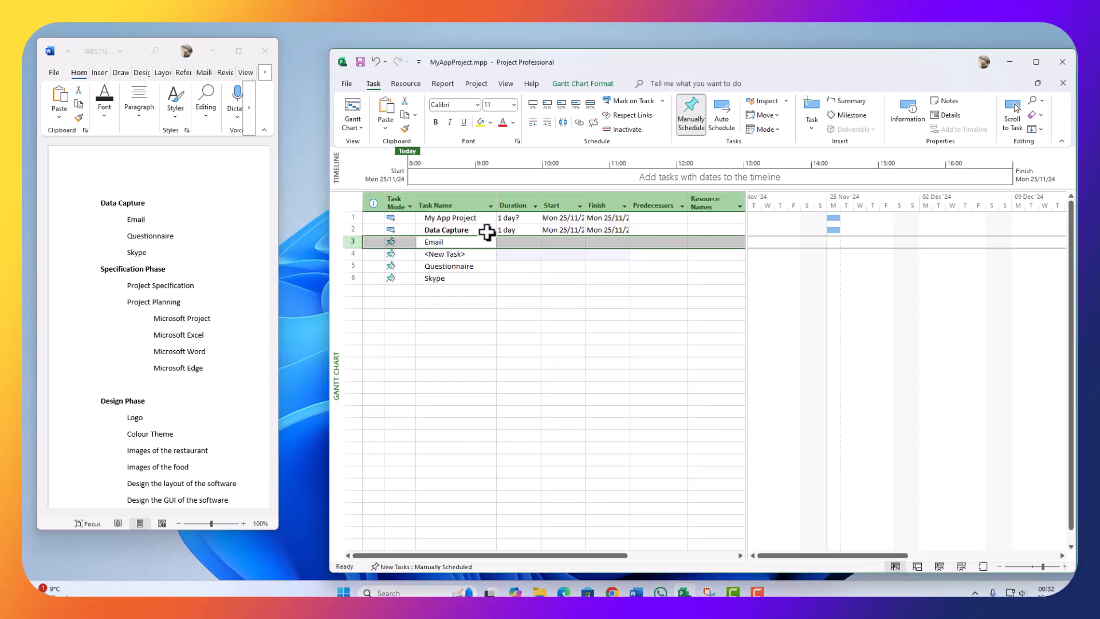
pyautogui.click(447, 244)
pyautogui.click(447, 245)
pyautogui.moveTo(449, 245); pyautogui.dragTo(418, 245)
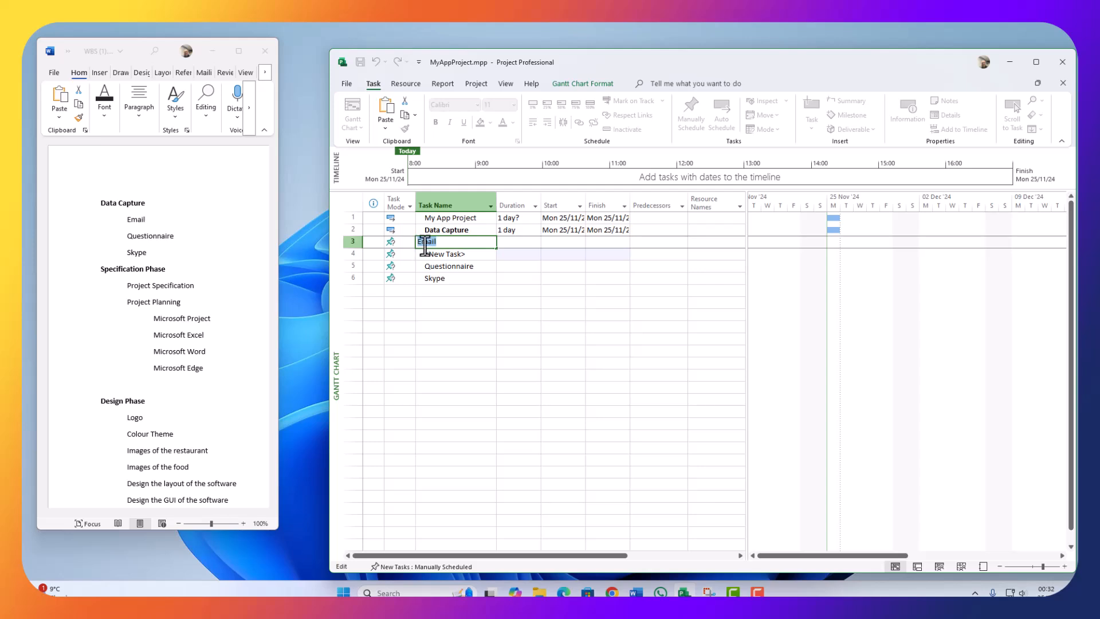
pyautogui.hotkey('ctrl', 'x')
# Step: Put Email into the new row 4 and move Questionnaire up into row 3
pyautogui.click(451, 258)
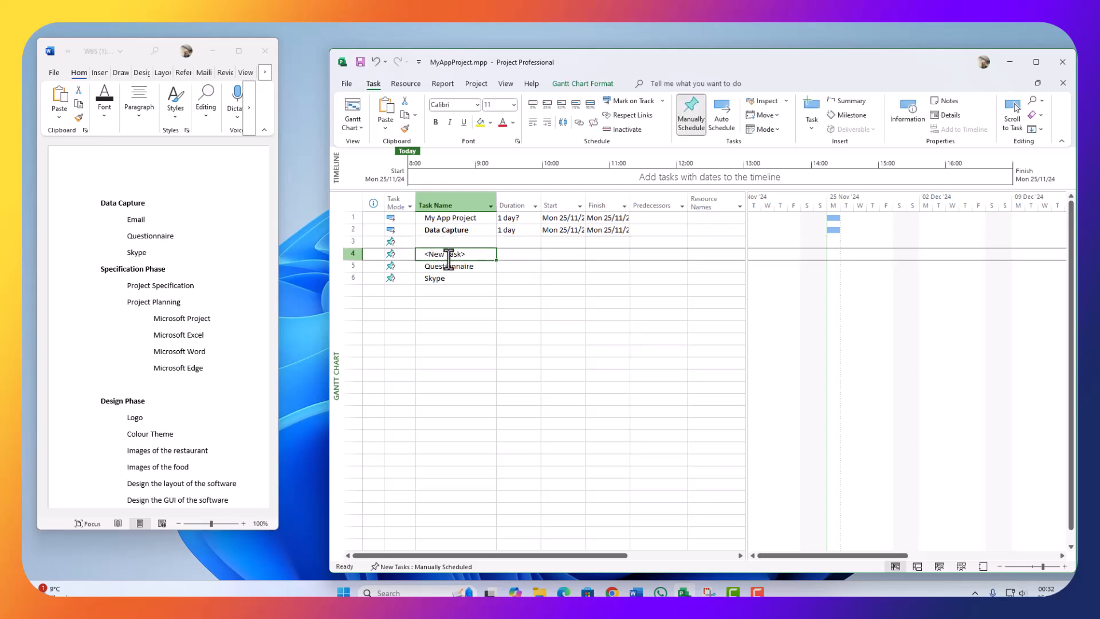
pyautogui.hotkey('ctrl', 'v')
pyautogui.click(463, 265)
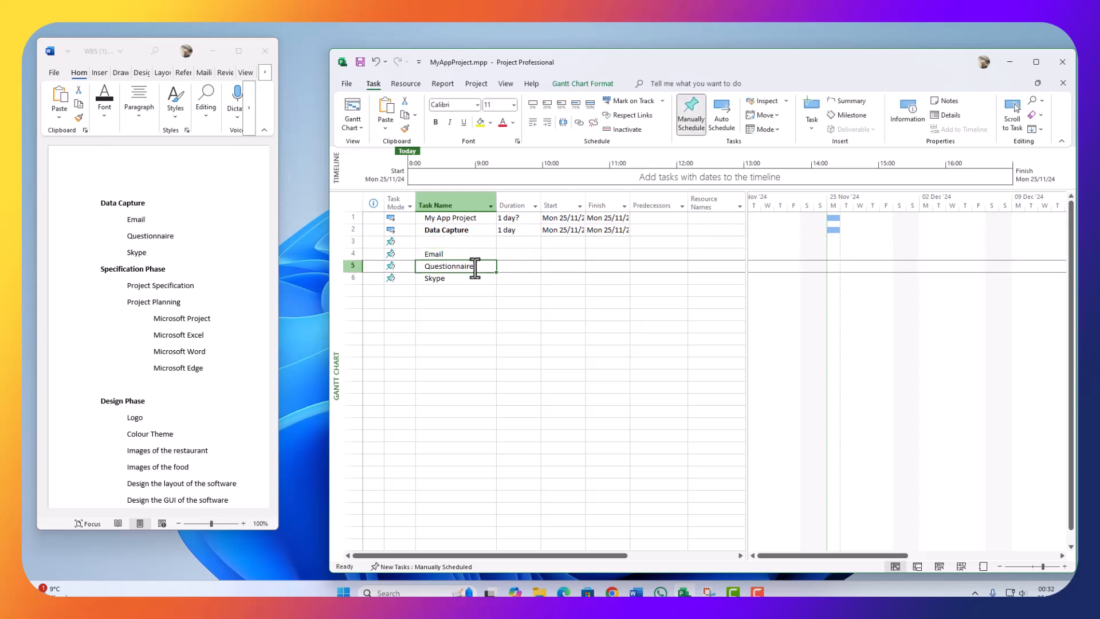
pyautogui.click(476, 266)
pyautogui.moveTo(476, 266); pyautogui.dragTo(417, 268)
pyautogui.press('BackSpace')
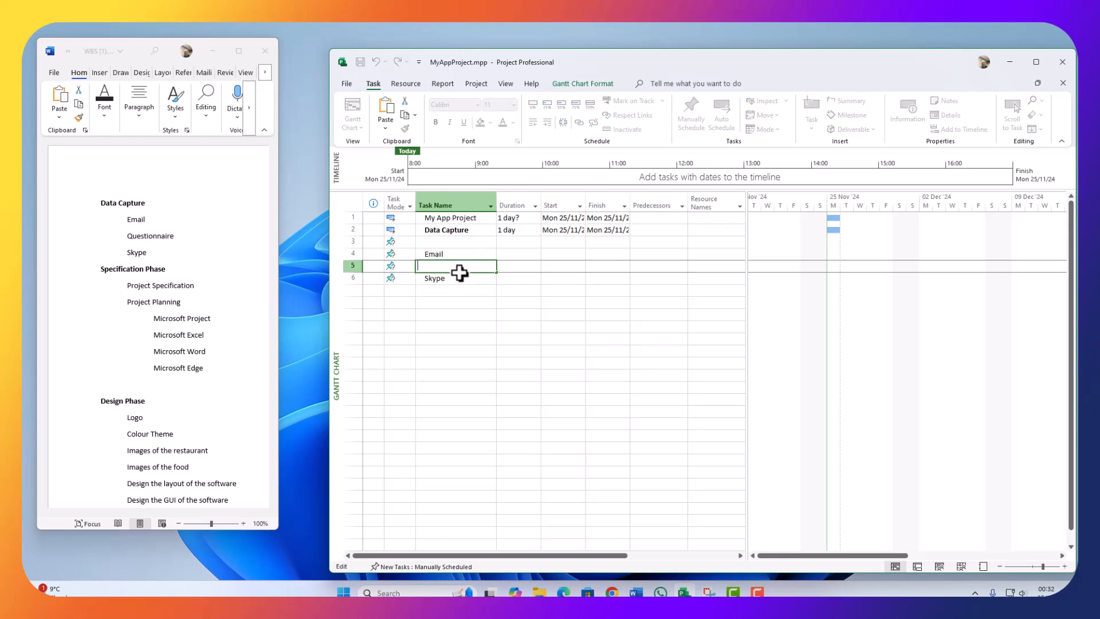
pyautogui.click(452, 245)
pyautogui.hotkey('ctrl', 'v')
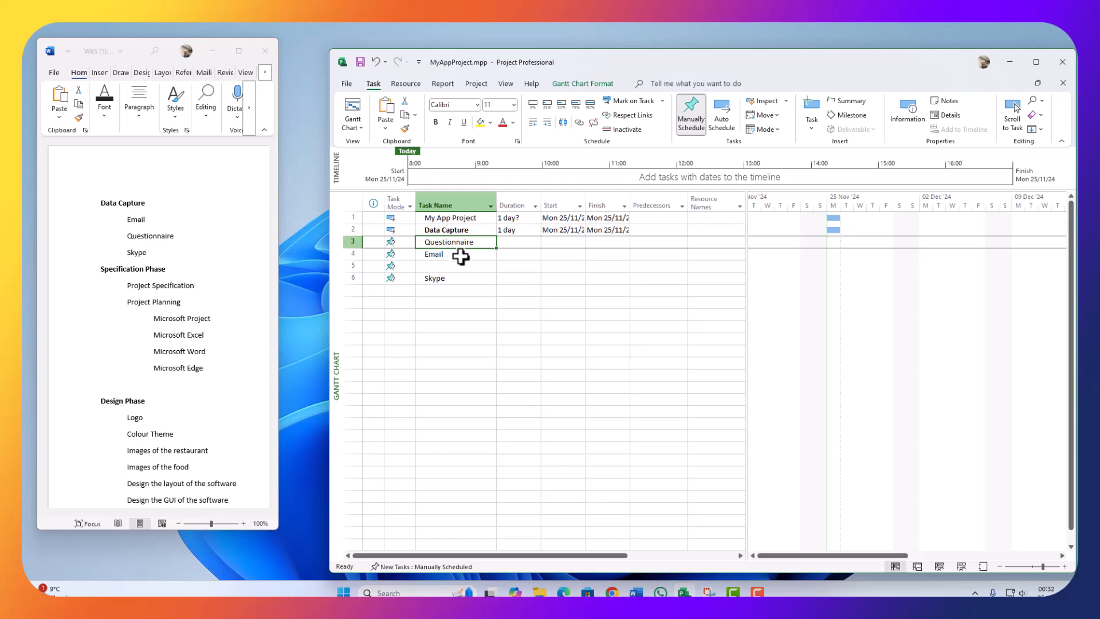
# Step: Delete the leftover empty task row so Skype follows Email
pyautogui.click(441, 279)
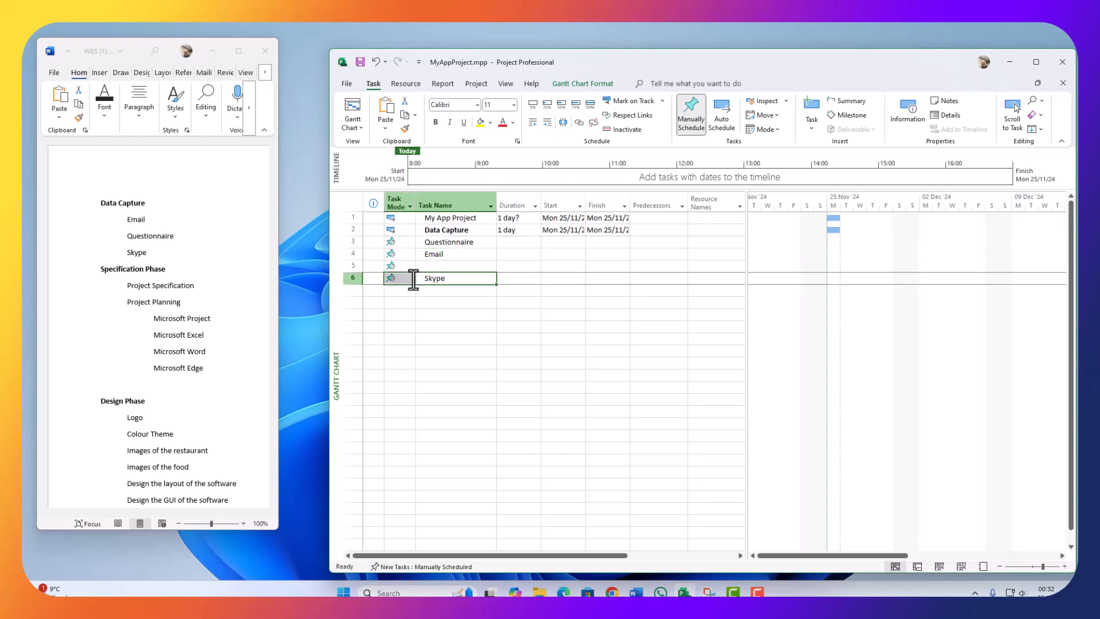
pyautogui.press('BackSpace')
pyautogui.click(447, 279)
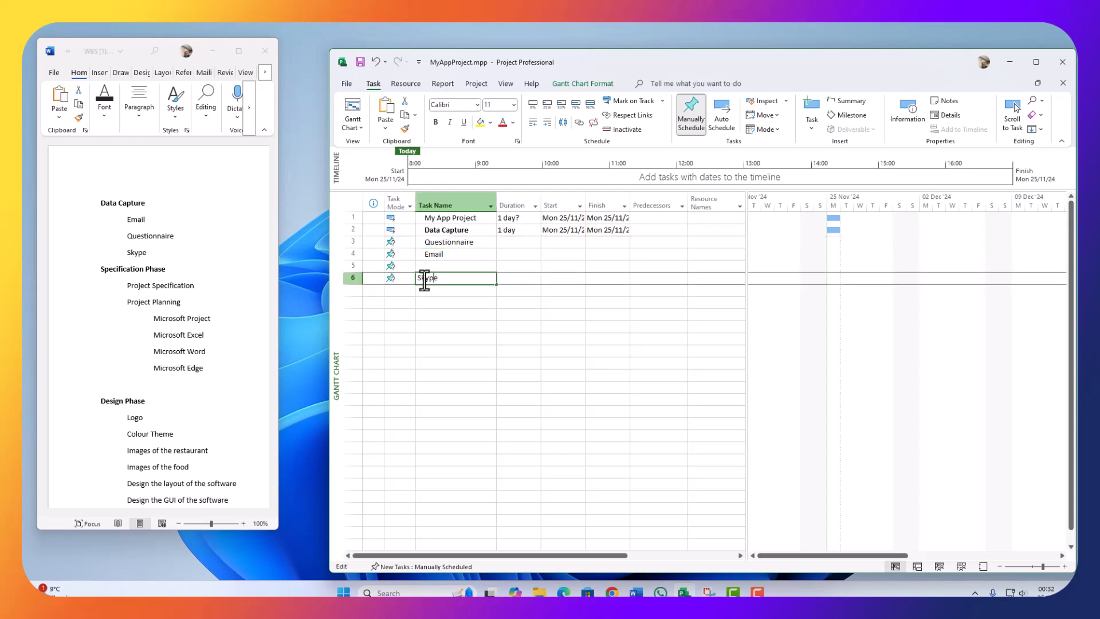
pyautogui.moveTo(440, 279); pyautogui.dragTo(412, 279)
pyautogui.click(353, 266)
pyautogui.rightClick(353, 267)
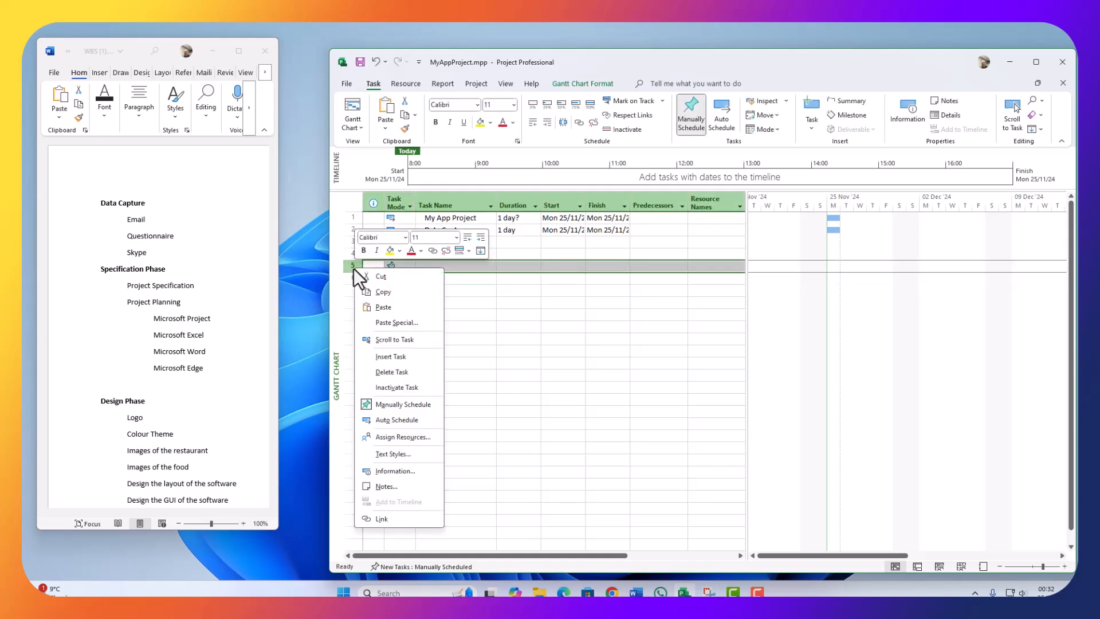
pyautogui.click(387, 375)
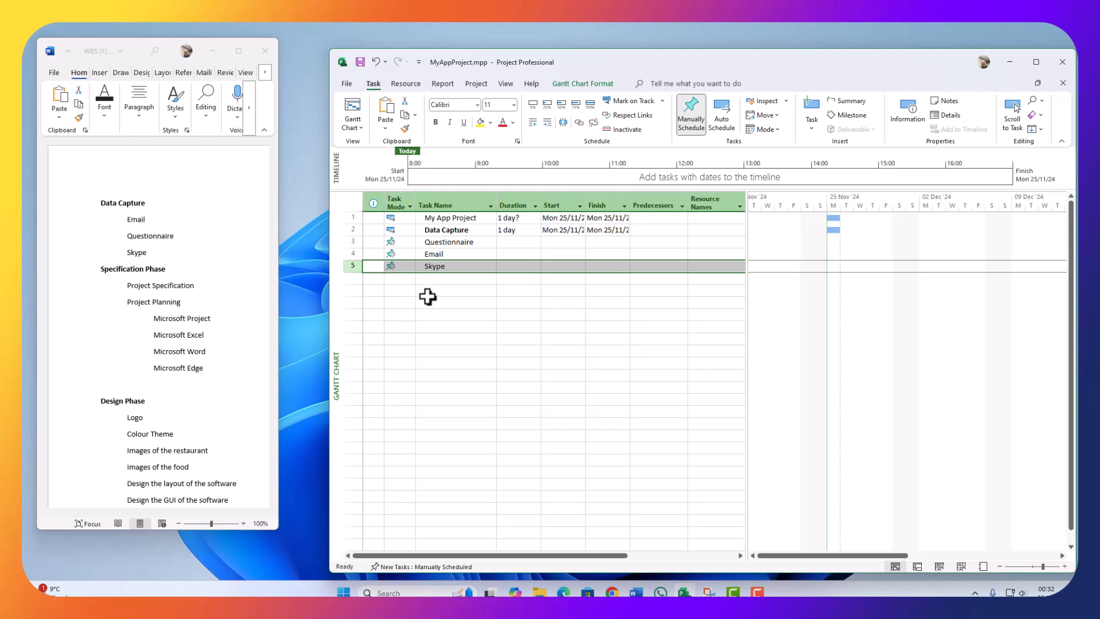
pyautogui.click(444, 244)
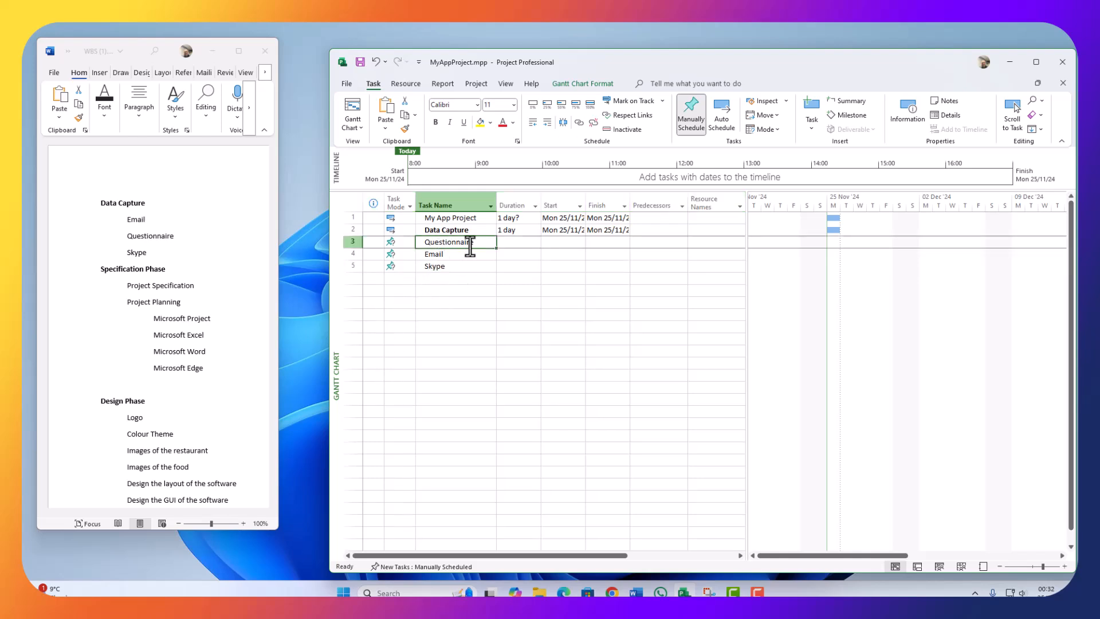
# Step: Recheck the Skype task name, then select rows 3–5: Questionnaire, Email and Skype
pyautogui.click(453, 258)
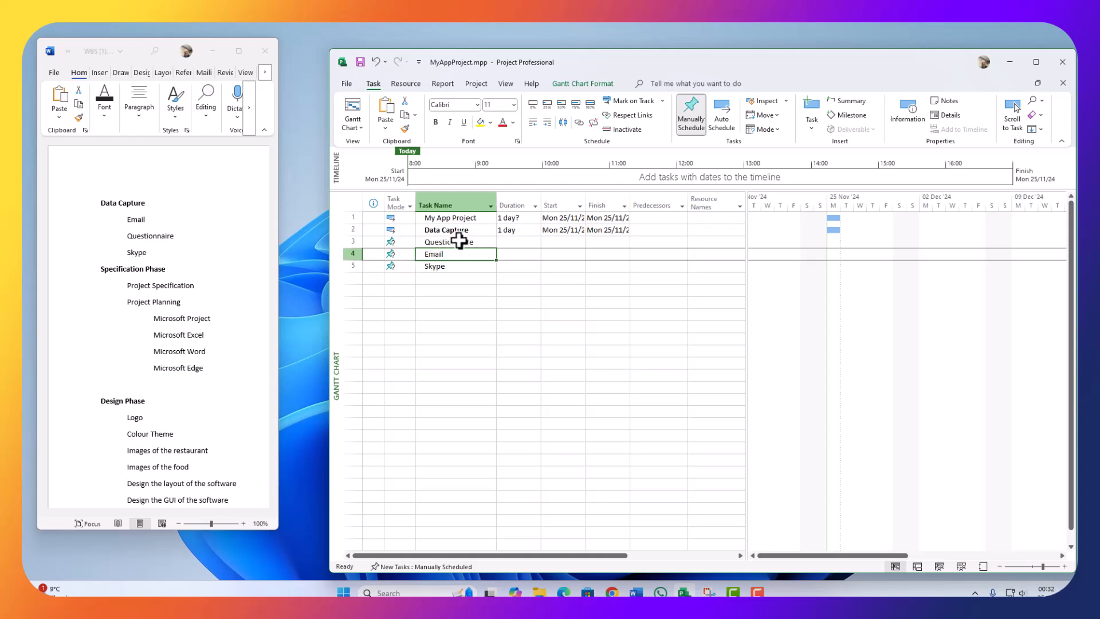
pyautogui.click(444, 271)
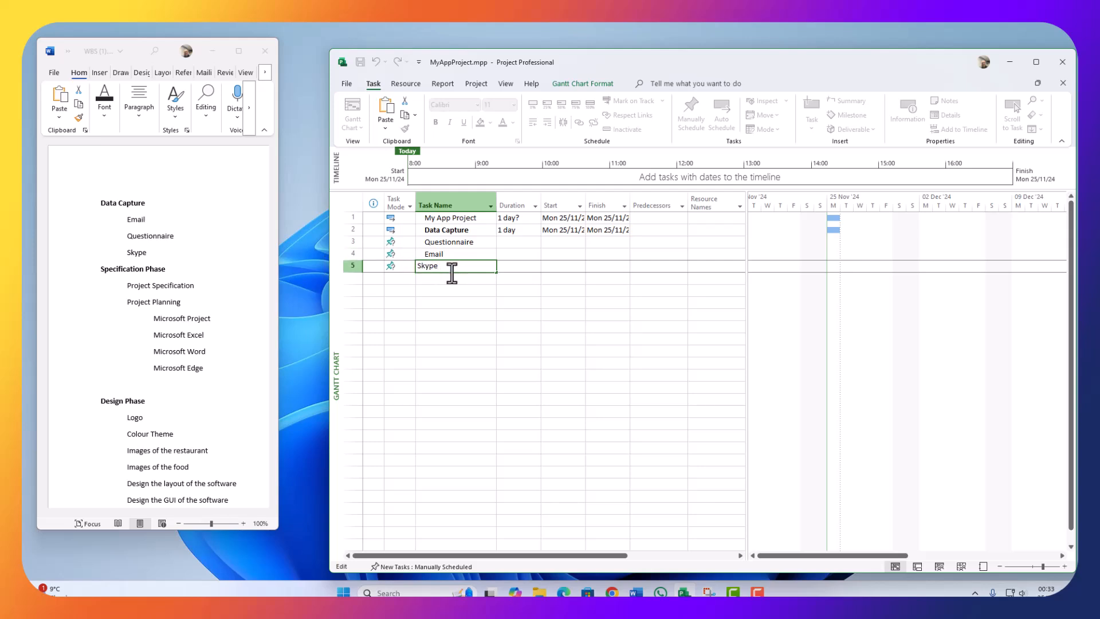
pyautogui.moveTo(445, 266); pyautogui.dragTo(393, 265)
pyautogui.click(446, 290)
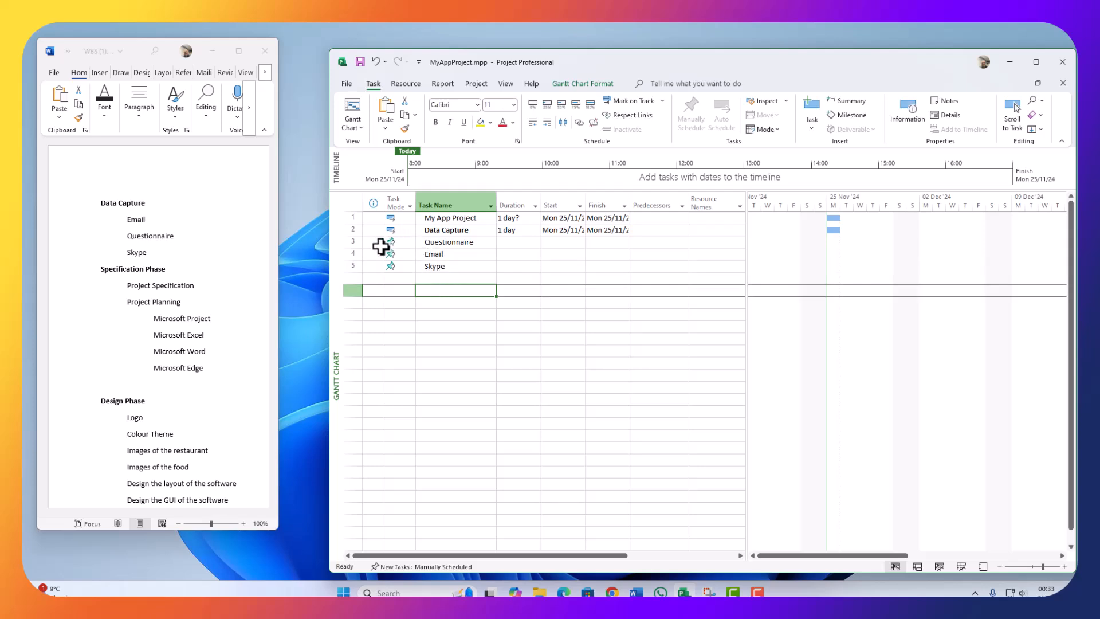
pyautogui.moveTo(345, 243); pyautogui.dragTo(340, 268)
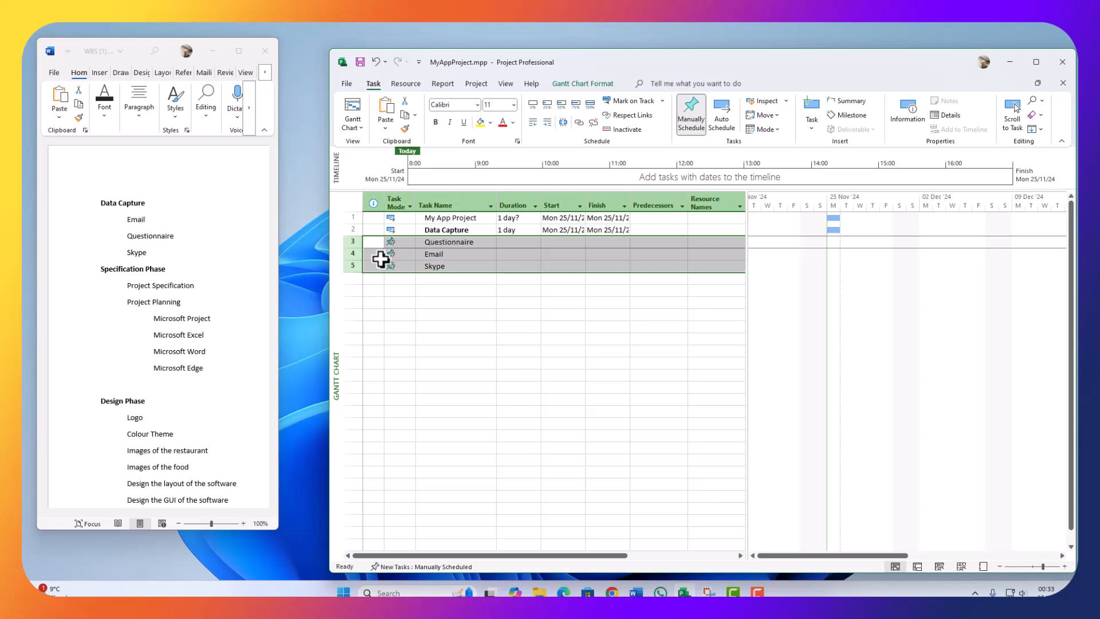
pyautogui.click(406, 299)
pyautogui.moveTo(345, 242); pyautogui.dragTo(348, 267)
# Step: Maximize Project and indent Questionnaire, Email and Skype under Data Capture
pyautogui.doubleClick(719, 57)
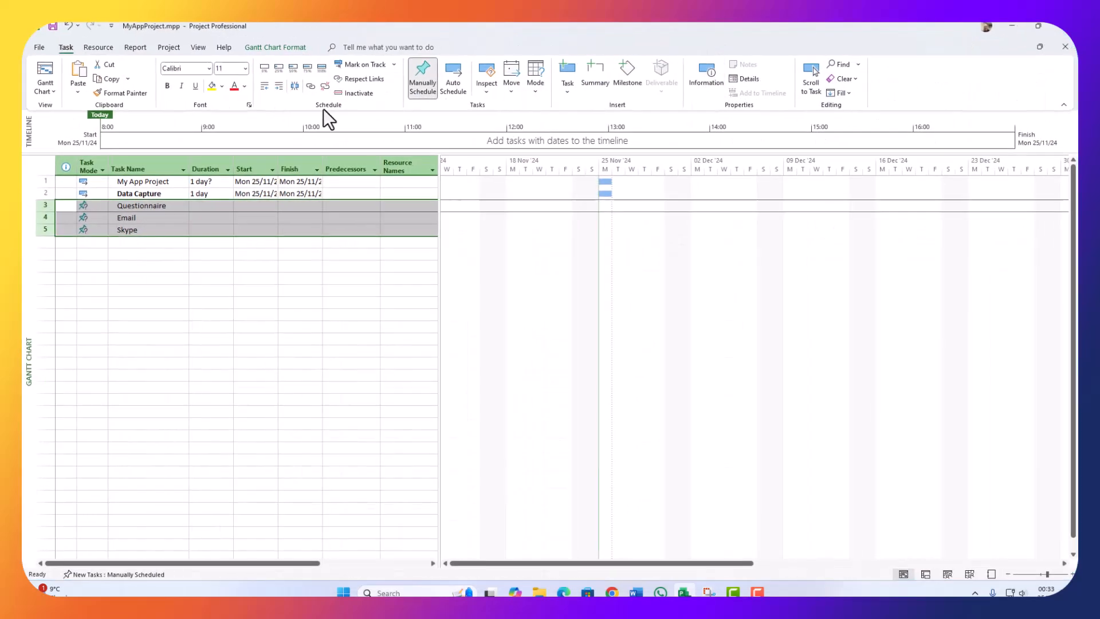
pyautogui.click(277, 87)
pyautogui.click(140, 260)
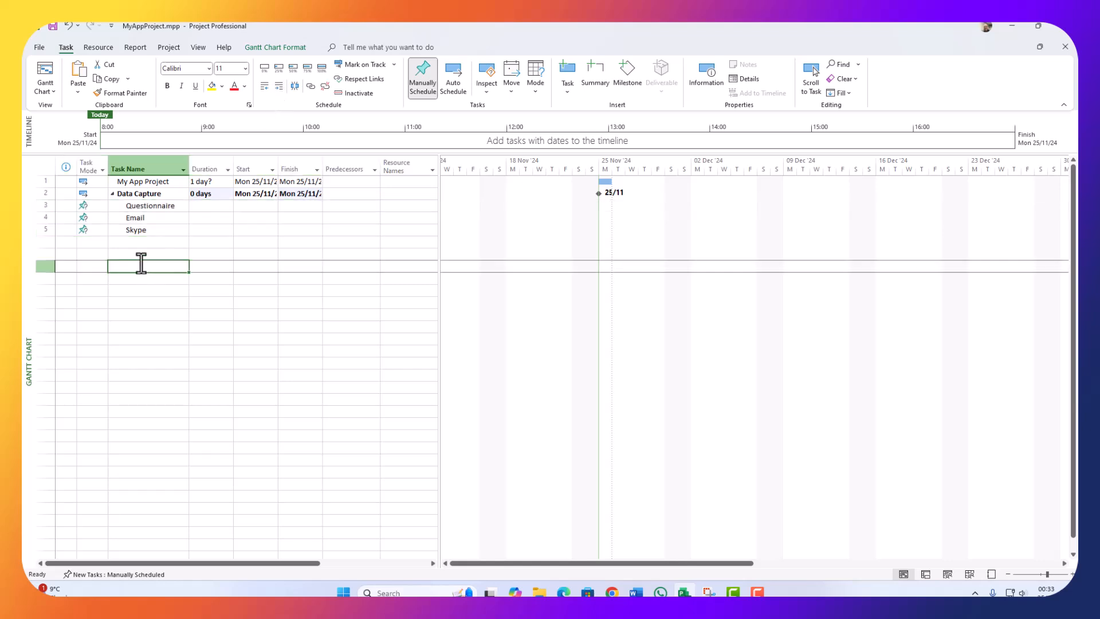
pyautogui.click(150, 207)
pyautogui.click(140, 218)
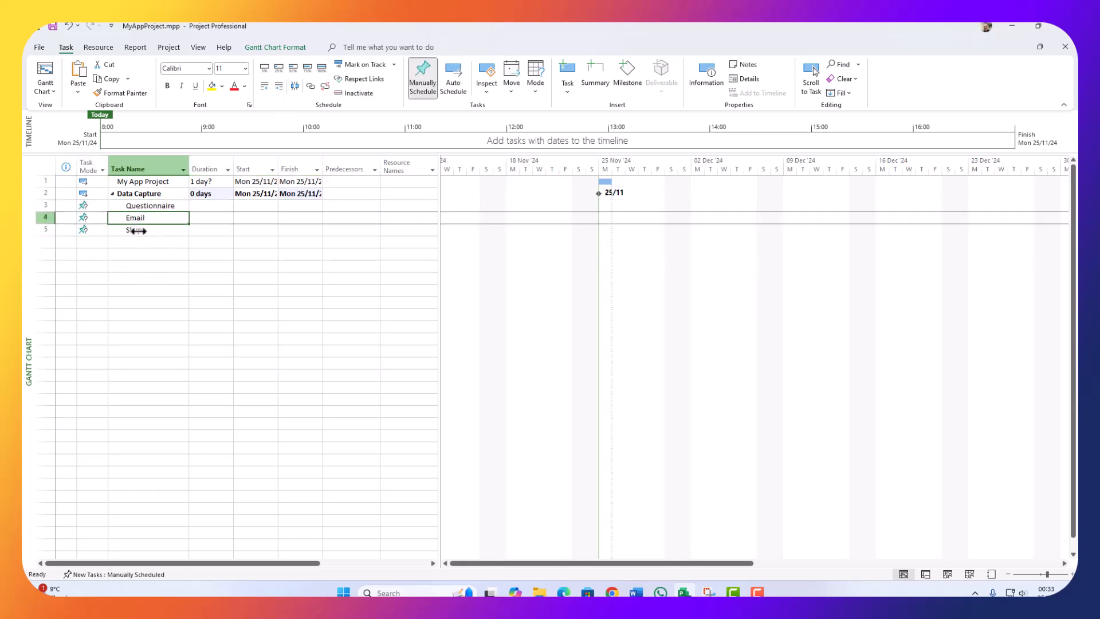
pyautogui.click(112, 194)
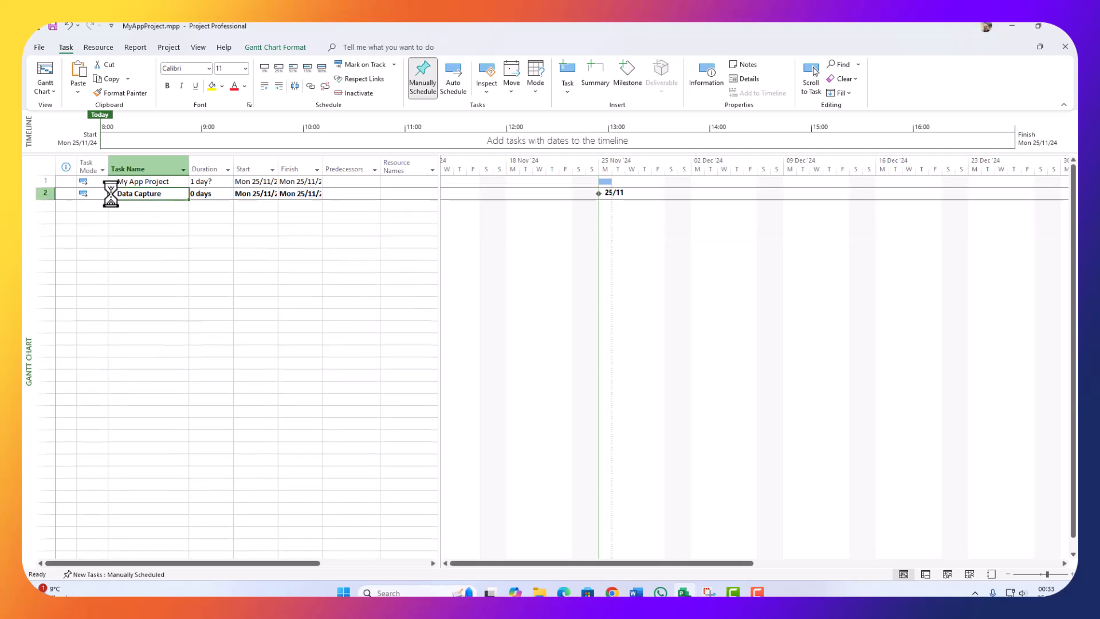
# Step: Indent Data Capture under My App Project, expand its subtasks, and restore the side-by-side windows
pyautogui.click(43, 195)
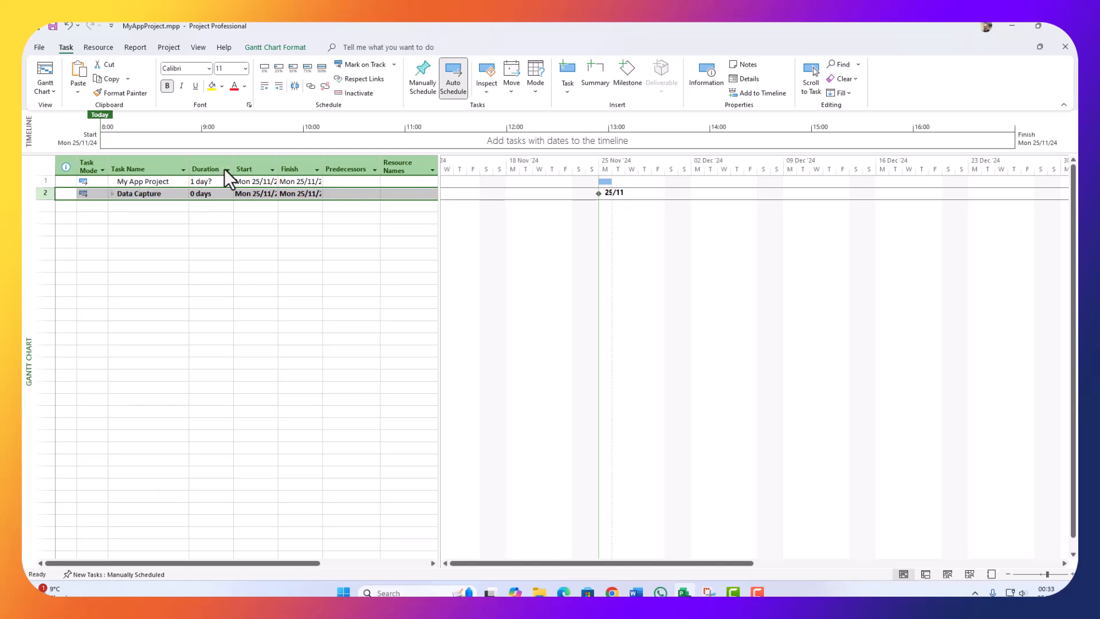
pyautogui.click(277, 86)
pyautogui.click(130, 229)
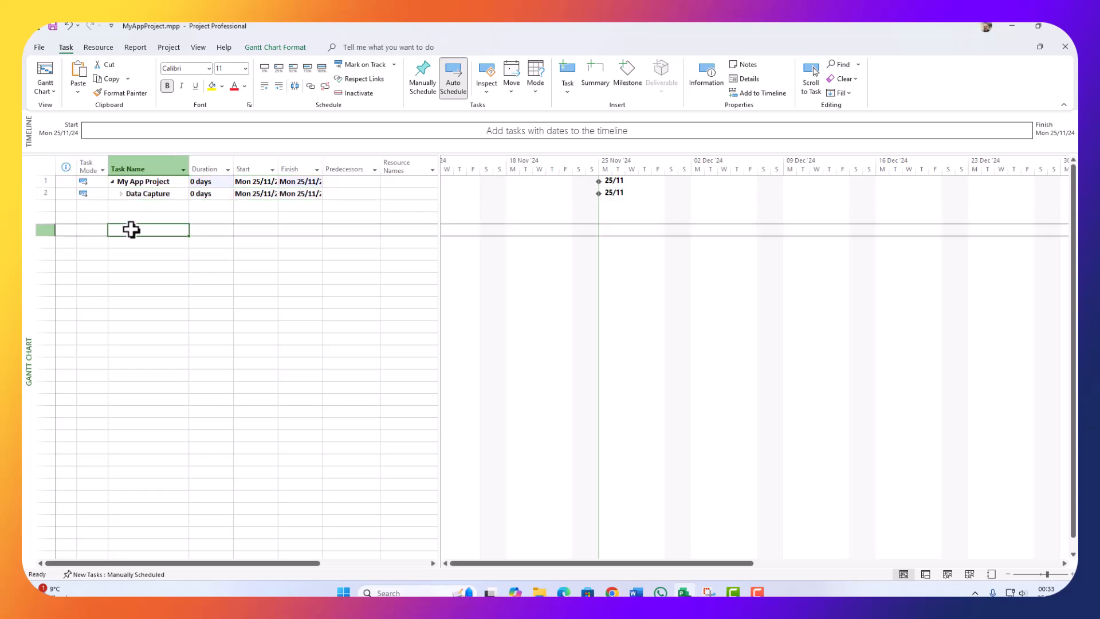
pyautogui.click(114, 184)
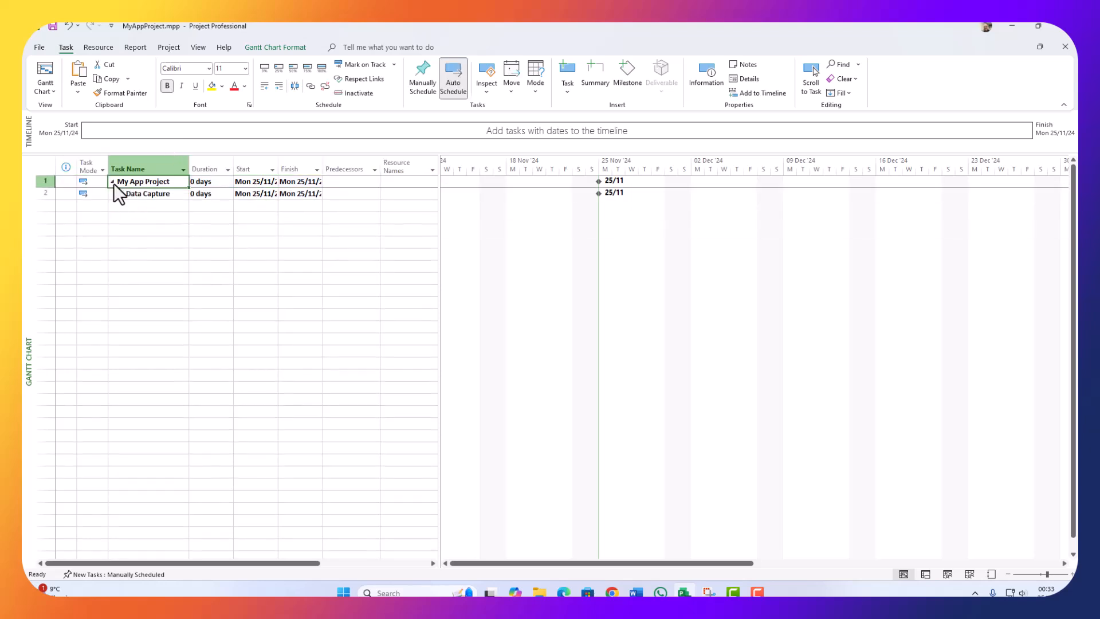
pyautogui.click(121, 193)
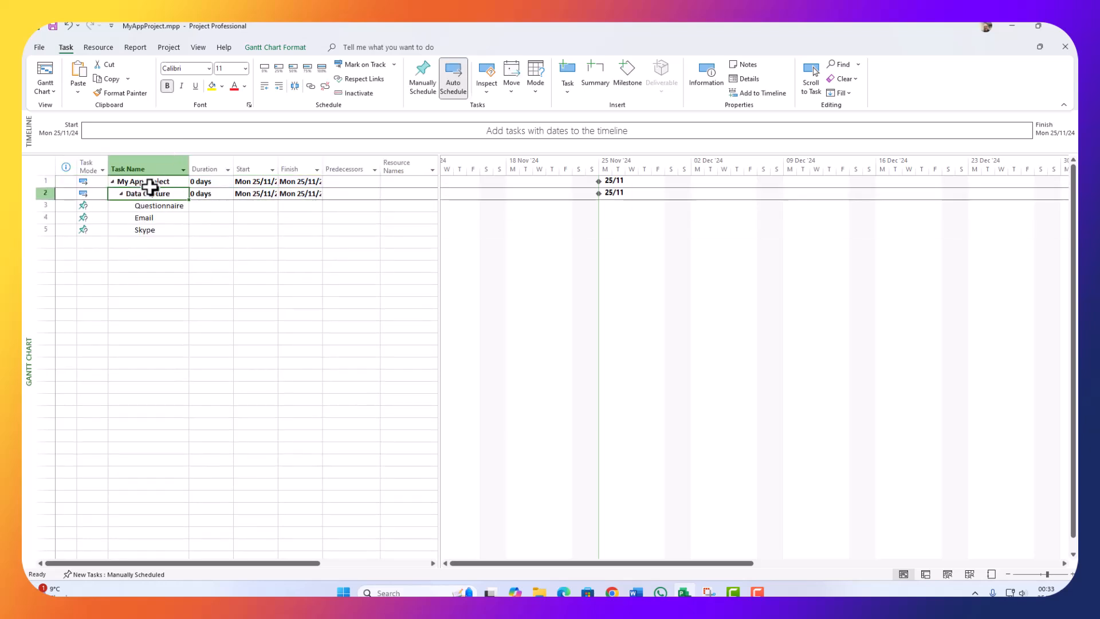
pyautogui.click(140, 205)
pyautogui.click(136, 234)
pyautogui.click(136, 217)
pyautogui.click(139, 206)
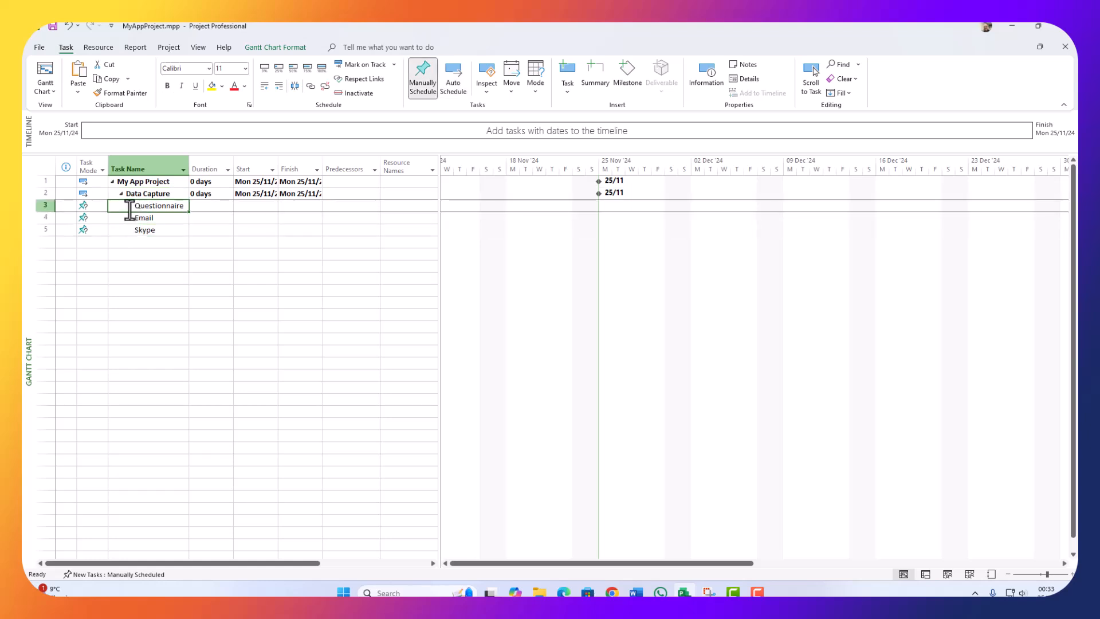
pyautogui.moveTo(294, 23); pyautogui.dragTo(558, 52)
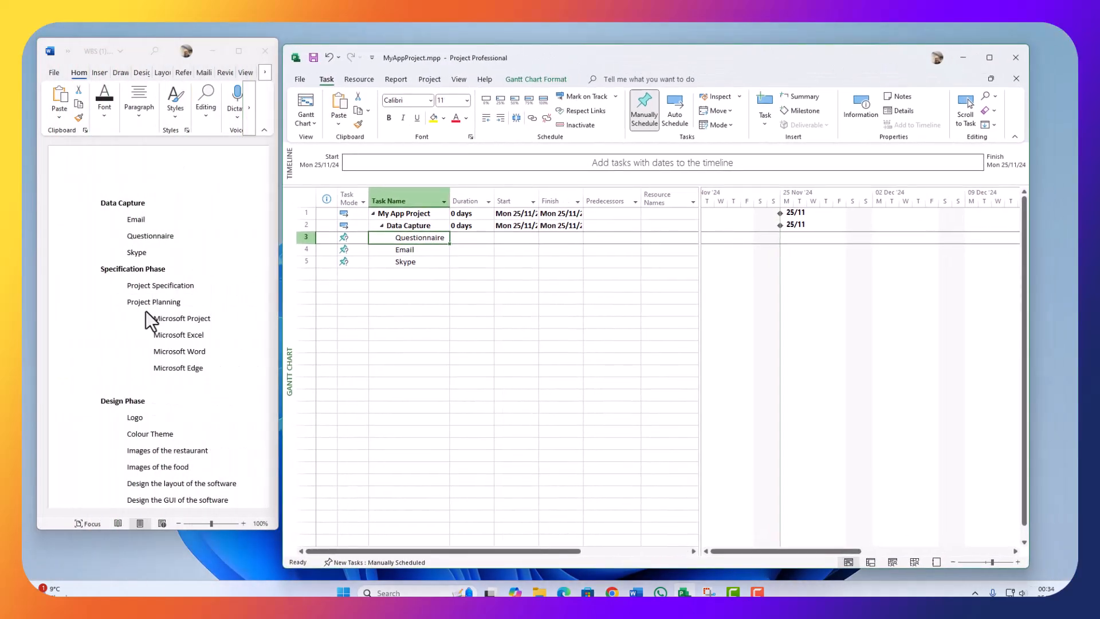
# Step: Copy 'Specification Phase' from the WBS outline into task row 6
pyautogui.click(158, 271)
pyautogui.moveTo(166, 271); pyautogui.dragTo(93, 272)
pyautogui.hotkey('ctrl', 'c')
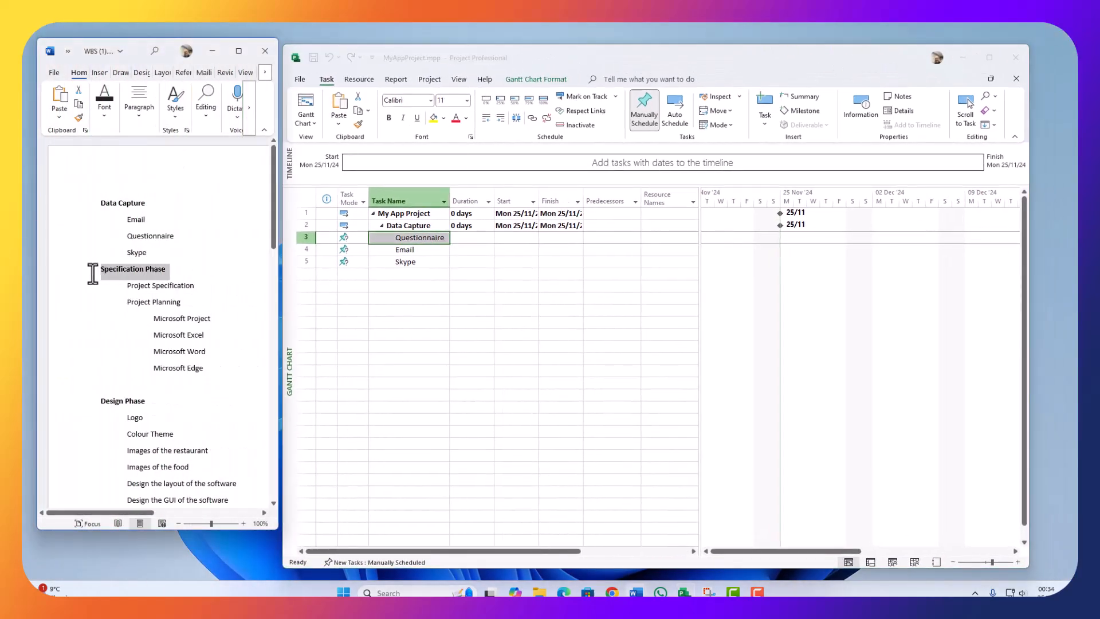
pyautogui.click(346, 285)
pyautogui.click(378, 274)
pyautogui.hotkey('ctrl', 'v')
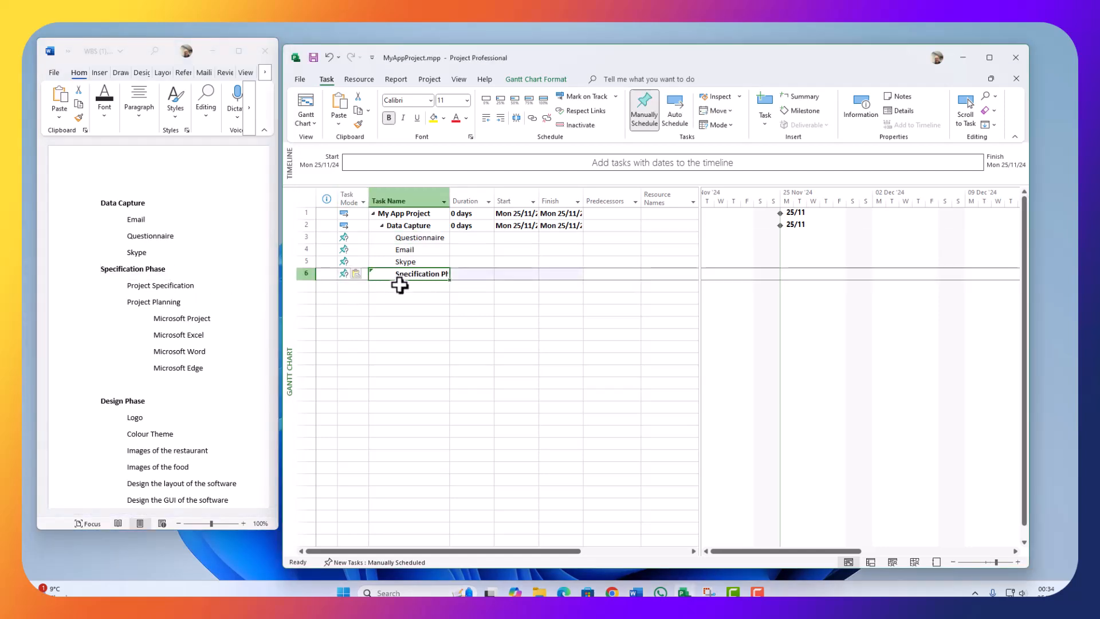
pyautogui.press('Return')
# Step: Outdent Specification Phase to the same level as Data Capture
pyautogui.click(394, 345)
pyautogui.click(400, 281)
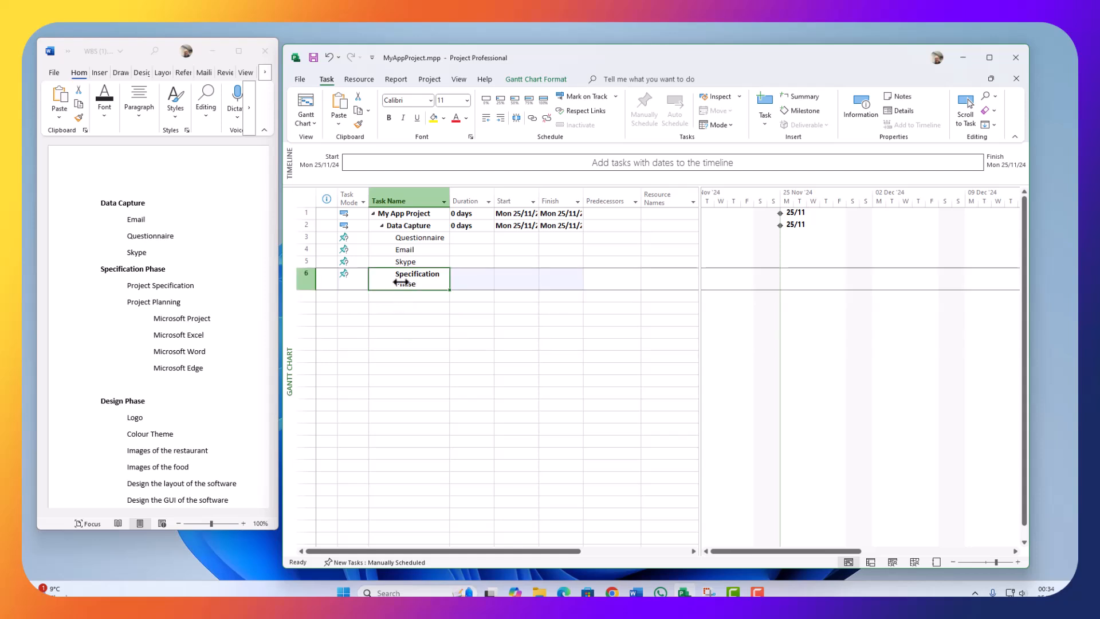
pyautogui.click(382, 225)
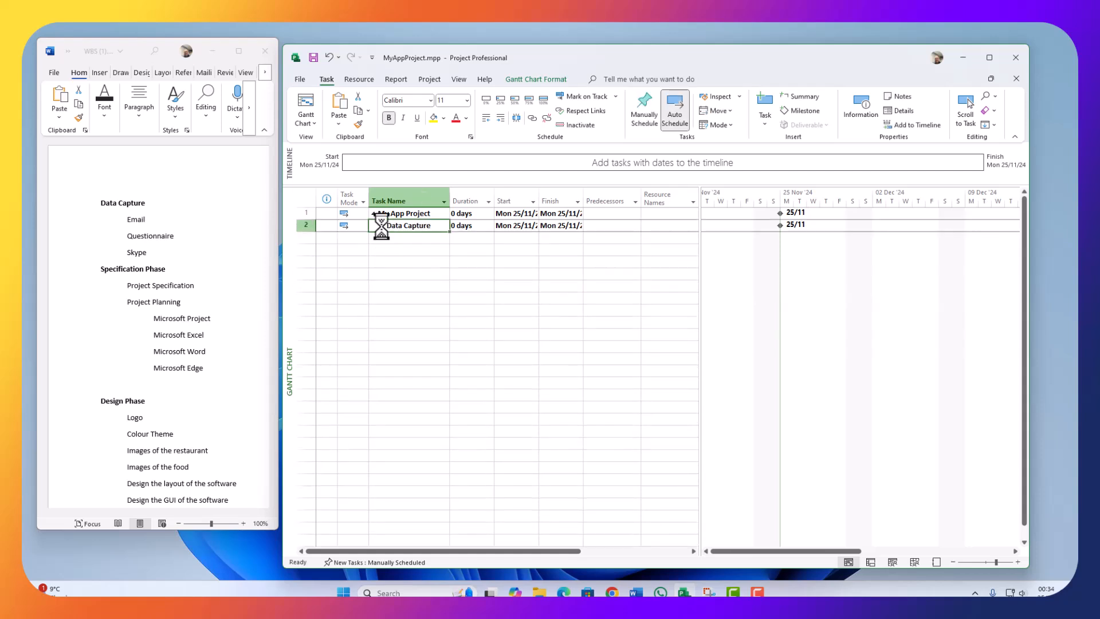
pyautogui.click(381, 225)
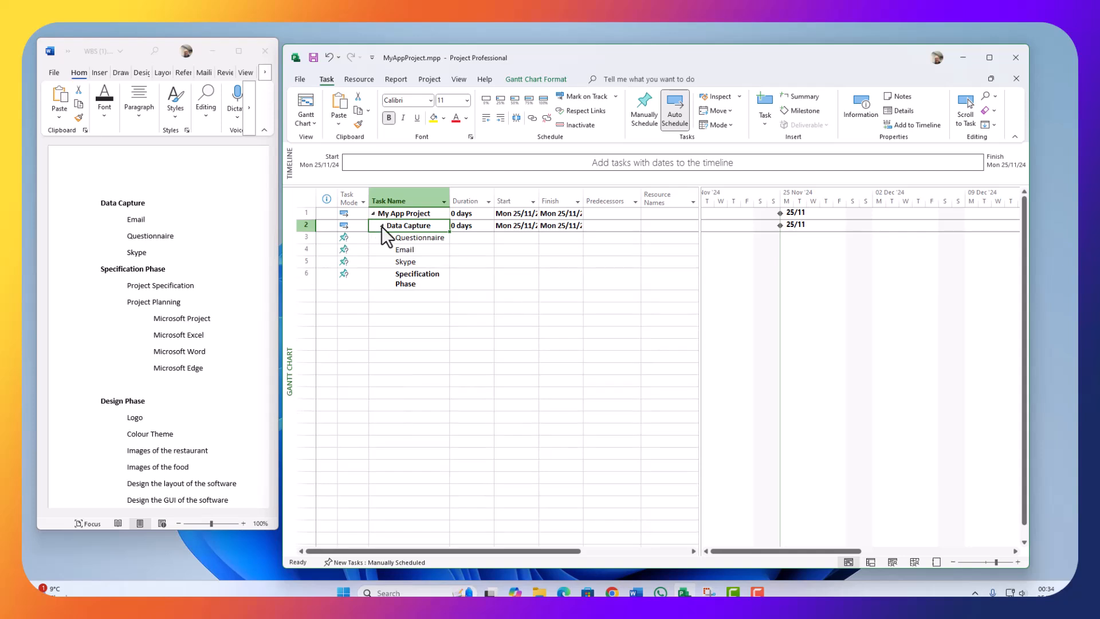
pyautogui.click(406, 274)
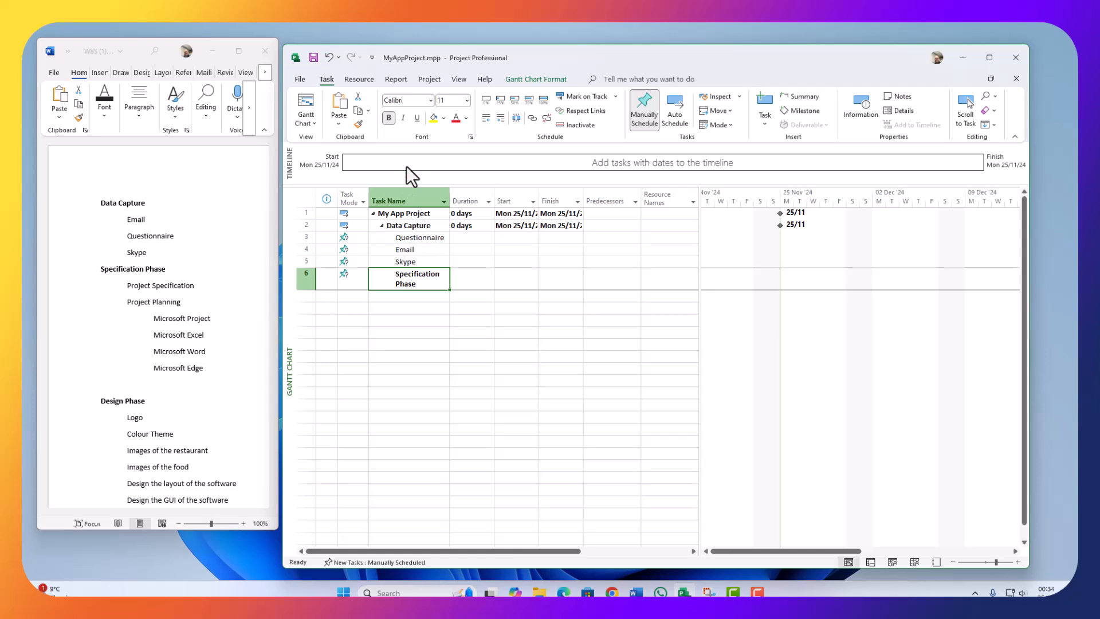
pyautogui.click(486, 118)
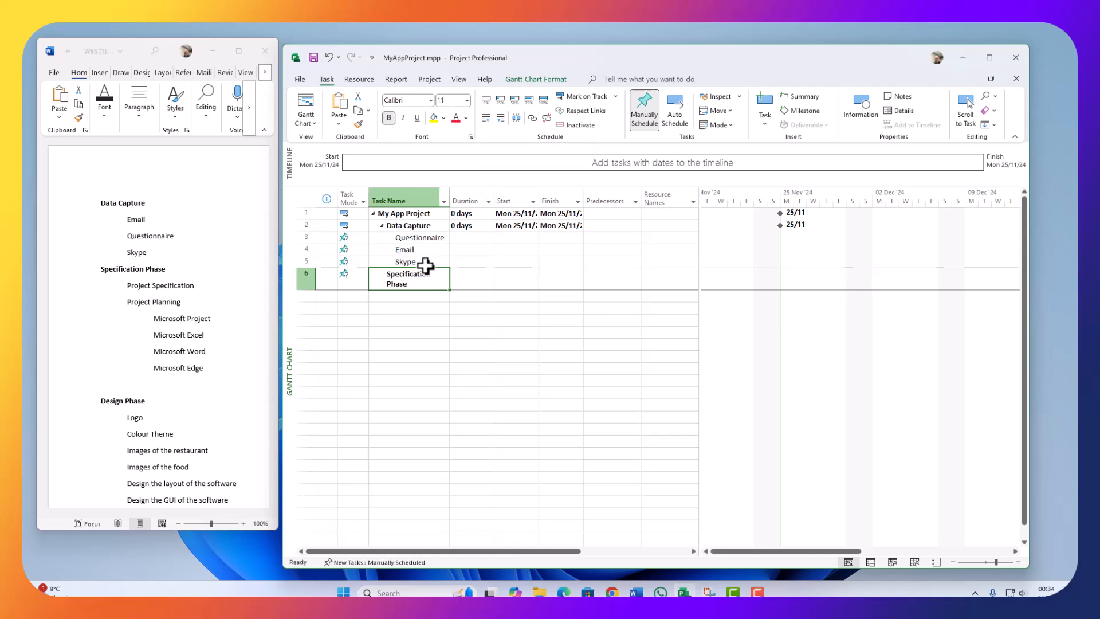
# Step: Collapse Data Capture's subtasks and widen the Task Name column so names fit
pyautogui.click(373, 342)
pyautogui.click(382, 225)
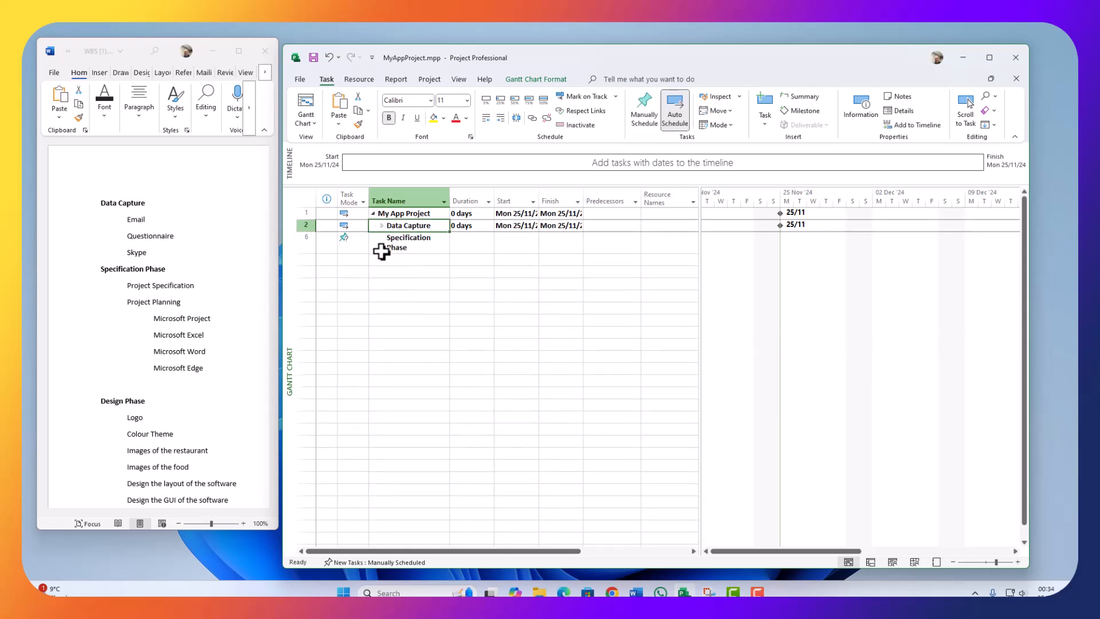
pyautogui.moveTo(450, 200); pyautogui.dragTo(512, 195)
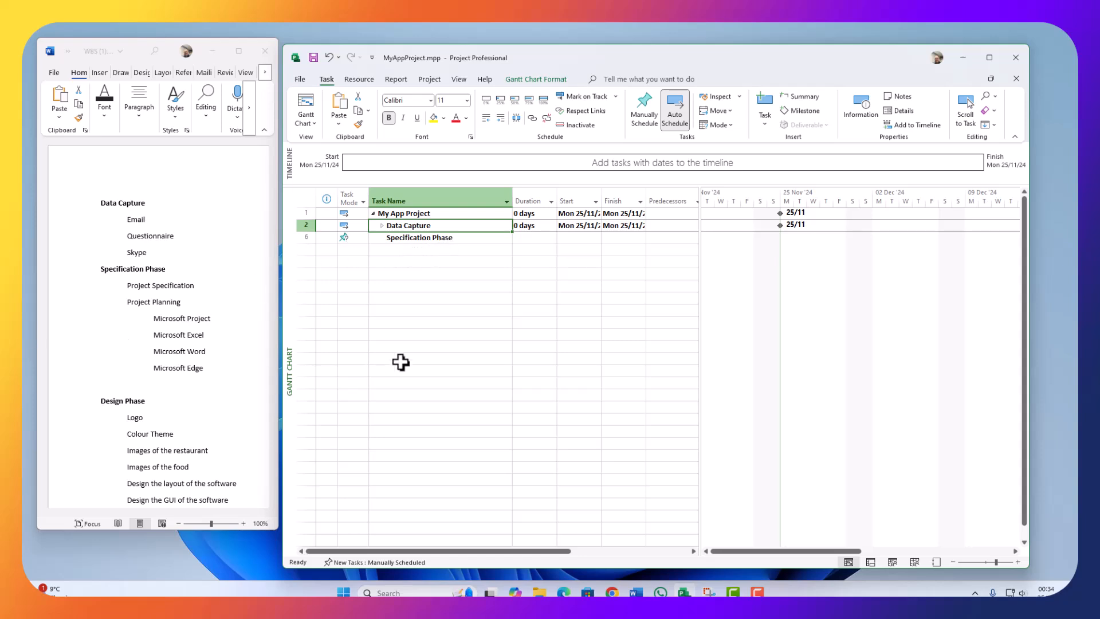
pyautogui.click(208, 302)
# Step: Paste Project Specification and Project Planning from the Word outline as tasks 7 and 8
pyautogui.moveTo(203, 288); pyautogui.dragTo(132, 294)
pyautogui.hotkey('ctrl', 'c')
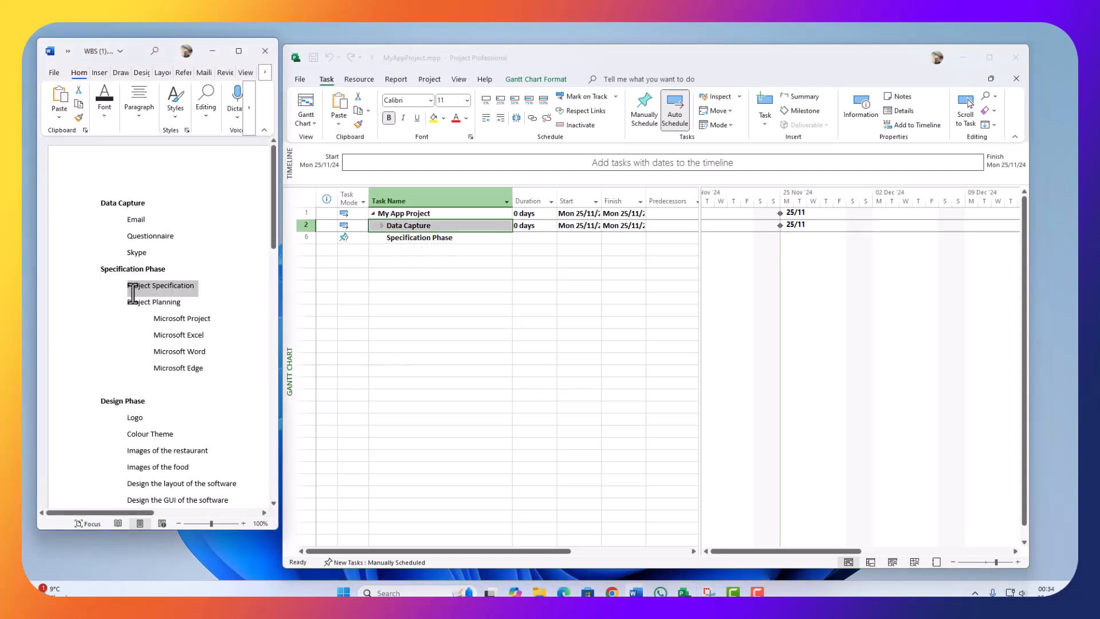
pyautogui.click(435, 250)
pyautogui.hotkey('ctrl', 'v')
pyautogui.click(191, 322)
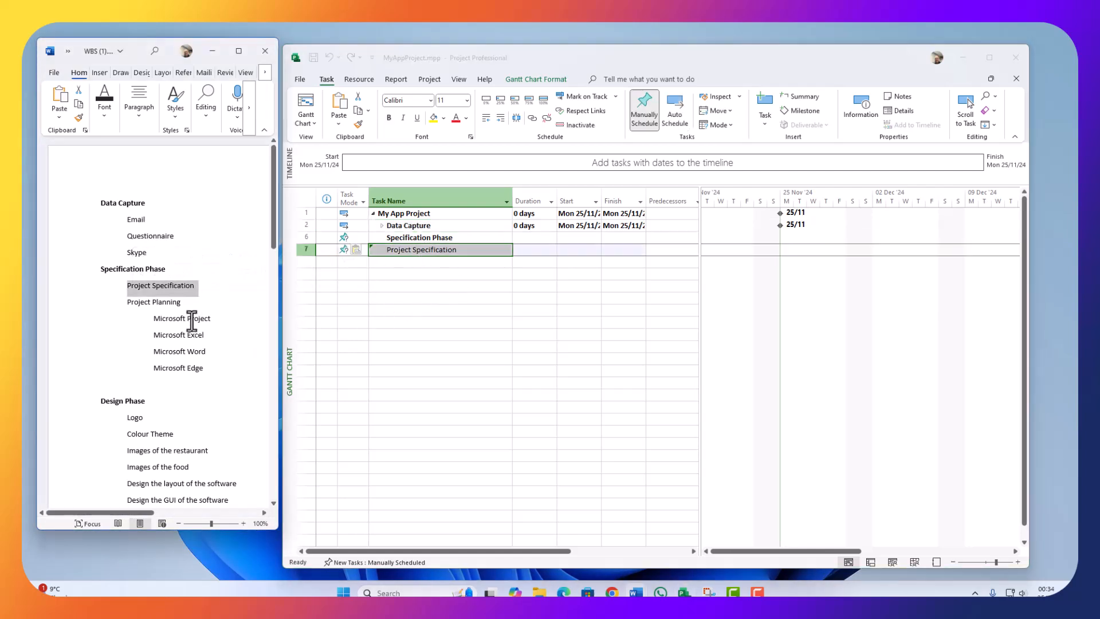
pyautogui.moveTo(191, 304); pyautogui.dragTo(128, 308)
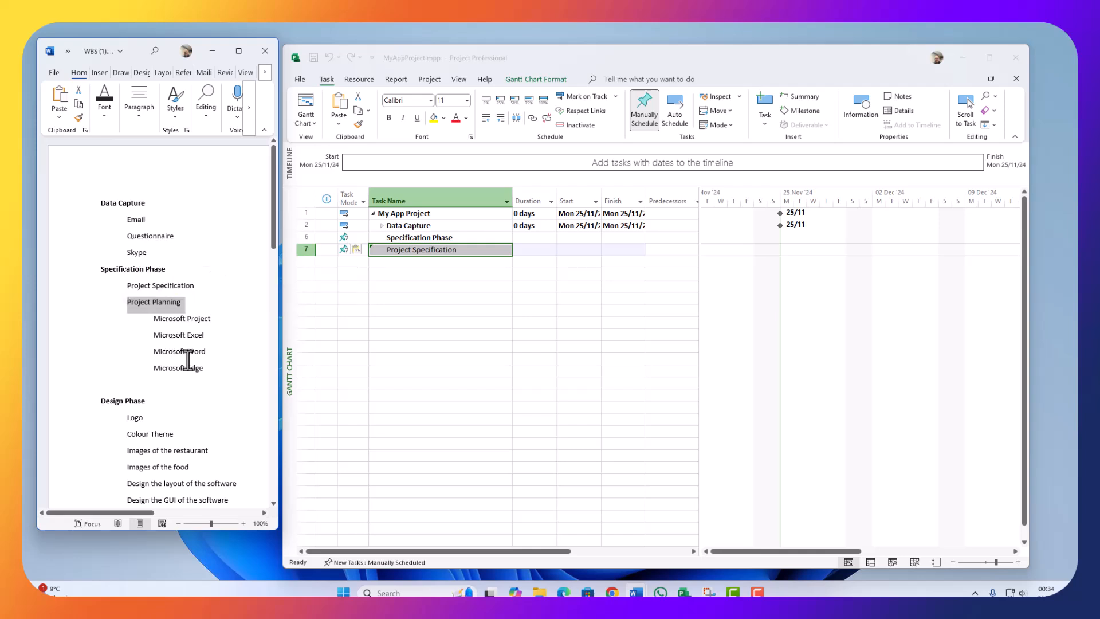
pyautogui.hotkey('ctrl', 'c')
pyautogui.click(429, 262)
pyautogui.hotkey('ctrl', 'v')
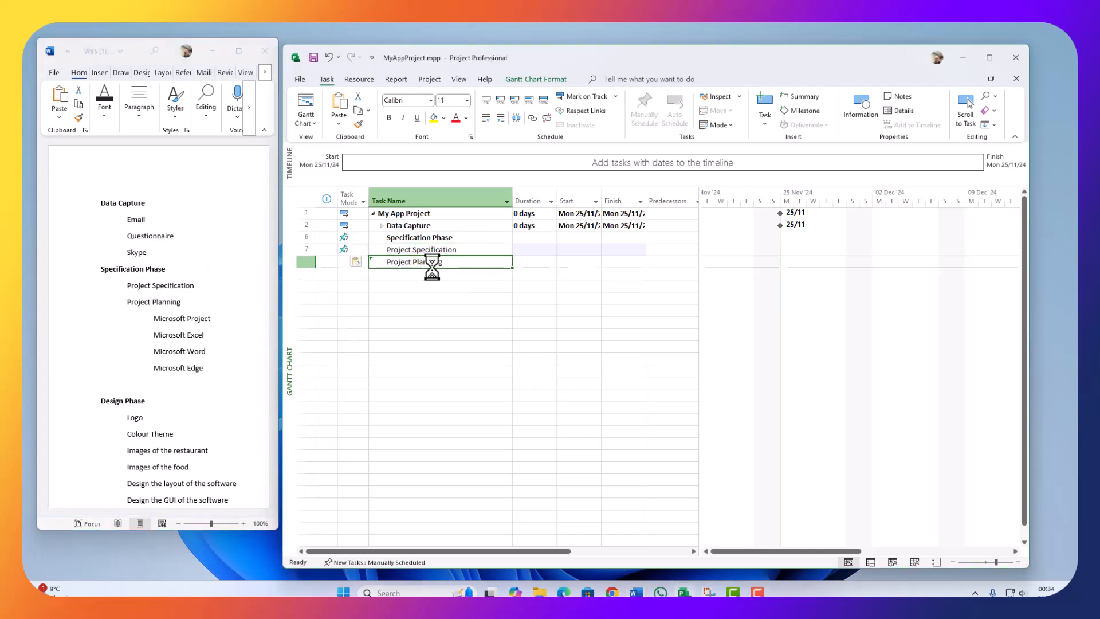
pyautogui.click(417, 324)
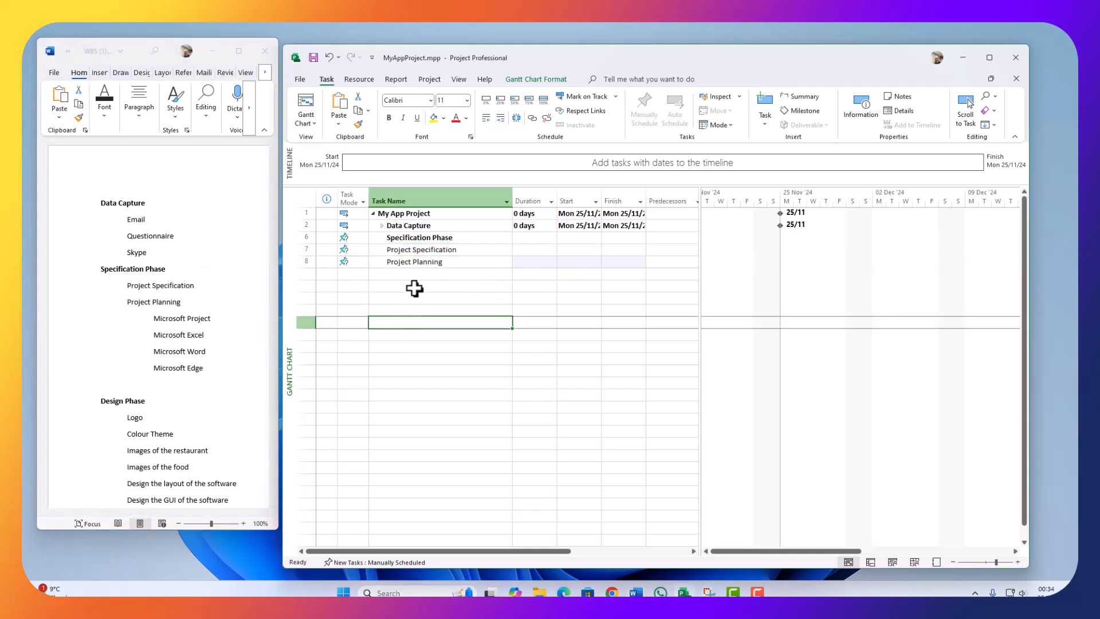
pyautogui.click(440, 265)
# Step: Copy Microsoft Project and Microsoft Excel from the outline into tasks 9 and 10
pyautogui.moveTo(216, 318); pyautogui.dragTo(161, 323)
pyautogui.hotkey('ctrl', 'c')
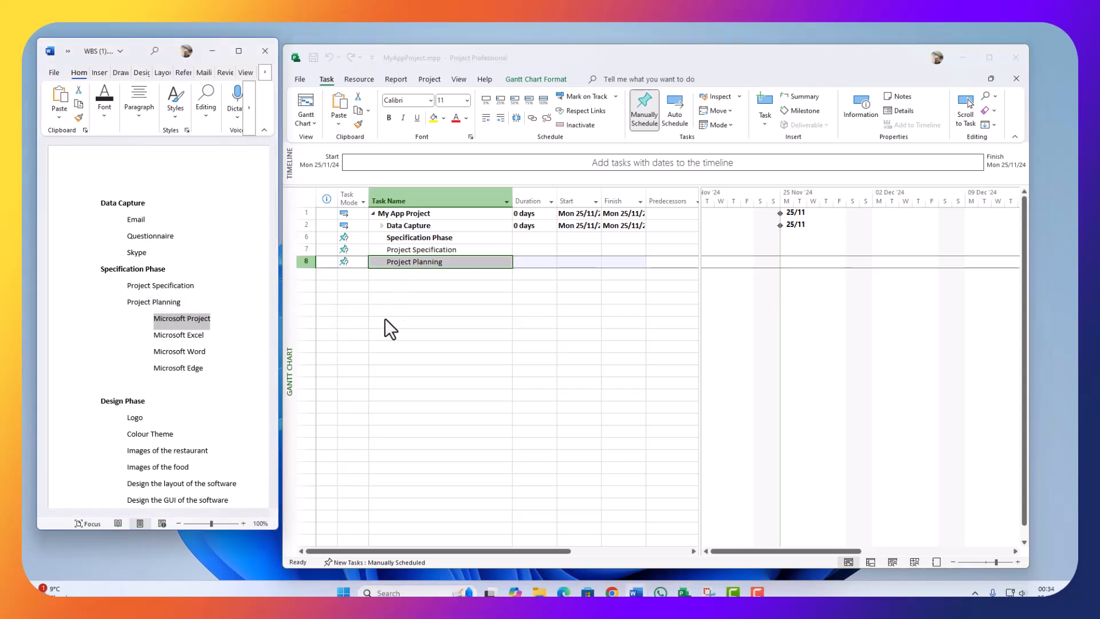
pyautogui.click(460, 274)
pyautogui.hotkey('ctrl', 'v')
pyautogui.hotkey('alt', 'Tab')
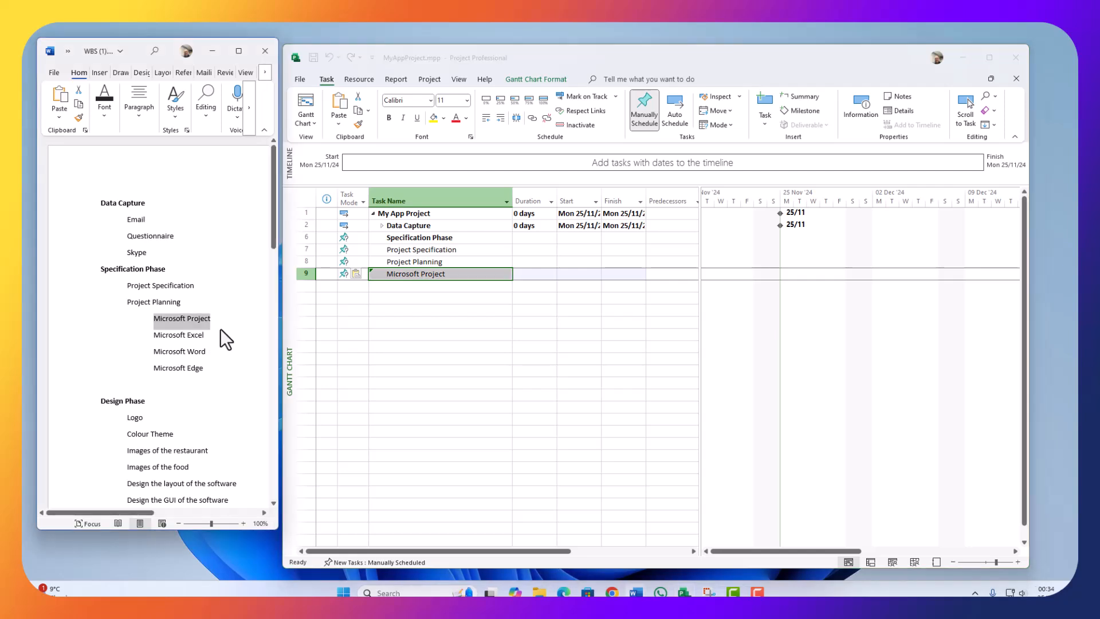
pyautogui.moveTo(205, 335); pyautogui.dragTo(159, 338)
pyautogui.hotkey('ctrl', 'c')
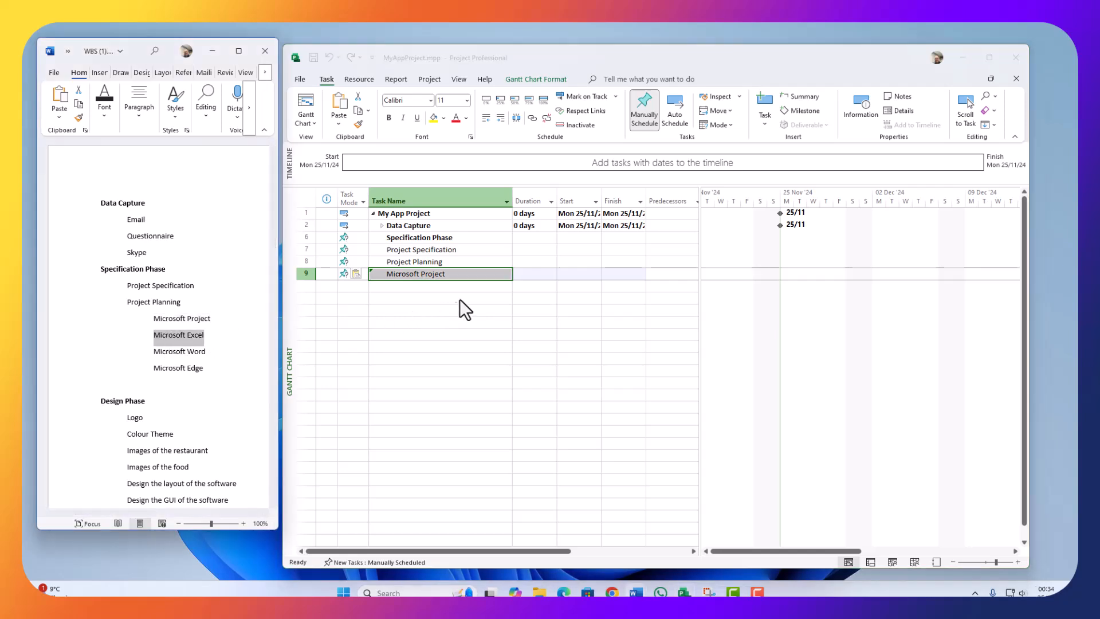
pyautogui.click(422, 285)
pyautogui.hotkey('ctrl', 'v')
# Step: Copy Microsoft Word and Microsoft Edge from the outline into tasks 11 and 12
pyautogui.hotkey('alt', 'Tab')
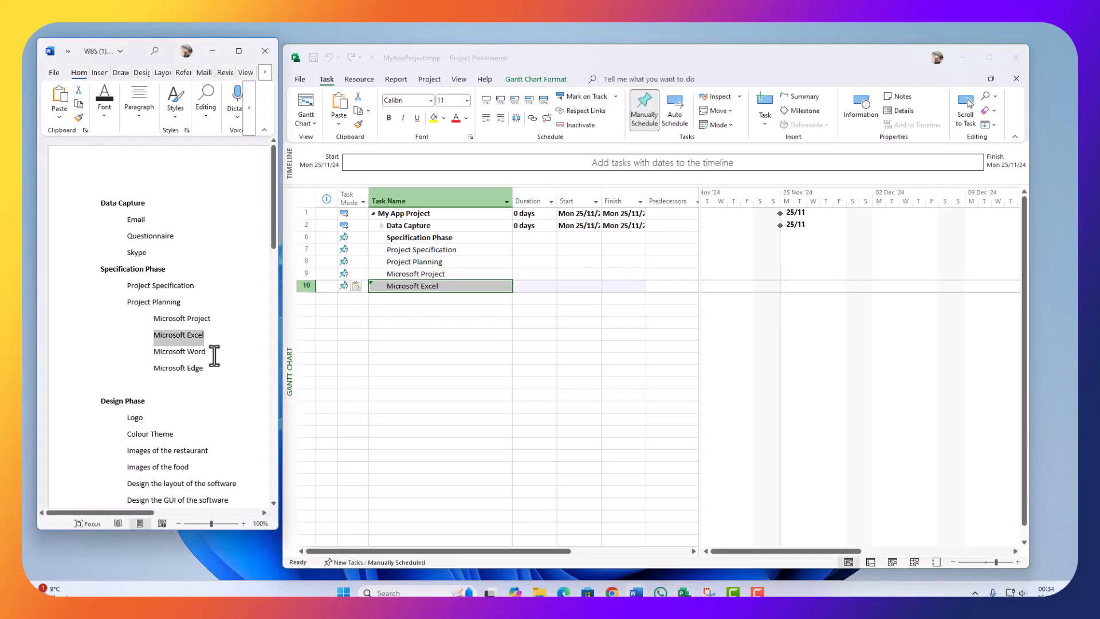
pyautogui.moveTo(207, 352); pyautogui.dragTo(167, 353)
pyautogui.hotkey('ctrl', 'c')
pyautogui.click(500, 298)
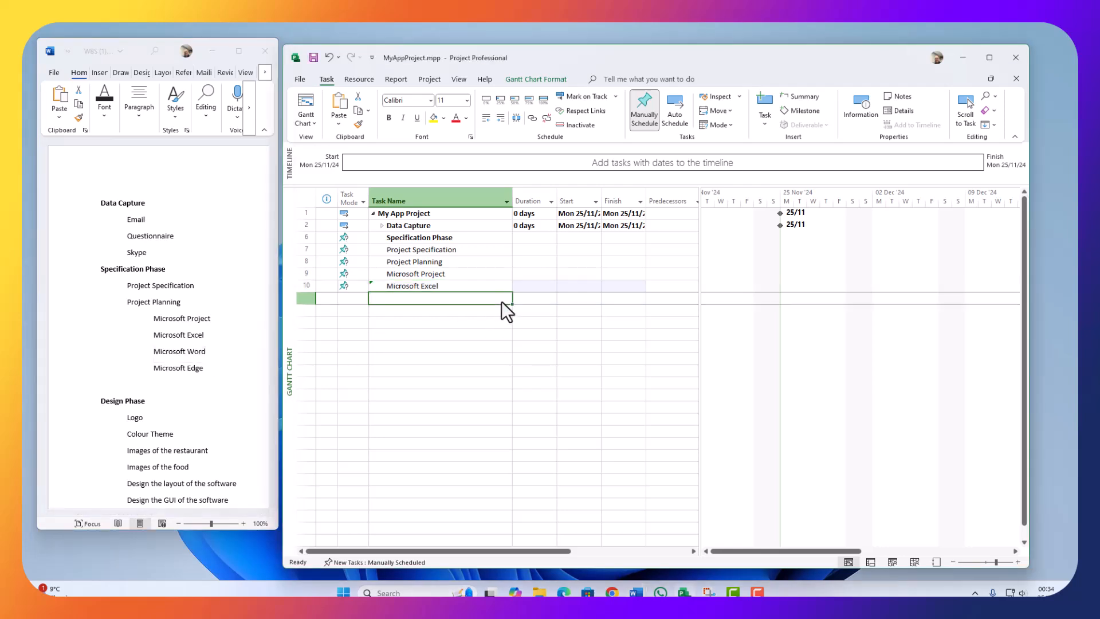
pyautogui.hotkey('ctrl', 'v')
pyautogui.hotkey('alt', 'Tab')
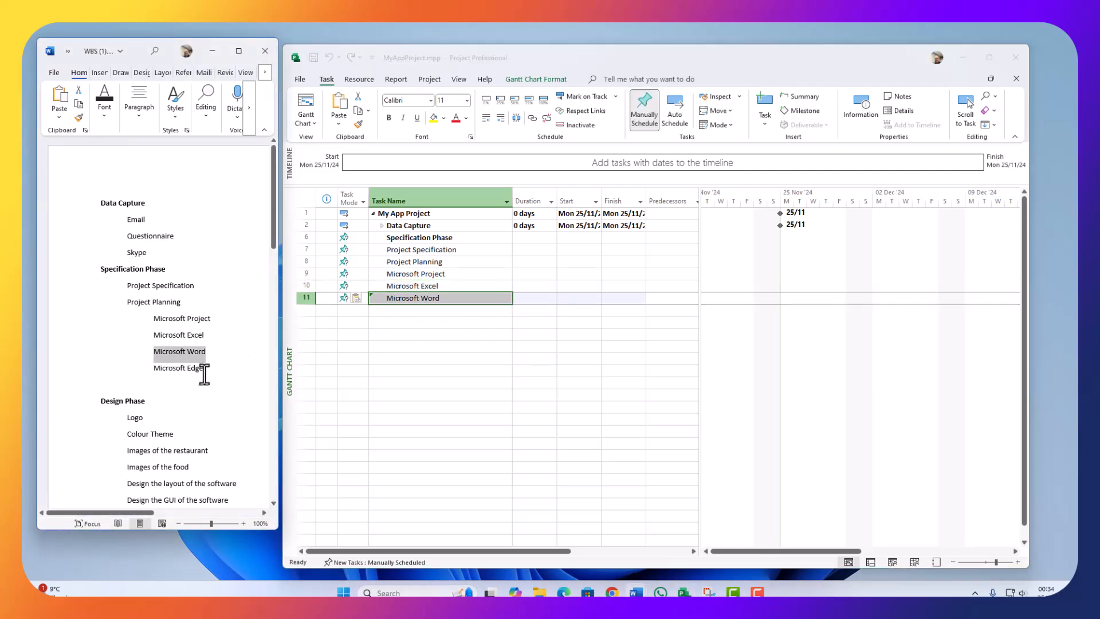
pyautogui.moveTo(205, 369); pyautogui.dragTo(152, 374)
pyautogui.hotkey('ctrl', 'c')
pyautogui.click(435, 309)
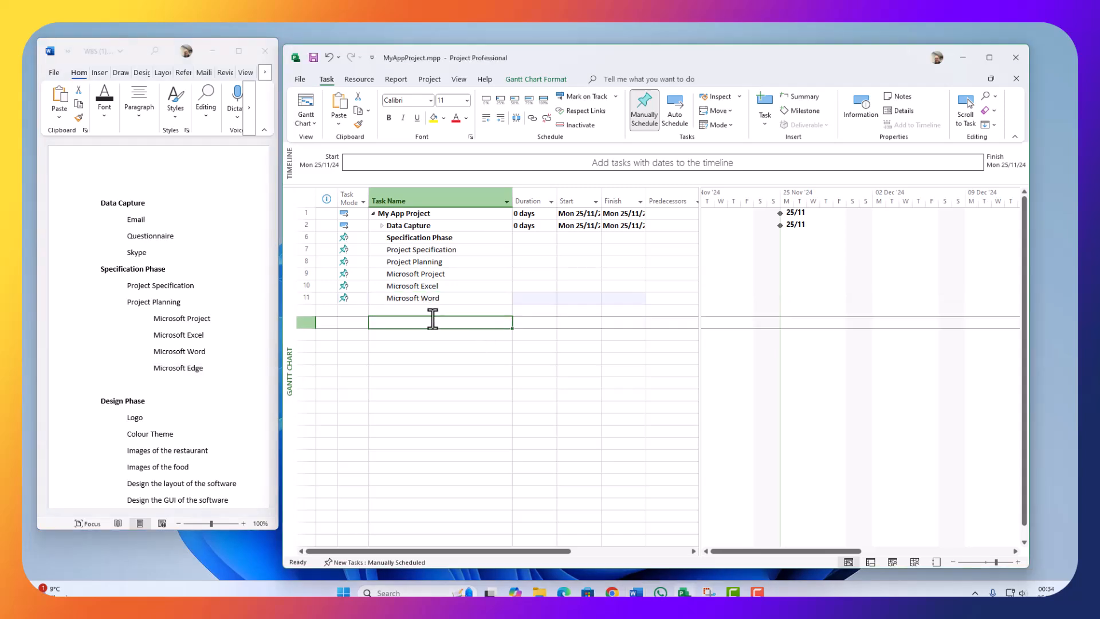
pyautogui.hotkey('ctrl', 'v')
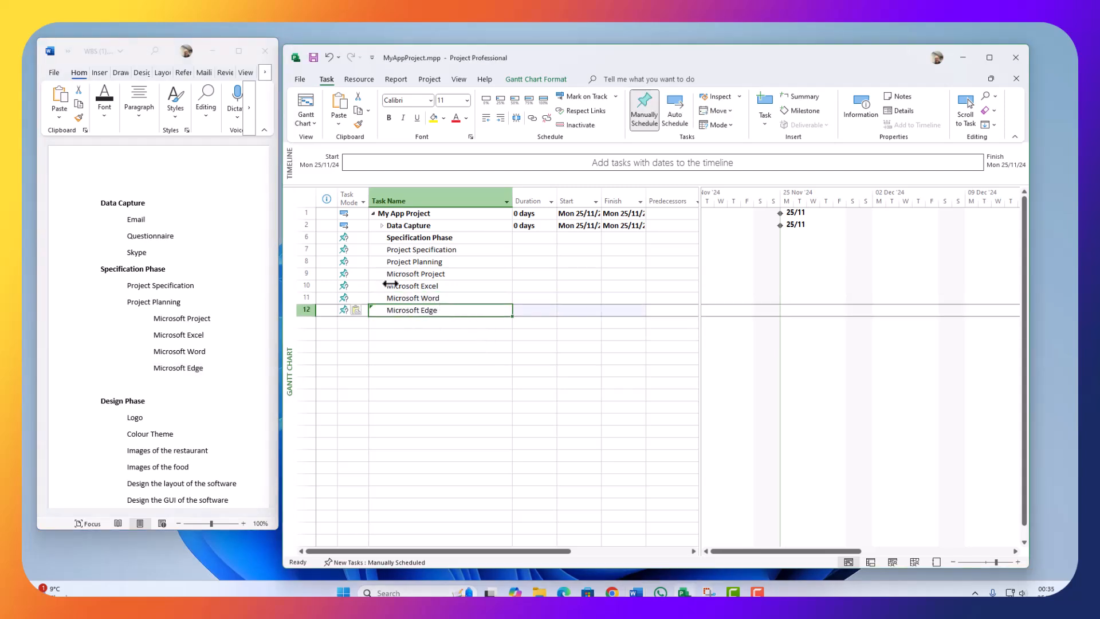
# Step: Indent tasks 9–12 (Microsoft Project, Excel, Word, Edge) under Project Planning and collapse it
pyautogui.moveTo(300, 275); pyautogui.dragTo(289, 308)
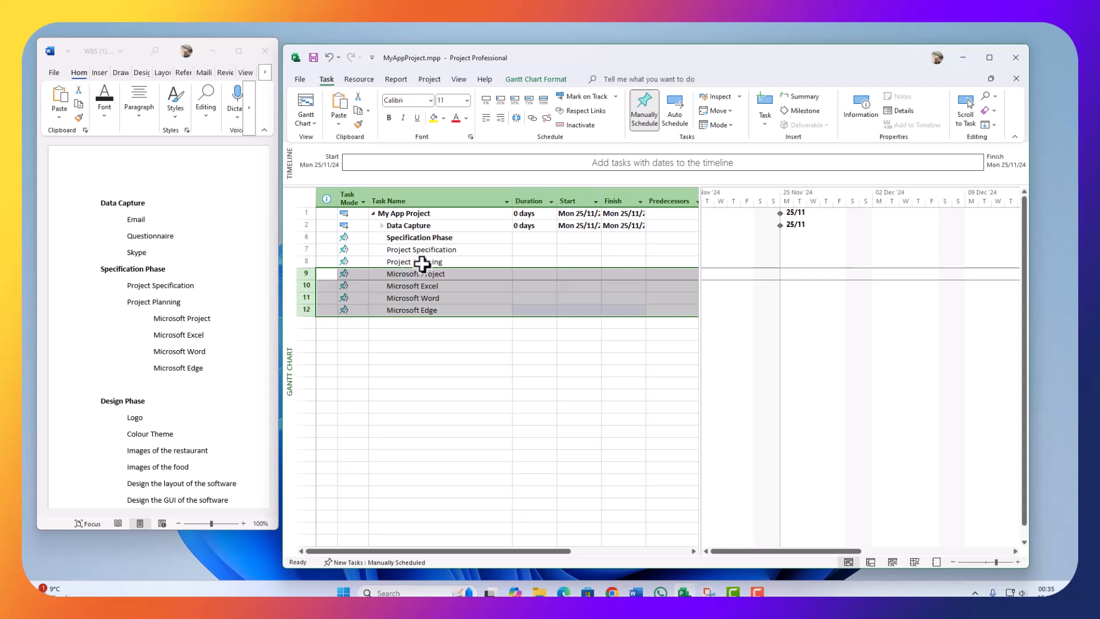
pyautogui.click(500, 117)
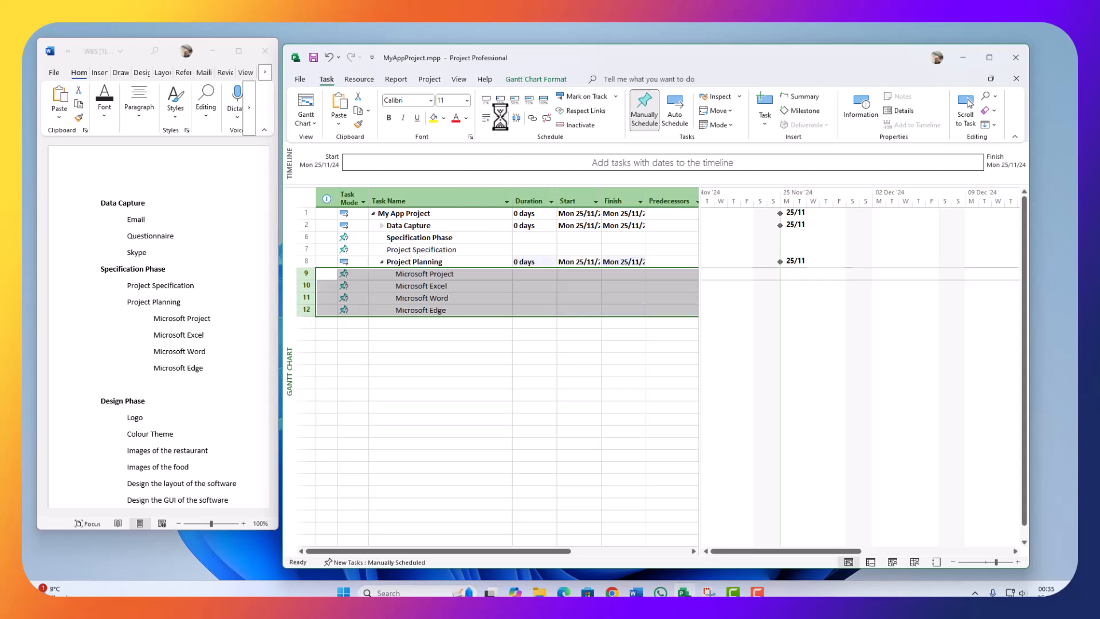
pyautogui.click(381, 262)
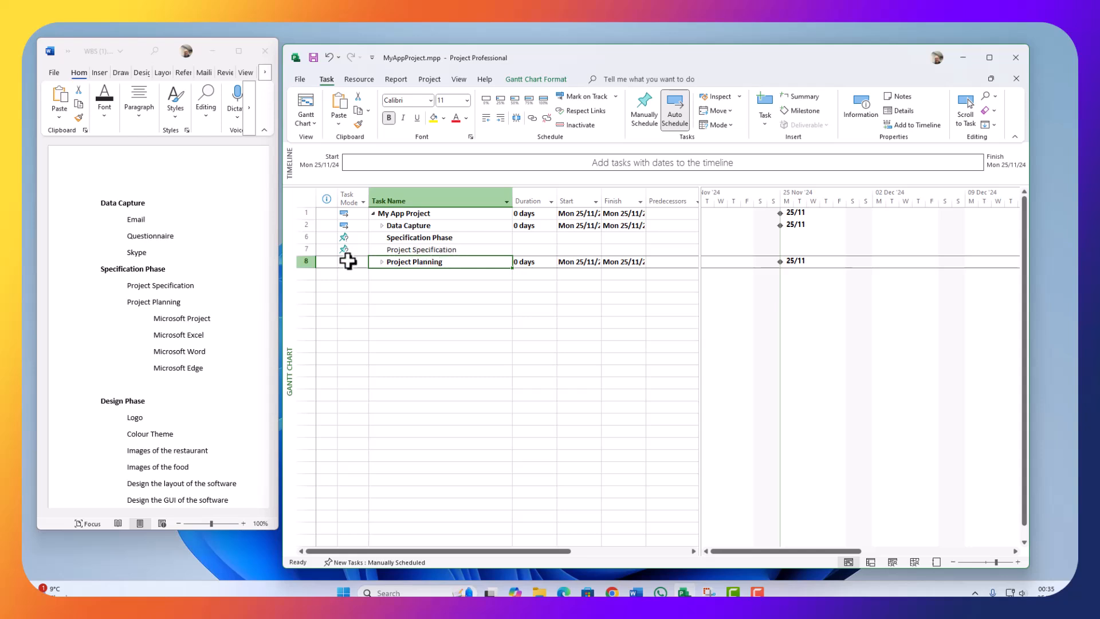
# Step: Indent Project Specification and Project Planning under Specification Phase and collapse the phase
pyautogui.moveTo(300, 249); pyautogui.dragTo(300, 259)
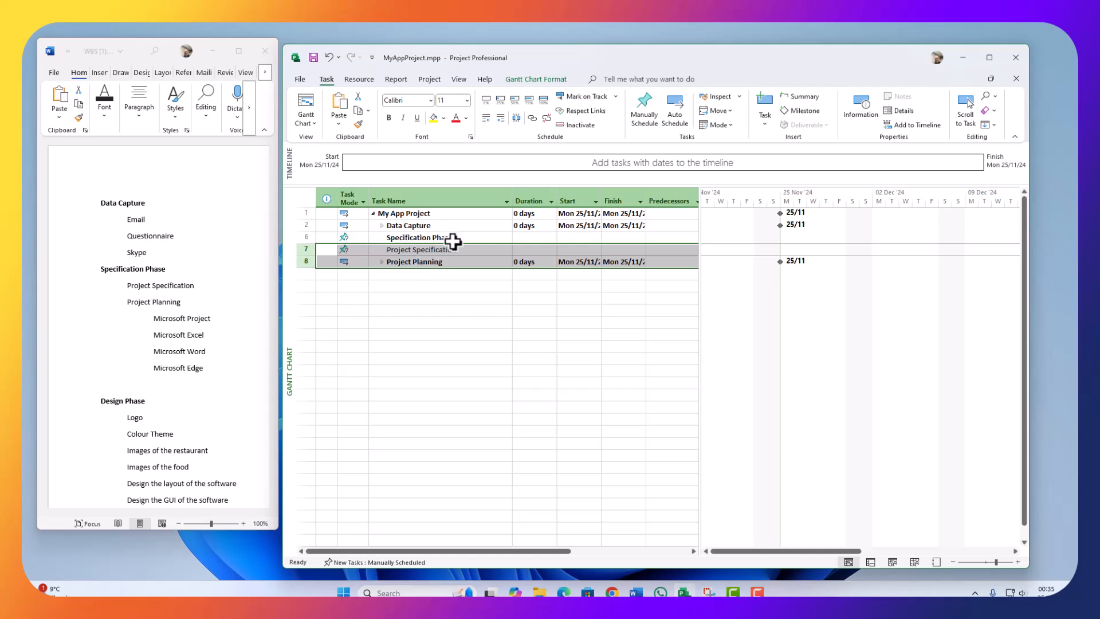
pyautogui.click(498, 118)
pyautogui.click(419, 298)
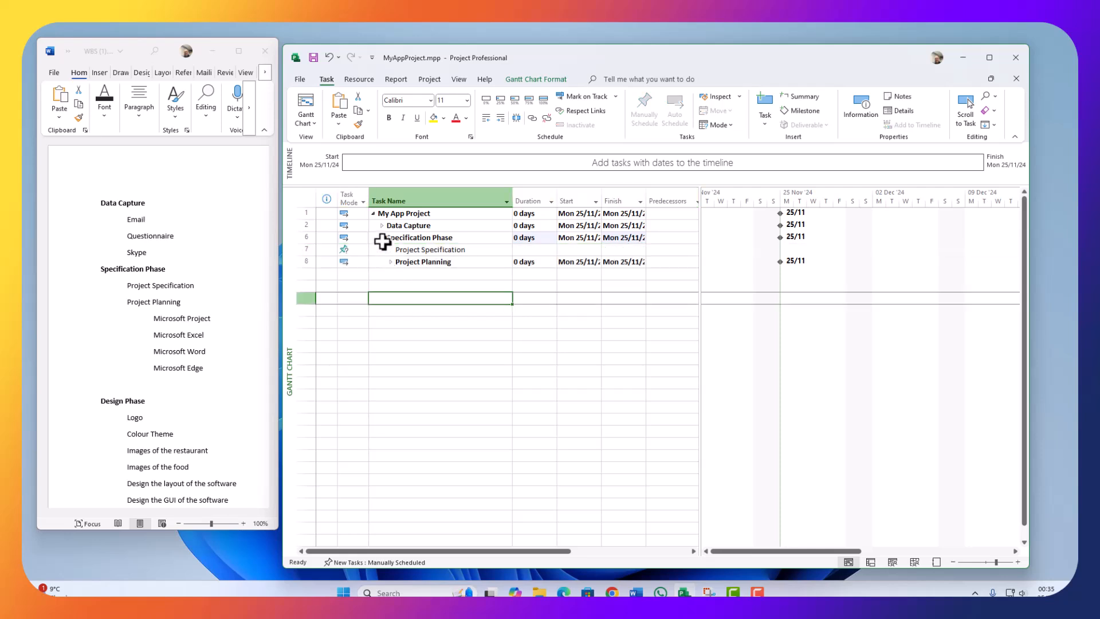
pyautogui.click(385, 241)
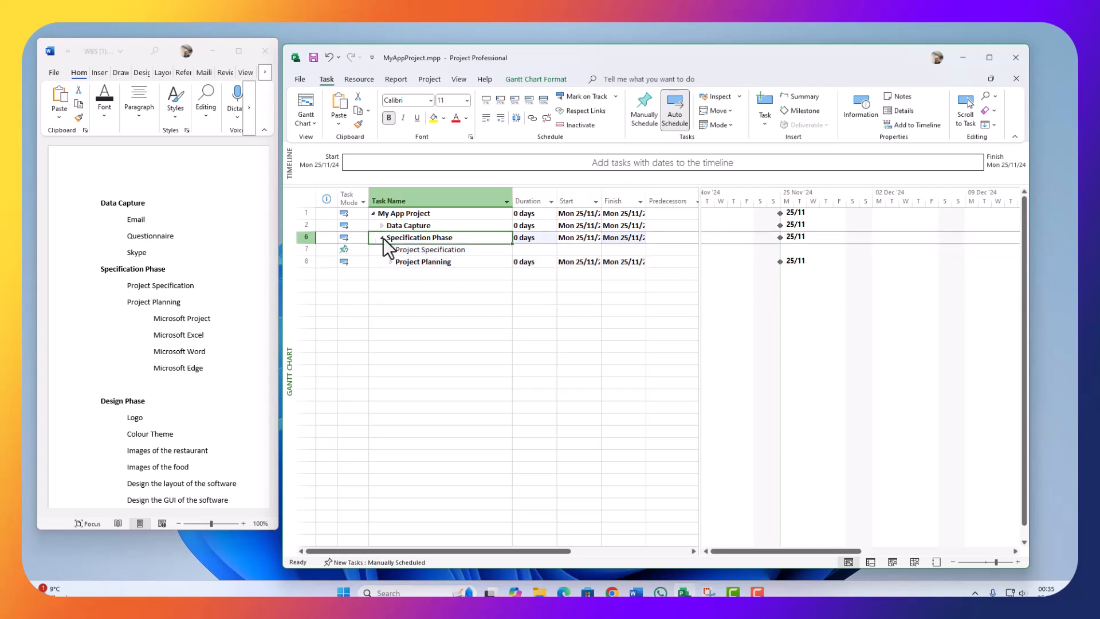
pyautogui.click(382, 238)
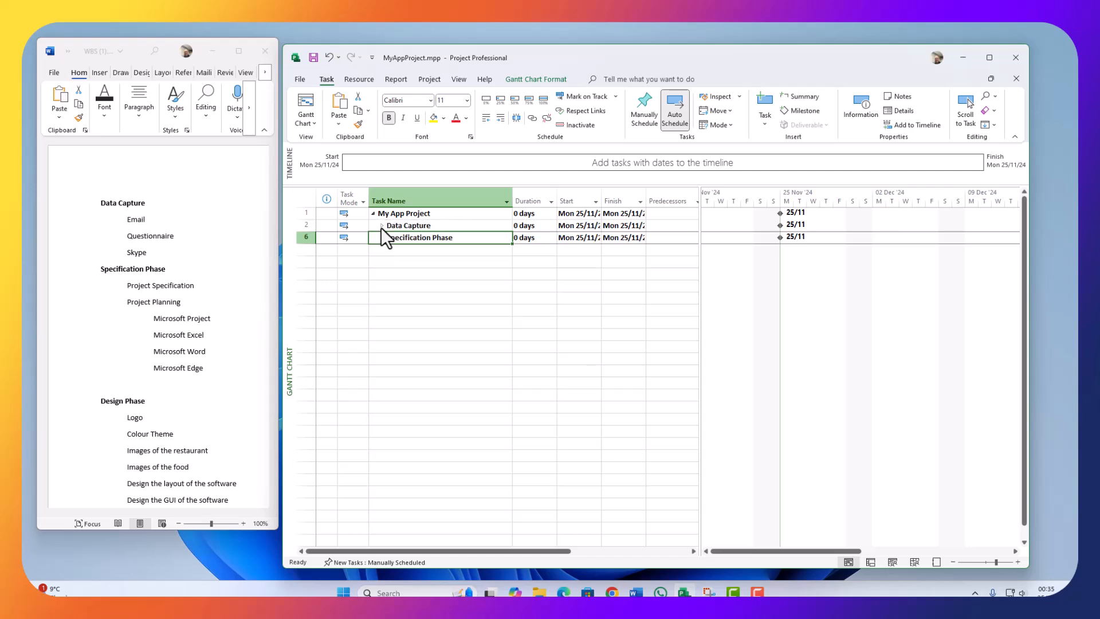
# Step: Check the Data Capture, Specification Phase and Project Planning outlines, leaving them collapsed
pyautogui.click(381, 227)
pyautogui.click(381, 226)
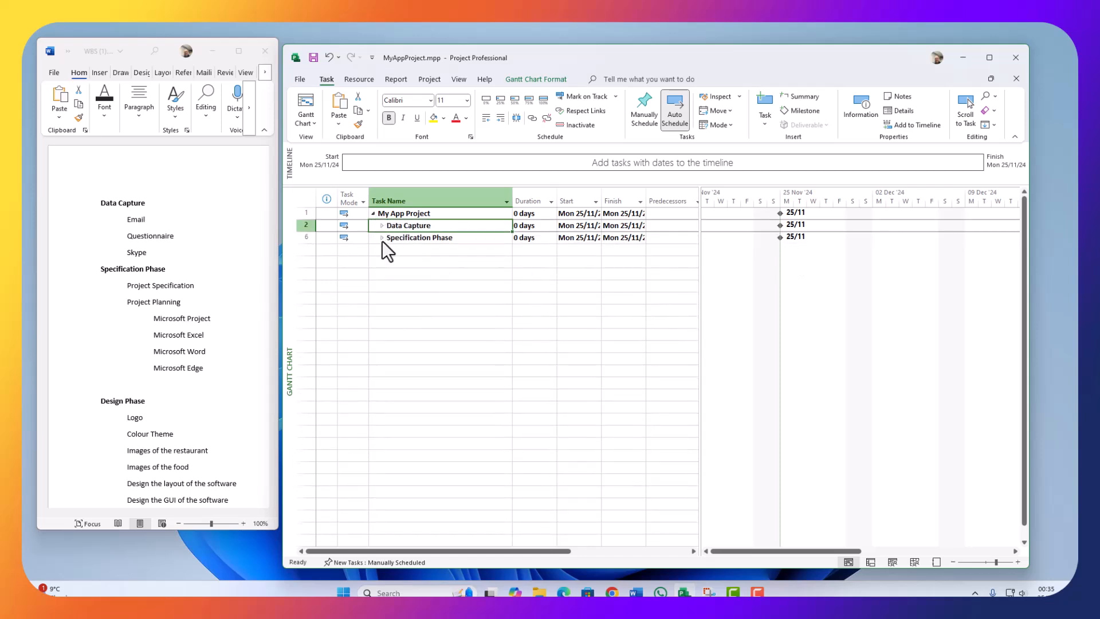
pyautogui.click(382, 238)
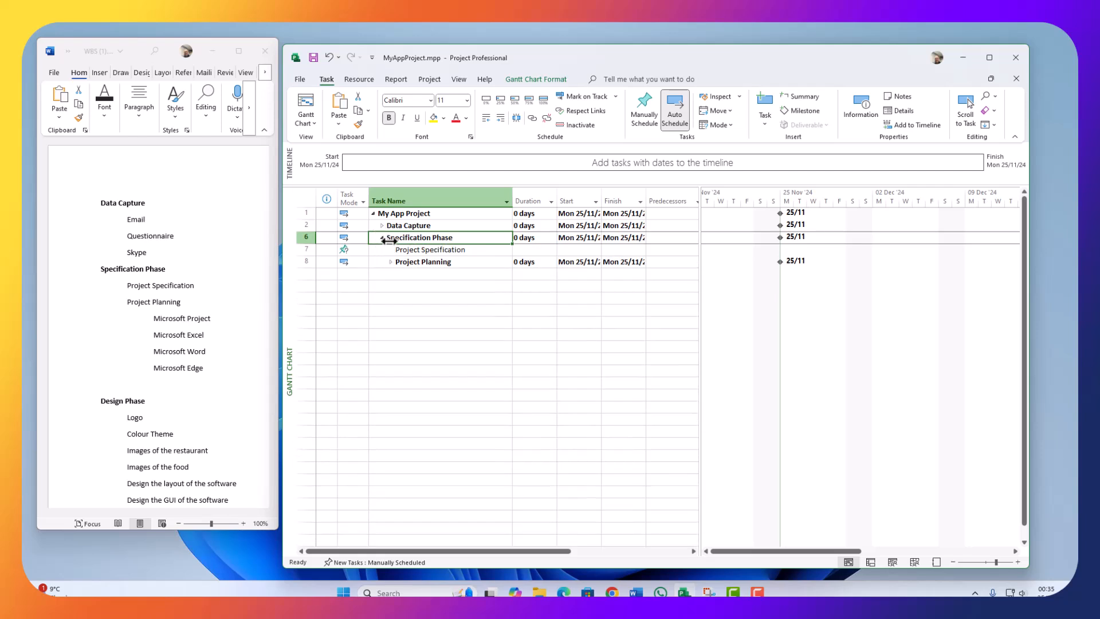
pyautogui.click(390, 262)
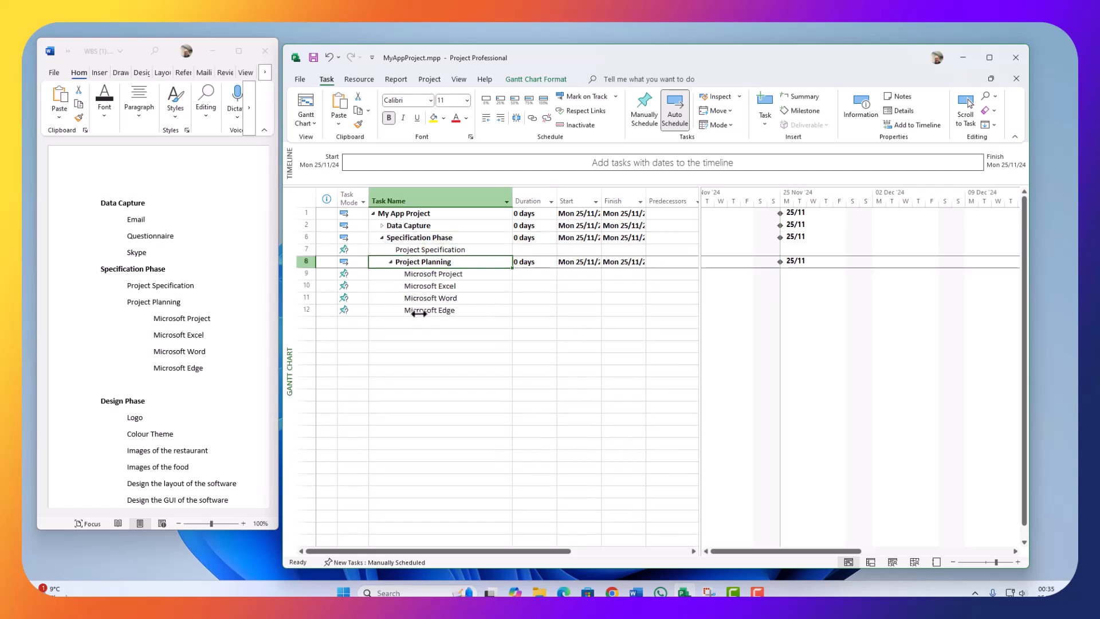
pyautogui.click(390, 262)
pyautogui.click(381, 238)
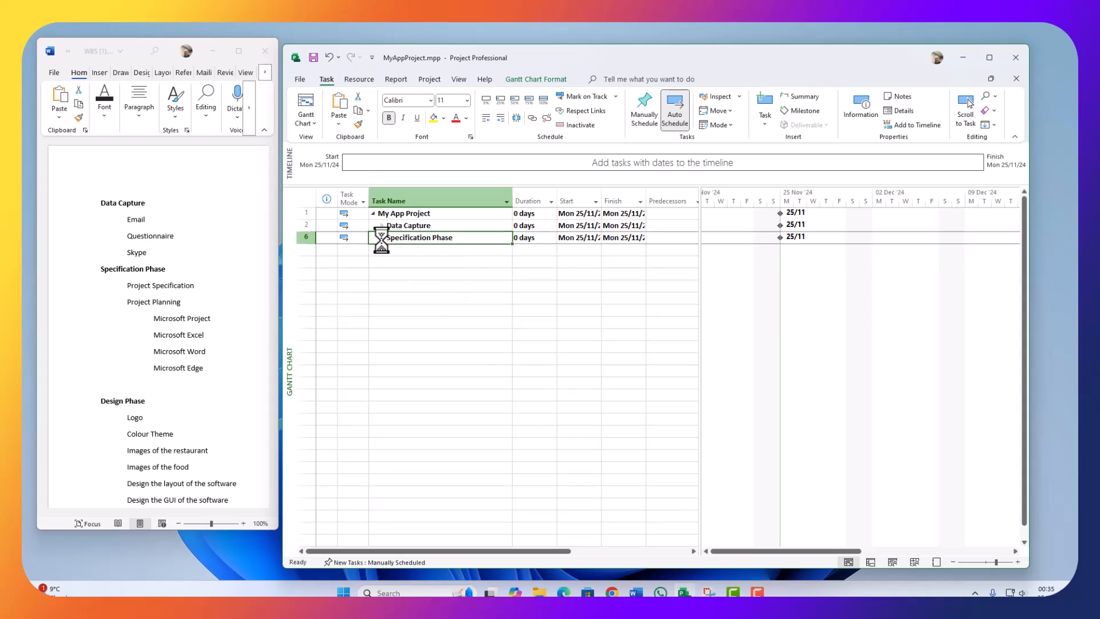
pyautogui.click(371, 253)
# Step: Paste Design Phase and Logo from the Word outline as tasks 13 and 14
pyautogui.moveTo(203, 368); pyautogui.dragTo(153, 368)
pyautogui.scroll(-2, 138, 340)
pyautogui.scroll(-1, 138, 339)
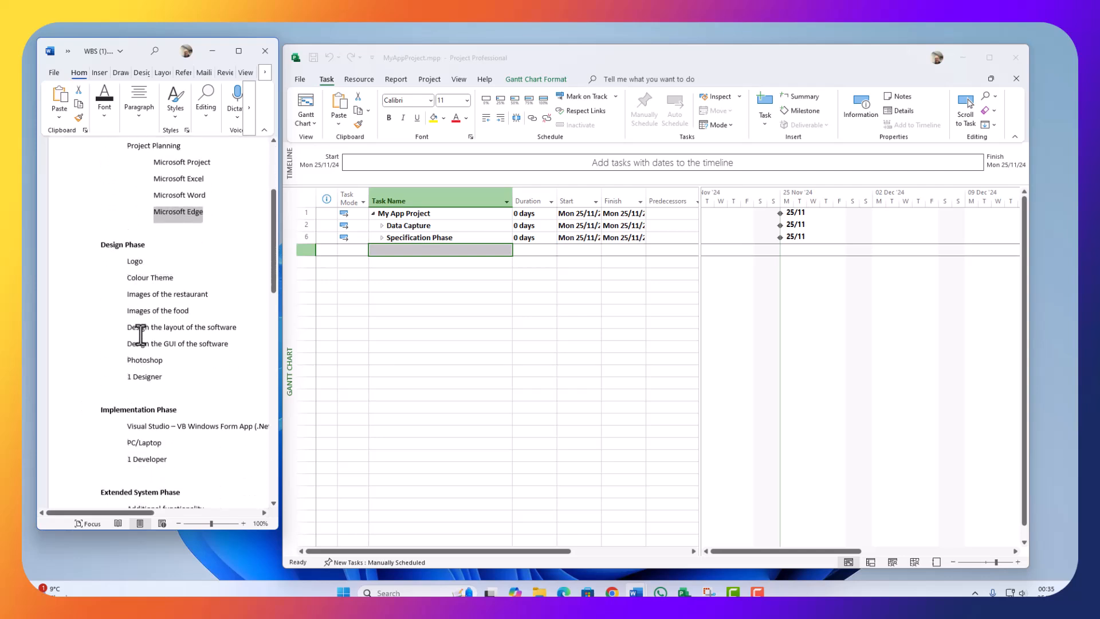
pyautogui.moveTo(151, 242); pyautogui.dragTo(87, 243)
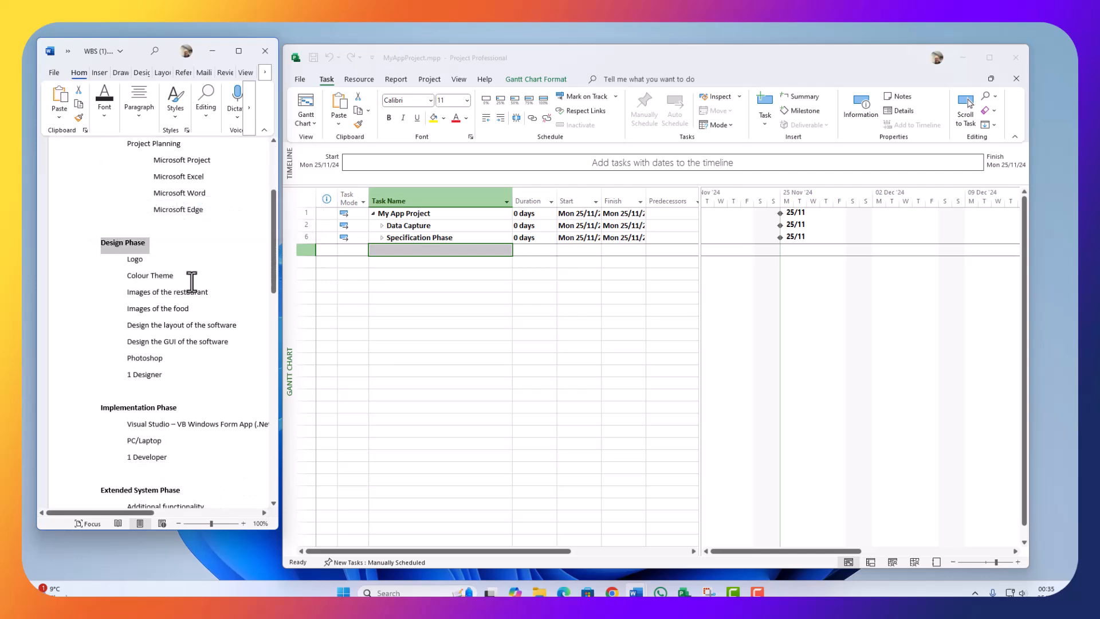
pyautogui.hotkey('ctrl', 'v')
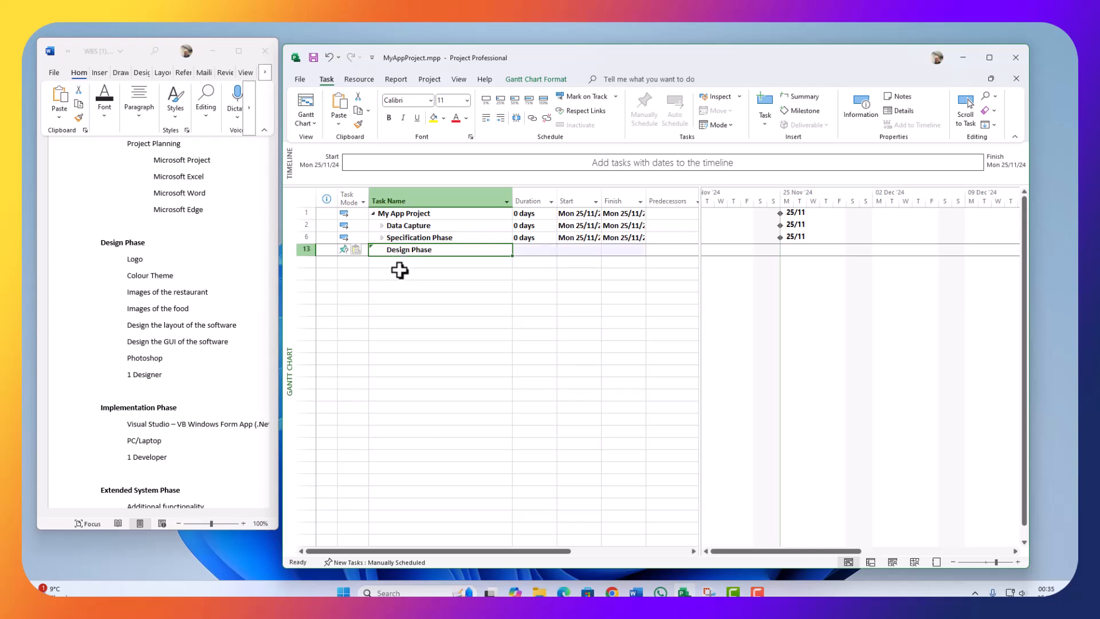
pyautogui.click(177, 291)
pyautogui.doubleClick(134, 259)
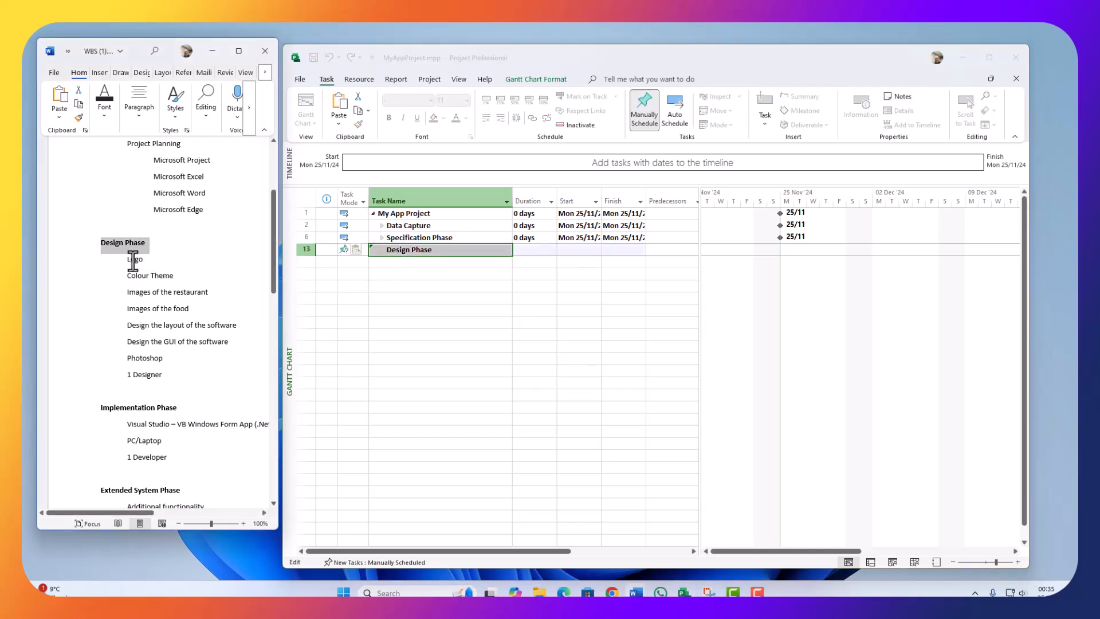
pyautogui.hotkey('ctrl', 'c')
pyautogui.click(380, 262)
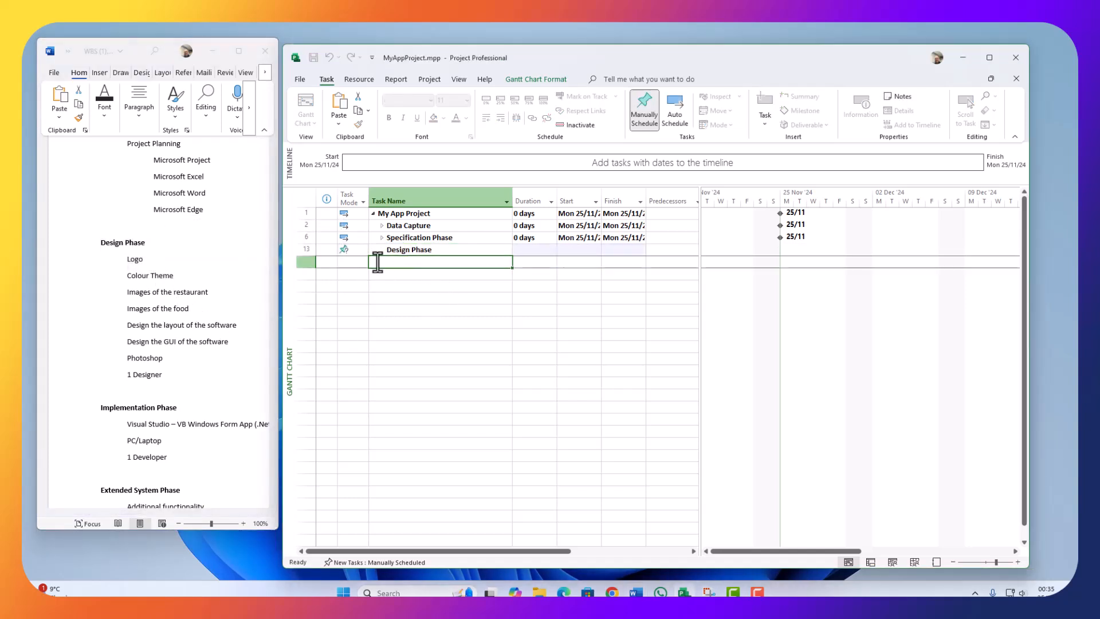
pyautogui.hotkey('ctrl', 'v')
# Step: Add Colour Theme and Images of the restaurant as tasks 15 and 16
pyautogui.click(178, 290)
pyautogui.moveTo(176, 277); pyautogui.dragTo(127, 276)
pyautogui.click(381, 273)
pyautogui.hotkey('ctrl', 'v')
pyautogui.click(211, 297)
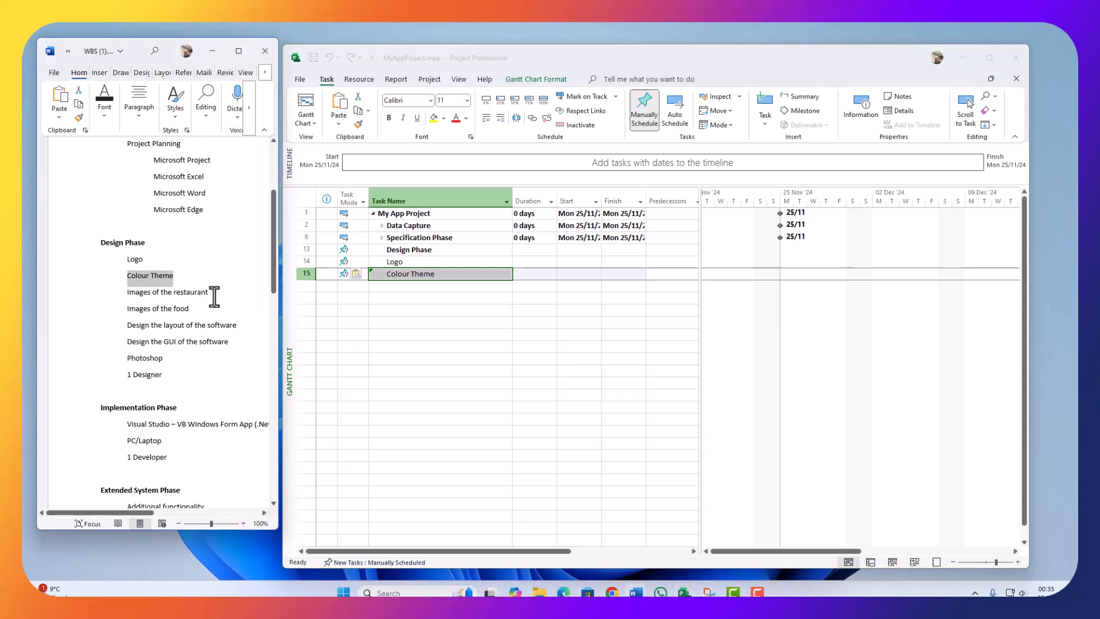
pyautogui.moveTo(221, 293); pyautogui.dragTo(127, 292)
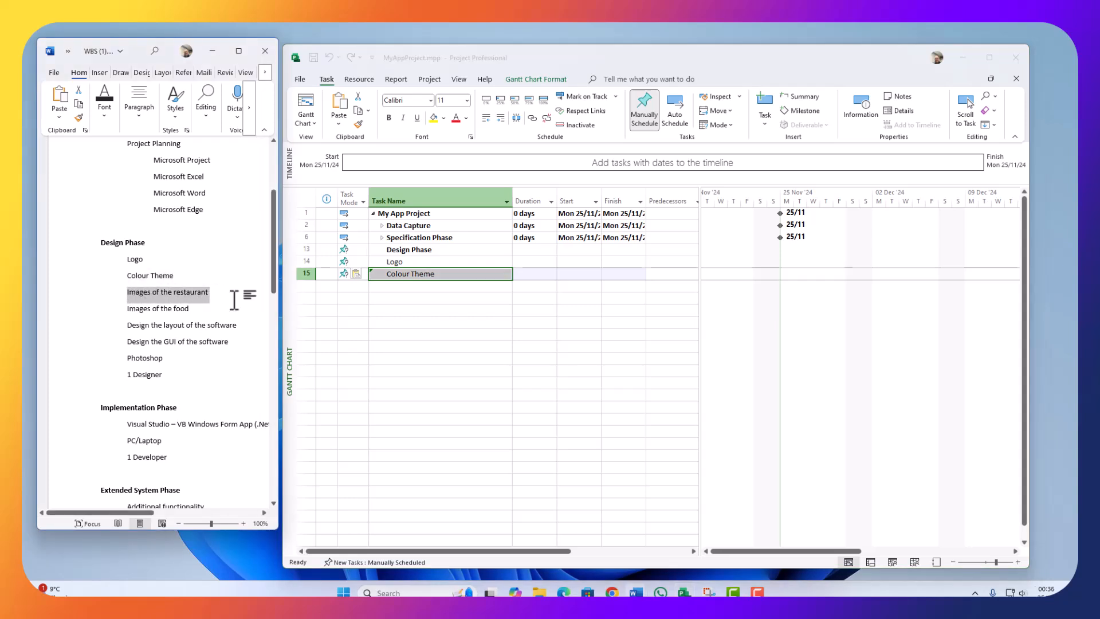
pyautogui.click(400, 287)
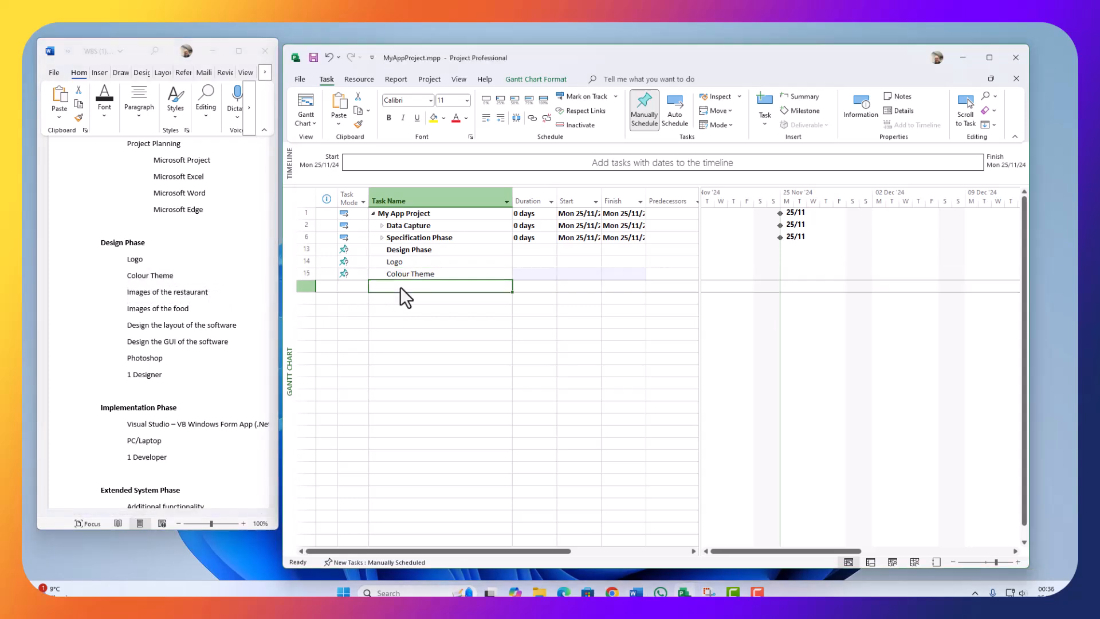
pyautogui.click(423, 286)
pyautogui.hotkey('ctrl', 'v')
# Step: Add Images of the food and Design the layout of the software as tasks 17 and 18
pyautogui.click(176, 304)
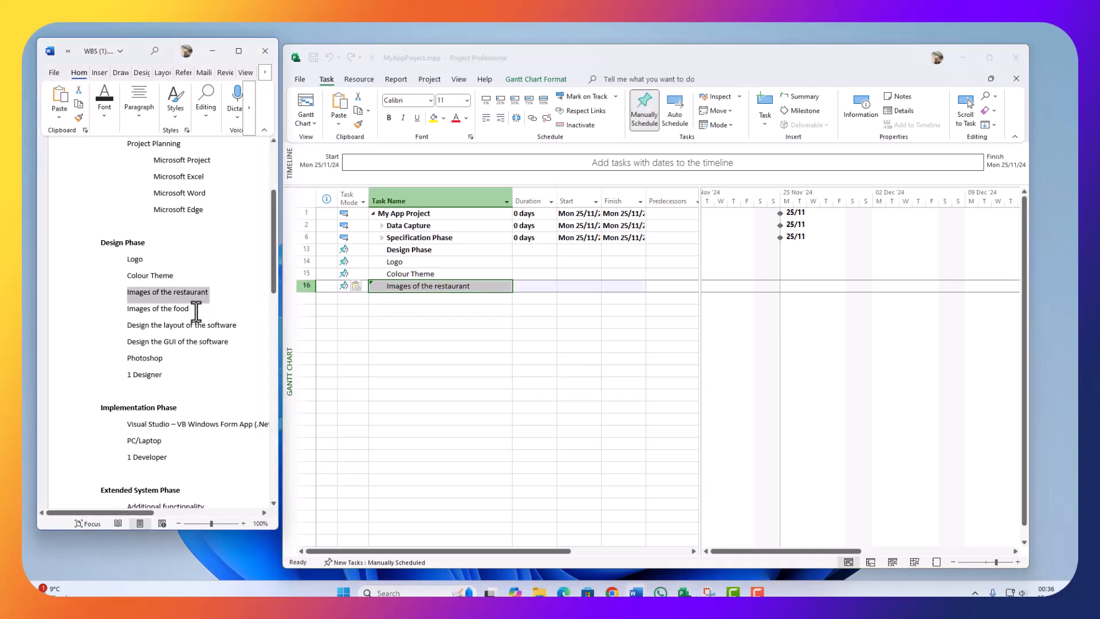
pyautogui.moveTo(190, 309); pyautogui.dragTo(128, 309)
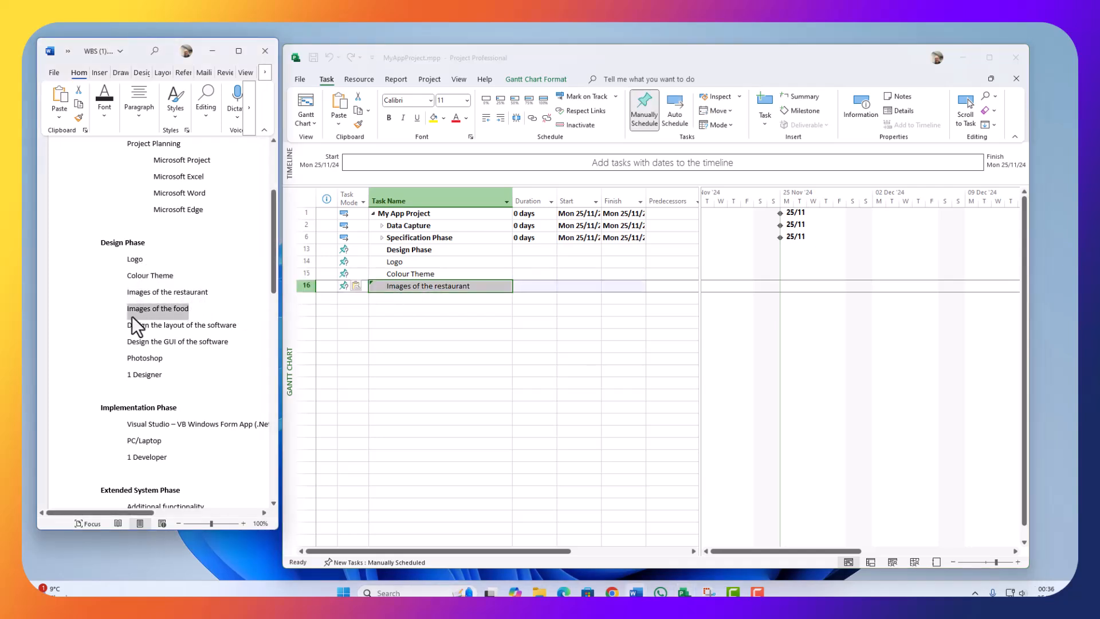
pyautogui.click(428, 298)
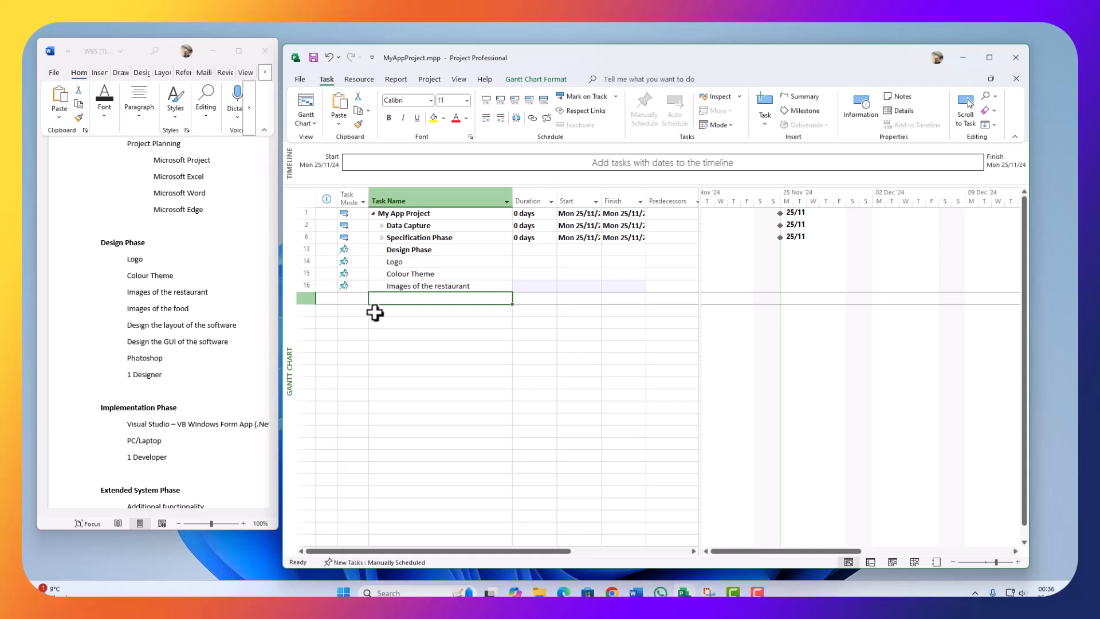
pyautogui.hotkey('ctrl', 'v')
pyautogui.click(373, 323)
pyautogui.hotkey('alt', 'Tab')
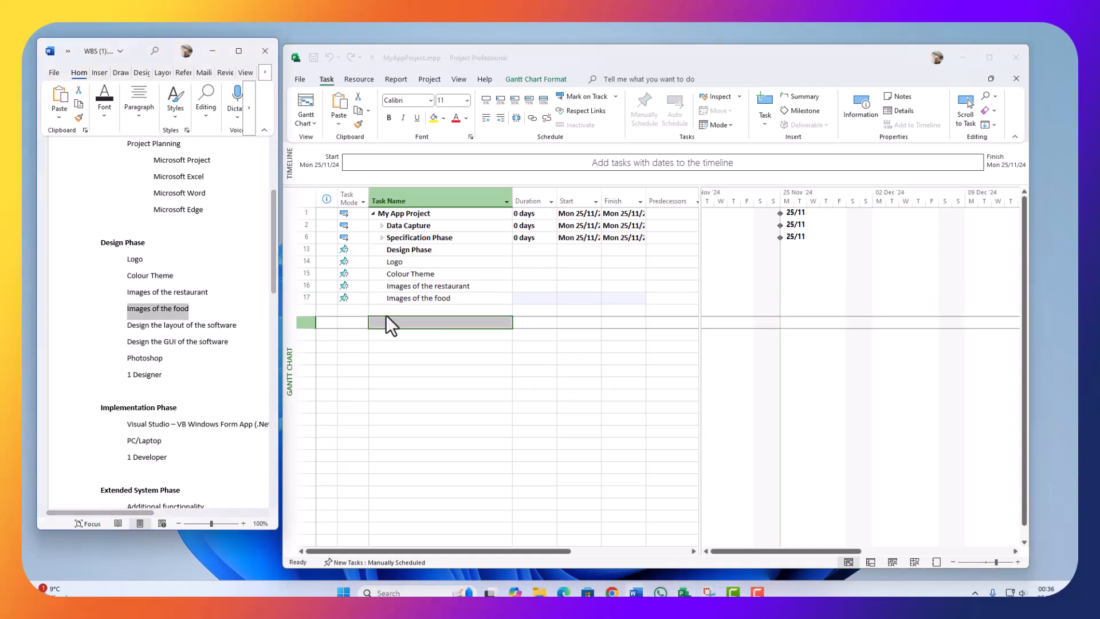
pyautogui.click(446, 286)
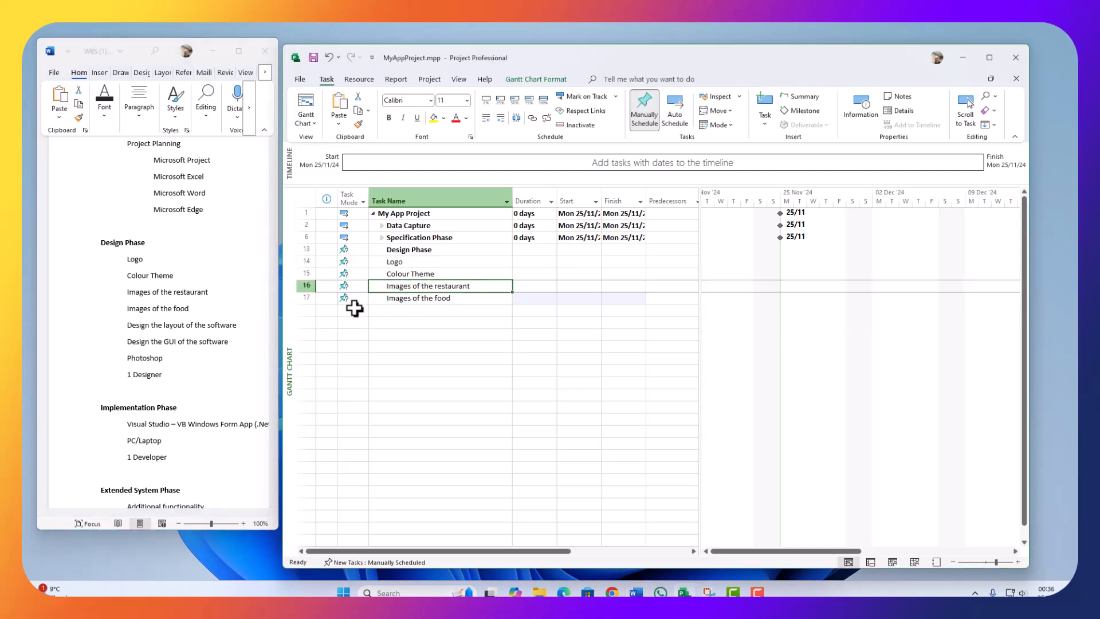
pyautogui.click(435, 298)
pyautogui.click(171, 320)
pyautogui.moveTo(241, 325); pyautogui.dragTo(125, 325)
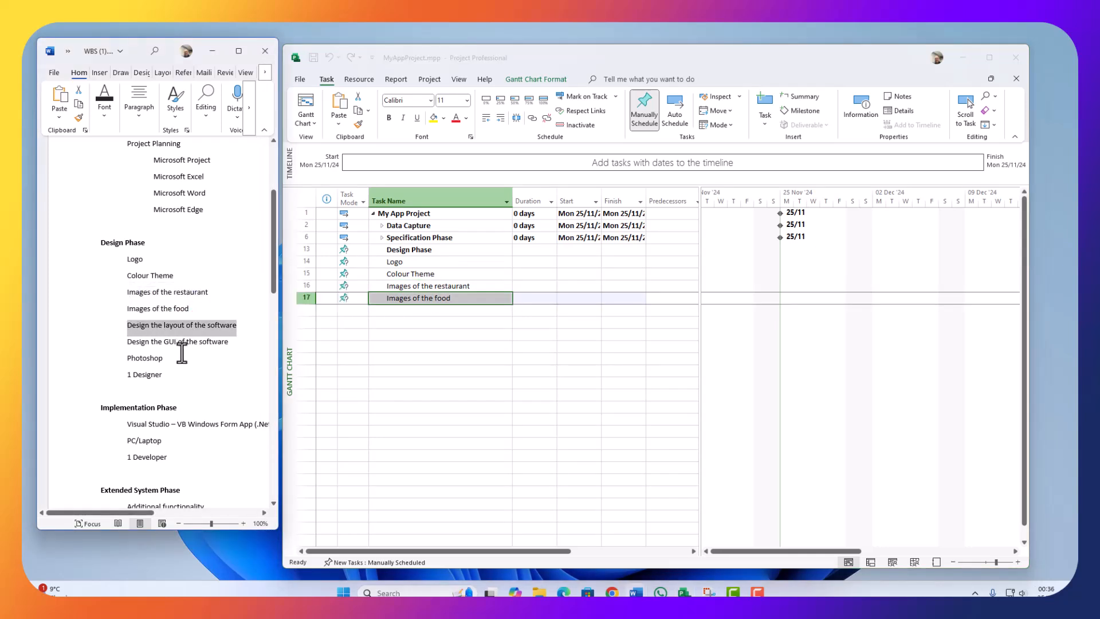
pyautogui.click(394, 302)
pyautogui.click(395, 310)
pyautogui.hotkey('ctrl', 'v')
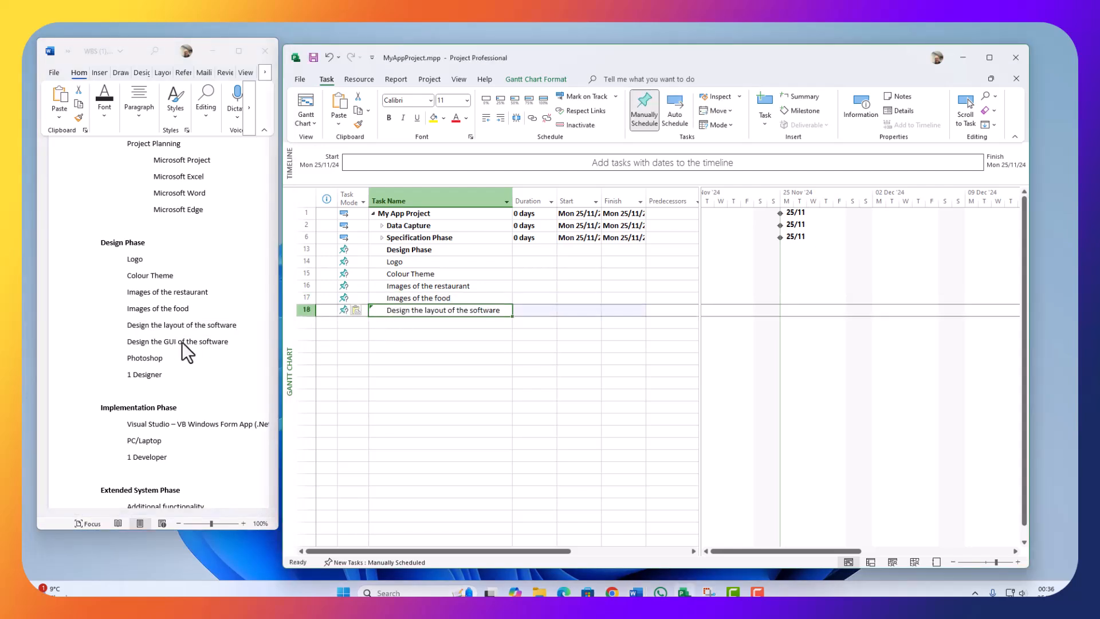
# Step: Add Design the GUI of the software and Photoshop as tasks 19 and 20
pyautogui.moveTo(244, 342); pyautogui.dragTo(131, 346)
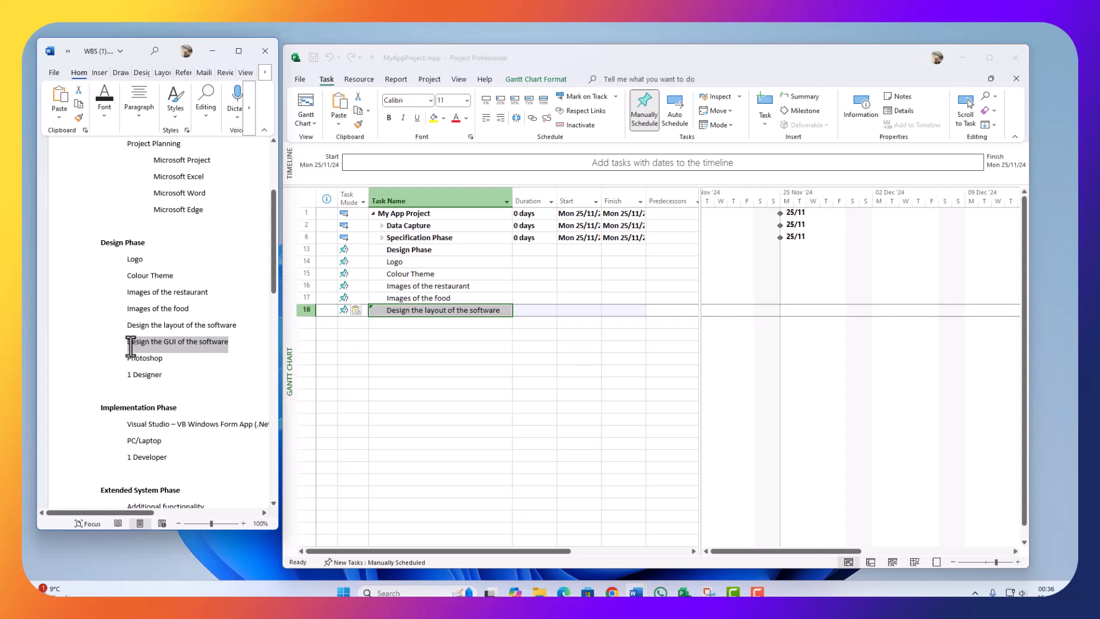
pyautogui.click(409, 321)
pyautogui.hotkey('ctrl', 'v')
pyautogui.click(197, 349)
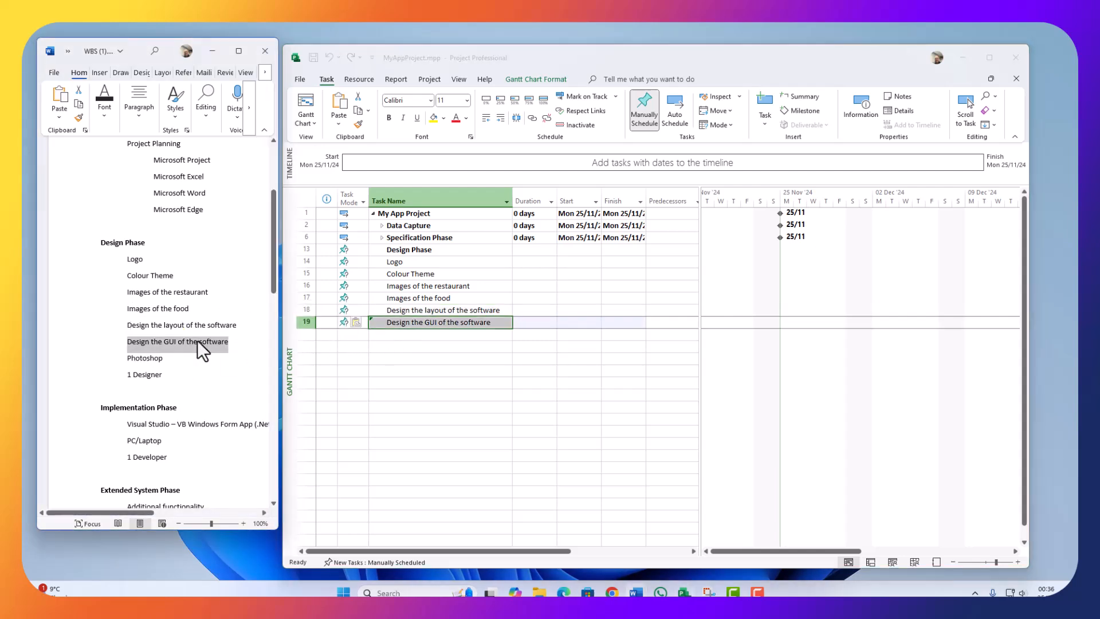
pyautogui.moveTo(185, 359); pyautogui.dragTo(131, 362)
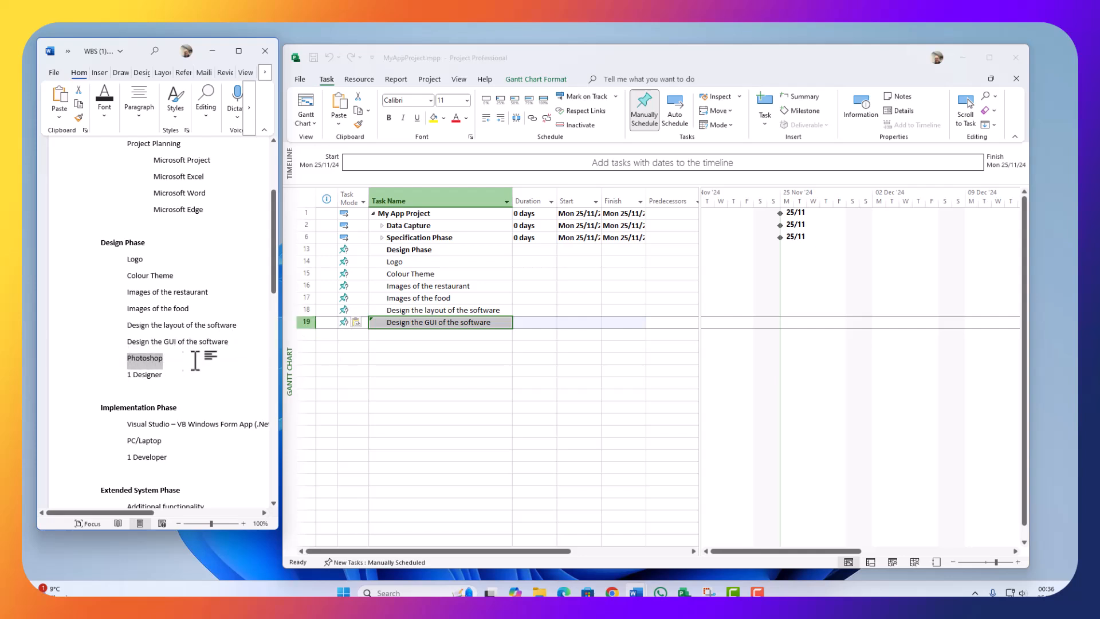
pyautogui.click(383, 337)
pyautogui.hotkey('ctrl', 'v')
pyautogui.click(225, 358)
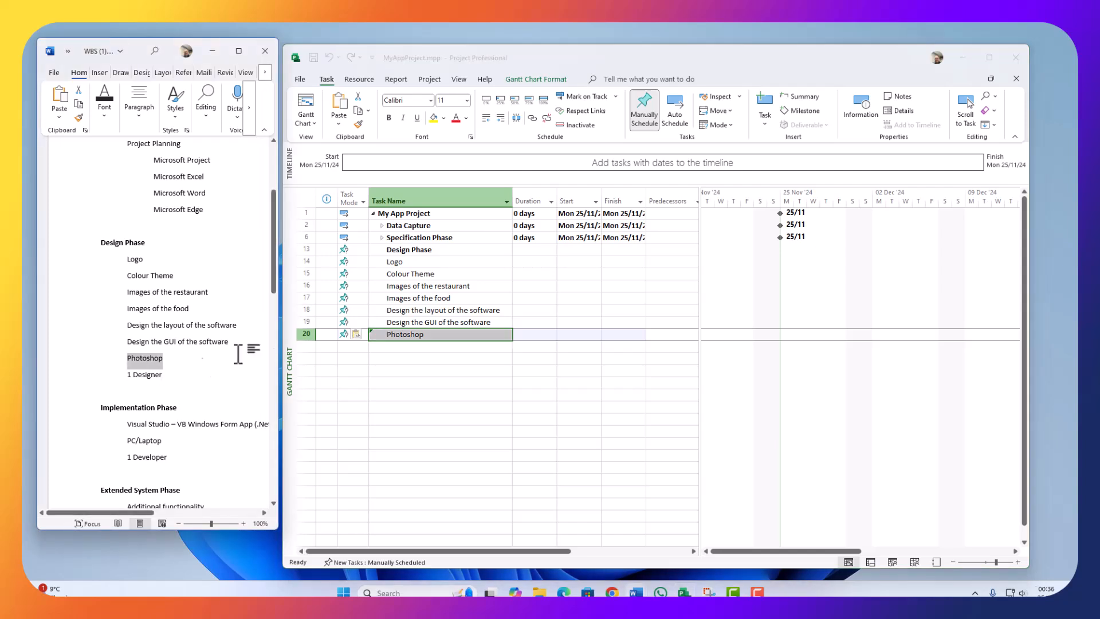
# Step: Rename task 20 from Photoshop to Photoshop/Photopea
pyautogui.doubleClick(427, 325)
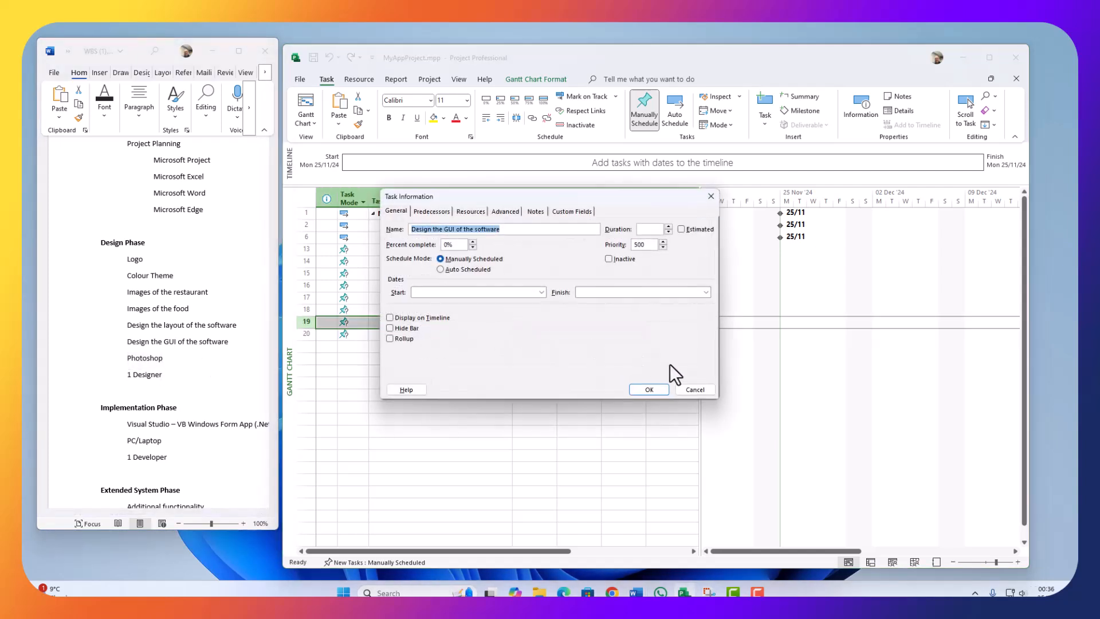
pyautogui.click(695, 390)
pyautogui.click(437, 337)
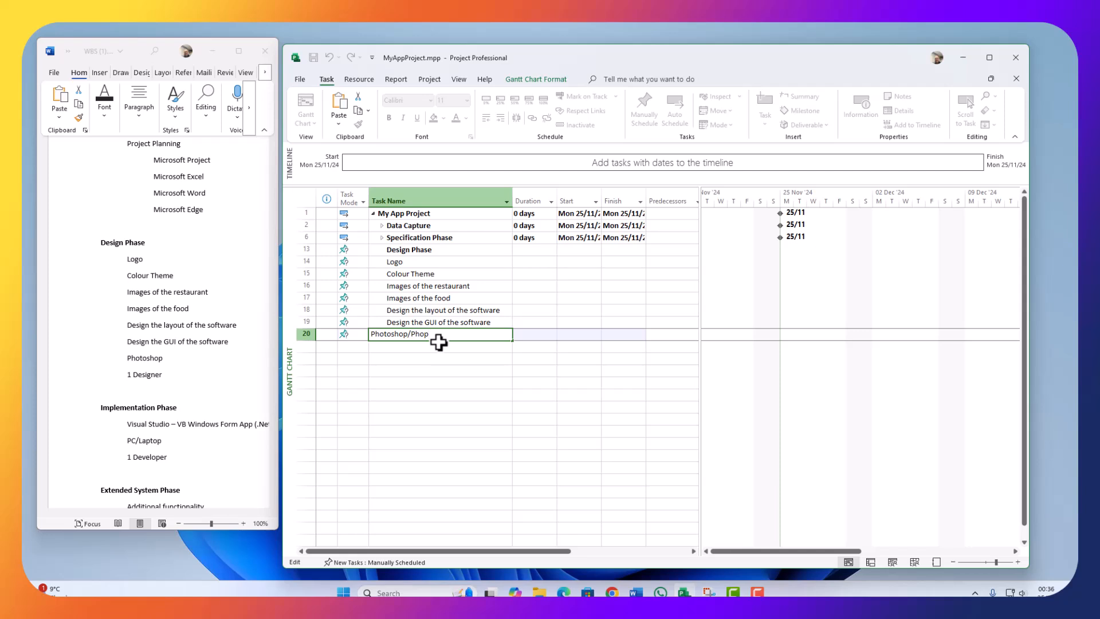
pyautogui.click(403, 363)
pyautogui.click(447, 336)
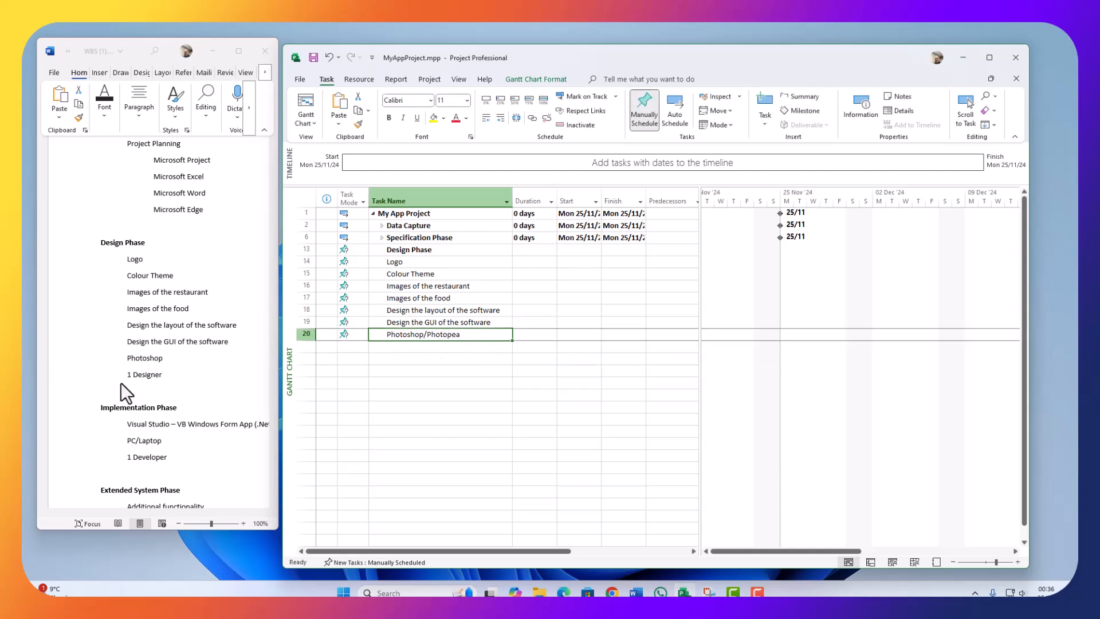
# Step: Paste 1 Designer from the Word outline as task 21
pyautogui.moveTo(186, 366); pyautogui.dragTo(125, 376)
pyautogui.click(170, 378)
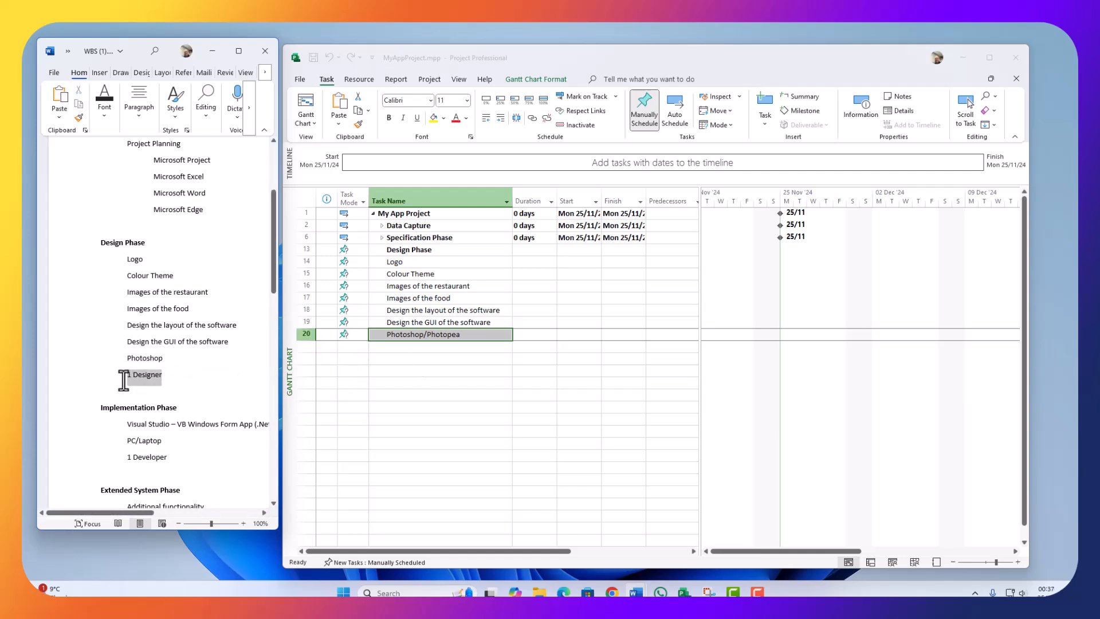
pyautogui.click(397, 346)
pyautogui.hotkey('ctrl', 'v')
pyautogui.click(387, 383)
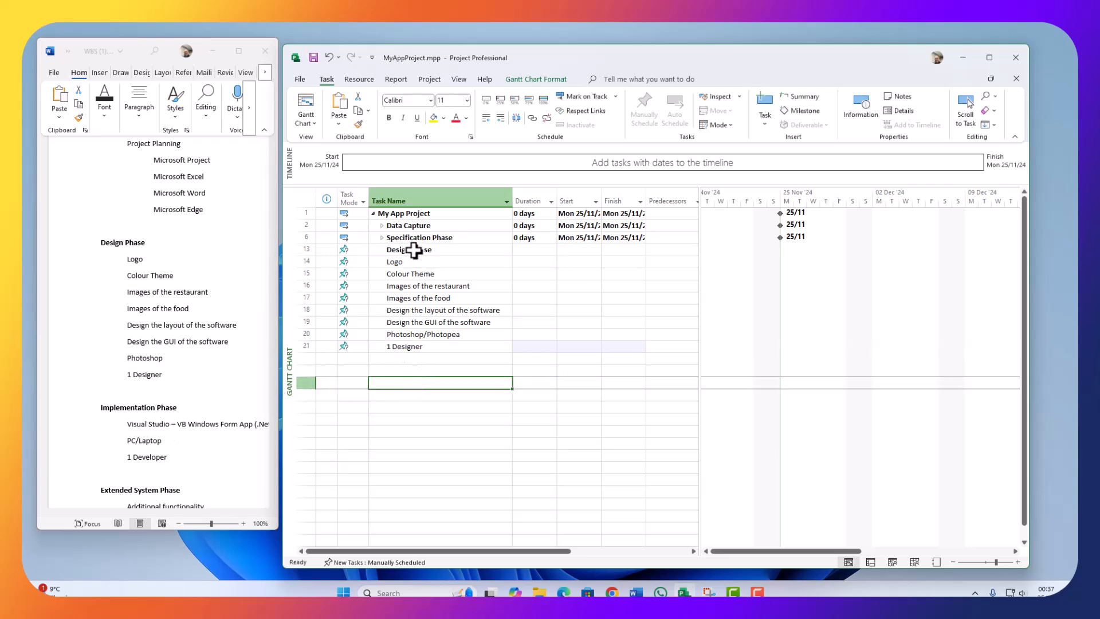
# Step: Indent tasks 14–21 (Logo through 1 Designer) under Design Phase, then auto-schedule and collapse it
pyautogui.moveTo(292, 261); pyautogui.dragTo(286, 345)
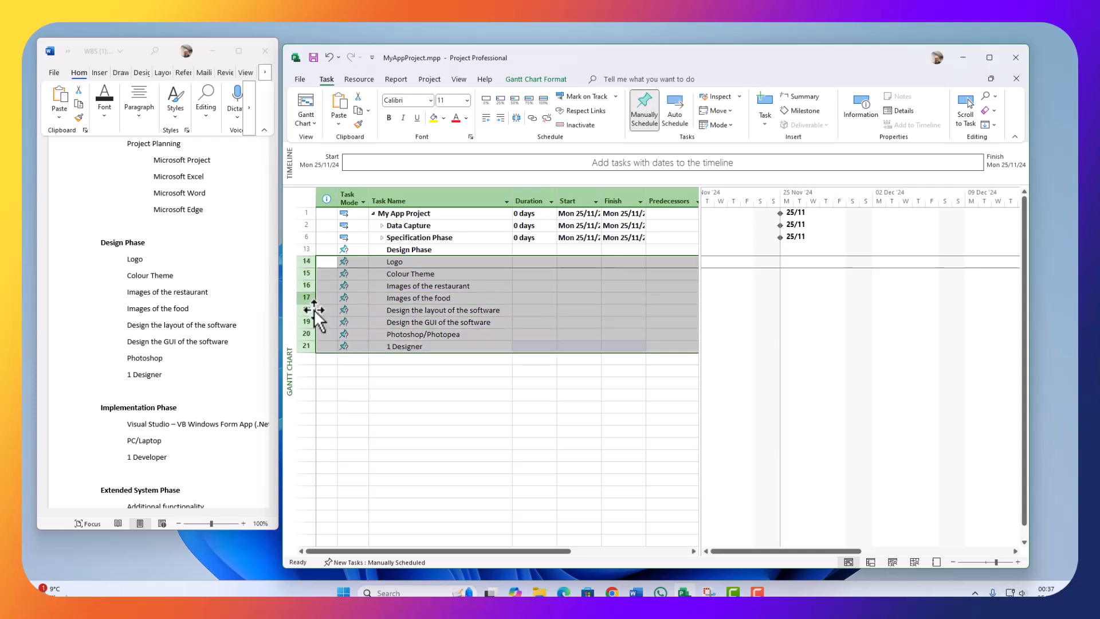
pyautogui.click(501, 118)
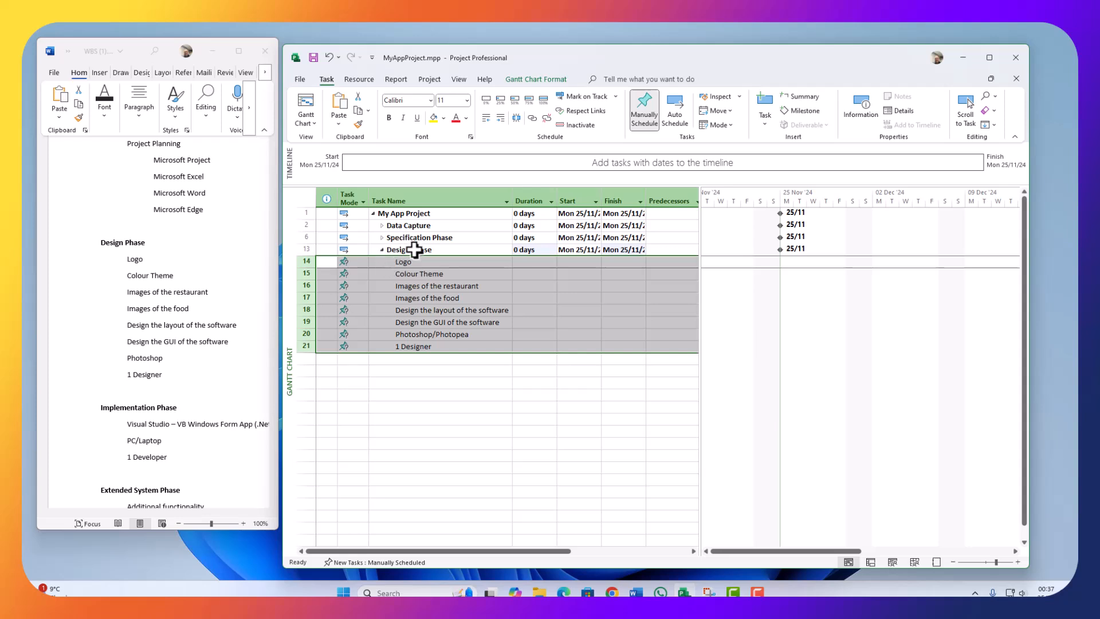
pyautogui.click(381, 249)
pyautogui.click(381, 249)
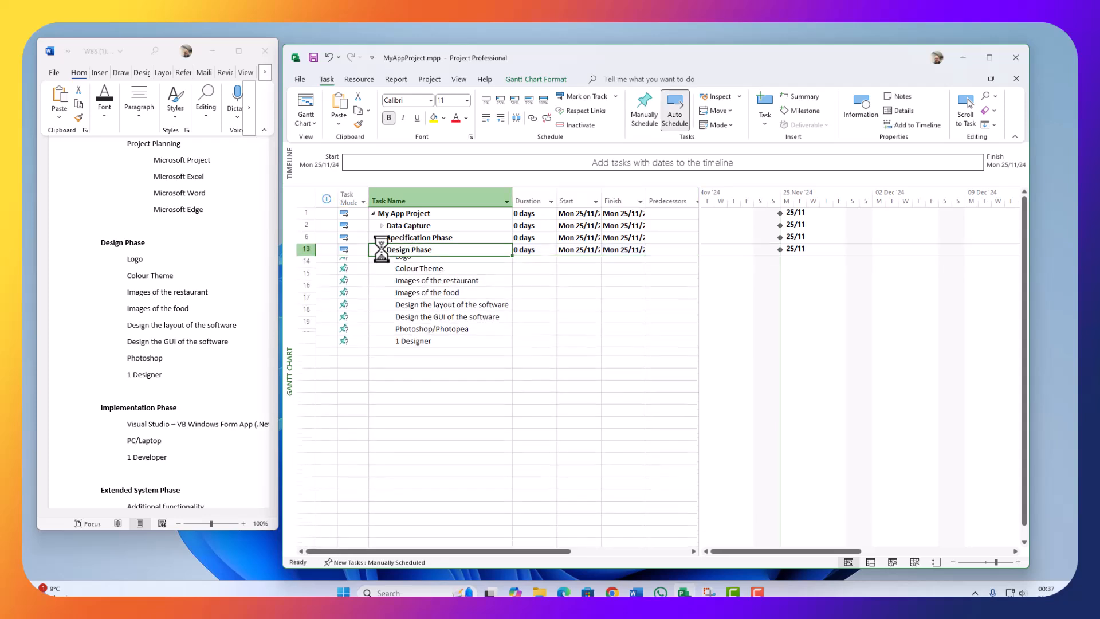
pyautogui.click(381, 249)
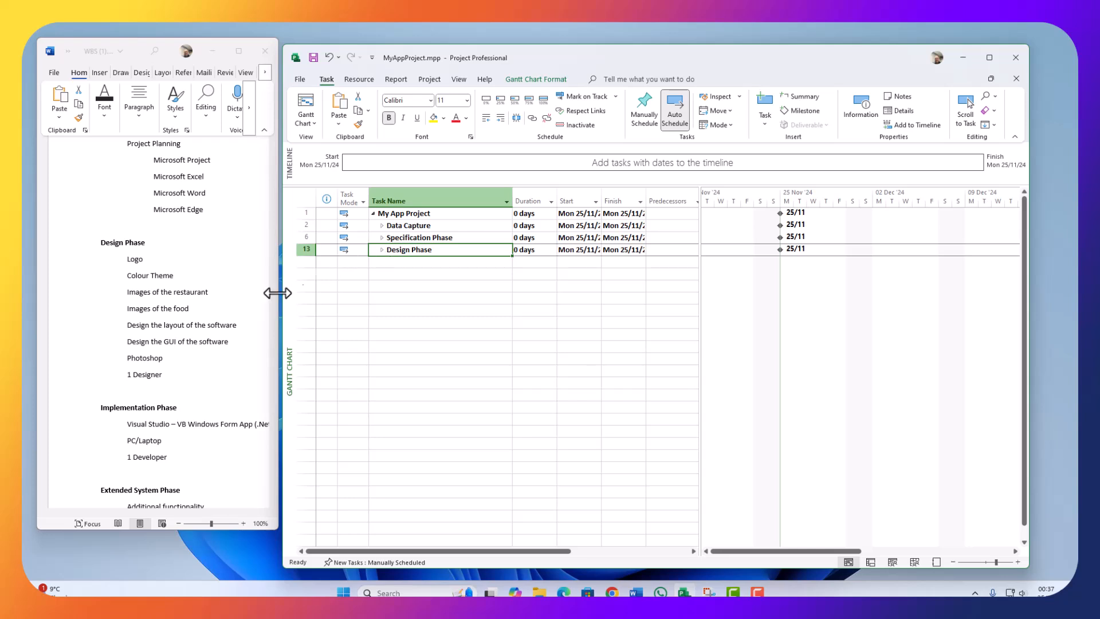
pyautogui.click(163, 340)
# Step: Paste Implementation Phase as task 22 and Visual Studio app as task 23
pyautogui.scroll(-3, 153, 376)
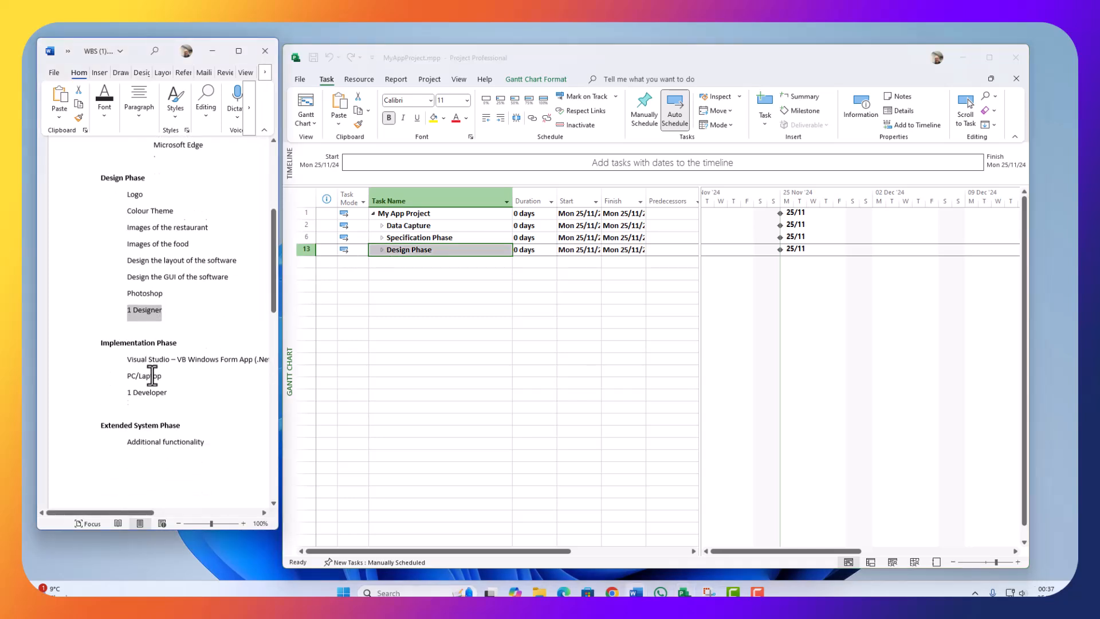
pyautogui.moveTo(181, 248); pyautogui.dragTo(96, 249)
pyautogui.hotkey('ctrl', 'c')
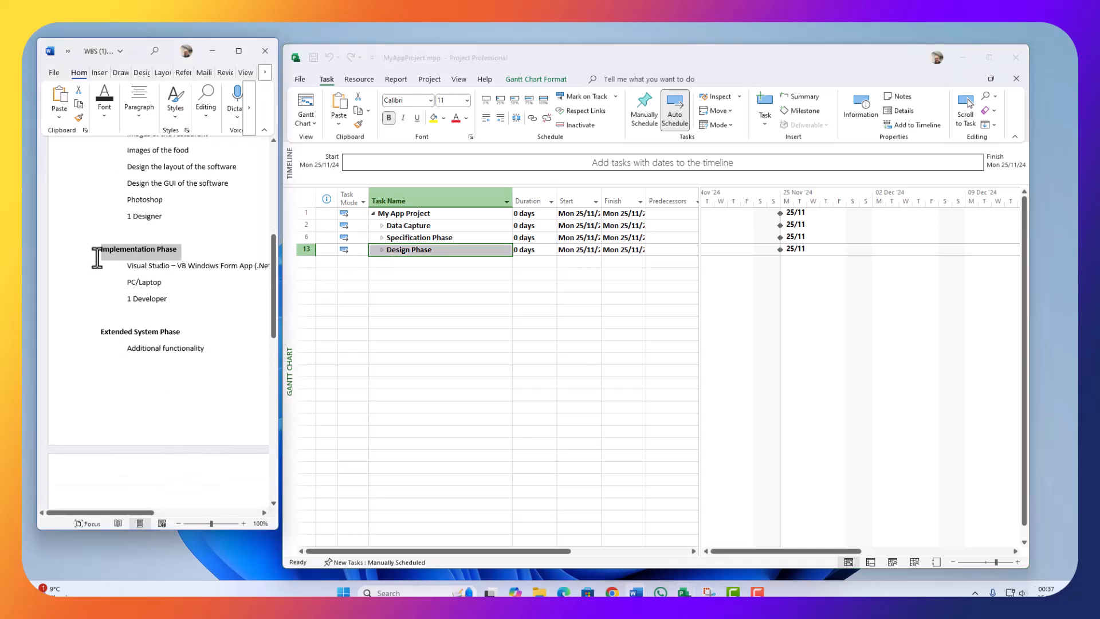
pyautogui.click(436, 290)
pyautogui.click(392, 262)
pyautogui.hotkey('ctrl', 'v')
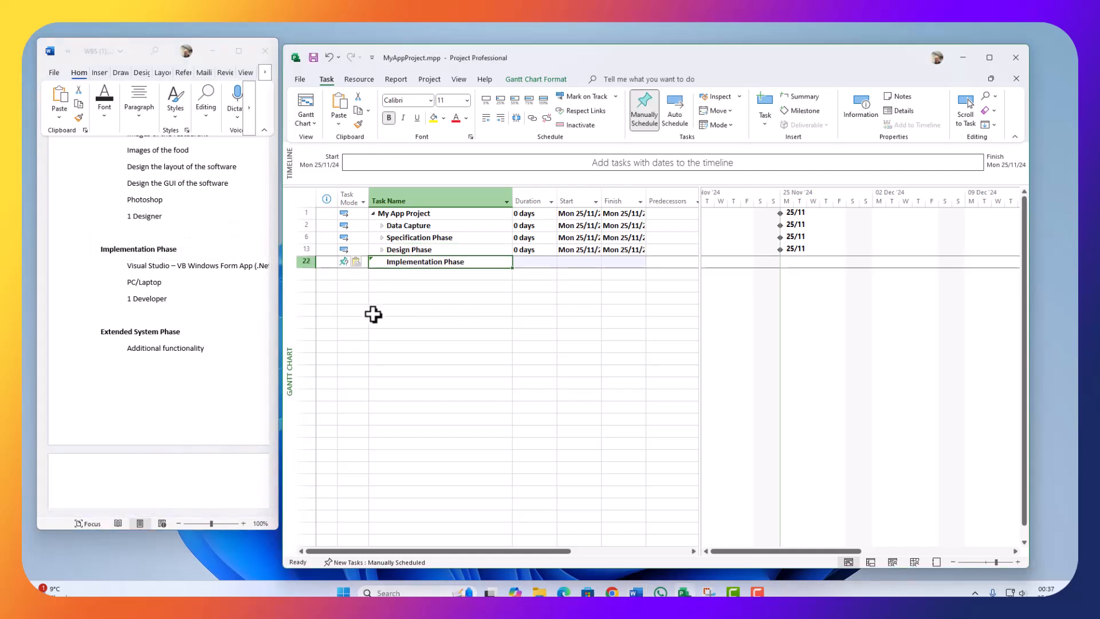
pyautogui.click(417, 287)
pyautogui.click(394, 272)
pyautogui.click(205, 289)
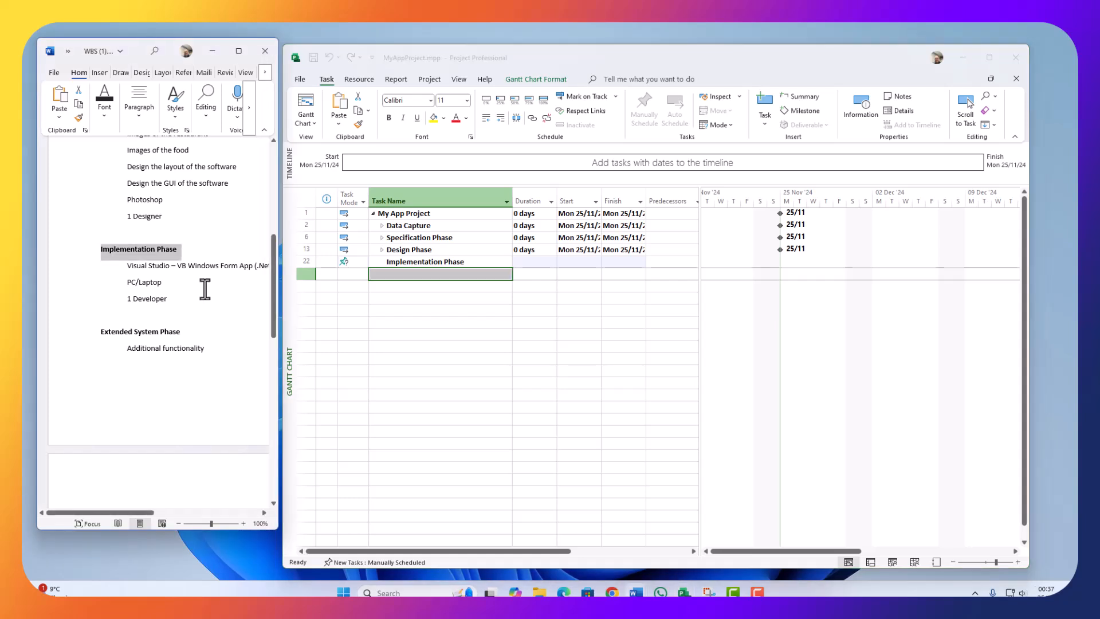
pyautogui.moveTo(127, 267); pyautogui.dragTo(250, 264)
pyautogui.hotkey('ctrl', 'c')
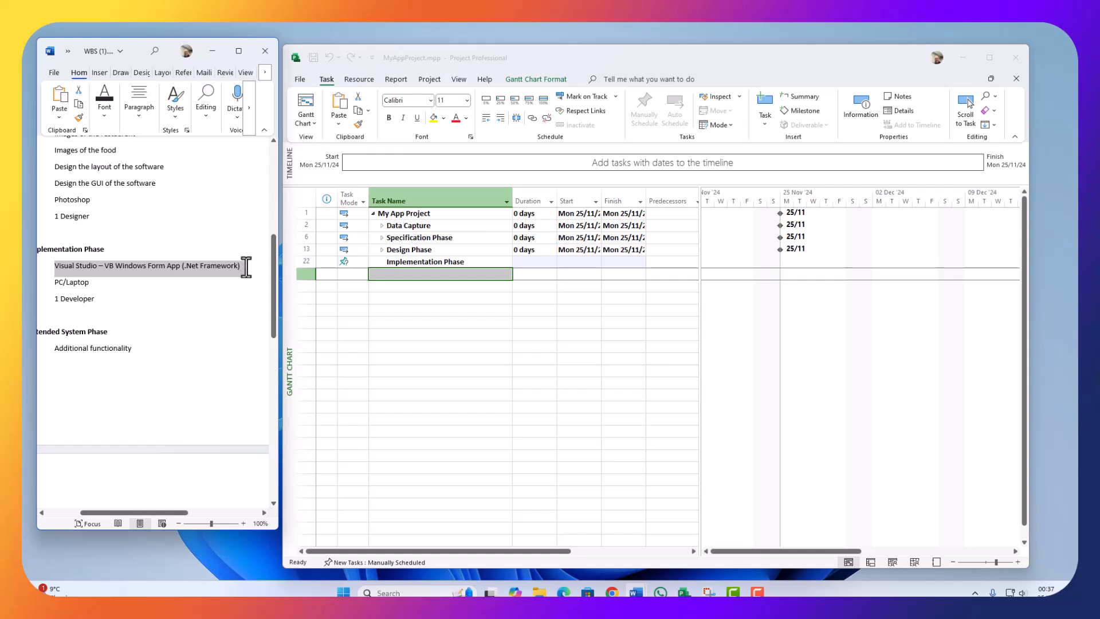
pyautogui.click(394, 301)
pyautogui.click(413, 263)
pyautogui.click(413, 273)
pyautogui.hotkey('ctrl', 'v')
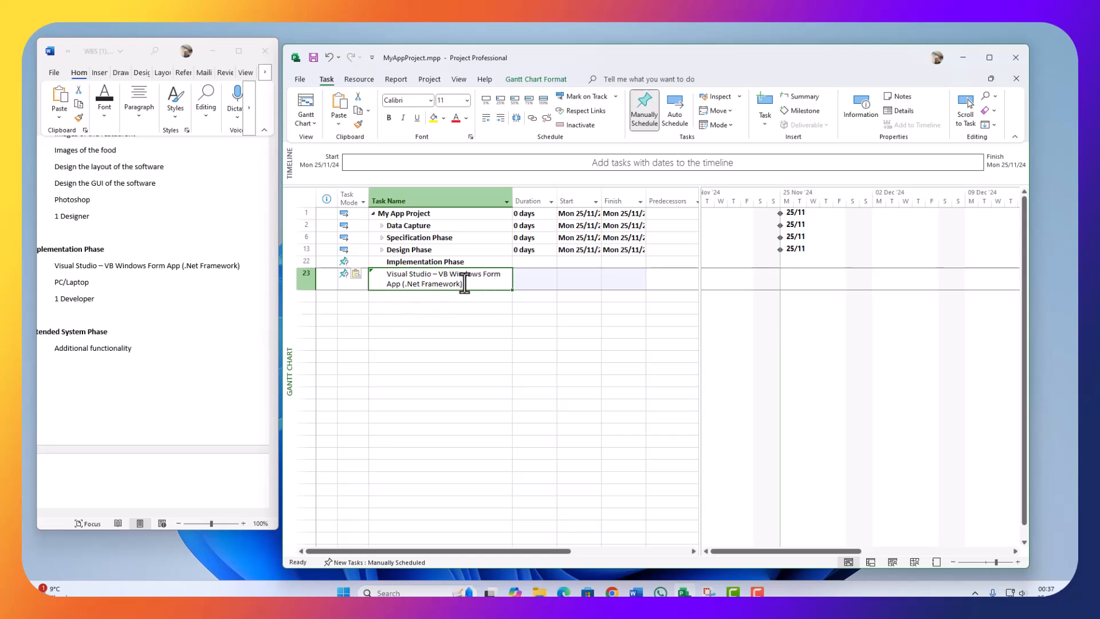
# Step: Add PC/Laptop and 1 Developer from the WBS as tasks 24 and 25
pyautogui.click(95, 288)
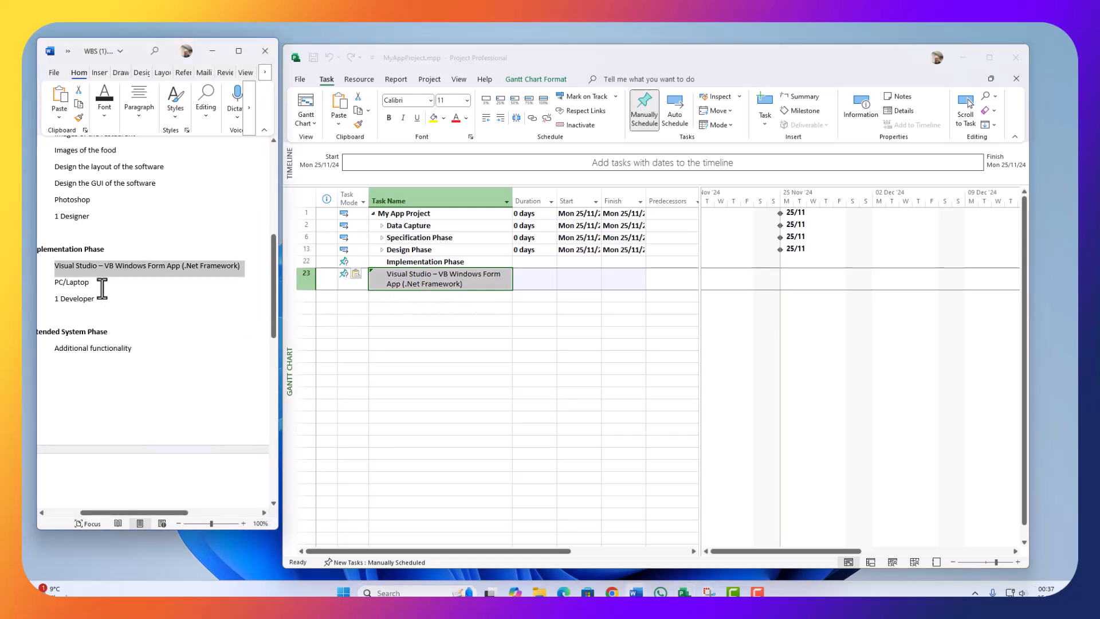
pyautogui.moveTo(98, 287); pyautogui.dragTo(54, 289)
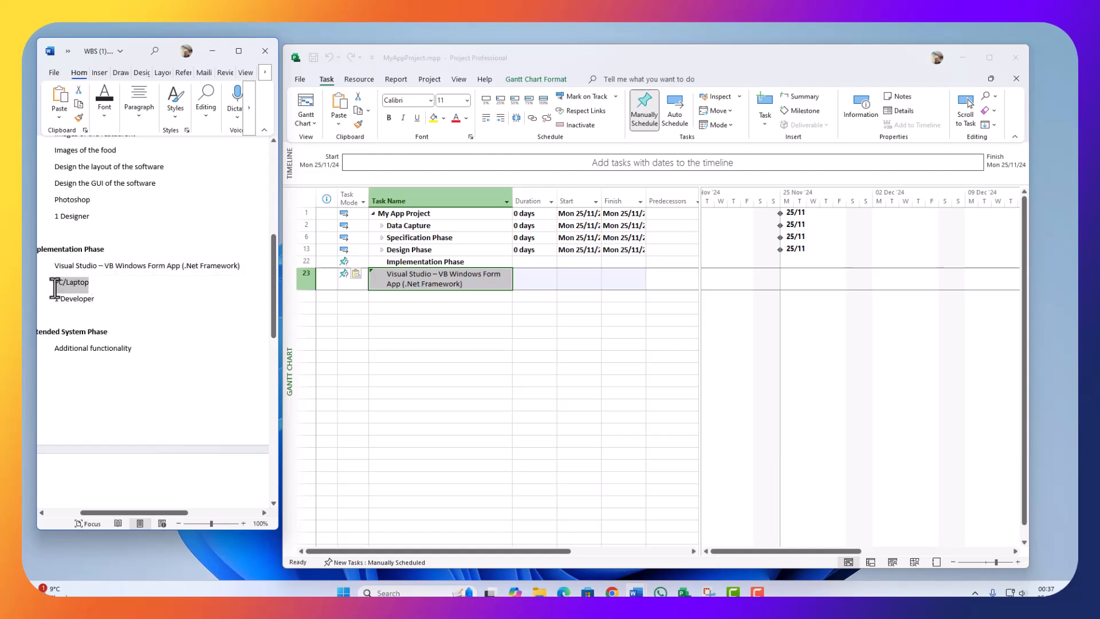
pyautogui.hotkey('ctrl', 'c')
pyautogui.click(424, 298)
pyautogui.hotkey('ctrl', 'v')
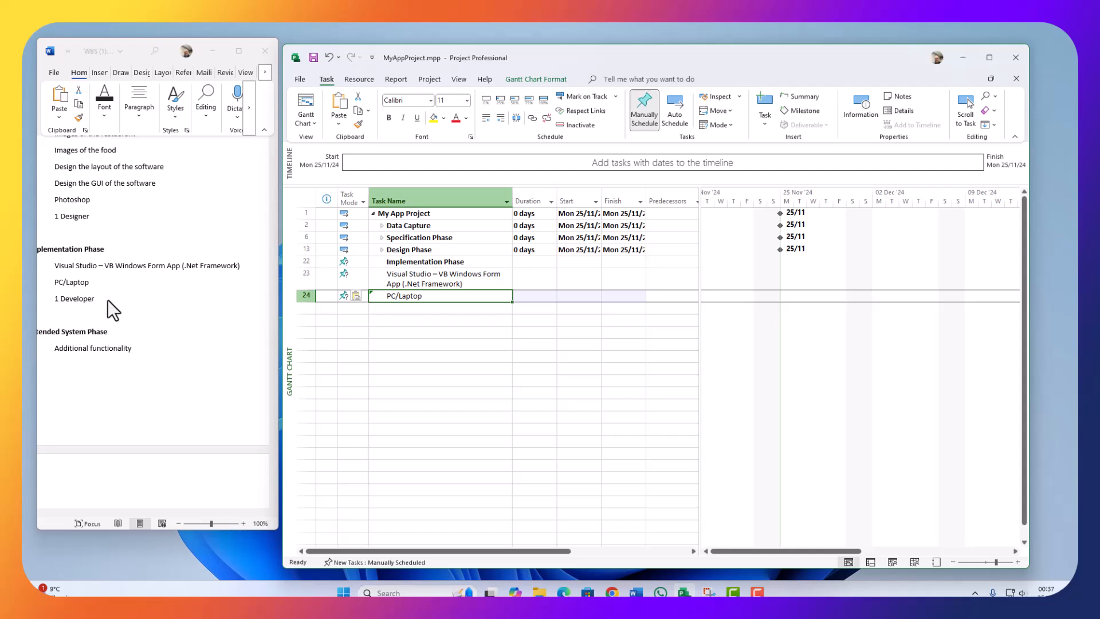
pyautogui.hotkey('alt', 'Tab')
pyautogui.moveTo(102, 300); pyautogui.dragTo(54, 298)
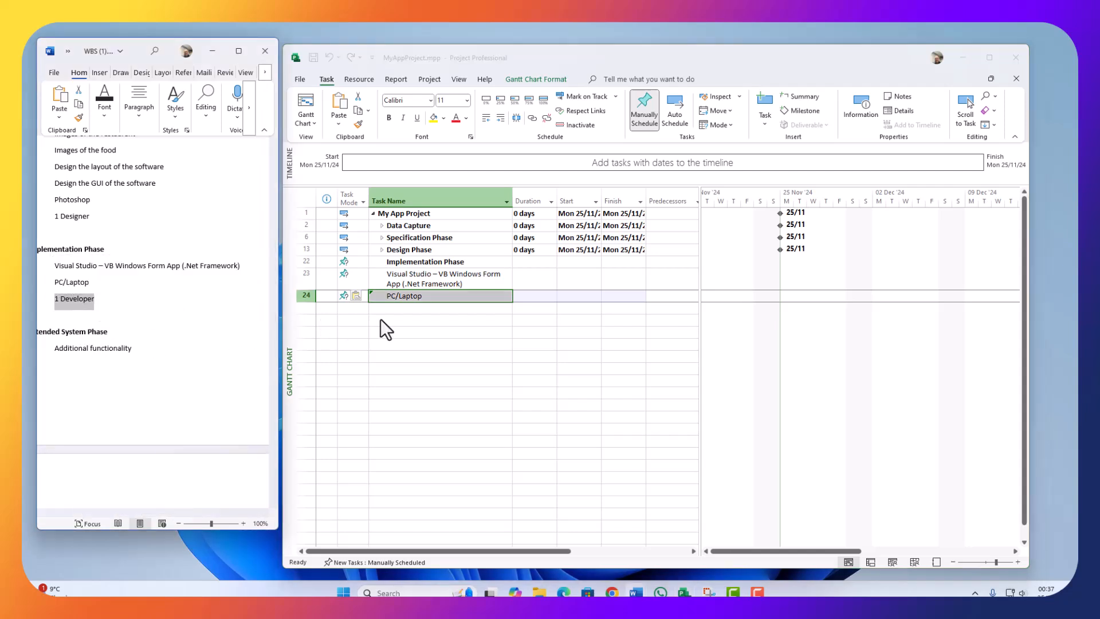
pyautogui.click(403, 309)
pyautogui.hotkey('ctrl', 'v')
pyautogui.click(403, 321)
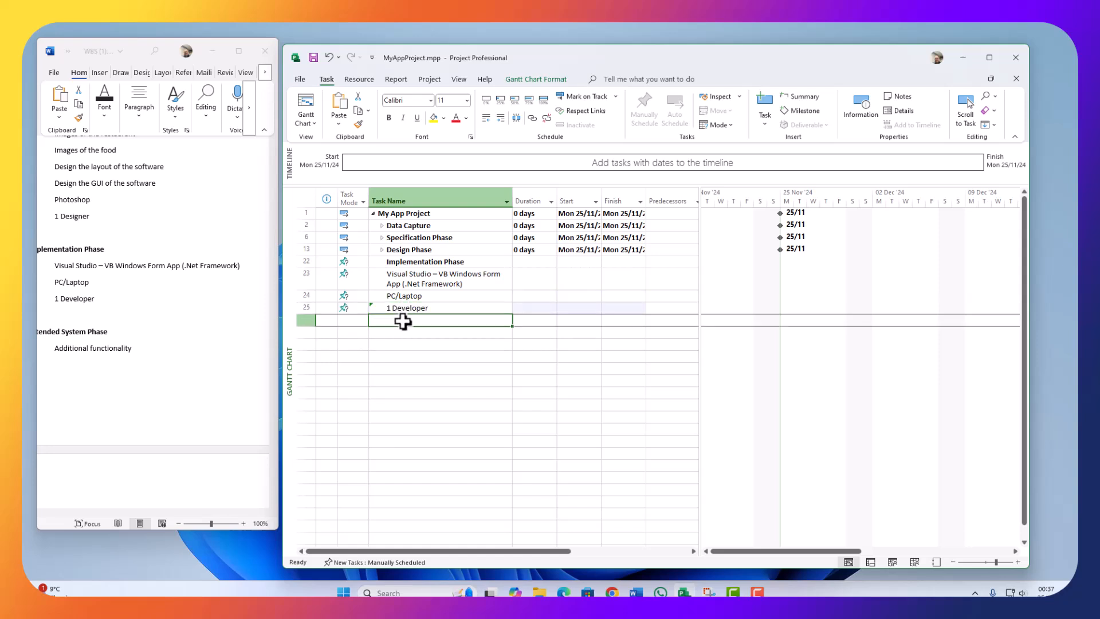
# Step: Indent tasks 23–25 under Implementation Phase and collapse the phase
pyautogui.moveTo(297, 277); pyautogui.dragTo(296, 306)
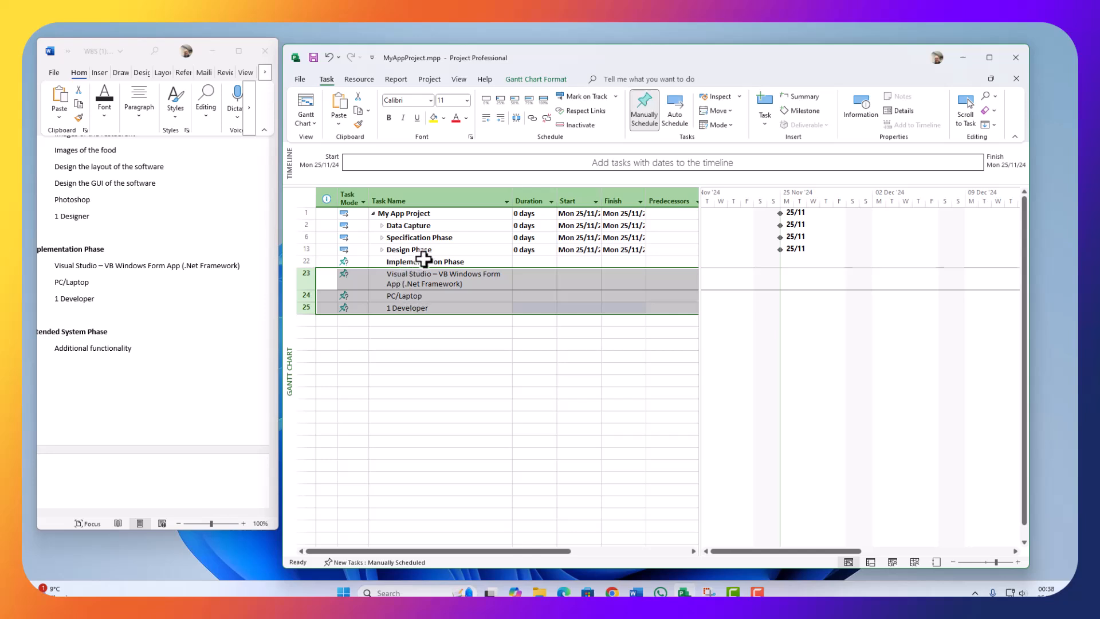
pyautogui.click(497, 117)
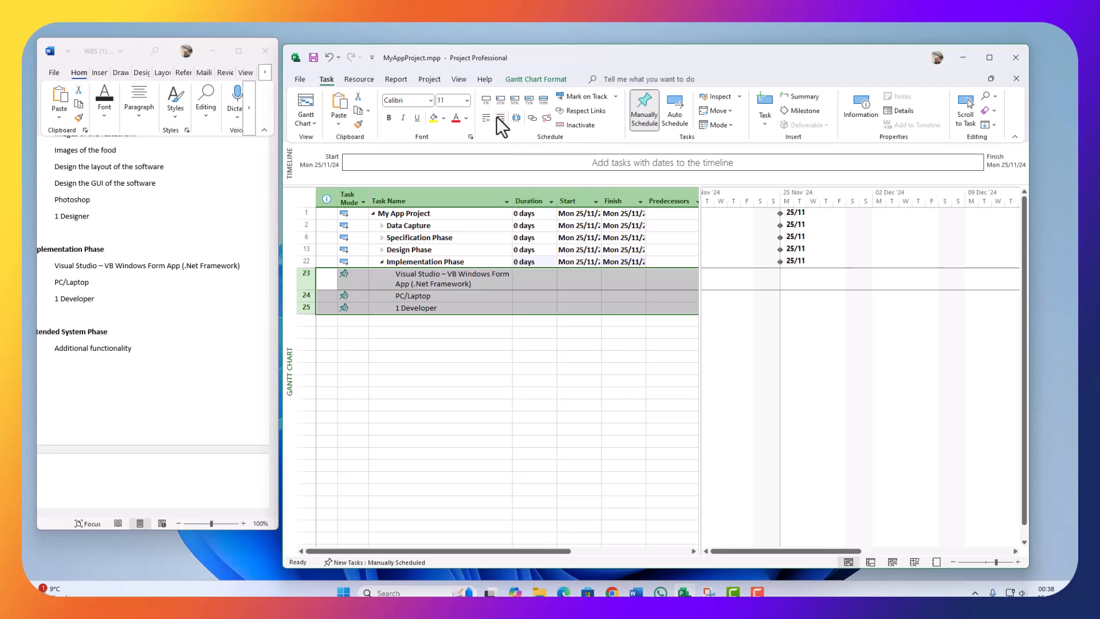
pyautogui.click(384, 322)
pyautogui.click(382, 261)
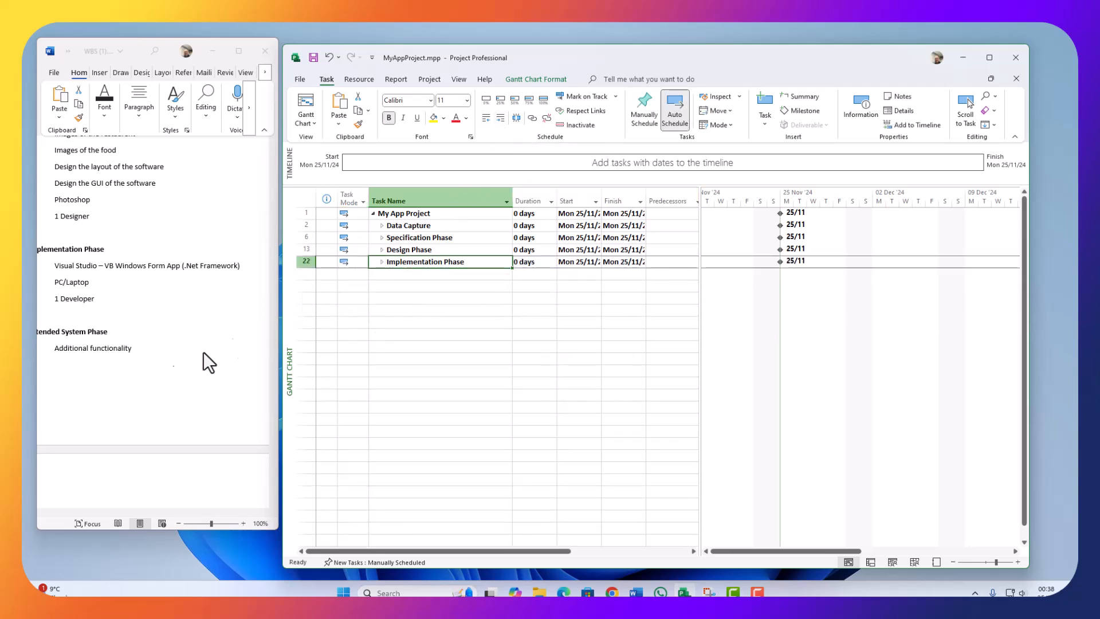
pyautogui.click(163, 374)
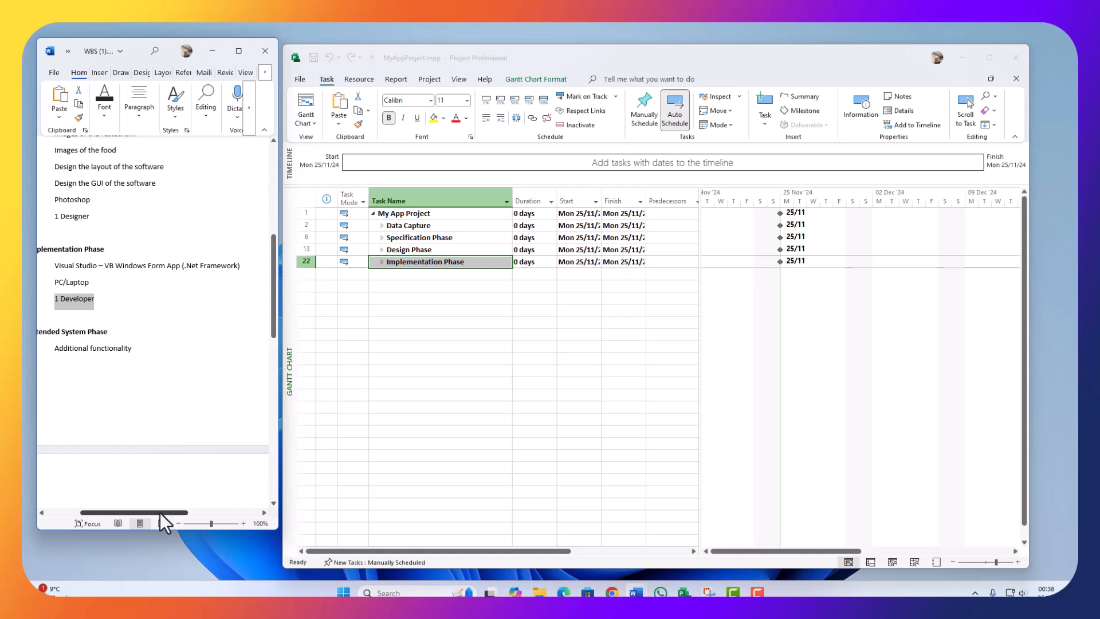
# Step: Paste the Extended System Phase heading from the Word outline as task 26
pyautogui.moveTo(160, 513); pyautogui.dragTo(73, 508)
pyautogui.scroll(-1, 130, 338)
pyautogui.moveTo(207, 278); pyautogui.dragTo(74, 278)
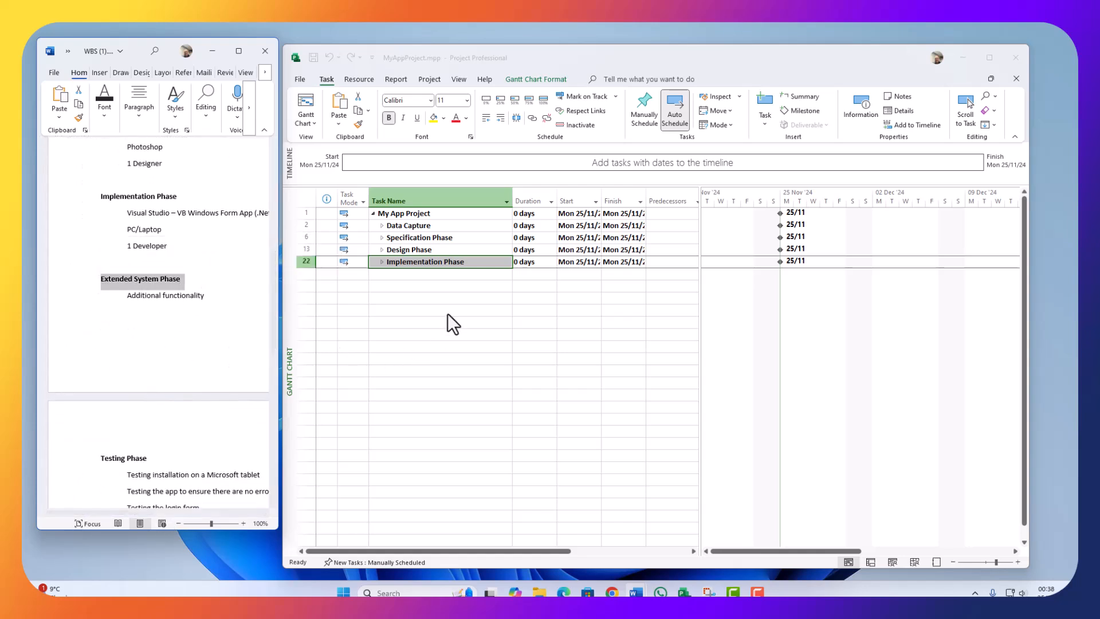
pyautogui.click(410, 273)
pyautogui.hotkey('ctrl', 'v')
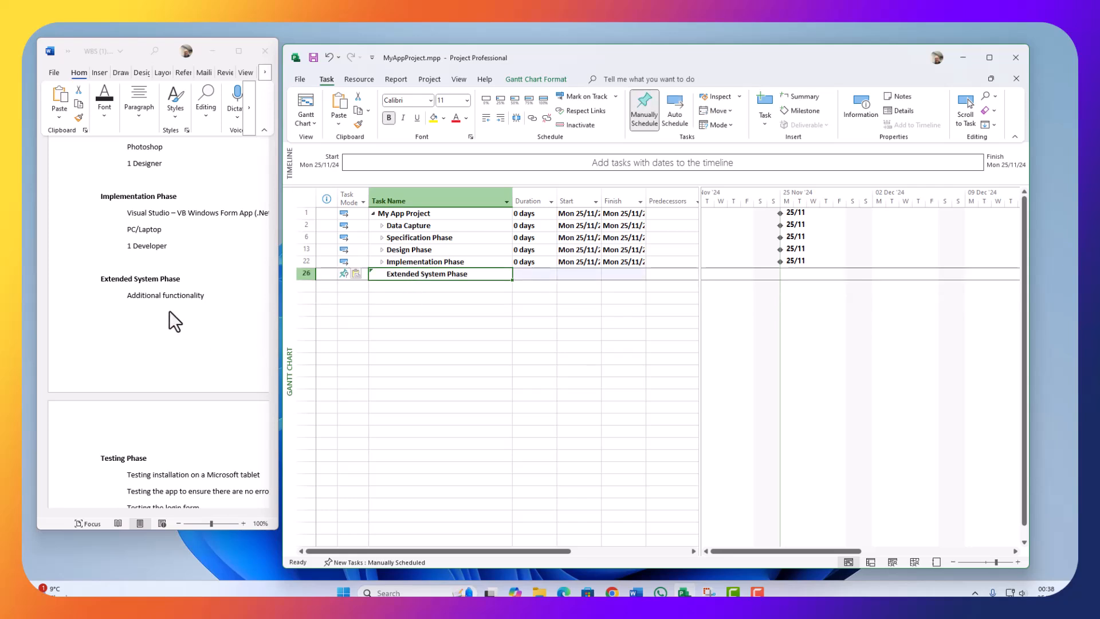
# Step: Add Additional functionality as task 27, indent it under Extended System Phase, and collapse the phase
pyautogui.click(167, 314)
pyautogui.moveTo(220, 297); pyautogui.dragTo(122, 296)
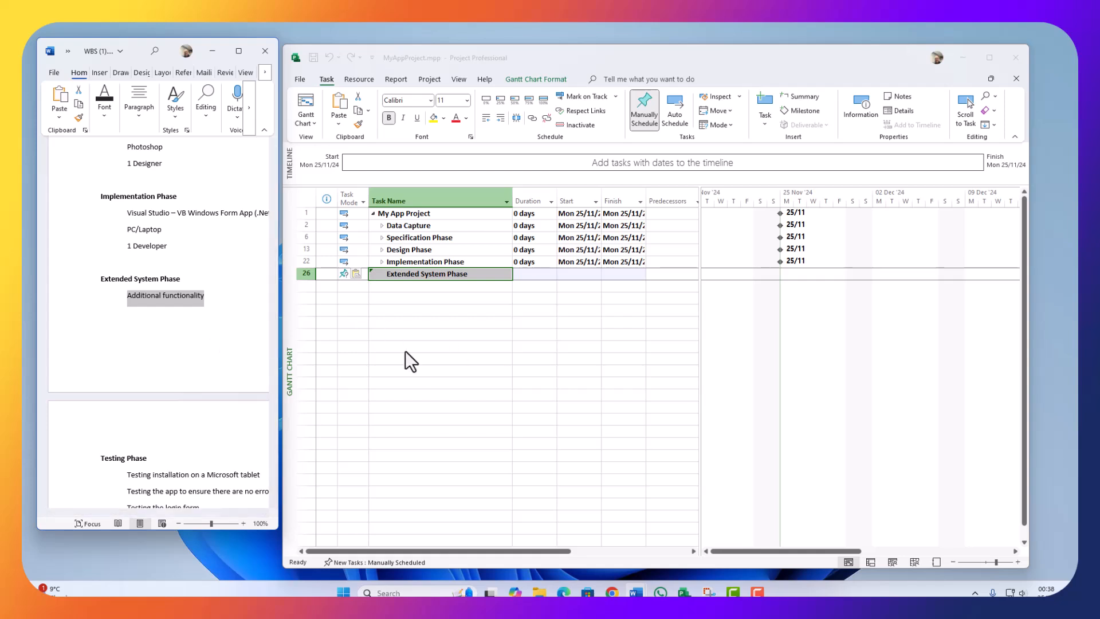
pyautogui.click(435, 309)
pyautogui.click(432, 286)
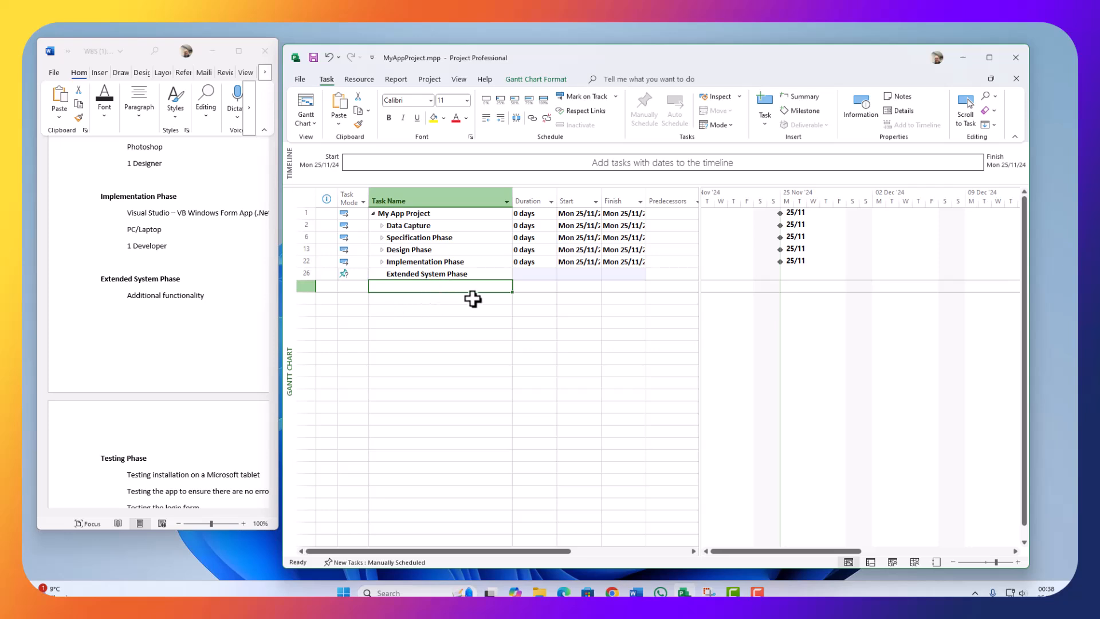
pyautogui.hotkey('ctrl', 'v')
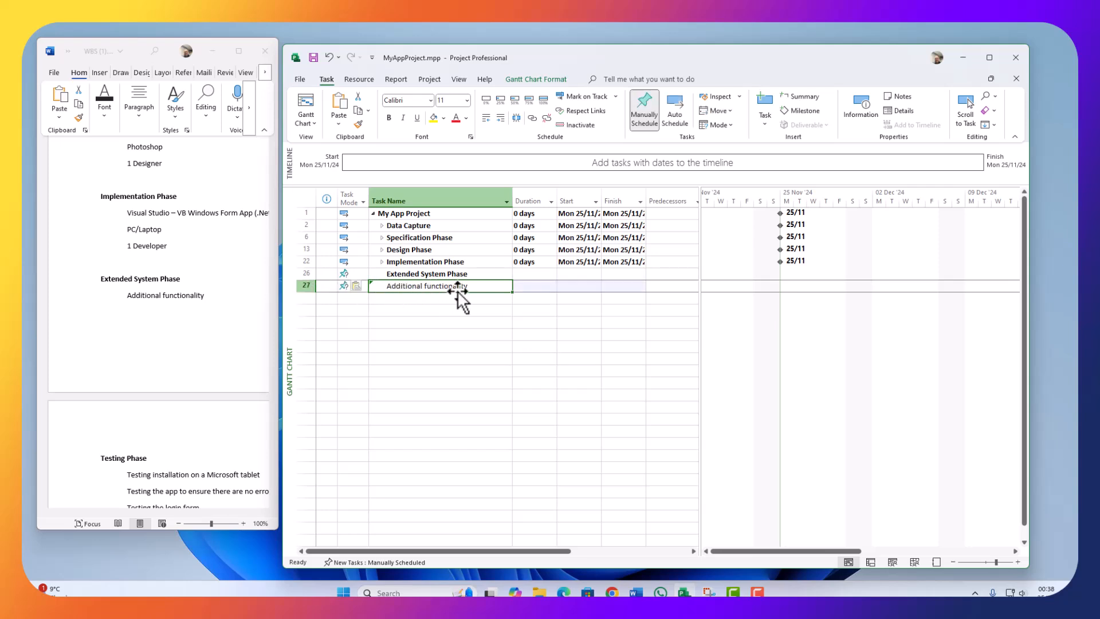
pyautogui.click(500, 117)
pyautogui.click(399, 306)
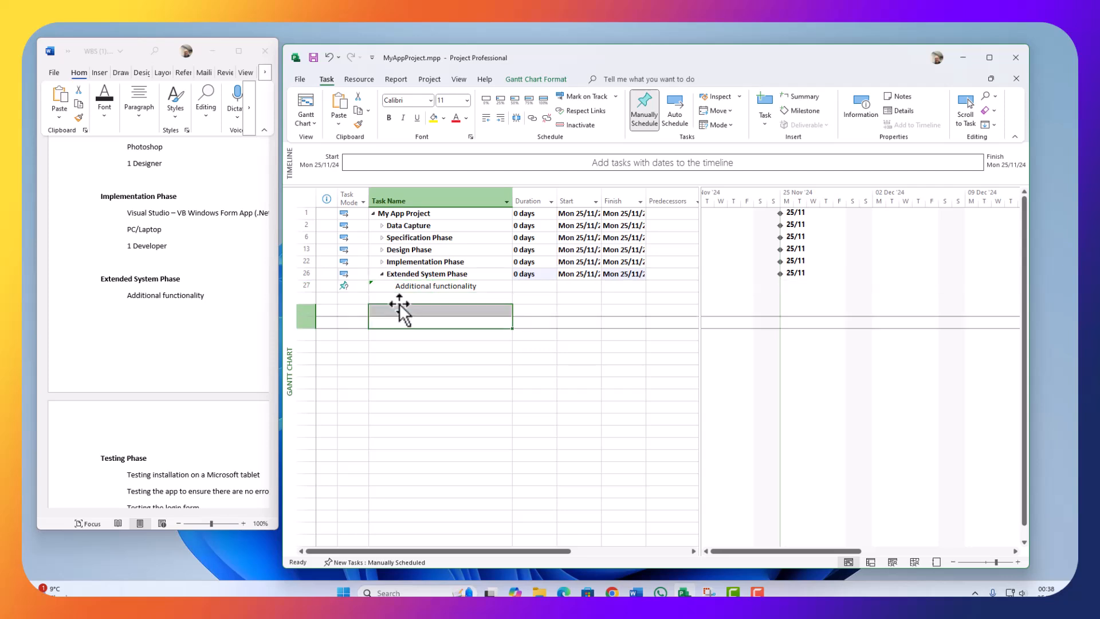
pyautogui.click(382, 274)
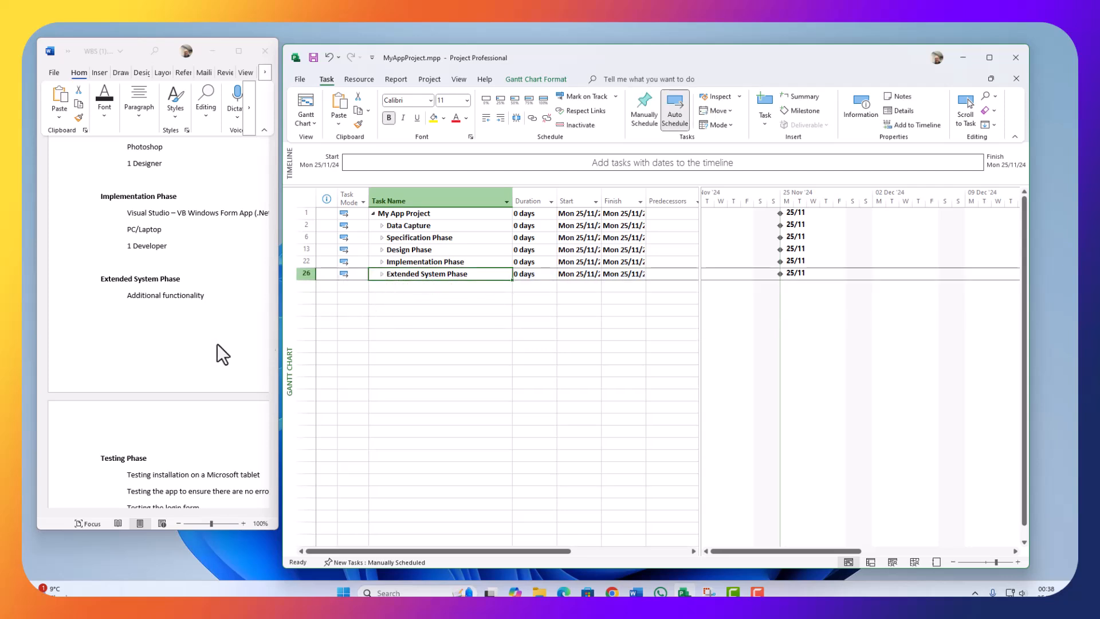
pyautogui.click(153, 396)
pyautogui.scroll(-3, 154, 396)
# Step: Paste the Testing Phase heading from Word as task 28
pyautogui.tripleClick(109, 325)
pyautogui.click(425, 309)
pyautogui.click(401, 287)
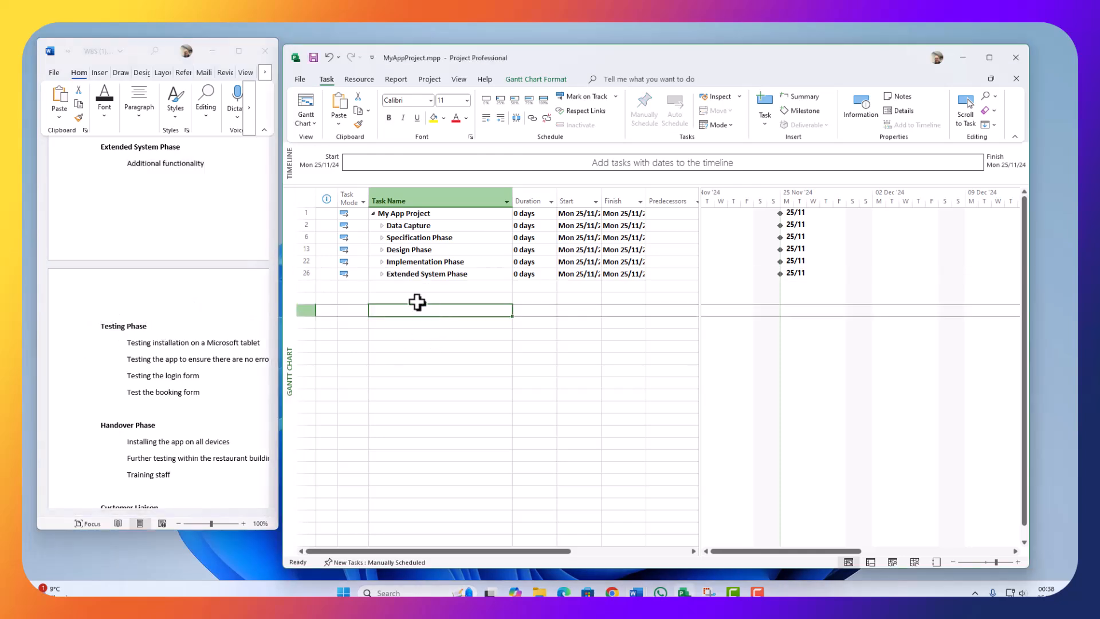
pyautogui.hotkey('ctrl', 'v')
# Step: Add the Microsoft tablet installation test and code error testing items as tasks 29 and 30
pyautogui.click(152, 396)
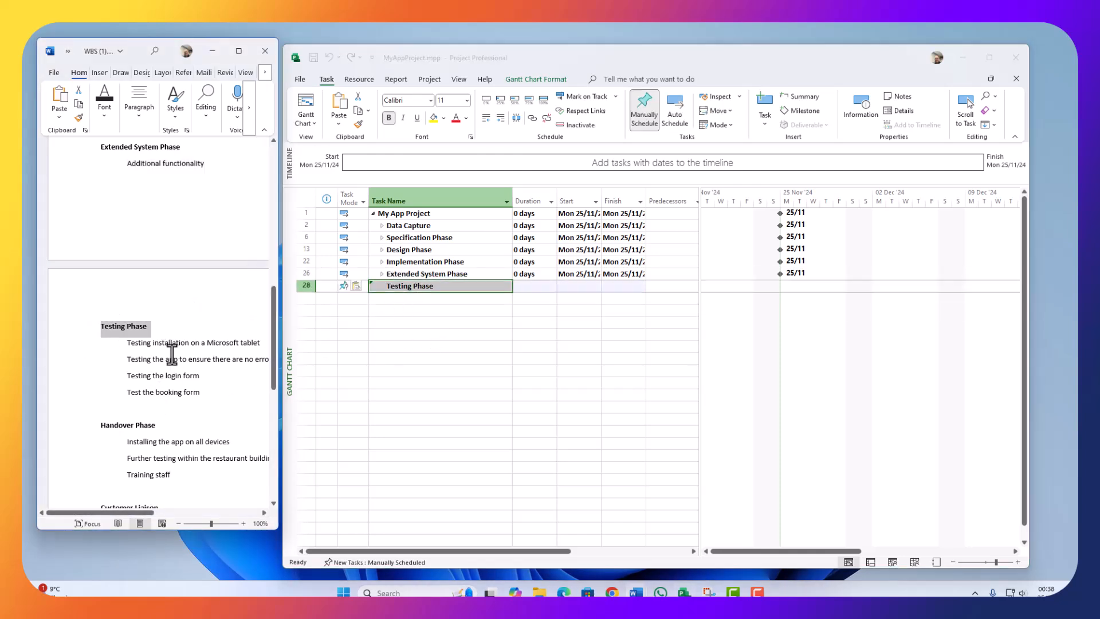
pyautogui.moveTo(126, 344); pyautogui.dragTo(263, 341)
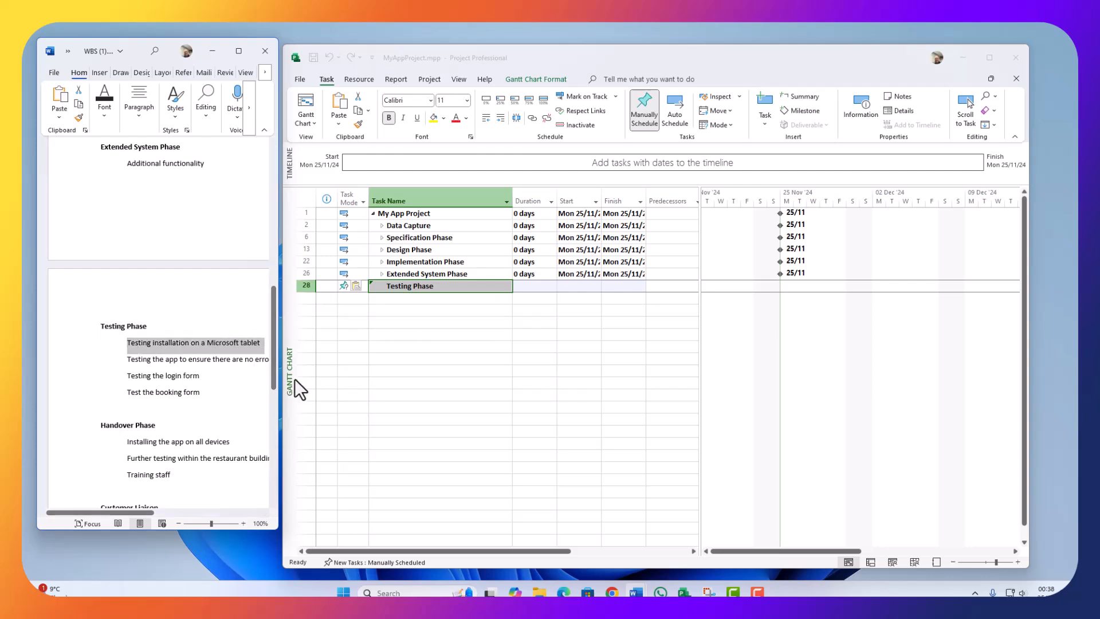
pyautogui.click(411, 311)
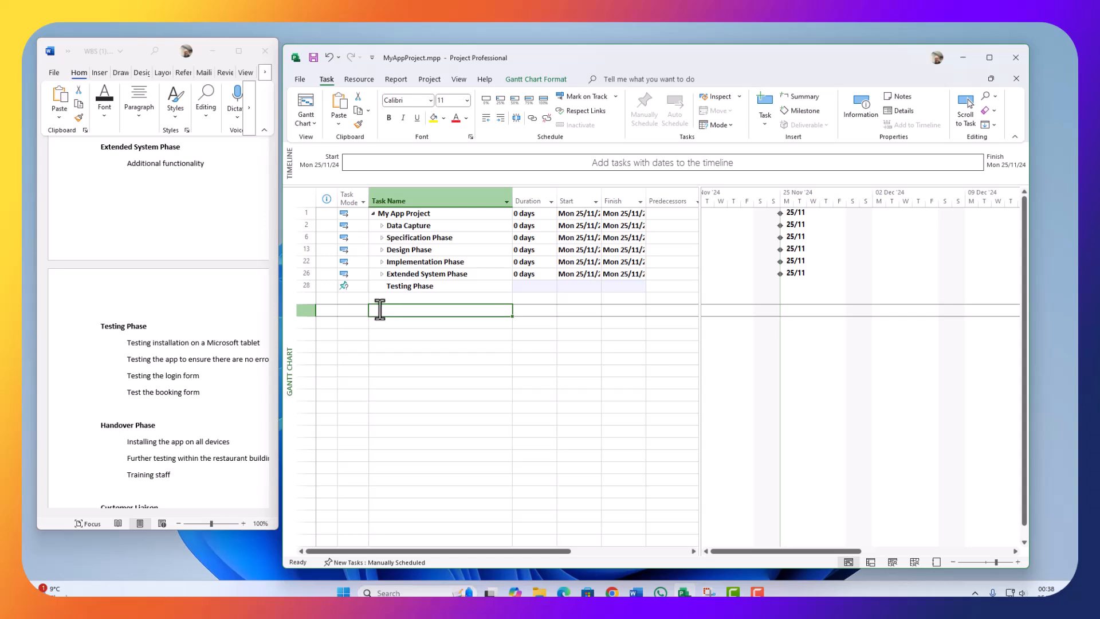
pyautogui.click(417, 299)
pyautogui.hotkey('ctrl', 'v')
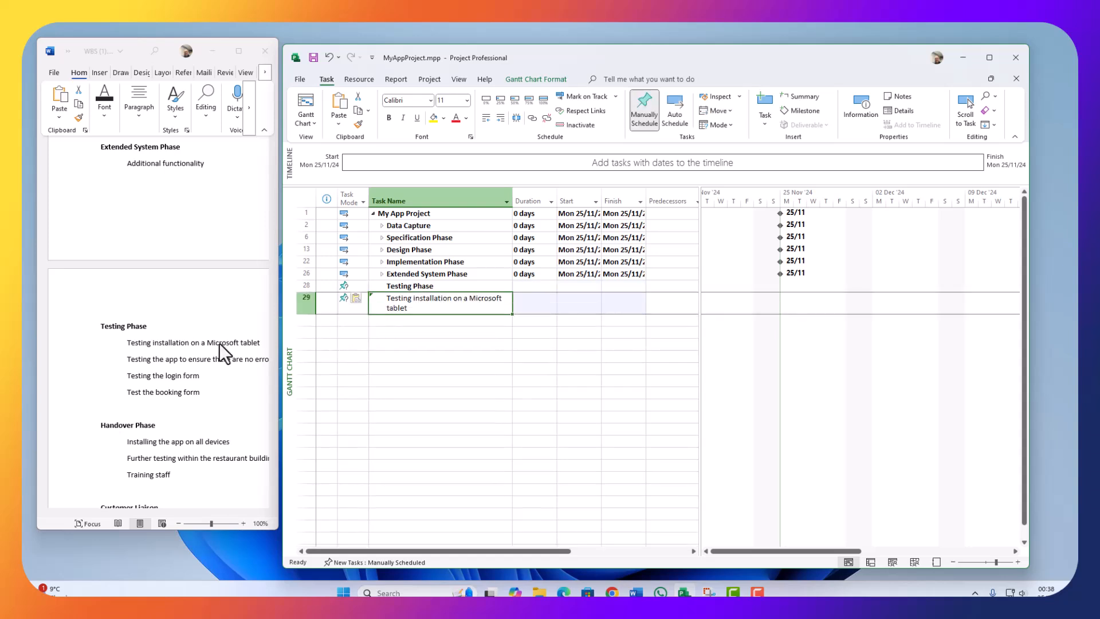
pyautogui.click(187, 381)
pyautogui.moveTo(128, 360); pyautogui.dragTo(239, 359)
pyautogui.hotkey('ctrl', 'c')
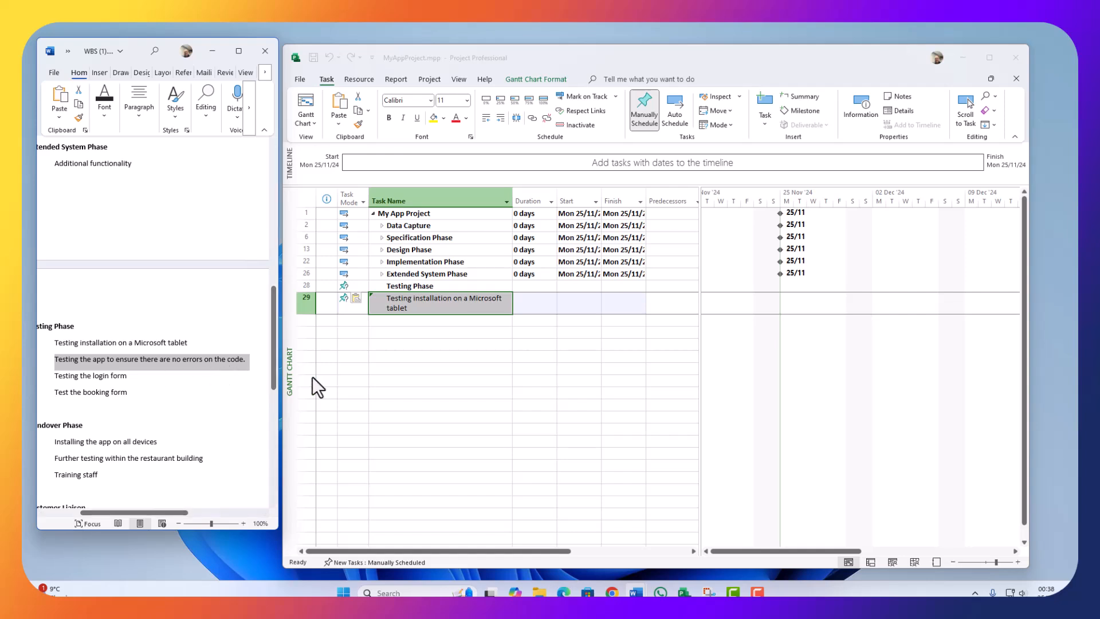
pyautogui.click(393, 361)
pyautogui.click(422, 319)
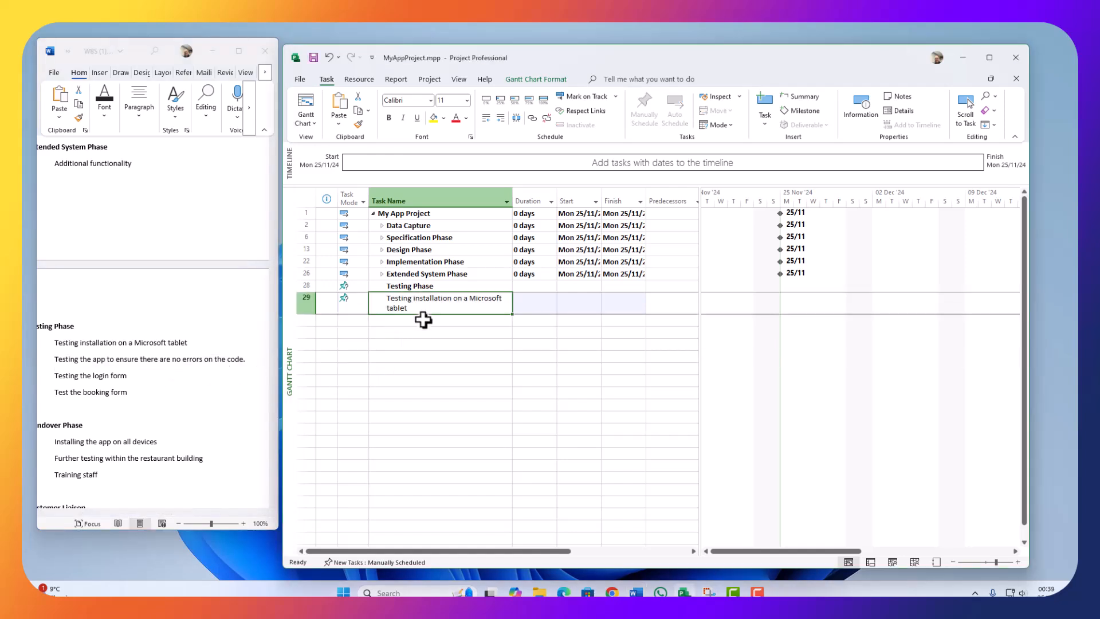
pyautogui.hotkey('ctrl', 'v')
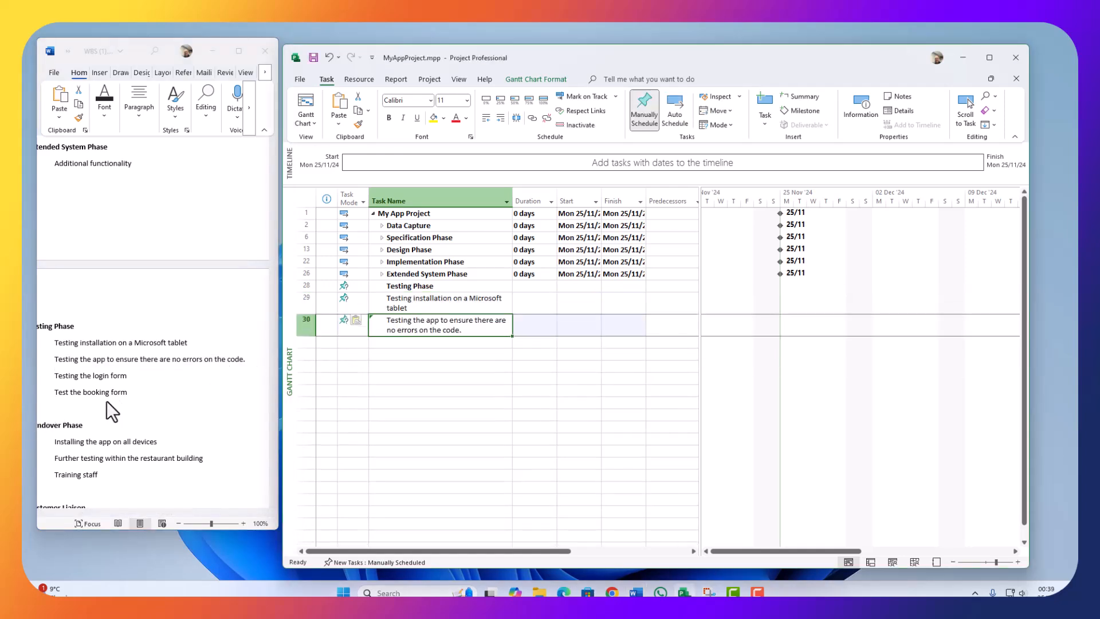
# Step: Add Testing the login form and Test the booking form as tasks 31 and 32
pyautogui.hotkey('alt', 'Tab')
pyautogui.moveTo(127, 375); pyautogui.dragTo(46, 377)
pyautogui.hotkey('ctrl', 'c')
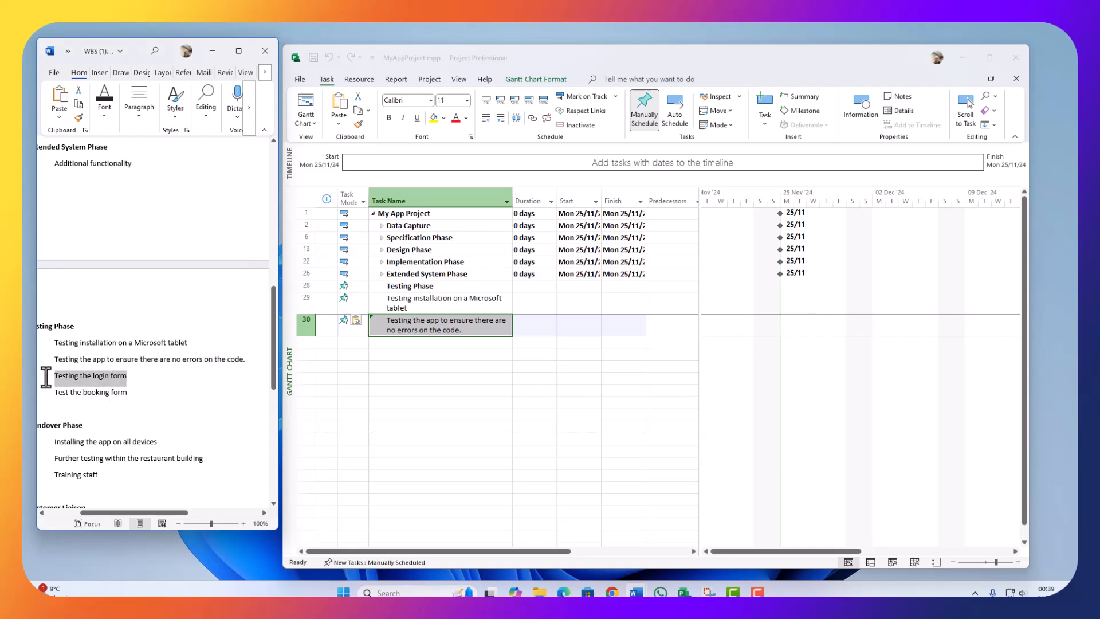
pyautogui.click(395, 342)
pyautogui.hotkey('ctrl', 'v')
pyautogui.moveTo(127, 392); pyautogui.dragTo(55, 392)
pyautogui.hotkey('ctrl', 'c')
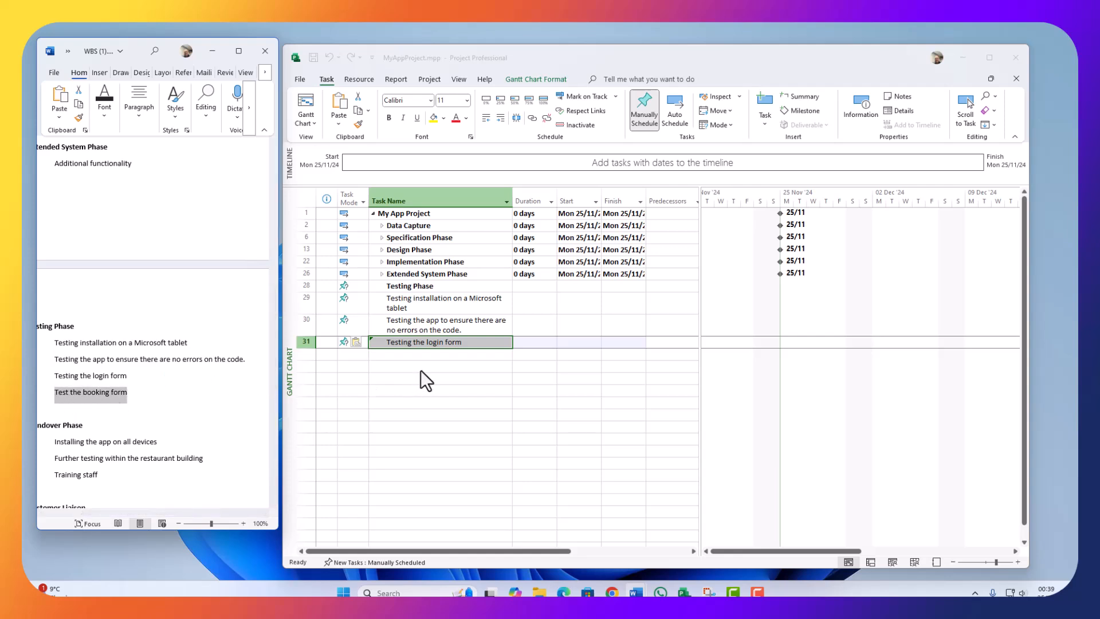
pyautogui.click(422, 354)
pyautogui.hotkey('ctrl', 'v')
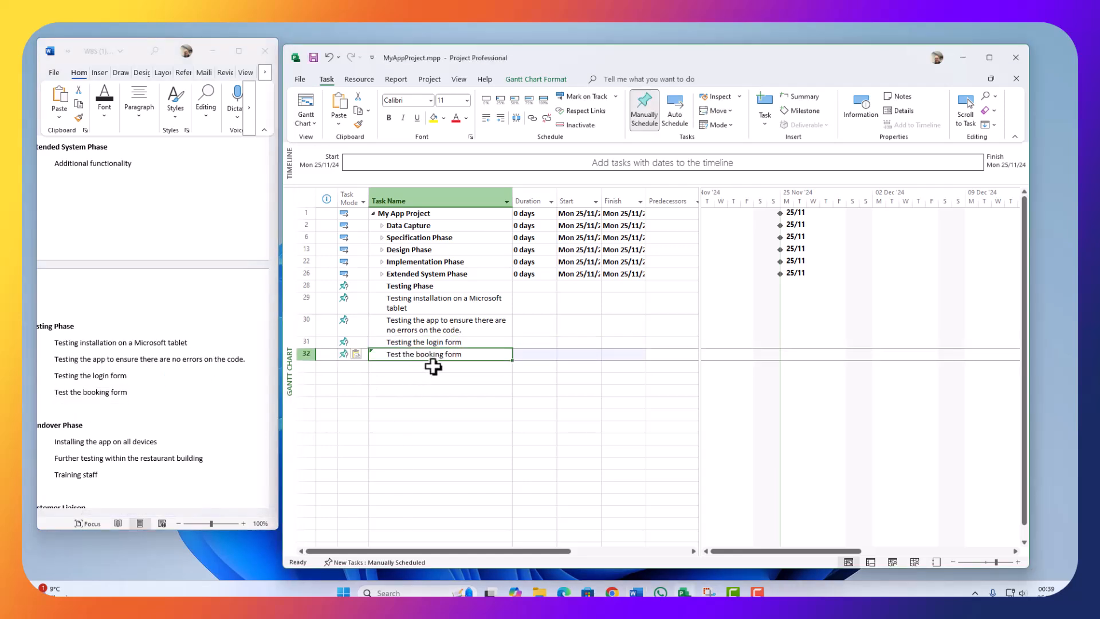
# Step: Indent tasks 29–32 under Testing Phase and collapse Testing Phase
pyautogui.click(423, 342)
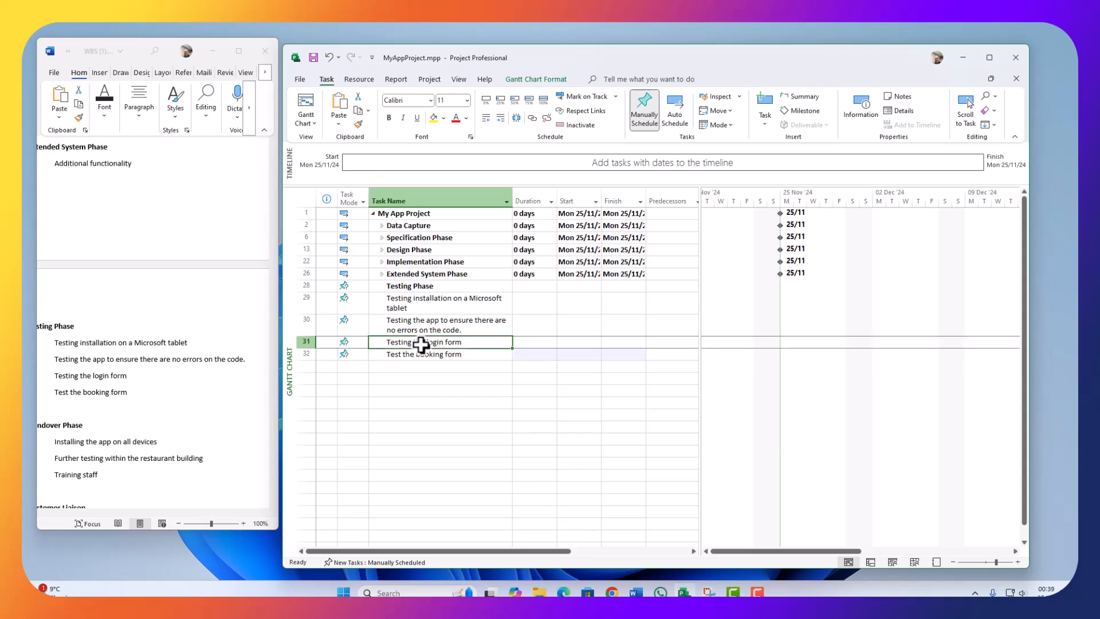
pyautogui.moveTo(299, 301); pyautogui.dragTo(289, 351)
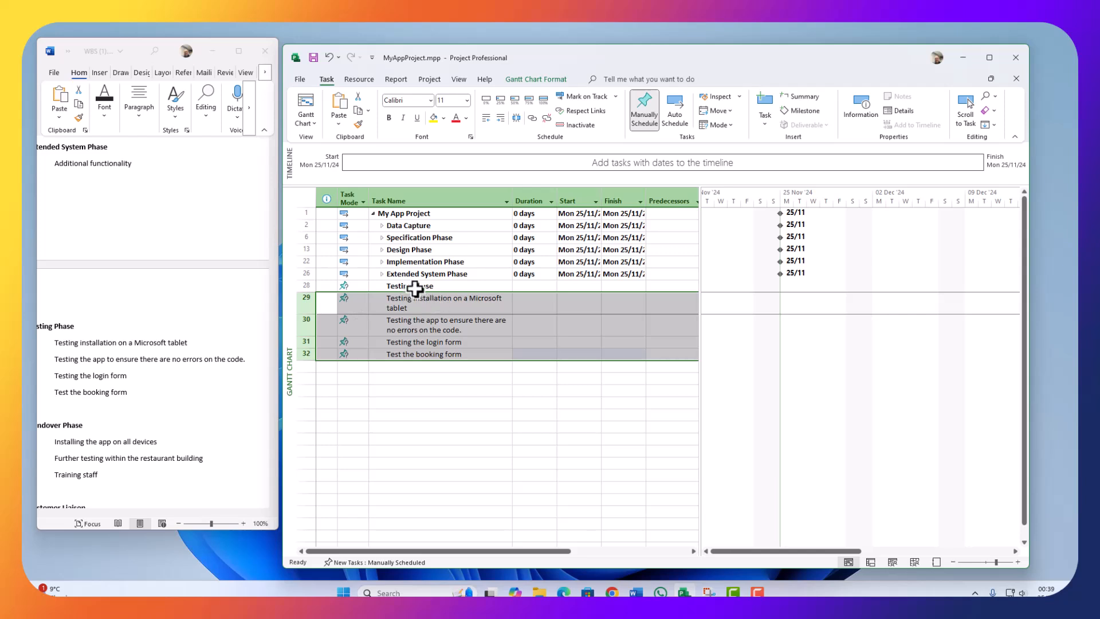
pyautogui.click(501, 117)
pyautogui.click(376, 366)
pyautogui.click(382, 286)
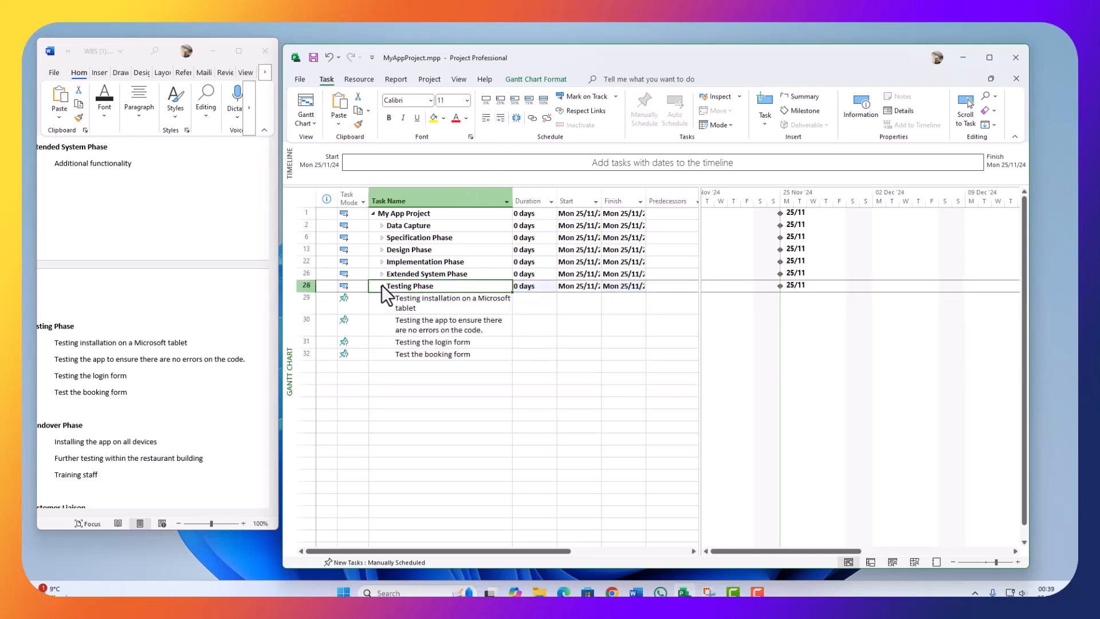
pyautogui.click(381, 285)
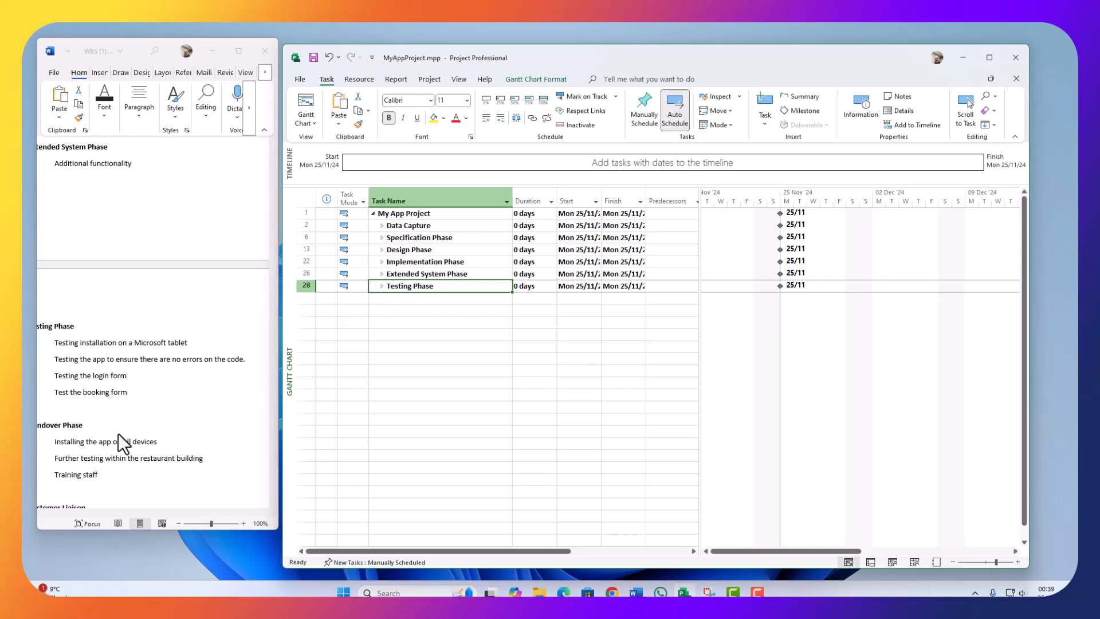
pyautogui.click(48, 434)
pyautogui.moveTo(85, 428); pyautogui.dragTo(34, 426)
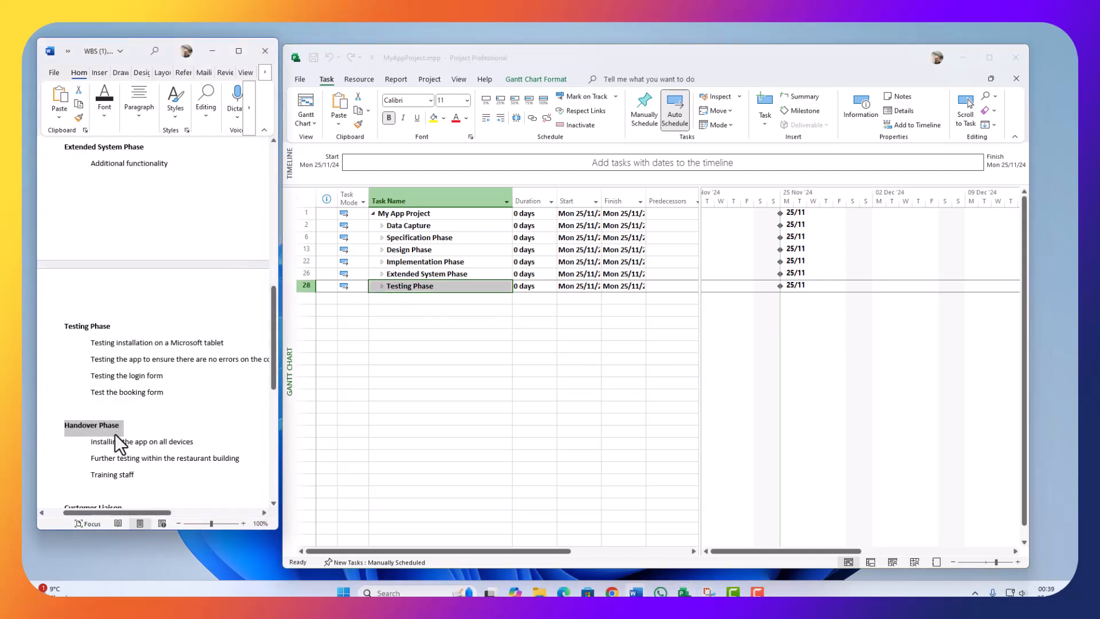
# Step: Paste the Handover Phase heading from Word as task 33
pyautogui.scroll(-3, 114, 435)
pyautogui.click(160, 255)
pyautogui.click(35, 268)
pyautogui.hotkey('ctrl', 'c')
pyautogui.click(449, 309)
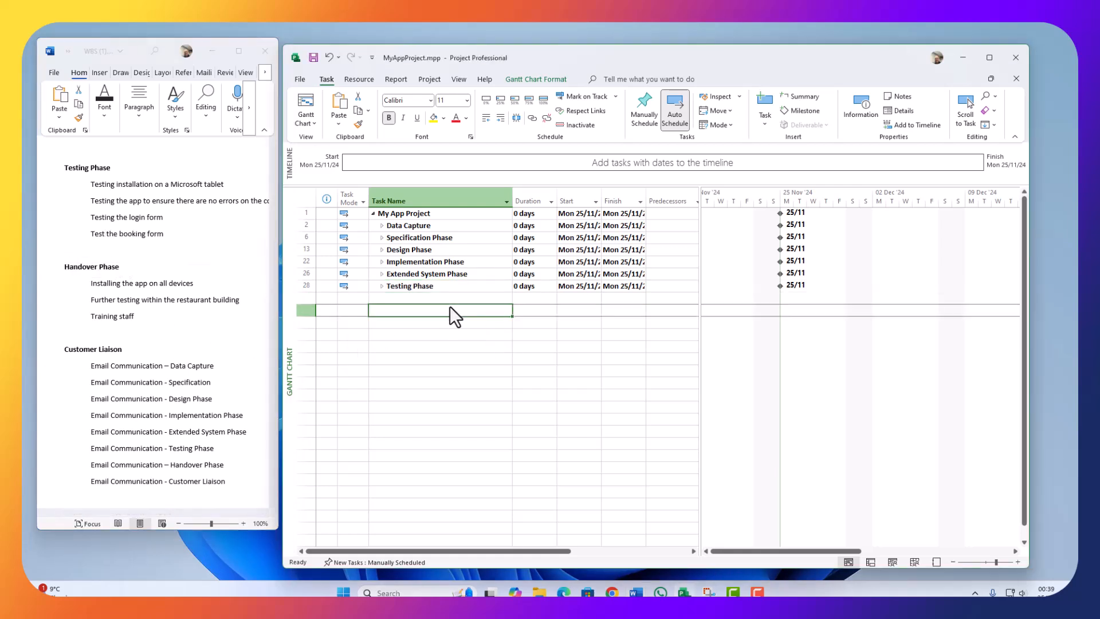
pyautogui.hotkey('ctrl', 'v')
# Step: Add Installing the app on all devices and Further testing within the restaurant building as tasks 34–35
pyautogui.click(199, 331)
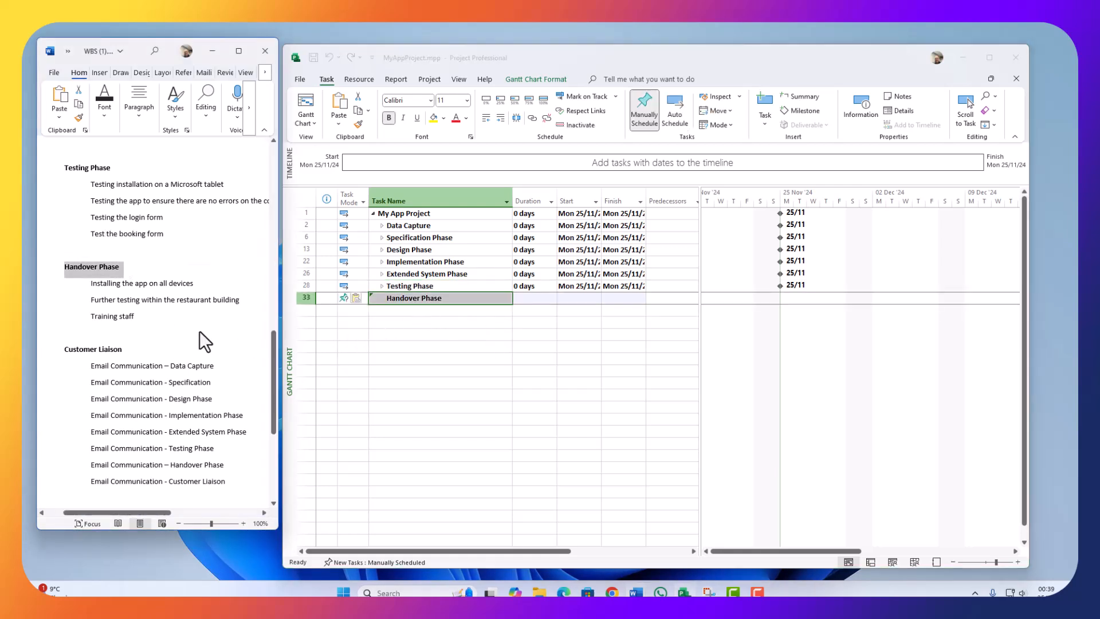
pyautogui.moveTo(98, 267)
pyautogui.mouseDown()
pyautogui.moveTo(174, 284)
pyautogui.moveTo(87, 283)
pyautogui.mouseUp()
pyautogui.hotkey('ctrl', 'c')
pyautogui.hotkey('ctrl', 'z')
pyautogui.click(179, 312)
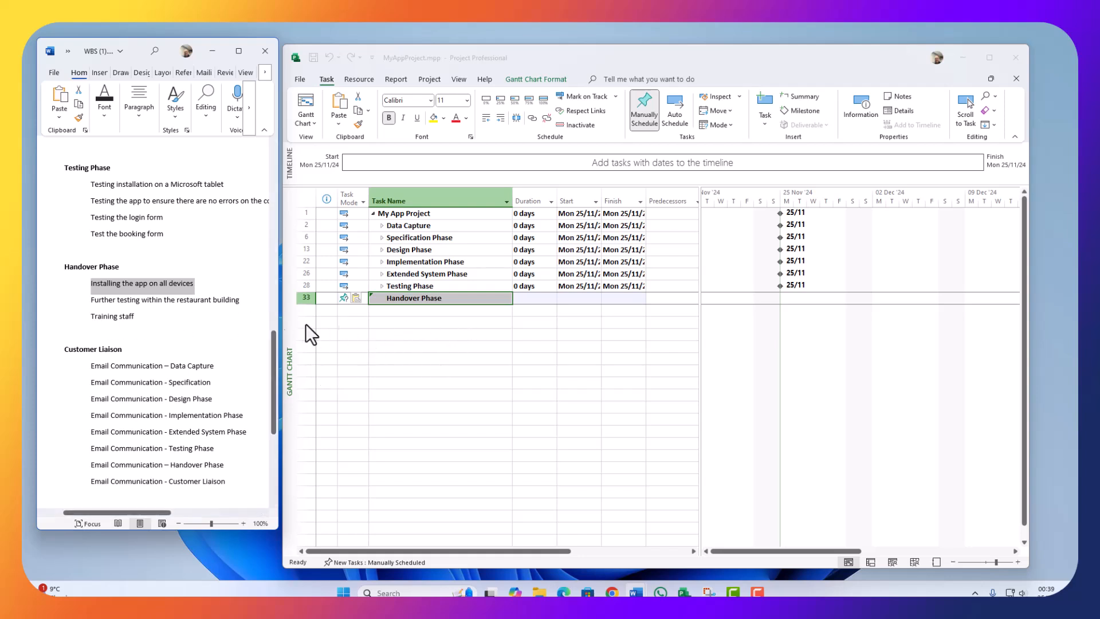
pyautogui.click(412, 311)
pyautogui.hotkey('ctrl', 'v')
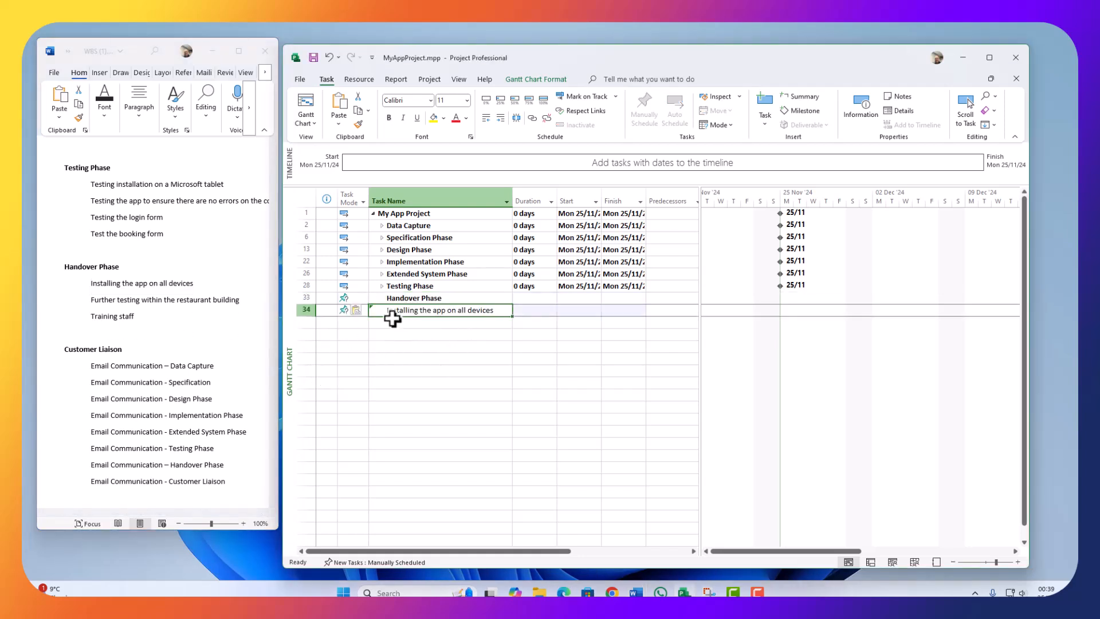
pyautogui.click(158, 327)
pyautogui.moveTo(249, 301); pyautogui.dragTo(88, 299)
pyautogui.hotkey('ctrl', 'c')
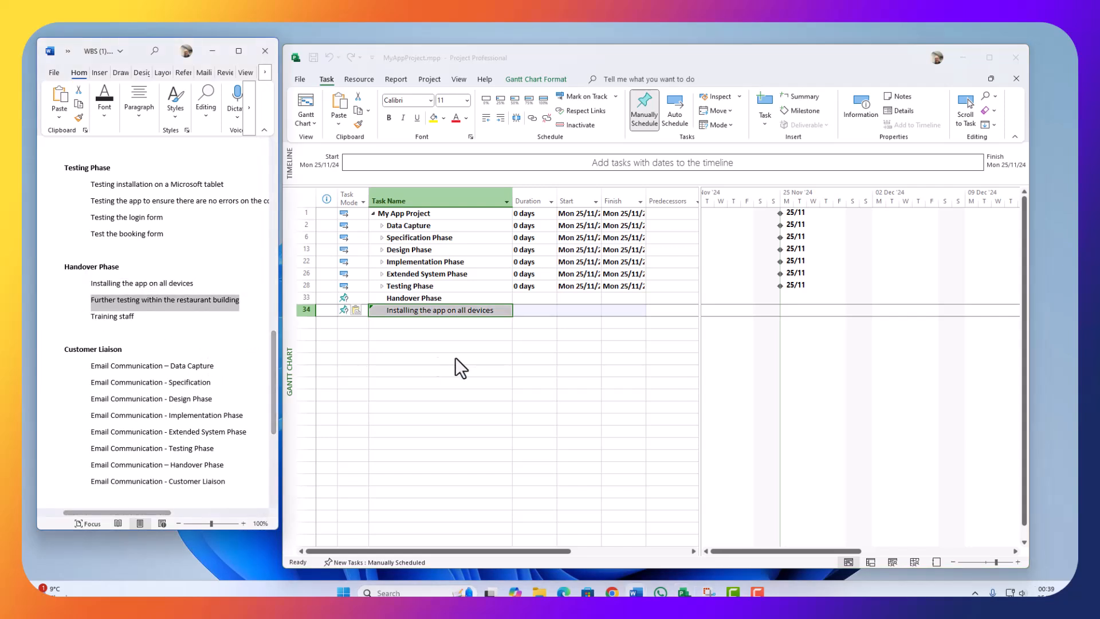
pyautogui.click(441, 323)
pyautogui.hotkey('ctrl', 'v')
# Step: Add Training staff as task 36, indent tasks 34–36 under Handover Phase, and collapse it
pyautogui.click(163, 317)
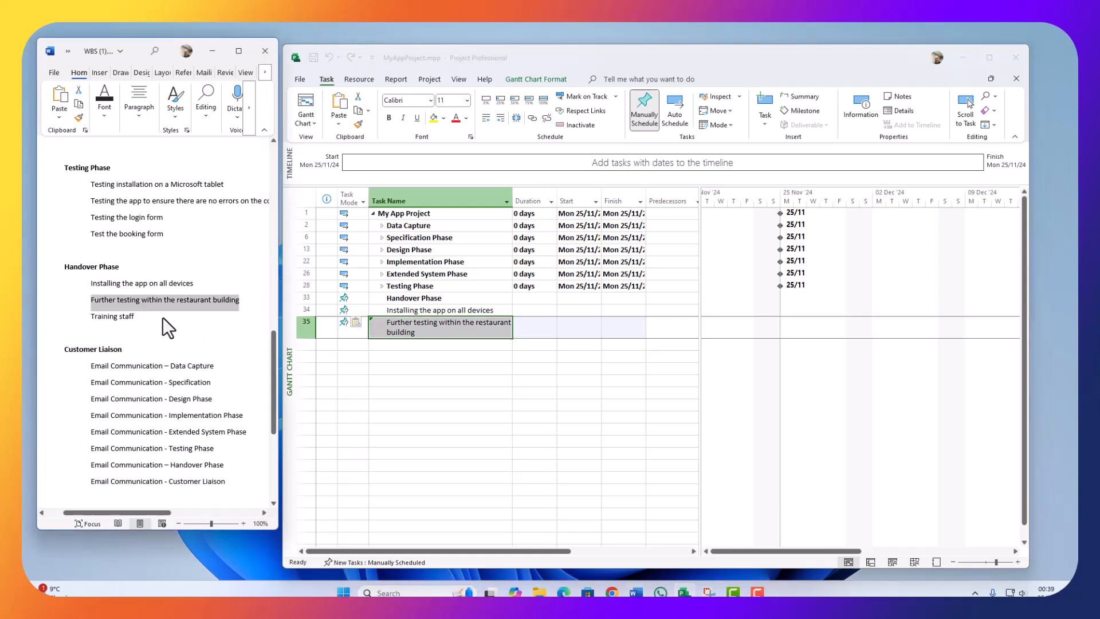
pyautogui.moveTo(140, 317); pyautogui.dragTo(95, 317)
pyautogui.hotkey('ctrl', 'c')
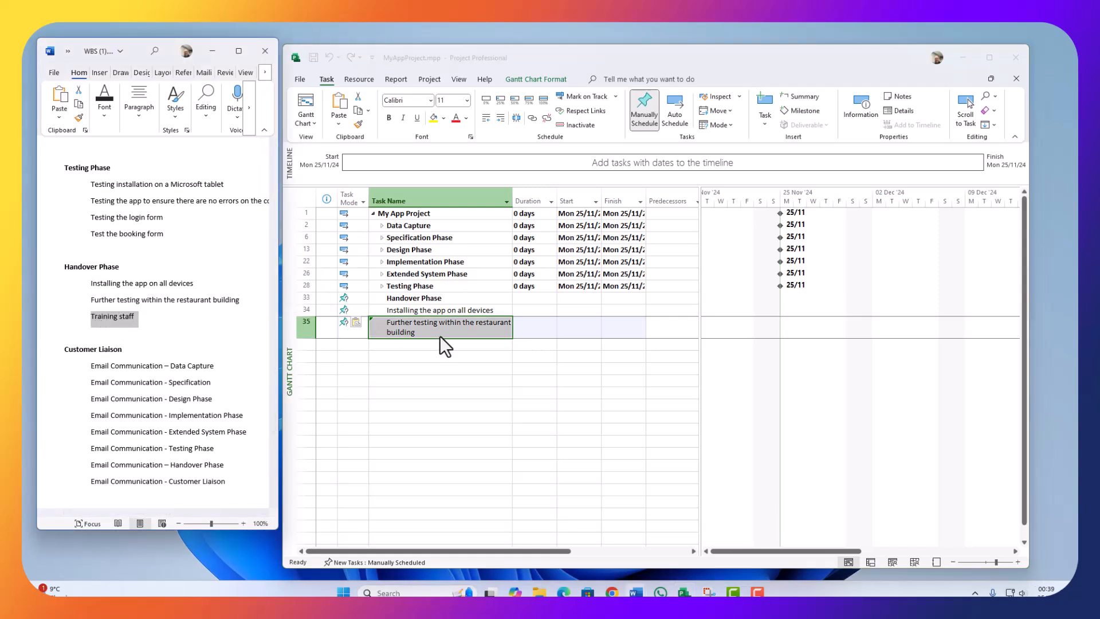
pyautogui.click(410, 344)
pyautogui.hotkey('ctrl', 'v')
pyautogui.moveTo(303, 309); pyautogui.dragTo(301, 343)
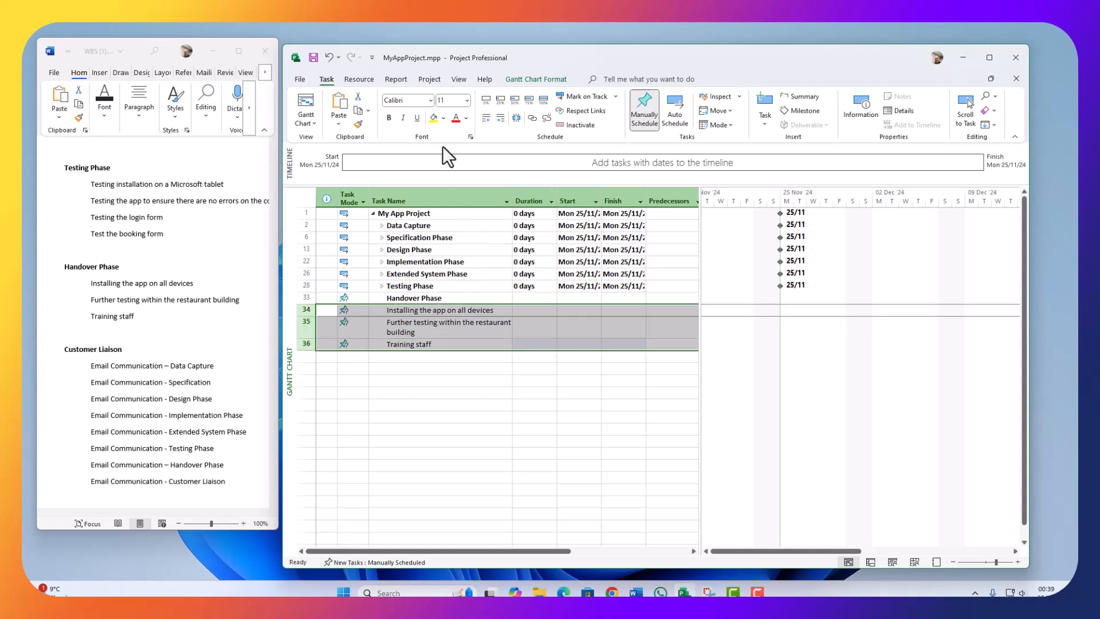
pyautogui.click(496, 116)
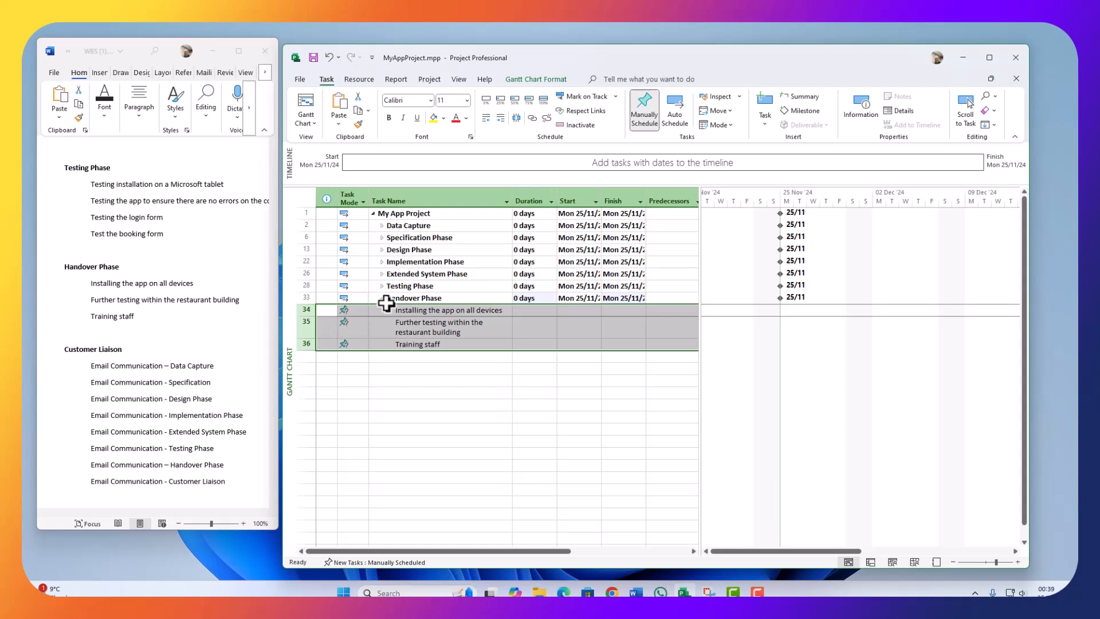
pyautogui.click(382, 298)
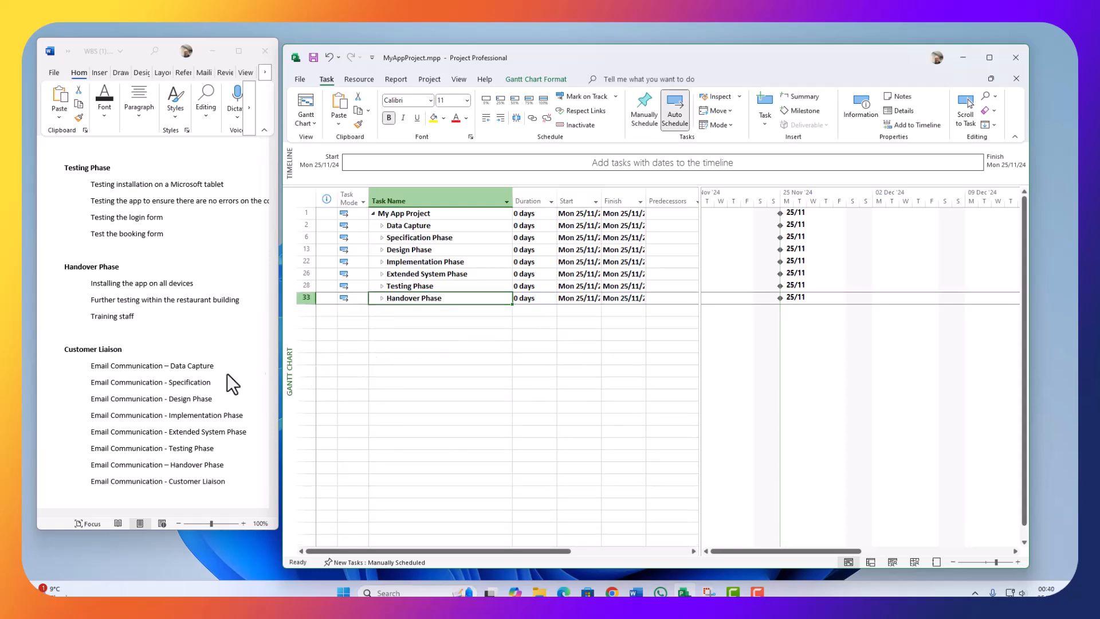
pyautogui.click(279, 373)
# Step: Add Customer Liaison as task 37 and the Email Communication – Data Capture task below it
pyautogui.moveTo(127, 350); pyautogui.dragTo(67, 351)
pyautogui.hotkey('ctrl', 'c')
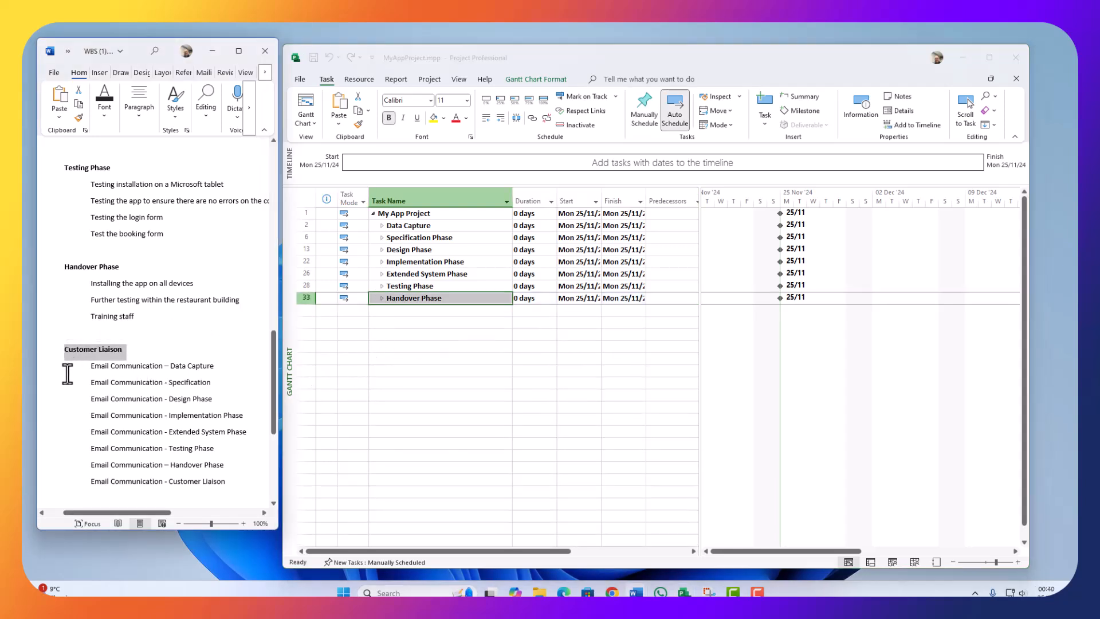
pyautogui.click(404, 311)
pyautogui.hotkey('ctrl', 'v')
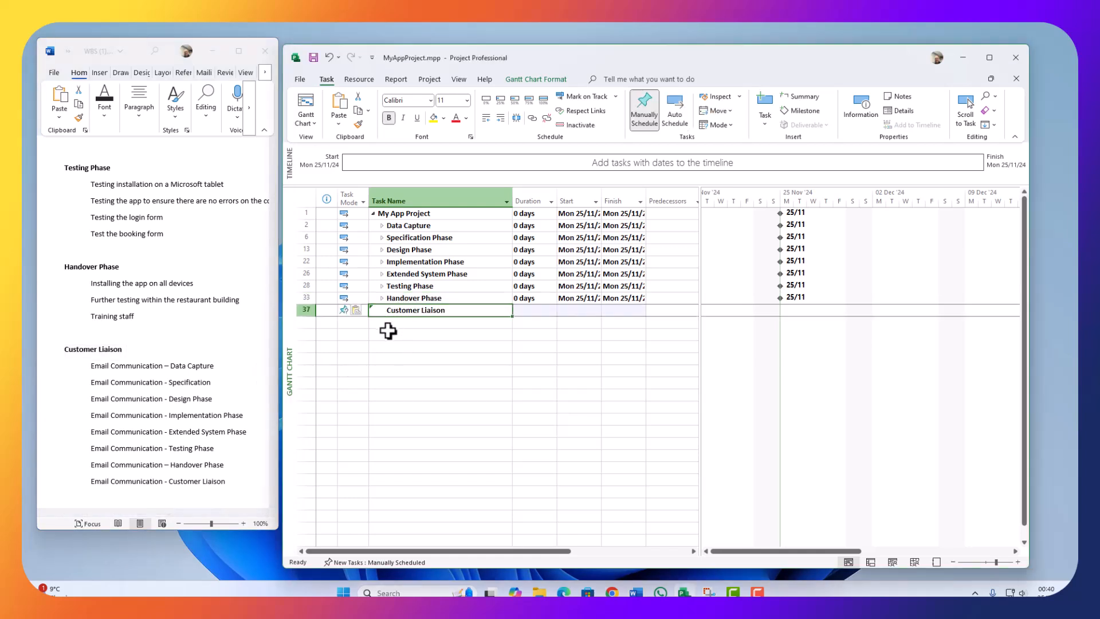
pyautogui.click(166, 386)
pyautogui.moveTo(221, 368); pyautogui.dragTo(100, 373)
pyautogui.hotkey('ctrl', 'c')
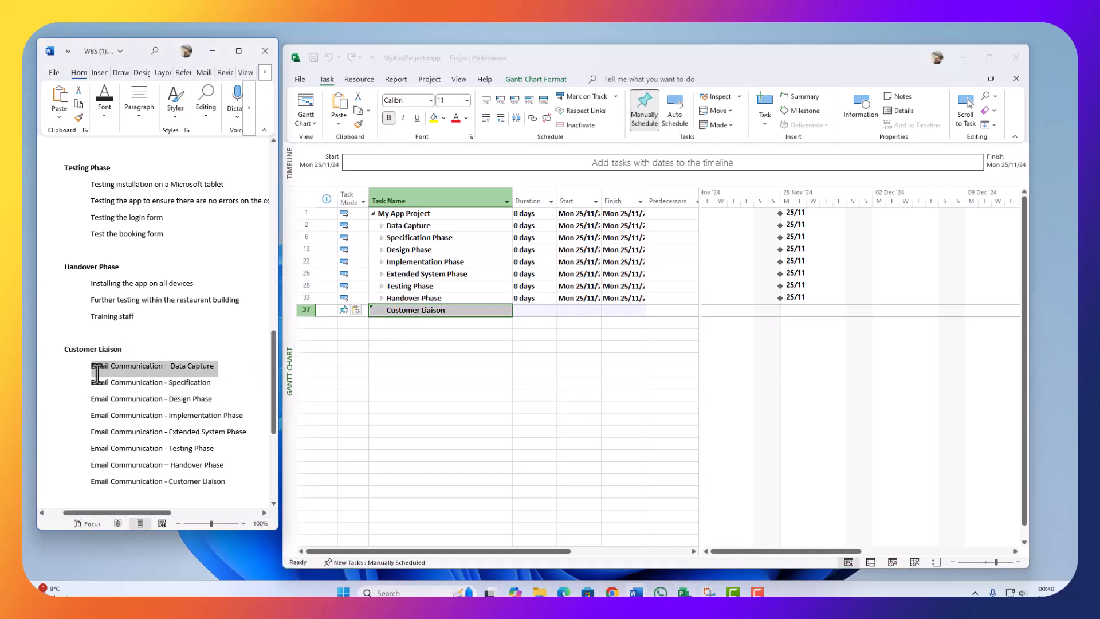
pyautogui.click(423, 329)
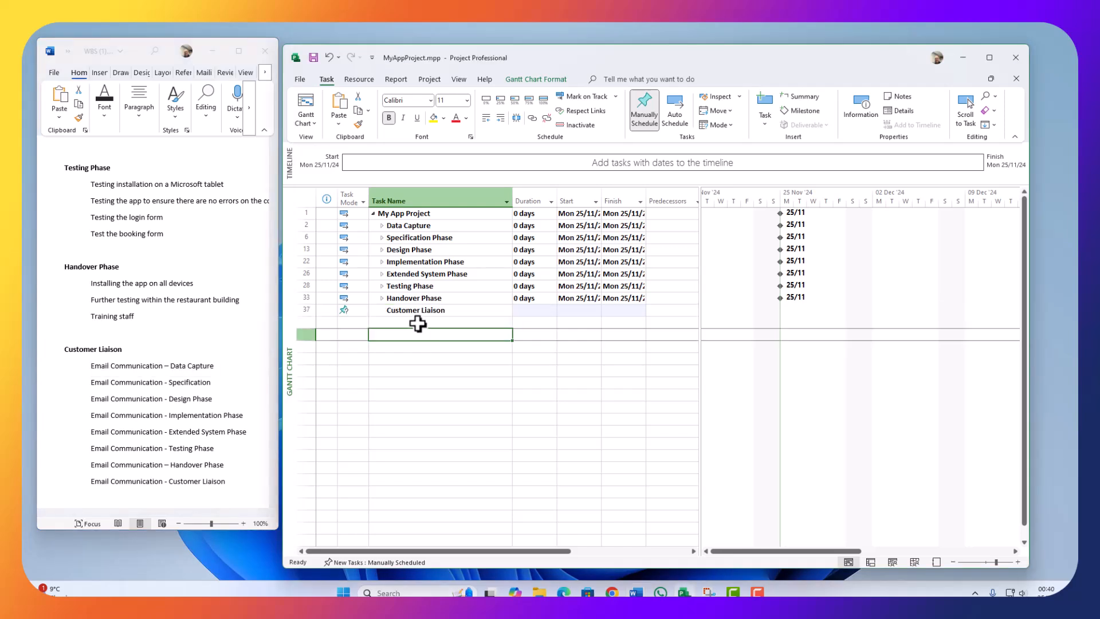
pyautogui.hotkey('ctrl', 'v')
# Step: Add the Specification and Design Phase email tasks and autofit the Task Name column
pyautogui.click(169, 383)
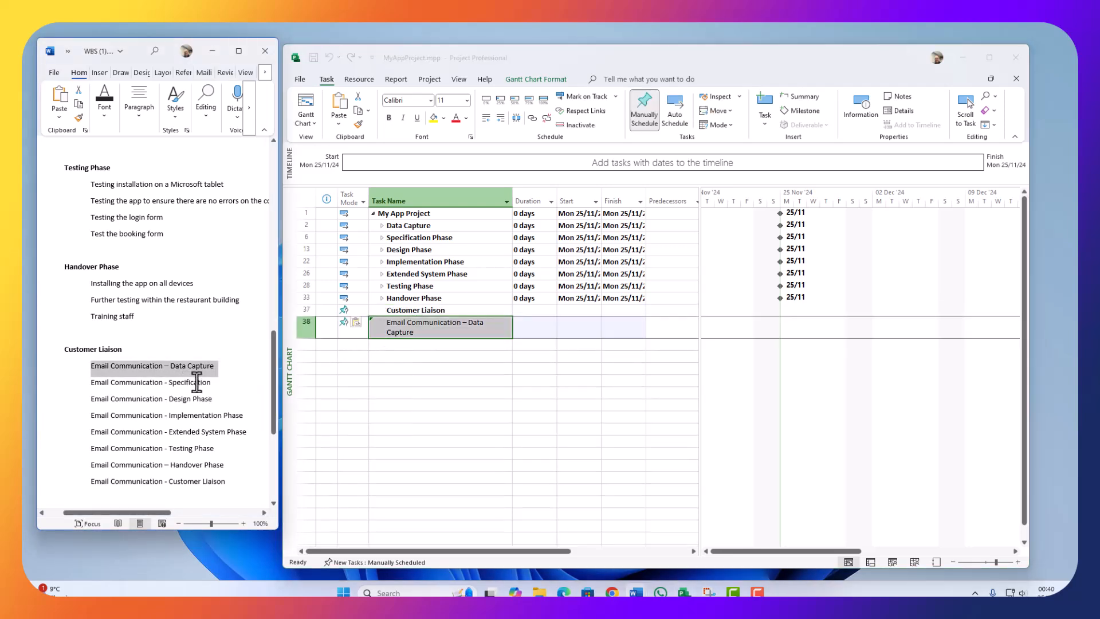
pyautogui.moveTo(212, 385); pyautogui.dragTo(95, 387)
pyautogui.hotkey('ctrl', 'c')
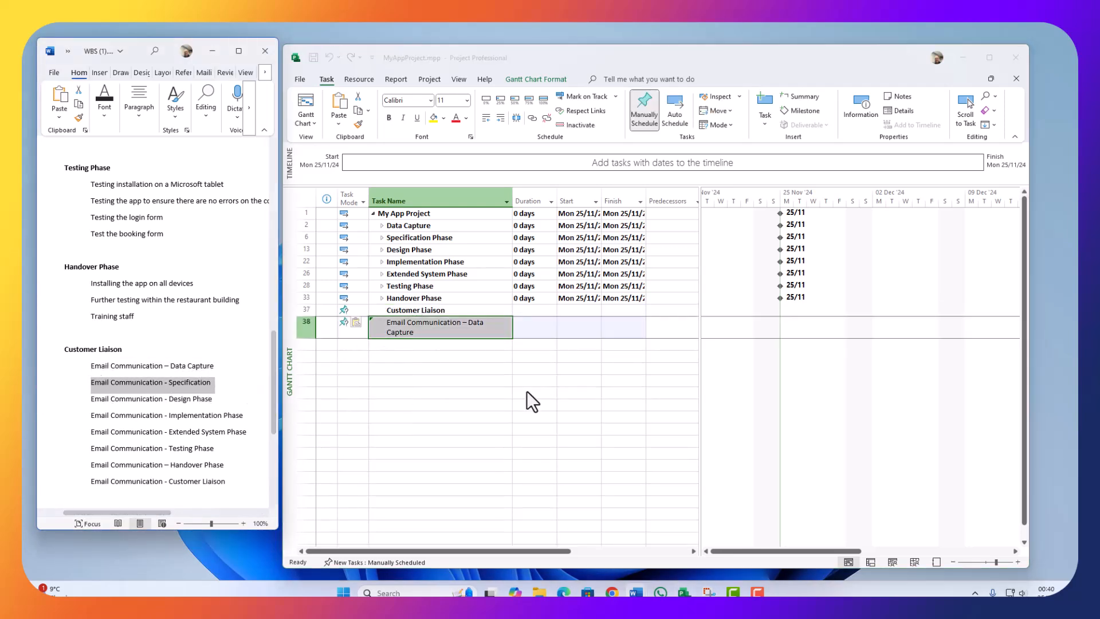
pyautogui.click(458, 345)
pyautogui.hotkey('ctrl', 'v')
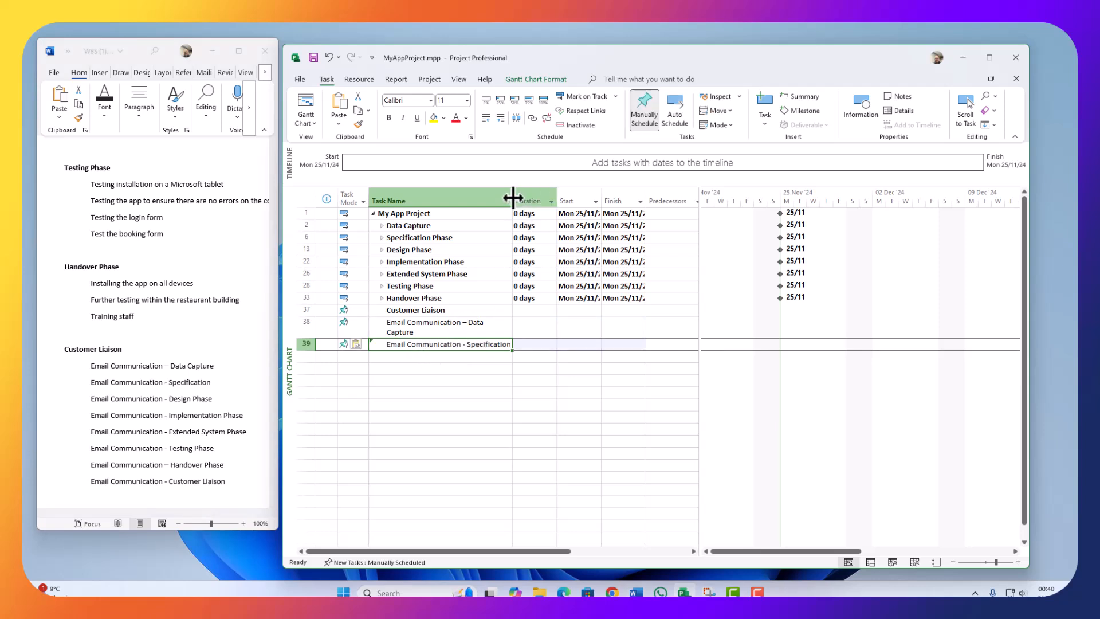
pyautogui.doubleClick(512, 196)
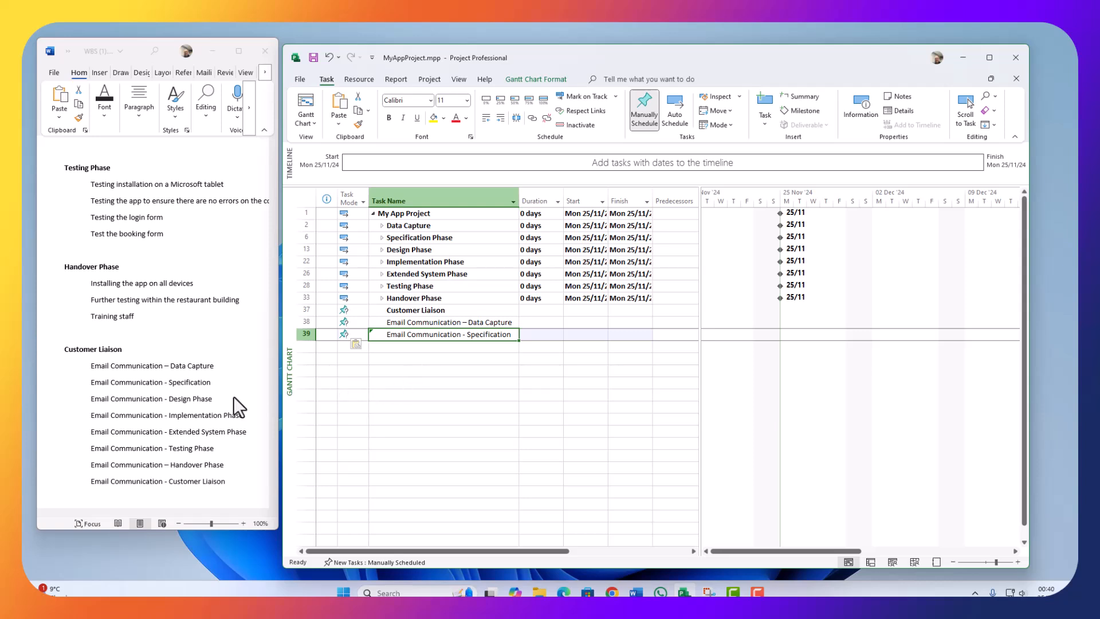
pyautogui.click(177, 398)
pyautogui.moveTo(215, 399); pyautogui.dragTo(84, 400)
pyautogui.click(422, 394)
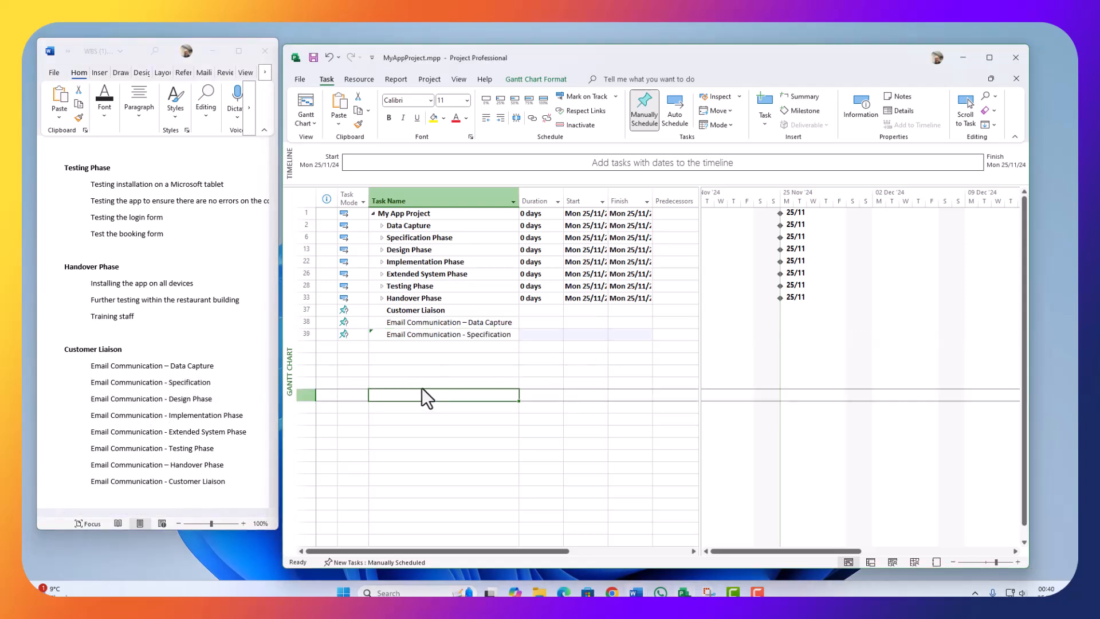
pyautogui.click(463, 348)
pyautogui.hotkey('ctrl', 'v')
# Step: Add the Implementation Phase and Extended System Phase email tasks as rows 41–42
pyautogui.click(205, 408)
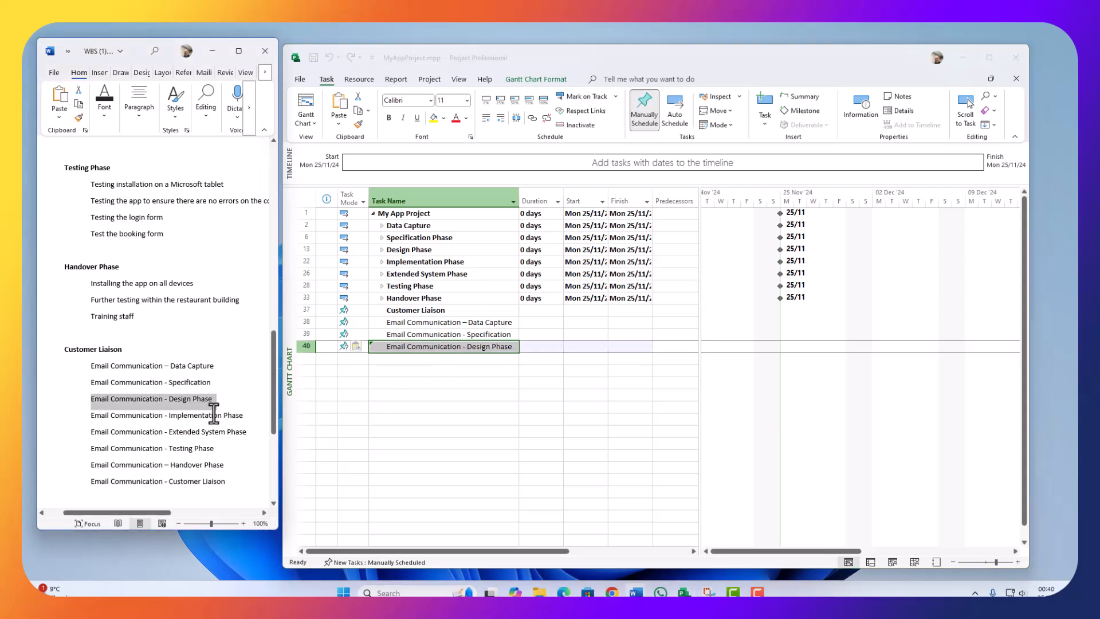
pyautogui.moveTo(250, 414); pyautogui.dragTo(101, 416)
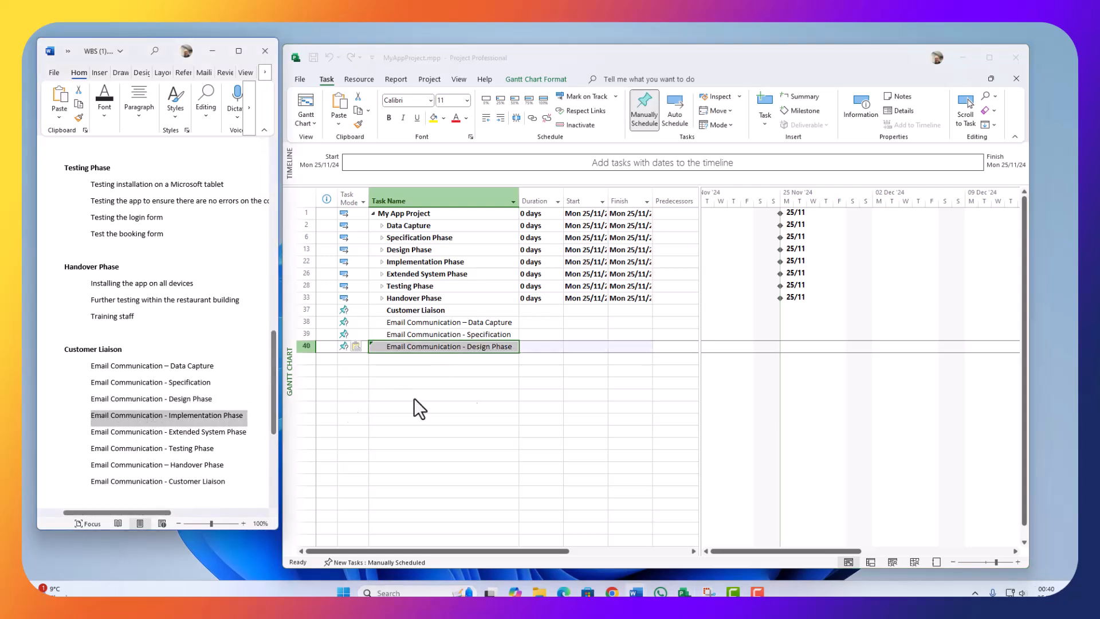
pyautogui.click(506, 393)
pyautogui.click(493, 358)
pyautogui.hotkey('ctrl', 'v')
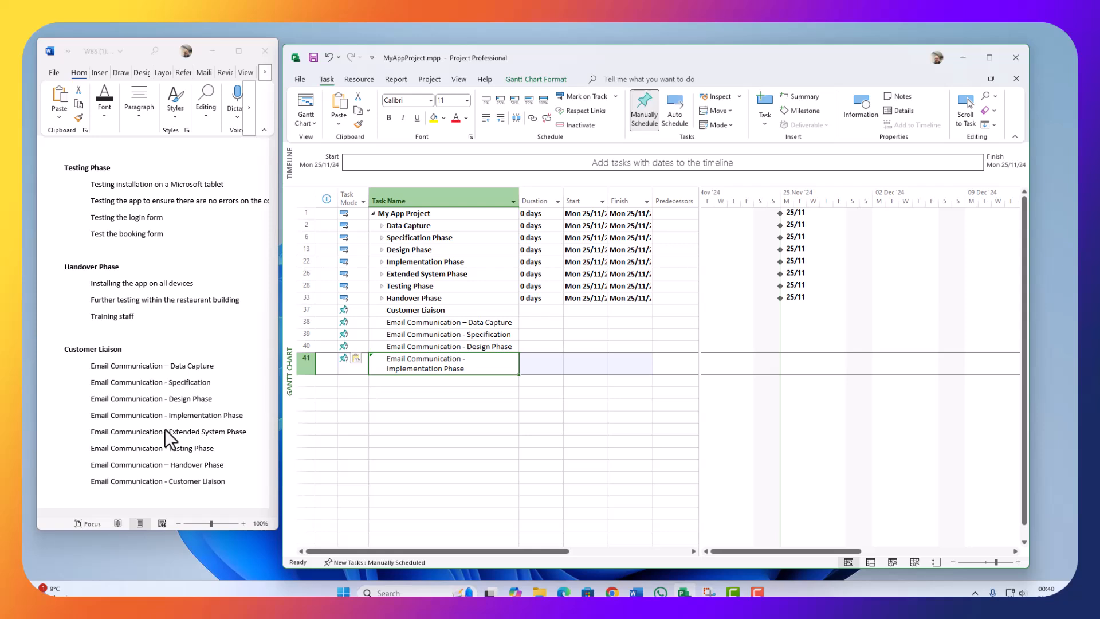
pyautogui.click(184, 421)
pyautogui.moveTo(251, 431); pyautogui.dragTo(97, 434)
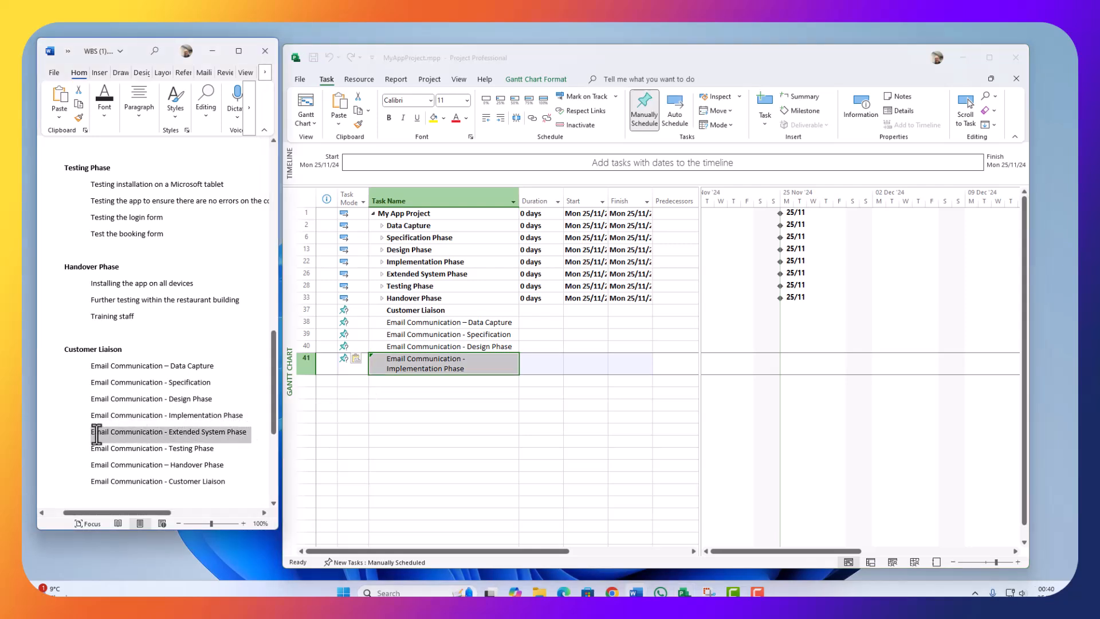
pyautogui.click(479, 396)
pyautogui.click(453, 380)
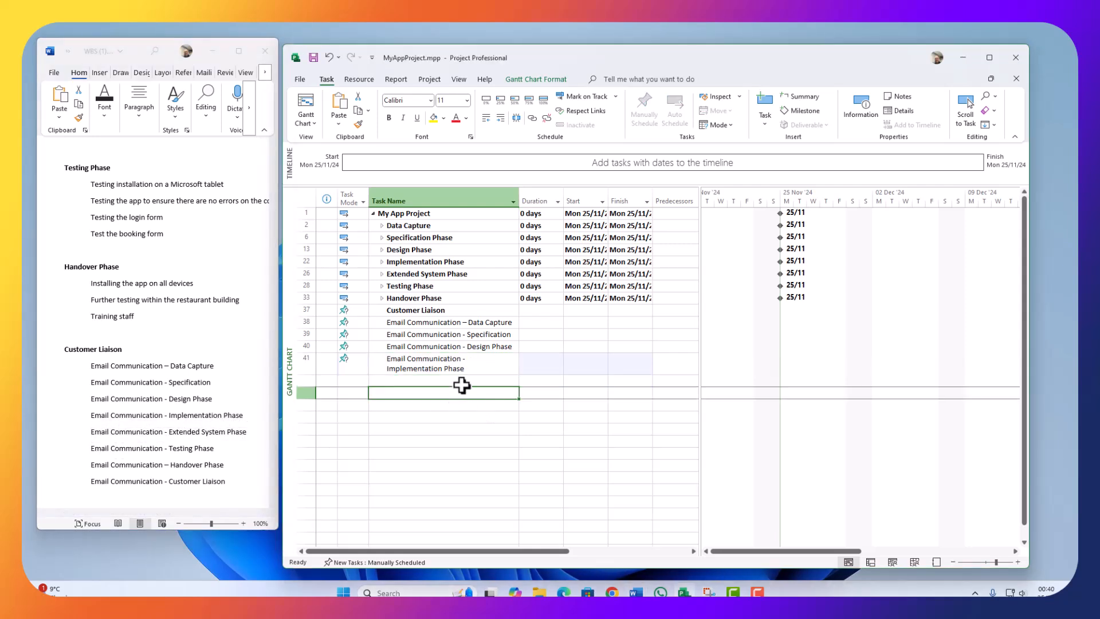
pyautogui.hotkey('ctrl', 'v')
# Step: Add the Testing Phase and Handover Phase email tasks as rows 43–44
pyautogui.click(190, 420)
pyautogui.moveTo(225, 449); pyautogui.dragTo(91, 449)
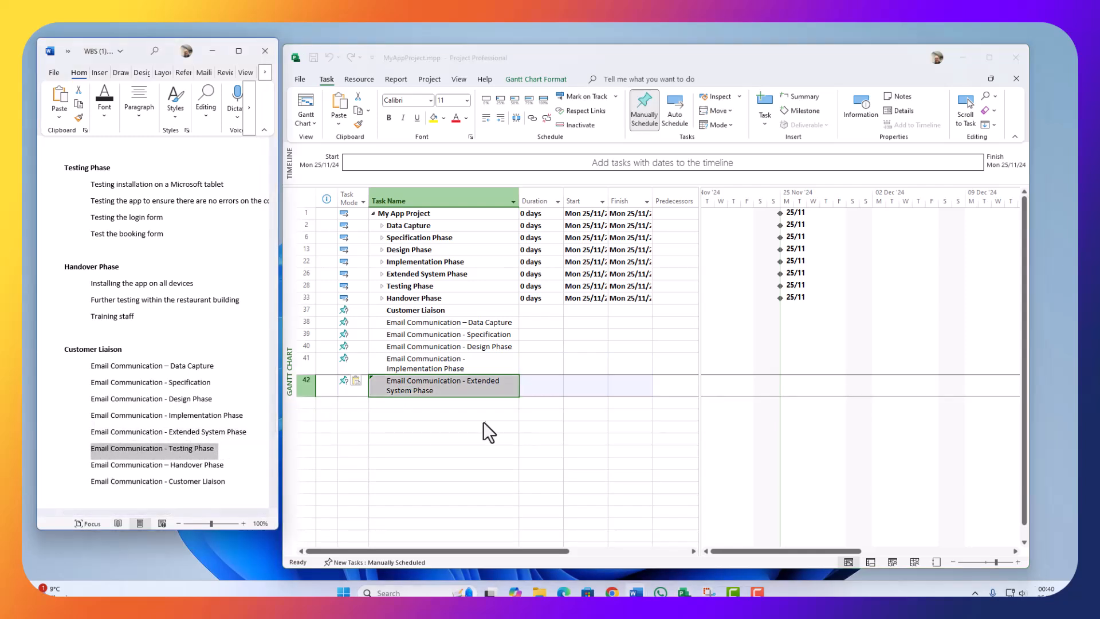
pyautogui.click(482, 403)
pyautogui.hotkey('ctrl', 'v')
pyautogui.click(164, 462)
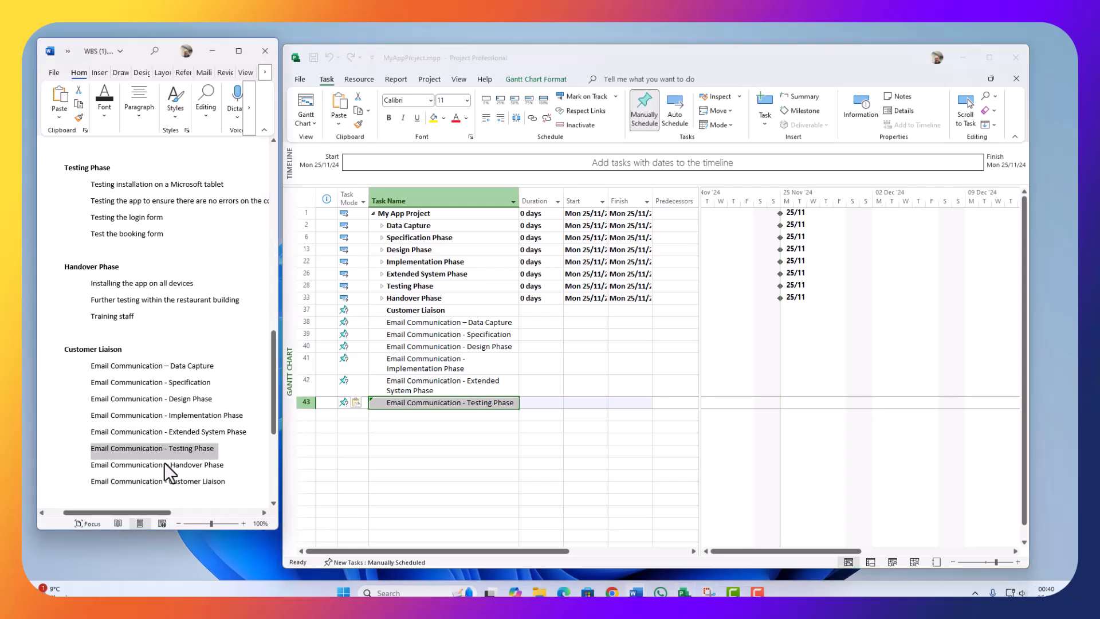
pyautogui.moveTo(228, 464); pyautogui.dragTo(90, 464)
pyautogui.hotkey('ctrl', 'c')
pyautogui.click(478, 415)
pyautogui.hotkey('ctrl', 'v')
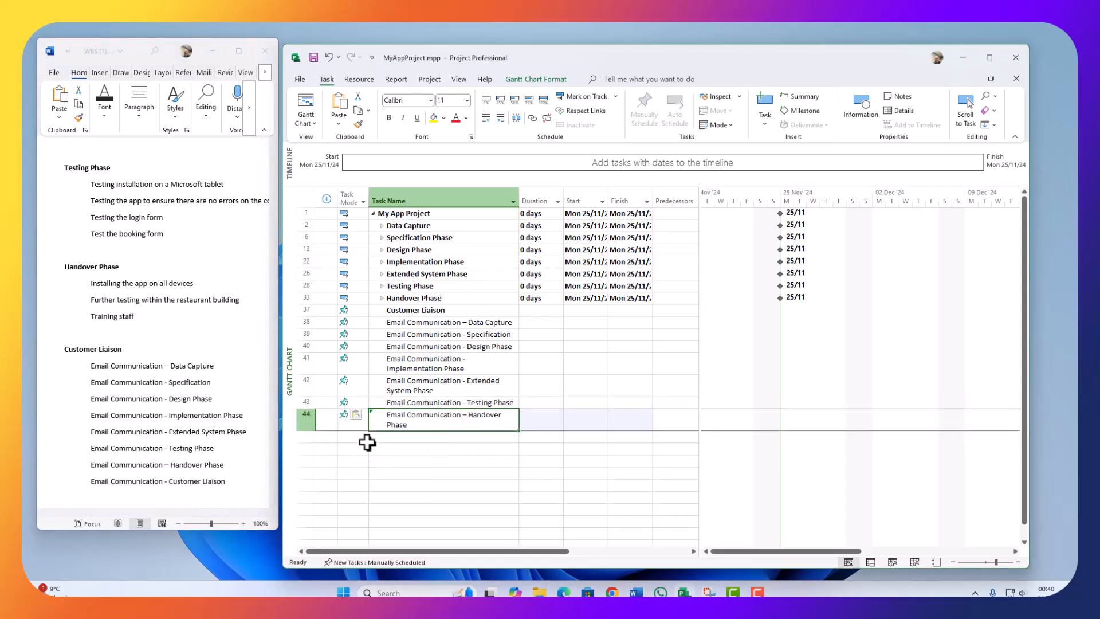
# Step: Paste Email Communication - Customer Liaison into row 45
pyautogui.click(226, 476)
pyautogui.moveTo(226, 481); pyautogui.dragTo(98, 483)
pyautogui.scroll(-1, 138, 474)
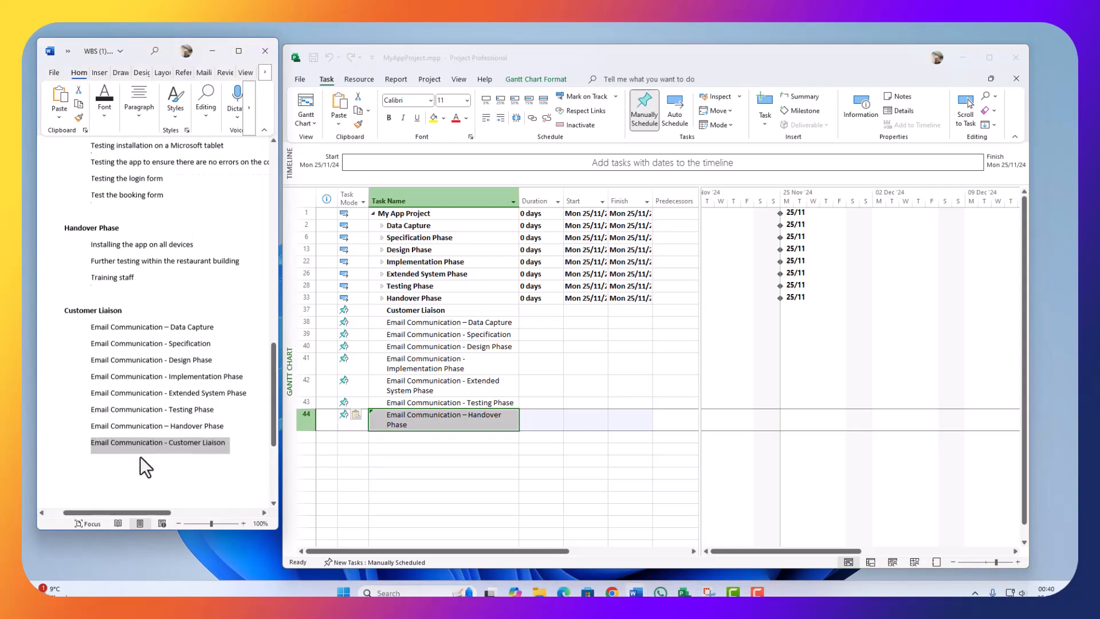
pyautogui.click(449, 439)
pyautogui.hotkey('ctrl', 'v')
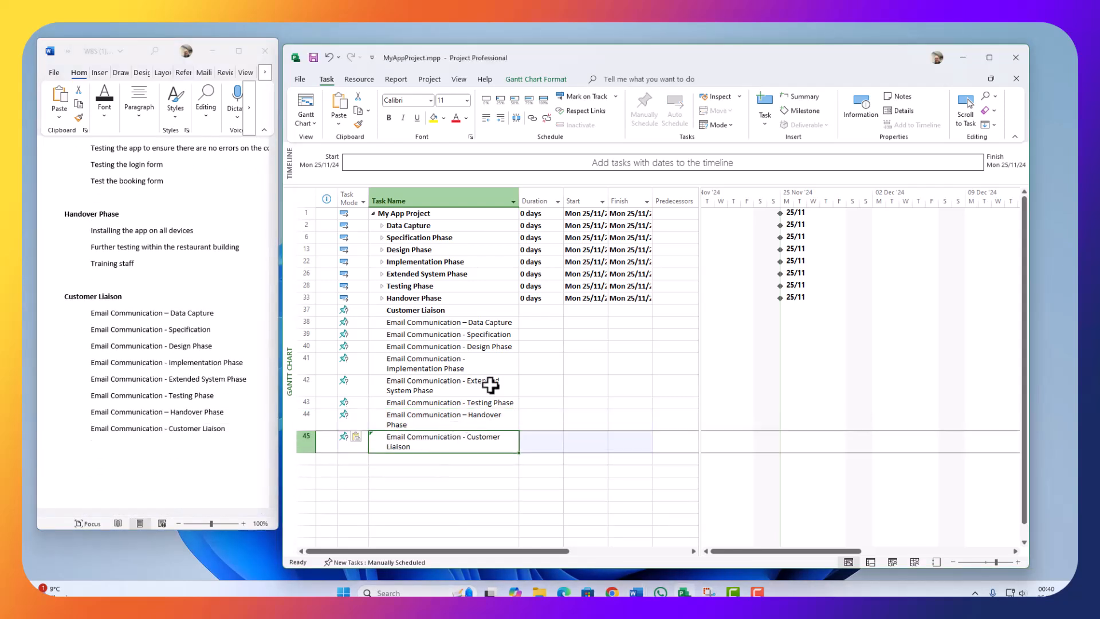
# Step: Autofit task names, indent rows 38–45 under Customer Liaison, collapse the outline, and maximize the window
pyautogui.doubleClick(518, 198)
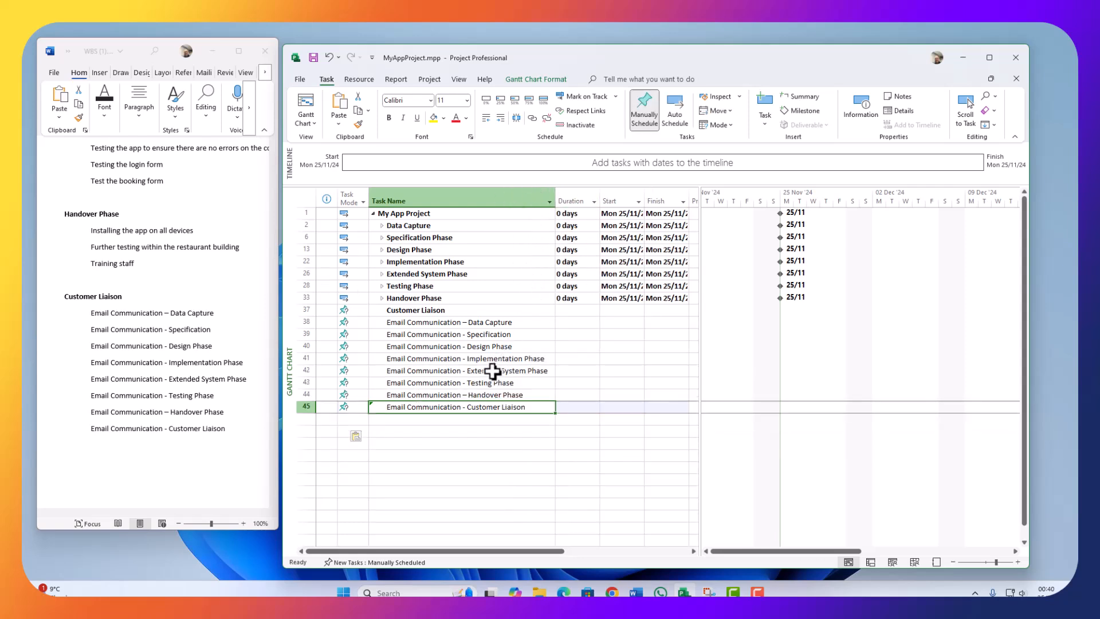
pyautogui.moveTo(297, 321); pyautogui.dragTo(291, 405)
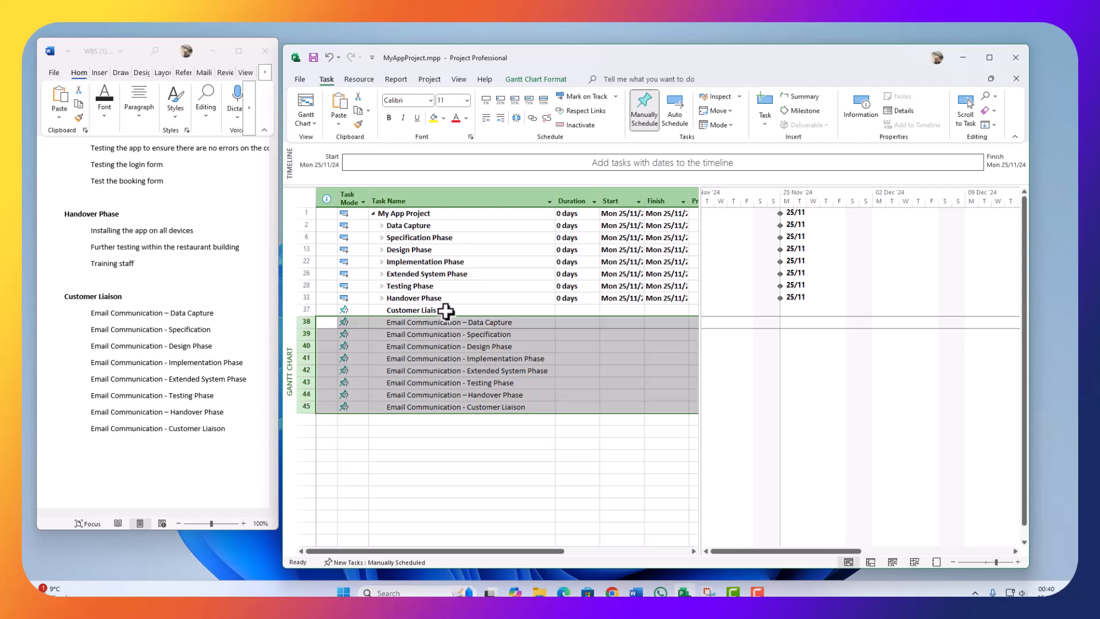
pyautogui.click(502, 118)
pyautogui.click(382, 309)
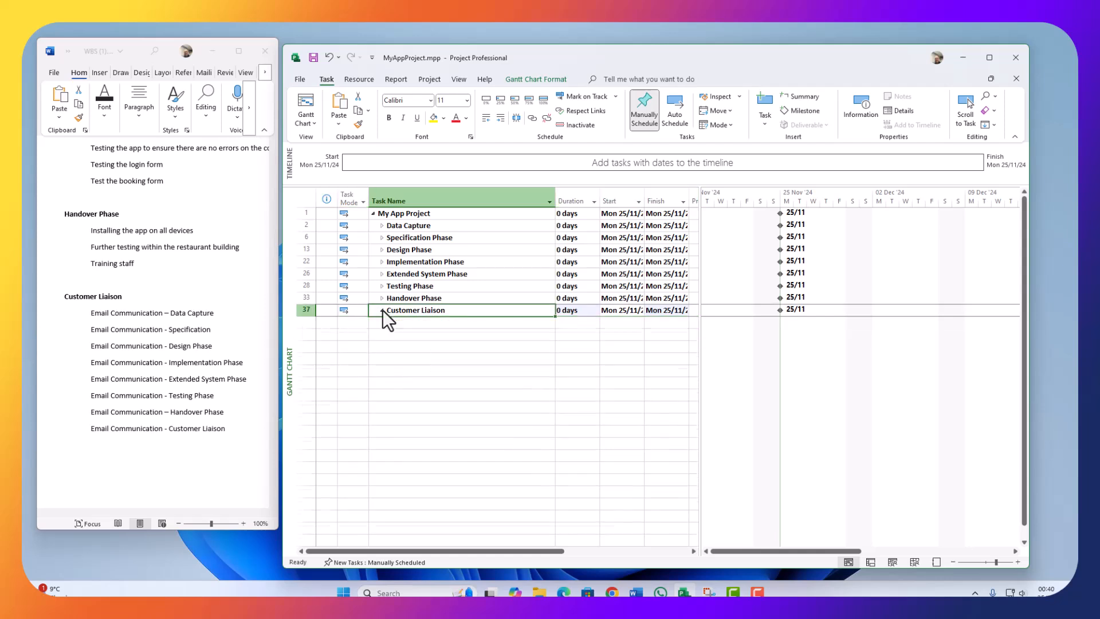
pyautogui.click(373, 213)
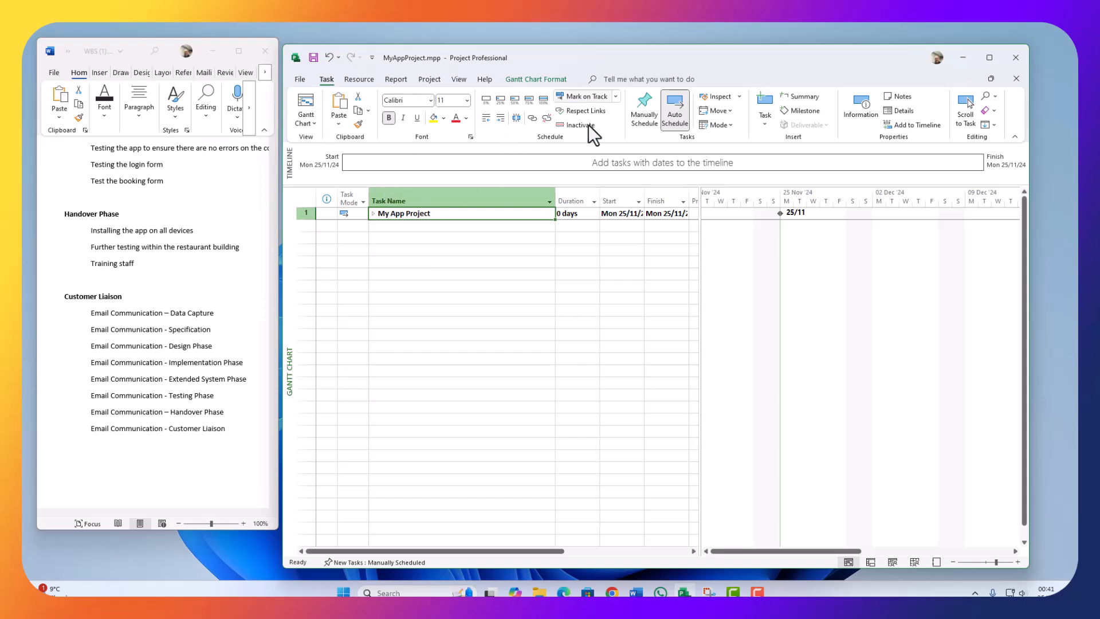
pyautogui.click(990, 57)
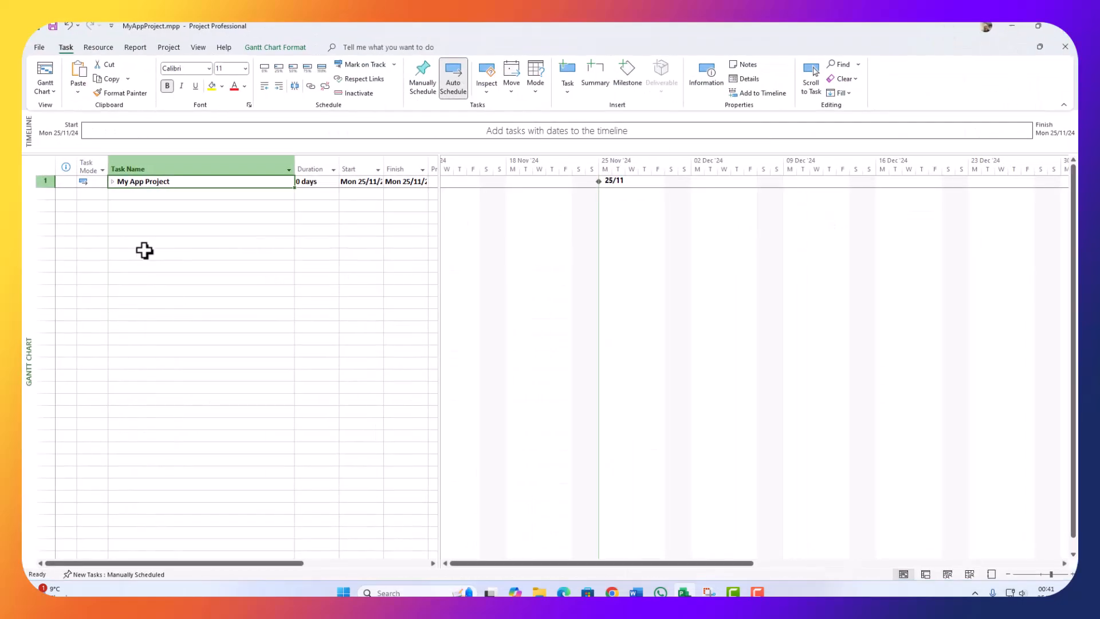
# Step: Expand My App Project and the Data Capture through Extended System phases
pyautogui.click(113, 181)
pyautogui.click(121, 195)
pyautogui.click(121, 194)
pyautogui.click(121, 242)
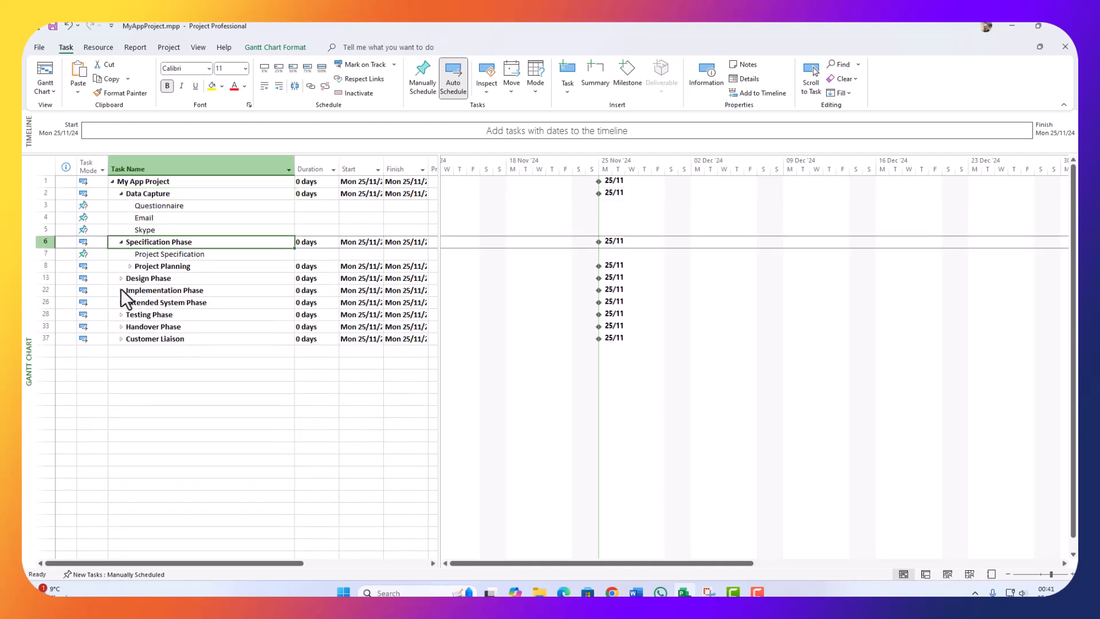
pyautogui.click(130, 267)
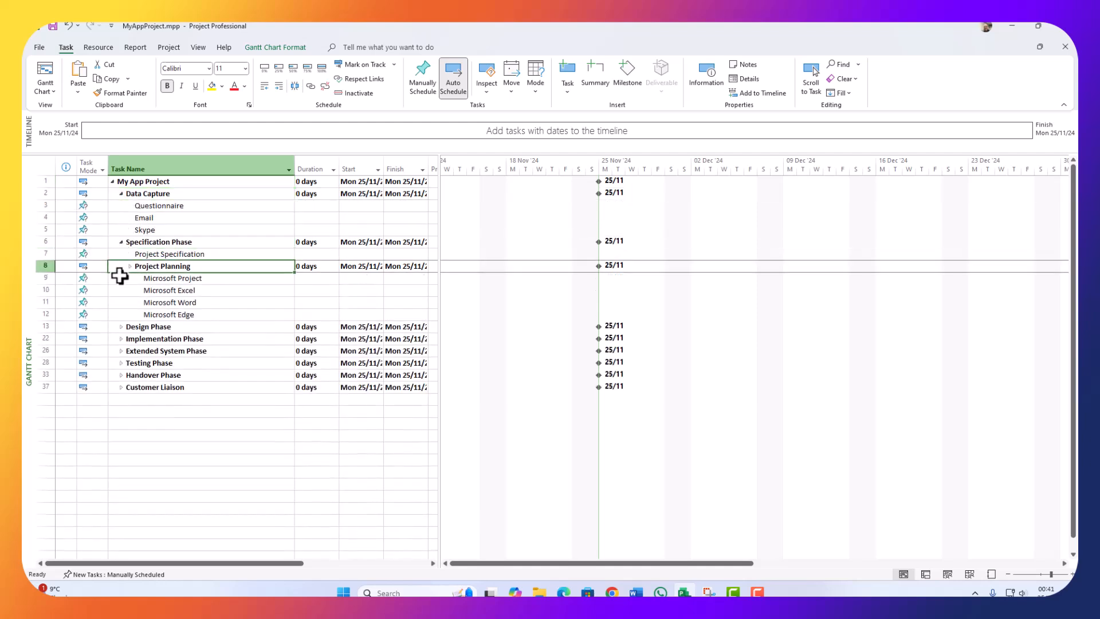
pyautogui.click(121, 327)
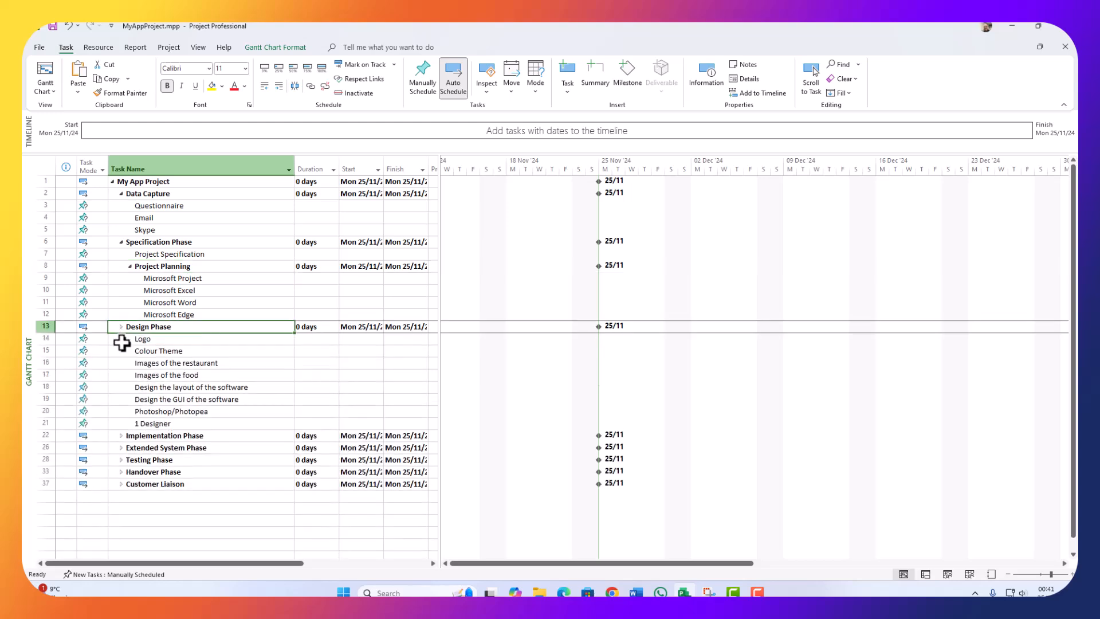
pyautogui.click(121, 436)
pyautogui.click(119, 494)
# Step: Expand the Testing, Handover and Customer Liaison phases to reveal all remaining subtasks
pyautogui.click(121, 518)
pyautogui.scroll(-5, 127, 452)
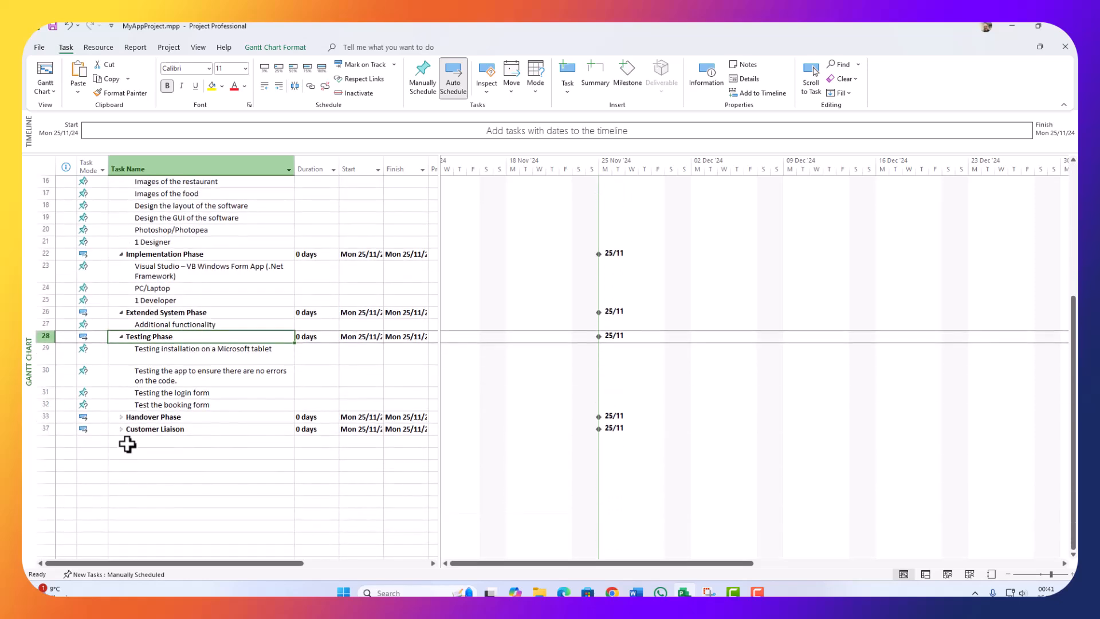
pyautogui.click(121, 416)
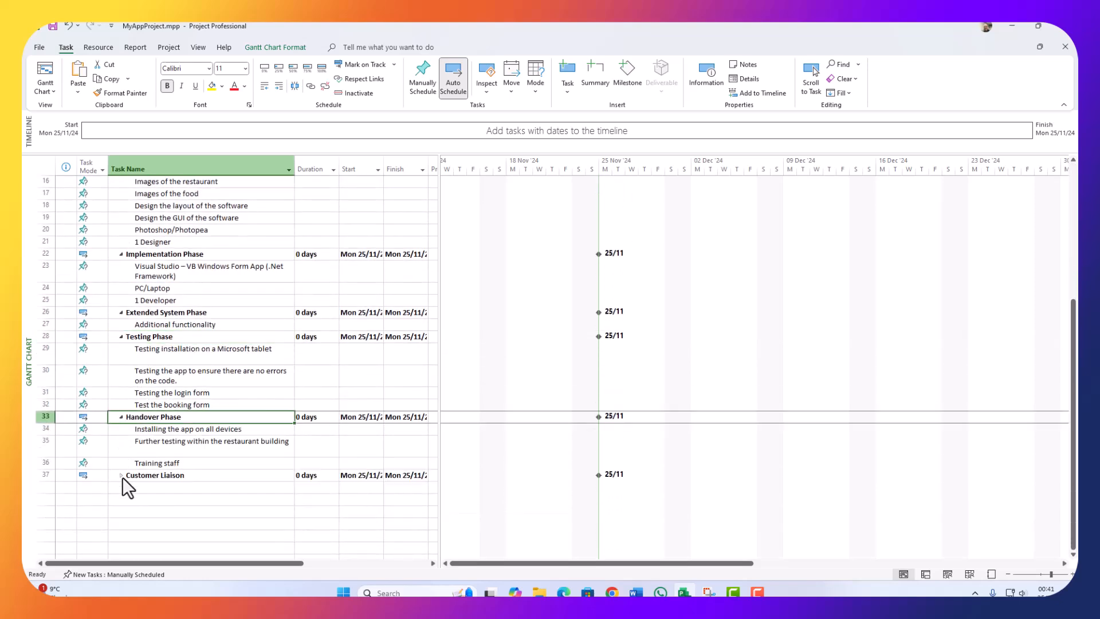
pyautogui.click(121, 477)
pyautogui.scroll(5, 127, 453)
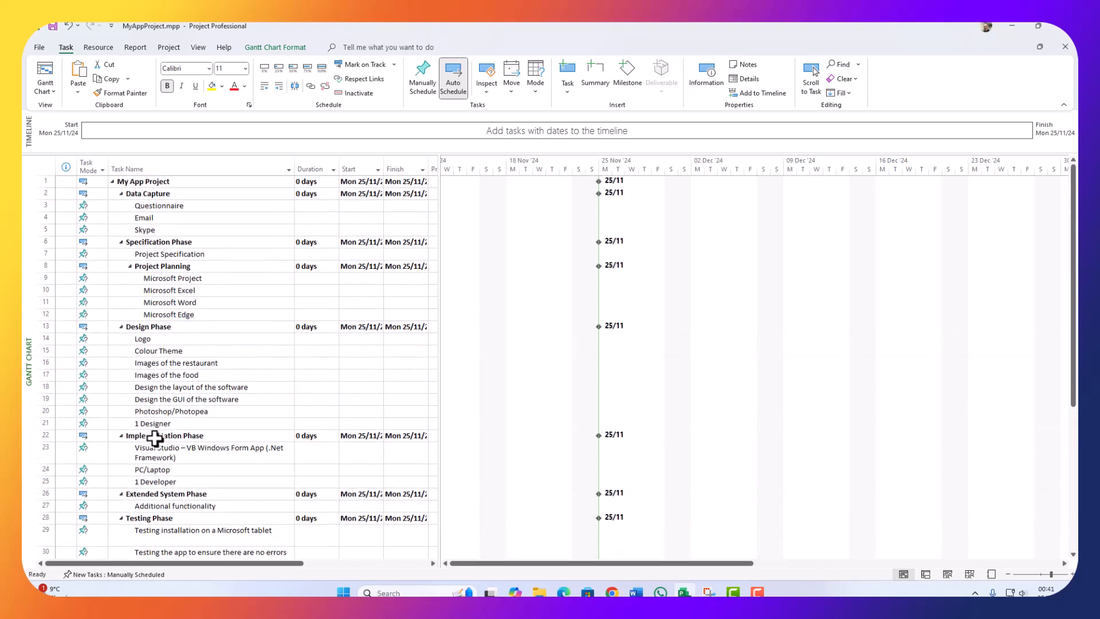
pyautogui.click(98, 205)
pyautogui.click(97, 195)
# Step: Fill auto scheduling down from the top task, then check the Email and Data Capture modes
pyautogui.moveTo(110, 199); pyautogui.dragTo(89, 216)
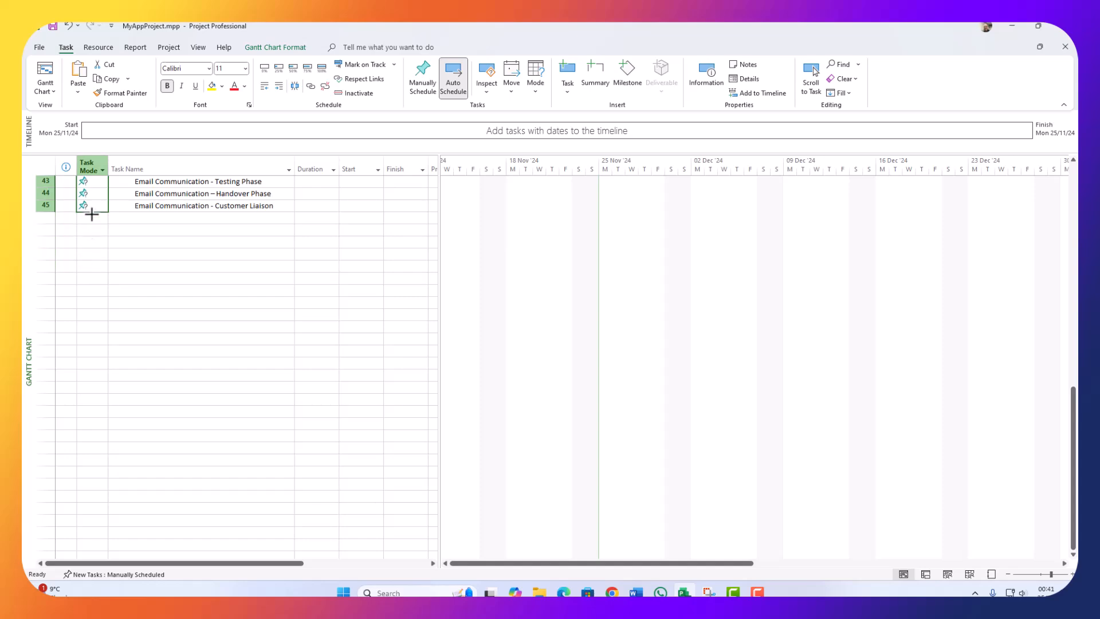
pyautogui.scroll(12, 115, 265)
pyautogui.scroll(2, 104, 357)
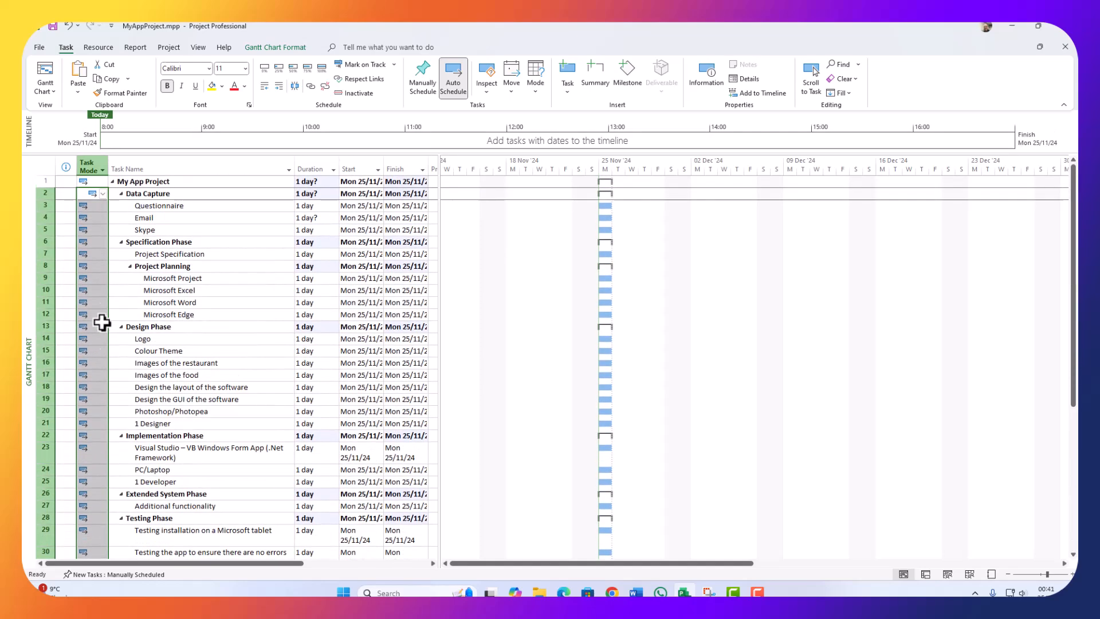
pyautogui.click(95, 216)
pyautogui.click(103, 217)
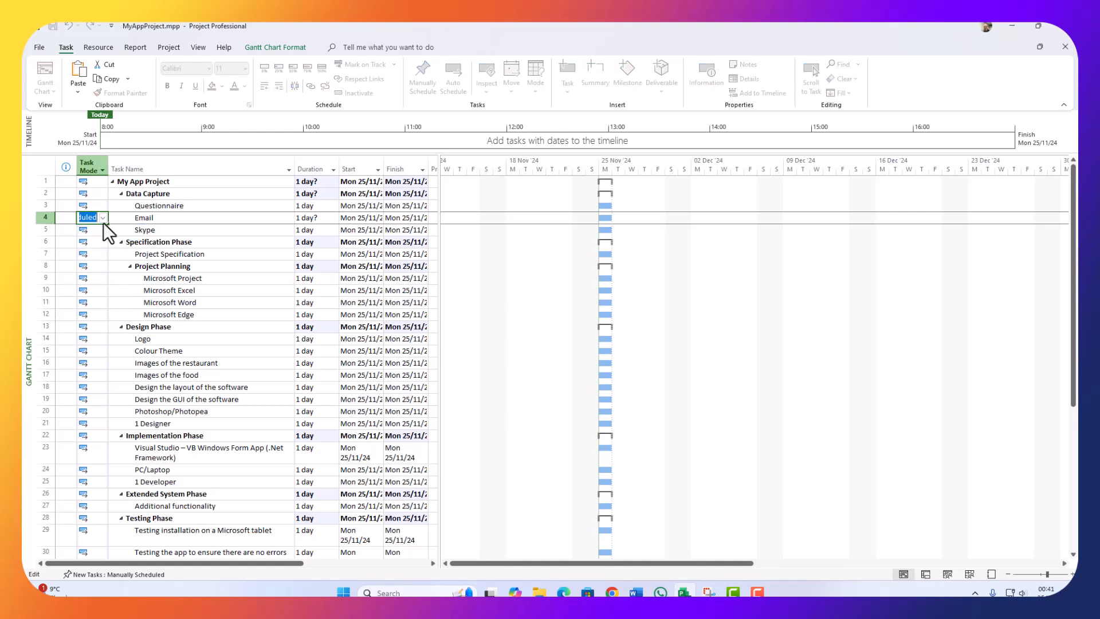
pyautogui.click(121, 195)
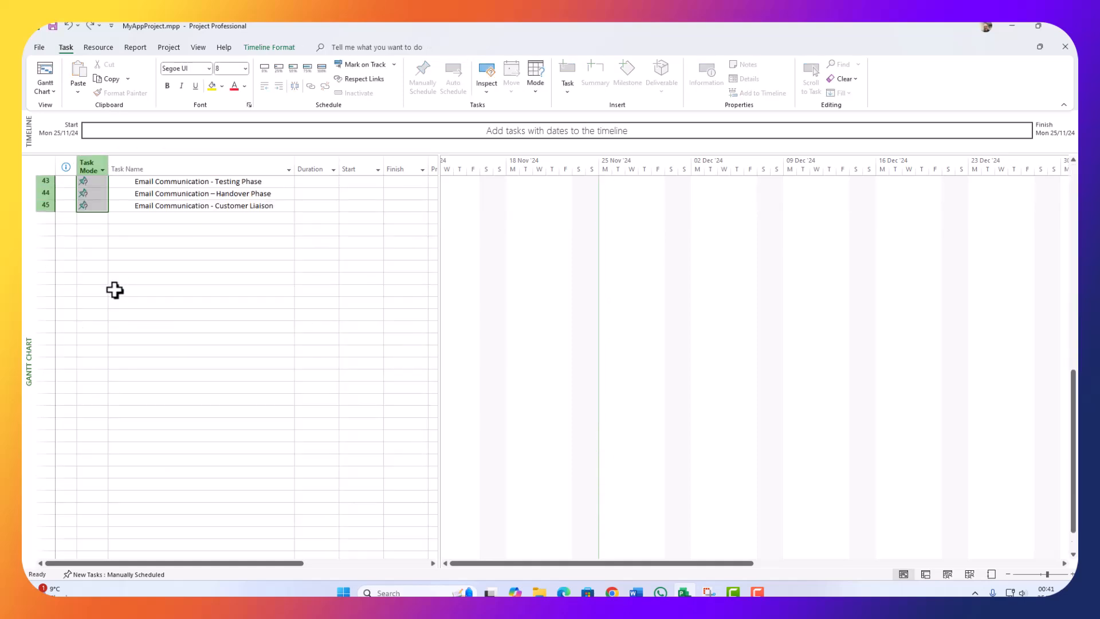
pyautogui.scroll(14, 115, 309)
pyautogui.scroll(1, 122, 330)
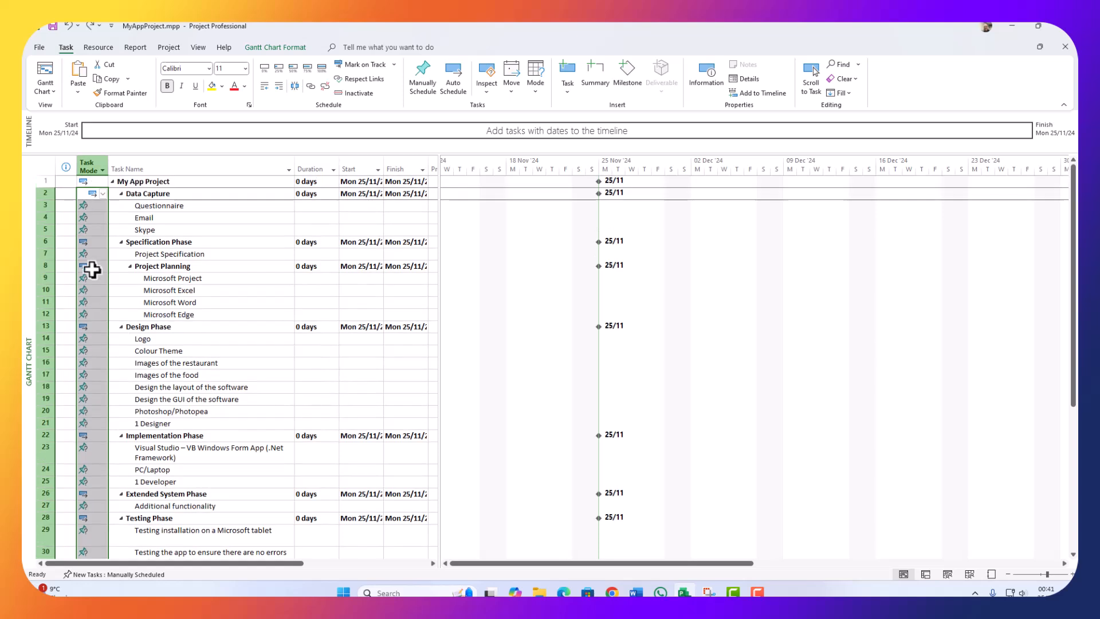
pyautogui.click(91, 240)
pyautogui.click(105, 197)
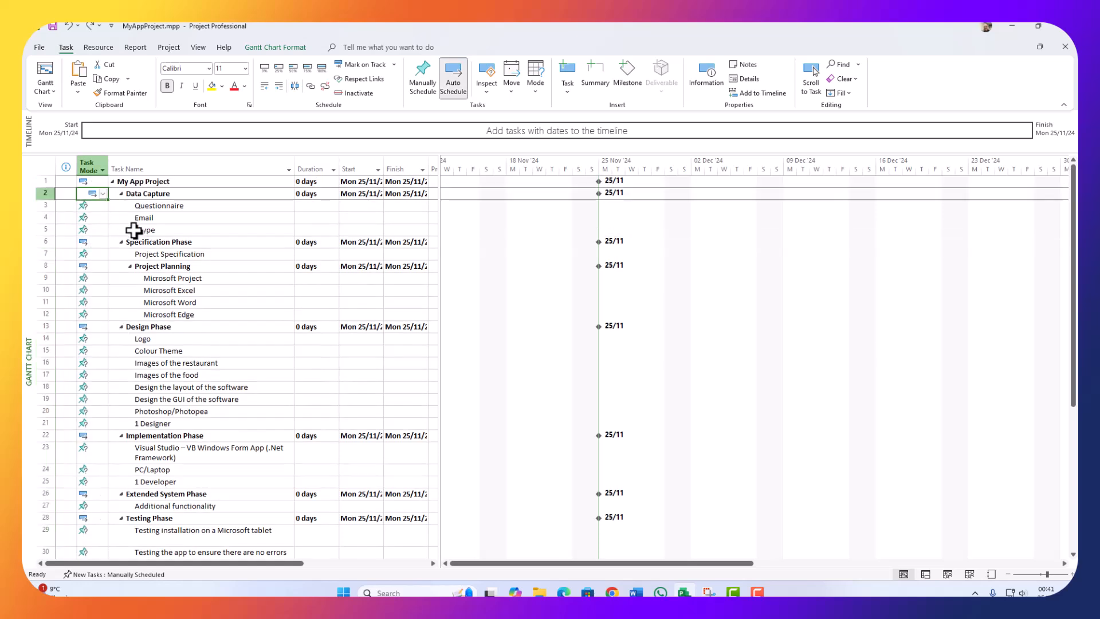
pyautogui.click(134, 239)
pyautogui.click(92, 194)
# Step: Fill Auto Scheduled down through every task and confirm Skype and Microsoft Project use it
pyautogui.moveTo(110, 200); pyautogui.dragTo(118, 224)
pyautogui.scroll(14, 111, 302)
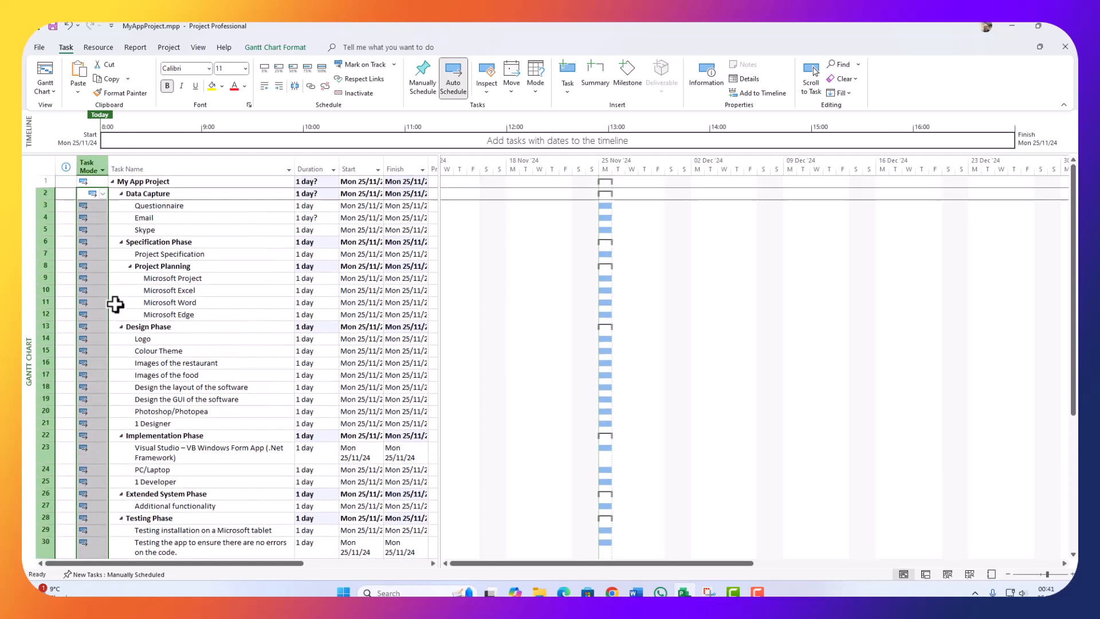
pyautogui.click(91, 228)
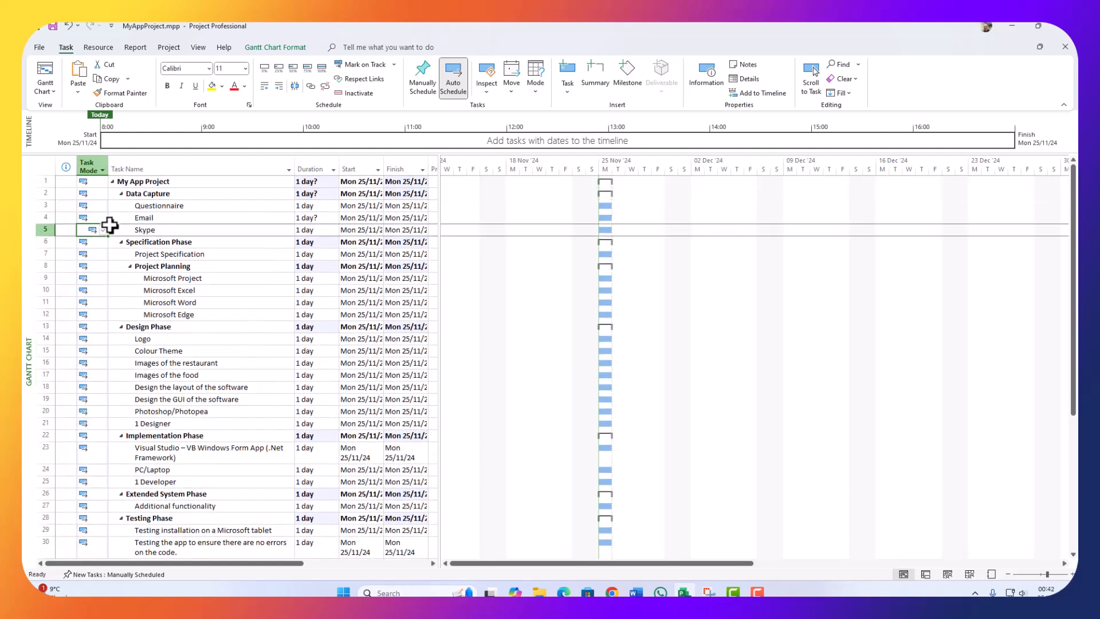
pyautogui.click(103, 230)
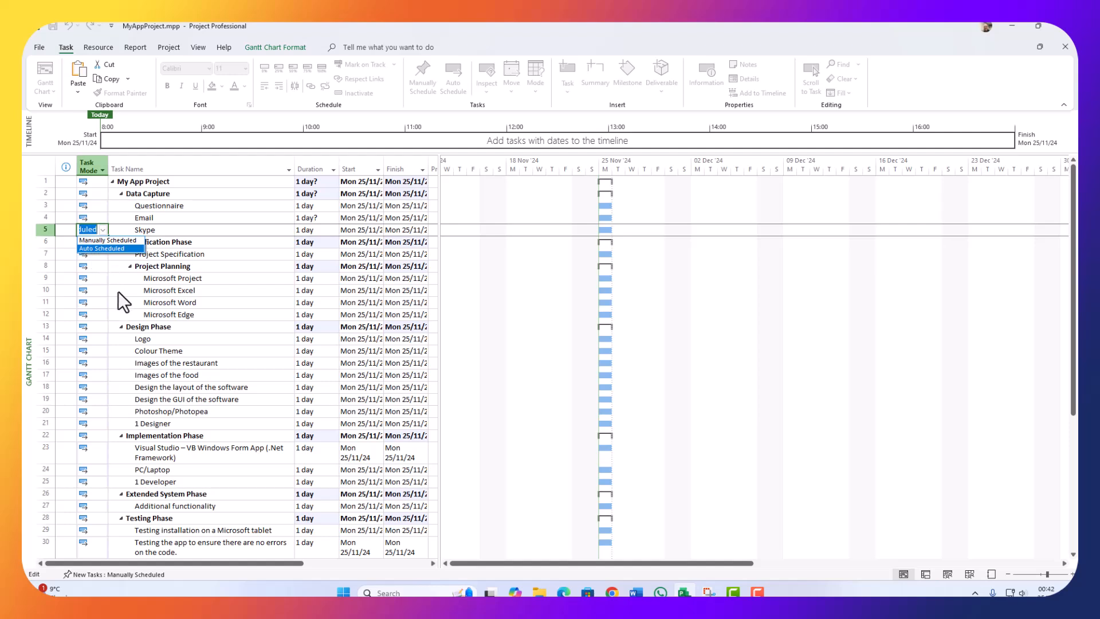
pyautogui.click(105, 248)
pyautogui.click(103, 278)
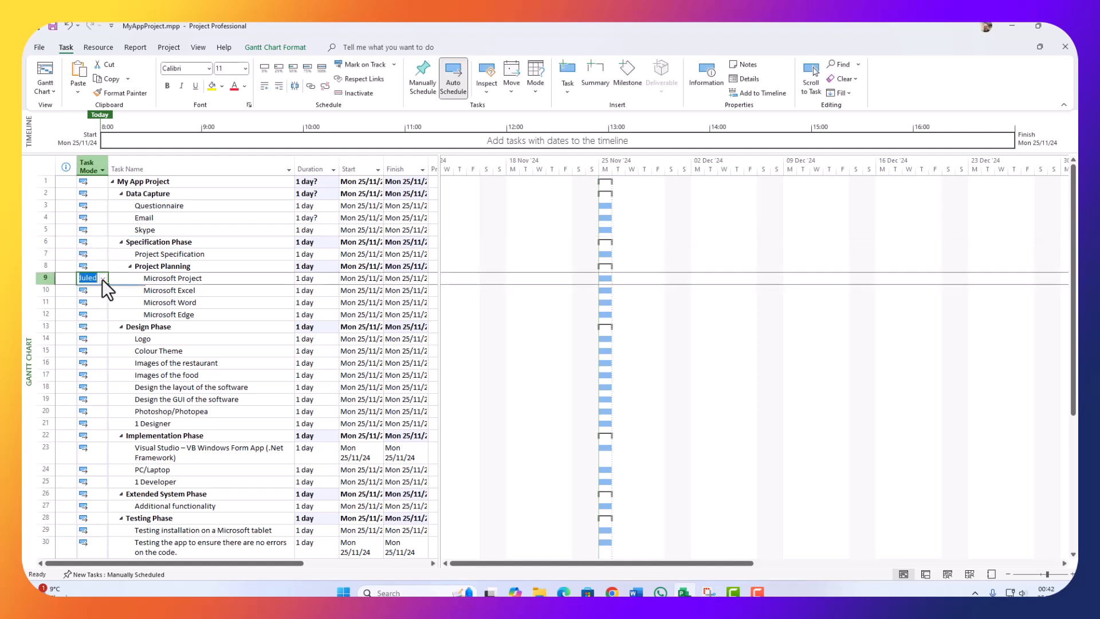
pyautogui.click(102, 280)
pyautogui.click(96, 298)
pyautogui.click(150, 400)
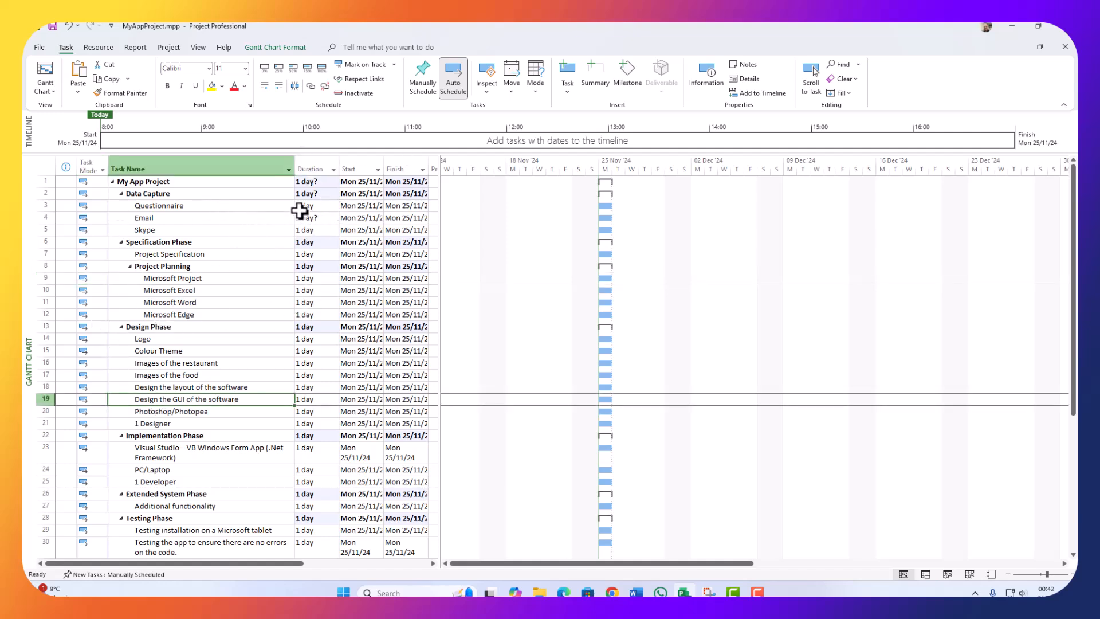
# Step: Set the Questionnaire task's duration to 3 hrs
pyautogui.click(158, 209)
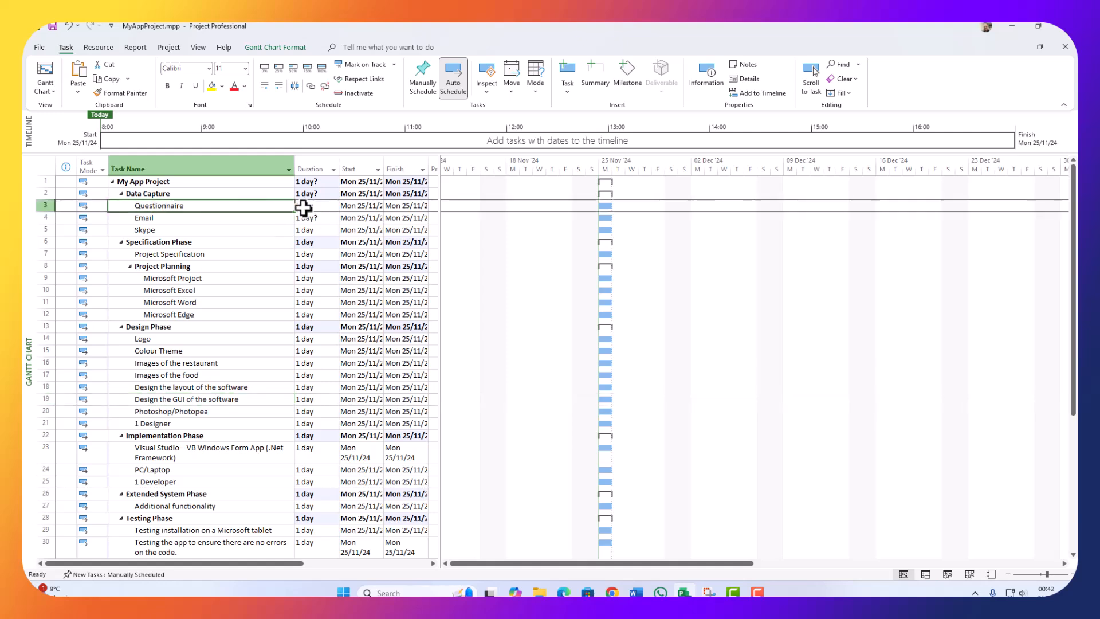
pyautogui.click(302, 207)
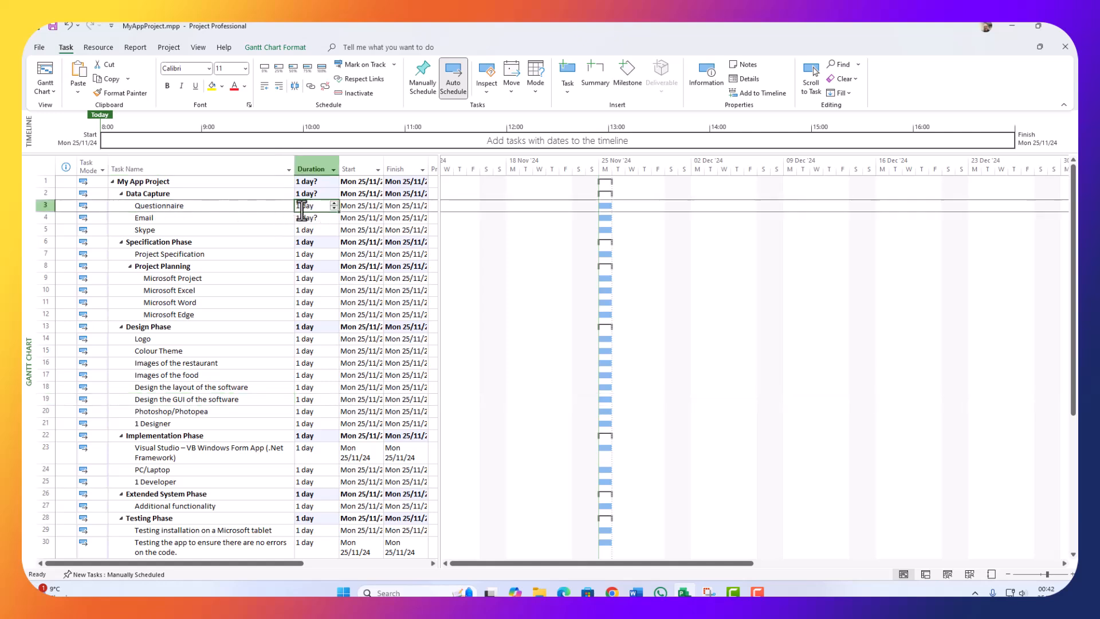
pyautogui.moveTo(292, 203)
pyautogui.mouseDown()
pyautogui.moveTo(312, 207)
pyautogui.moveTo(282, 207)
pyautogui.mouseUp()
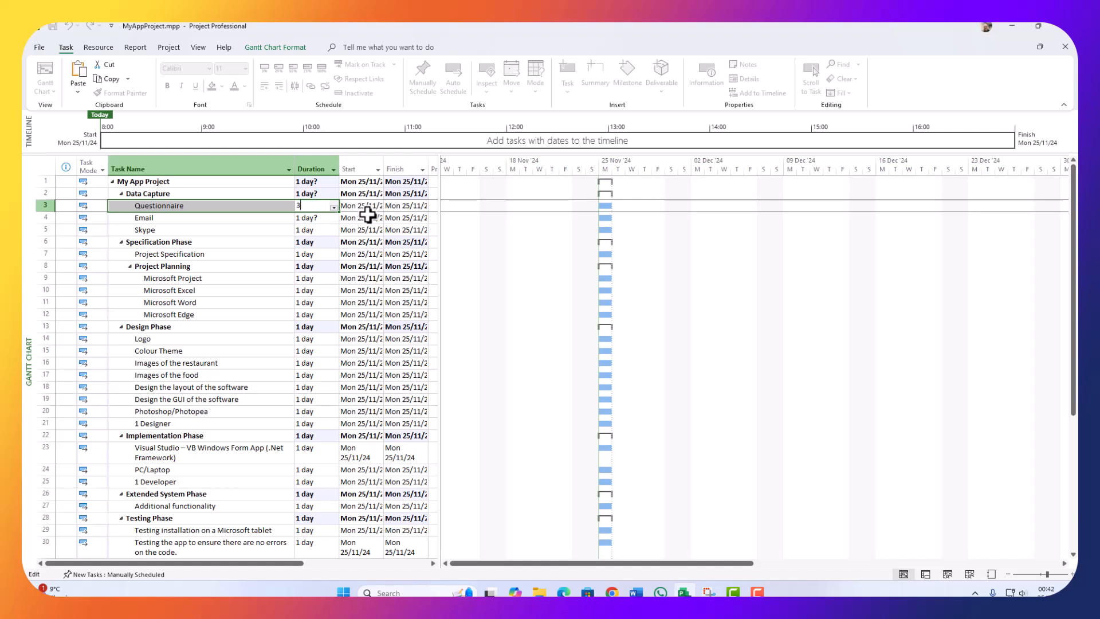
pyautogui.write('3hour')
pyautogui.press('Return')
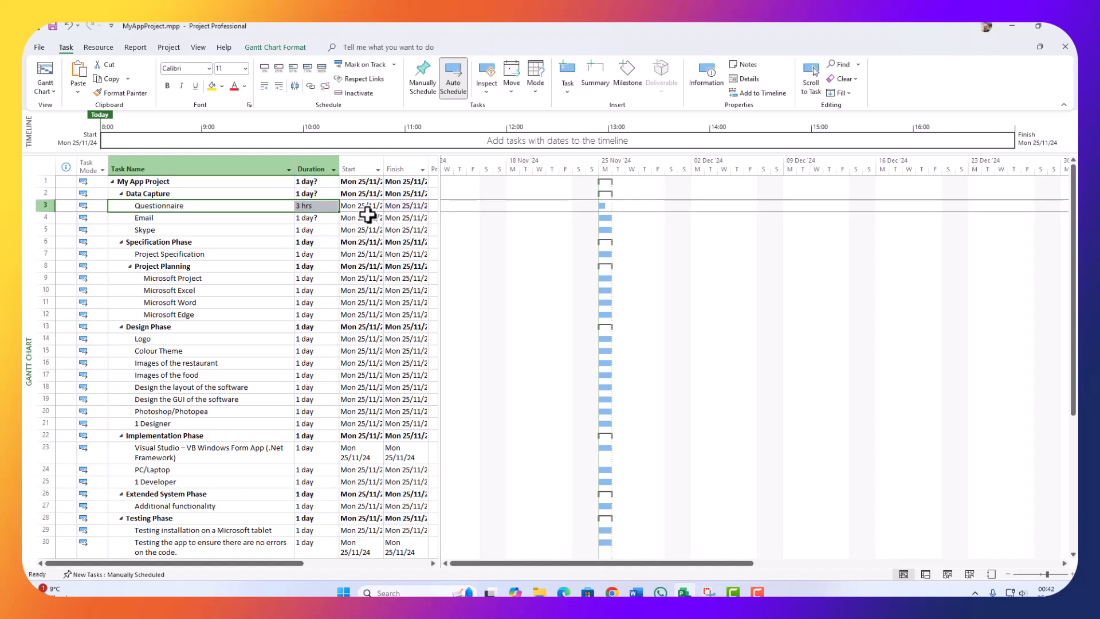
# Step: Shorten Email's duration to 30 mins and Skype's to 3 hrs
pyautogui.doubleClick(311, 218)
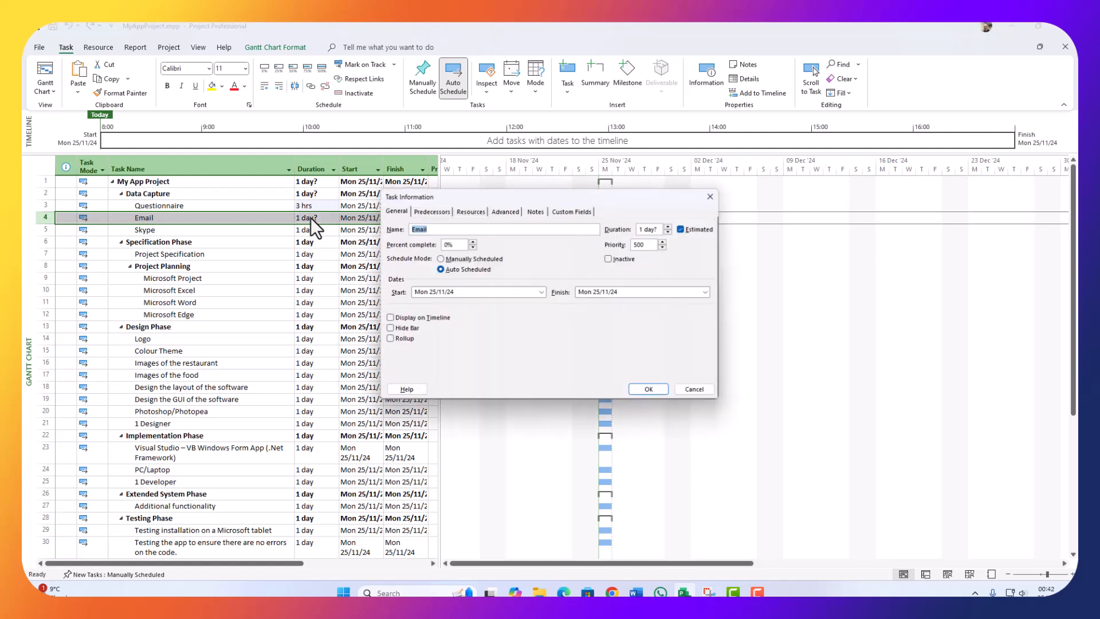
pyautogui.click(711, 196)
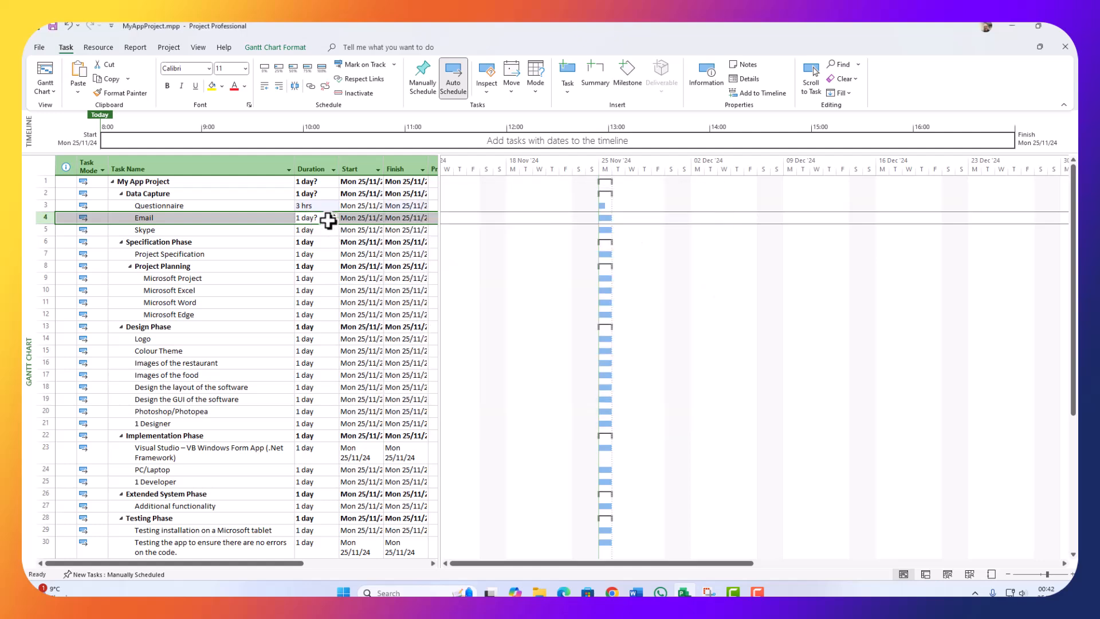
pyautogui.click(317, 217)
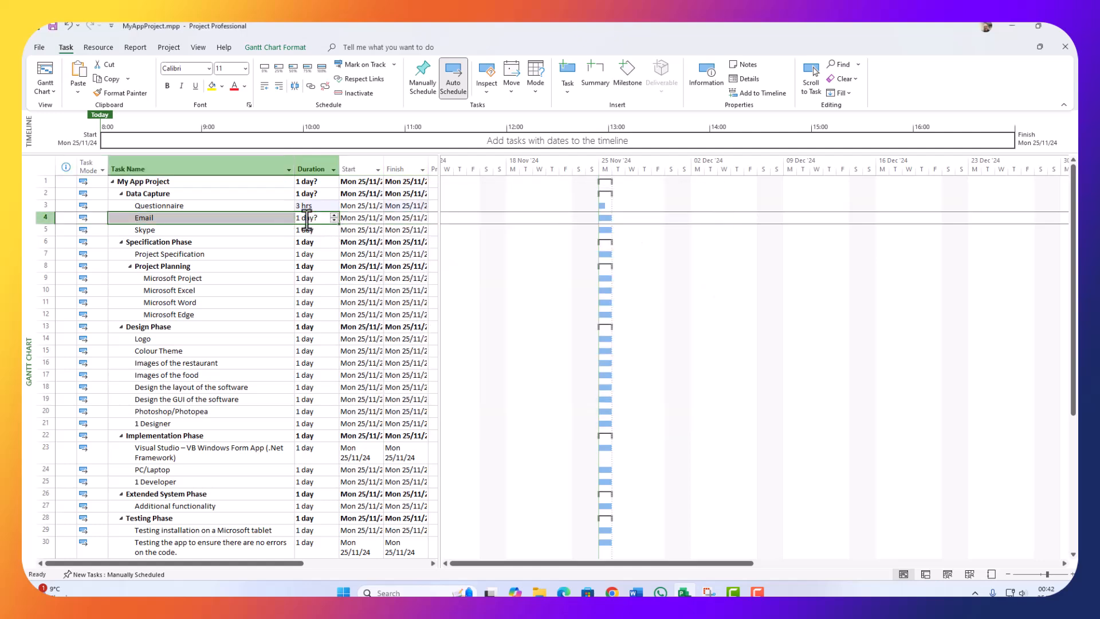
pyautogui.click(316, 217)
pyautogui.press('BackSpace')
pyautogui.moveTo(320, 218); pyautogui.dragTo(281, 216)
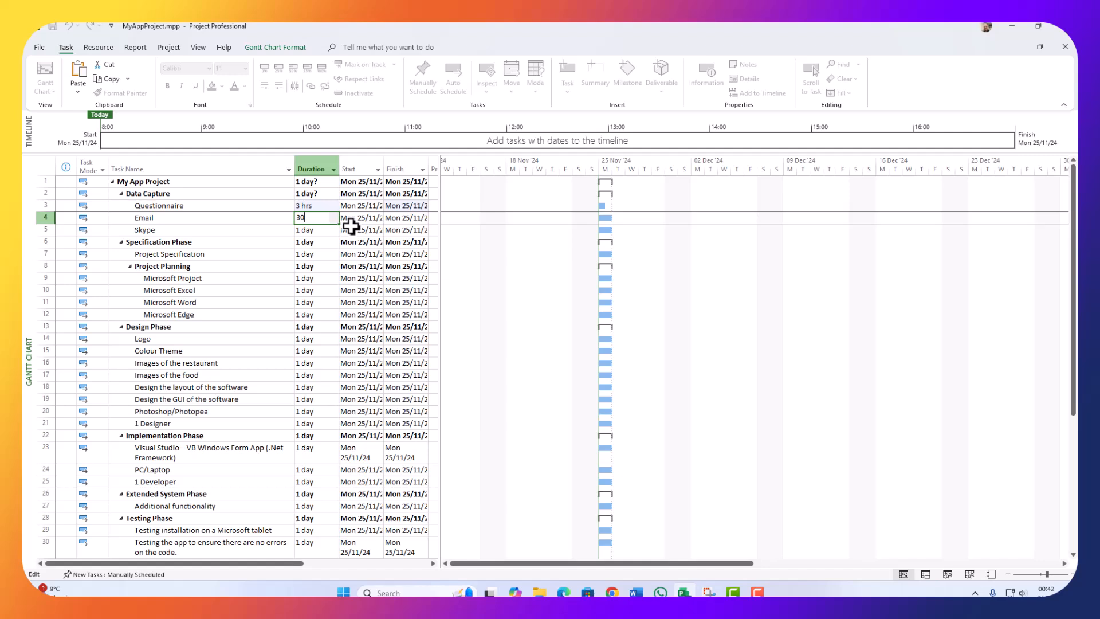
pyautogui.press('Return')
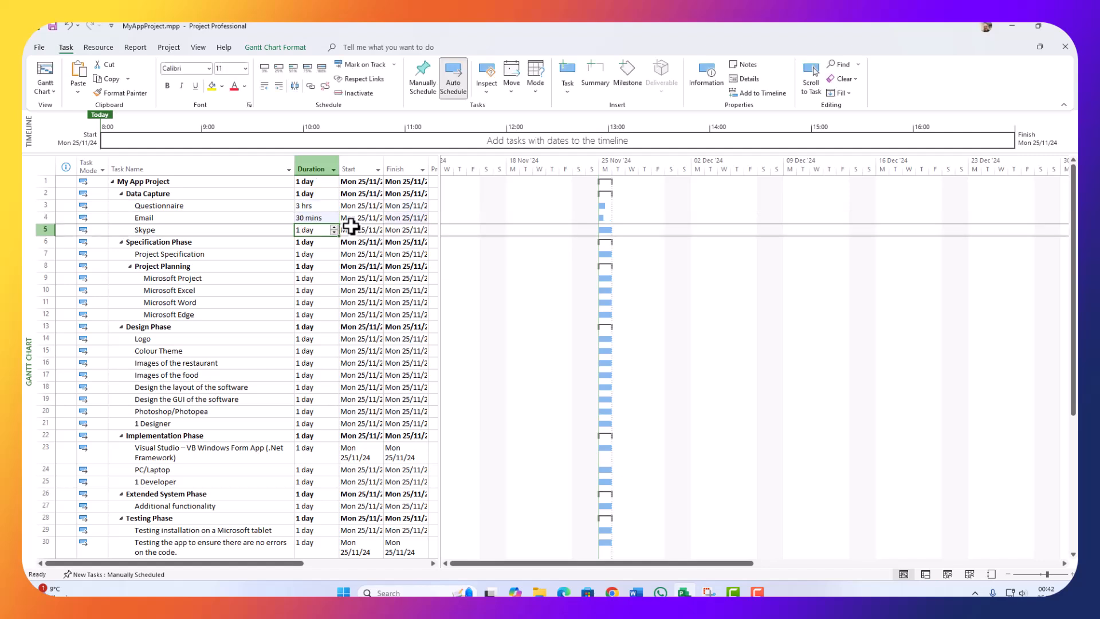
pyautogui.click(302, 231)
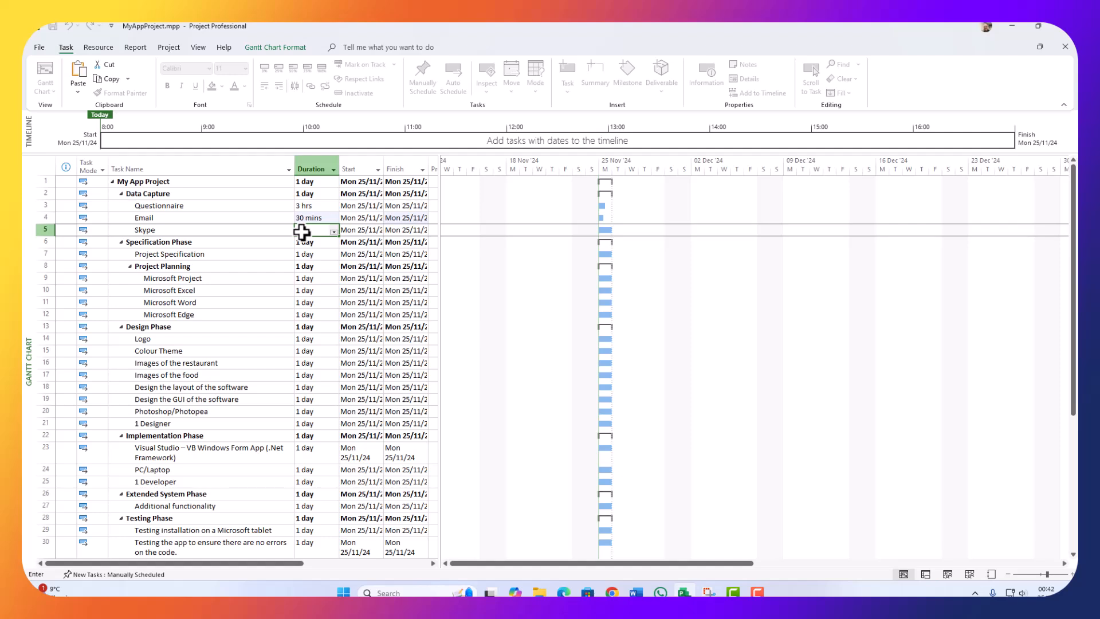
pyautogui.press('Return')
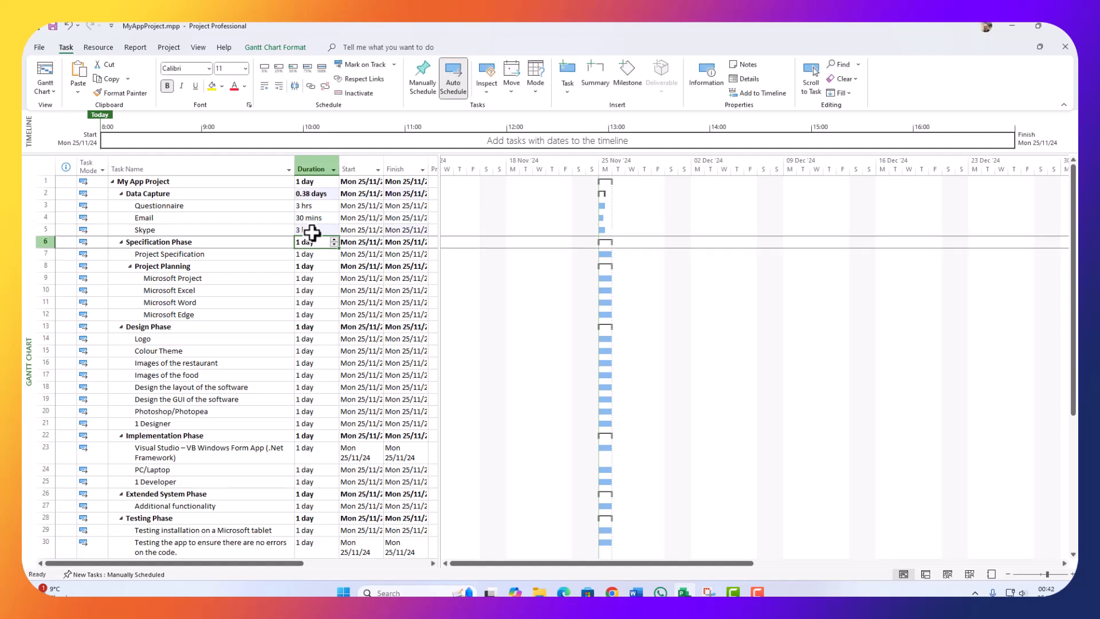
# Step: Raise Project Specification's duration to 5 days with the duration spinner
pyautogui.click(211, 254)
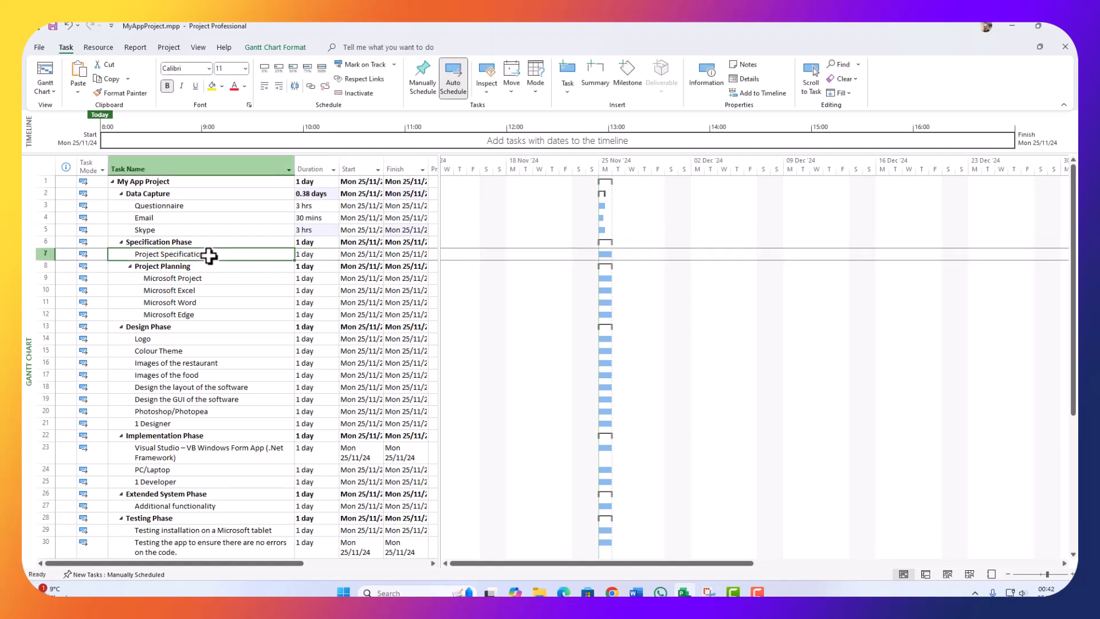
pyautogui.click(308, 256)
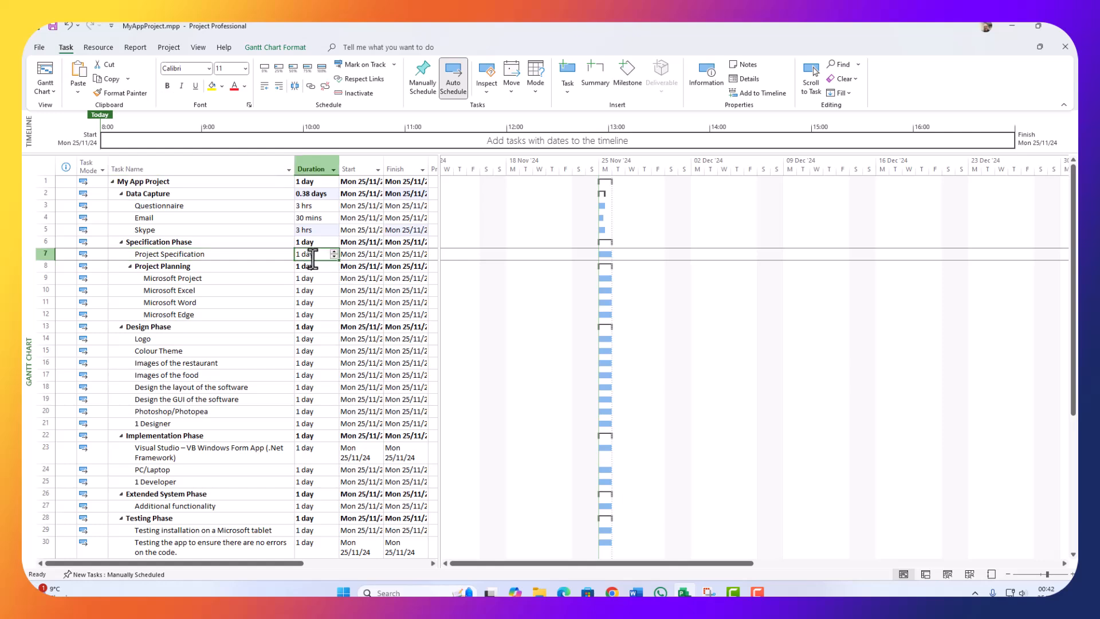
pyautogui.click(333, 251)
pyautogui.click(333, 251)
pyautogui.click(333, 251)
pyautogui.click(328, 254)
pyautogui.click(333, 251)
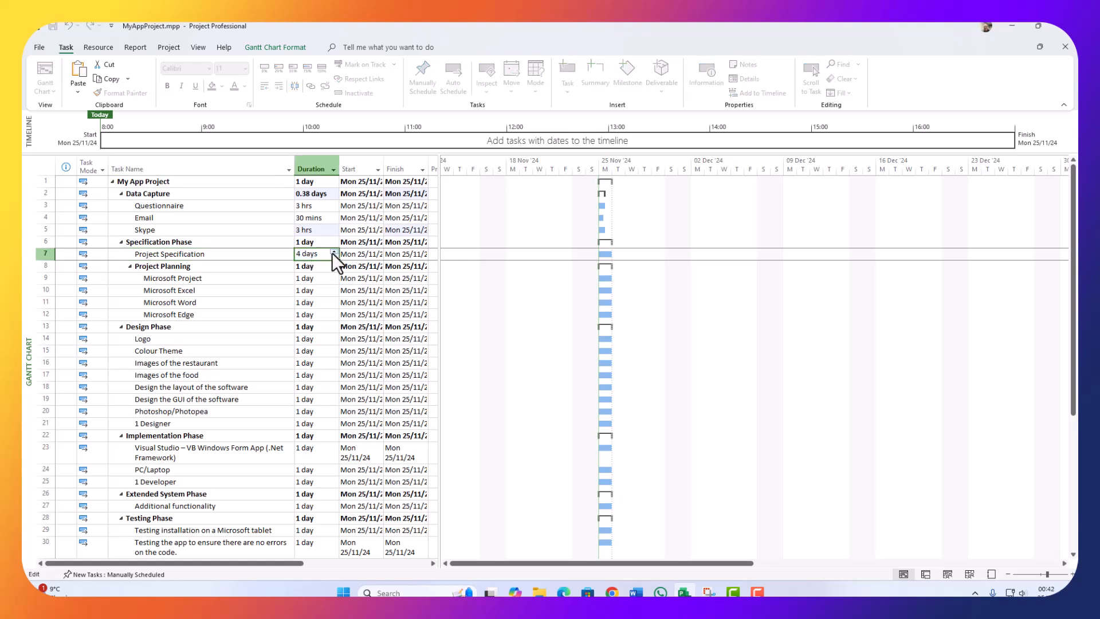
pyautogui.click(306, 278)
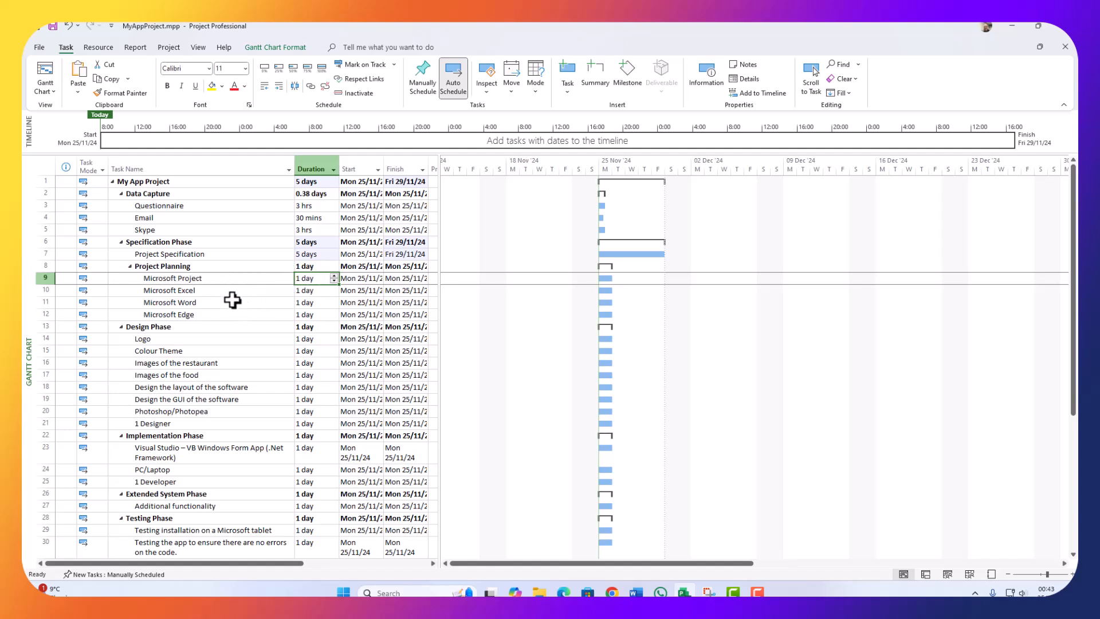
# Step: Set the Microsoft Project, Excel, Word and Edge tasks to 30 mins each
pyautogui.click(320, 281)
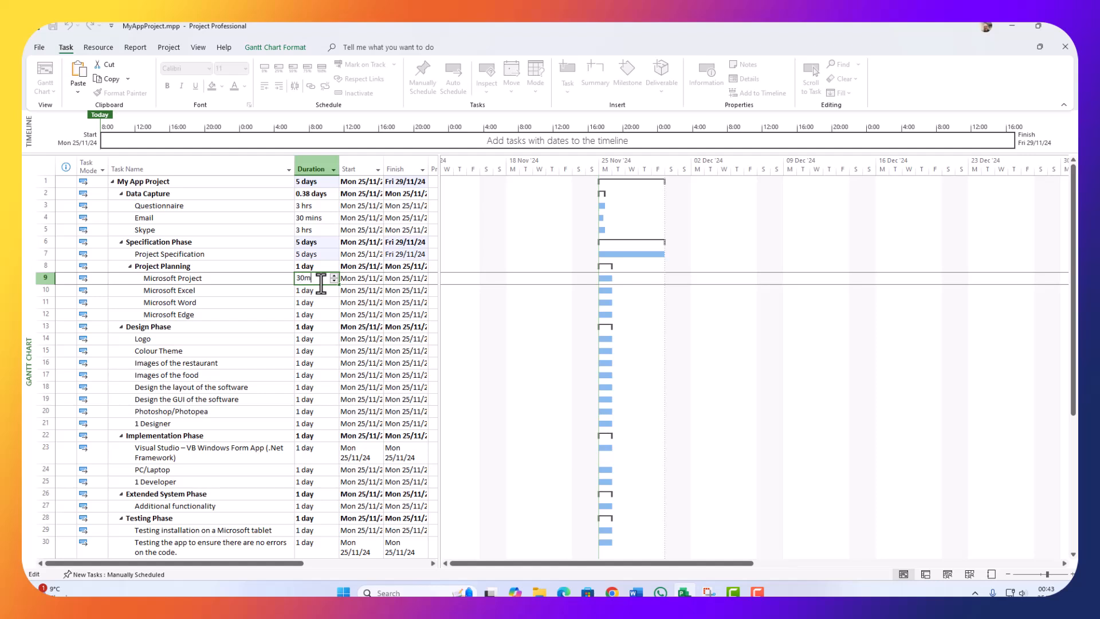
pyautogui.press('Return')
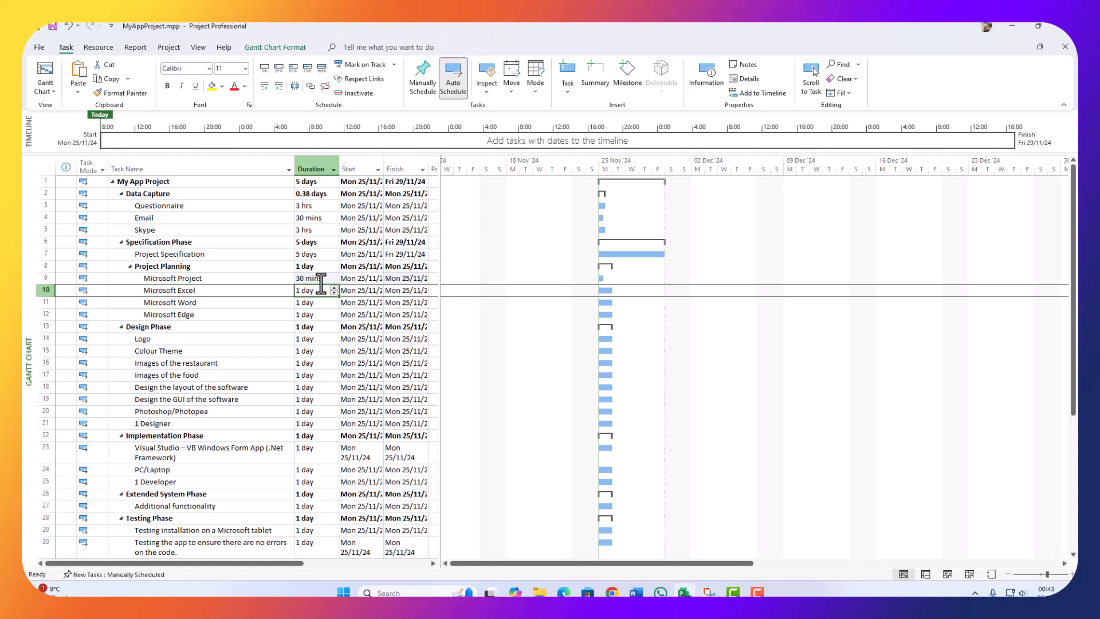
pyautogui.click(331, 279)
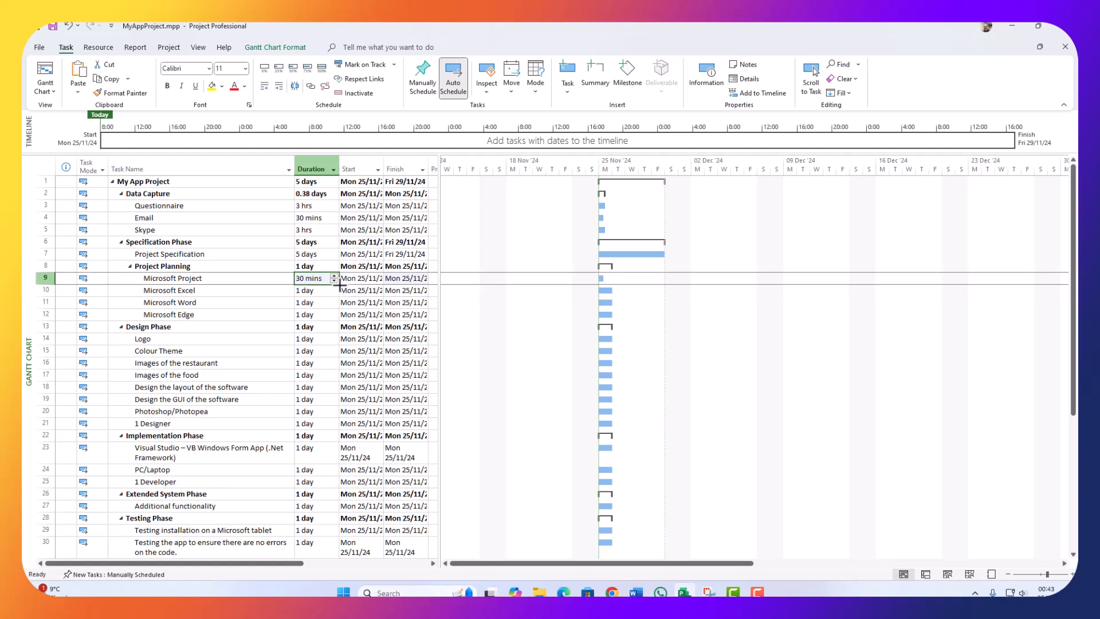
pyautogui.moveTo(339, 284); pyautogui.dragTo(336, 317)
pyautogui.click(312, 293)
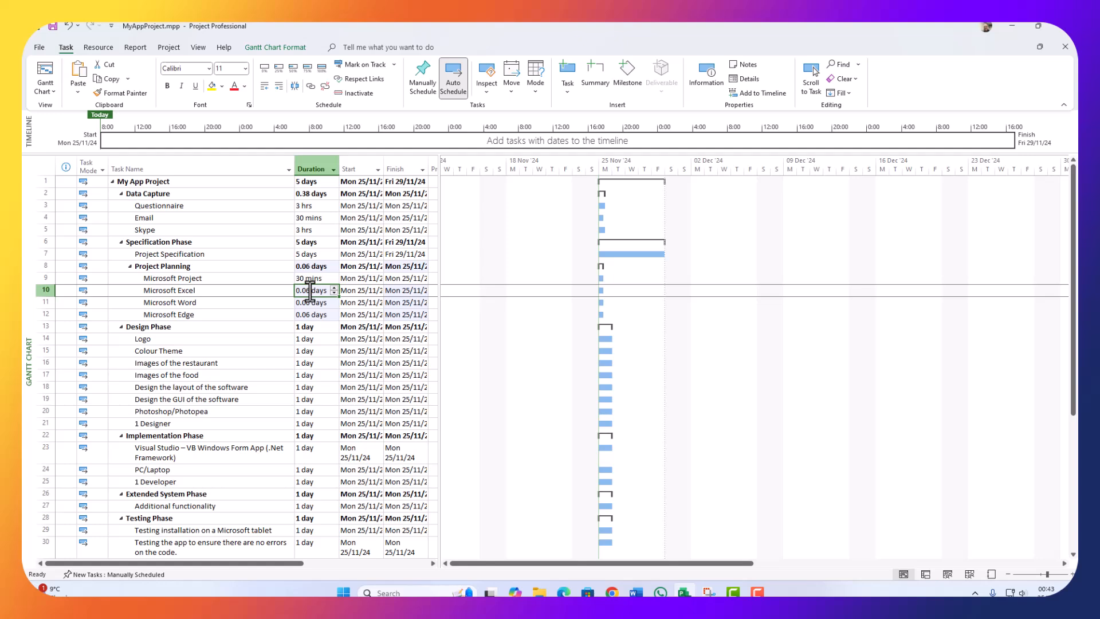
pyautogui.write('30min')
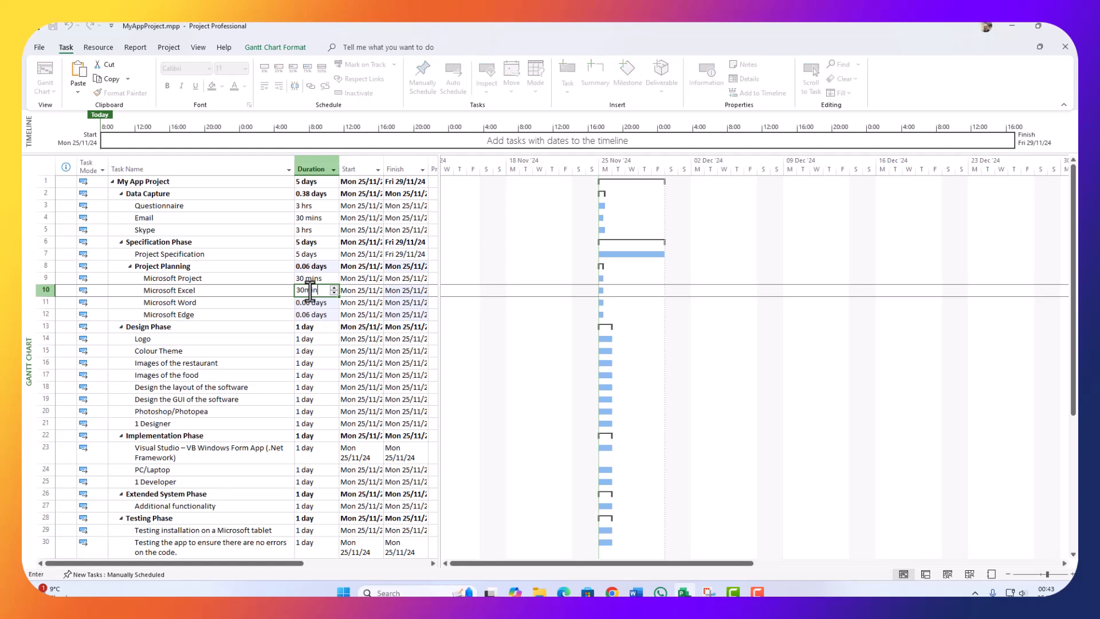
pyautogui.press('Return')
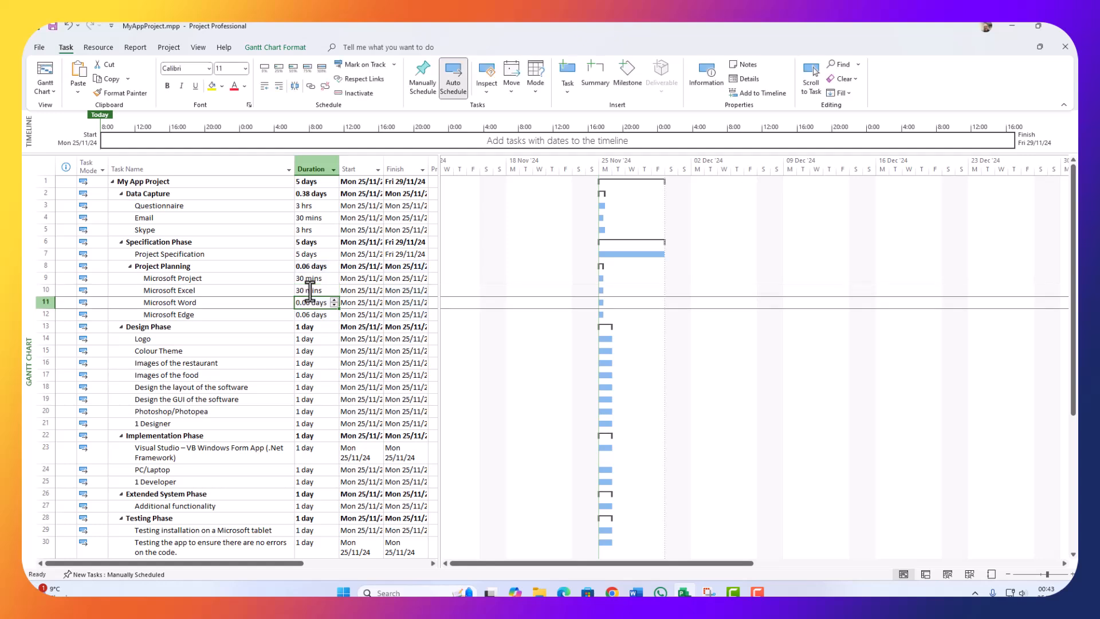
pyautogui.write('30 ')
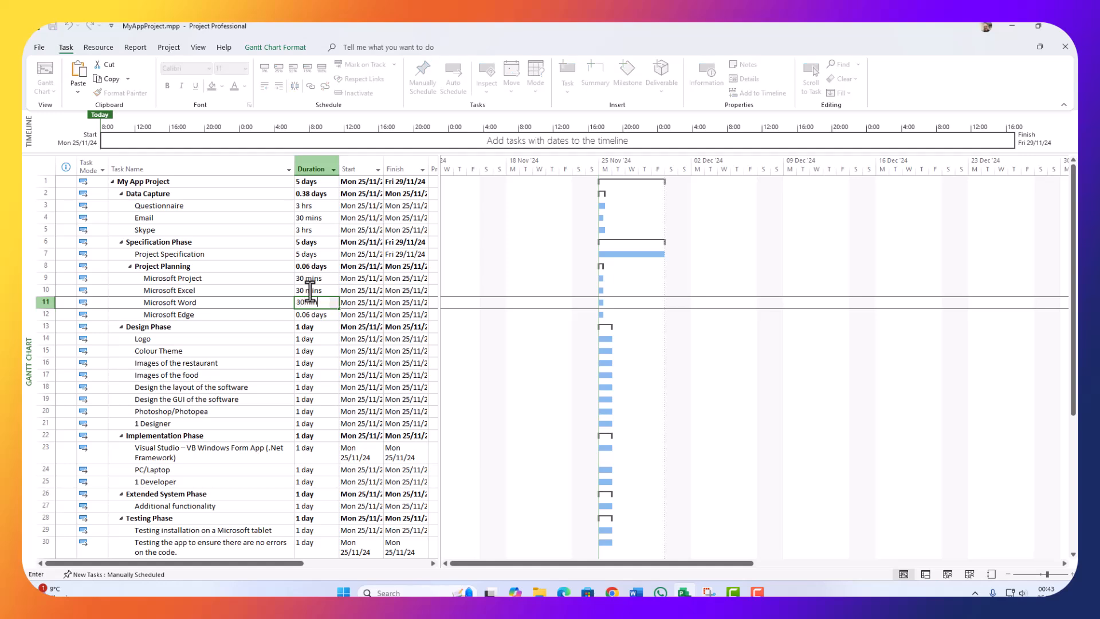
pyautogui.write('min')
pyautogui.press('Return')
pyautogui.write('30')
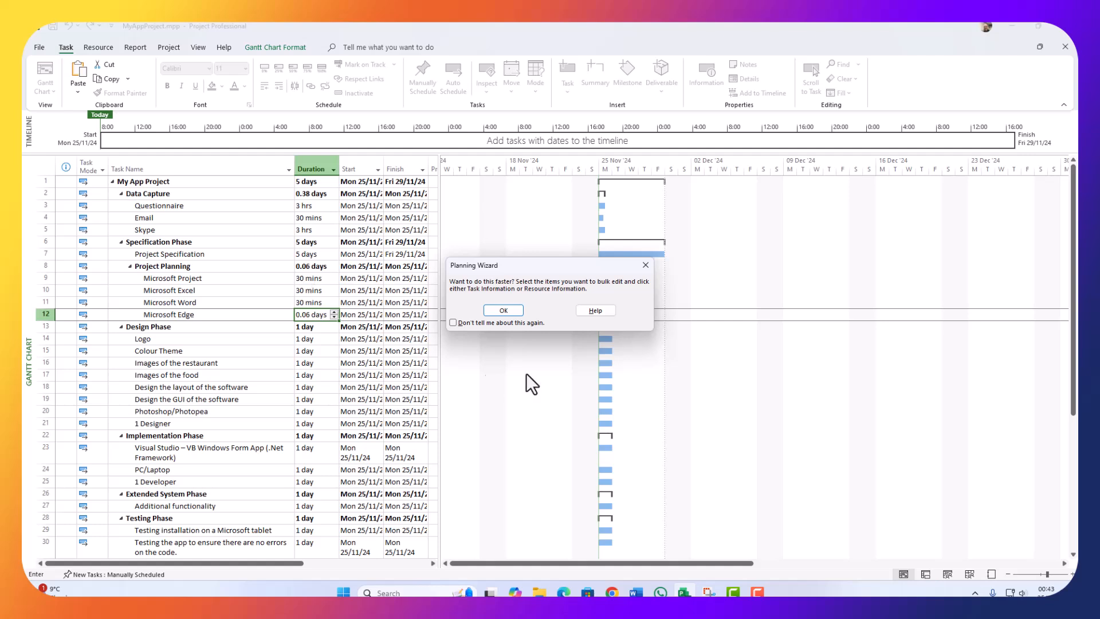
pyautogui.click(502, 310)
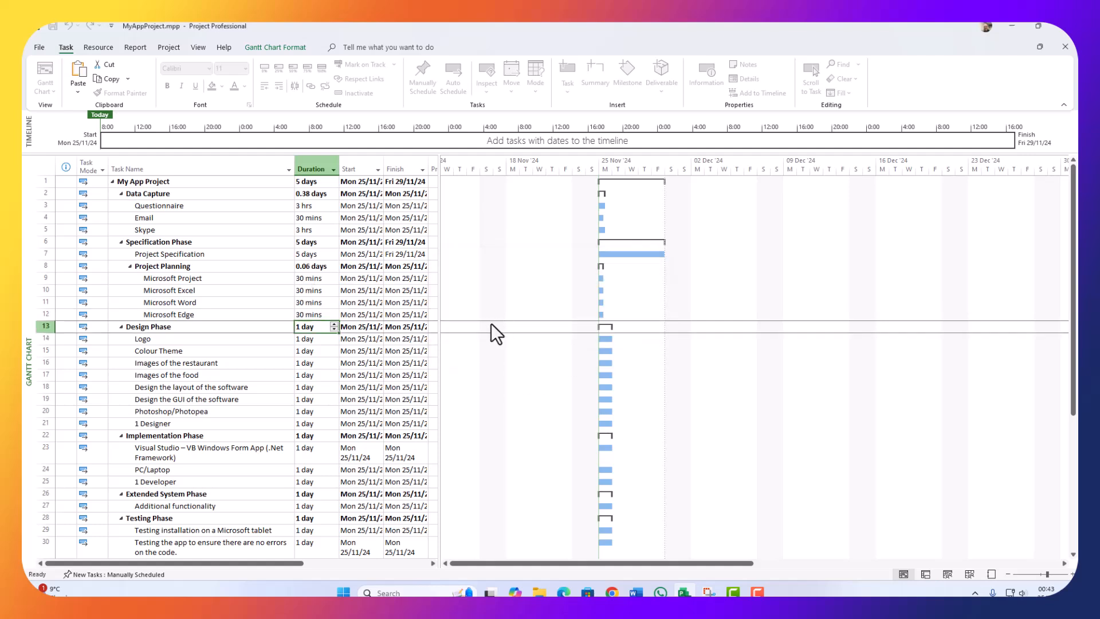
# Step: Set Logo to 3 days, and Colour Theme and Images of the food to 2 days
pyautogui.click(317, 338)
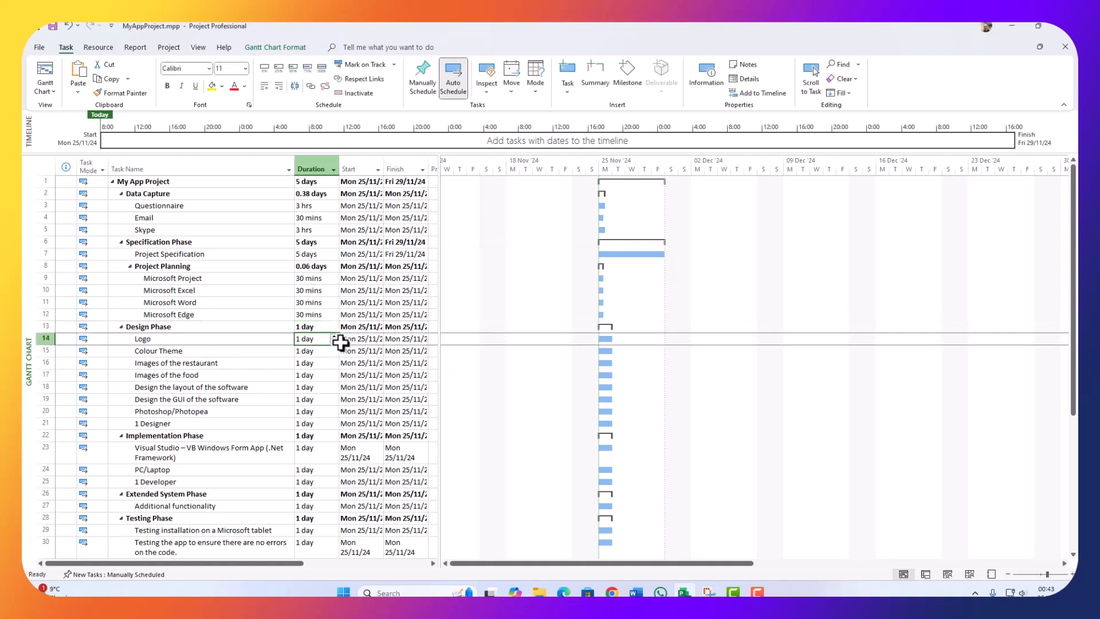
pyautogui.click(333, 336)
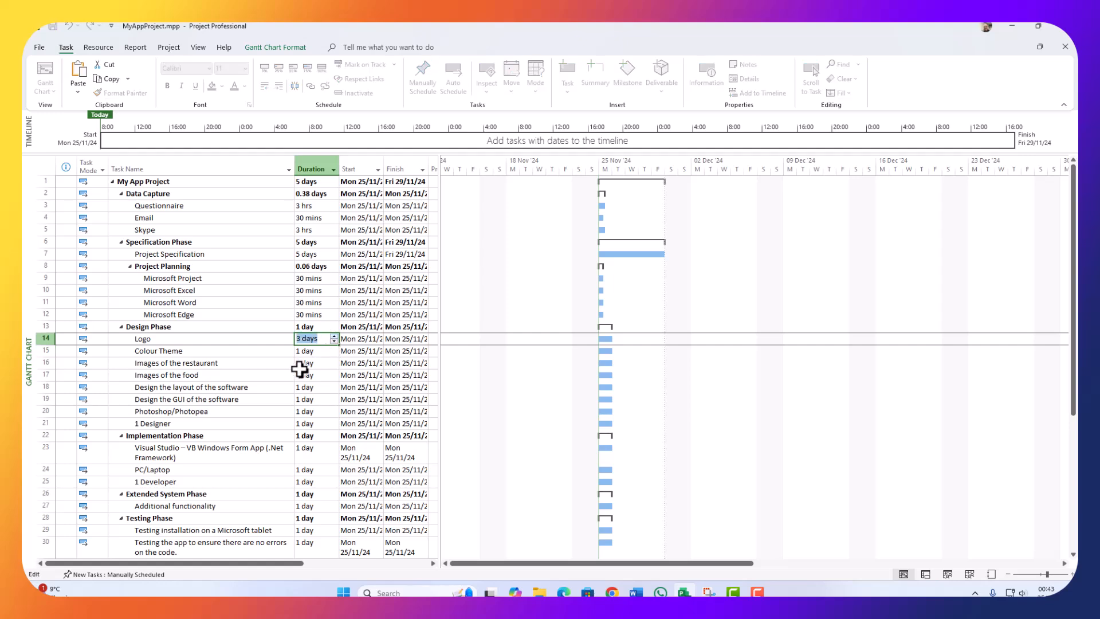
pyautogui.click(314, 351)
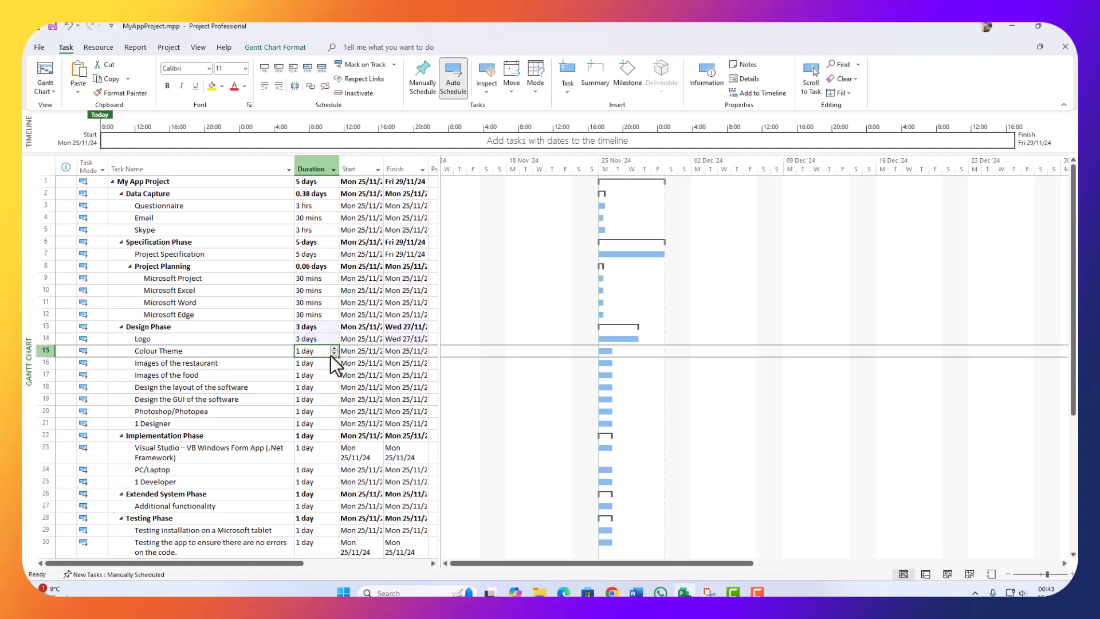
pyautogui.click(332, 347)
pyautogui.click(304, 363)
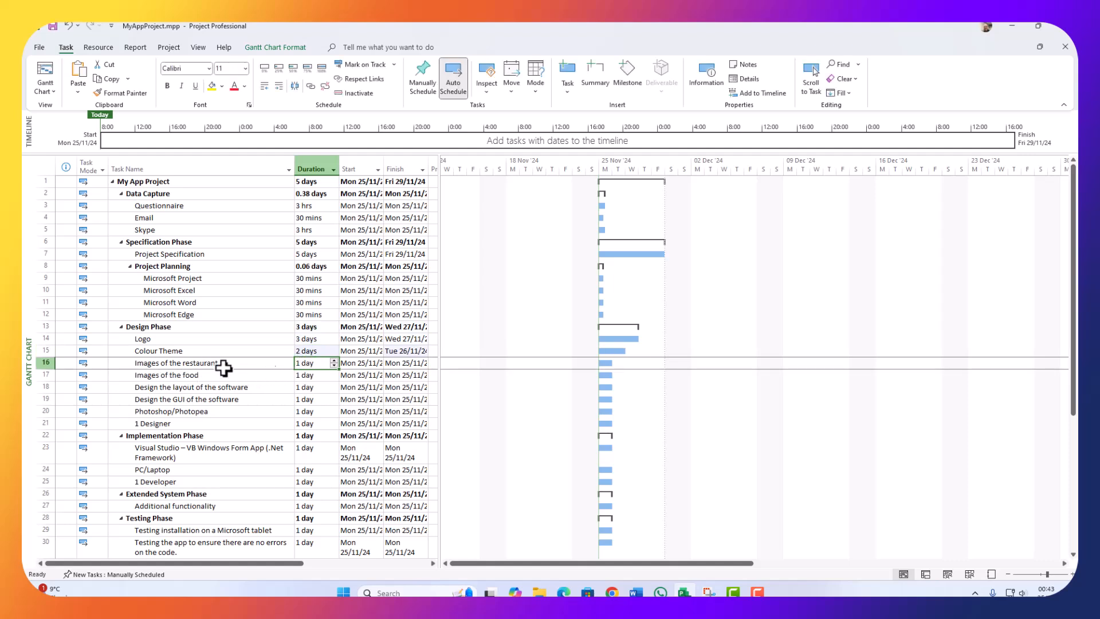
pyautogui.click(302, 376)
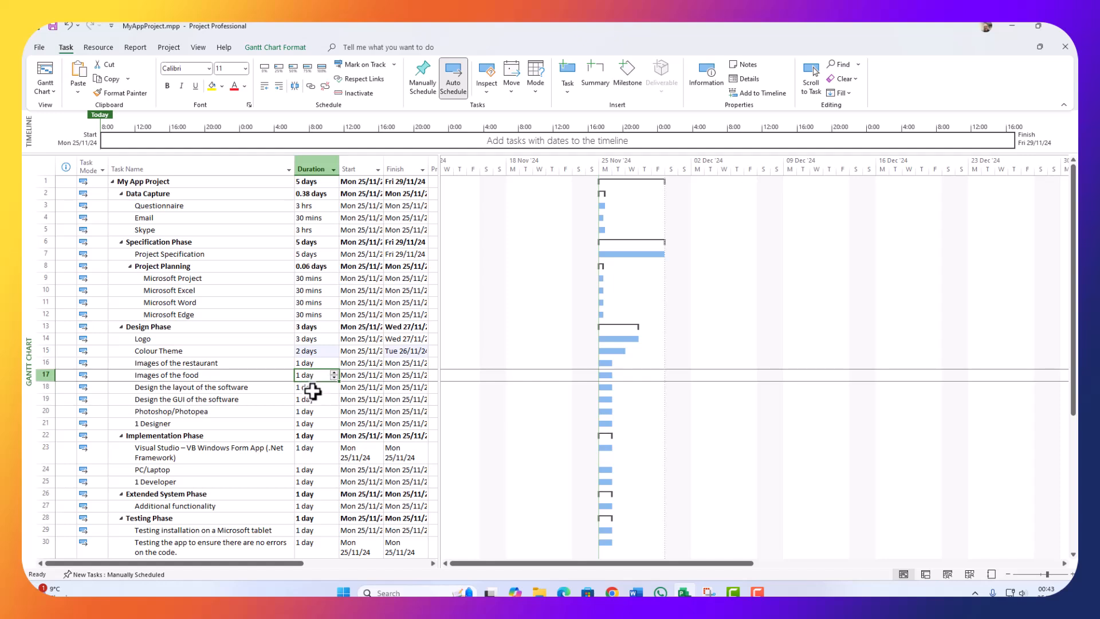
pyautogui.click(333, 372)
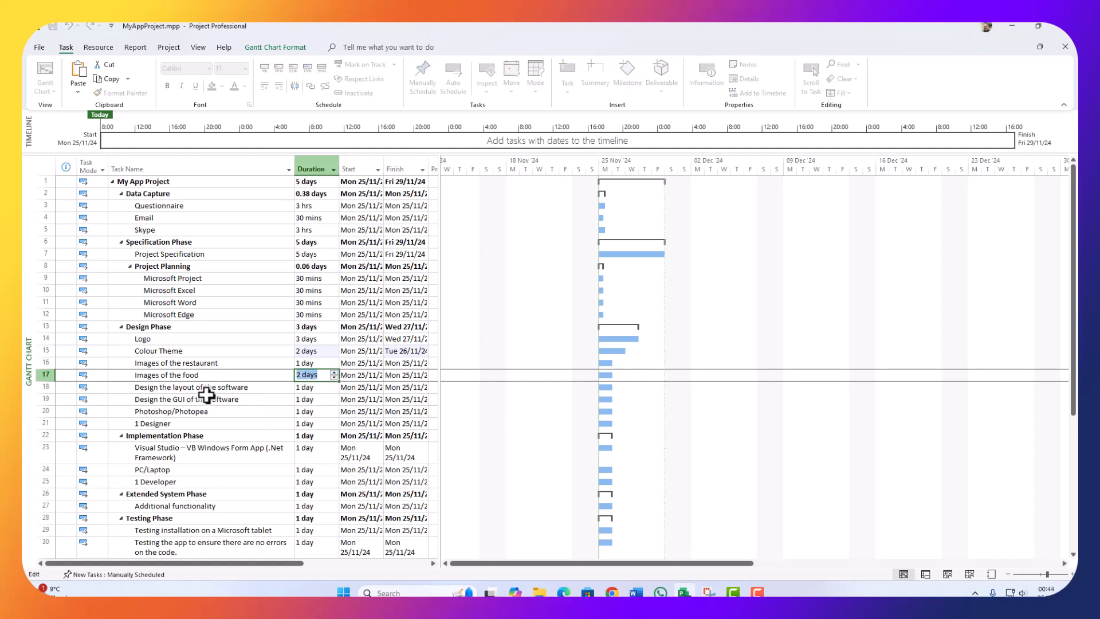
pyautogui.click(228, 388)
# Step: Give the software layout and GUI design tasks 2 days, and Photoshop/Photopea 30 mins
pyautogui.click(315, 392)
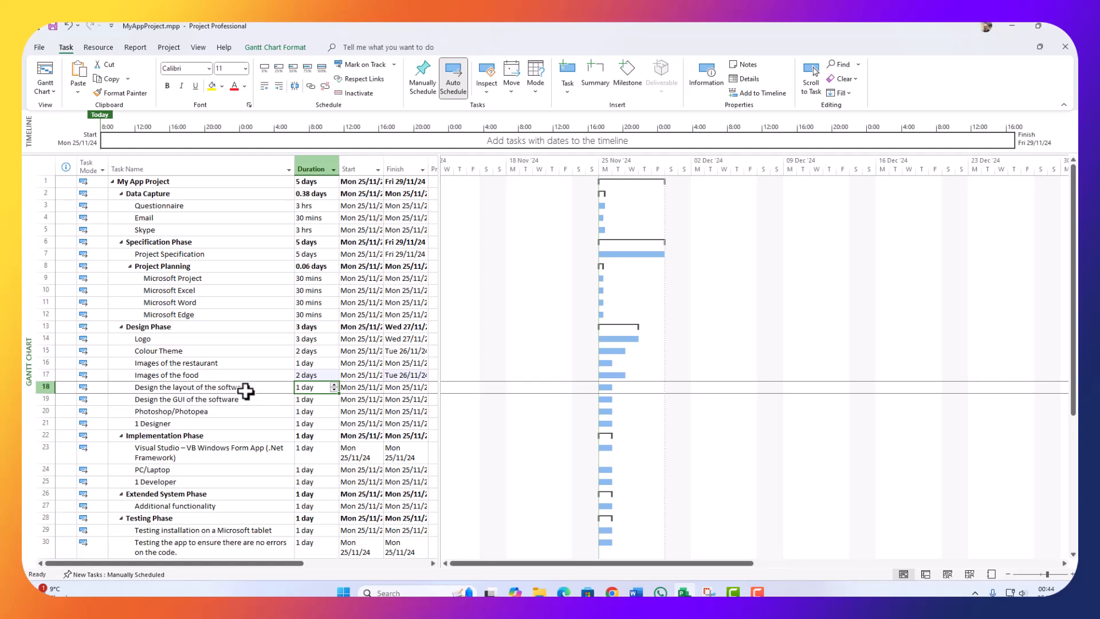
pyautogui.click(334, 384)
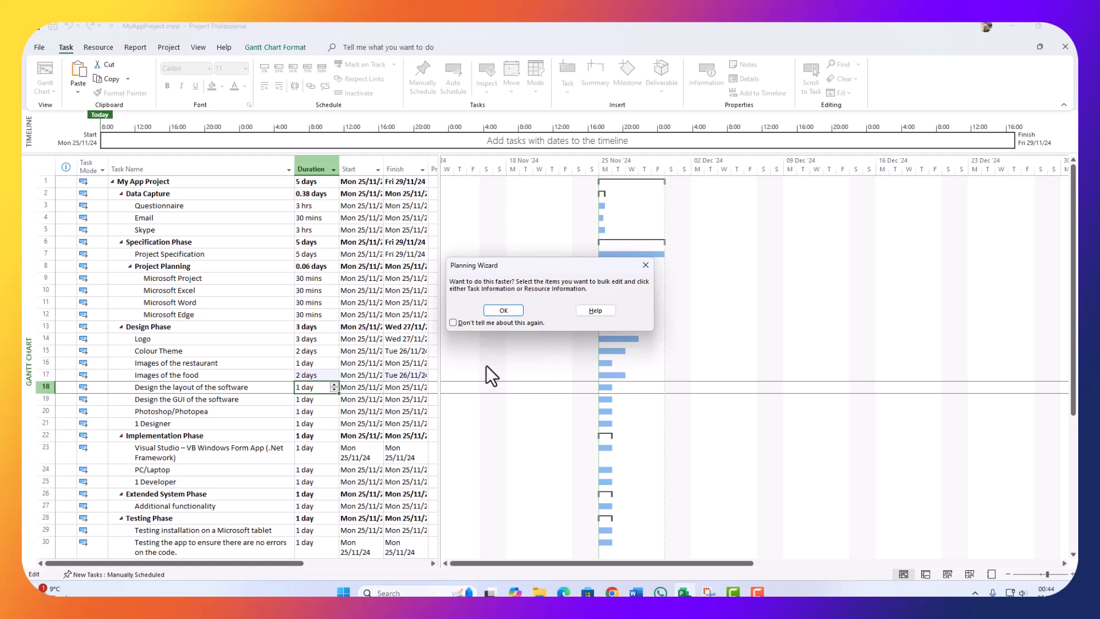
pyautogui.click(504, 310)
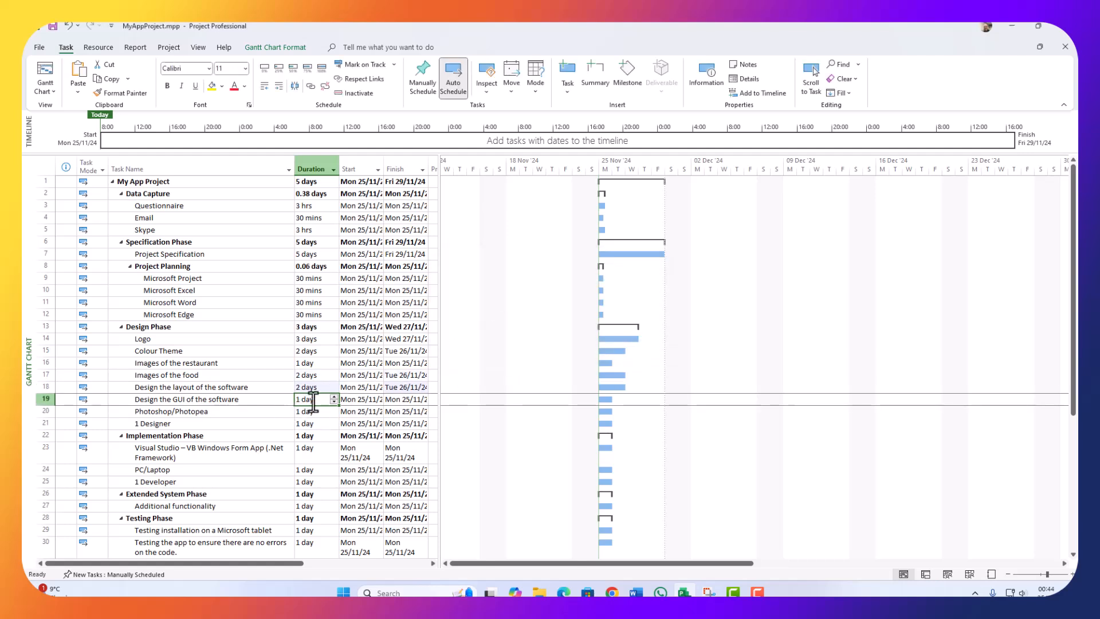
pyautogui.click(325, 401)
pyautogui.click(334, 396)
pyautogui.click(312, 422)
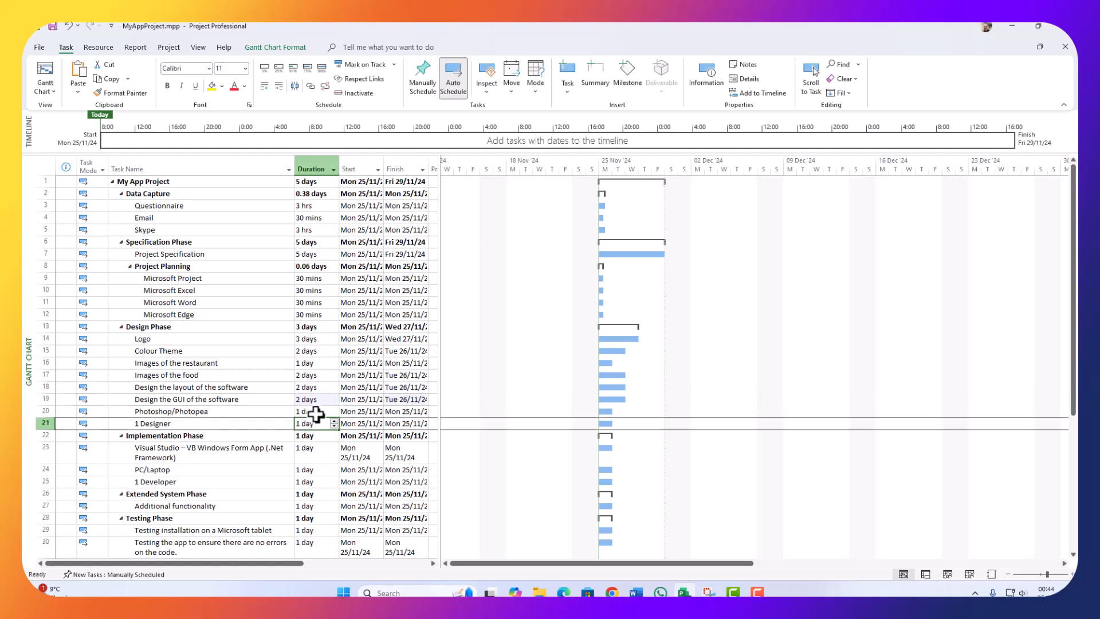
pyautogui.click(316, 412)
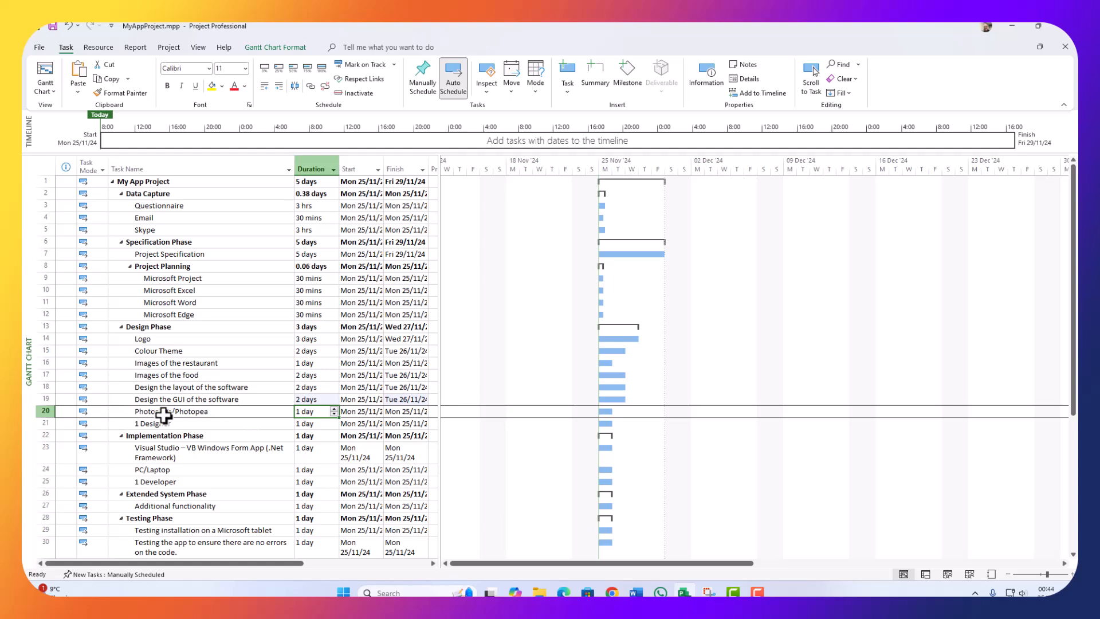
pyautogui.click(318, 412)
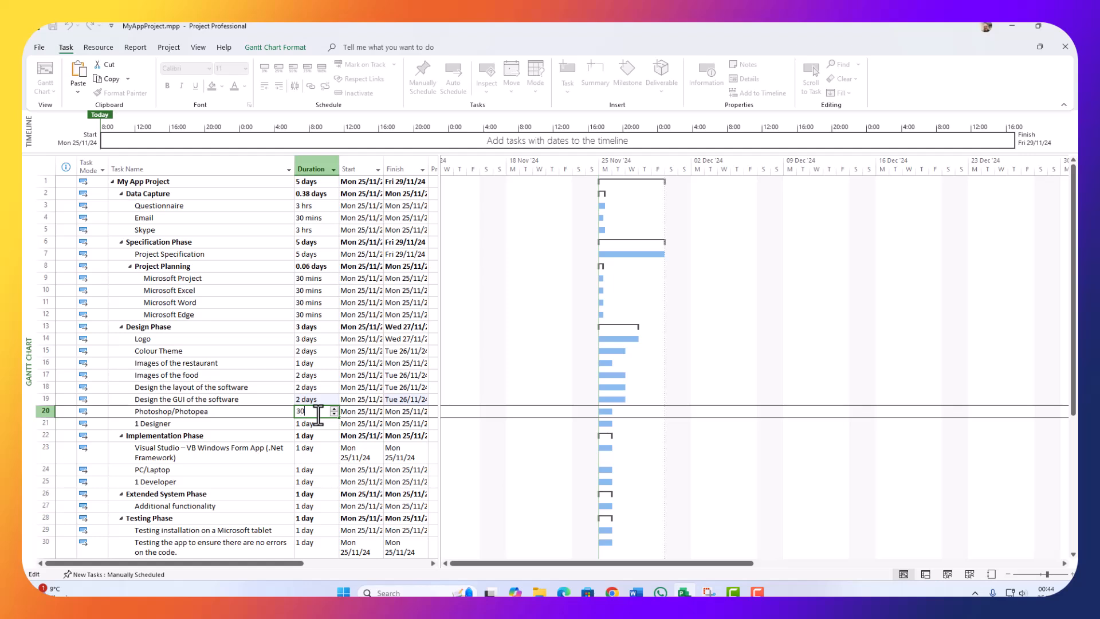
pyautogui.write('30min')
pyautogui.press('Return')
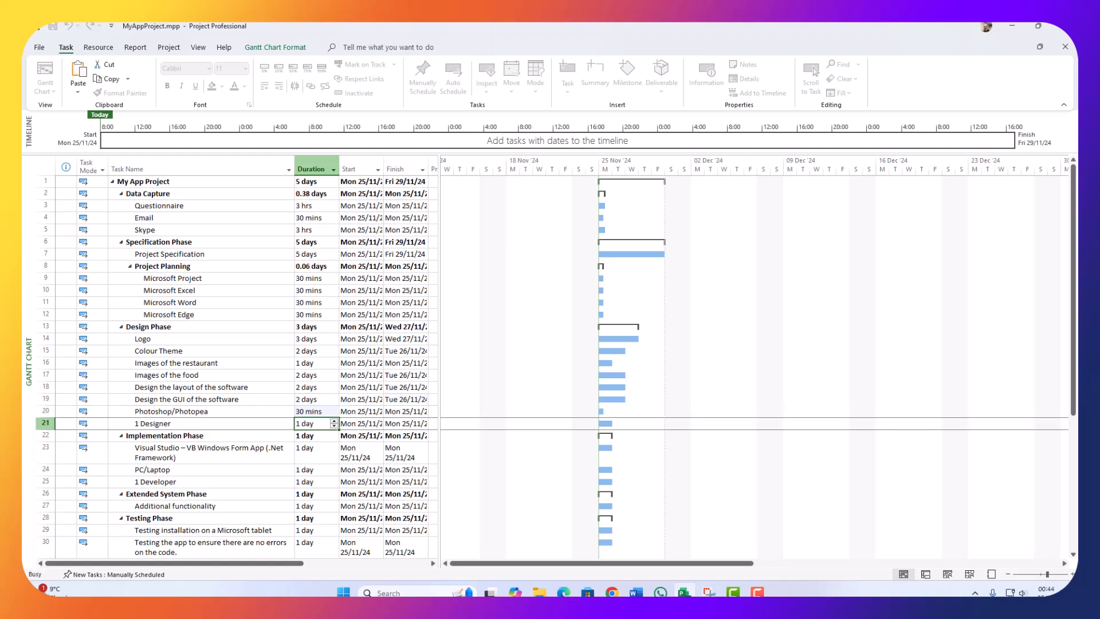
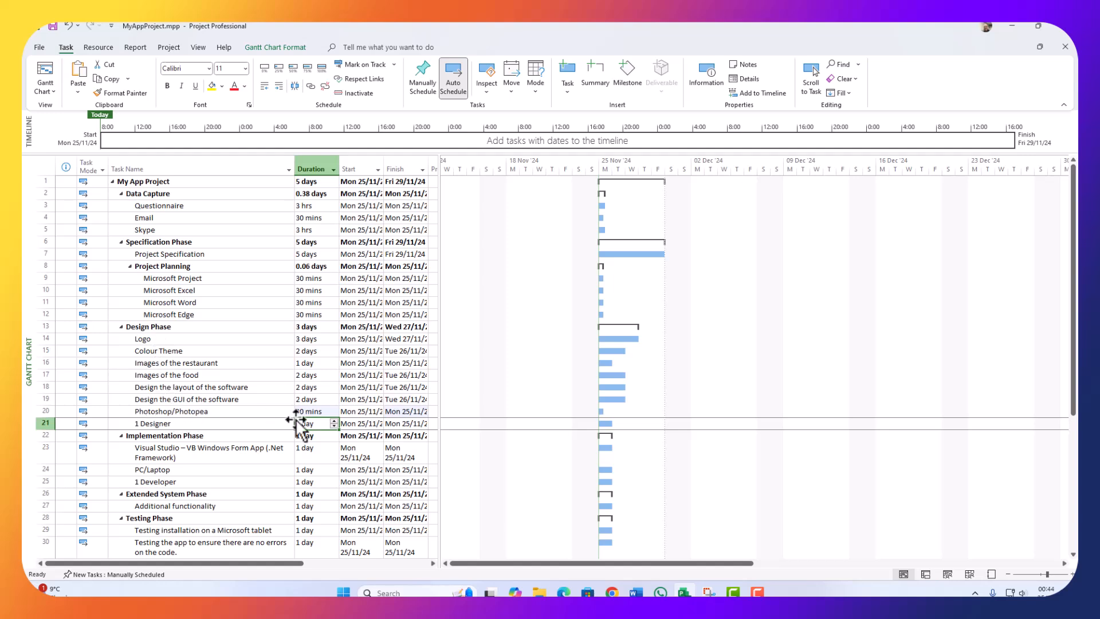
# Step: Set the Visual Studio task's duration to 7 days
pyautogui.click(333, 420)
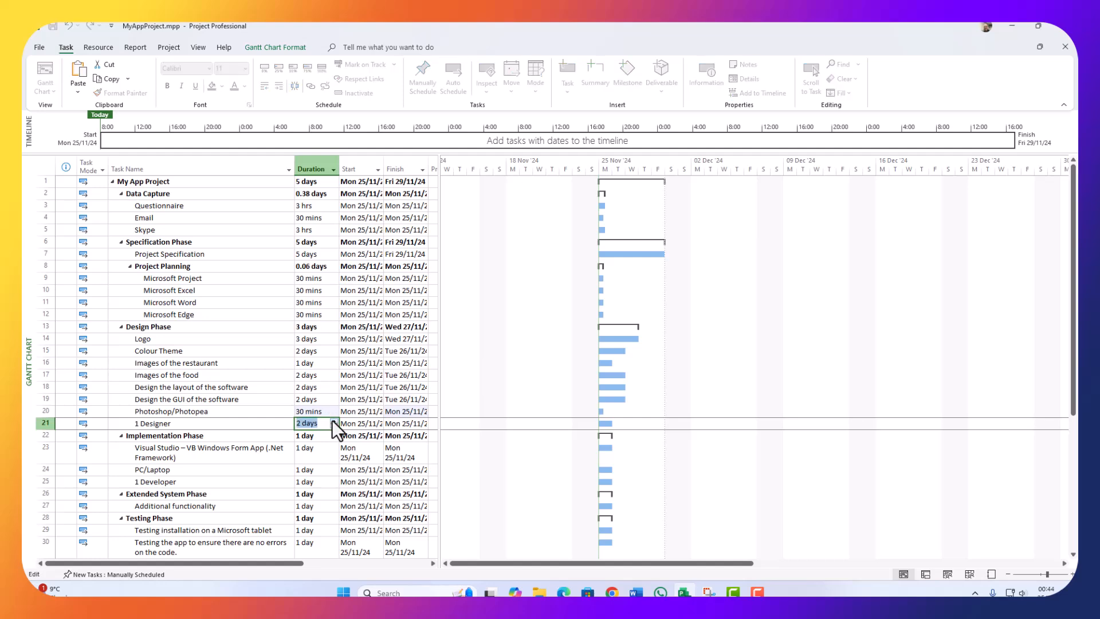
pyautogui.press('Escape')
pyautogui.scroll(-2, 189, 435)
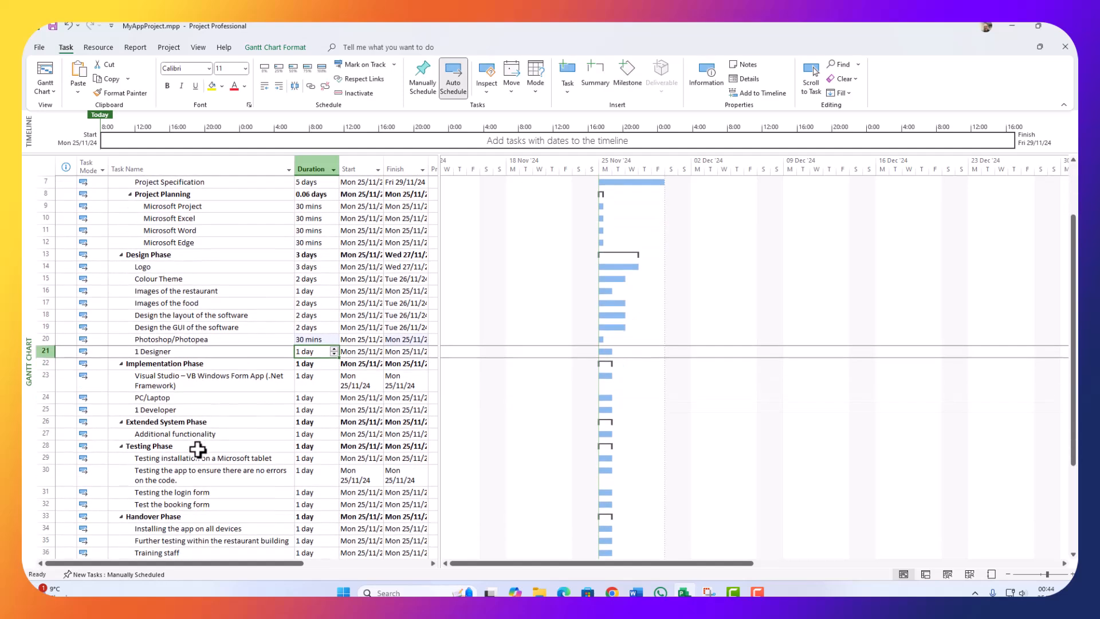
pyautogui.scroll(-1, 221, 376)
pyautogui.click(241, 341)
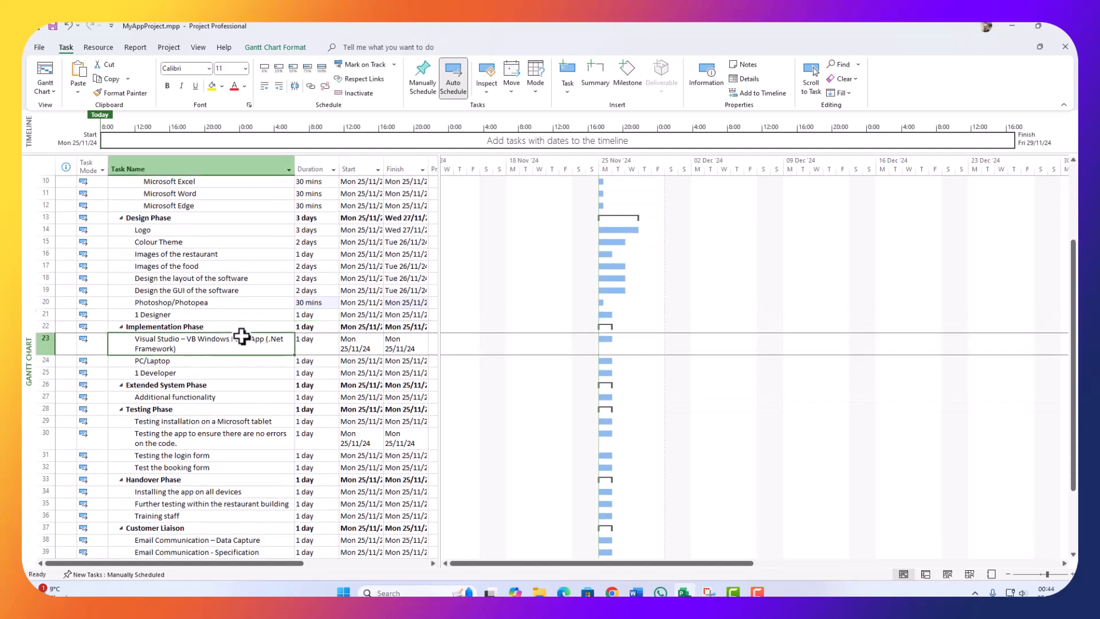
pyautogui.click(313, 344)
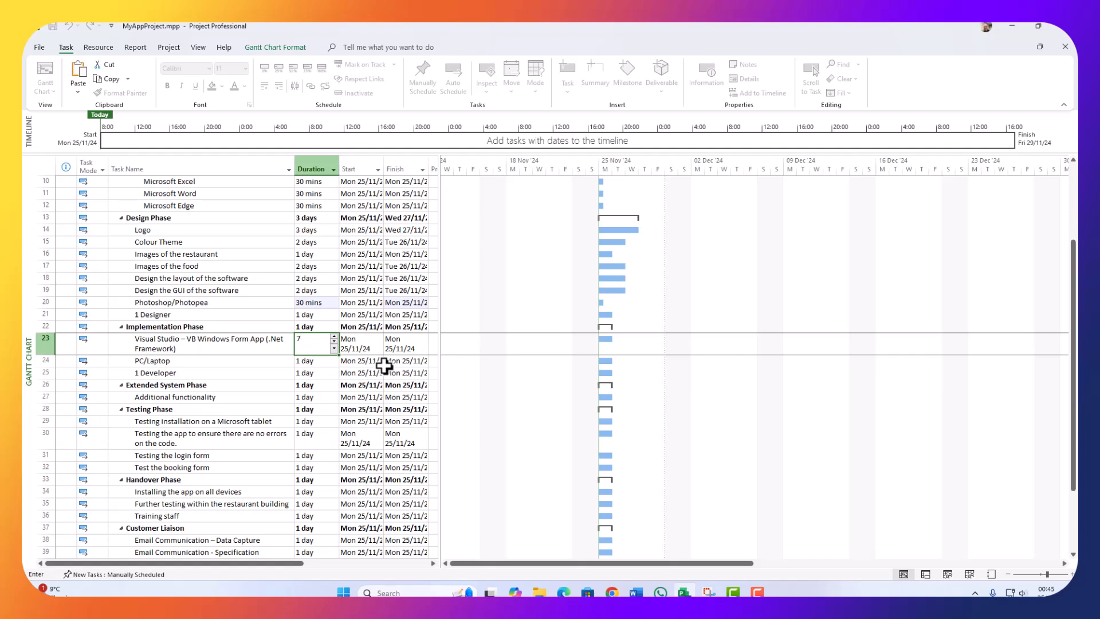
pyautogui.press('Return')
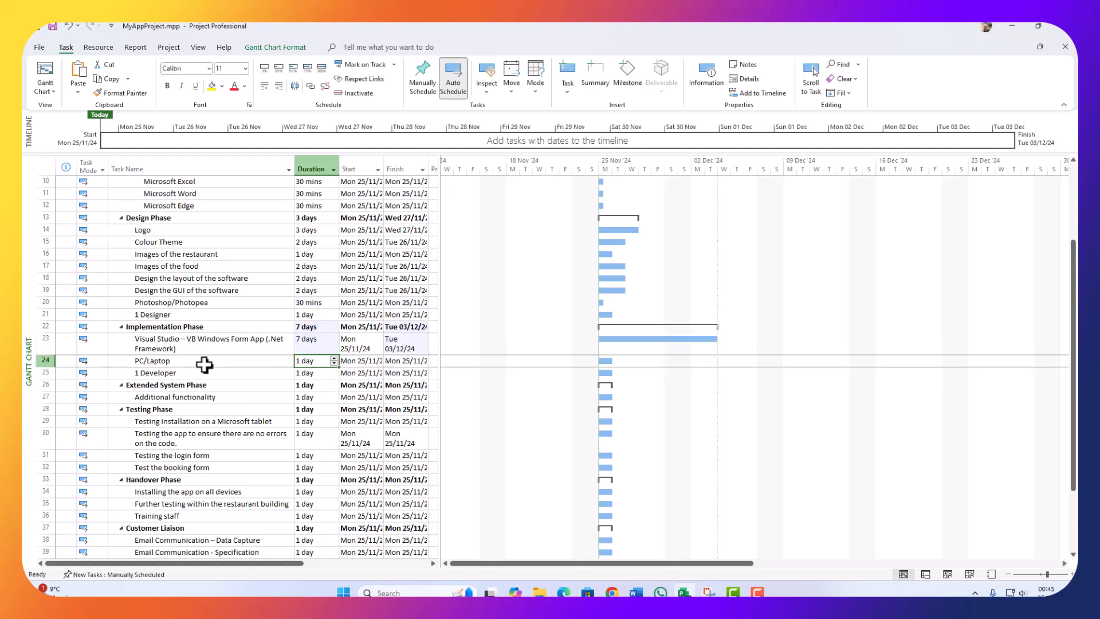
# Step: Leave PC/Laptop at 1 day and raise 1 Developer to 2 days
pyautogui.click(301, 367)
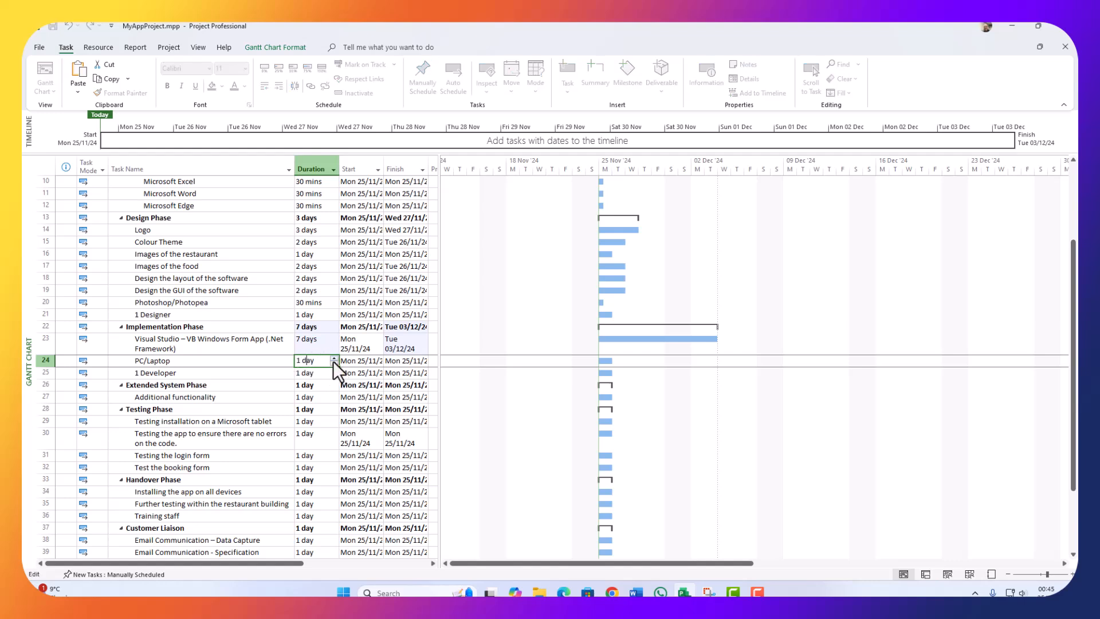
pyautogui.moveTo(314, 360); pyautogui.dragTo(297, 361)
pyautogui.press('Return')
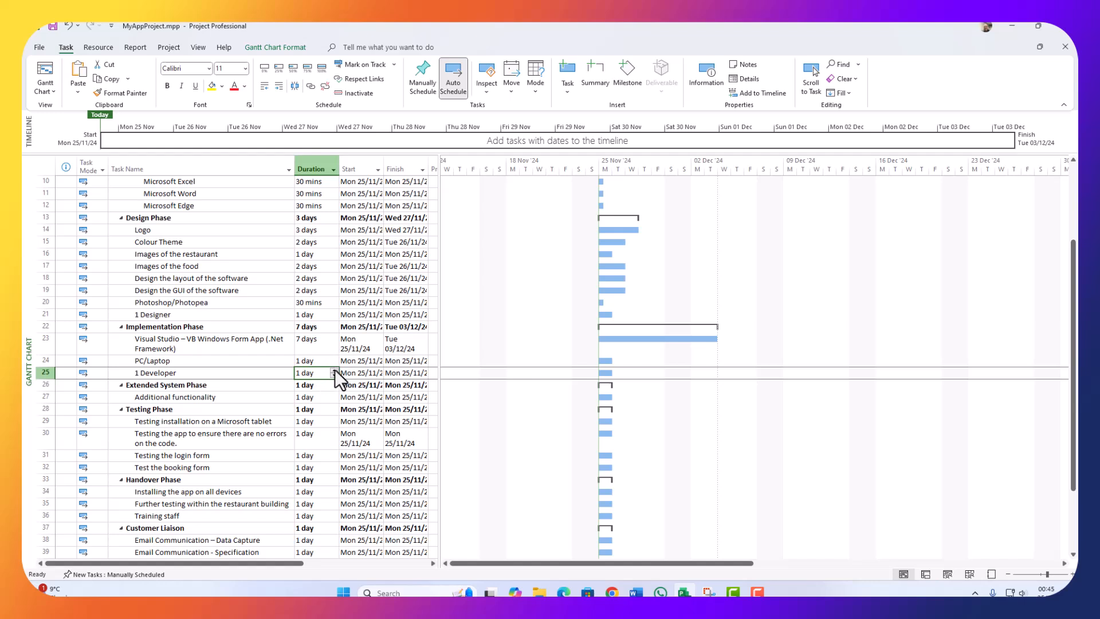
pyautogui.click(334, 370)
pyautogui.click(335, 411)
pyautogui.click(316, 373)
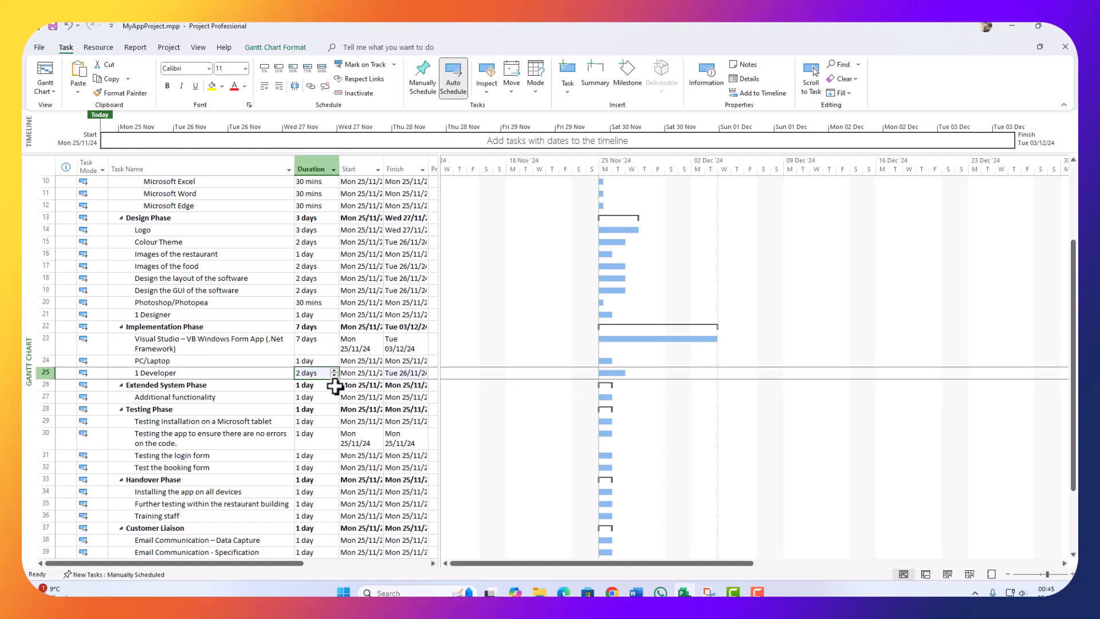
# Step: Raise the Additional functionality task's duration to 5 days
pyautogui.click(156, 397)
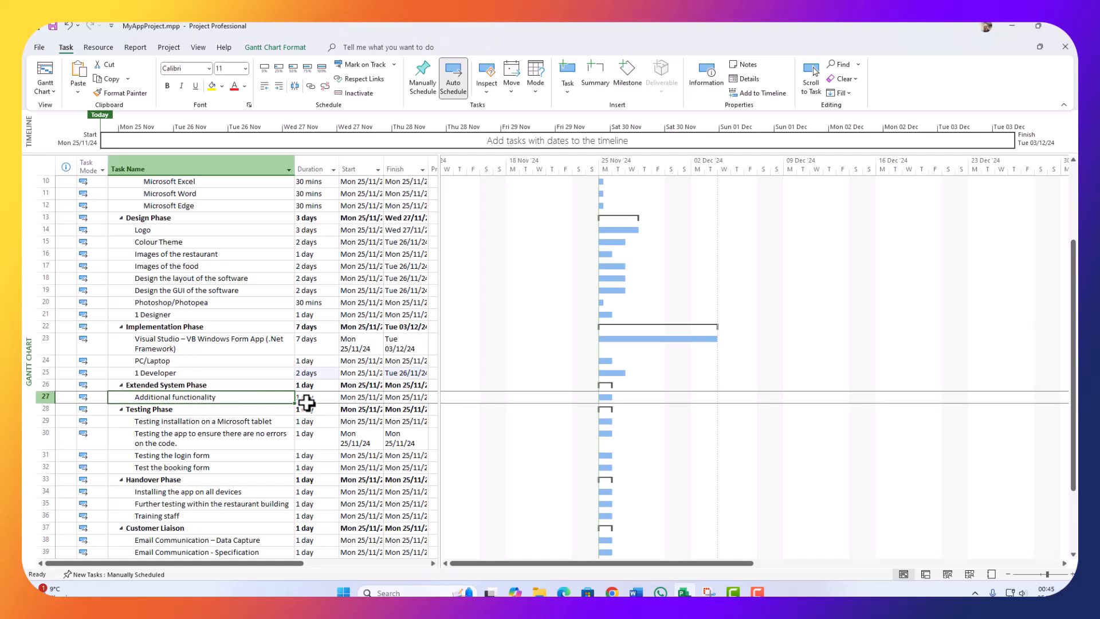
pyautogui.click(325, 396)
pyautogui.click(333, 393)
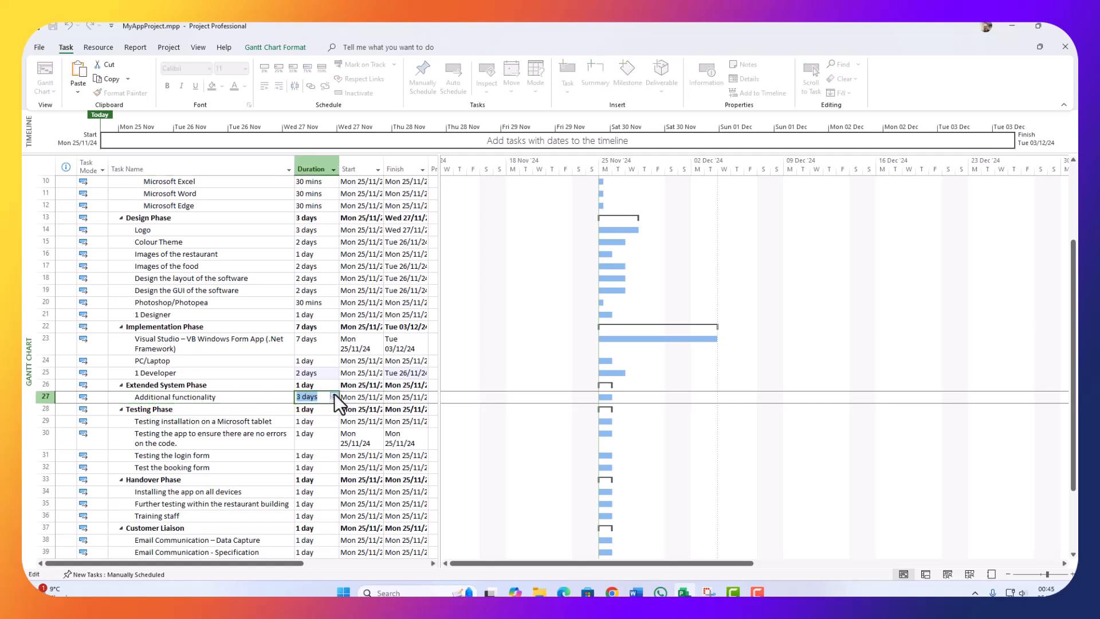
pyautogui.click(333, 394)
pyautogui.click(334, 394)
pyautogui.click(333, 393)
pyautogui.click(309, 422)
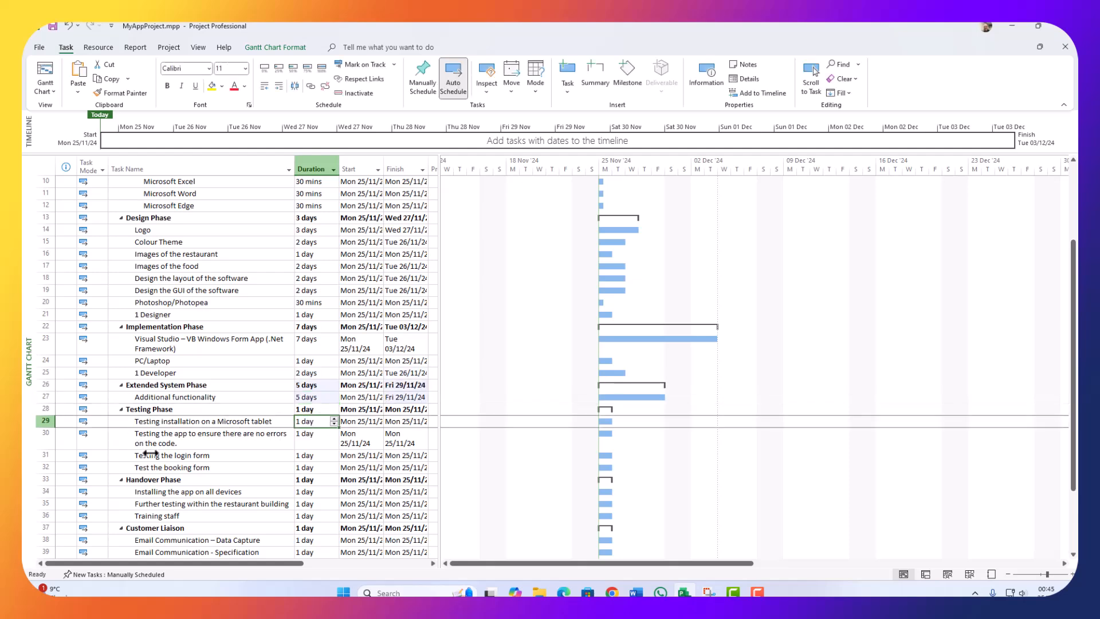
pyautogui.scroll(-2, 203, 447)
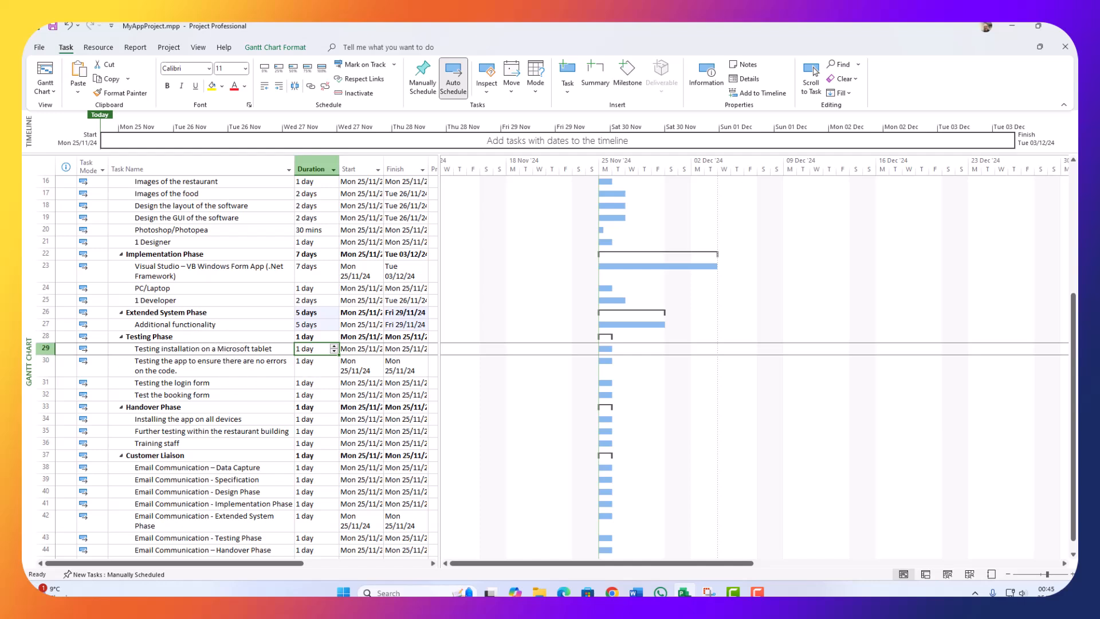
# Step: In Task Information, rename row 29's tablet test to 'Testing installation on a Windows 11 pc'
pyautogui.doubleClick(274, 350)
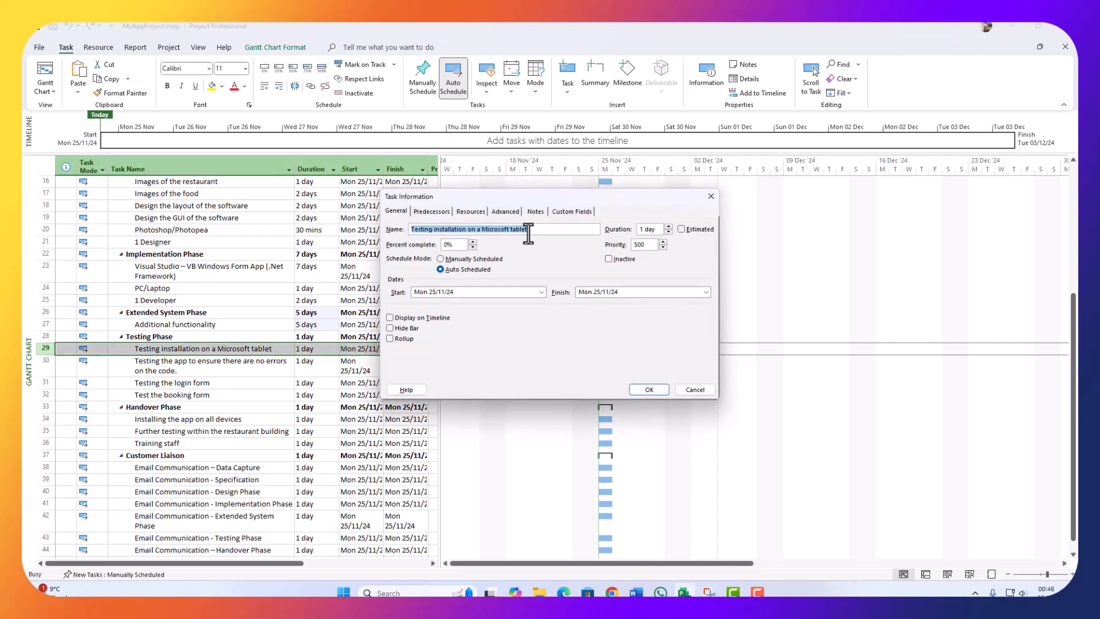
pyautogui.doubleClick(512, 229)
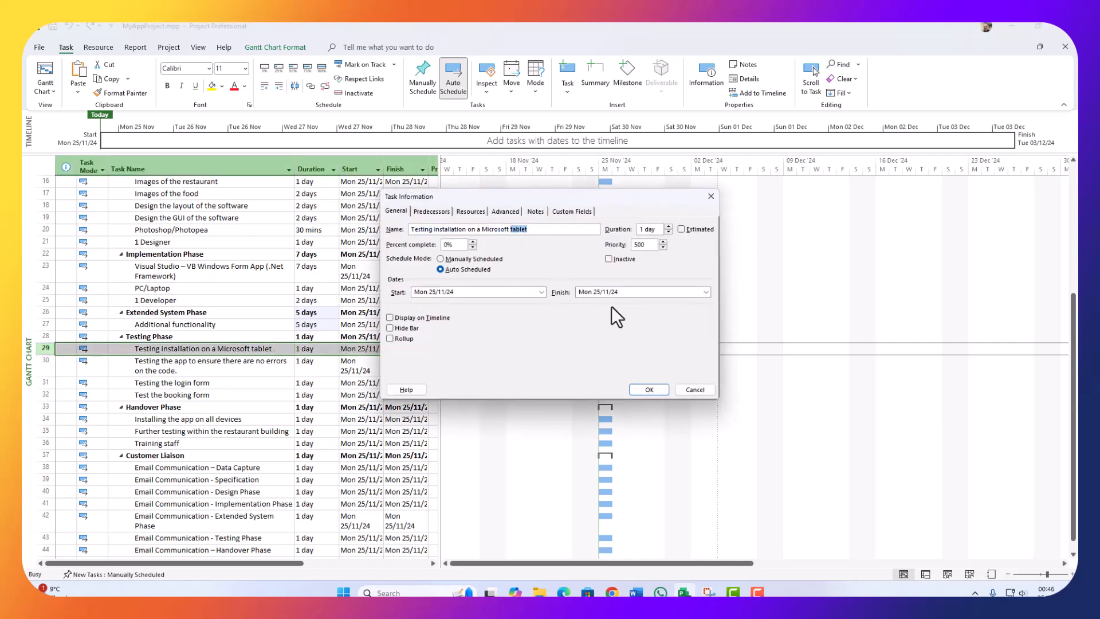
pyautogui.press('BackSpace')
pyautogui.press('BackSpace')
pyautogui.press('BackSpace')
pyautogui.press('BackSpace')
pyautogui.press('BackSpace')
pyautogui.press('BackSpace')
pyautogui.press('BackSpace')
pyautogui.press('BackSpace')
pyautogui.press('BackSpace')
pyautogui.press('BackSpace')
pyautogui.press('BackSpace')
pyautogui.write('wind')
pyautogui.press('BackSpace')
pyautogui.press('BackSpace')
pyautogui.press('BackSpace')
pyautogui.press('BackSpace')
pyautogui.write('Windows 11 pc')
pyautogui.press('Return')
# Step: Set the Windows 11 pc installation test to 3 hrs and app error-testing to 4 hrs
pyautogui.click(307, 349)
pyautogui.click(308, 349)
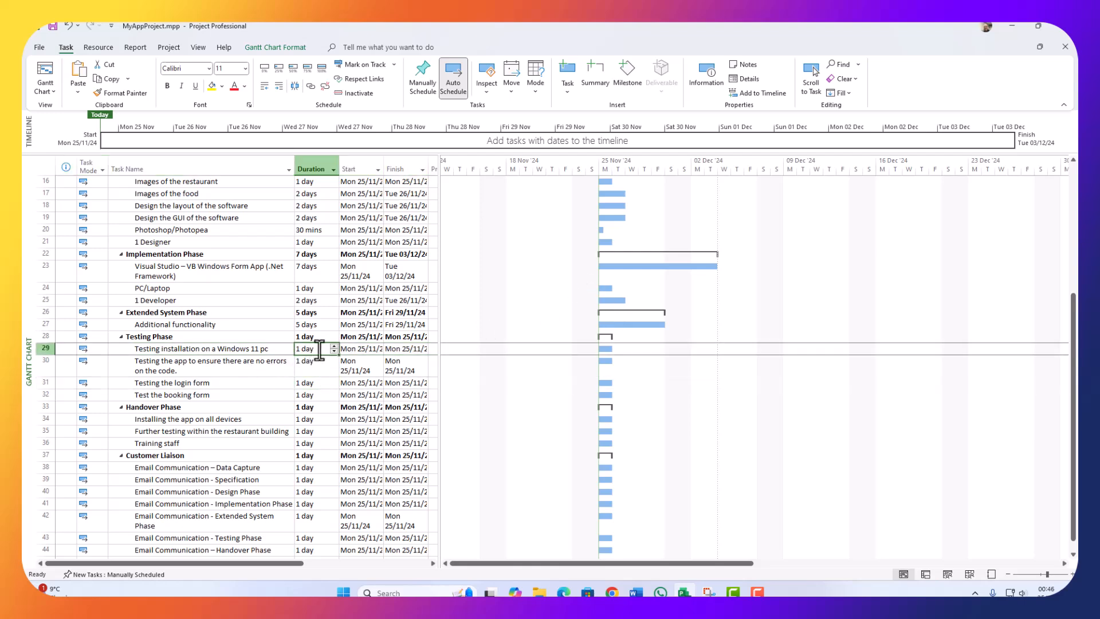
pyautogui.click(212, 359)
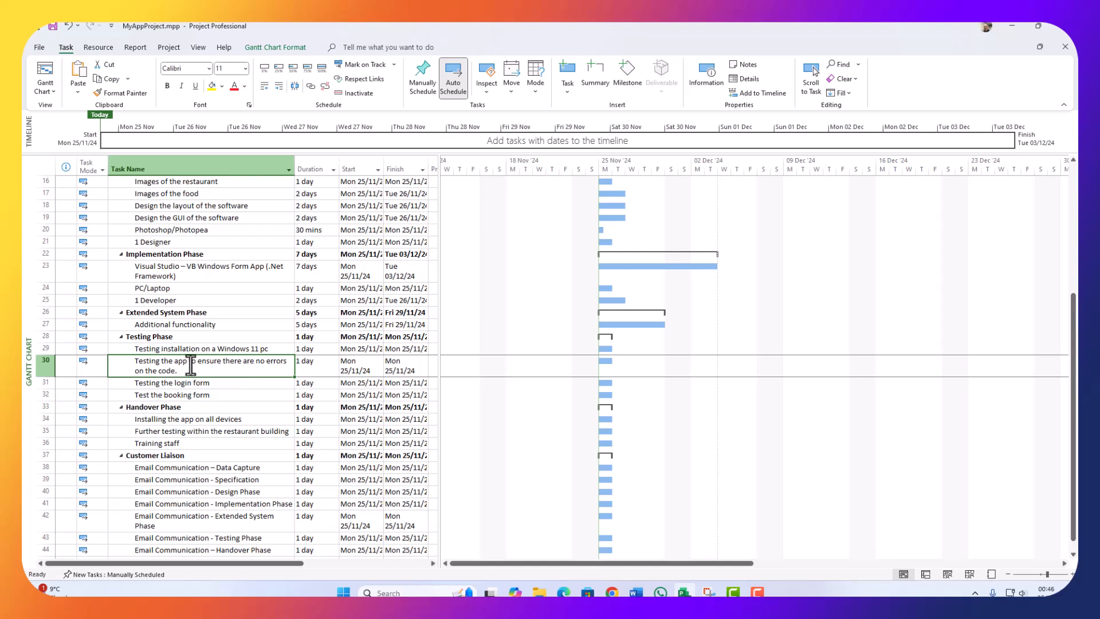
pyautogui.click(304, 350)
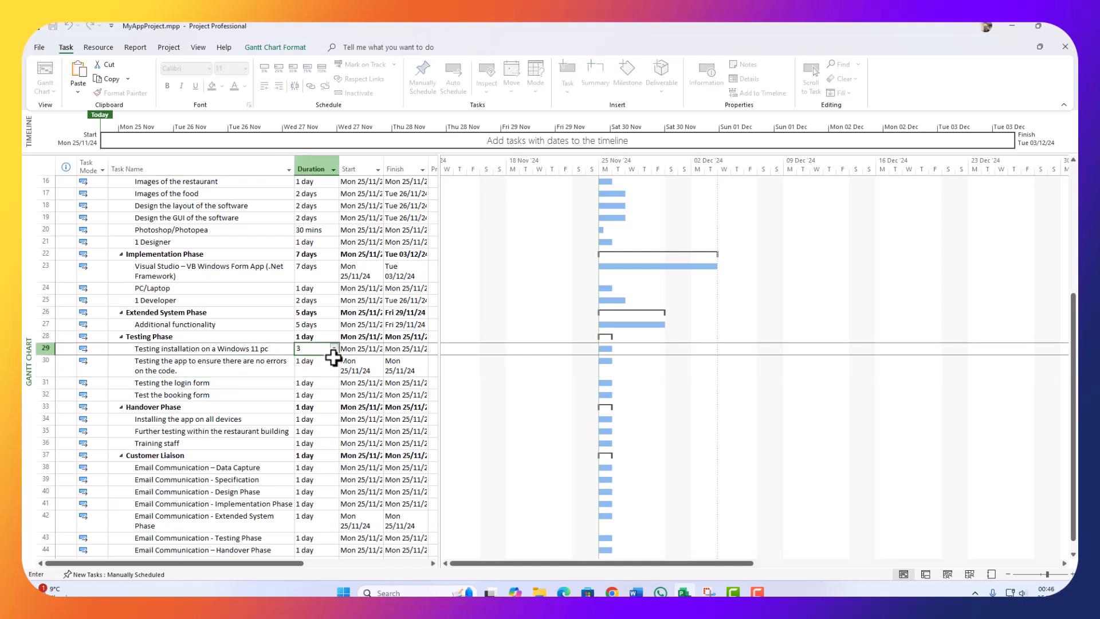
pyautogui.press('Return')
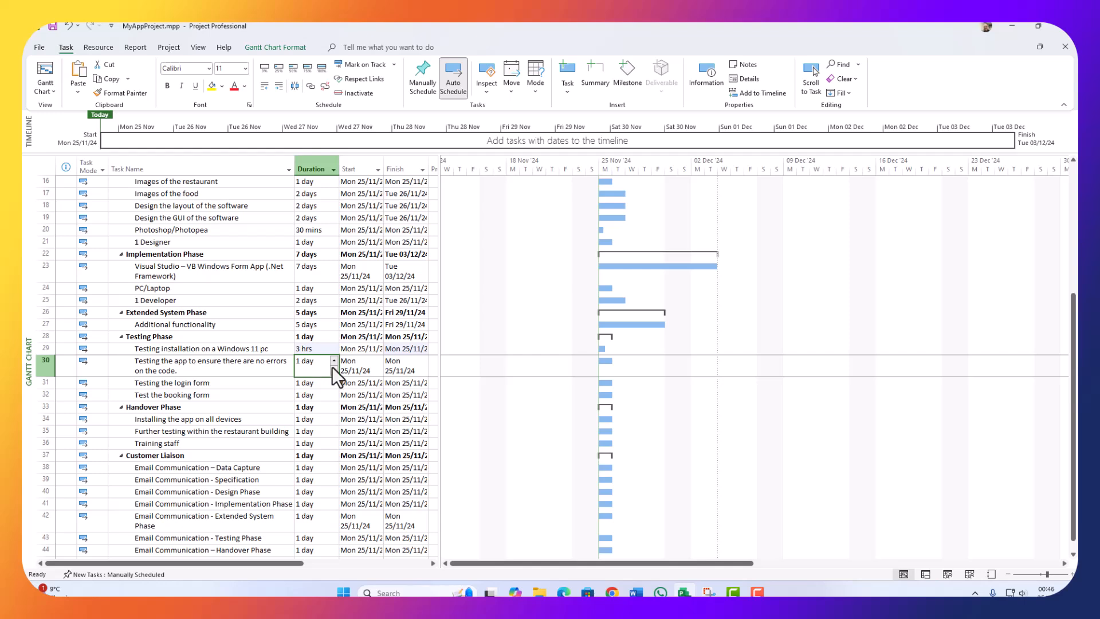
pyautogui.write('4 hrs')
pyautogui.press('Return')
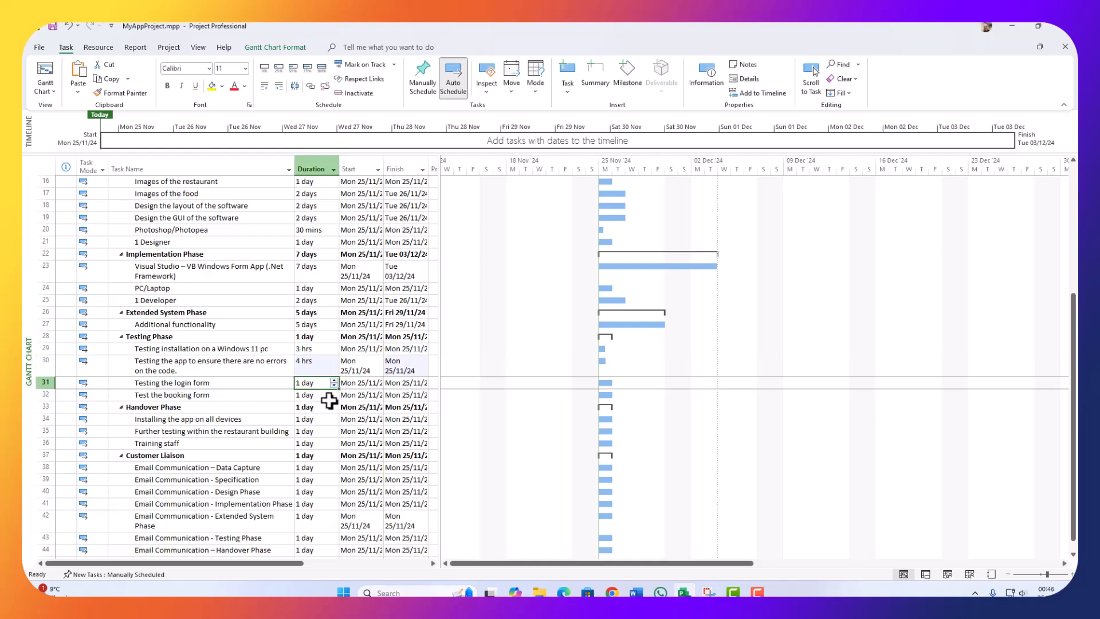
# Step: Set the remaining two testing tasks to 30 mins and 2 hrs
pyautogui.write('1')
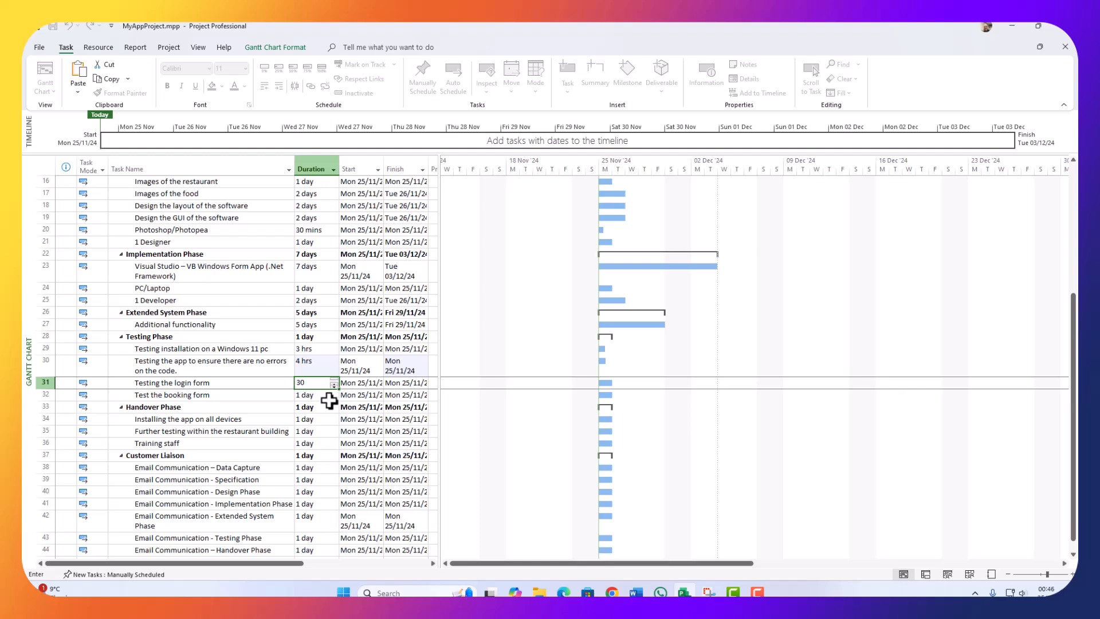
pyautogui.write('0min')
pyautogui.press('Return')
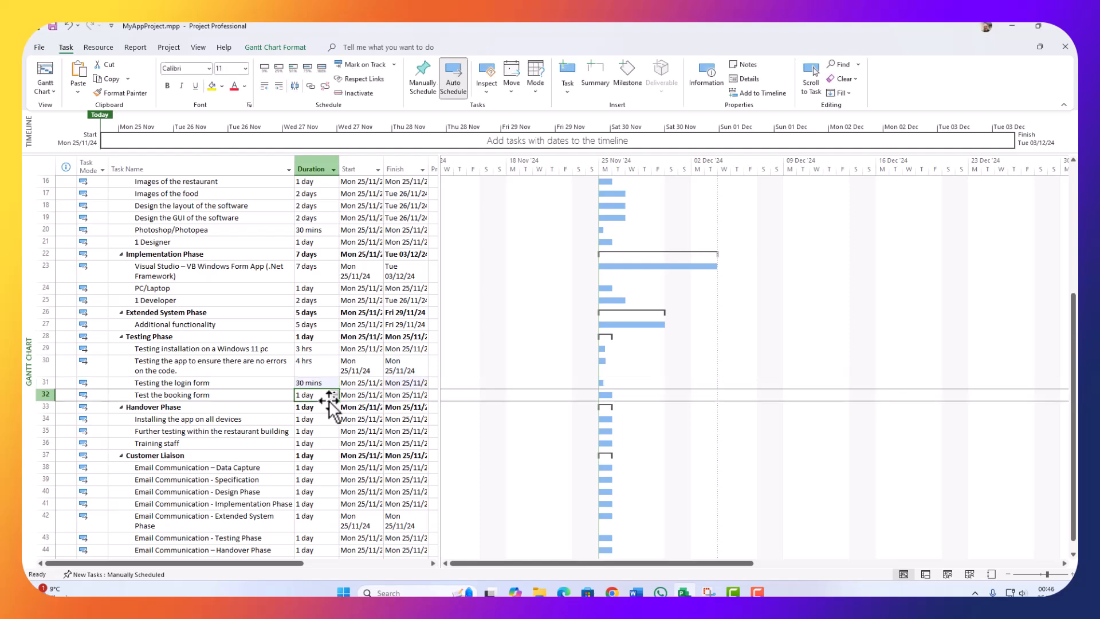
pyautogui.write('20')
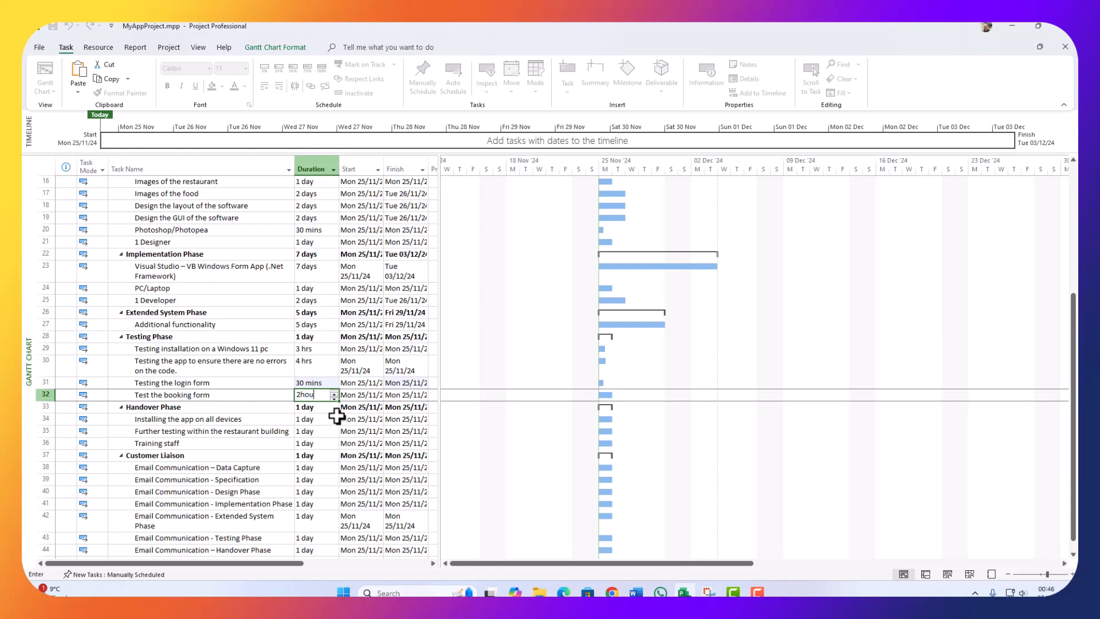
pyautogui.write('hour')
pyautogui.press('Return')
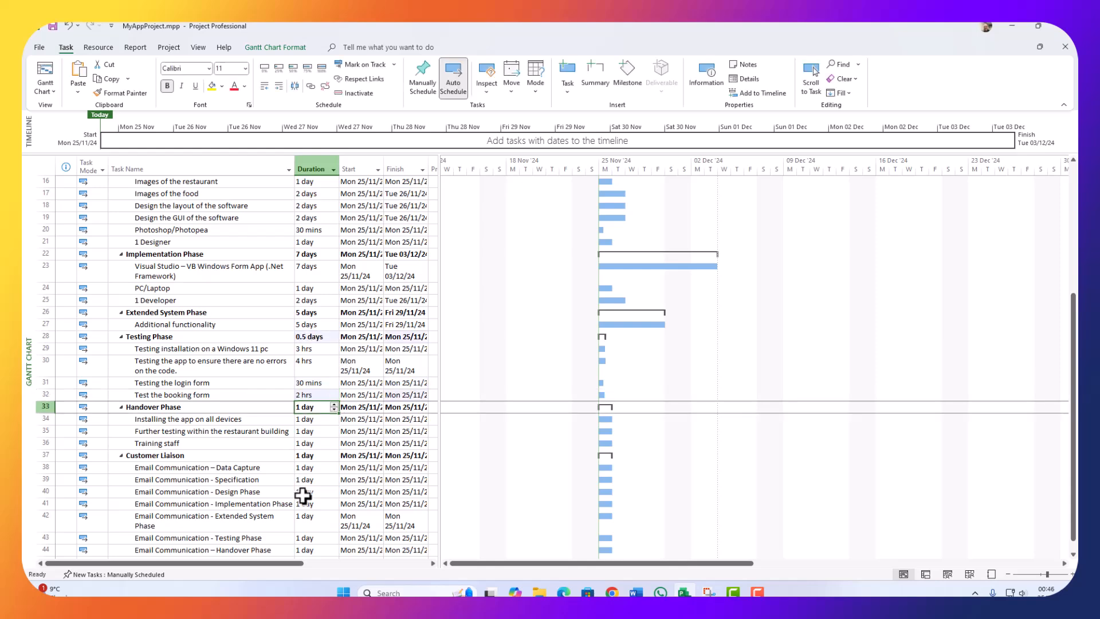
pyautogui.scroll(-1, 246, 424)
# Step: Set the Data Capture email task to 1 hr and copy that duration
pyautogui.click(172, 383)
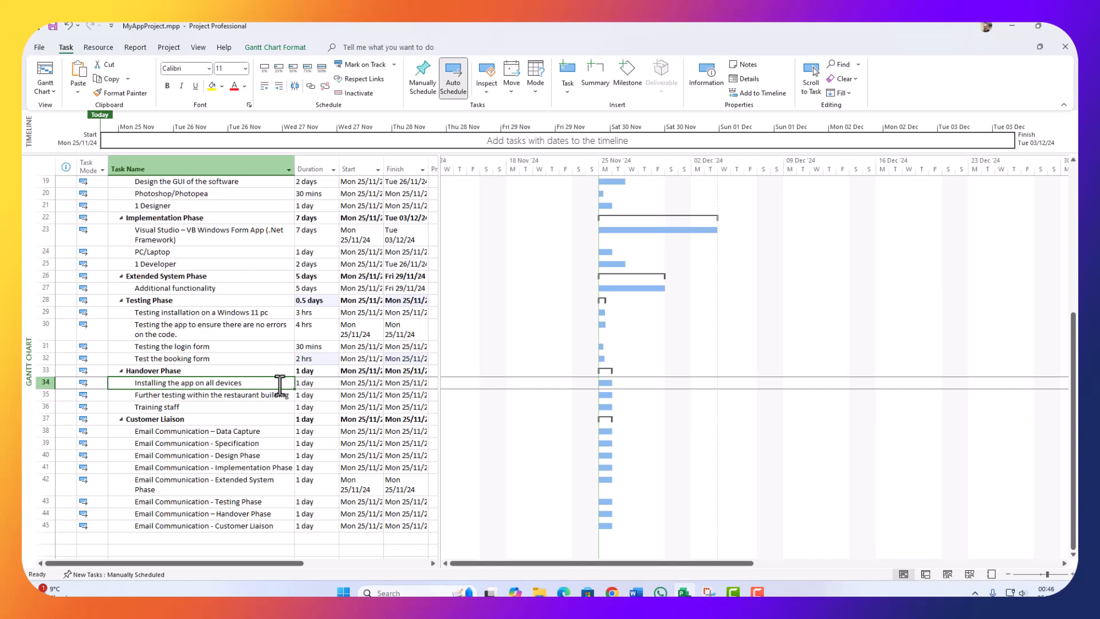
pyautogui.click(320, 385)
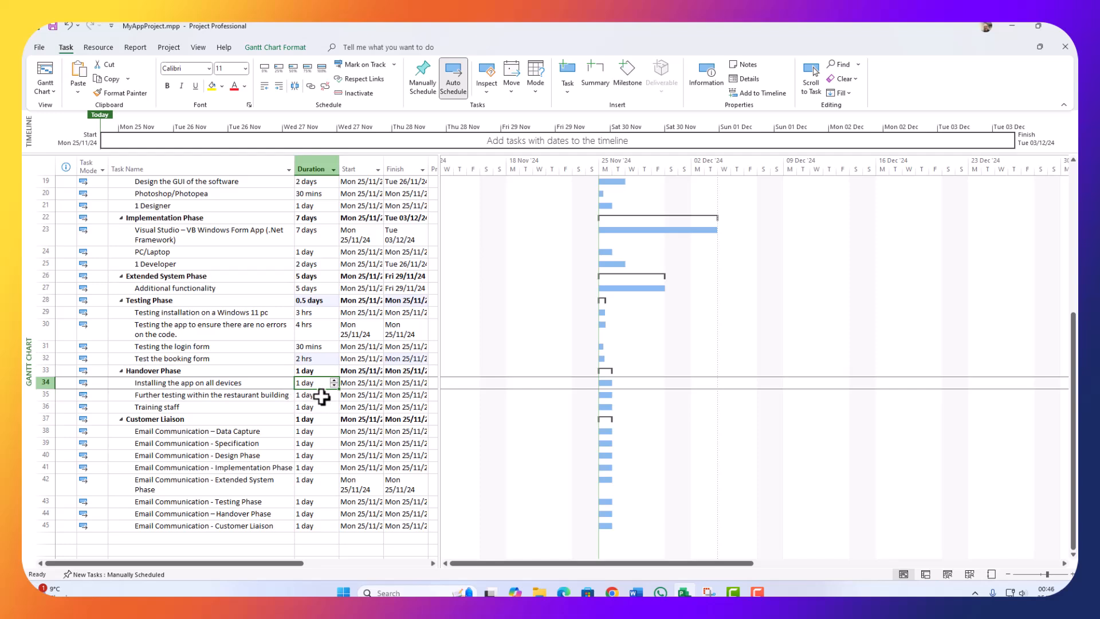
pyautogui.click(236, 396)
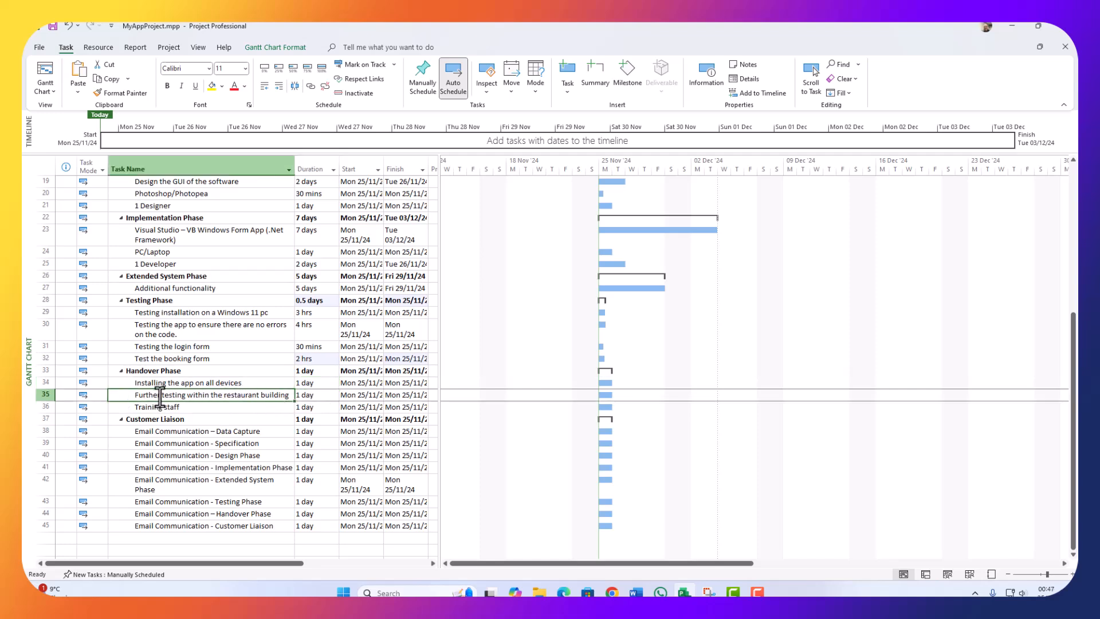
pyautogui.click(332, 395)
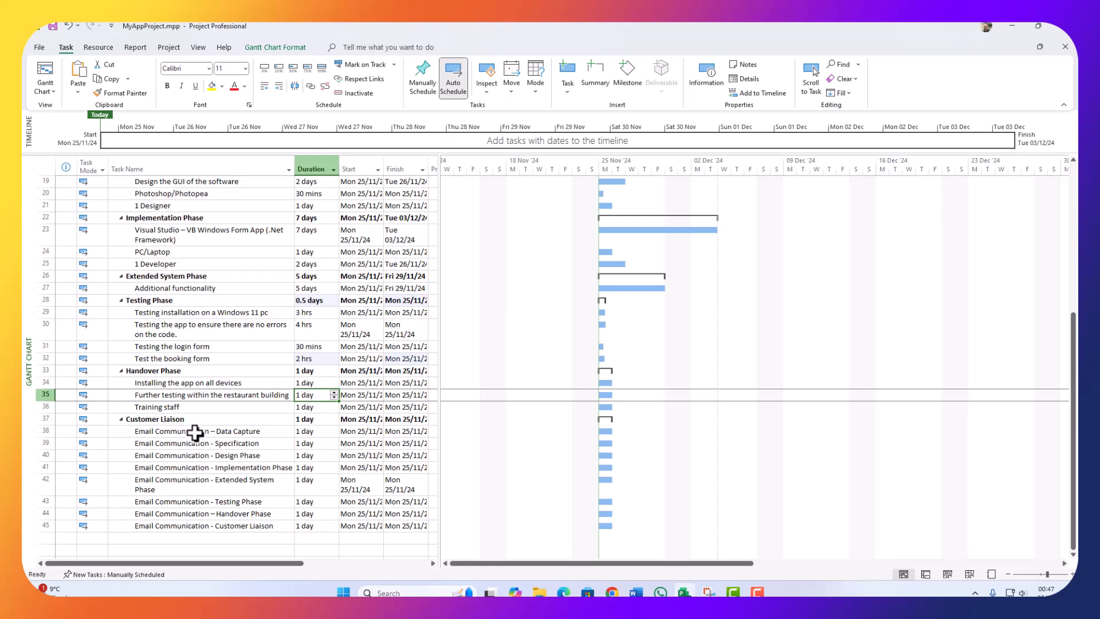
pyautogui.scroll(-2, 193, 430)
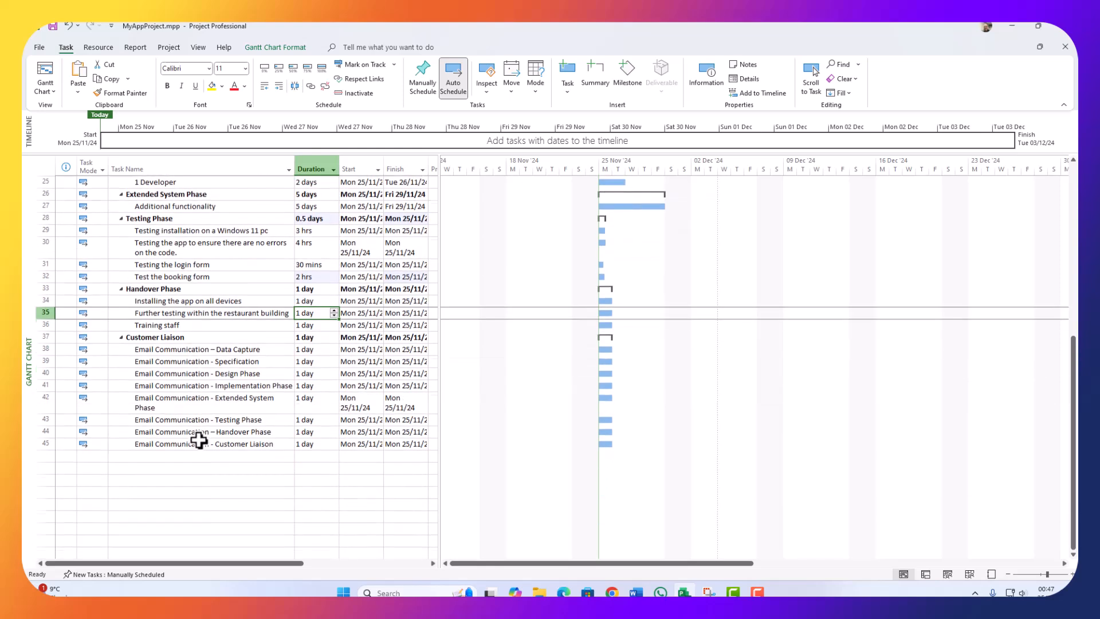
pyautogui.click(225, 349)
pyautogui.click(307, 349)
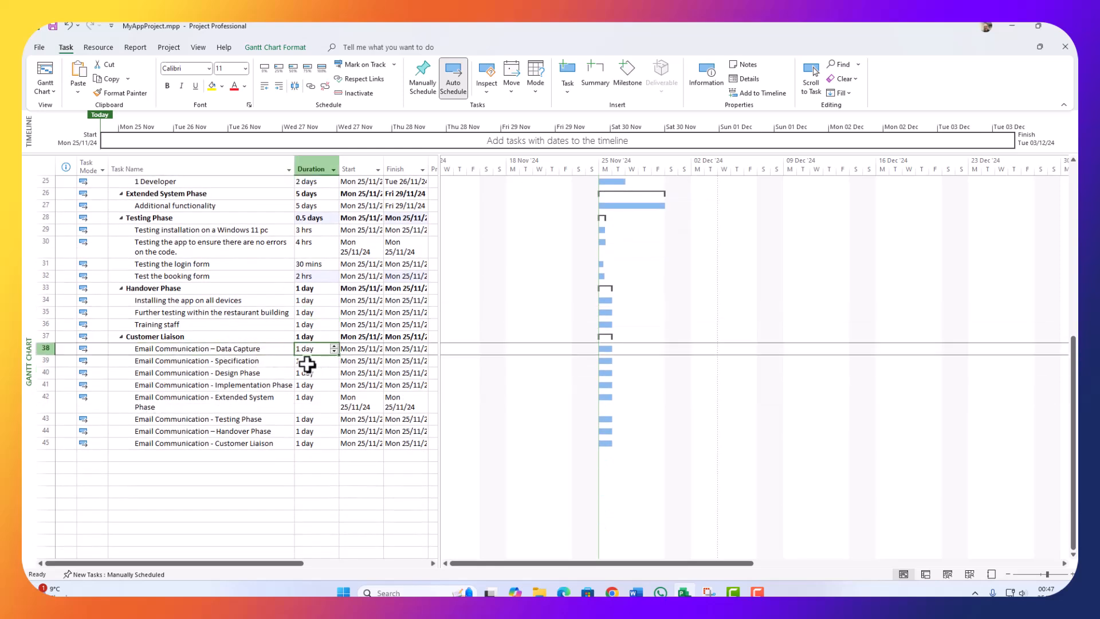
pyautogui.write('1hour')
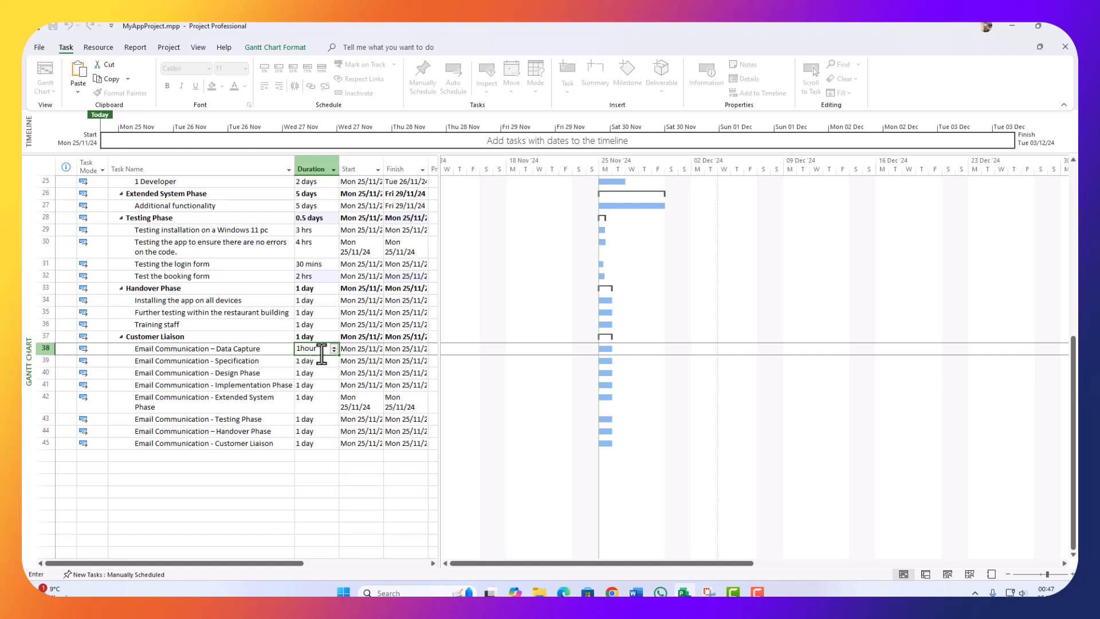
pyautogui.moveTo(296, 348); pyautogui.dragTo(311, 354)
pyautogui.click(316, 362)
# Step: Paste 1 hr into the Specification, Design, Implementation, Extended System, Handover, Testing and Customer Liaison email tasks
pyautogui.write('1 hr')
pyautogui.click(311, 375)
pyautogui.write('1 hr')
pyautogui.click(309, 386)
pyautogui.write('1 hr')
pyautogui.click(311, 399)
pyautogui.write('1 hr')
pyautogui.click(306, 432)
pyautogui.write('1 hr')
pyautogui.click(310, 419)
pyautogui.write('1 hr')
pyautogui.click(304, 445)
pyautogui.write('1 hr')
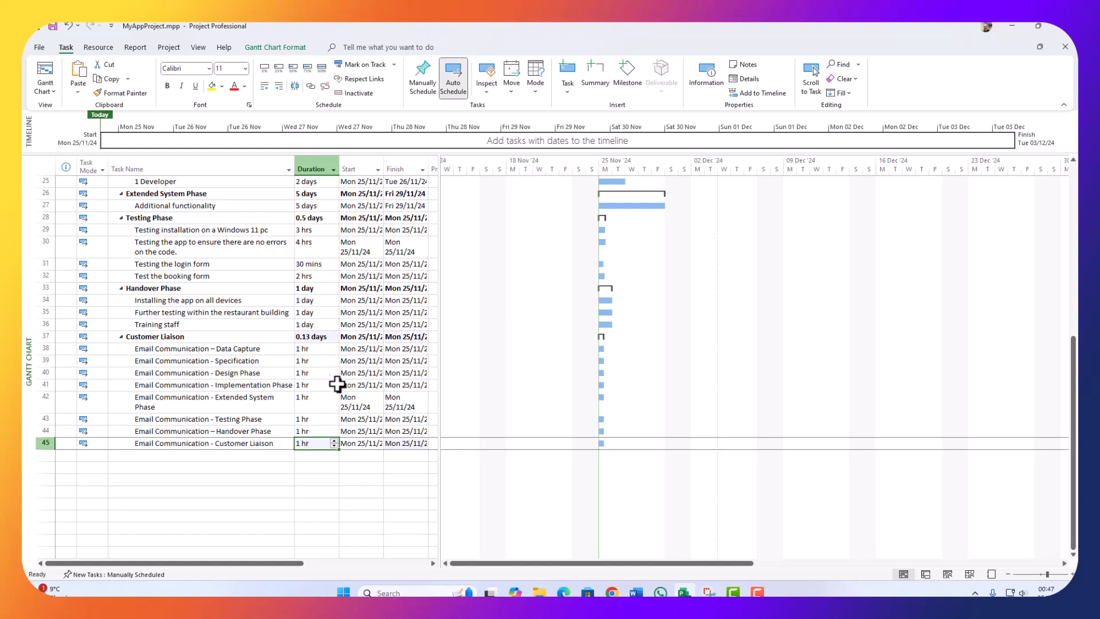
# Step: Fill row 38's duration down to row 45, then undo the fill to restore 1 hr
pyautogui.click(335, 349)
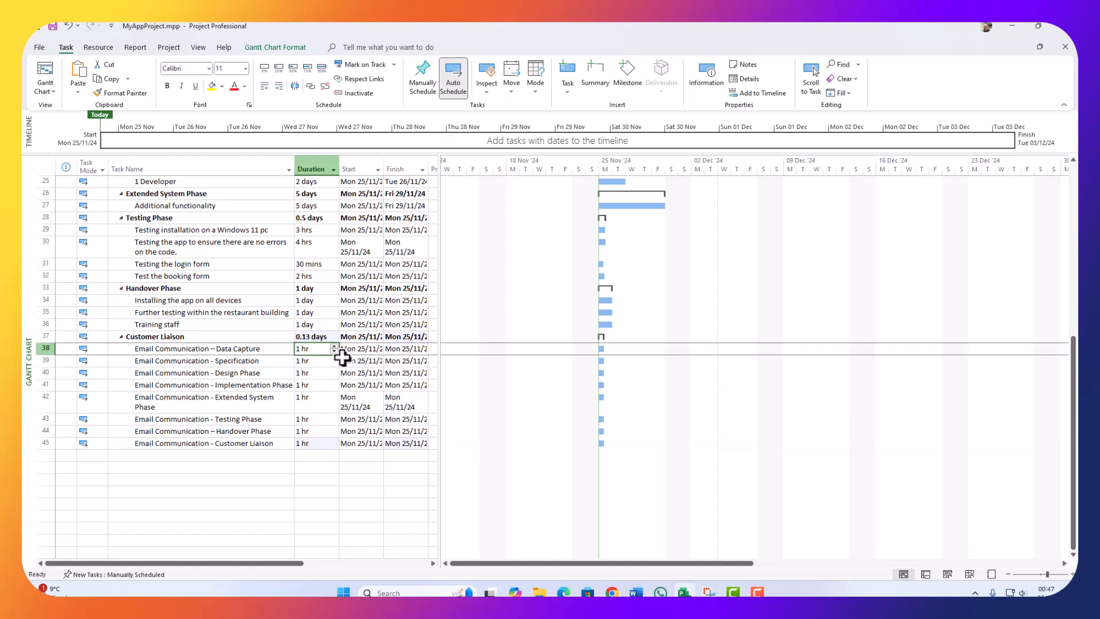
pyautogui.moveTo(339, 355); pyautogui.dragTo(335, 447)
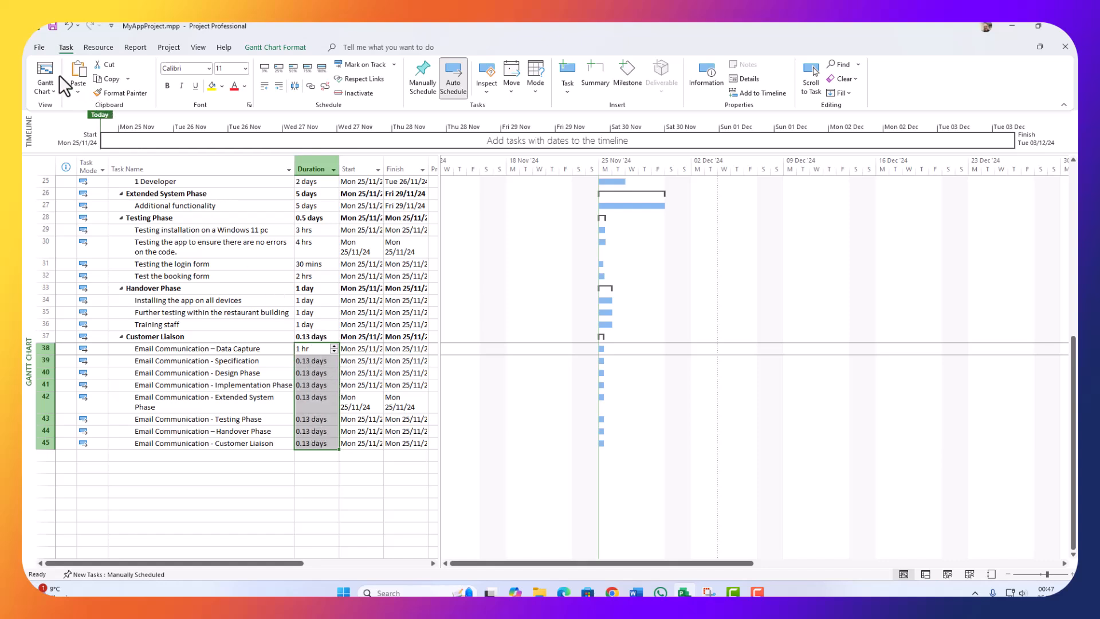
pyautogui.click(69, 26)
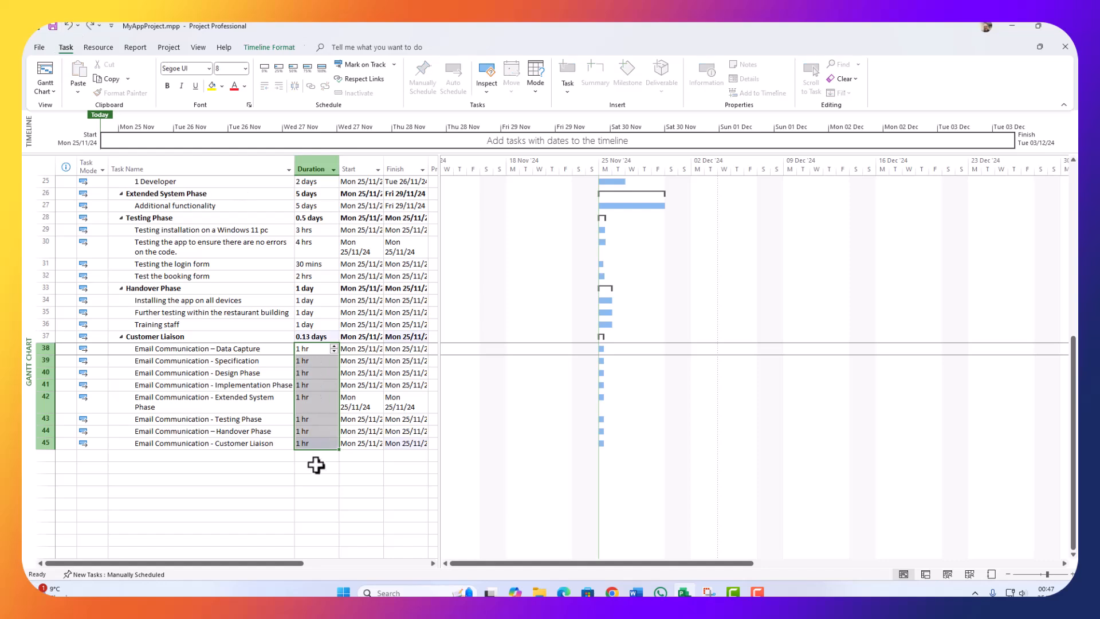
pyautogui.click(319, 441)
pyautogui.click(319, 479)
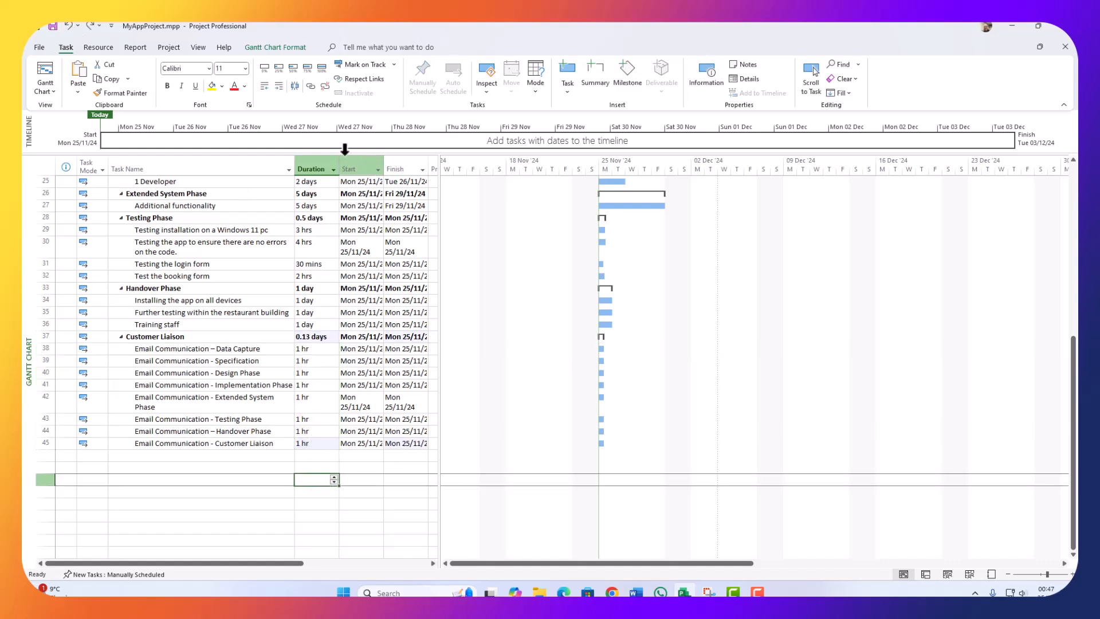
# Step: Auto-fit the Start and Finish columns to show full dates and widen the task table
pyautogui.doubleClick(341, 164)
pyautogui.doubleClick(380, 164)
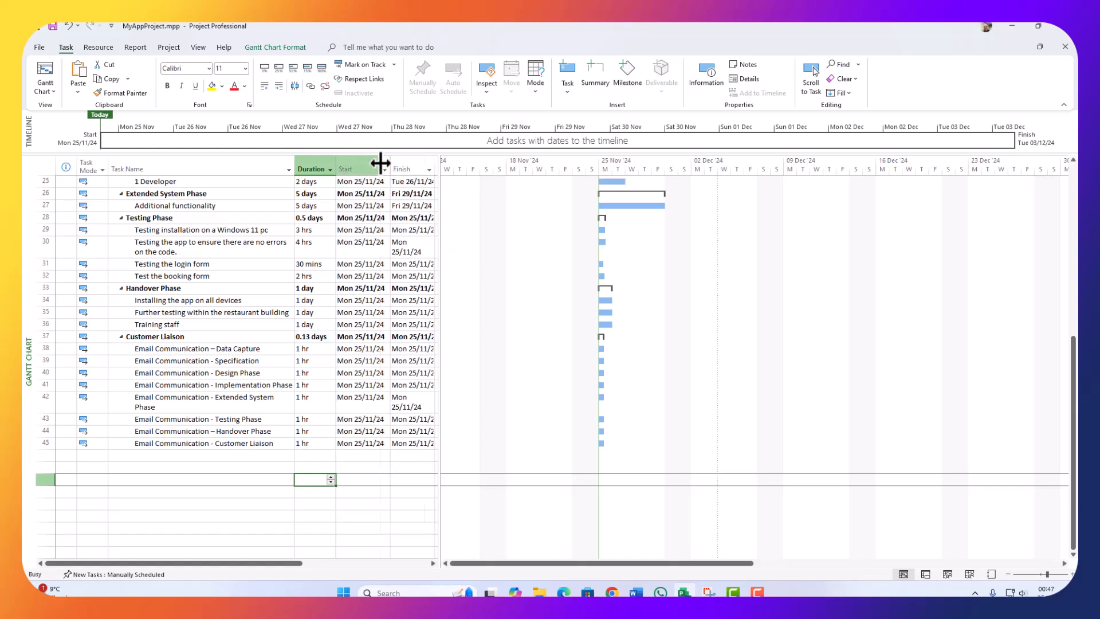
pyautogui.doubleClick(436, 164)
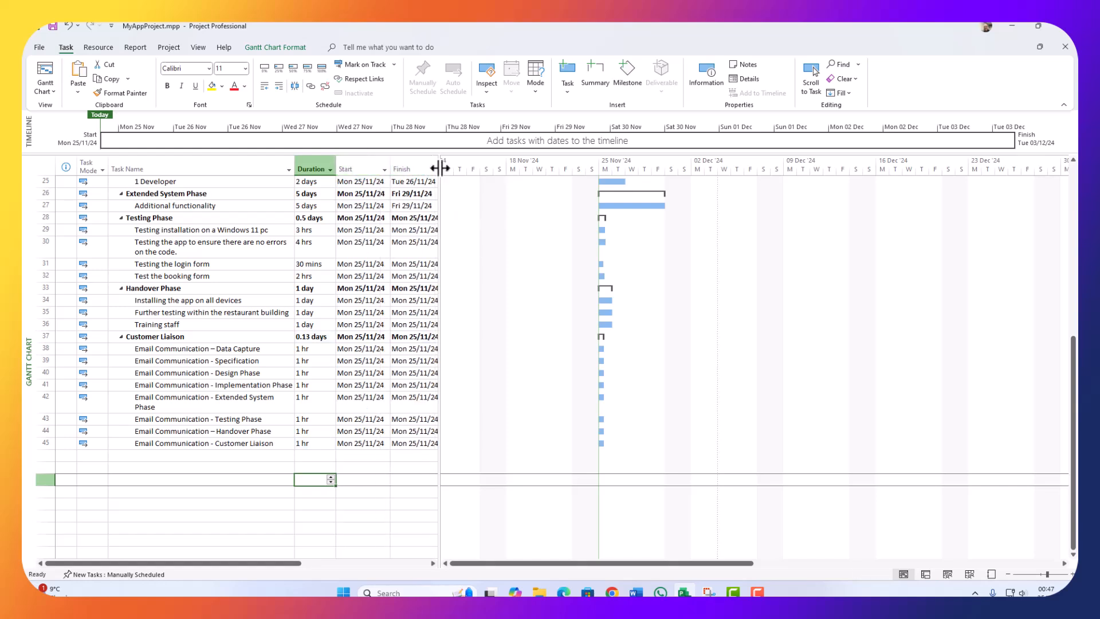
pyautogui.moveTo(441, 168); pyautogui.dragTo(593, 169)
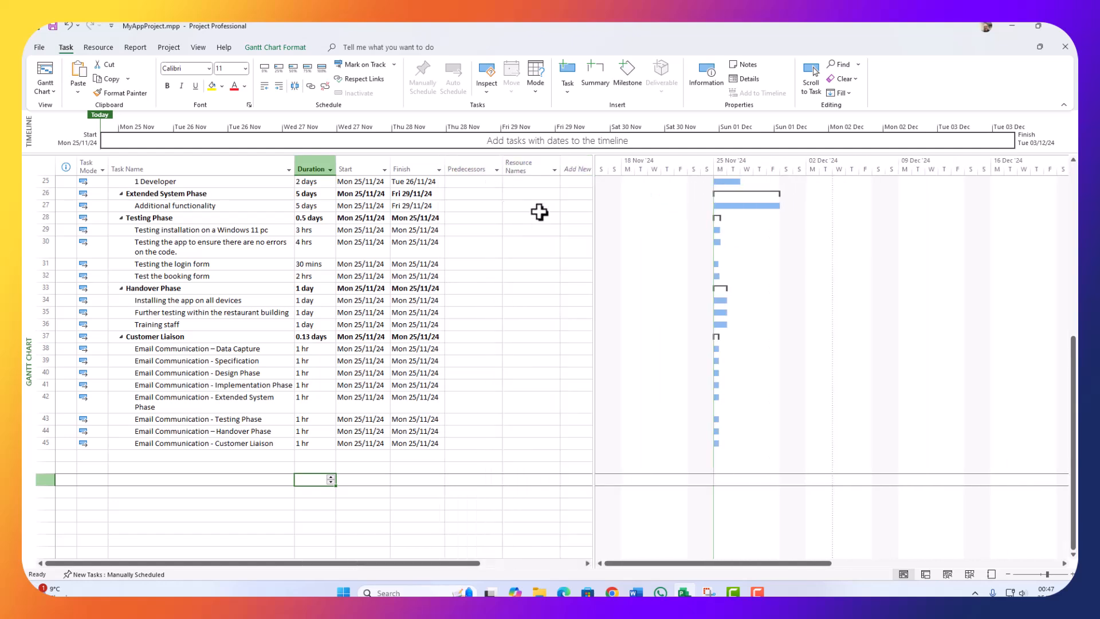
# Step: Hide the Predecessors and Add New Column columns and widen Resource Names
pyautogui.click(475, 164)
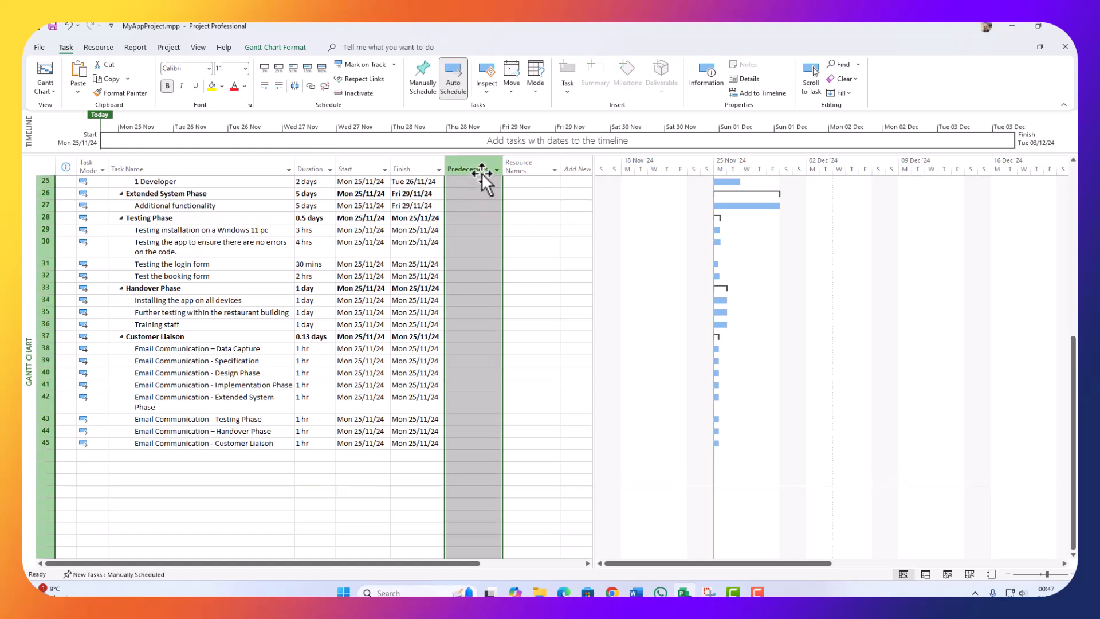
pyautogui.rightClick(473, 166)
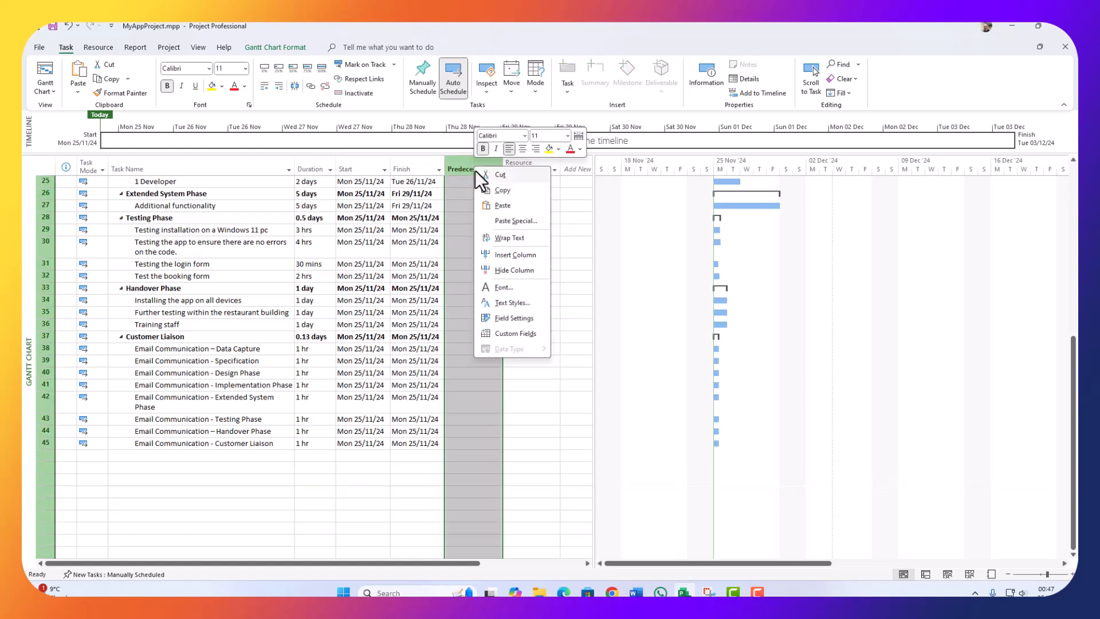
pyautogui.click(490, 273)
pyautogui.rightClick(534, 167)
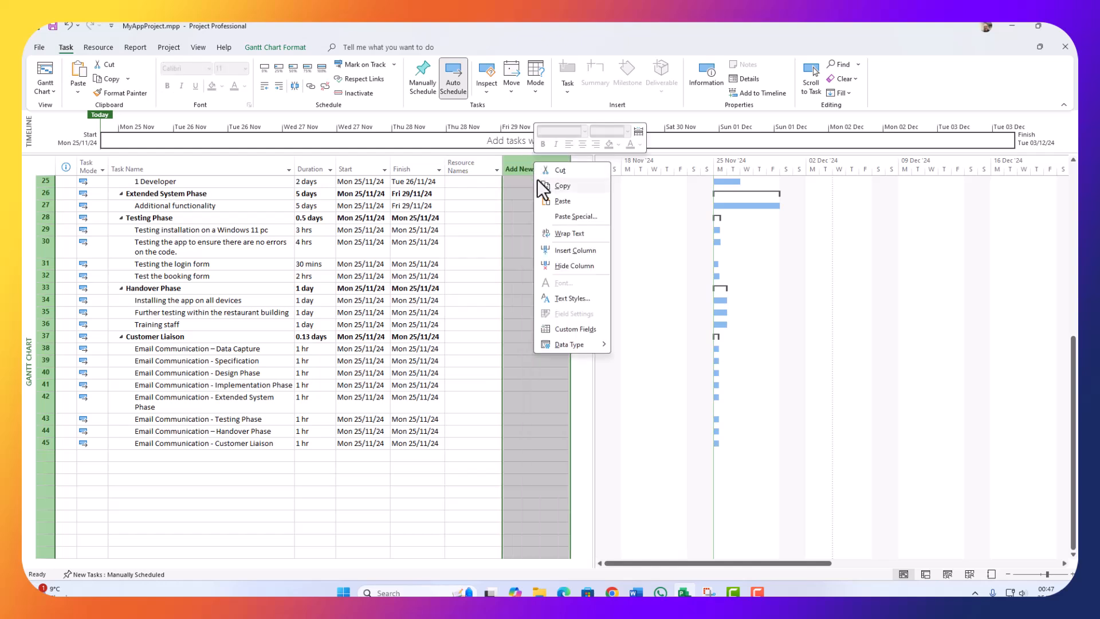
pyautogui.click(569, 266)
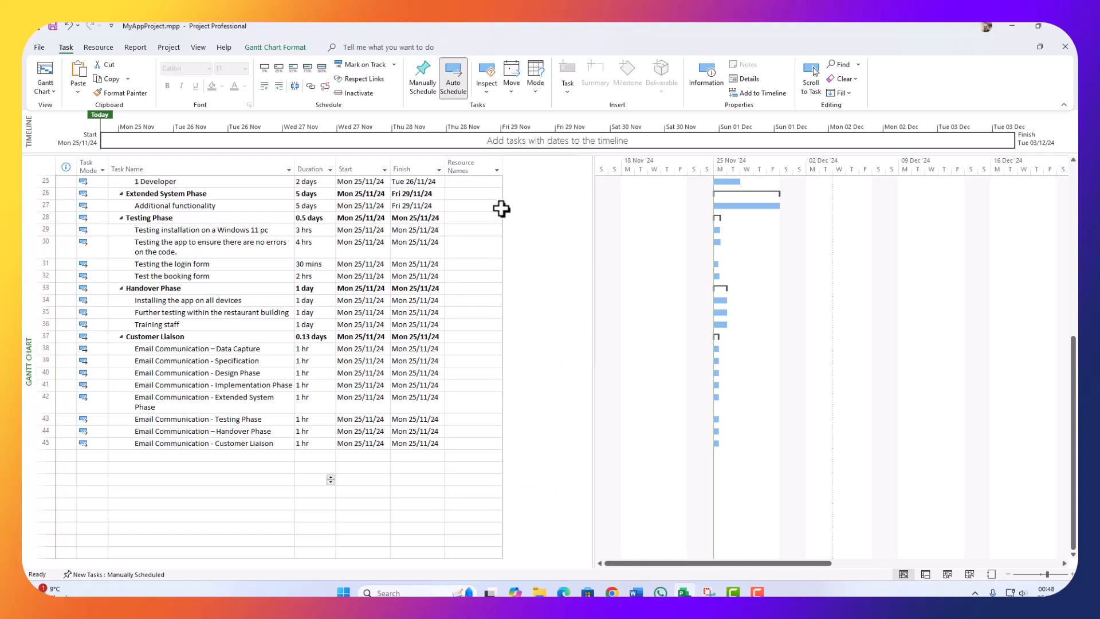
pyautogui.moveTo(504, 168); pyautogui.dragTo(564, 171)
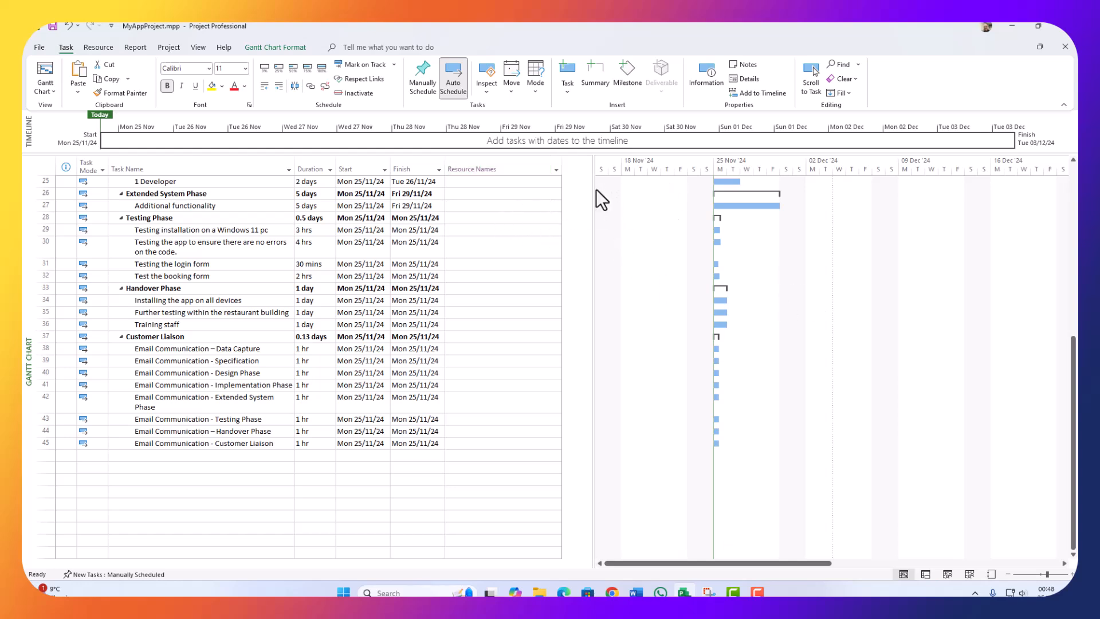
pyautogui.moveTo(594, 190); pyautogui.dragTo(560, 190)
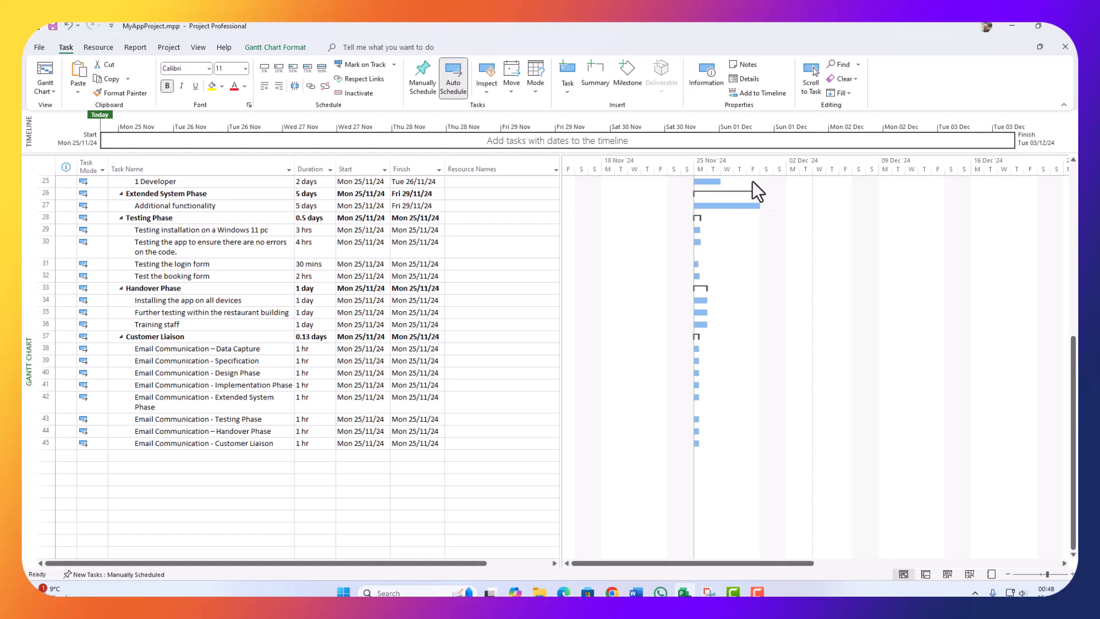
pyautogui.scroll(8, 713, 228)
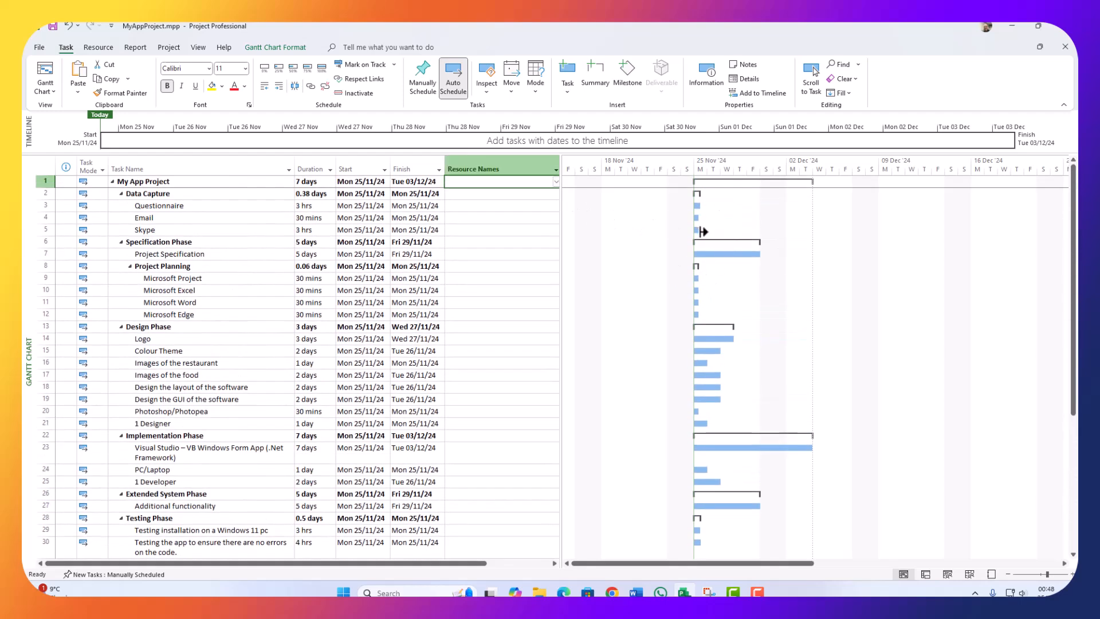
# Step: Link Questionnaire, Email and Skype in sequence and collapse Data Capture
pyautogui.click(195, 206)
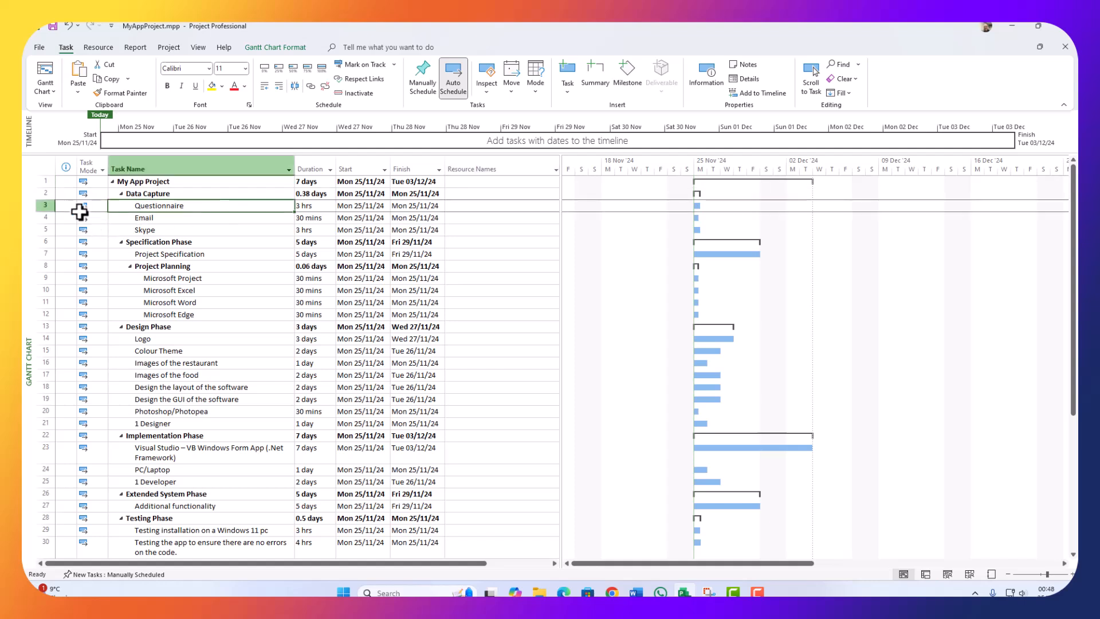
pyautogui.moveTo(38, 207); pyautogui.dragTo(38, 225)
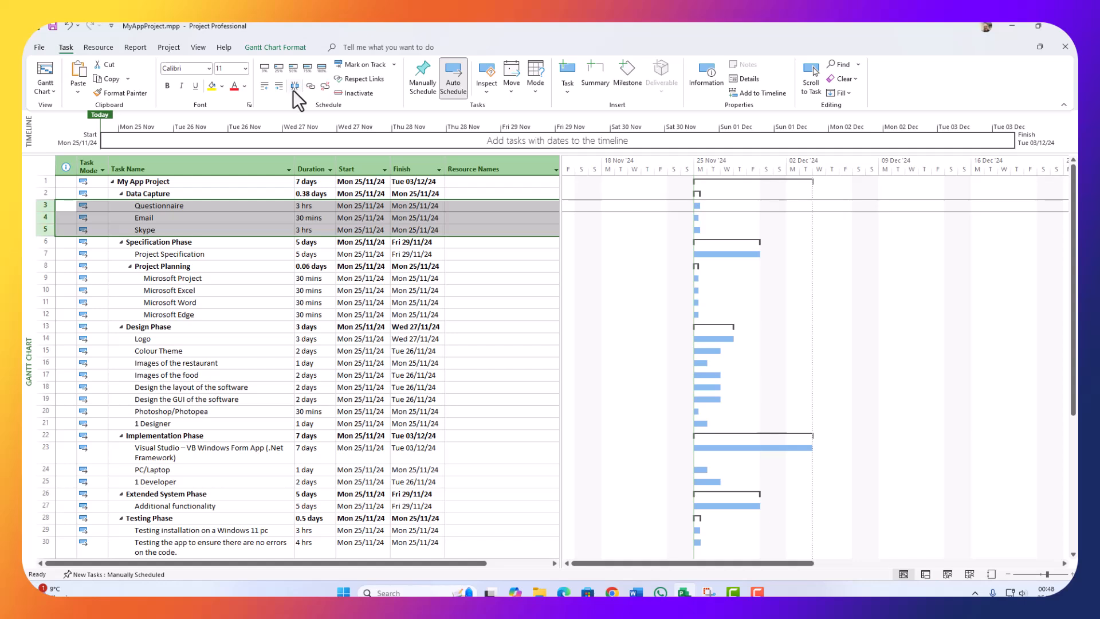
pyautogui.click(310, 86)
pyautogui.click(121, 194)
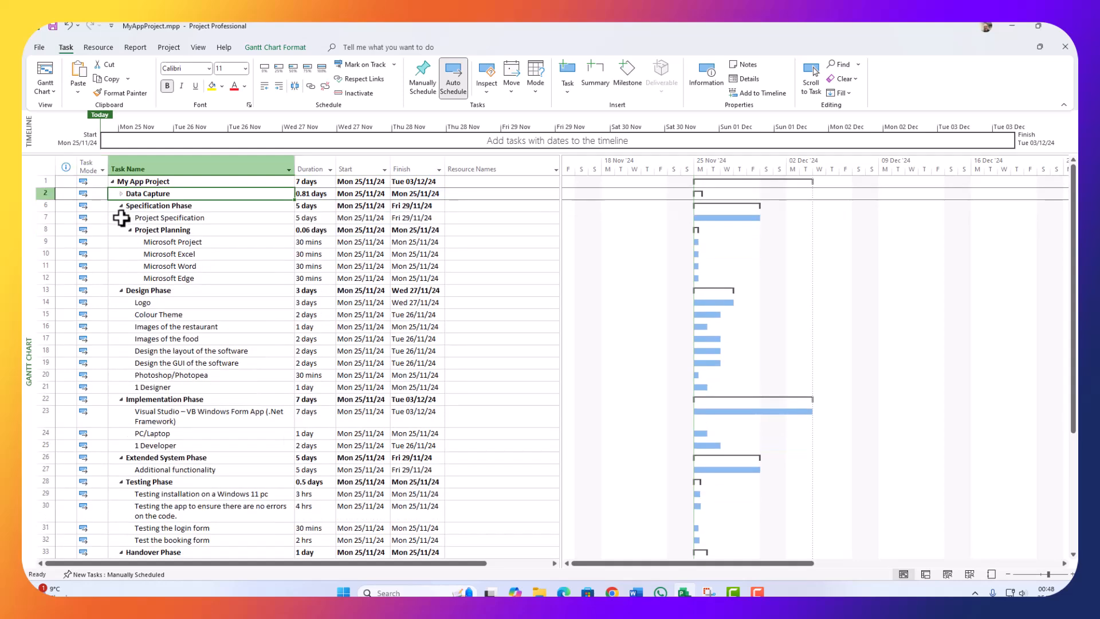
# Step: Dismiss the one-task linking warning for Project Specification and collapse the Specification Phase
pyautogui.click(127, 219)
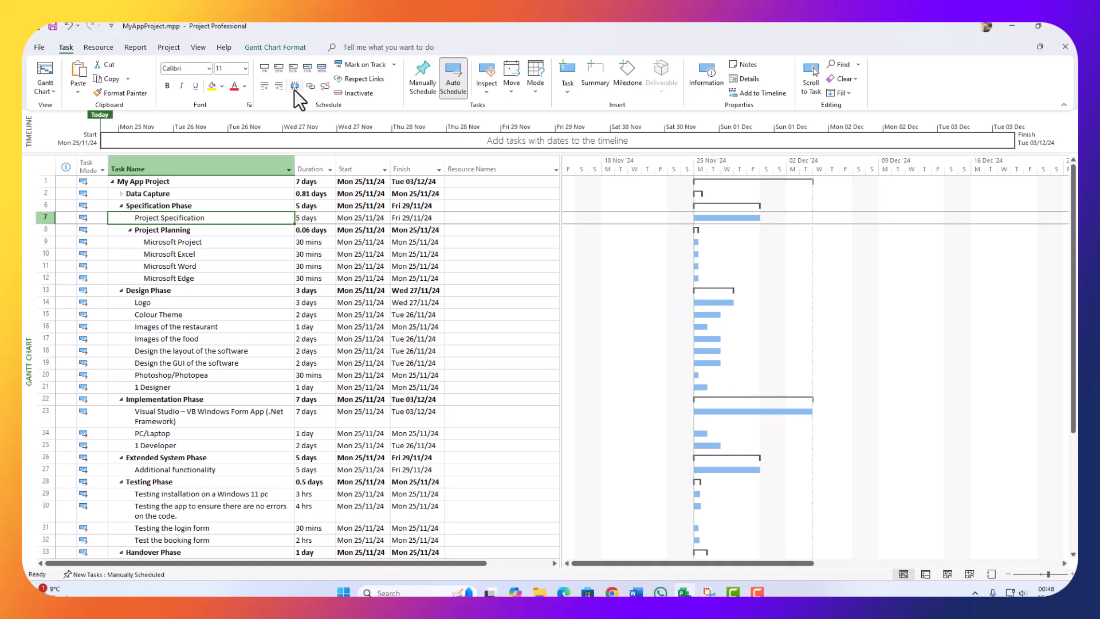
pyautogui.click(313, 87)
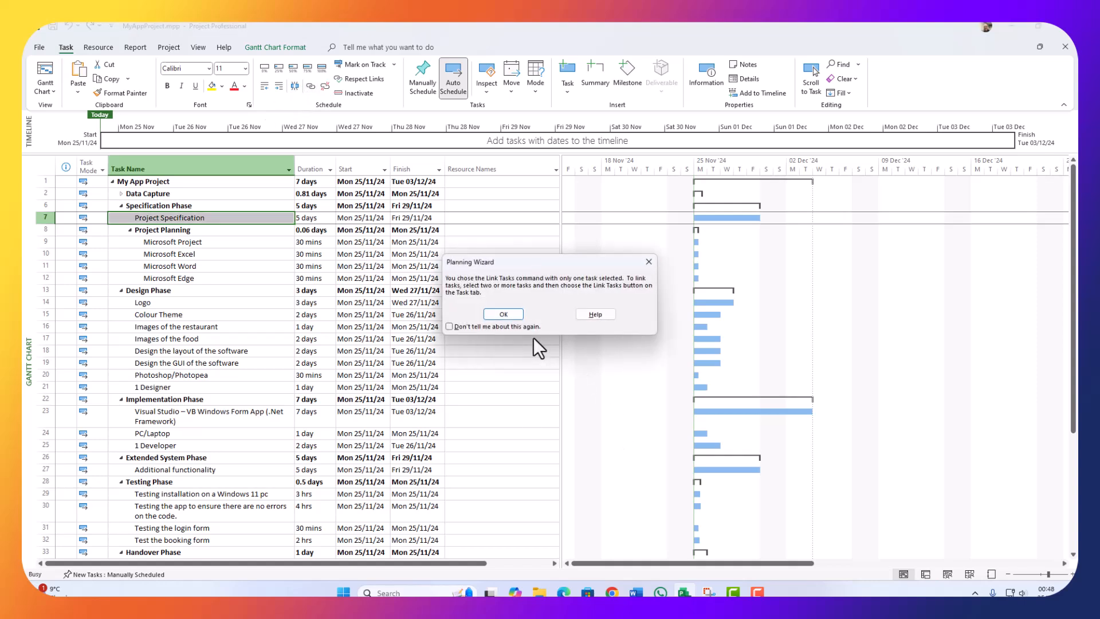
pyautogui.click(507, 312)
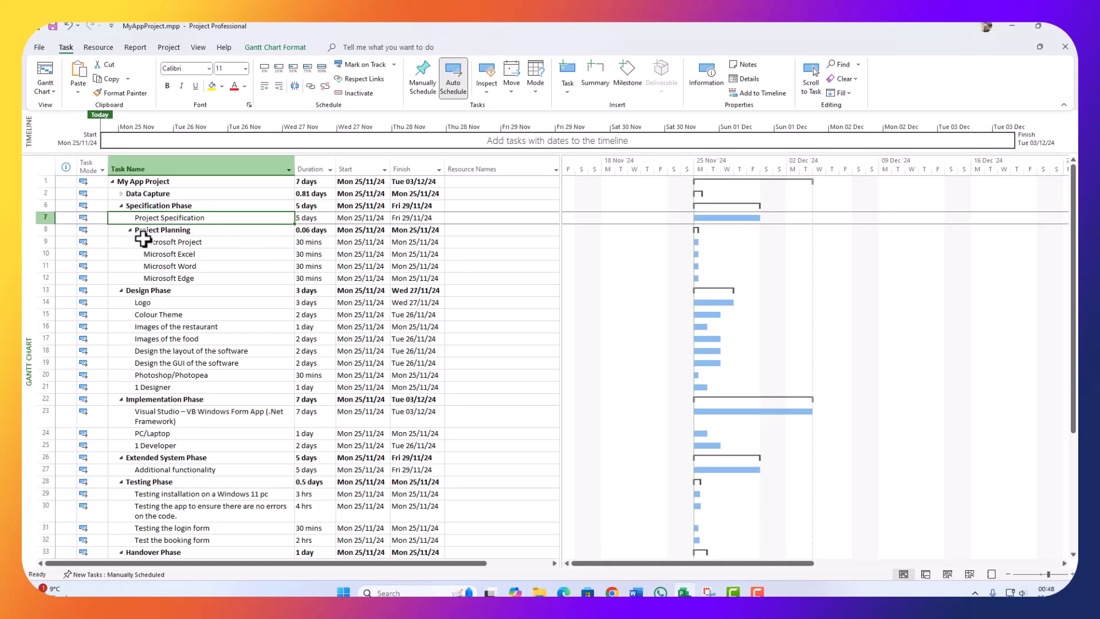
pyautogui.click(120, 205)
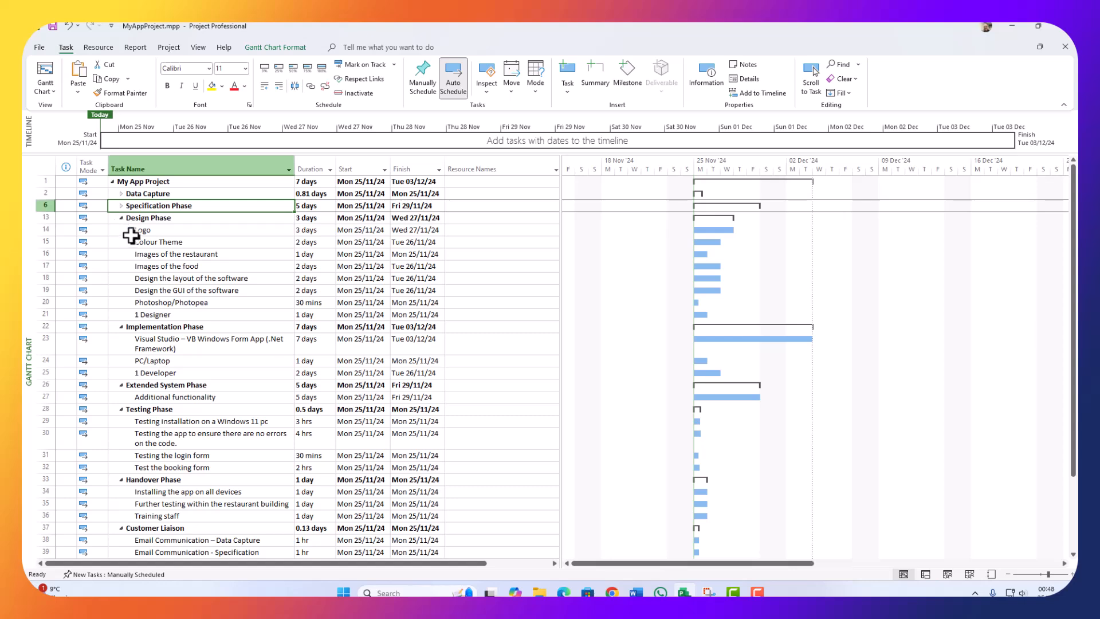
# Step: Link and collapse the Design and Implementation Phase subtasks, then collapse Extended System Phase
pyautogui.moveTo(41, 229); pyautogui.dragTo(30, 313)
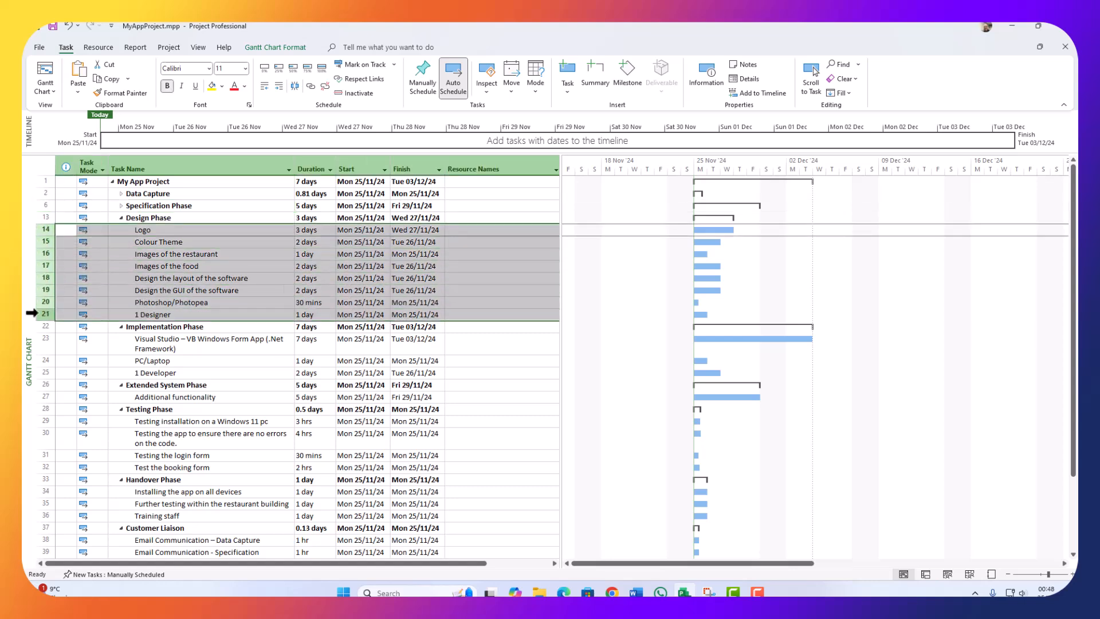
pyautogui.click(309, 86)
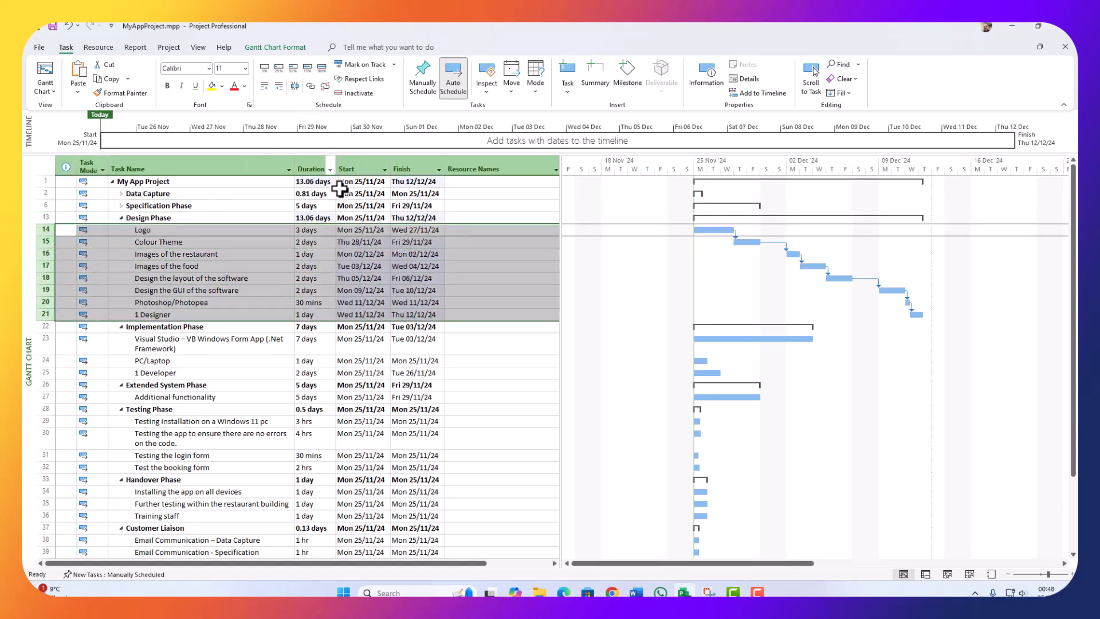
pyautogui.click(120, 218)
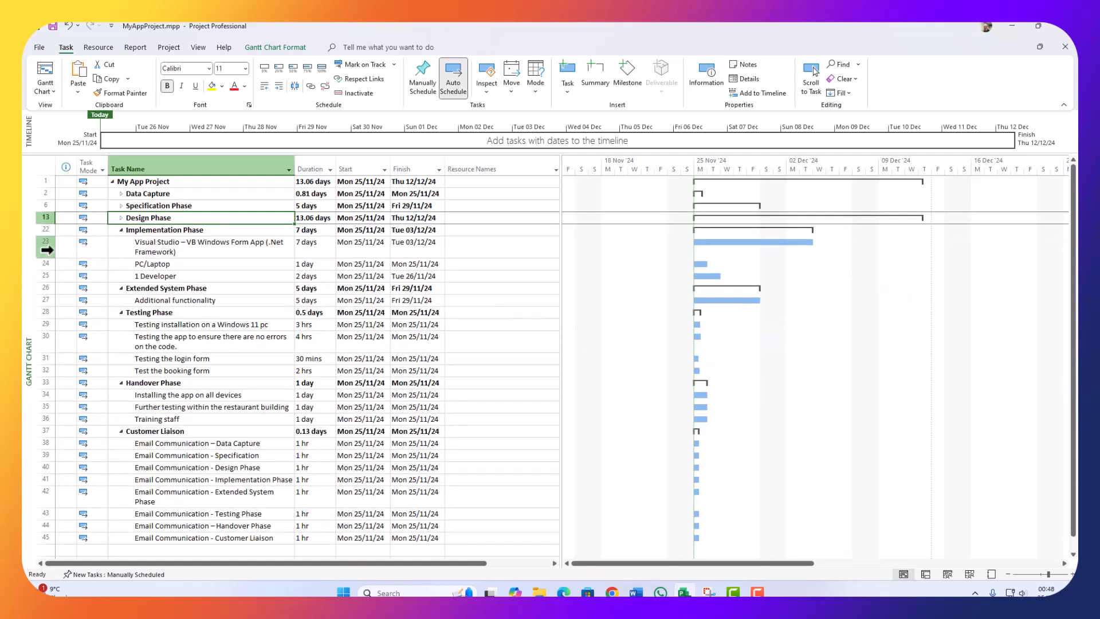
pyautogui.click(37, 247)
pyautogui.moveTo(37, 247); pyautogui.dragTo(36, 276)
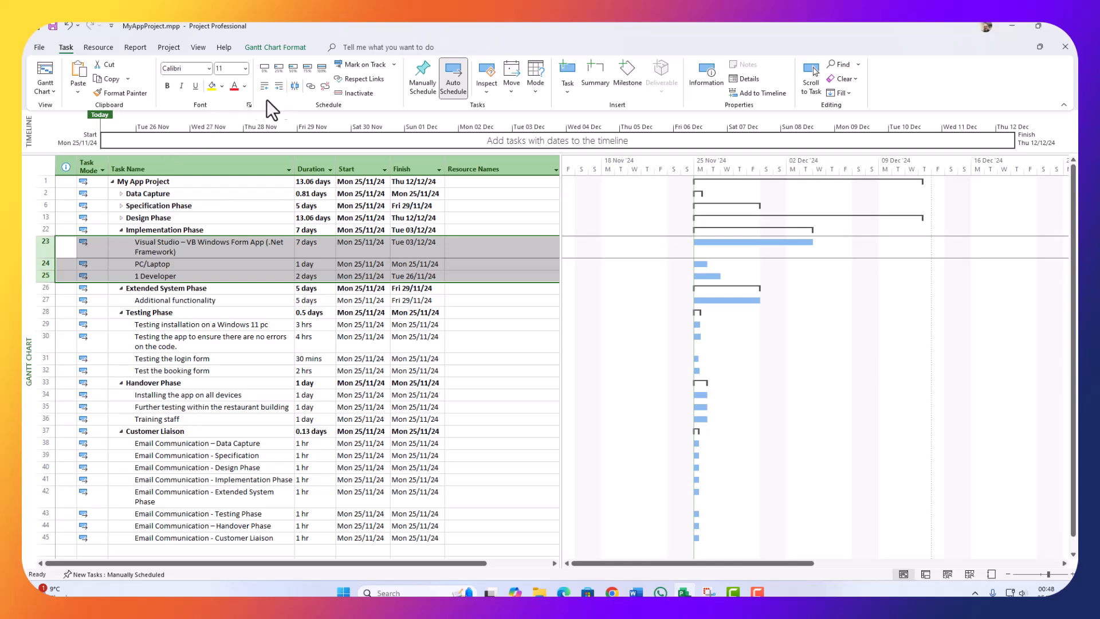
pyautogui.click(311, 86)
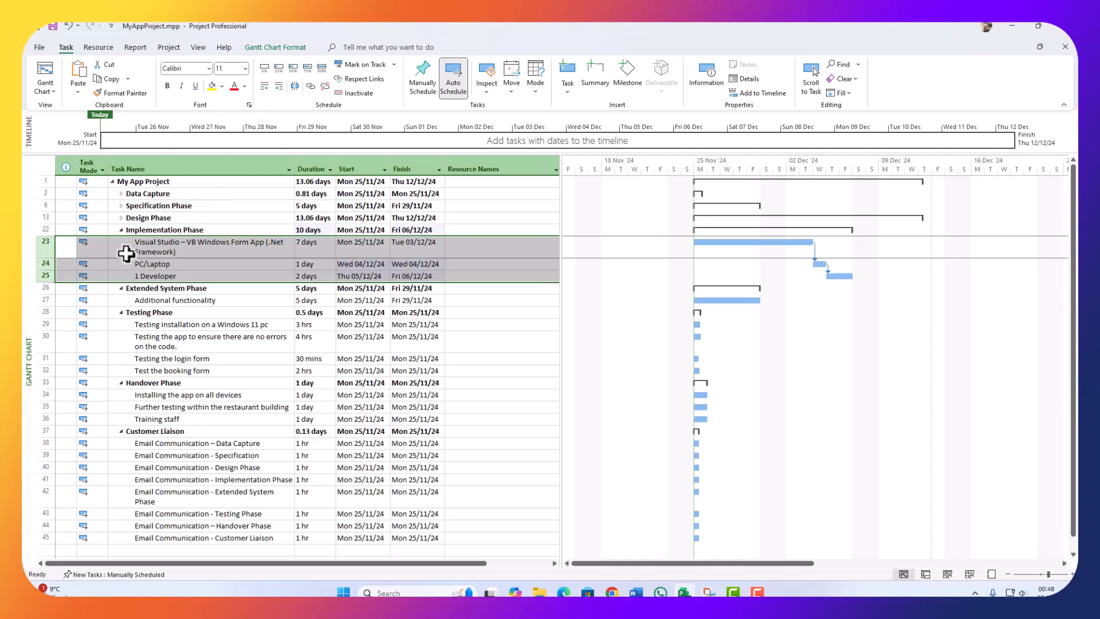
pyautogui.click(122, 229)
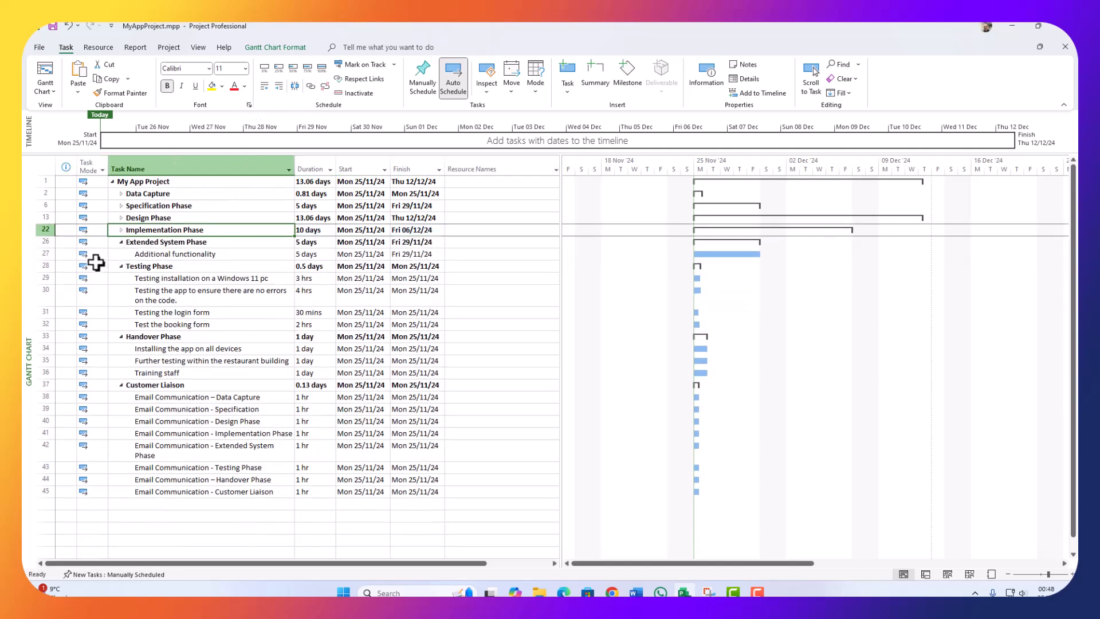
pyautogui.click(121, 241)
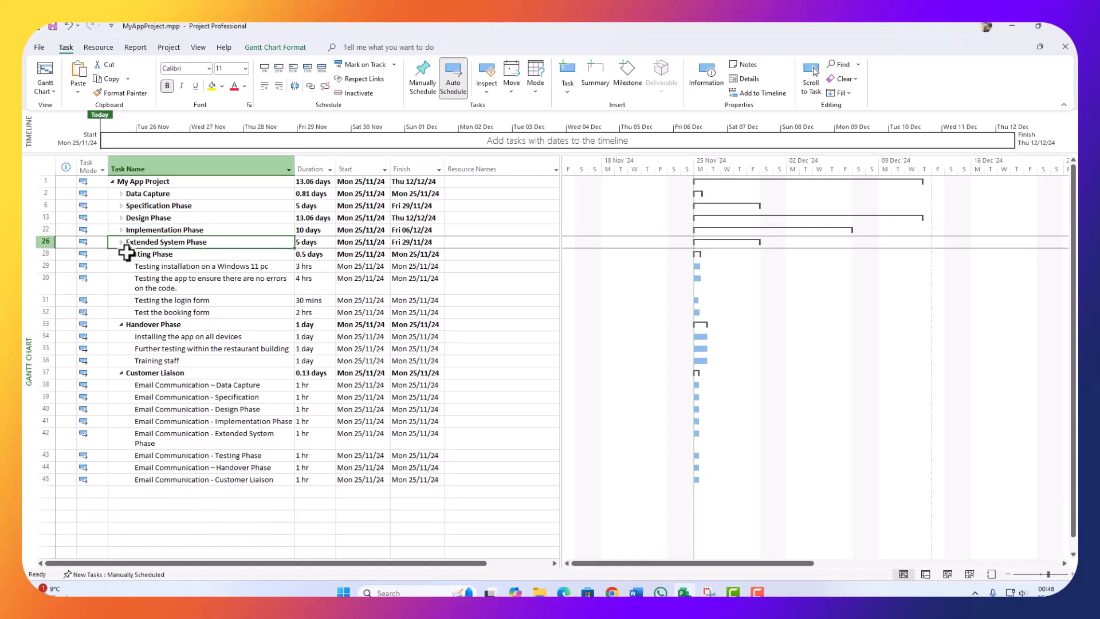
# Step: Link the four Testing tasks and collapse them, then link the three Handover tasks
pyautogui.moveTo(46, 265); pyautogui.dragTo(22, 308)
pyautogui.click(310, 86)
pyautogui.click(121, 255)
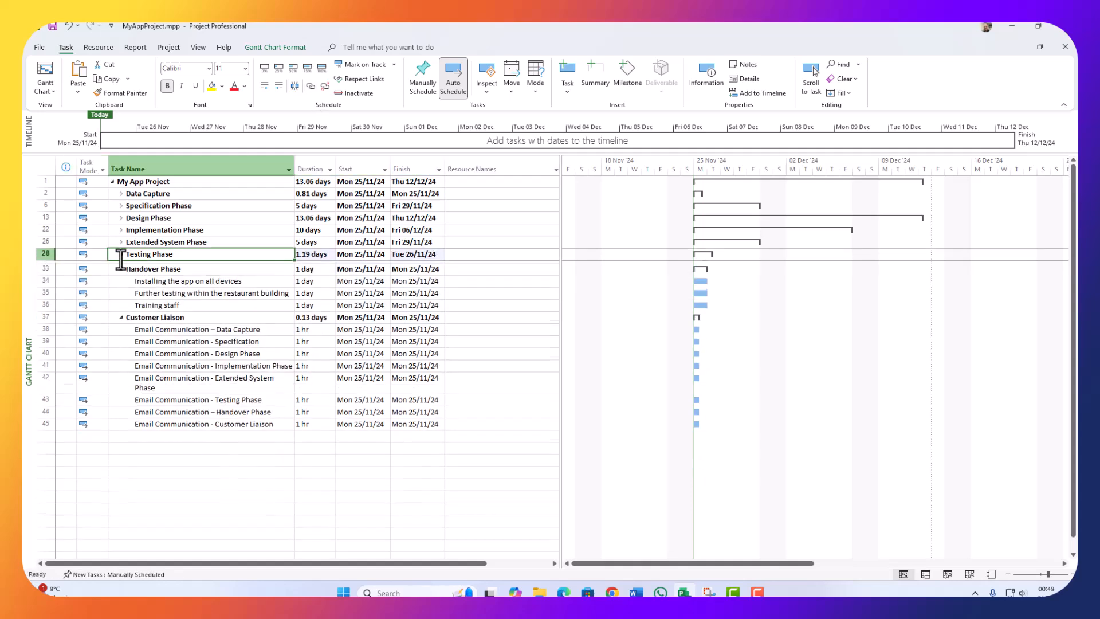
pyautogui.moveTo(43, 279); pyautogui.dragTo(30, 301)
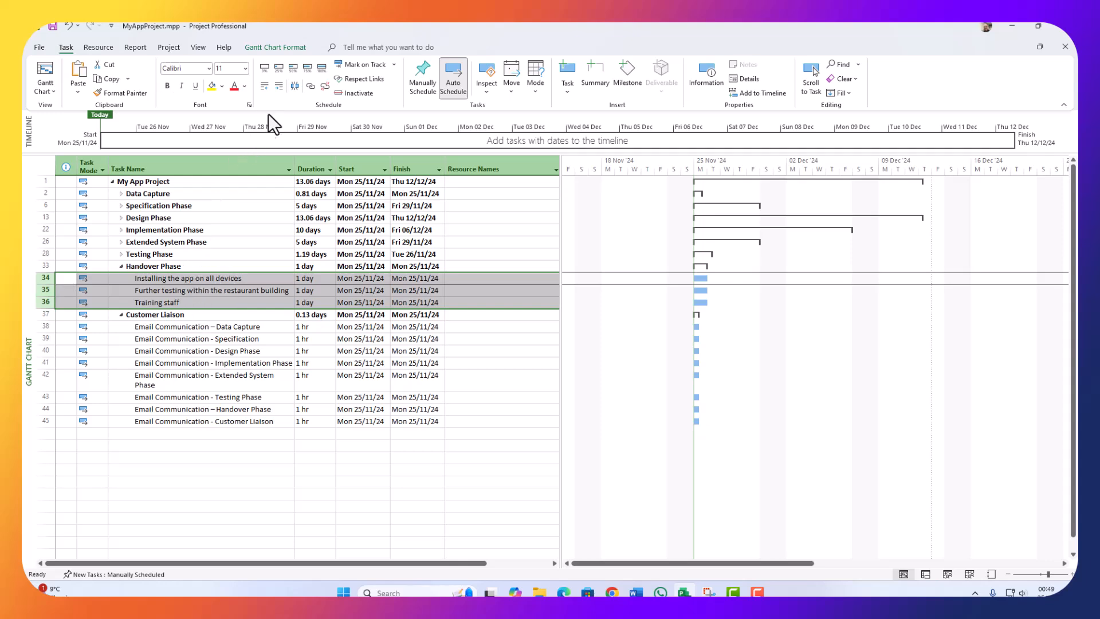
pyautogui.click(309, 87)
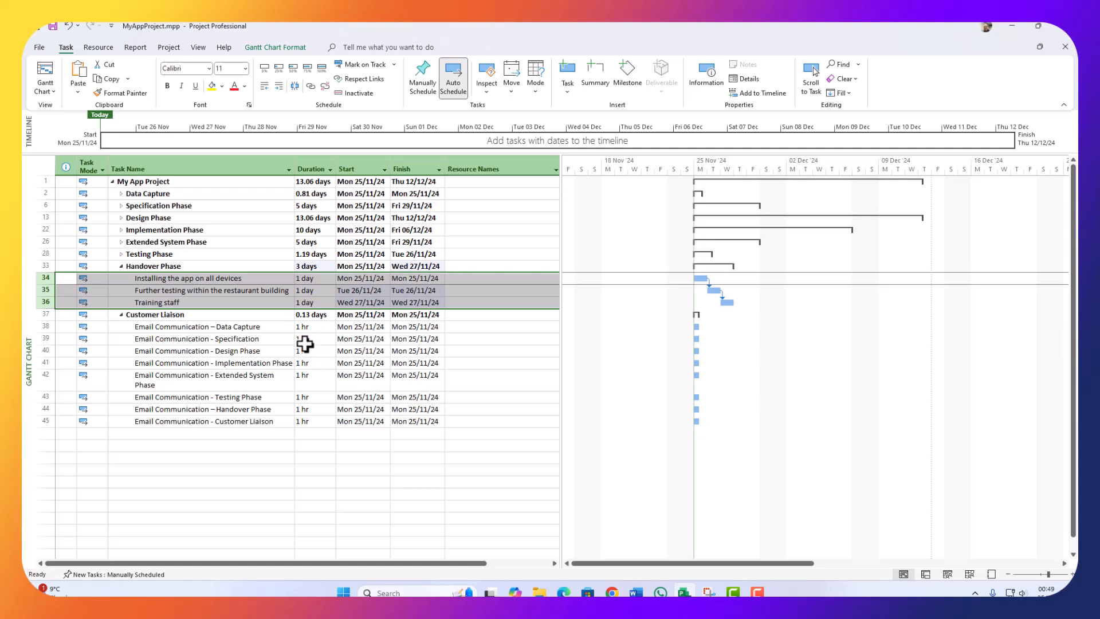
pyautogui.click(86, 325)
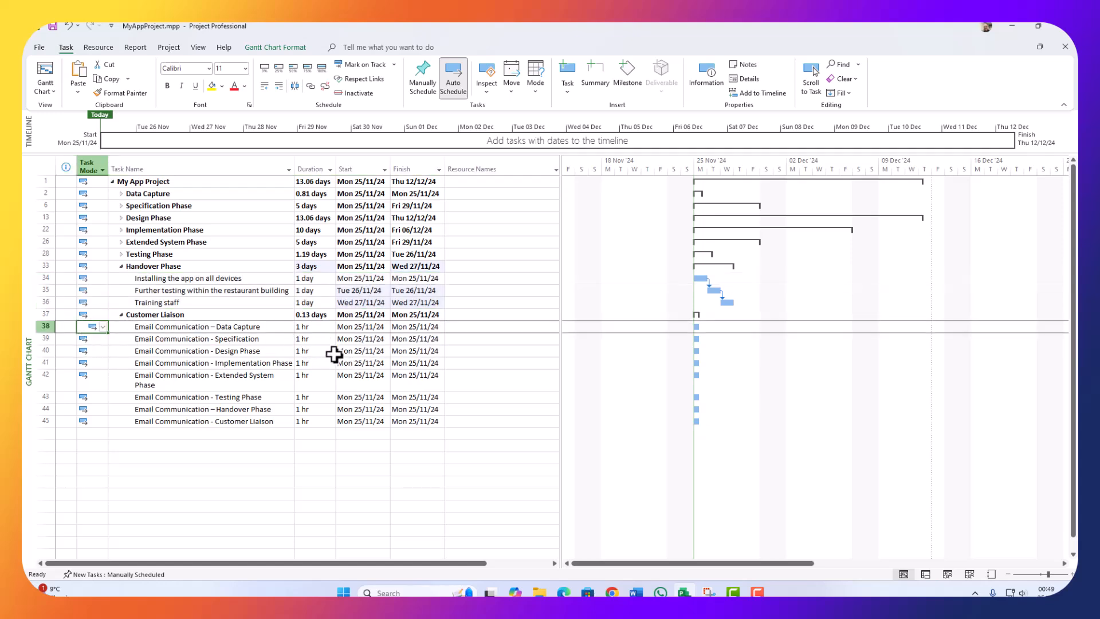
# Step: Make the email tasks in rows 38–45 Manually Scheduled and collapse the Handover Phase
pyautogui.click(103, 326)
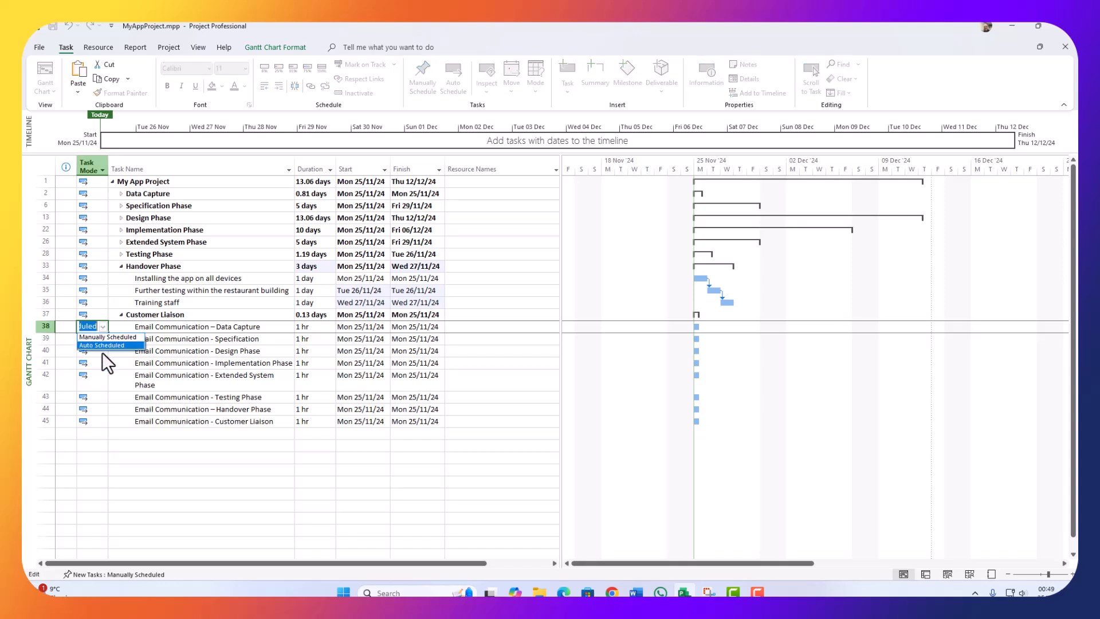
pyautogui.click(103, 338)
pyautogui.moveTo(104, 335); pyautogui.dragTo(86, 426)
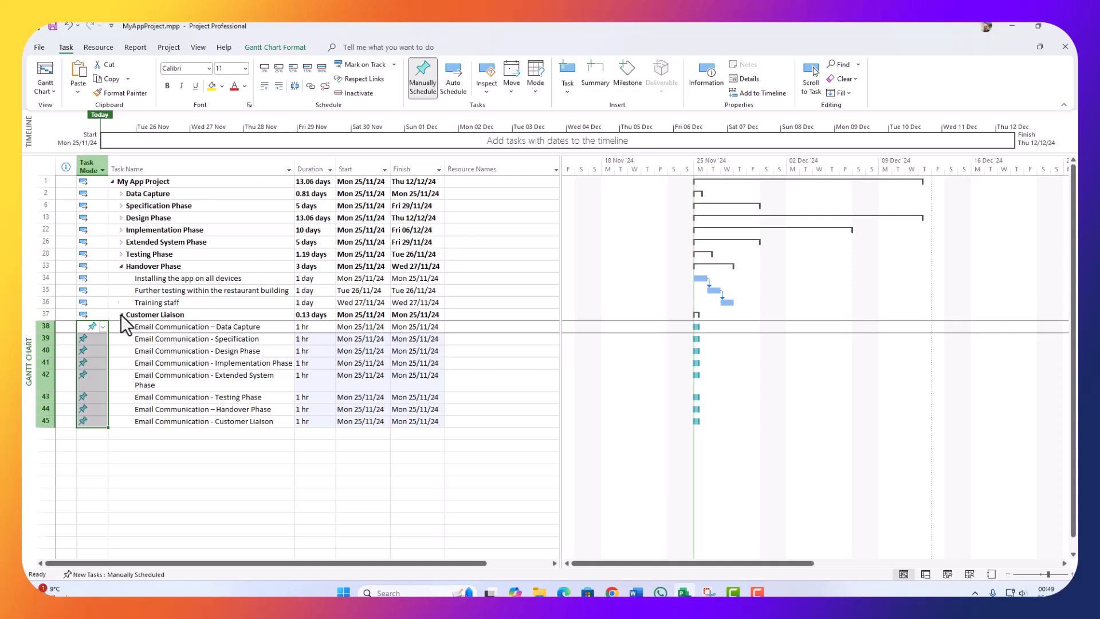
pyautogui.click(121, 266)
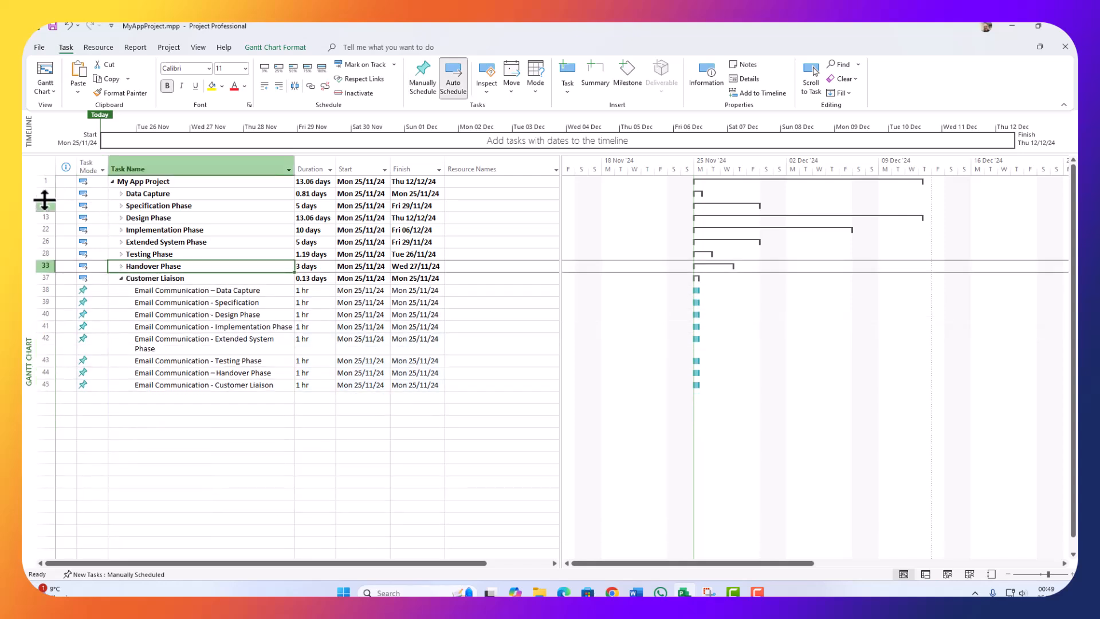
pyautogui.moveTo(44, 199); pyautogui.dragTo(29, 264)
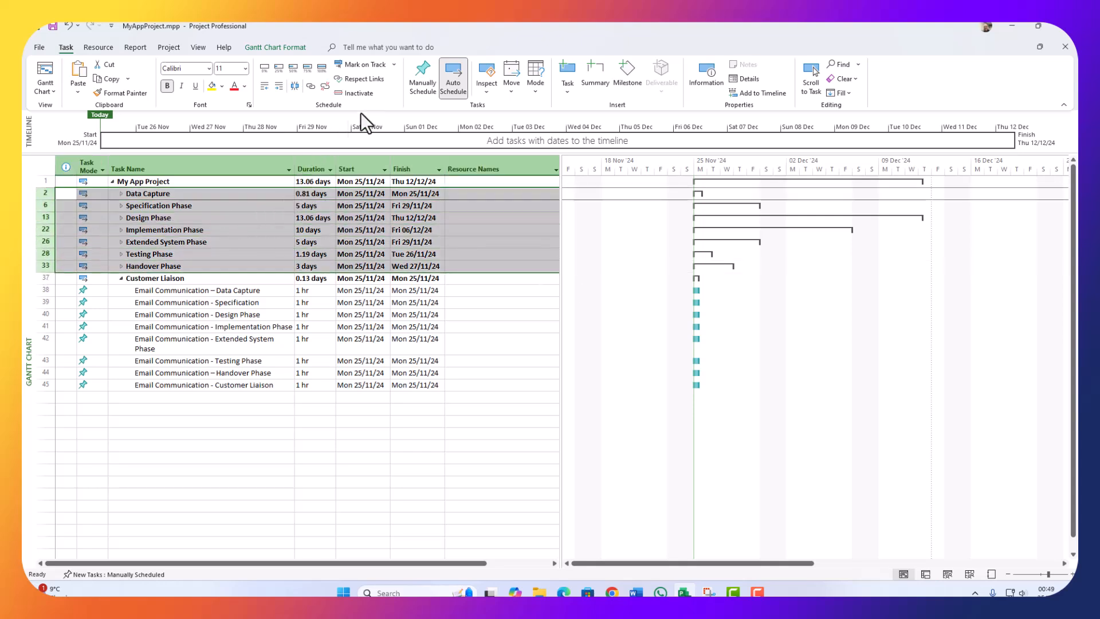
# Step: Link the seven phase summaries in sequence, giving My App Project 38.06 days ending Thu 16/01/25
pyautogui.click(310, 86)
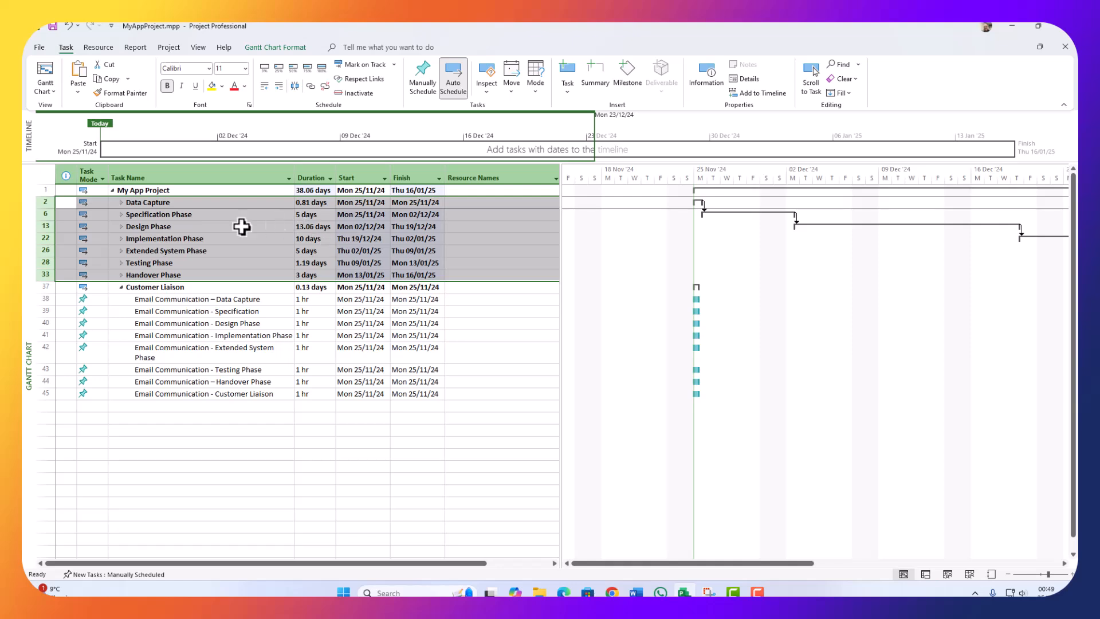
pyautogui.click(238, 204)
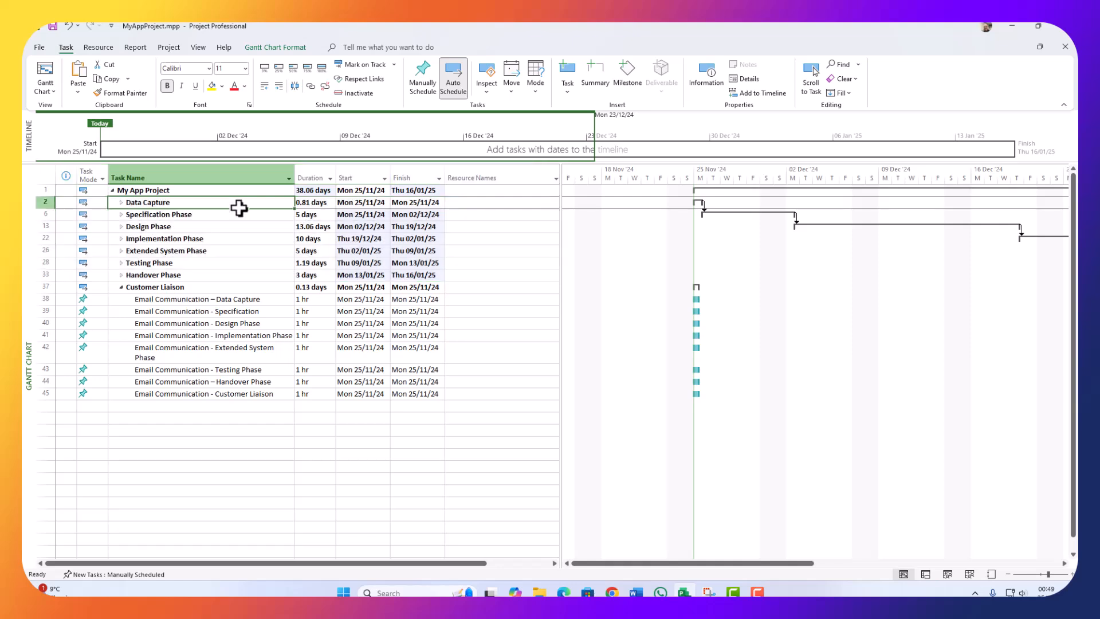
pyautogui.click(320, 204)
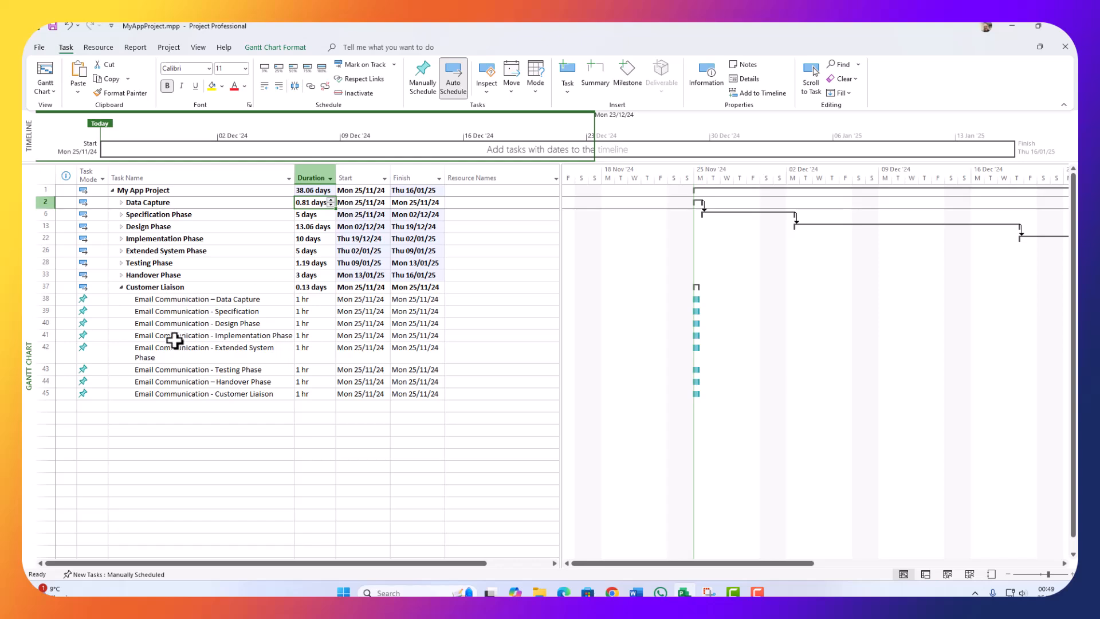
# Step: Check the phase start dates and start the Design Phase email on 02/12/24
pyautogui.click(229, 300)
pyautogui.click(368, 300)
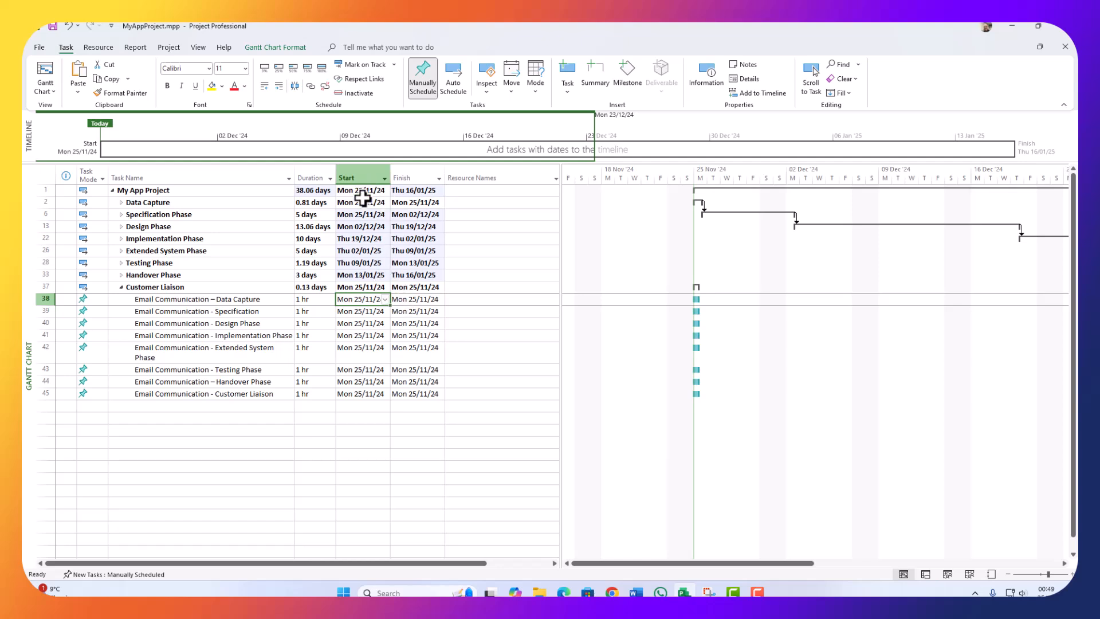
pyautogui.click(146, 215)
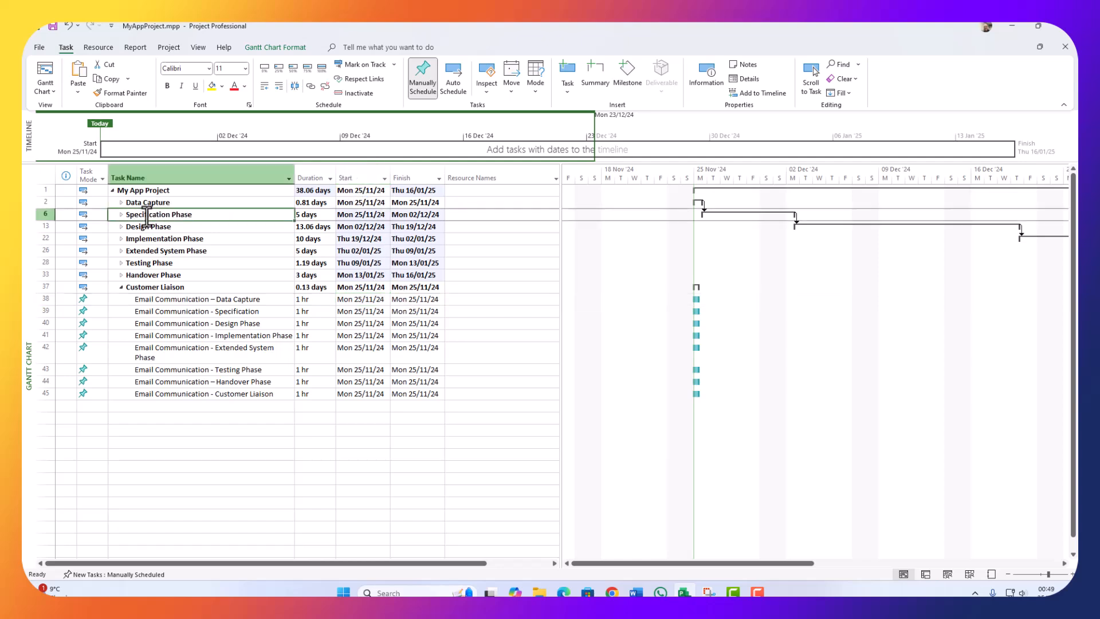
pyautogui.click(44, 214)
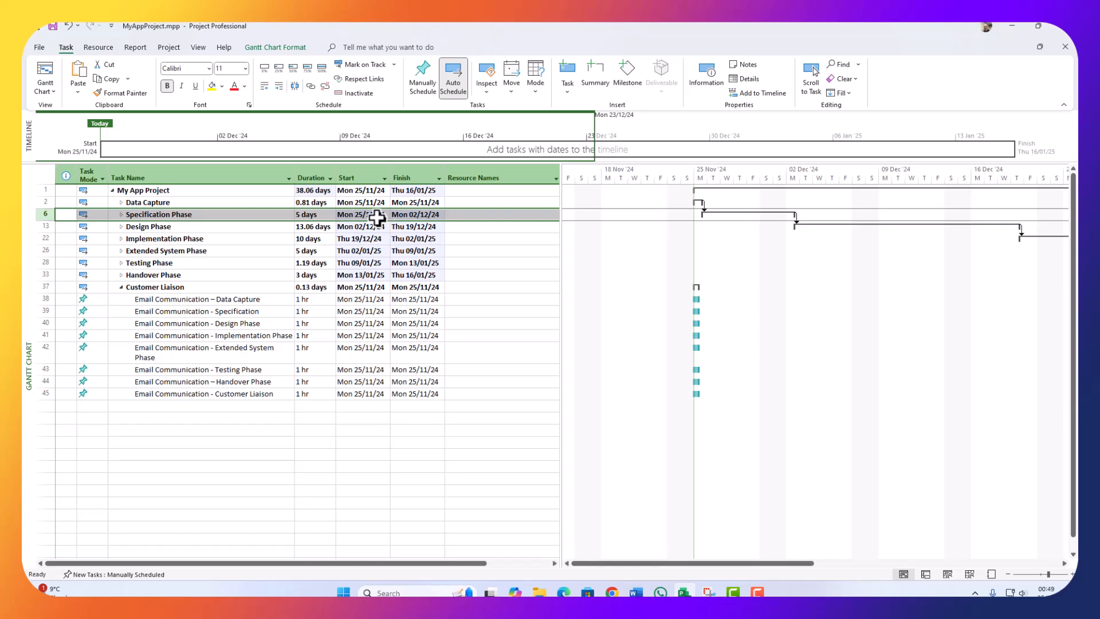
pyautogui.click(358, 311)
pyautogui.click(352, 226)
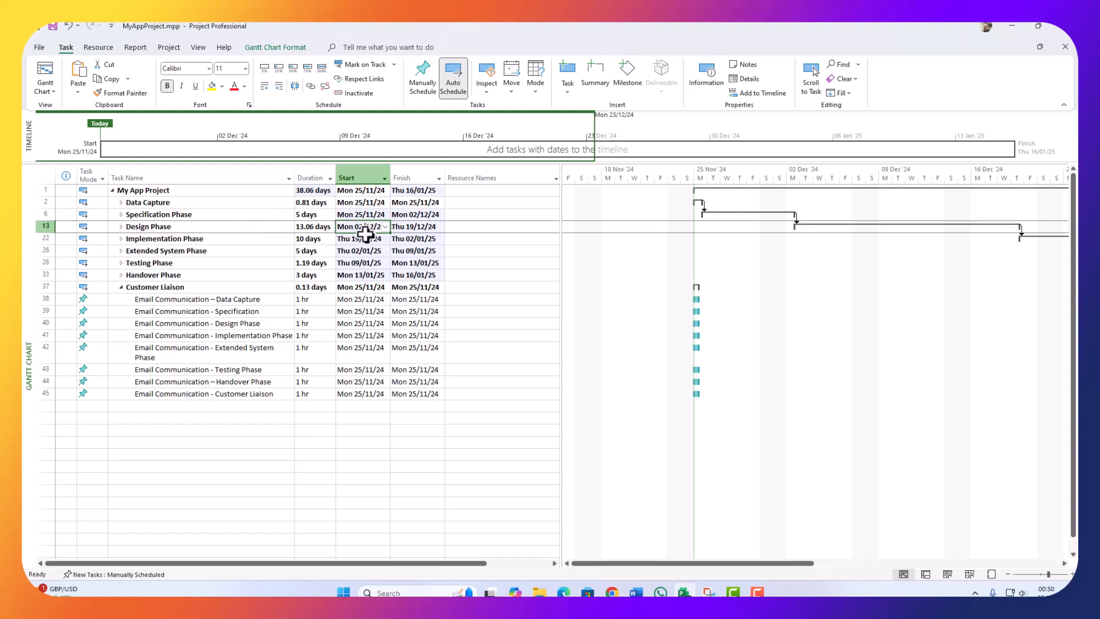
pyautogui.click(232, 324)
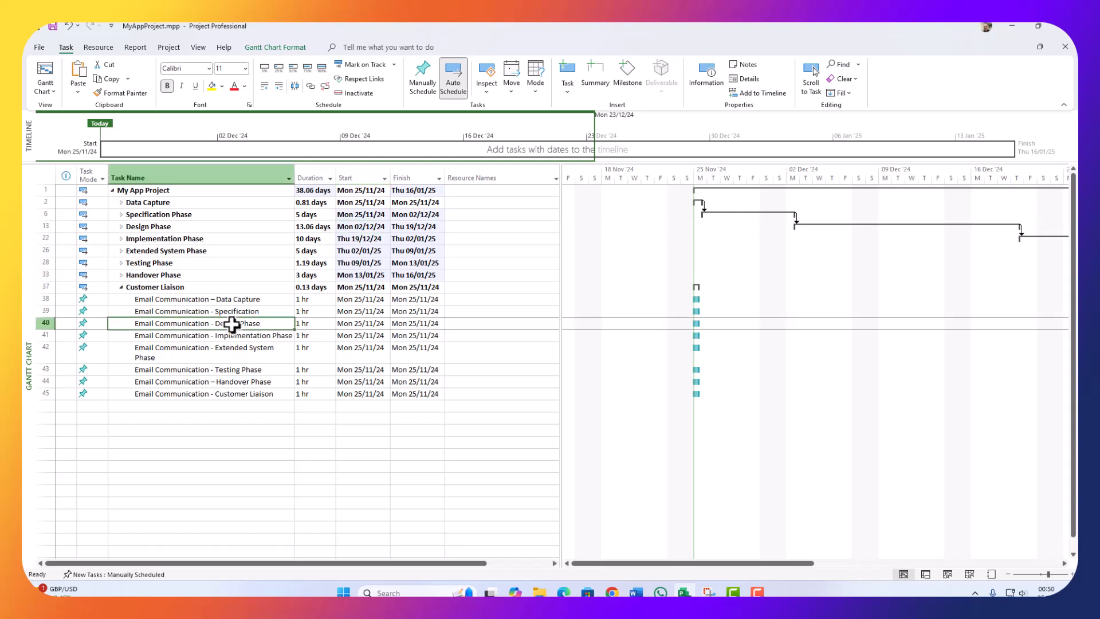
pyautogui.click(364, 324)
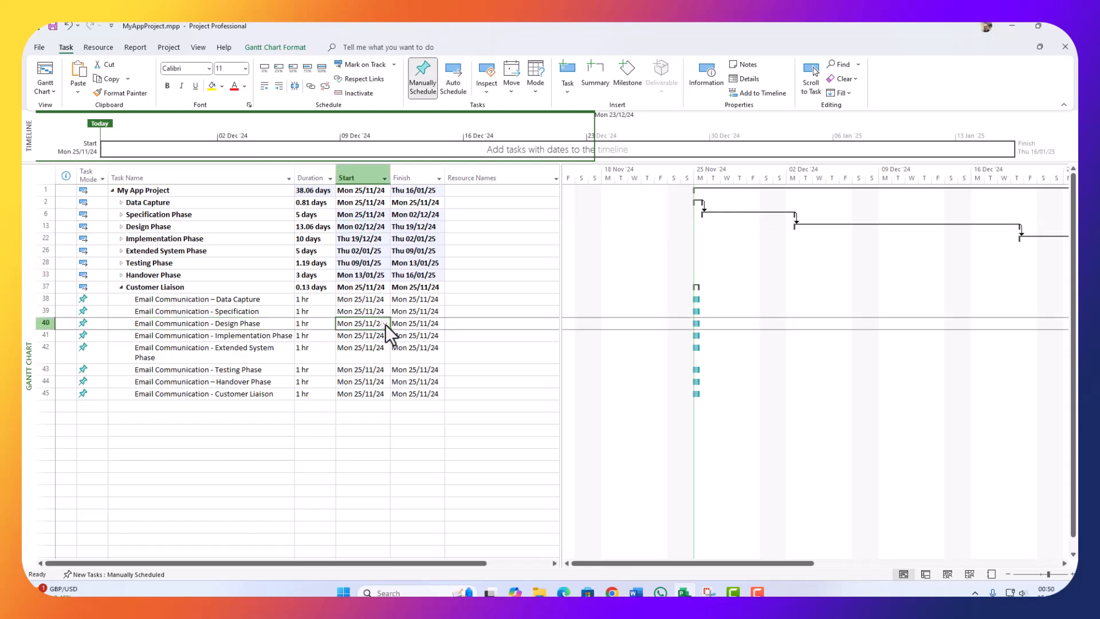
pyautogui.click(384, 324)
pyautogui.click(381, 336)
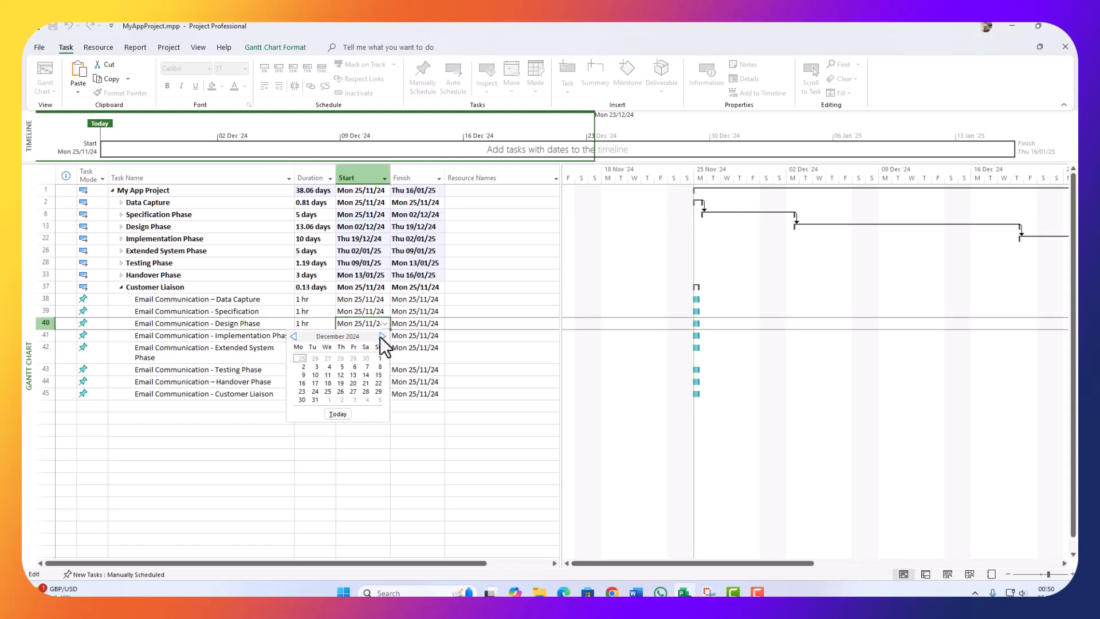
pyautogui.click(302, 367)
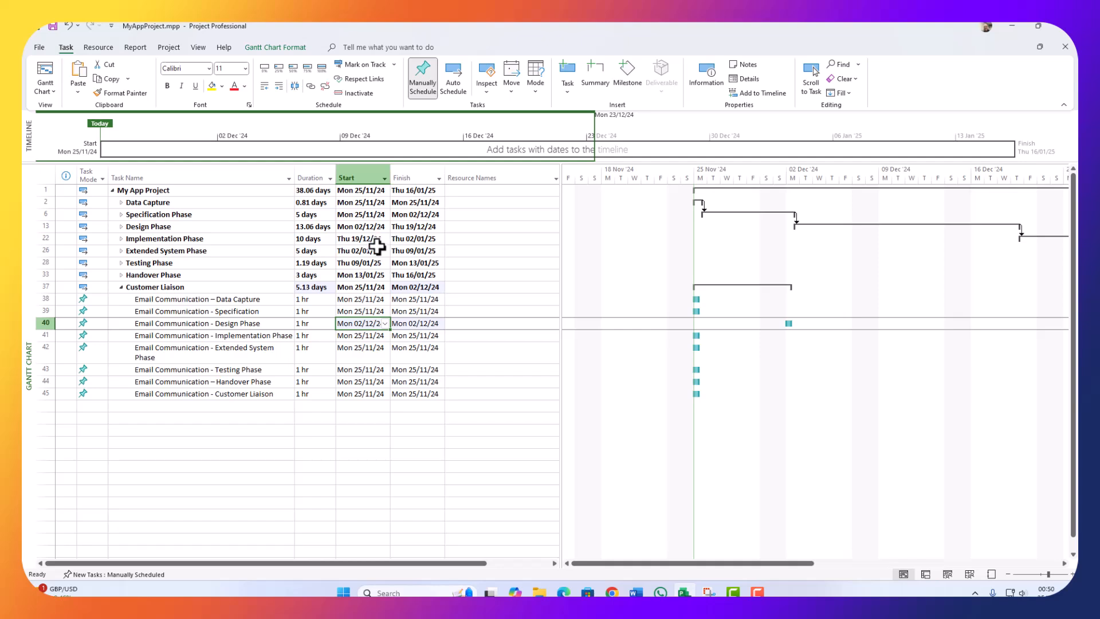
# Step: Start the Implementation Phase email on 19/12/24 and the Extended System Phase email on 02/01/25
pyautogui.click(385, 336)
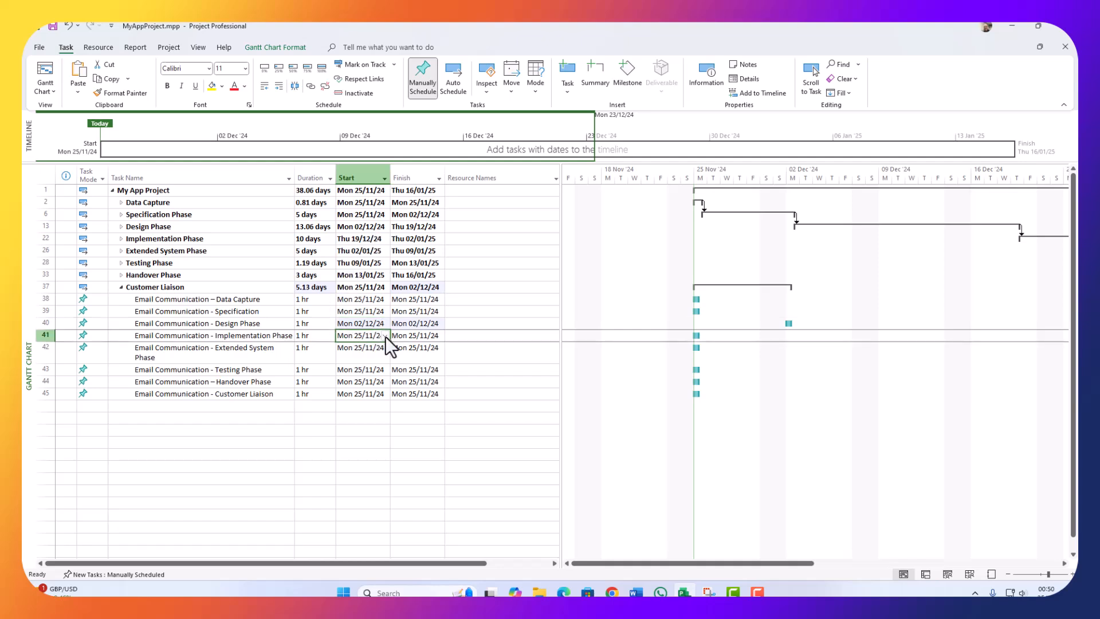
pyautogui.click(385, 336)
pyautogui.click(379, 348)
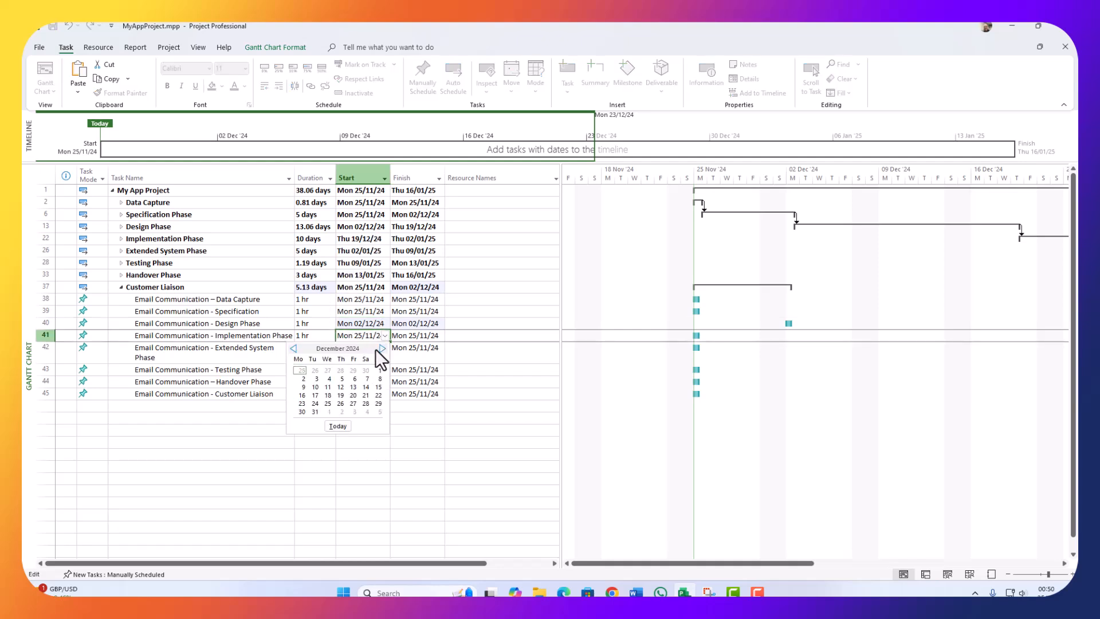
pyautogui.click(340, 395)
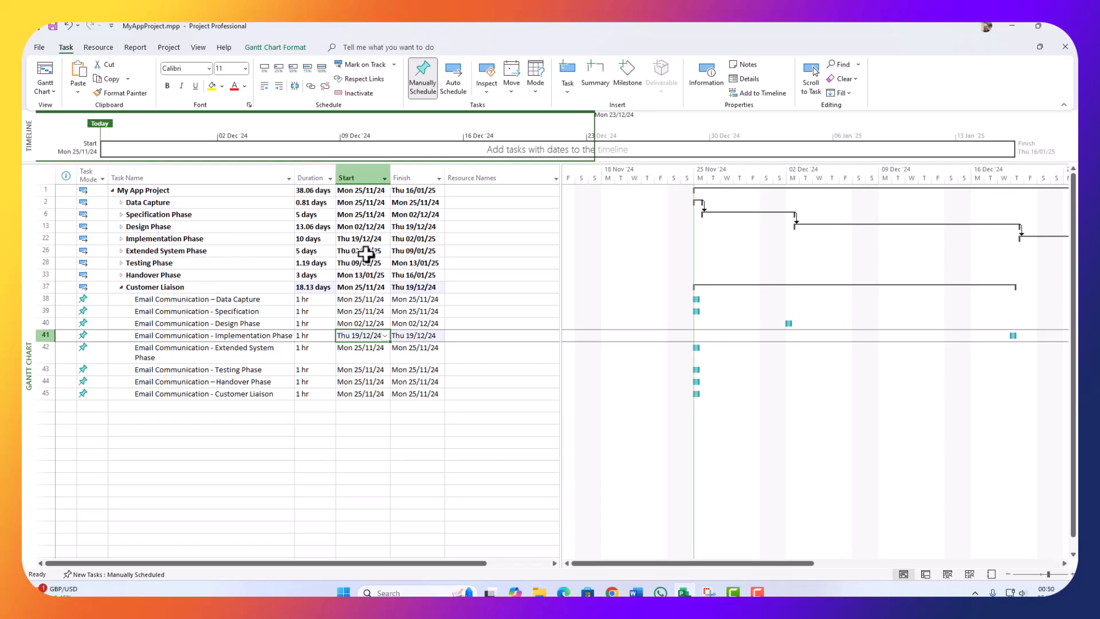
pyautogui.click(374, 350)
pyautogui.click(385, 351)
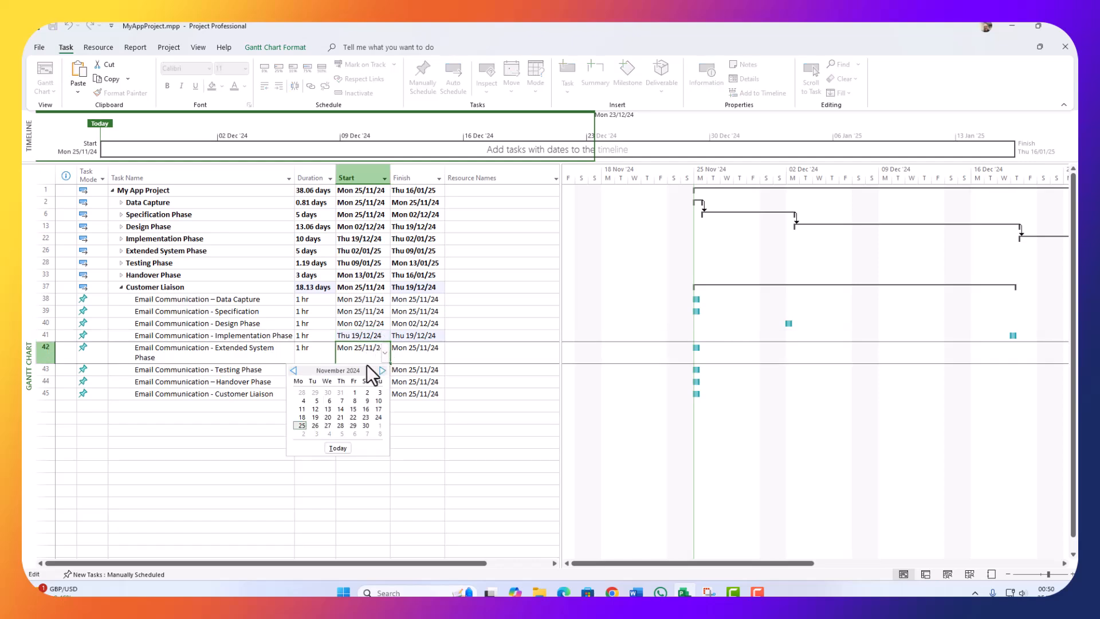
pyautogui.click(383, 370)
pyautogui.click(382, 370)
pyautogui.click(342, 393)
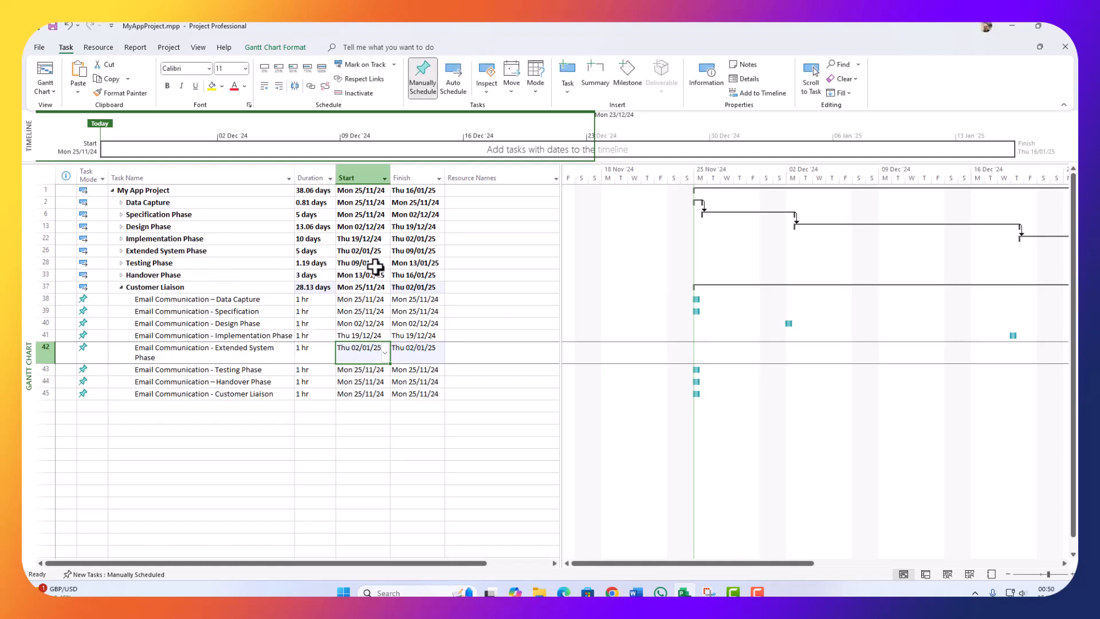
# Step: Start the Testing Phase email on 09/01/25 and the Handover Phase email on 13/01/25
pyautogui.click(387, 371)
pyautogui.click(385, 371)
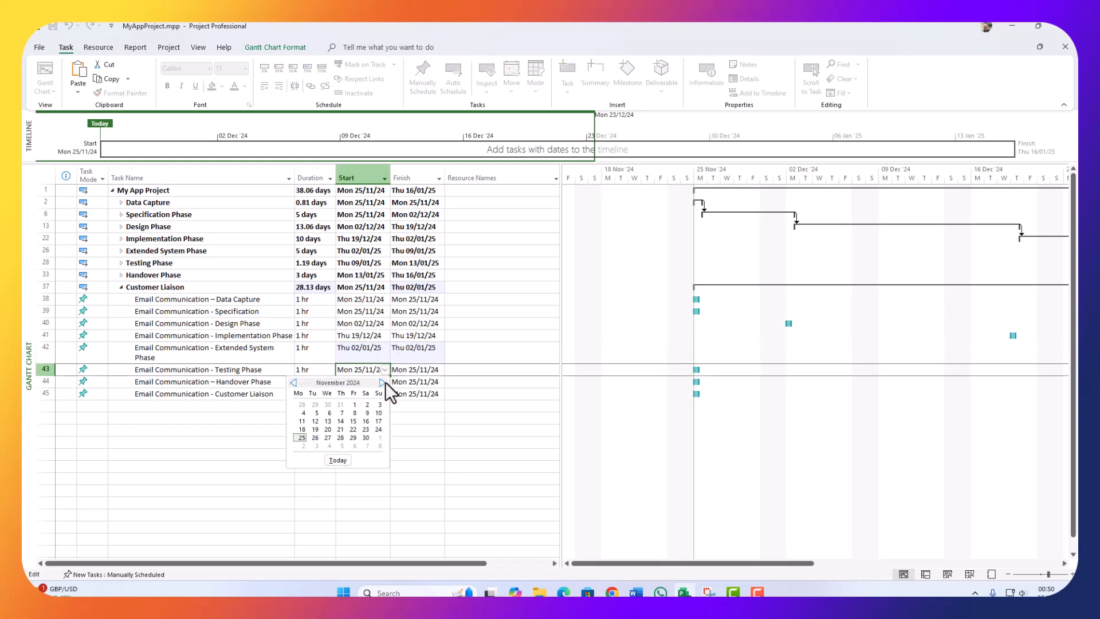
pyautogui.click(382, 383)
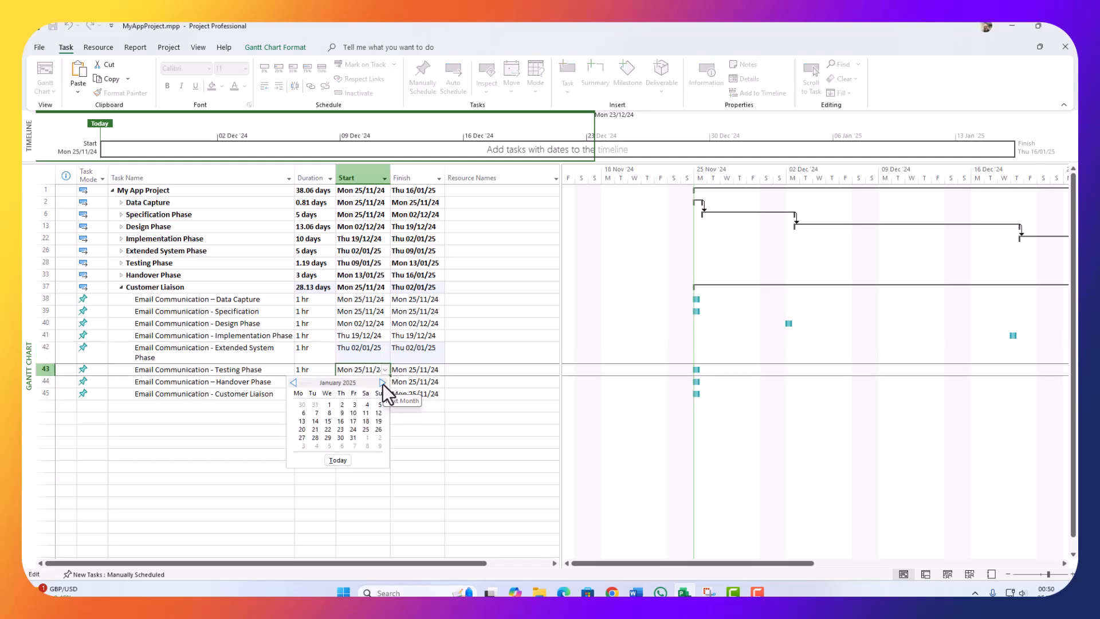
pyautogui.click(340, 413)
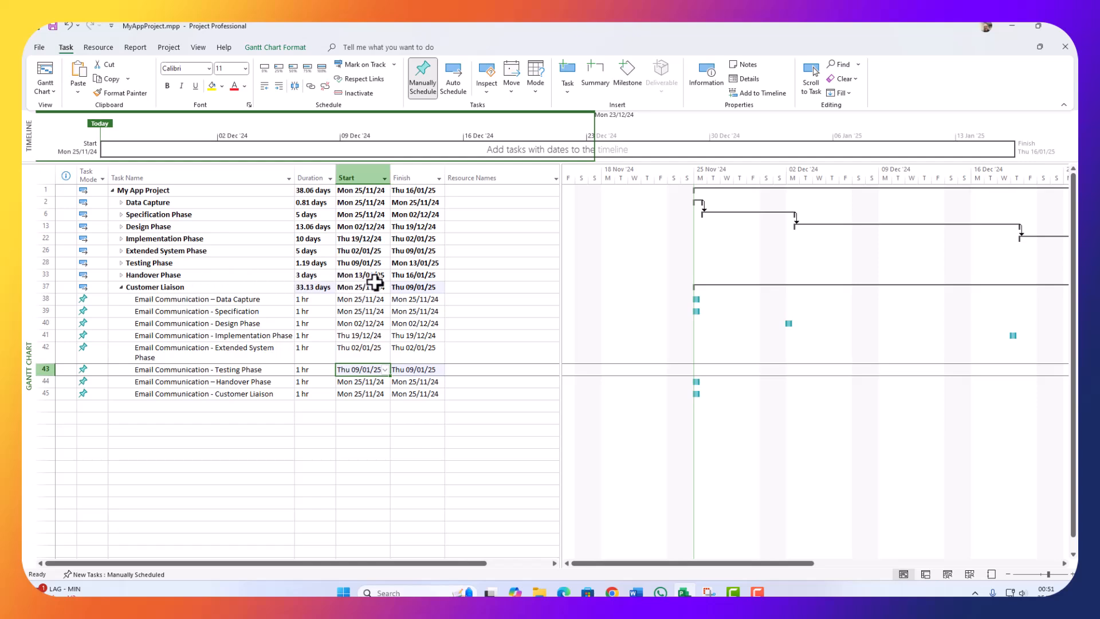
pyautogui.click(382, 381)
pyautogui.click(385, 382)
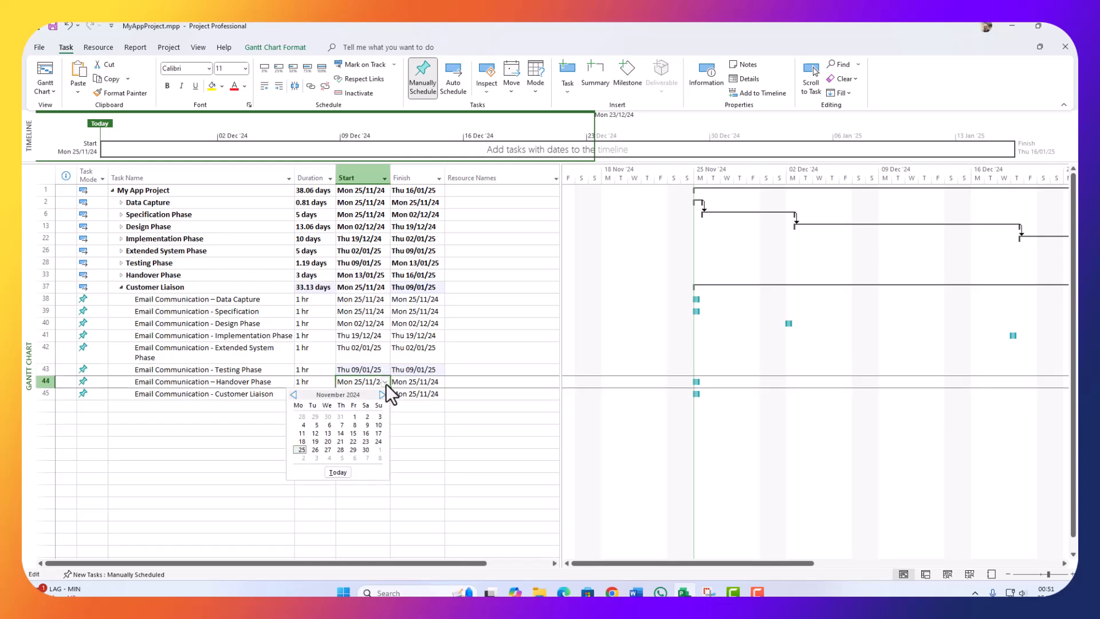
pyautogui.click(383, 393)
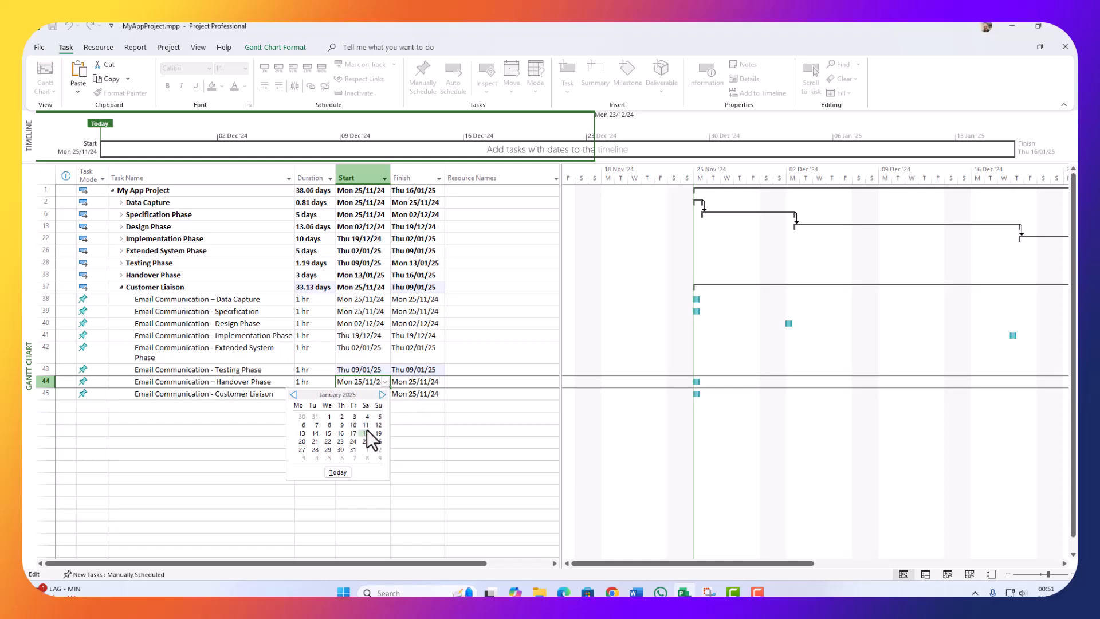
pyautogui.click(302, 433)
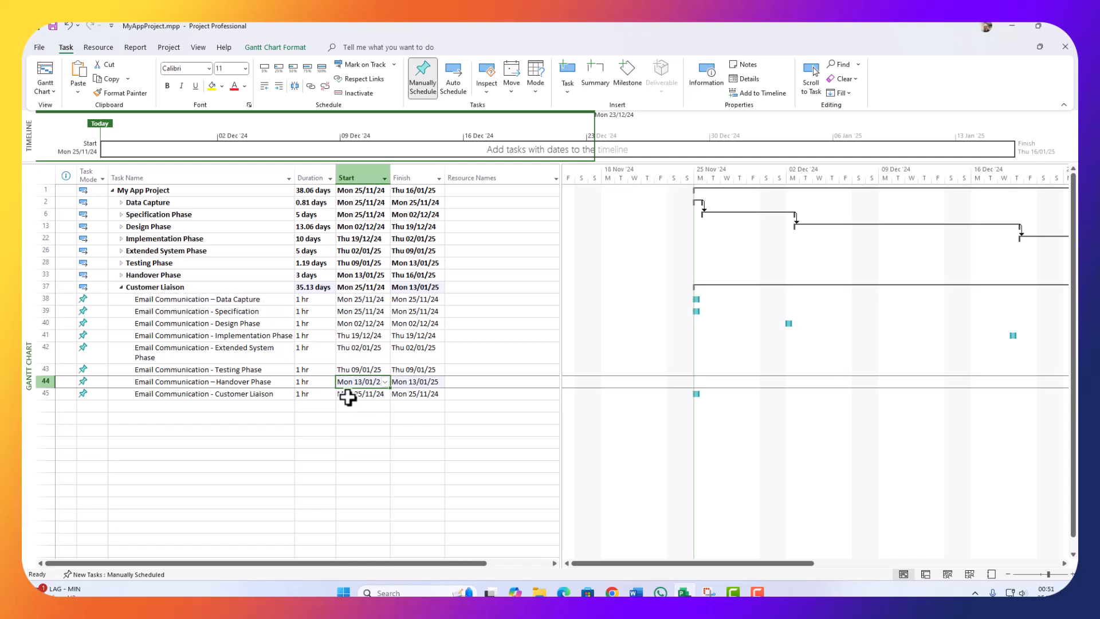
pyautogui.click(267, 396)
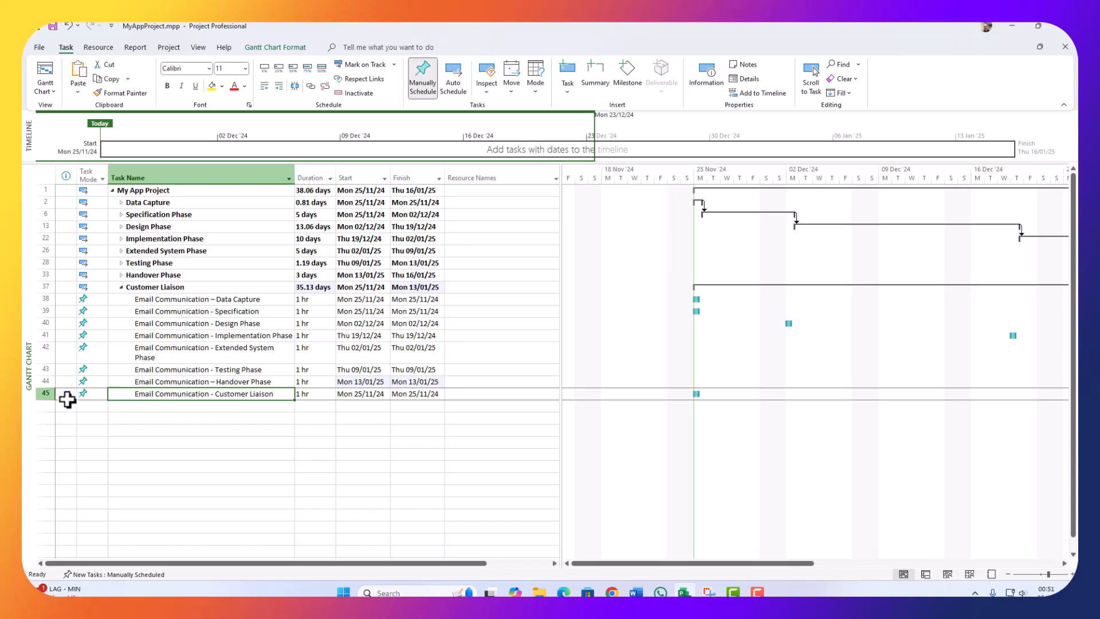
pyautogui.click(51, 394)
# Step: Delete the Customer Liaison email task in row 45 and collapse the Customer Liaison summary
pyautogui.rightClick(51, 394)
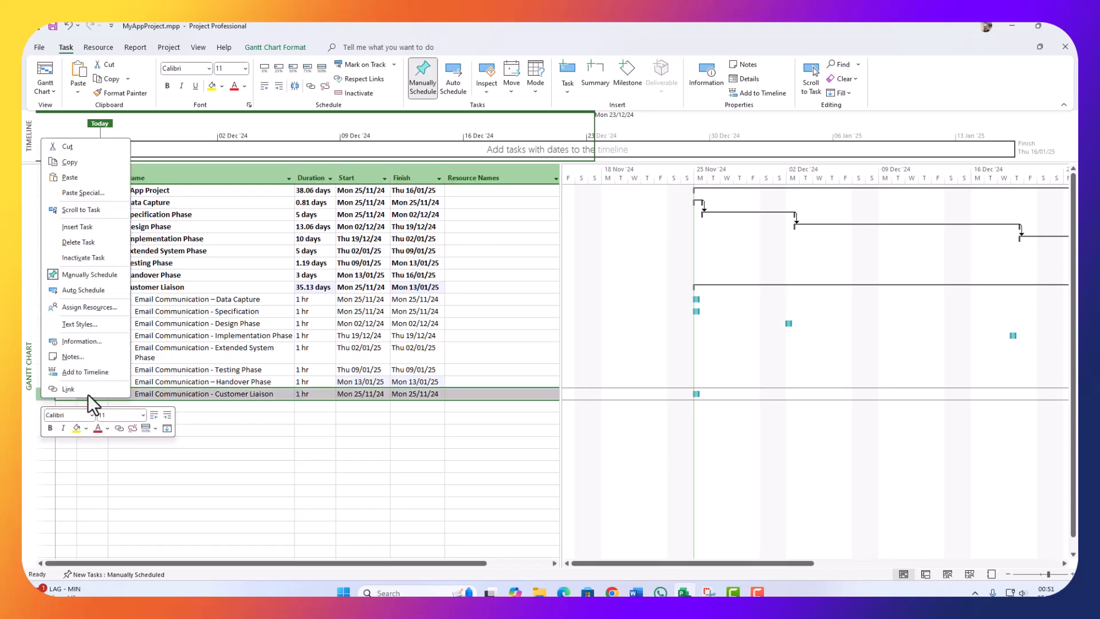
pyautogui.click(77, 243)
pyautogui.click(220, 418)
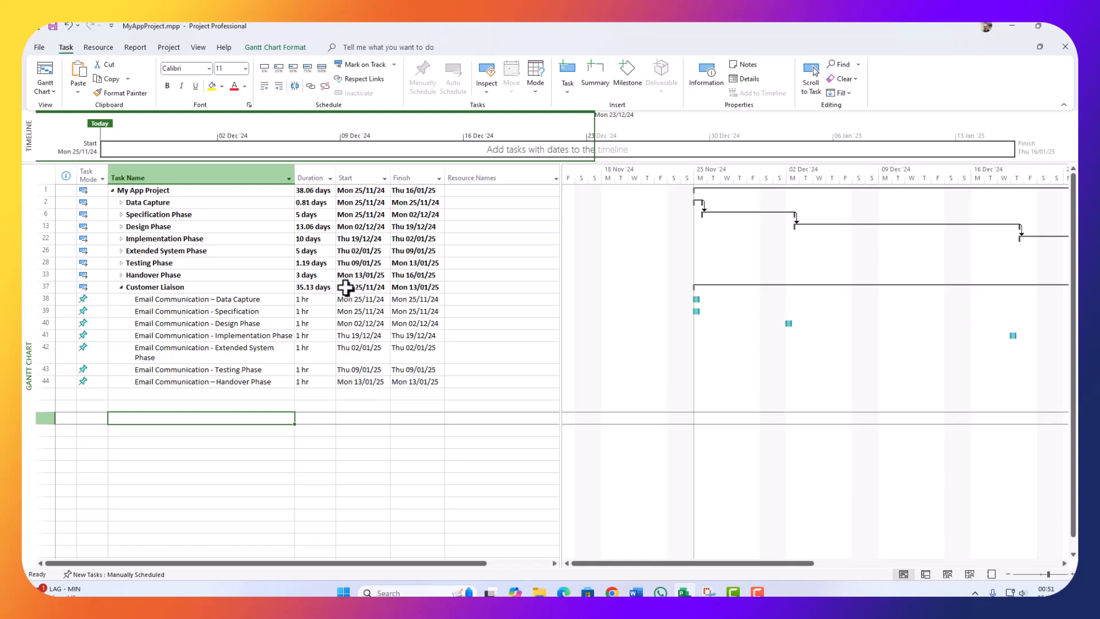
pyautogui.click(120, 287)
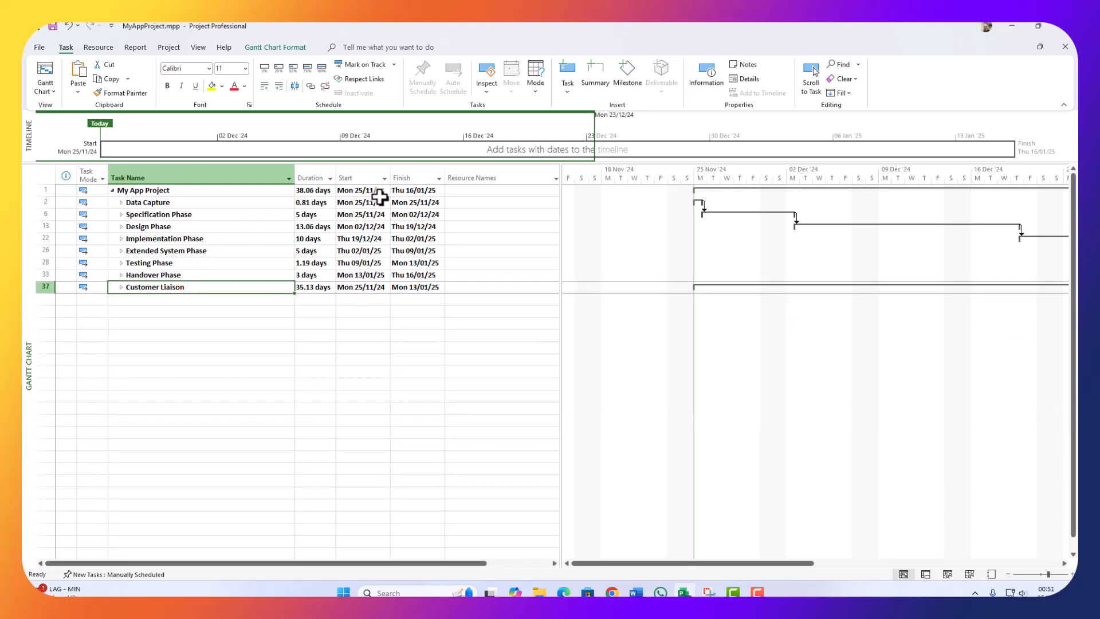
# Step: Widen the Finish column so its dates show in full
pyautogui.click(394, 168)
pyautogui.moveTo(391, 172); pyautogui.dragTo(501, 172)
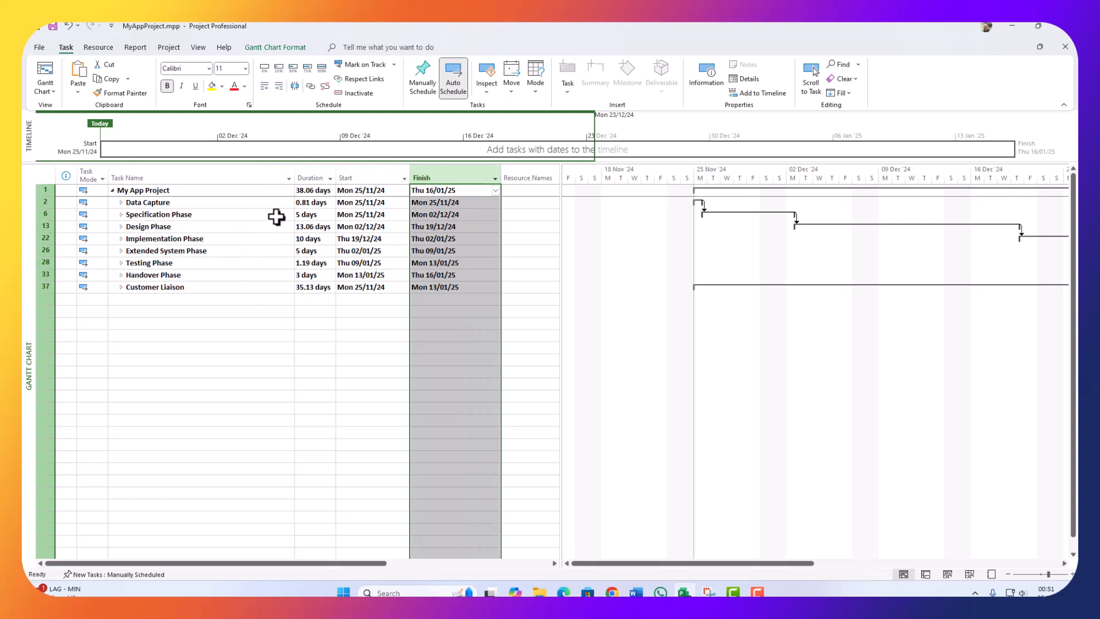
pyautogui.click(304, 192)
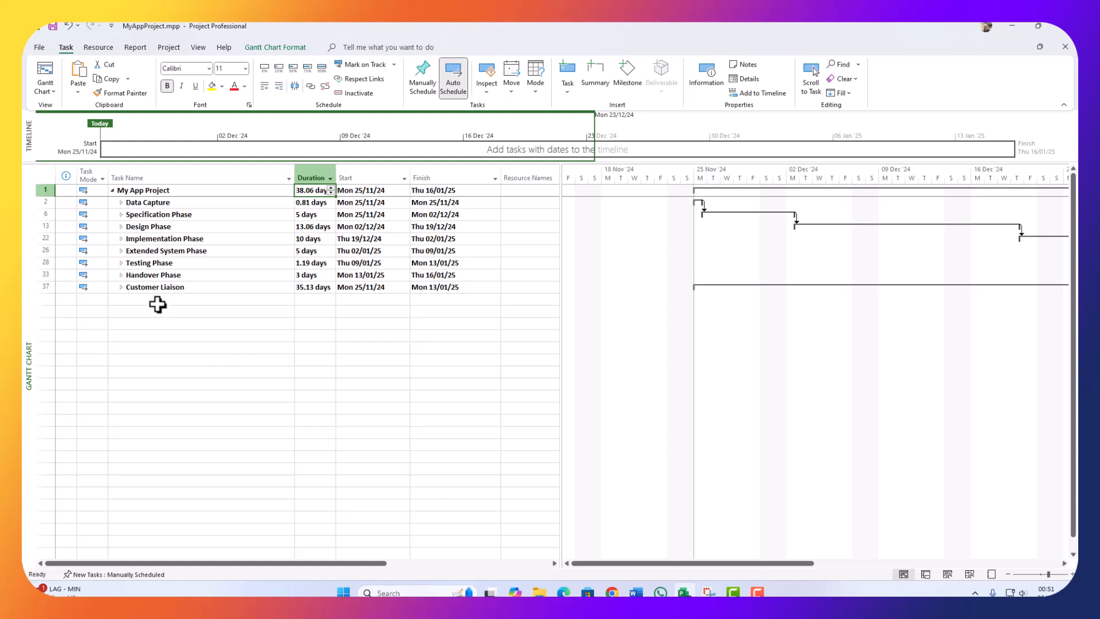
# Step: Expand Data Capture, the Specification, Project Planning, Design and Implementation phases
pyautogui.click(121, 203)
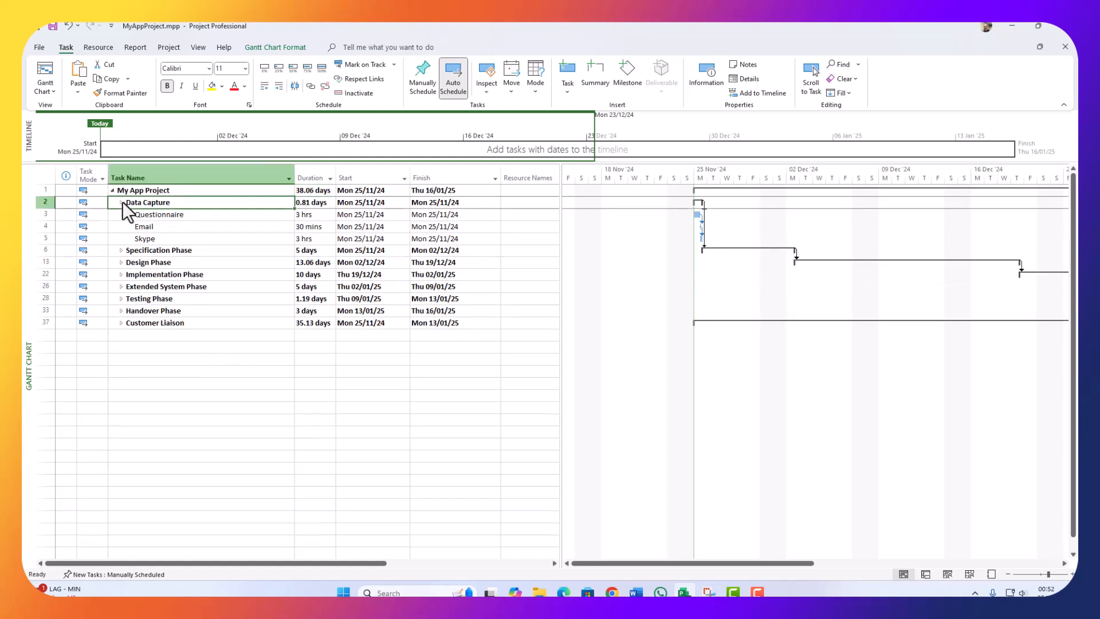
pyautogui.click(121, 251)
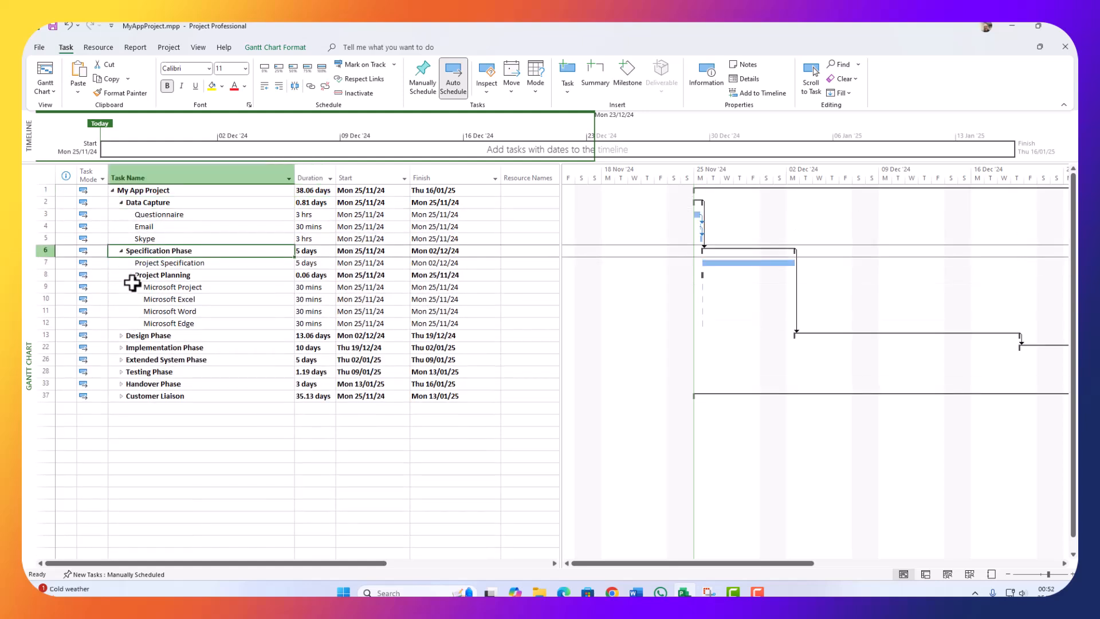
pyautogui.click(129, 275)
pyautogui.click(129, 275)
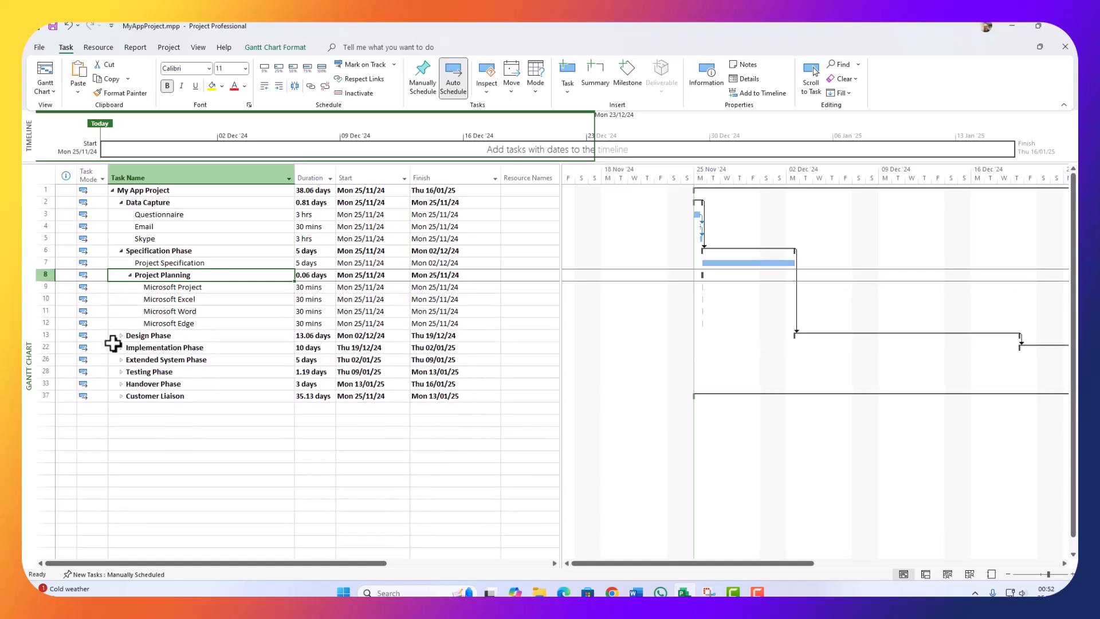
pyautogui.click(122, 335)
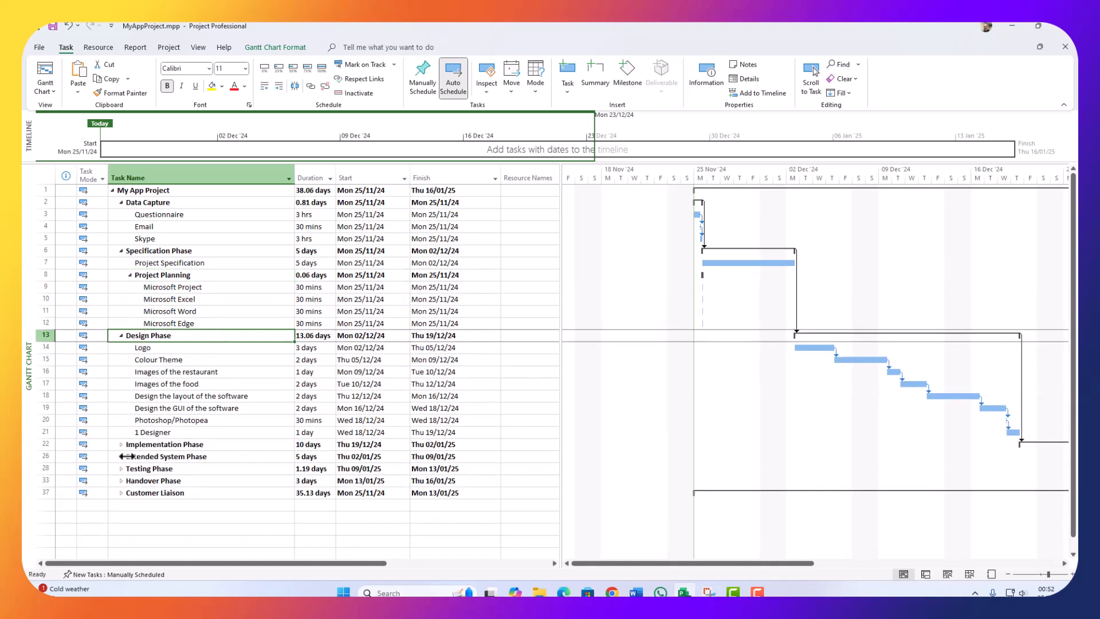
pyautogui.click(125, 445)
pyautogui.click(121, 445)
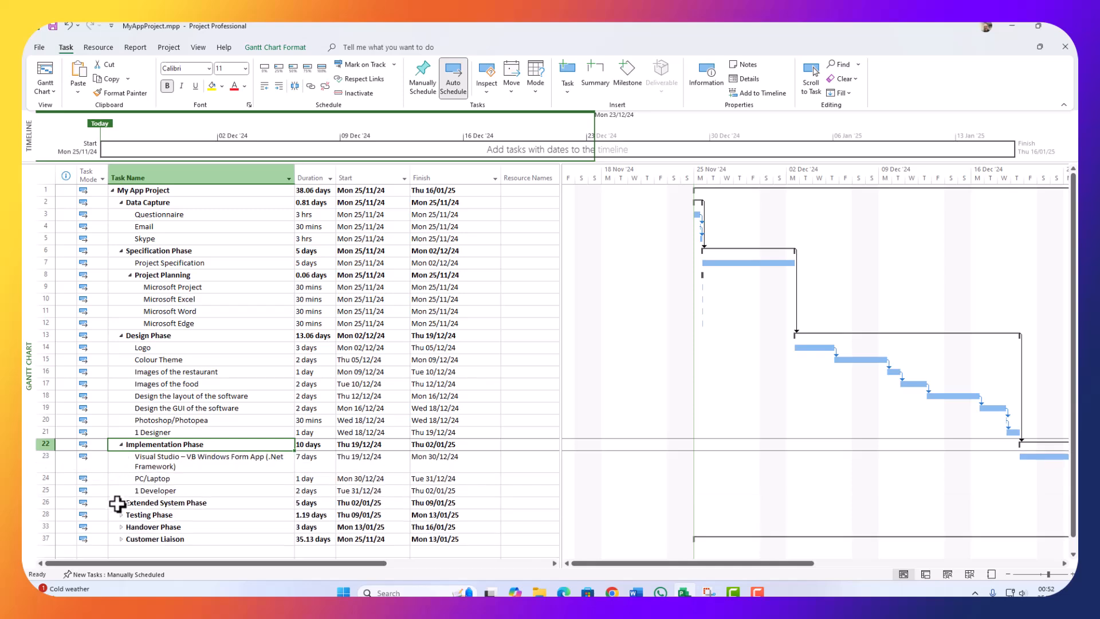
# Step: Expand the Extended System, Testing and Handover phases and the Customer Liaison summary
pyautogui.click(121, 504)
pyautogui.scroll(-5, 126, 392)
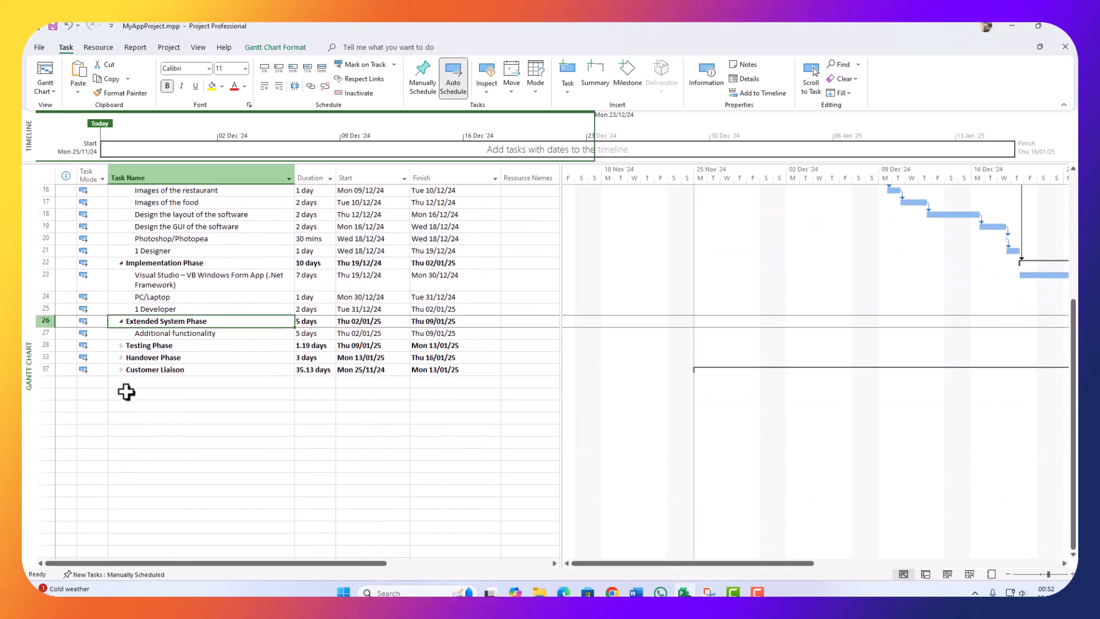
pyautogui.click(121, 345)
pyautogui.click(121, 345)
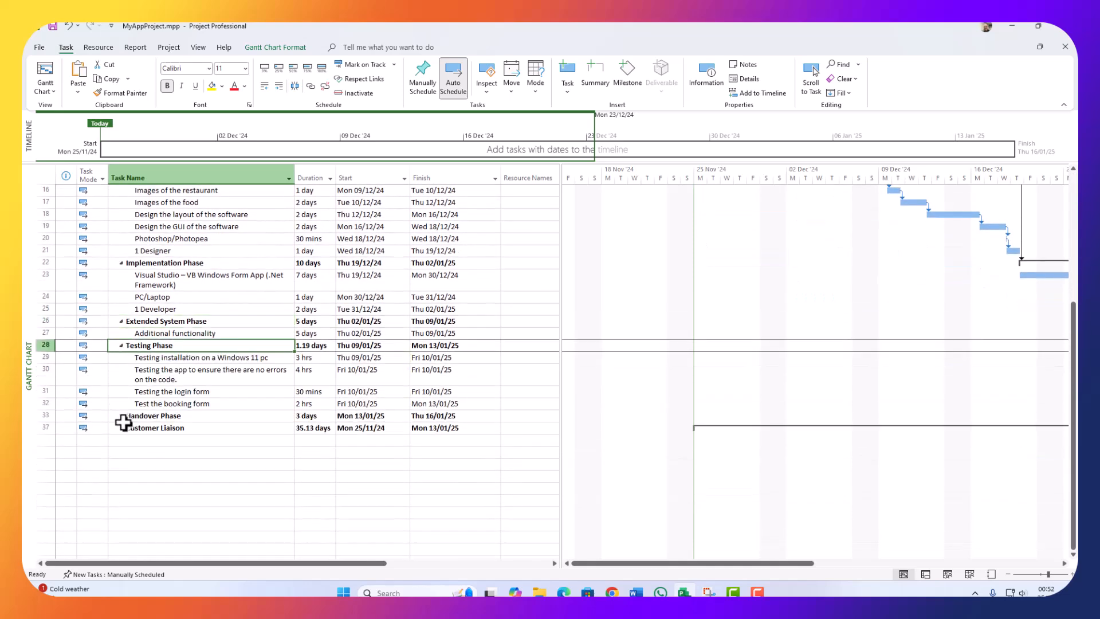
pyautogui.click(121, 415)
pyautogui.click(120, 415)
pyautogui.click(121, 464)
pyautogui.click(121, 465)
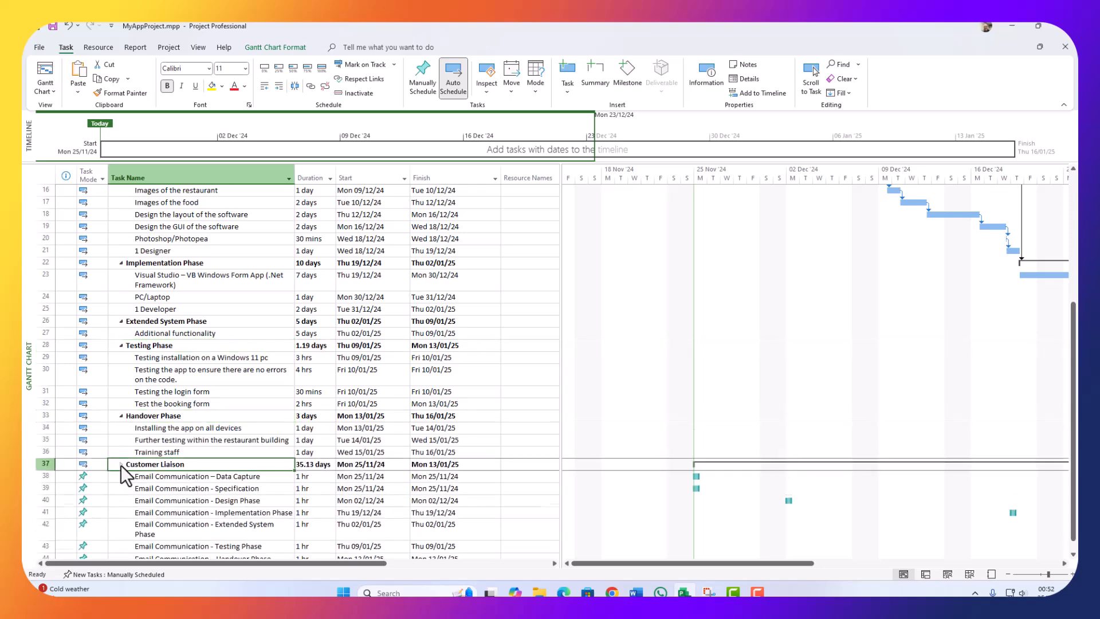
pyautogui.scroll(5, 265, 453)
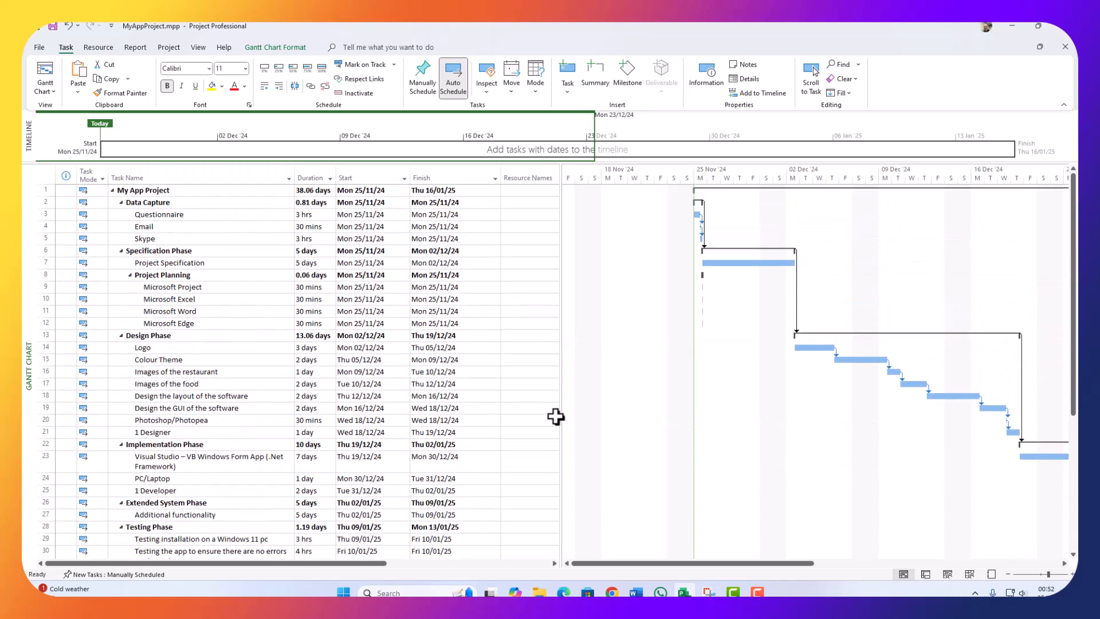
pyautogui.scroll(-10, 321, 452)
pyautogui.scroll(2, 171, 390)
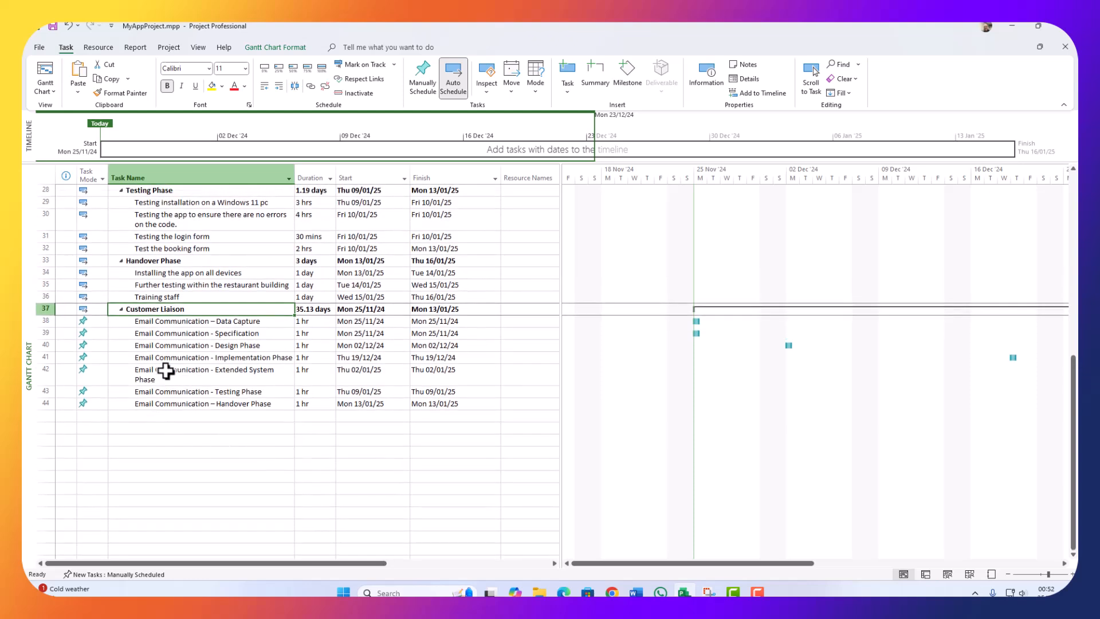
pyautogui.moveTo(41, 321); pyautogui.dragTo(34, 399)
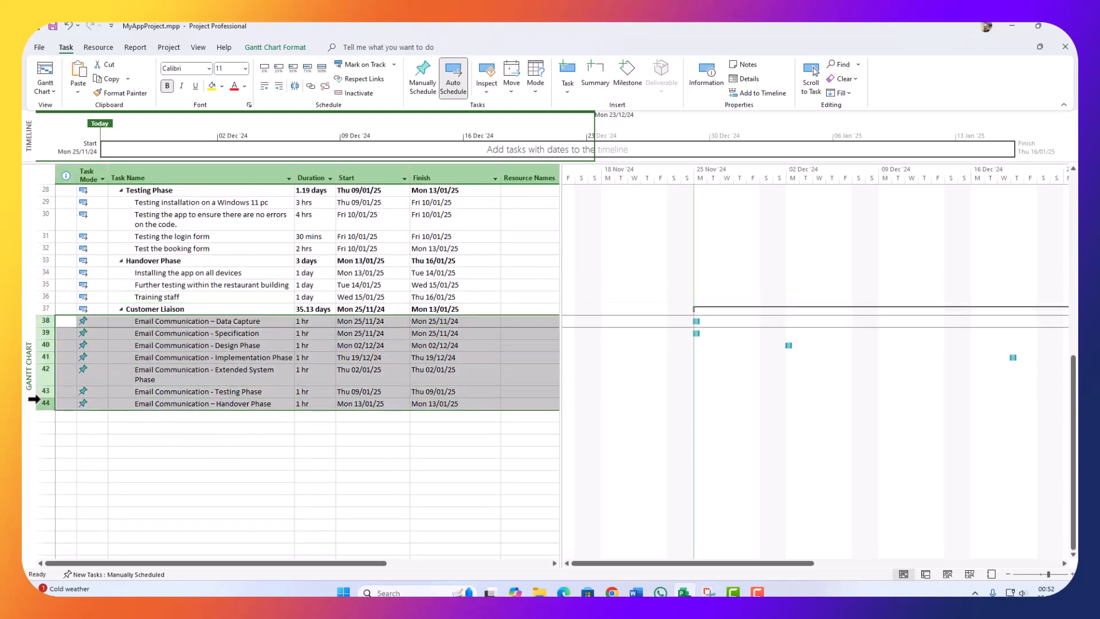
pyautogui.click(309, 85)
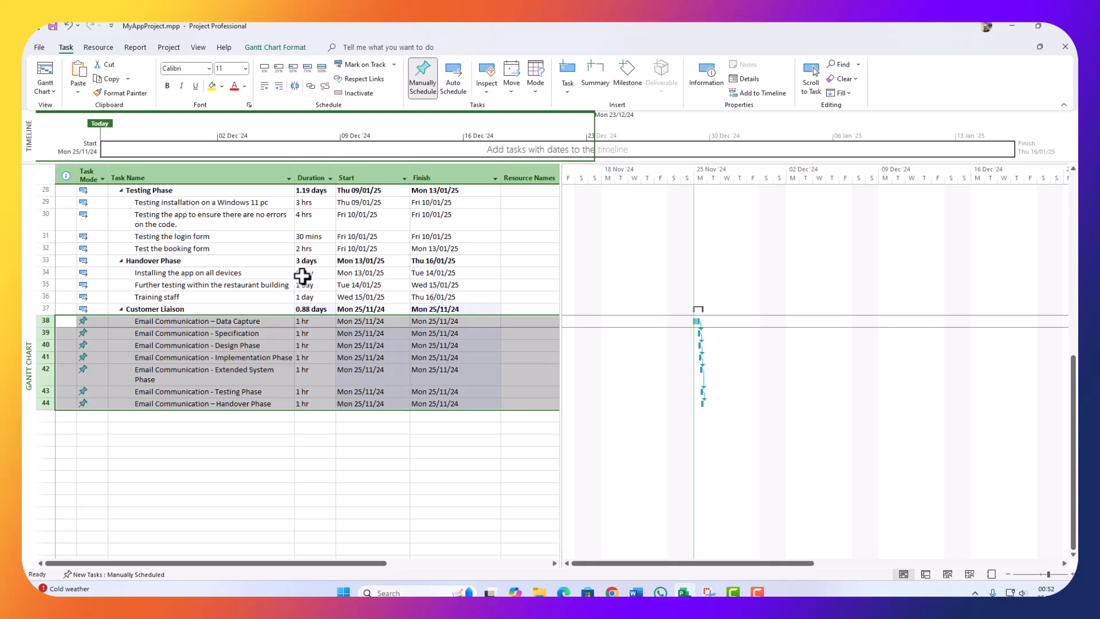
pyautogui.click(290, 85)
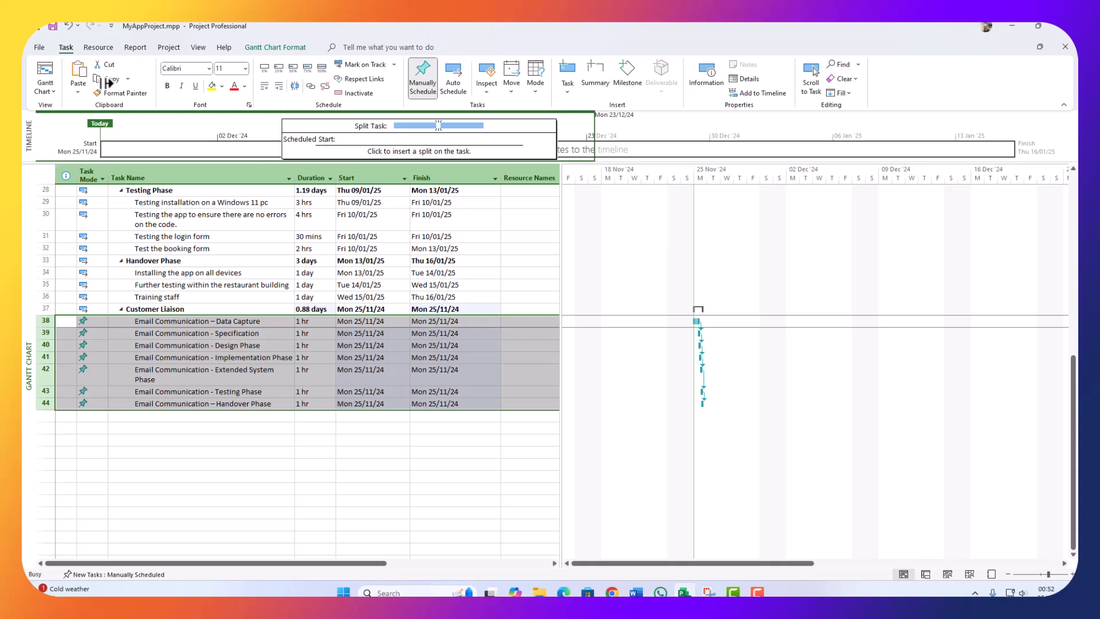
pyautogui.press('Escape')
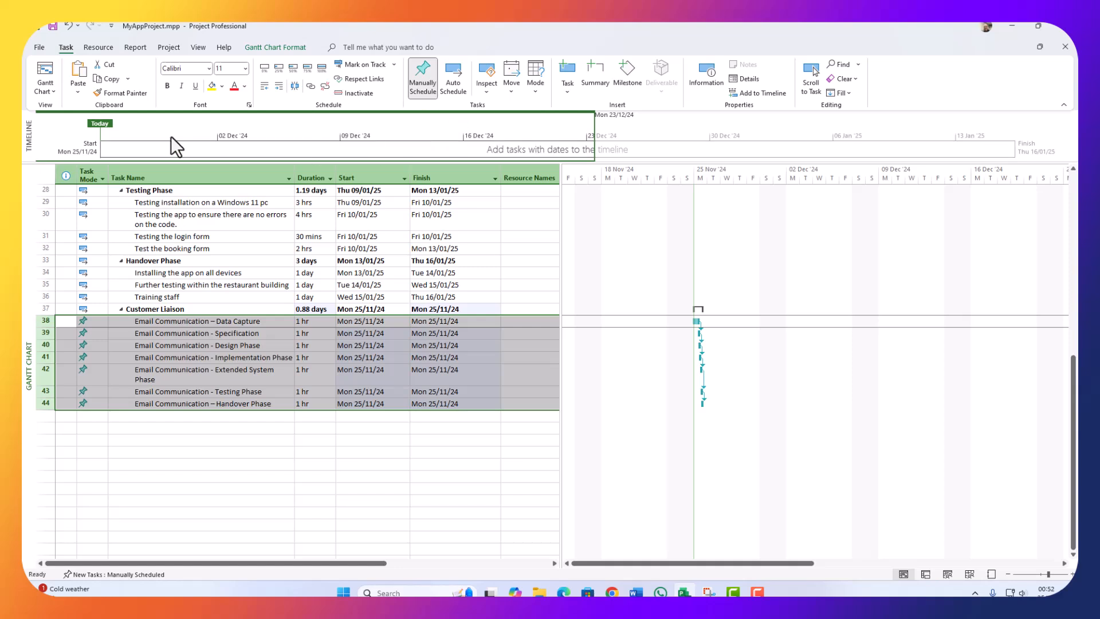
pyautogui.moveTo(77, 160); pyautogui.dragTo(85, 108)
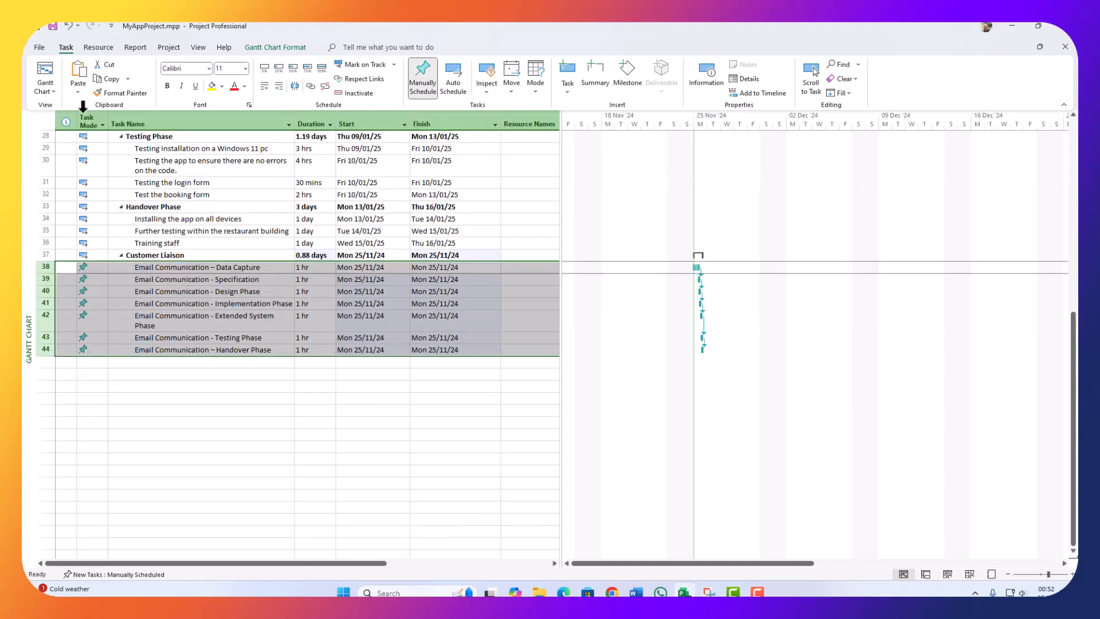
pyautogui.click(68, 26)
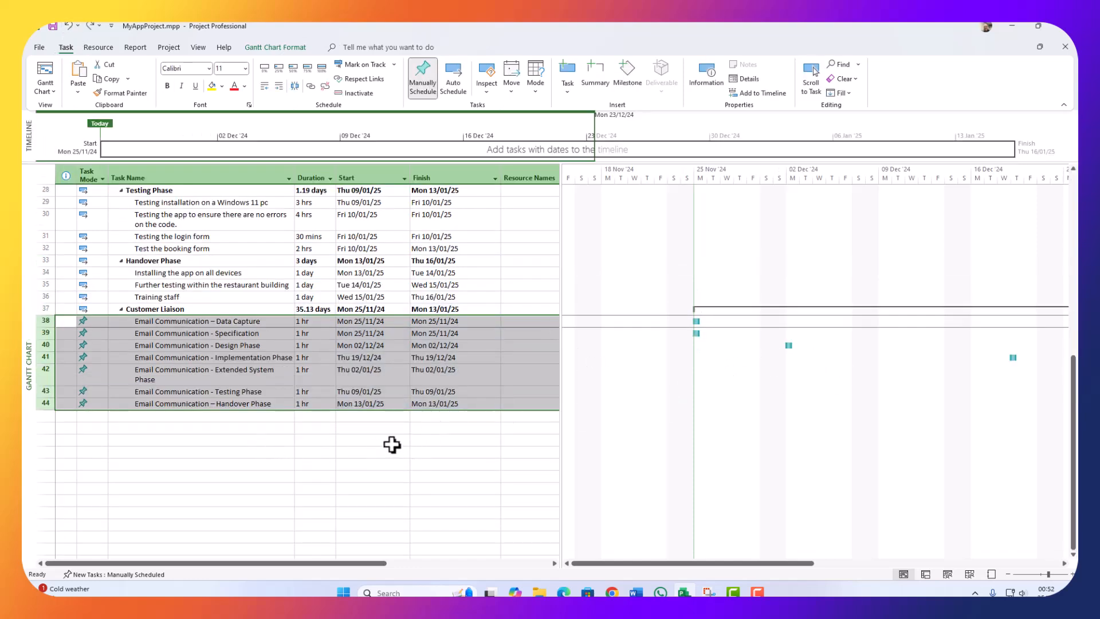
pyautogui.click(531, 474)
pyautogui.scroll(3, 727, 435)
pyautogui.scroll(6, 733, 428)
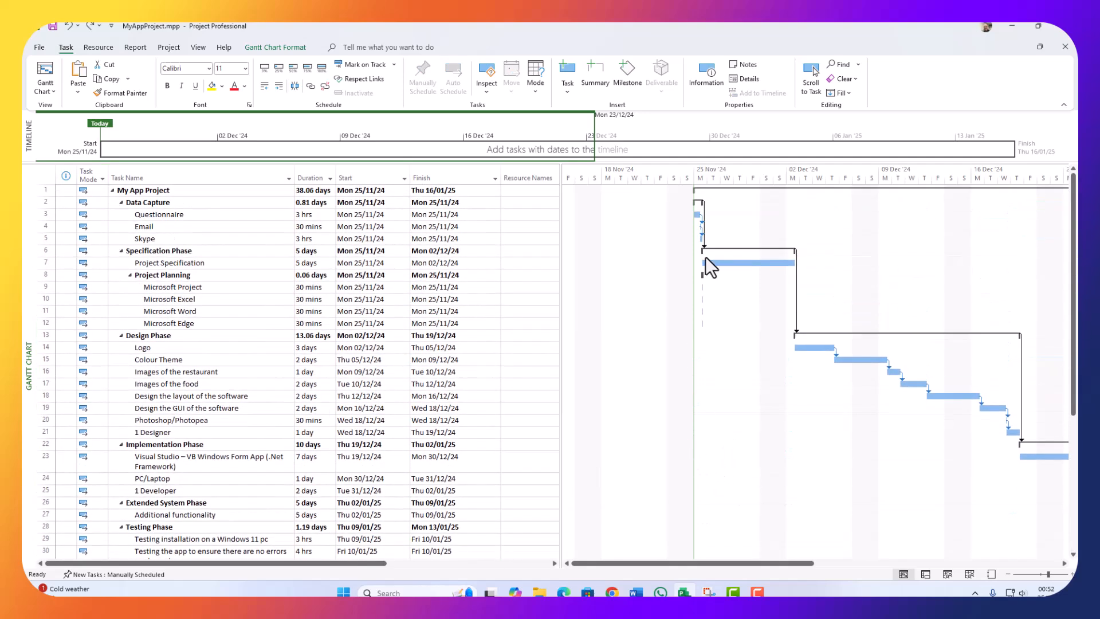
# Step: Link the four Microsoft subtasks (rows 9–12) of Project Planning in sequence
pyautogui.click(153, 289)
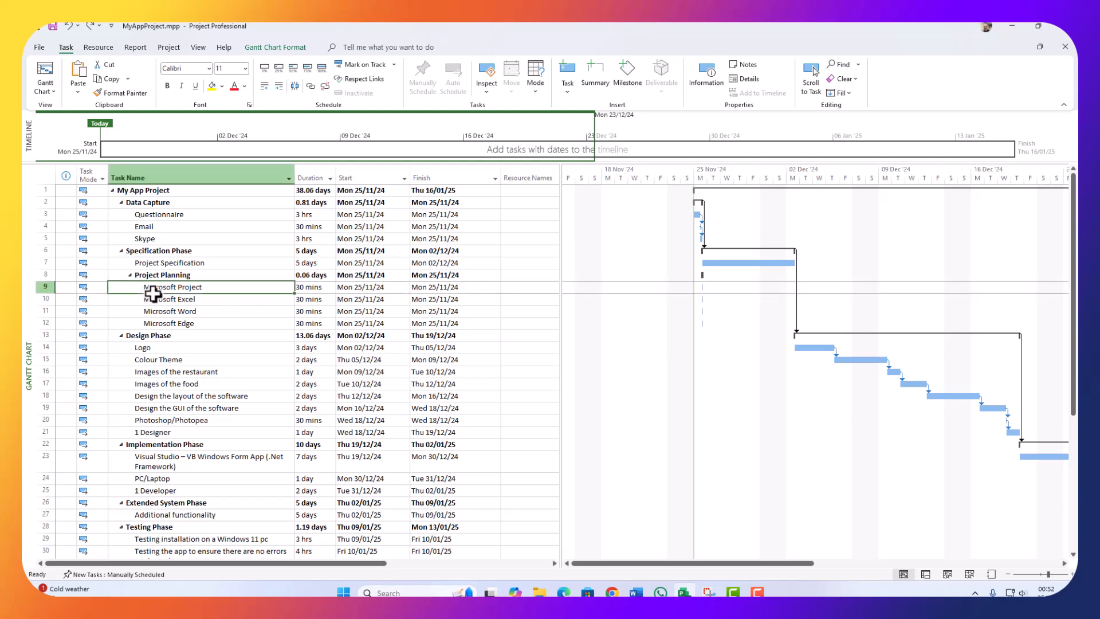
pyautogui.moveTo(40, 287); pyautogui.dragTo(37, 324)
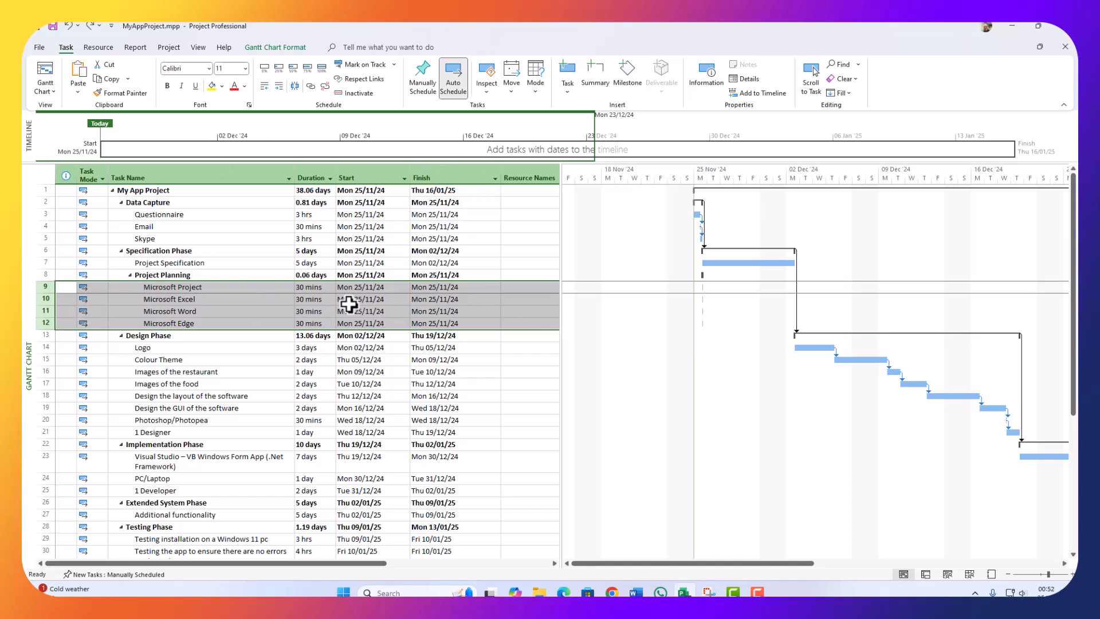
pyautogui.click(310, 85)
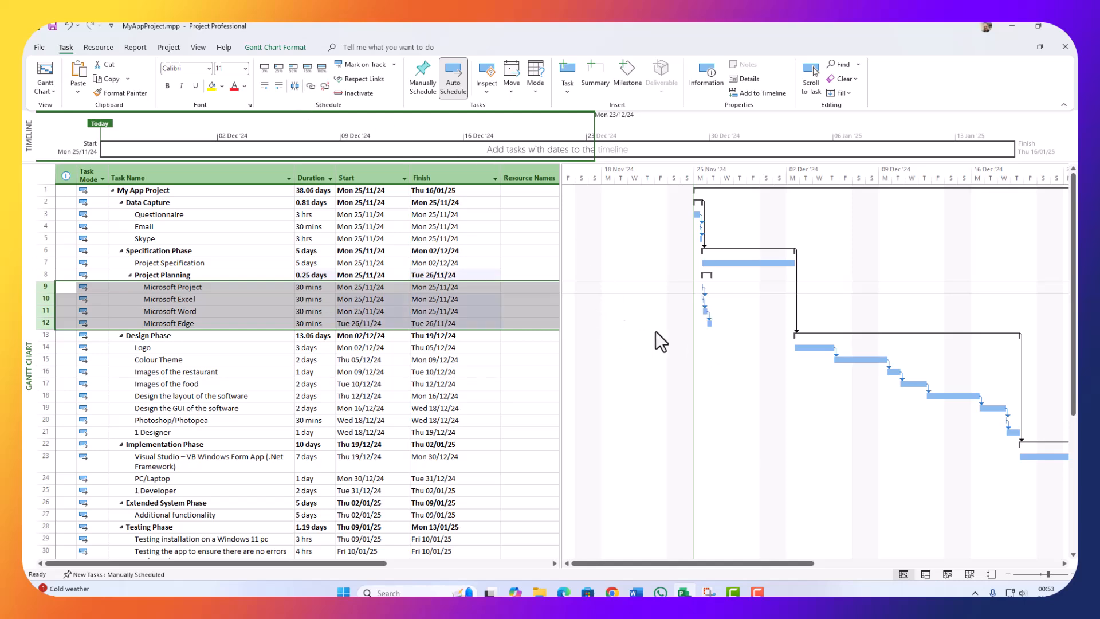
# Step: Link Project Planning to follow Project Specification, then re-expand Project Planning
pyautogui.click(131, 276)
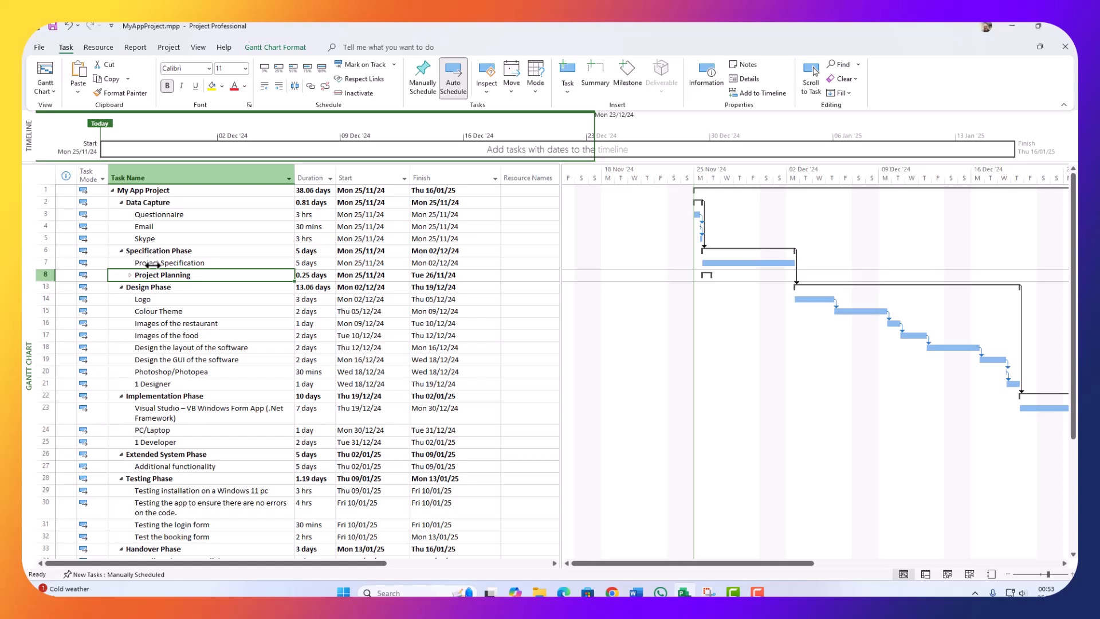
pyautogui.moveTo(40, 262); pyautogui.dragTo(35, 275)
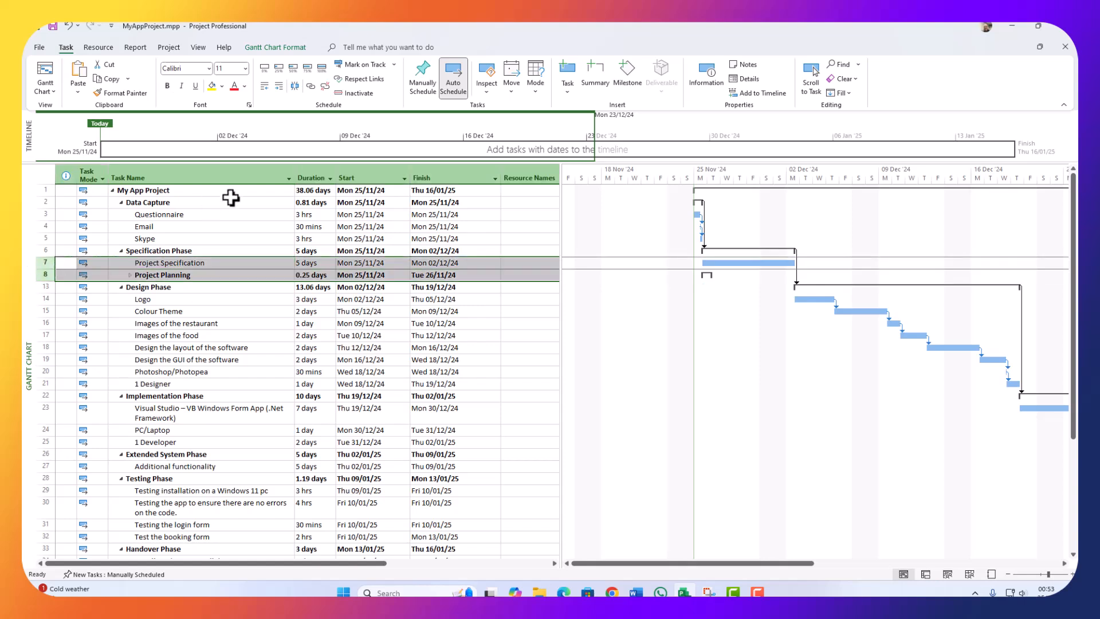
pyautogui.click(310, 86)
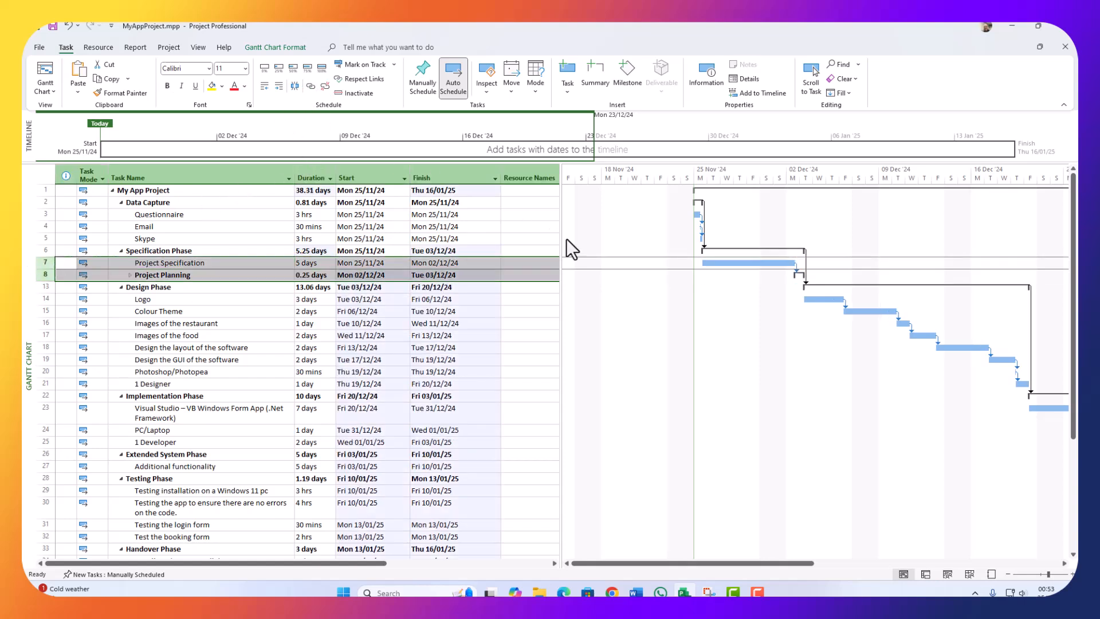
pyautogui.click(320, 347)
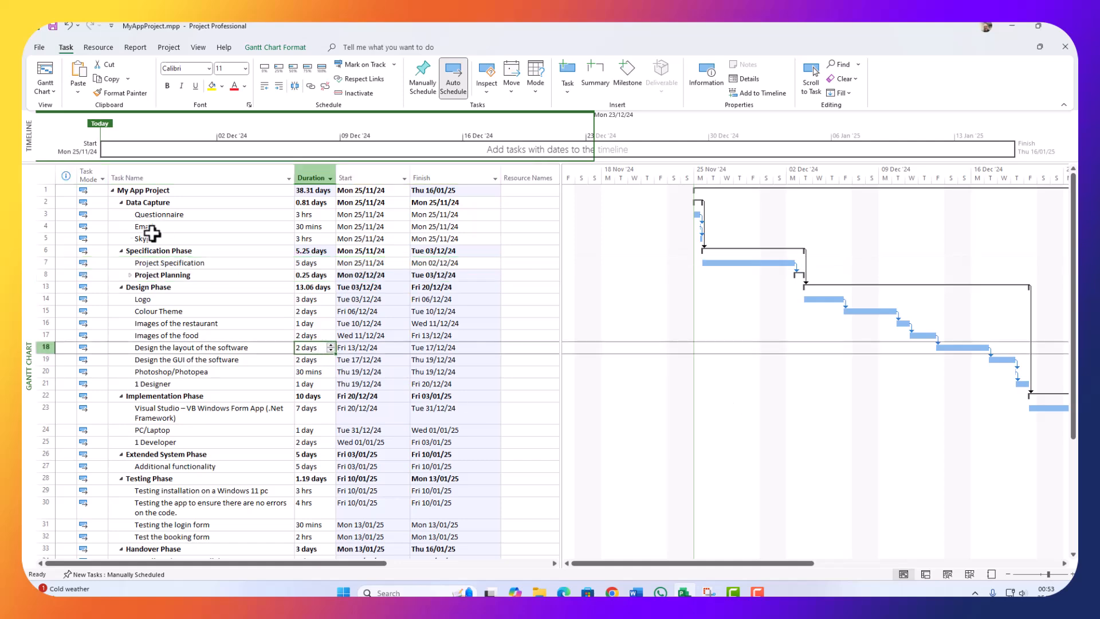
pyautogui.click(129, 274)
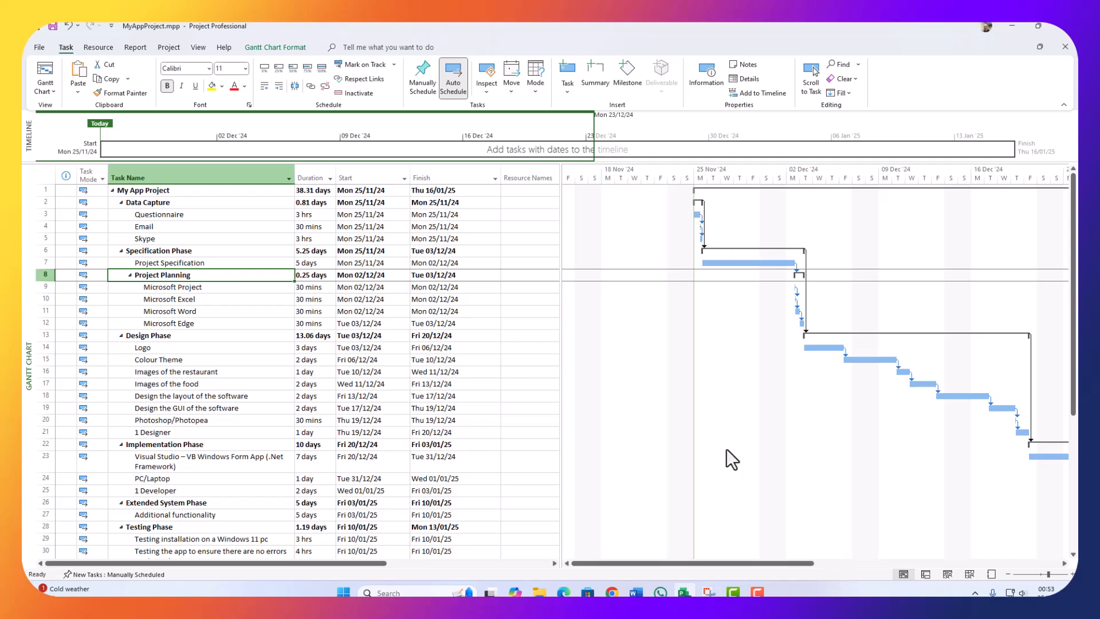
# Step: Select the Logo and Colour Theme bars in the Gantt chart
pyautogui.moveTo(662, 563); pyautogui.dragTo(620, 569)
pyautogui.click(822, 346)
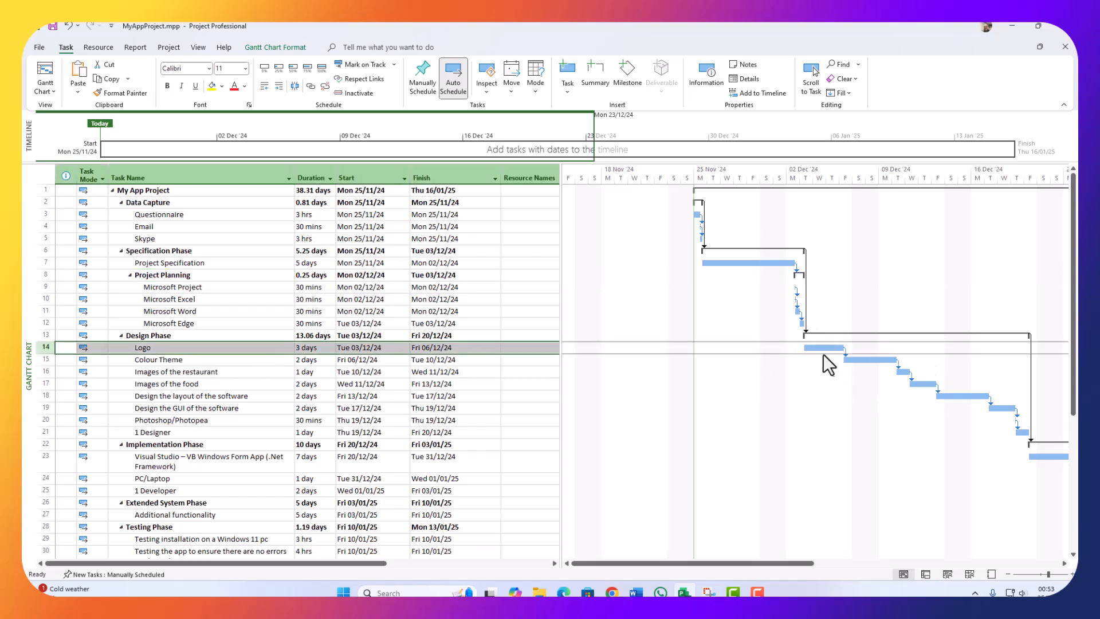
pyautogui.click(858, 360)
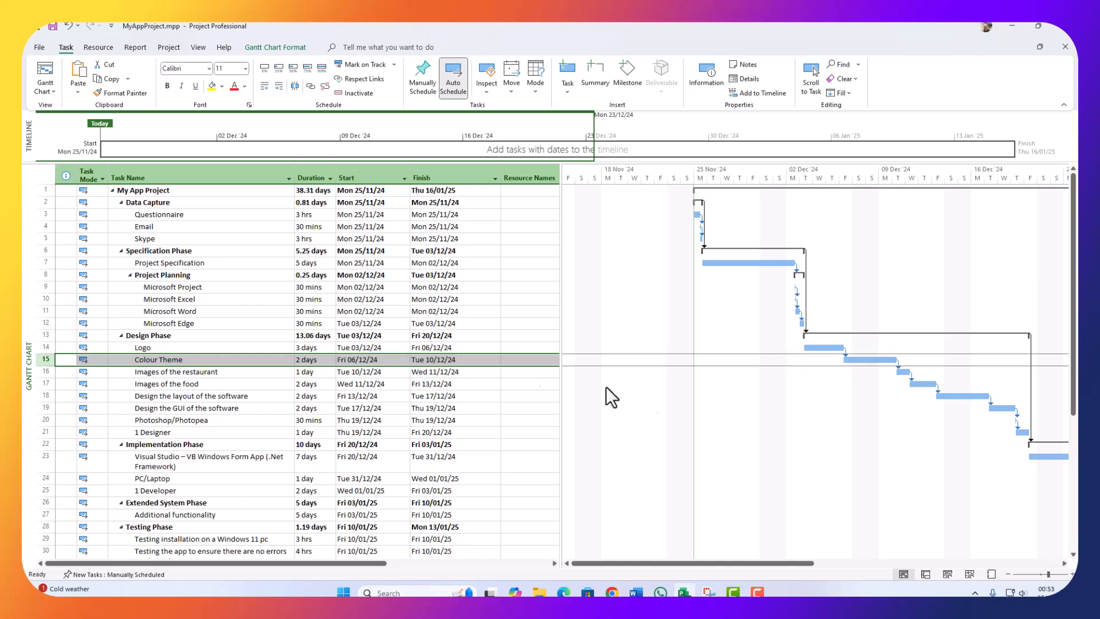
# Step: Change the Logo–Colour Theme link to Finish-to-Finish, then reopen its dependency Type list
pyautogui.doubleClick(844, 352)
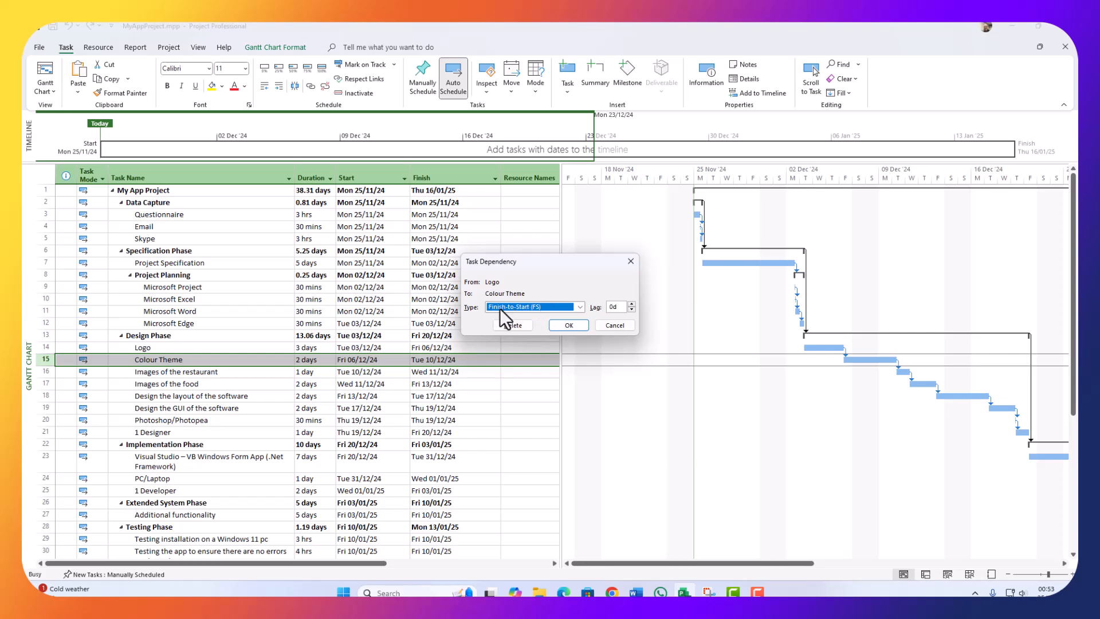
pyautogui.click(545, 305)
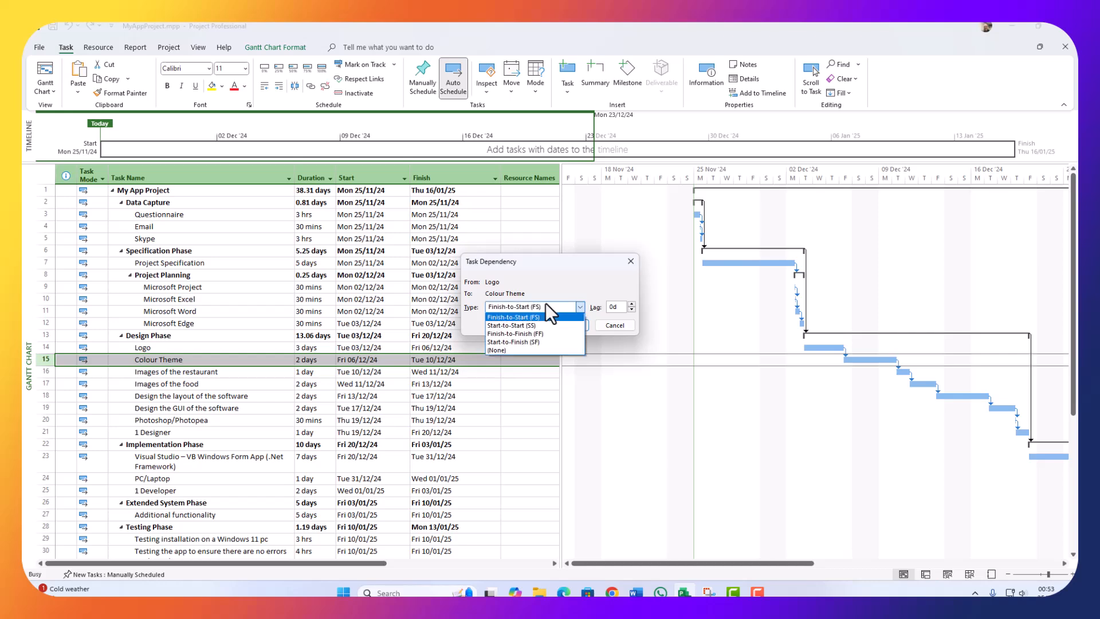
pyautogui.click(506, 333)
pyautogui.click(571, 324)
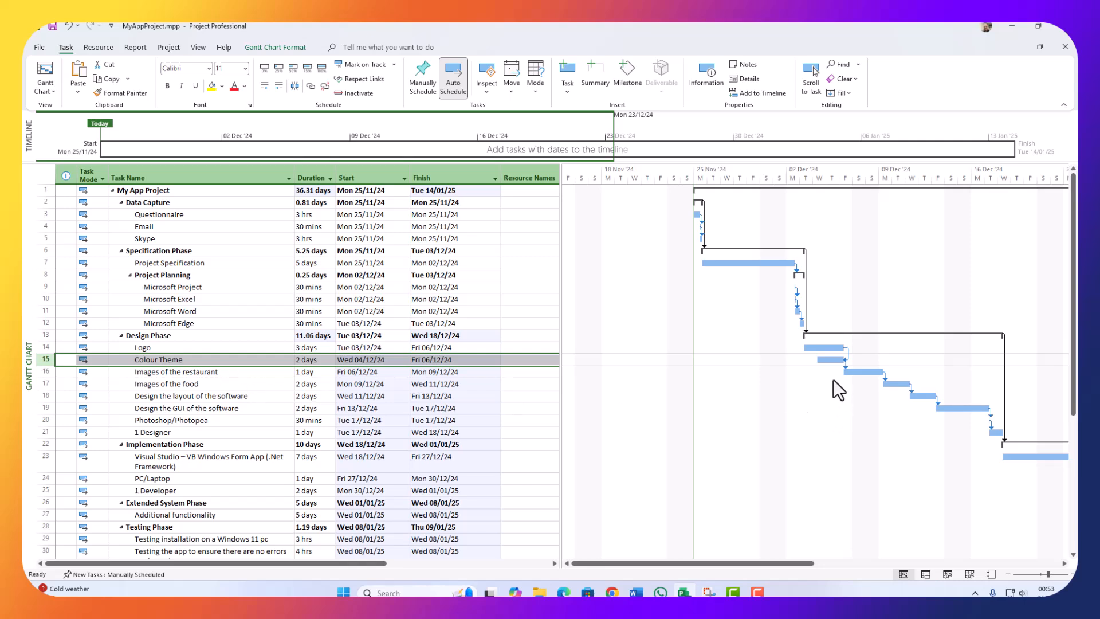
pyautogui.doubleClick(847, 352)
pyautogui.click(541, 308)
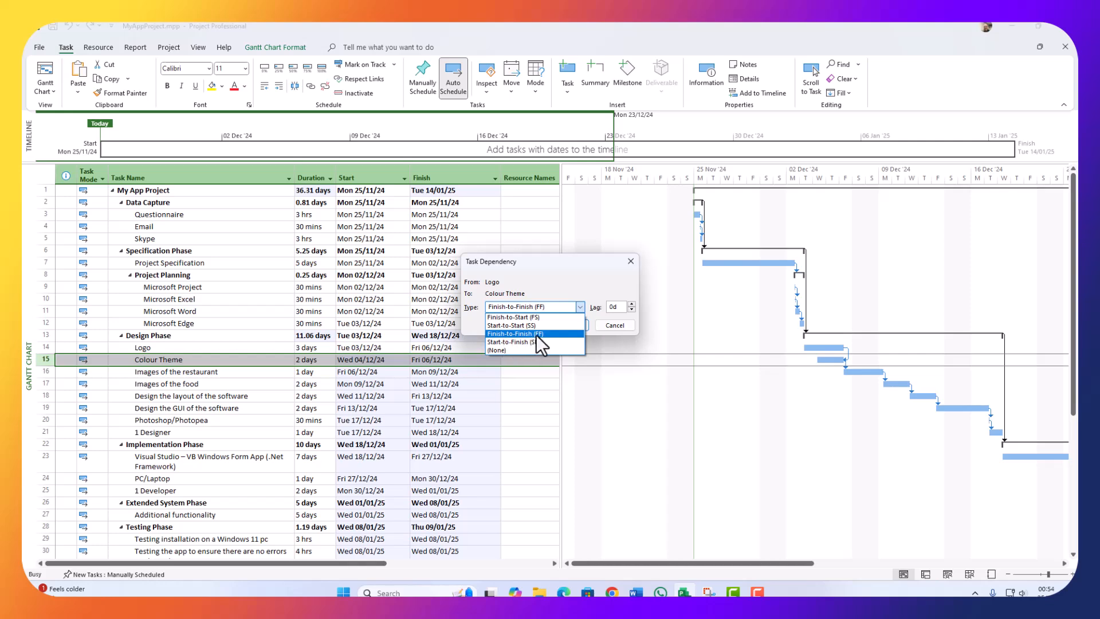
pyautogui.click(499, 351)
pyautogui.click(568, 325)
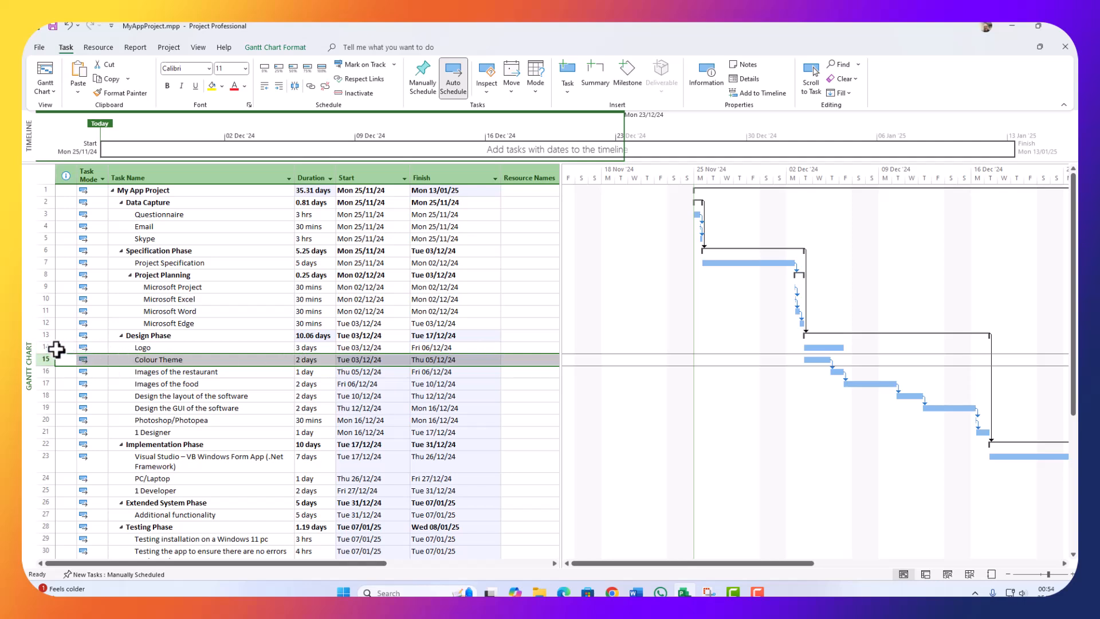
pyautogui.moveTo(48, 347); pyautogui.dragTo(34, 363)
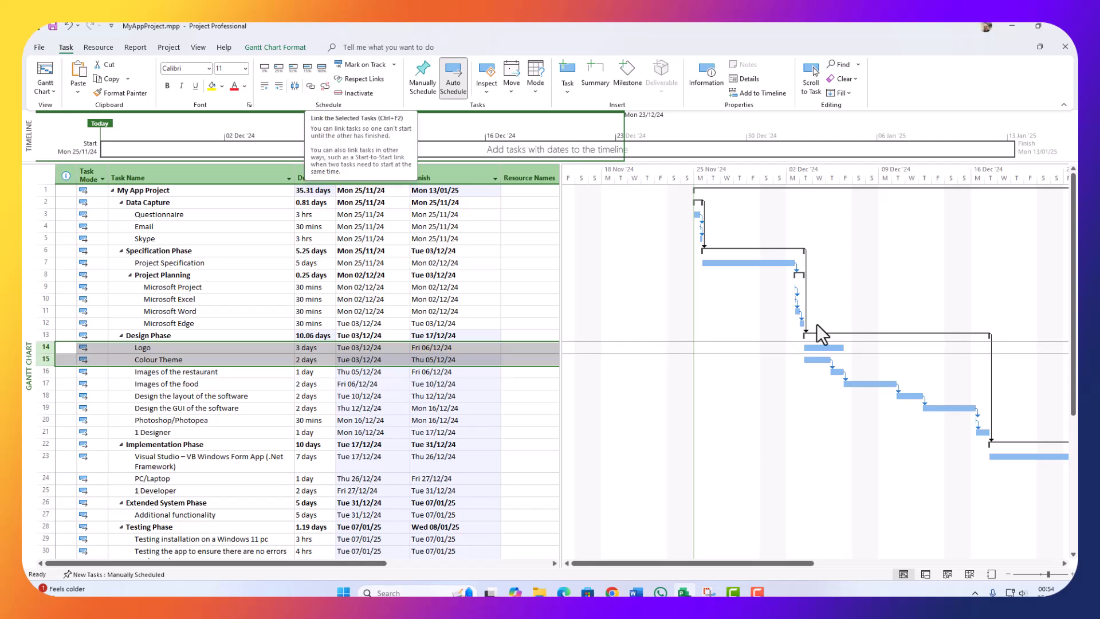
pyautogui.moveTo(831, 348); pyautogui.dragTo(817, 360)
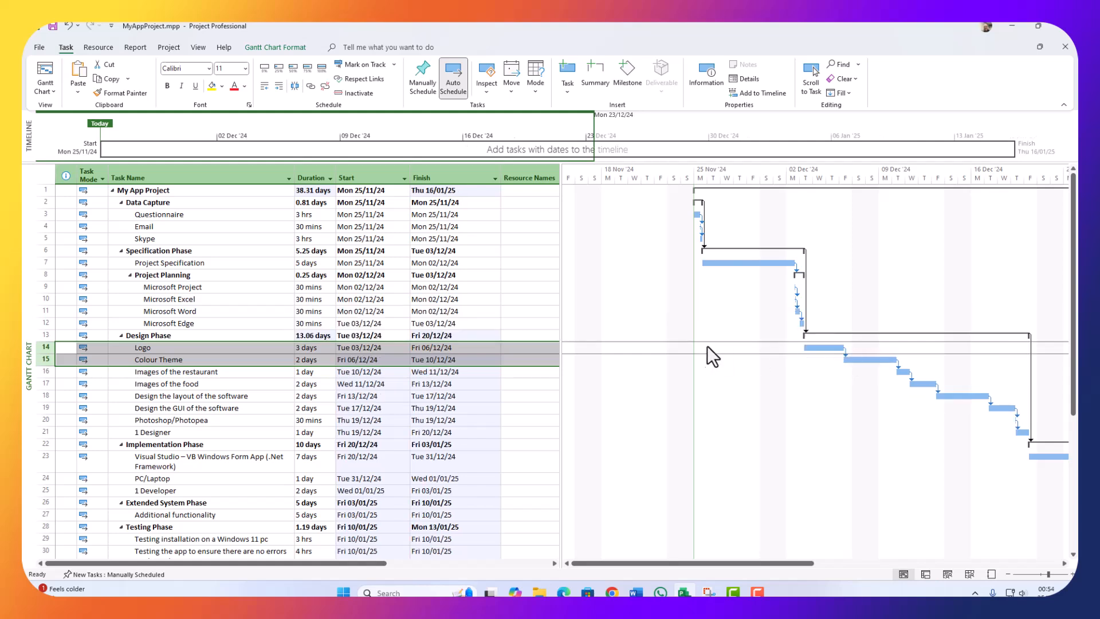
pyautogui.doubleClick(845, 351)
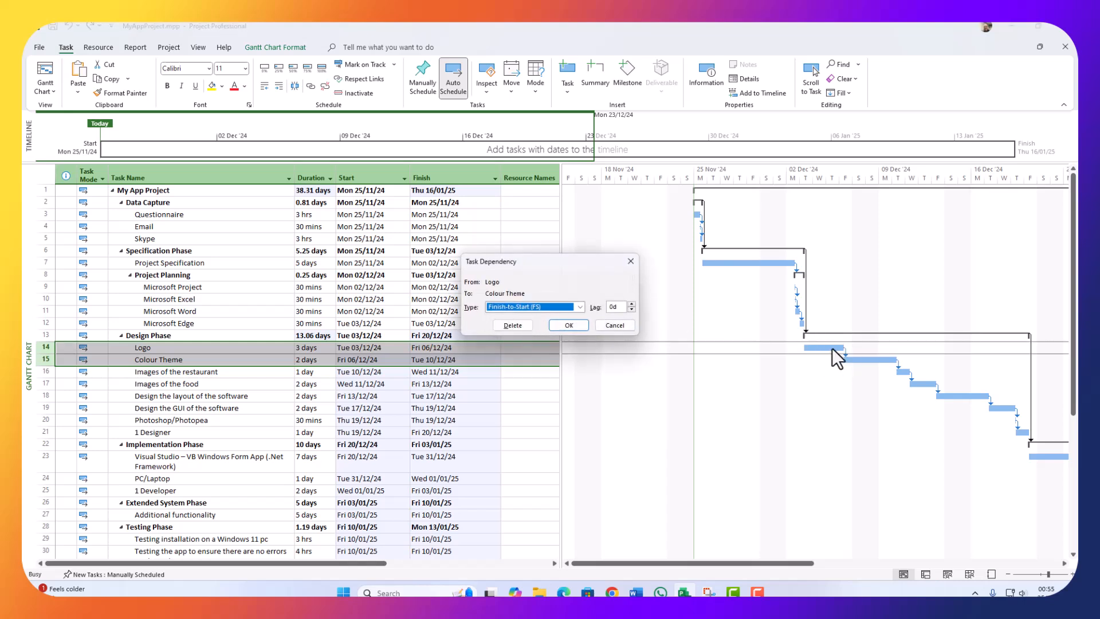
pyautogui.click(579, 328)
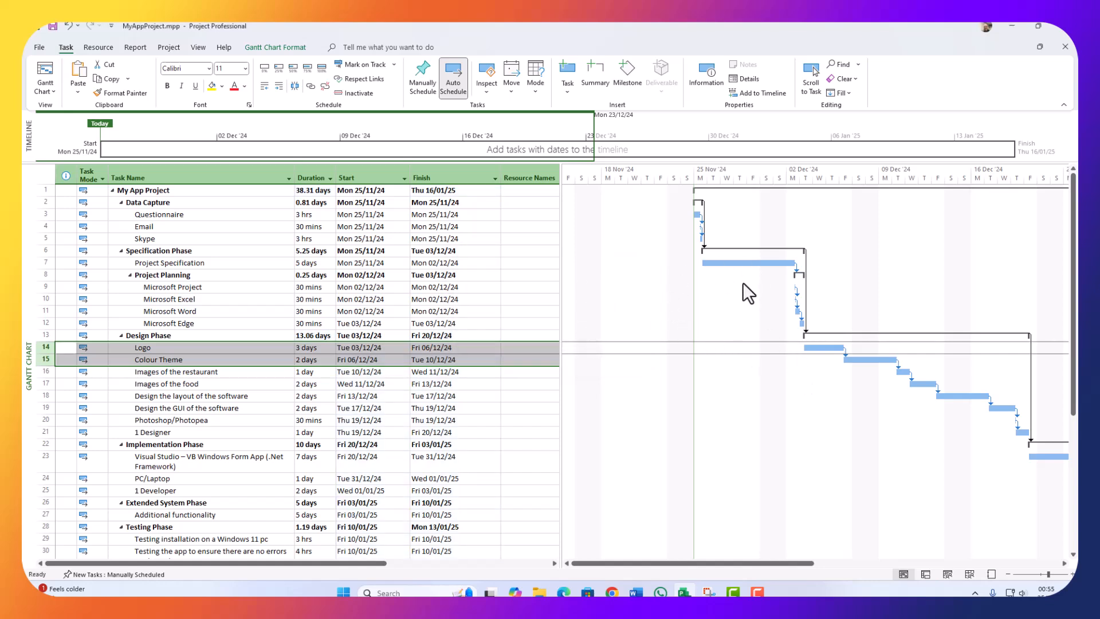
pyautogui.click(725, 262)
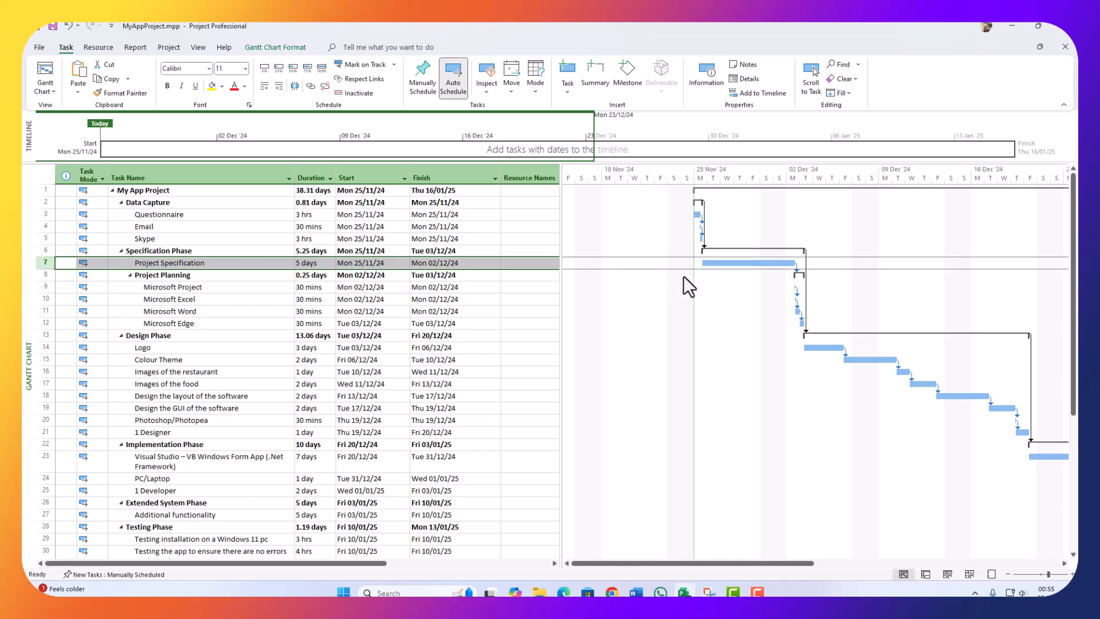
# Step: Format the Project Specification bar as gold hatched with a purple end
pyautogui.doubleClick(721, 265)
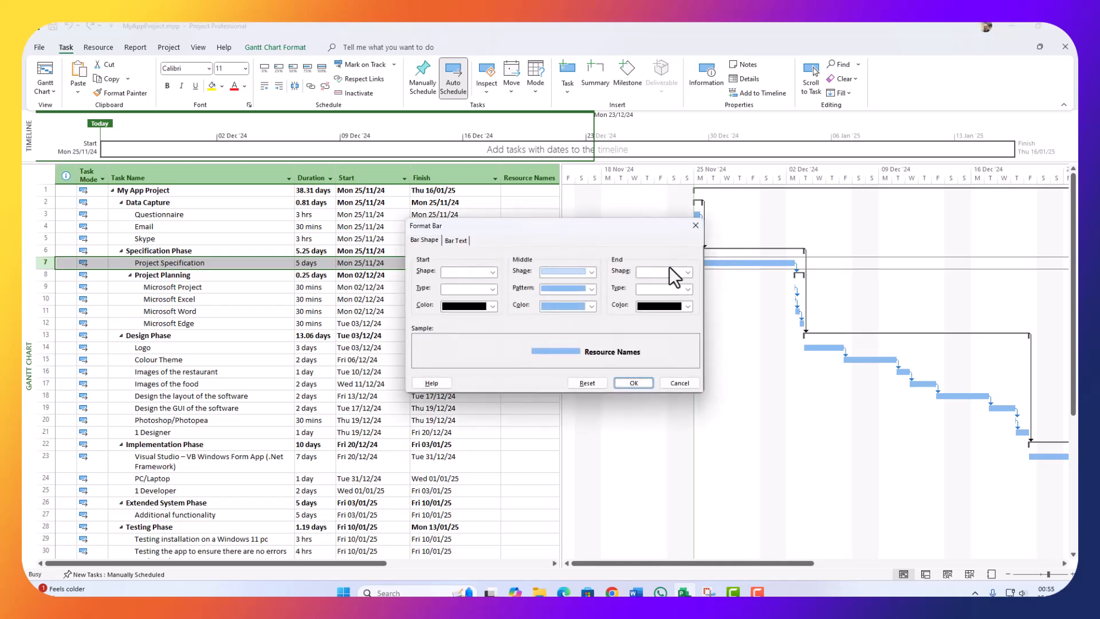
pyautogui.moveTo(647, 230); pyautogui.dragTo(593, 312)
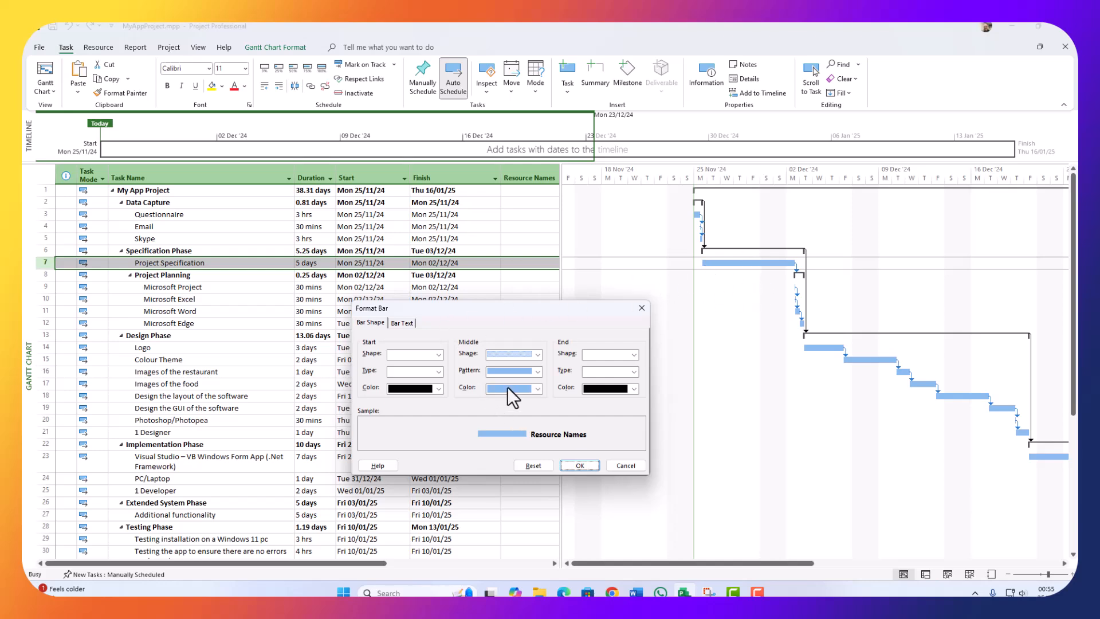
pyautogui.click(530, 388)
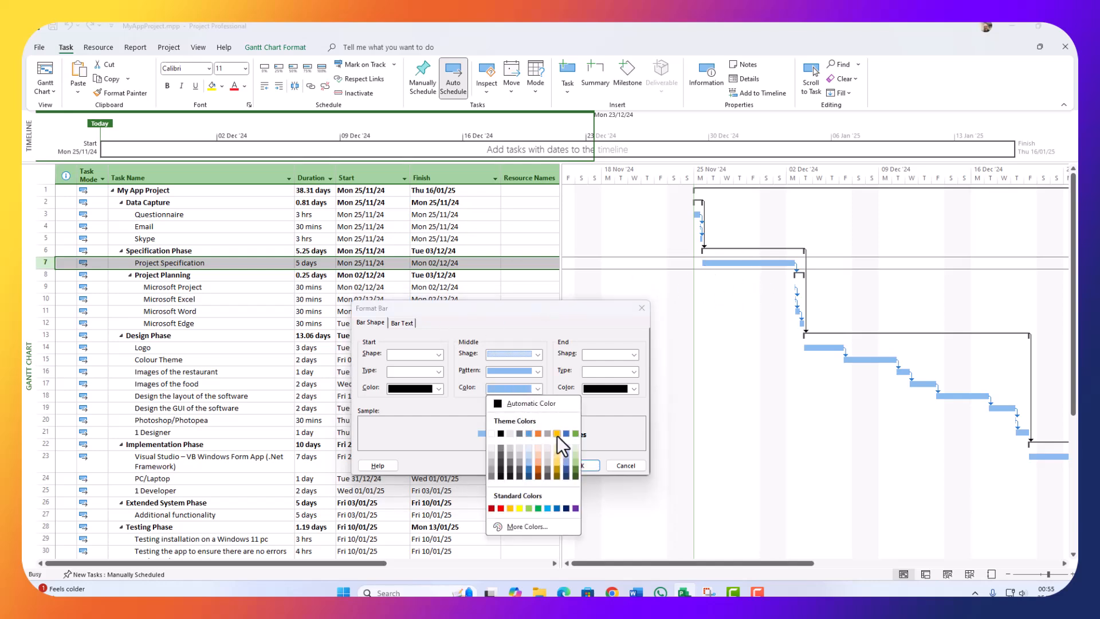
pyautogui.click(557, 433)
pyautogui.click(536, 371)
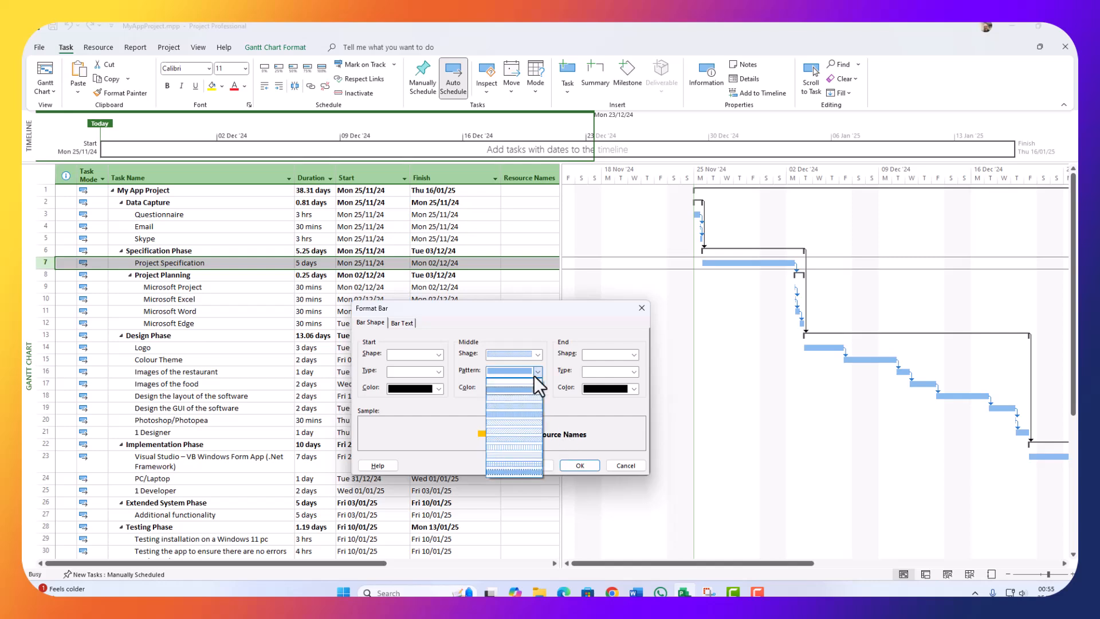
pyautogui.click(518, 425)
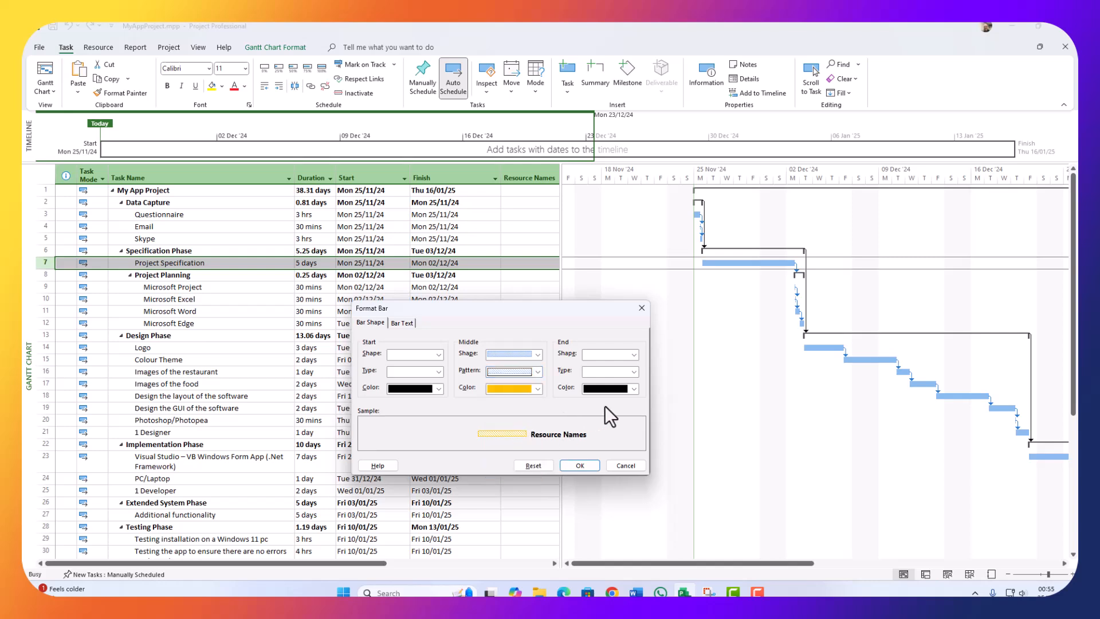
pyautogui.click(610, 388)
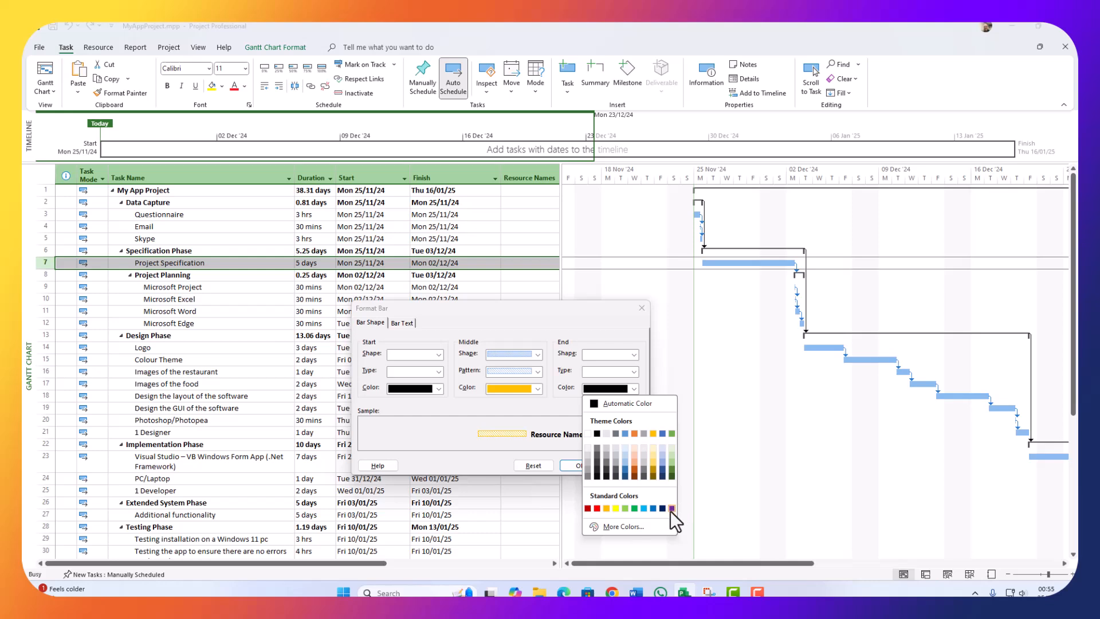
pyautogui.click(671, 508)
pyautogui.click(586, 465)
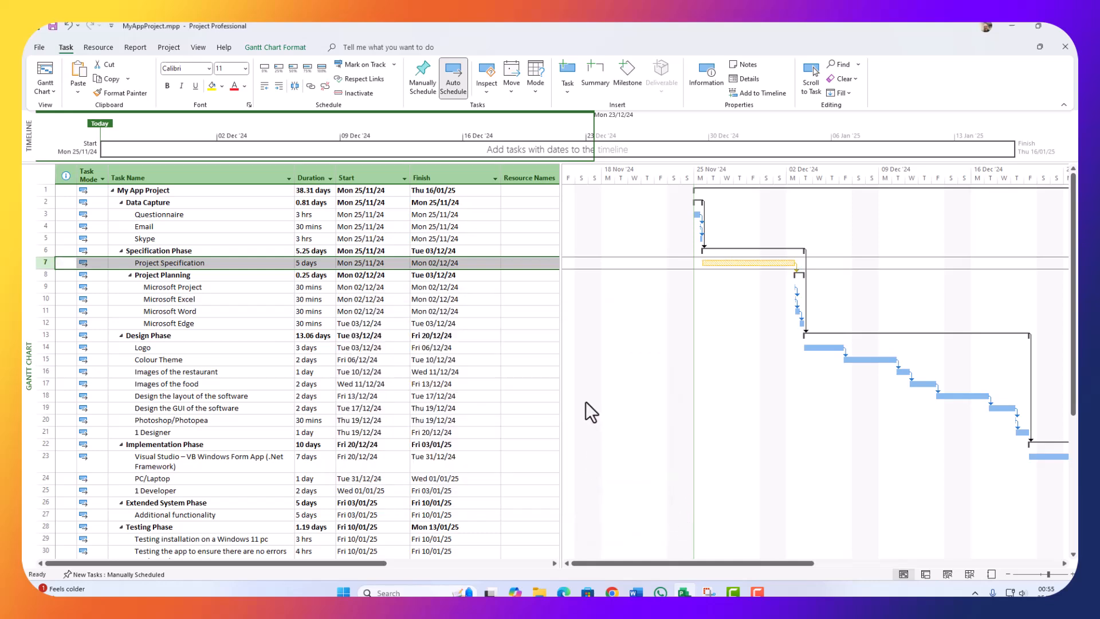
# Step: Change the Project Specification bar shape to a thin line
pyautogui.doubleClick(718, 266)
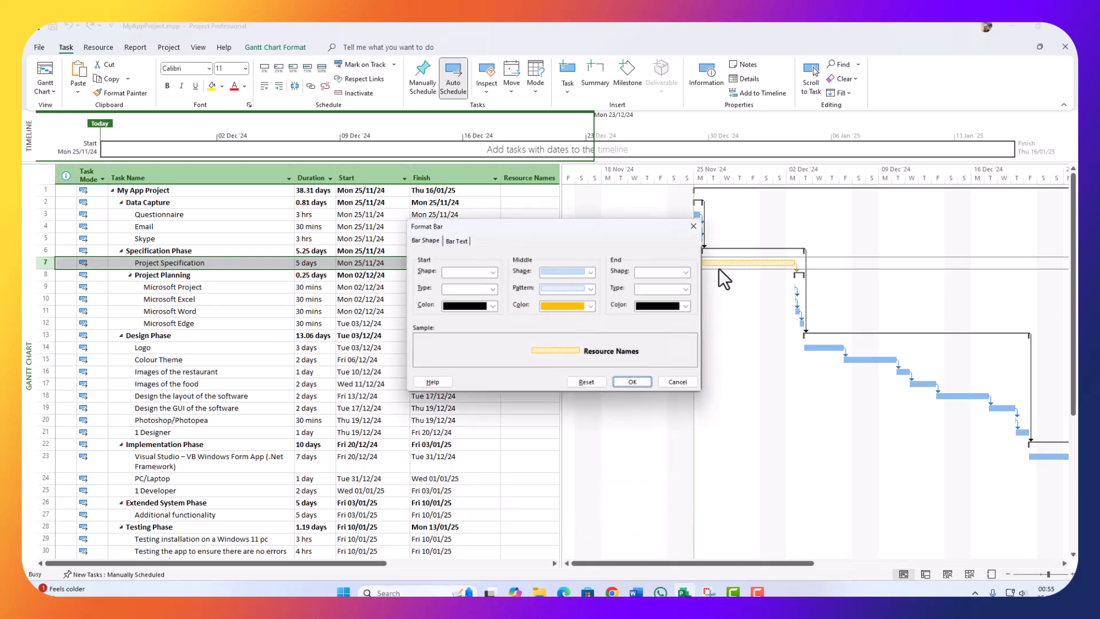
pyautogui.click(575, 273)
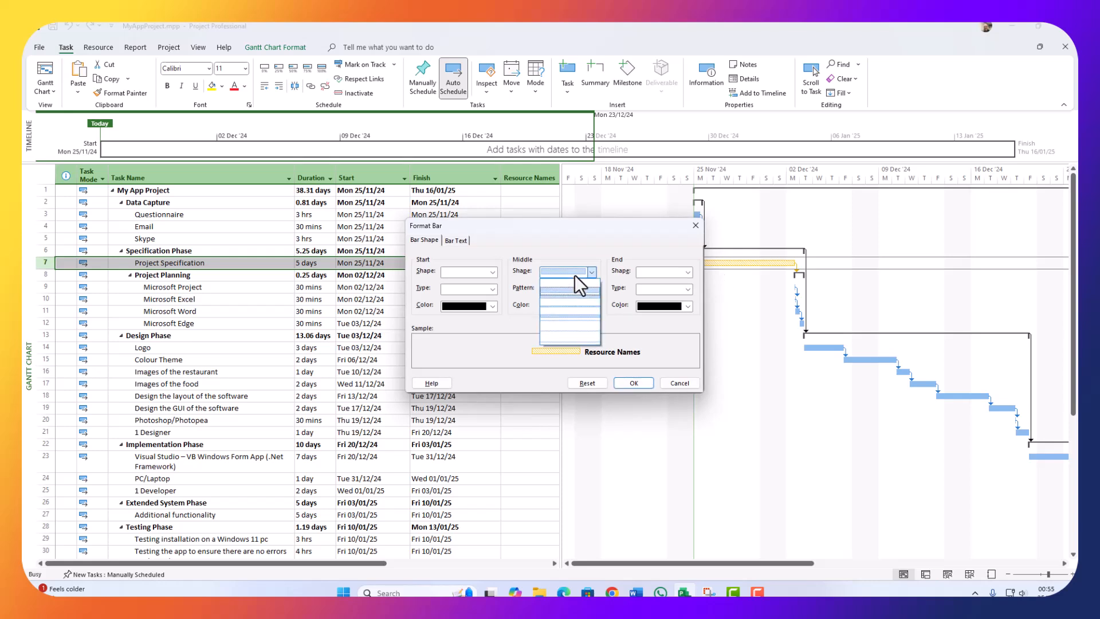
pyautogui.click(569, 330)
pyautogui.click(628, 383)
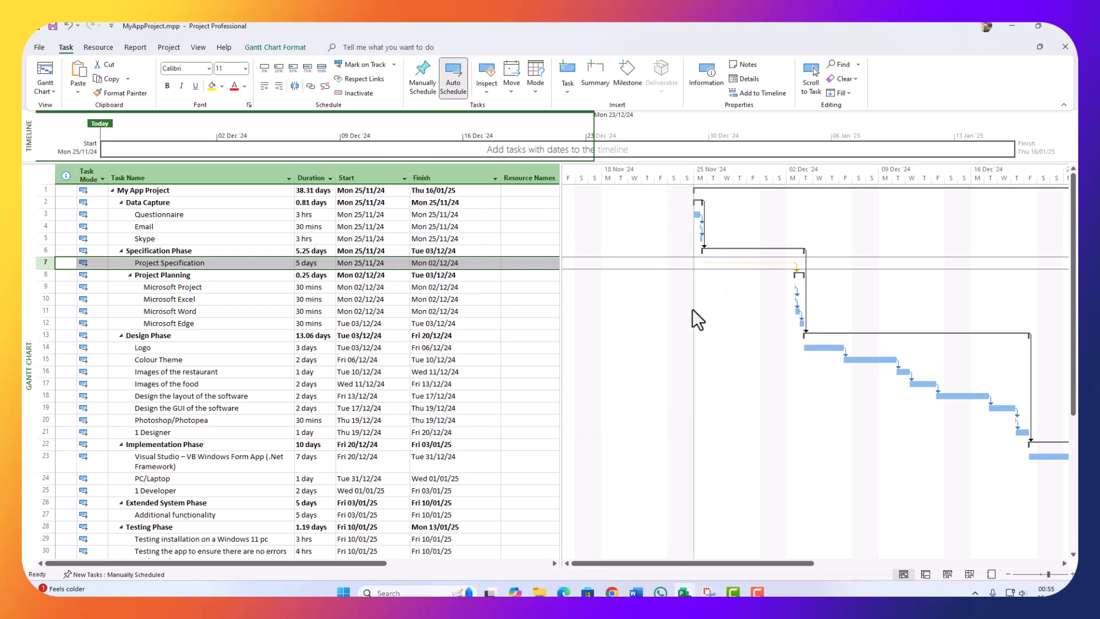
# Step: Restore the full-height bar shape and colour the hatched bar purple
pyautogui.doubleClick(757, 264)
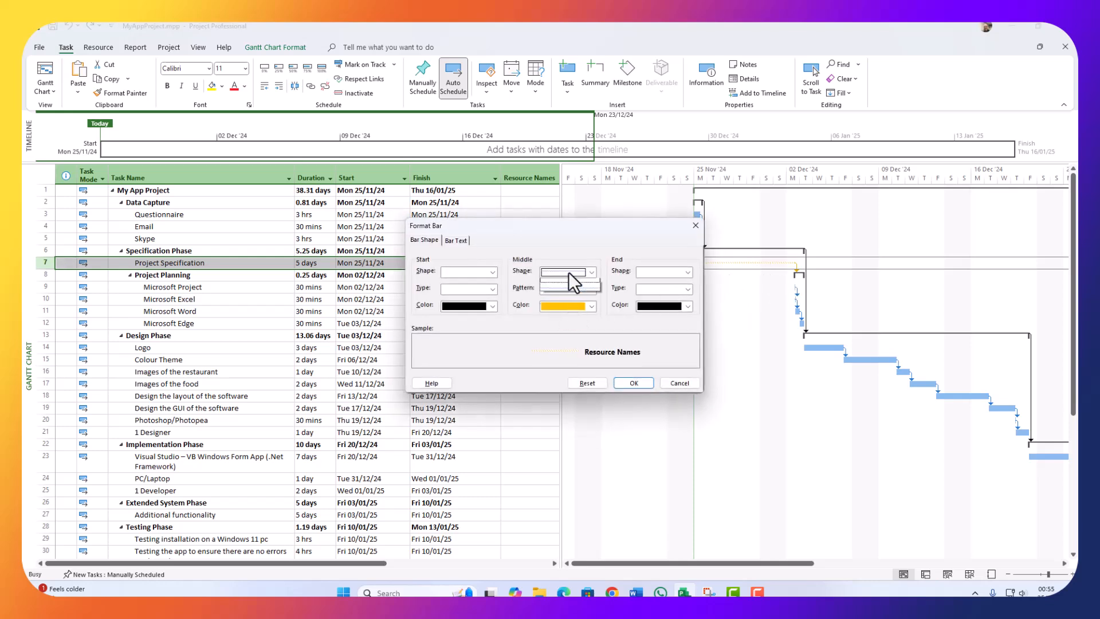
pyautogui.click(569, 272)
pyautogui.click(575, 287)
pyautogui.click(579, 305)
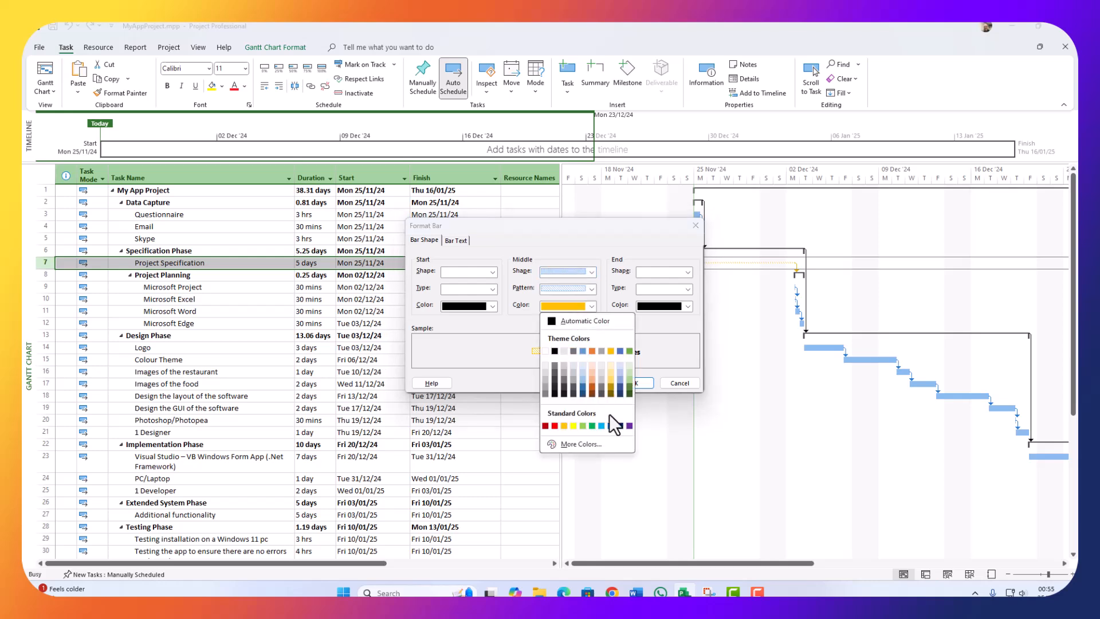
pyautogui.click(629, 425)
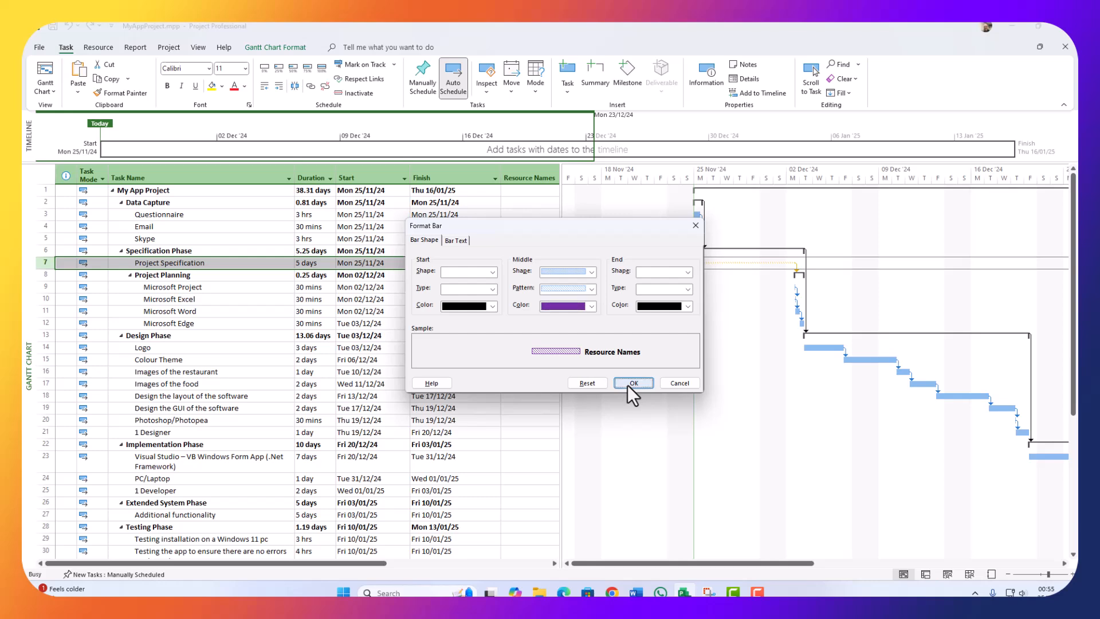
pyautogui.click(629, 384)
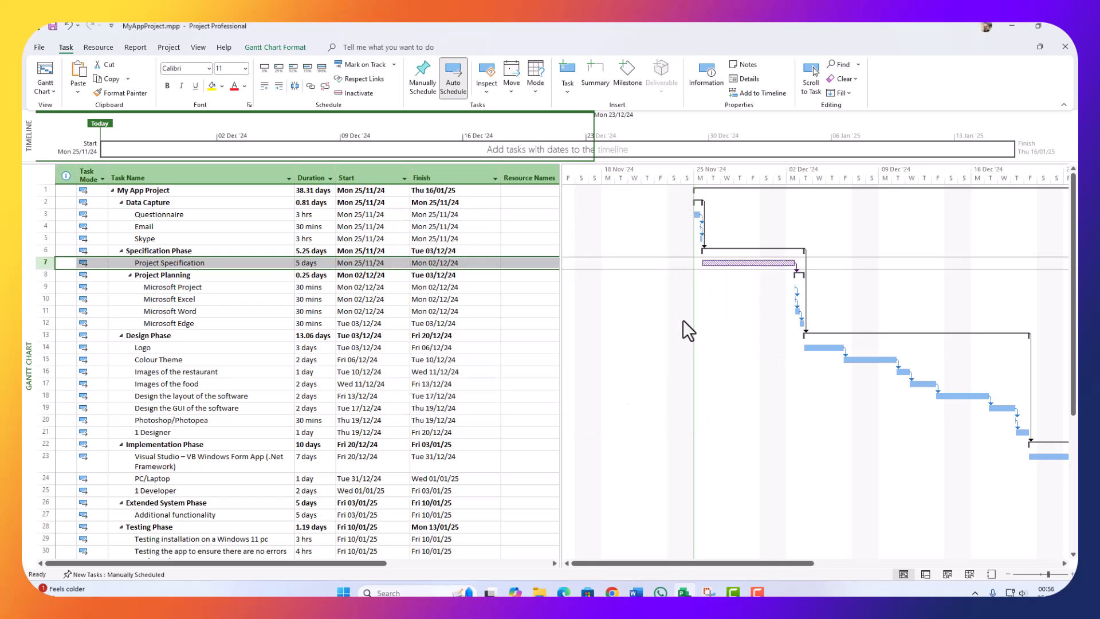
# Step: Colour the Logo bar dark green and the Colour Theme bar orange
pyautogui.doubleClick(816, 348)
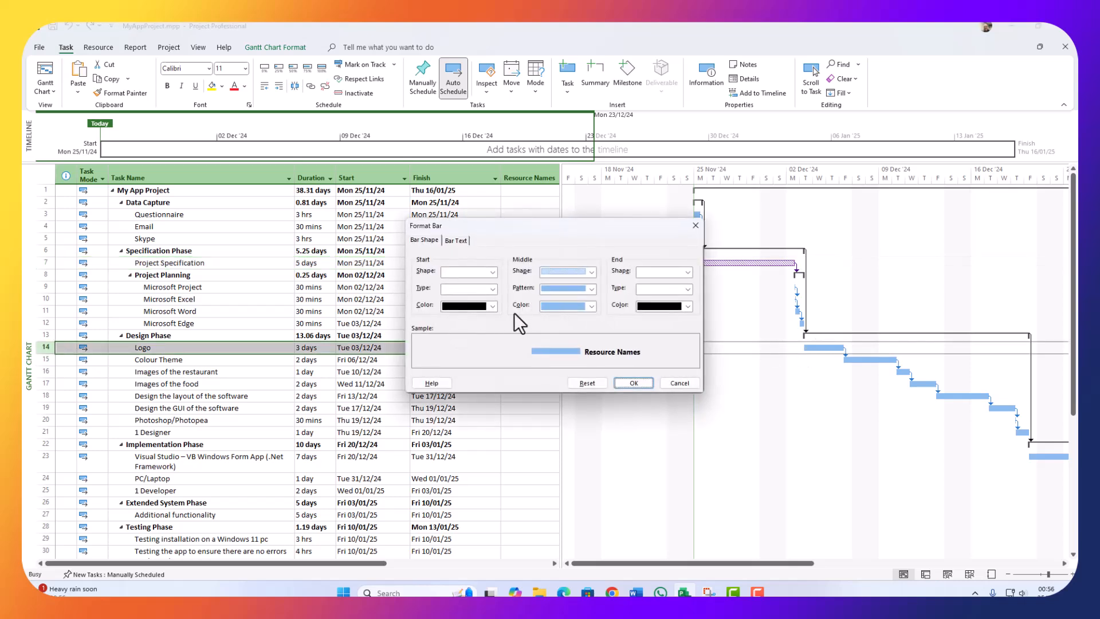
pyautogui.click(565, 308)
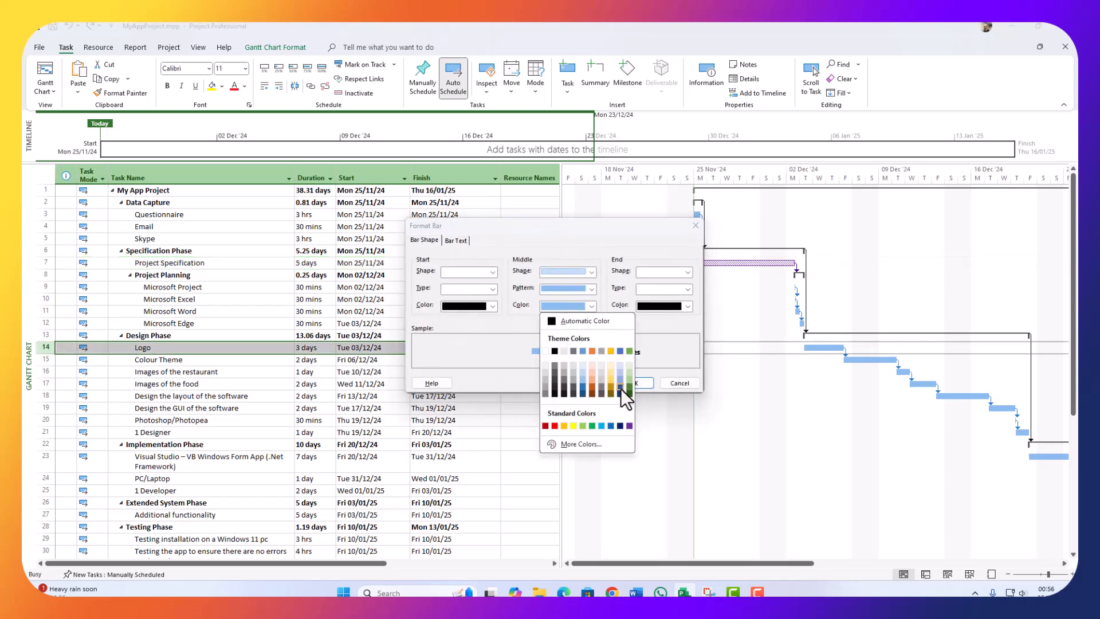
pyautogui.click(627, 387)
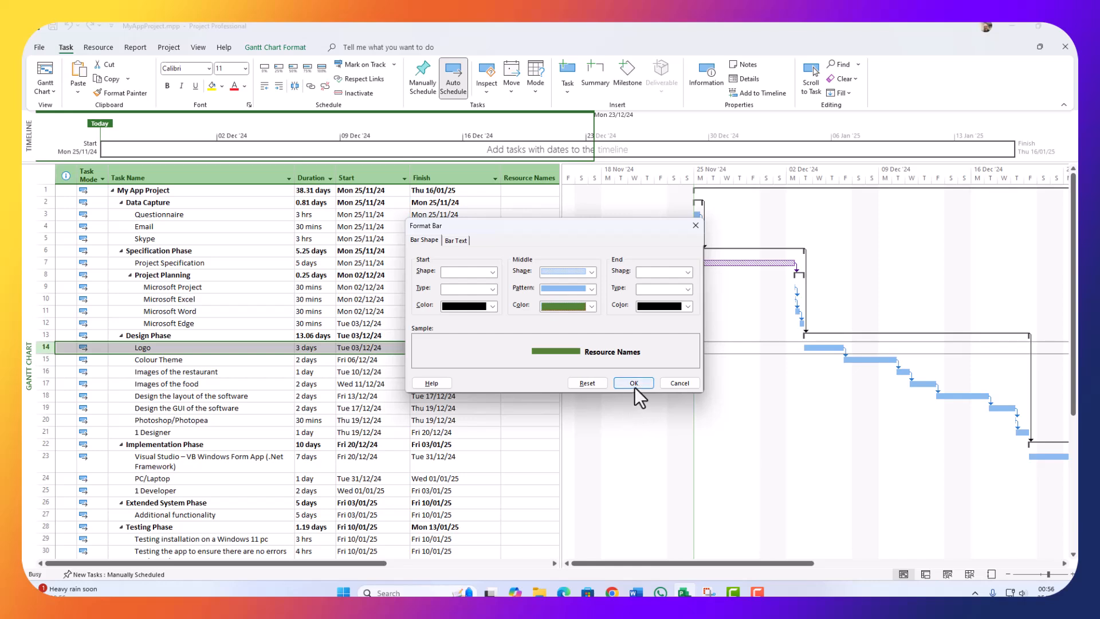
pyautogui.click(634, 384)
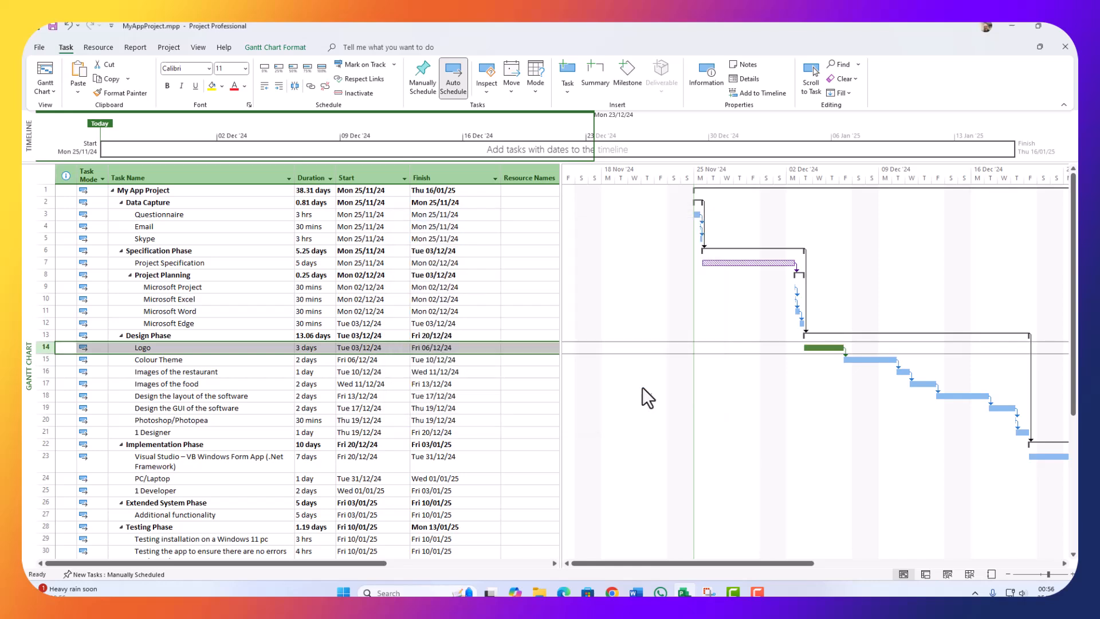
pyautogui.doubleClick(874, 362)
pyautogui.click(569, 304)
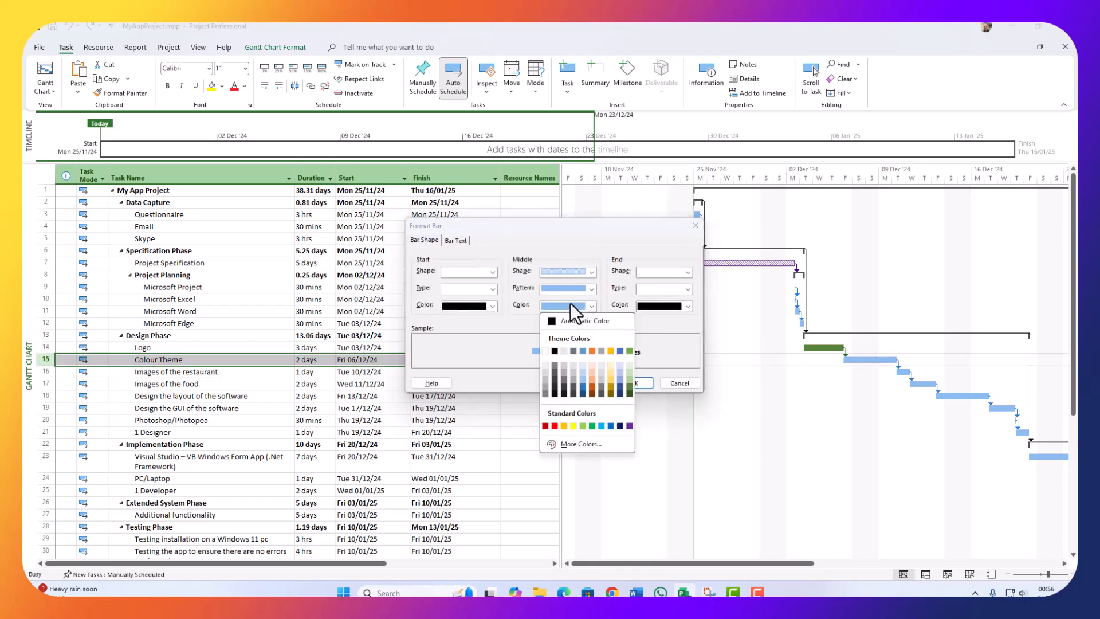
pyautogui.click(593, 388)
pyautogui.click(633, 383)
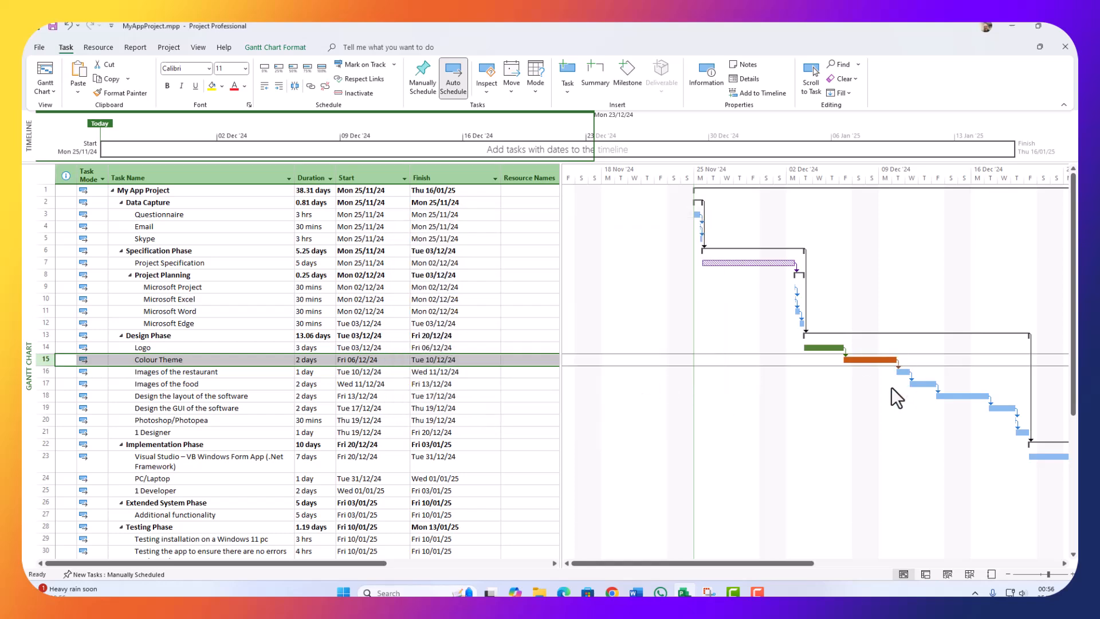
# Step: Colour the Images of the restaurant bar red
pyautogui.doubleClick(903, 374)
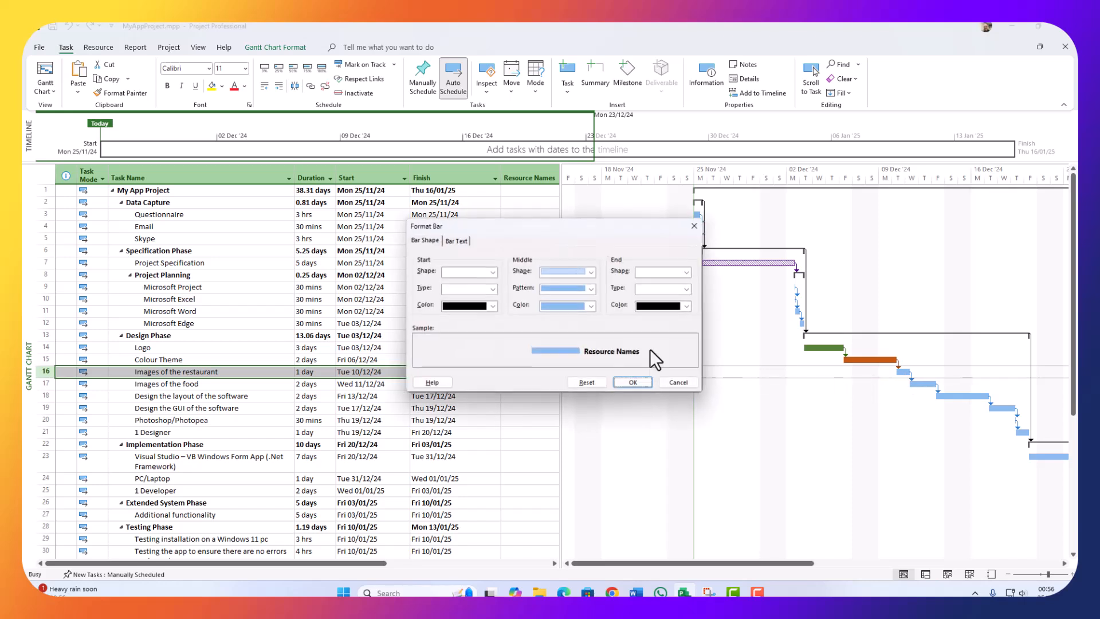
pyautogui.click(570, 307)
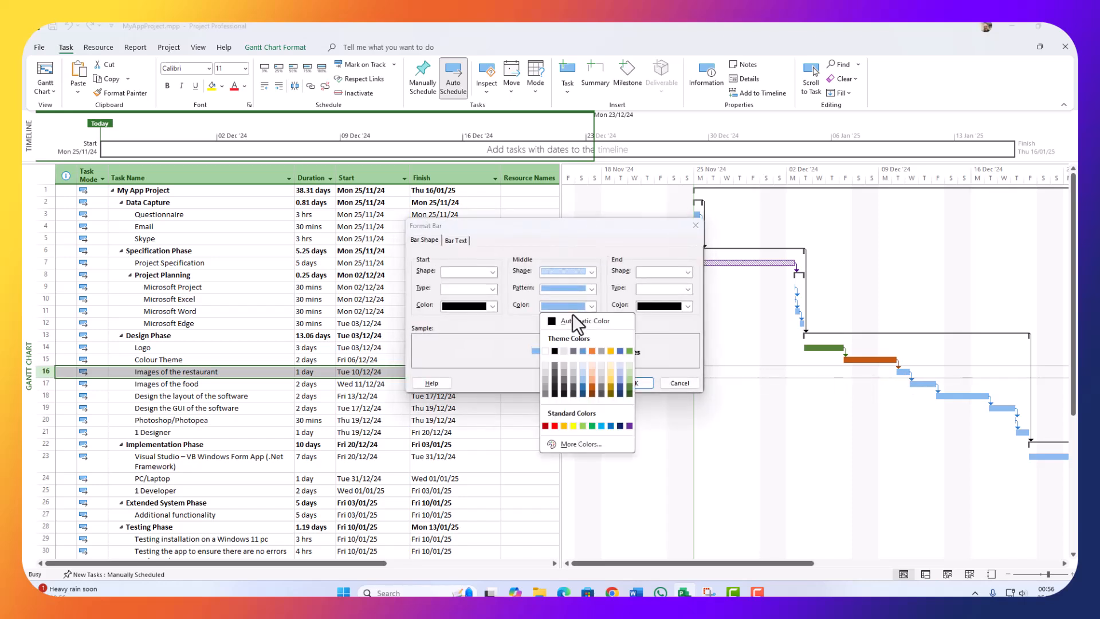
pyautogui.click(553, 426)
pyautogui.click(632, 383)
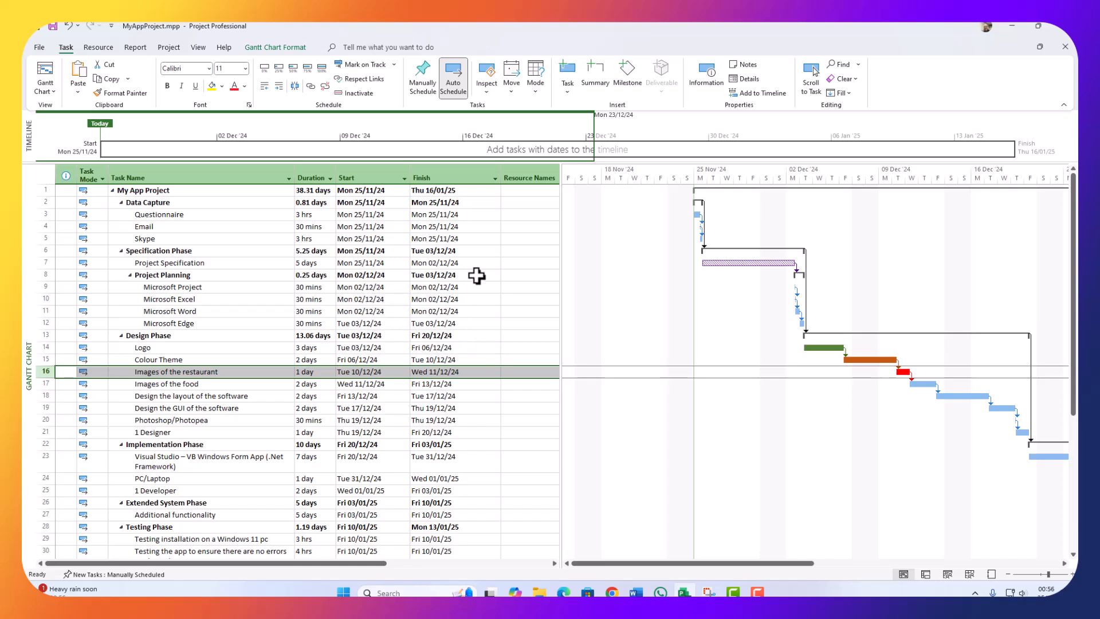
pyautogui.click(47, 92)
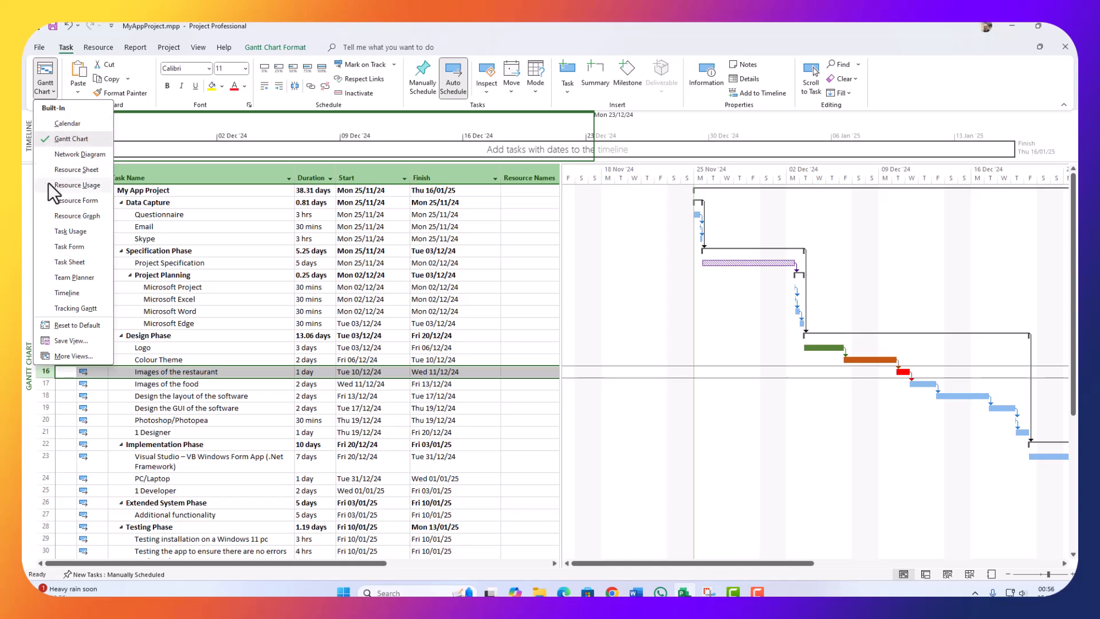
# Step: Switch to the Resource Sheet and enter the first work resource's name
pyautogui.click(91, 171)
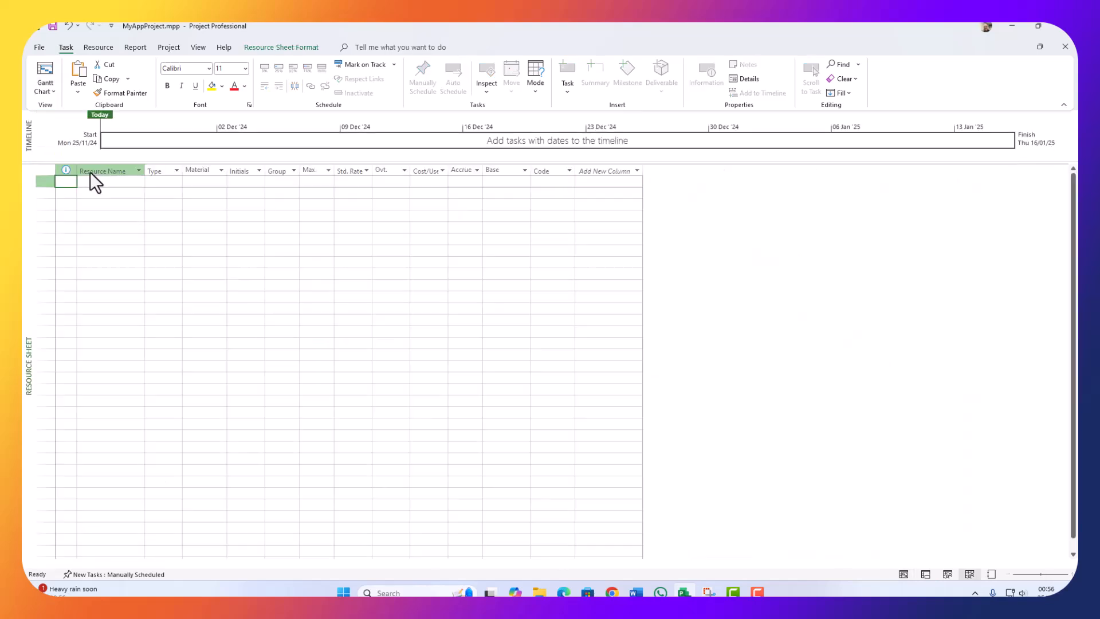
pyautogui.click(133, 183)
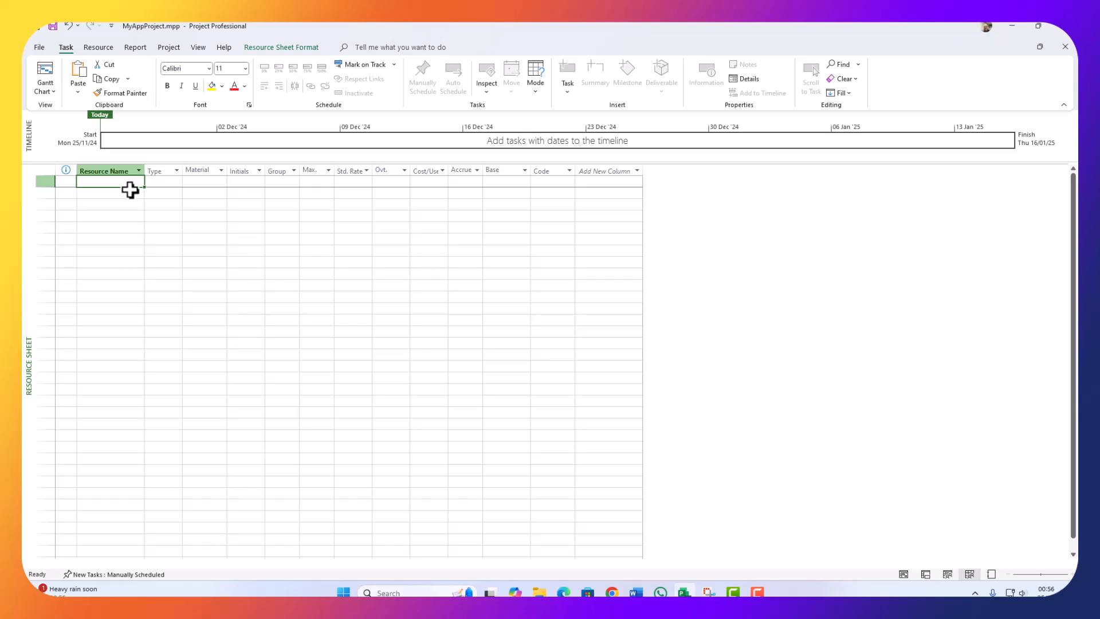
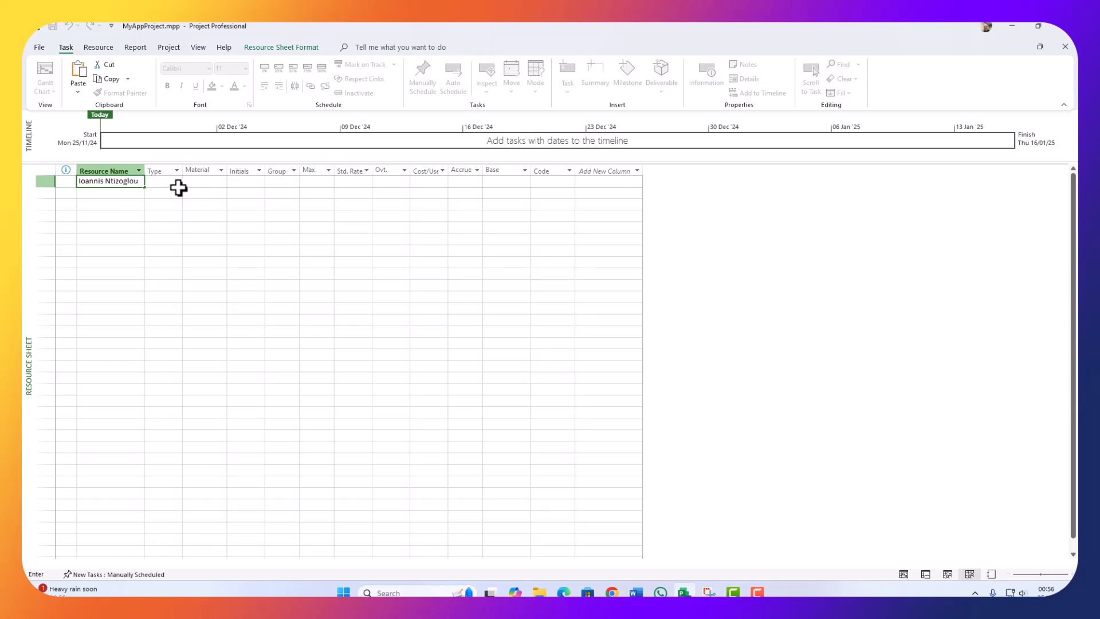
pyautogui.click(179, 188)
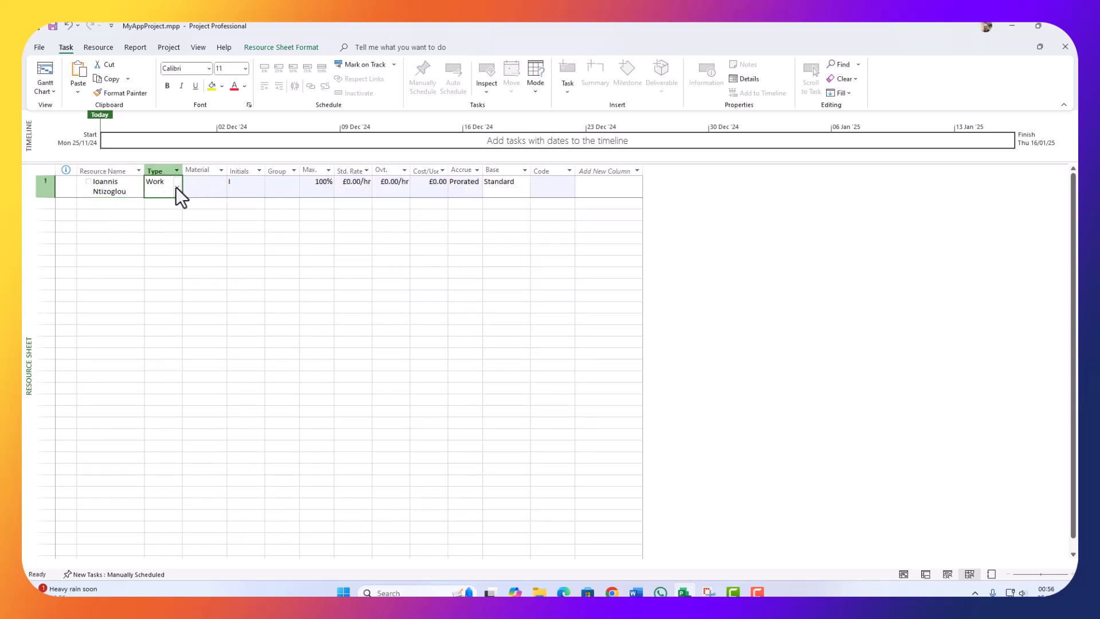
pyautogui.click(197, 187)
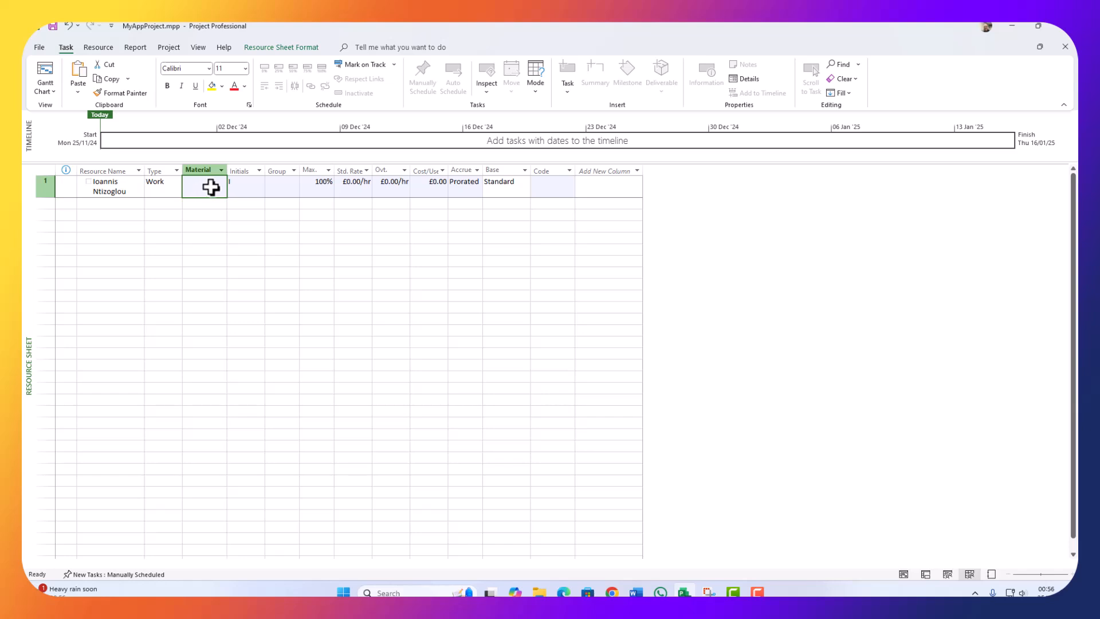
# Step: Hide the Material, Group and Max. columns and give the resource initials IN
pyautogui.rightClick(213, 167)
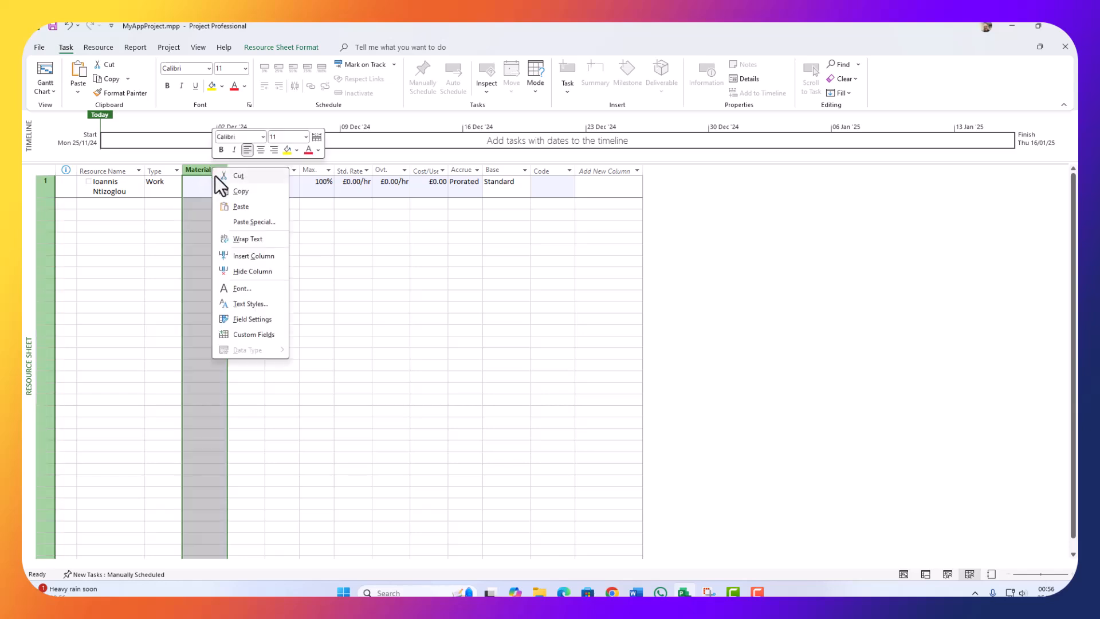
pyautogui.click(246, 272)
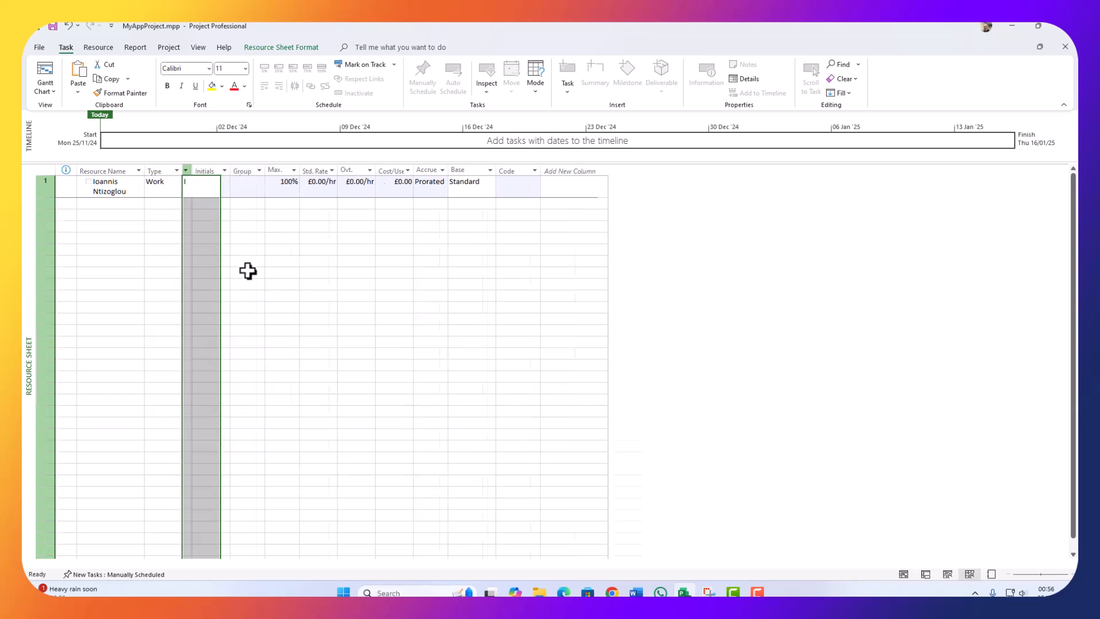
pyautogui.write('IN')
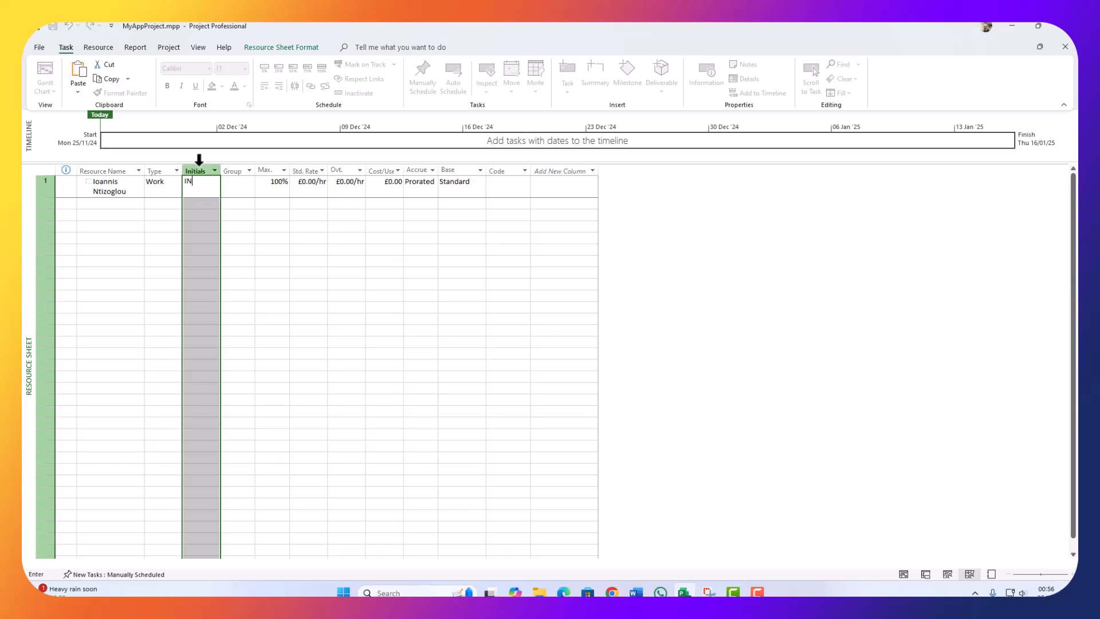
pyautogui.click(243, 188)
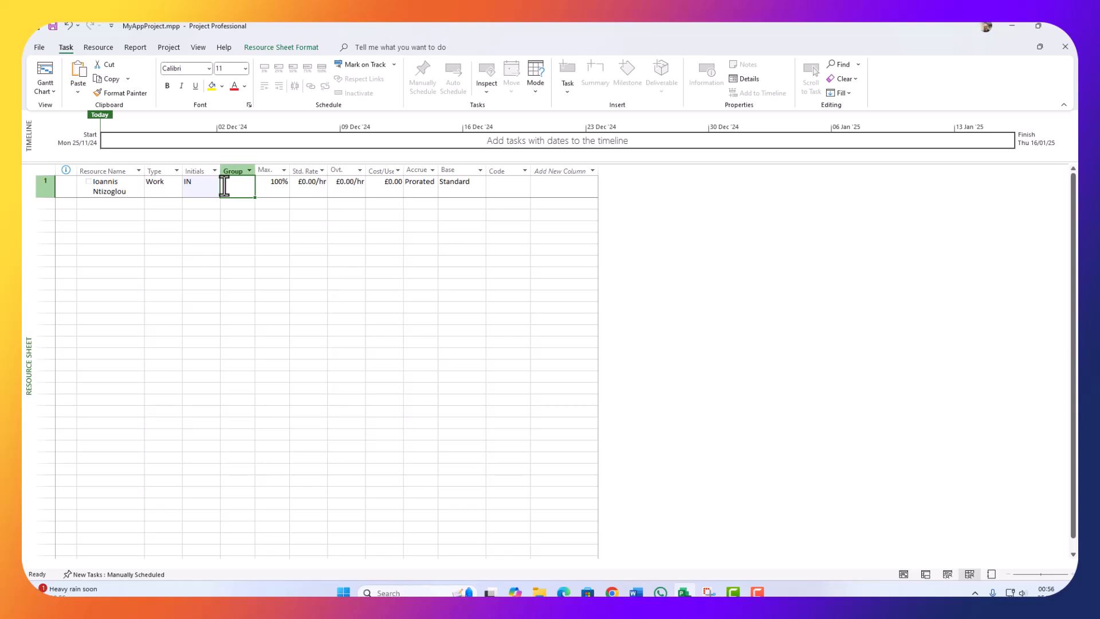
pyautogui.rightClick(233, 167)
pyautogui.click(256, 270)
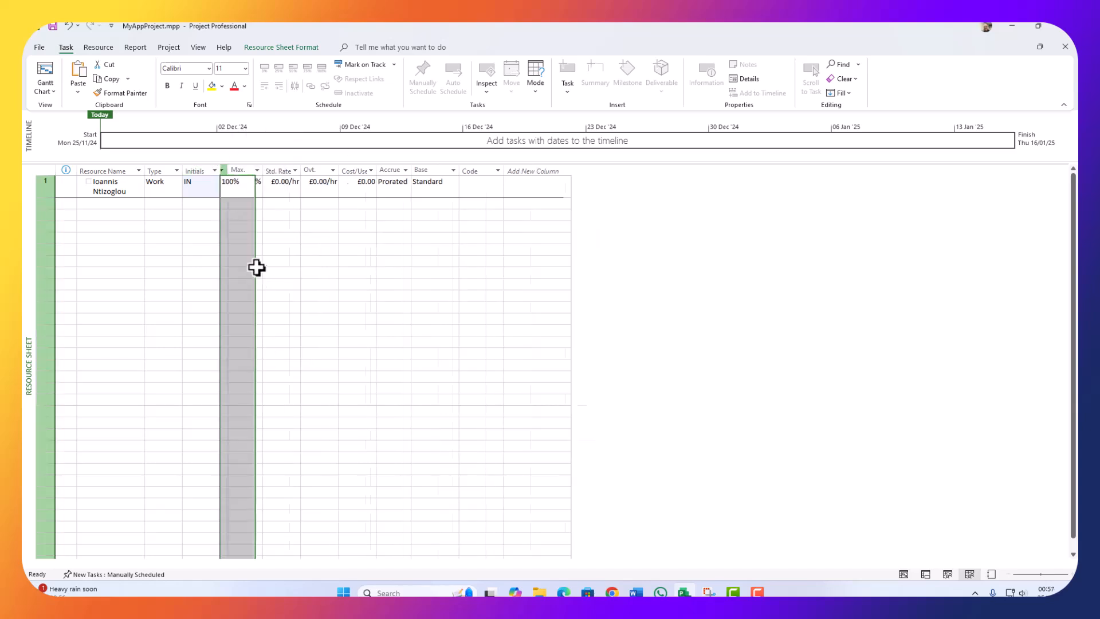
pyautogui.rightClick(238, 170)
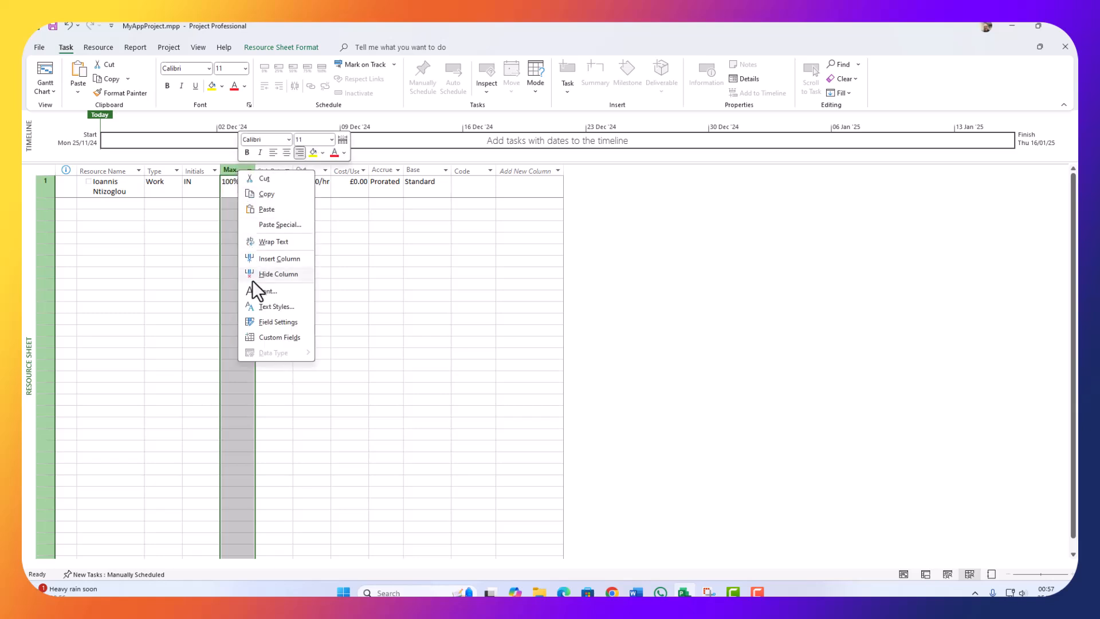
pyautogui.click(265, 273)
# Step: Set rates to £50.00/hr standard and £100.00/hr overtime, widening Std. Rate and Cost/Use
pyautogui.moveTo(259, 169); pyautogui.dragTo(298, 170)
pyautogui.click(262, 186)
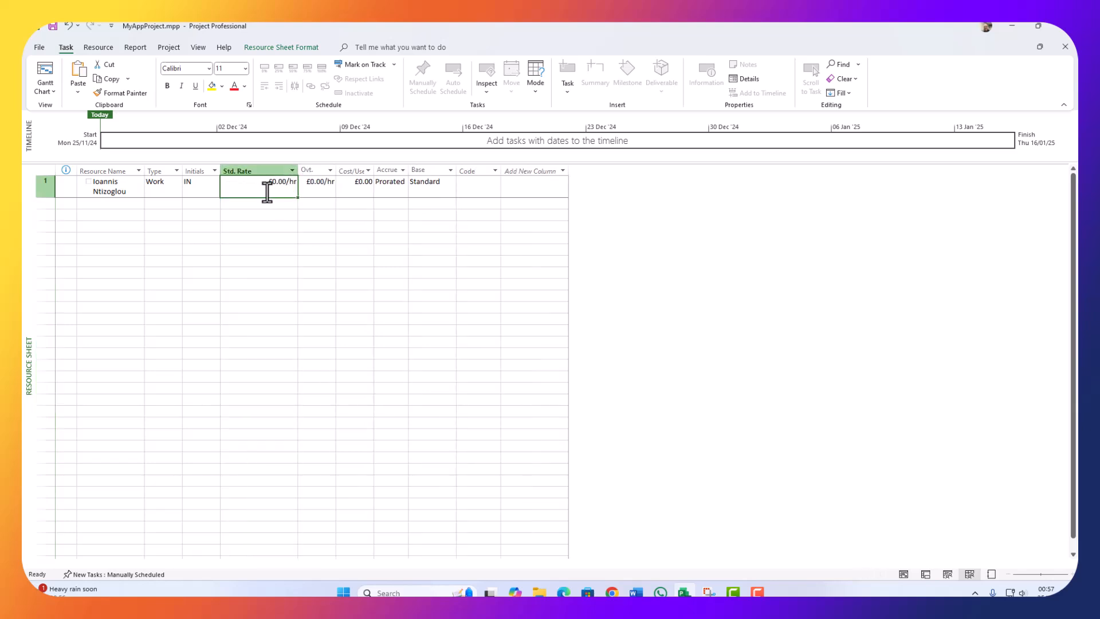
pyautogui.write('50')
pyautogui.click(335, 203)
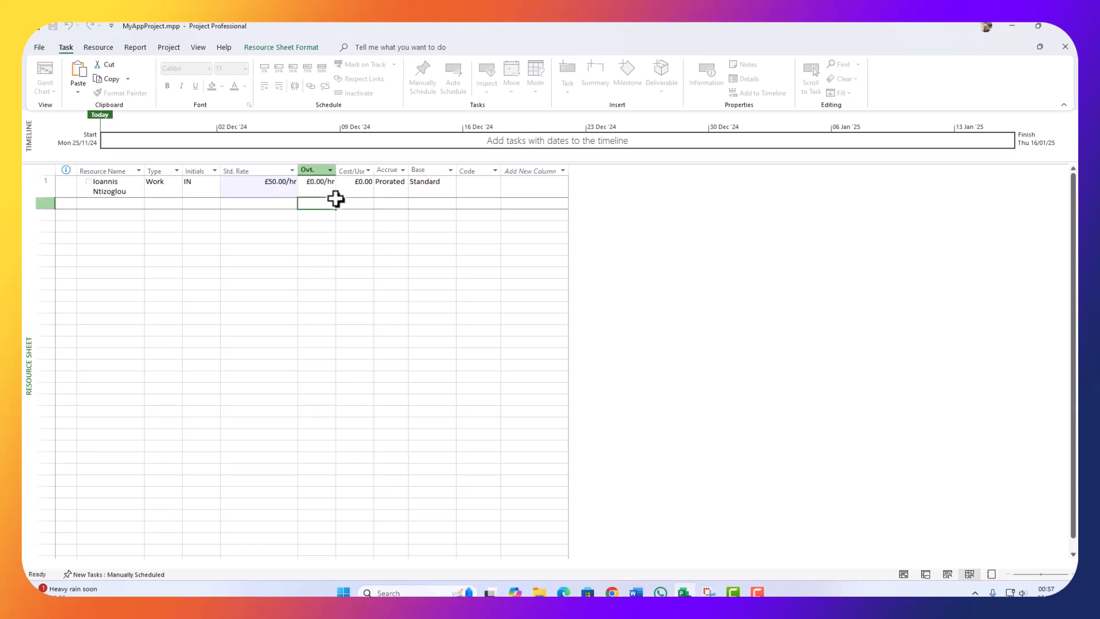
pyautogui.click(309, 184)
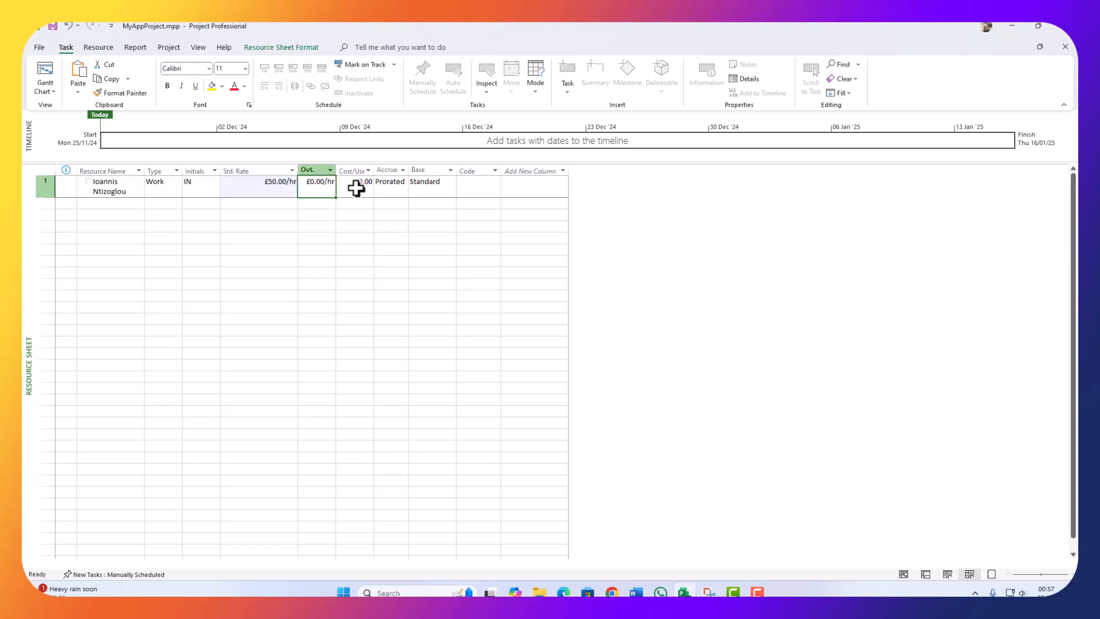
pyautogui.write('100')
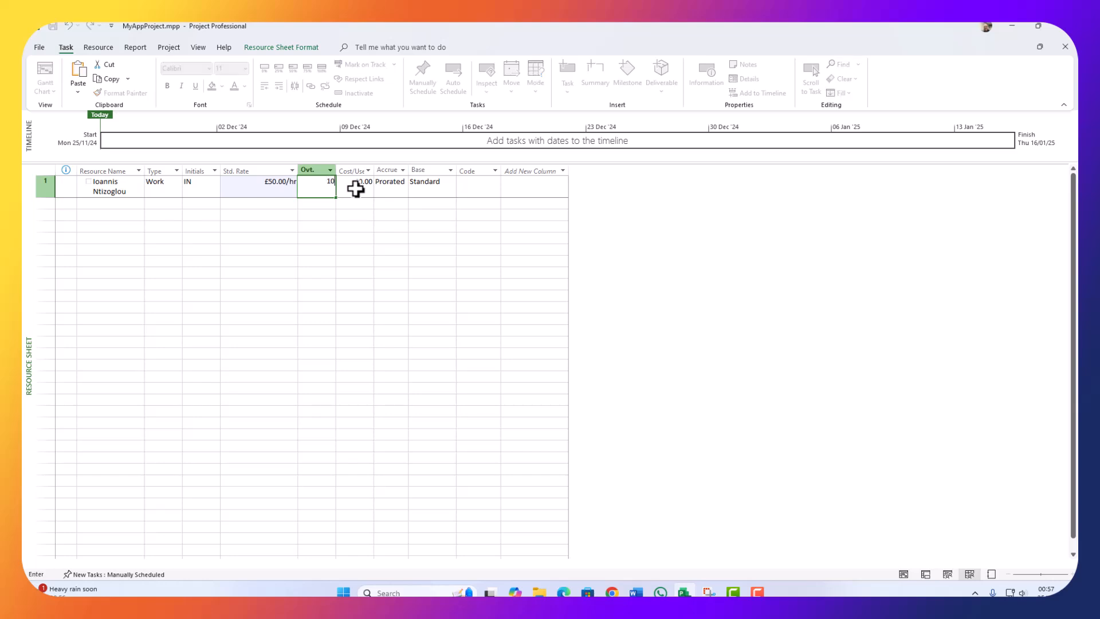
pyautogui.click(344, 215)
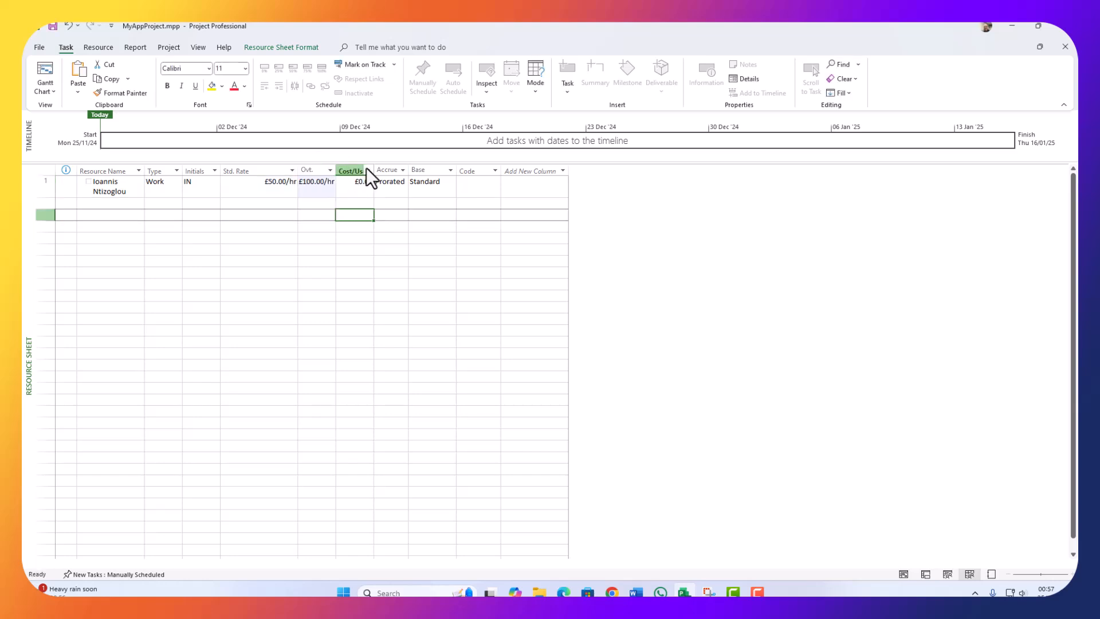
pyautogui.moveTo(374, 170); pyautogui.dragTo(433, 164)
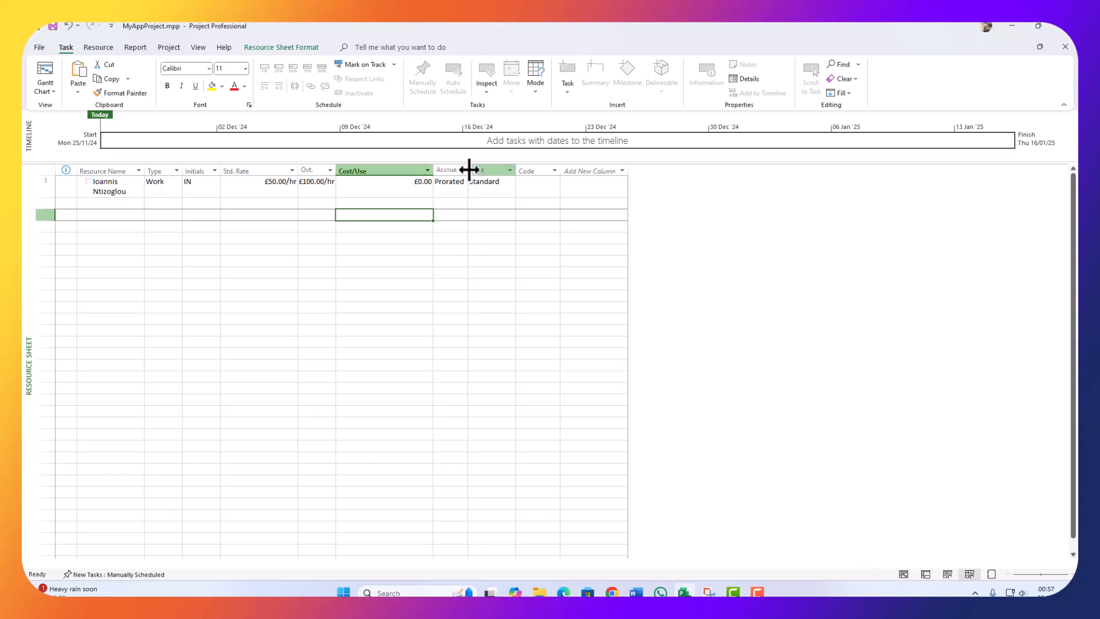
# Step: Hide the Accrue At column and bring up the Code column's header options
pyautogui.moveTo(469, 170); pyautogui.dragTo(523, 167)
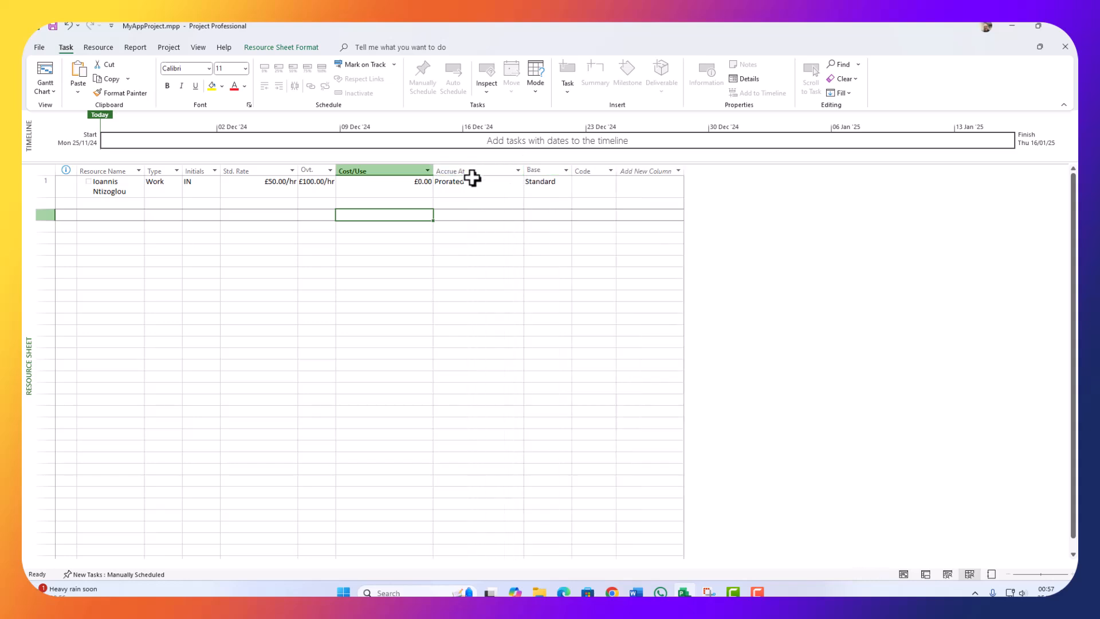
pyautogui.rightClick(472, 170)
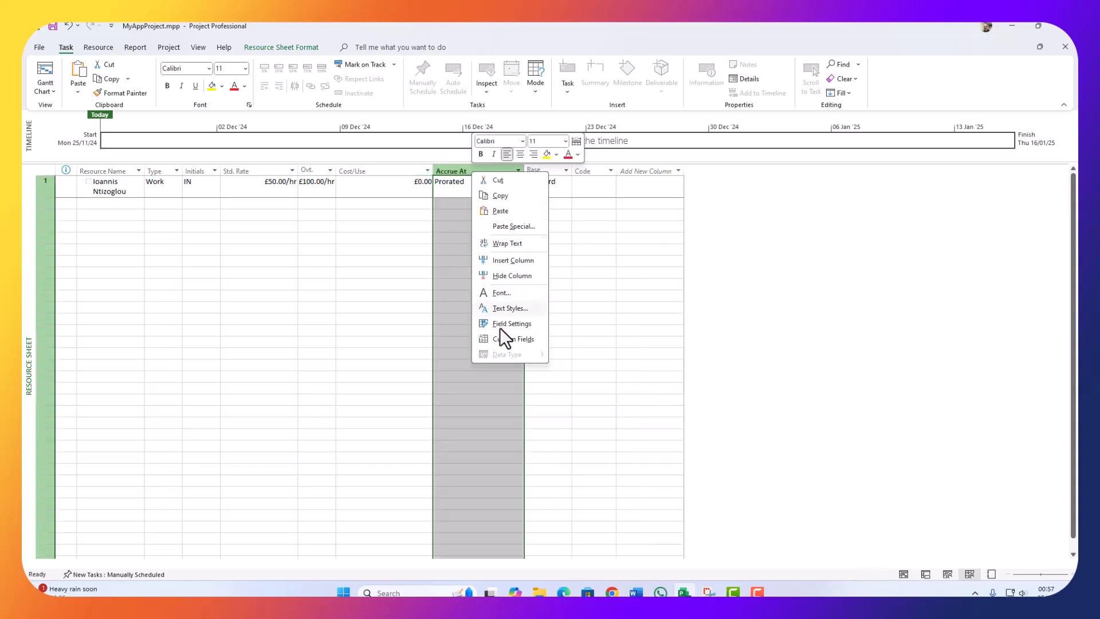
pyautogui.click(502, 277)
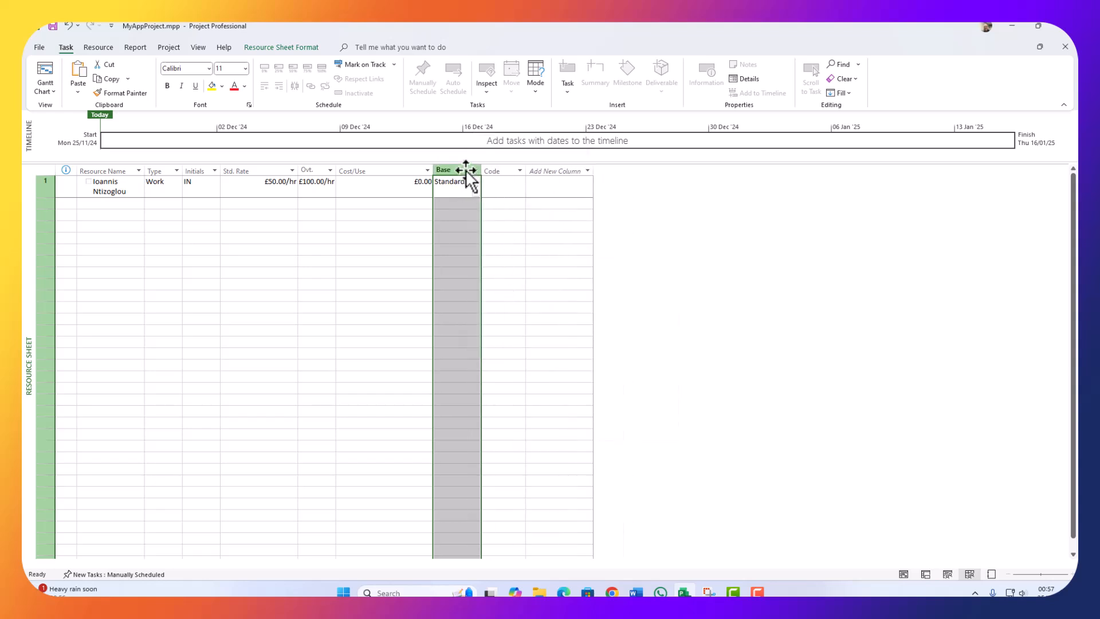
pyautogui.click(486, 167)
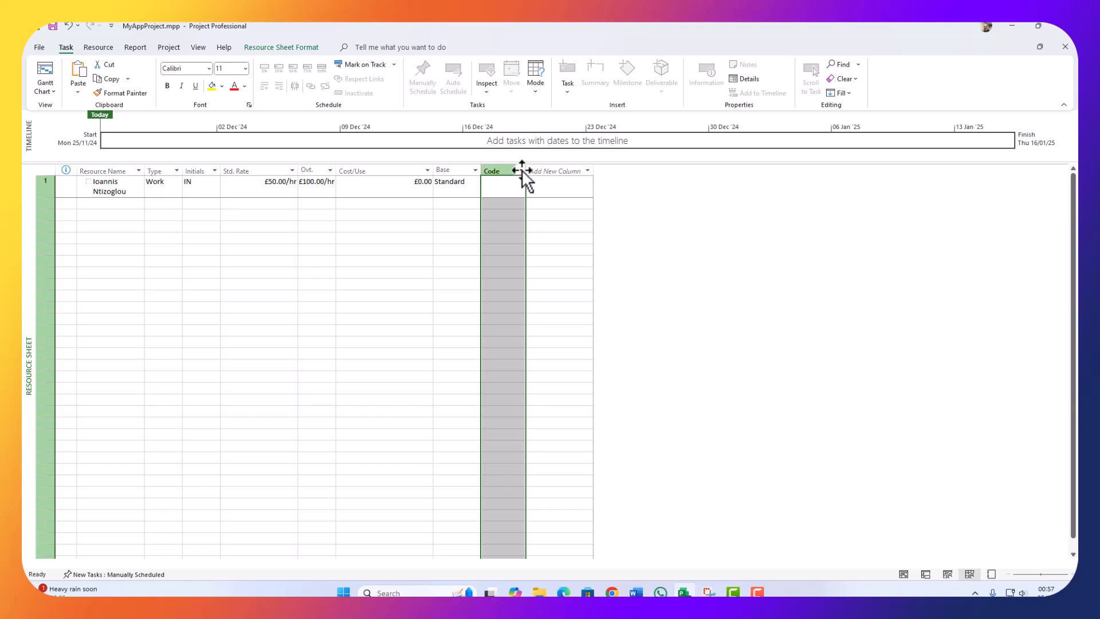
pyautogui.rightClick(501, 169)
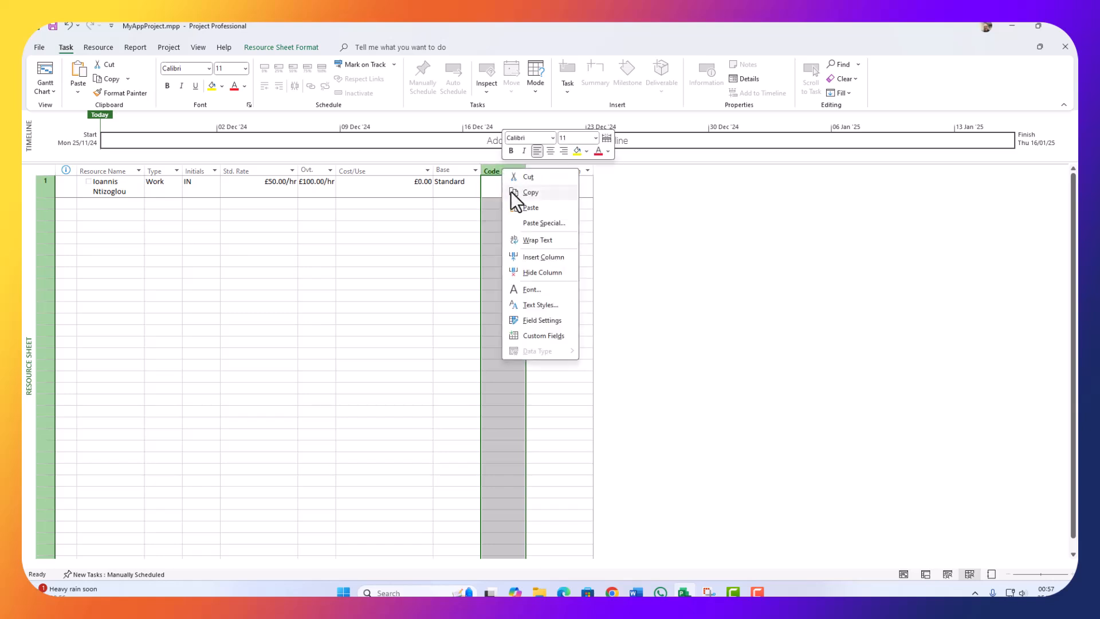
# Step: Hide the Code column and add a Cost column after Base
pyautogui.click(531, 272)
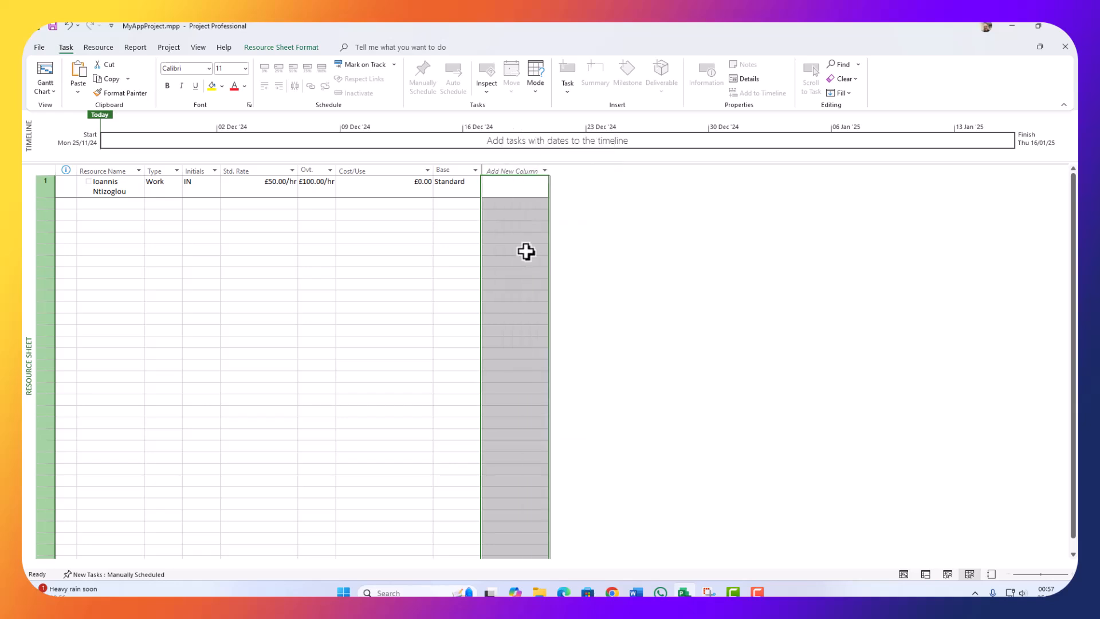
pyautogui.click(511, 171)
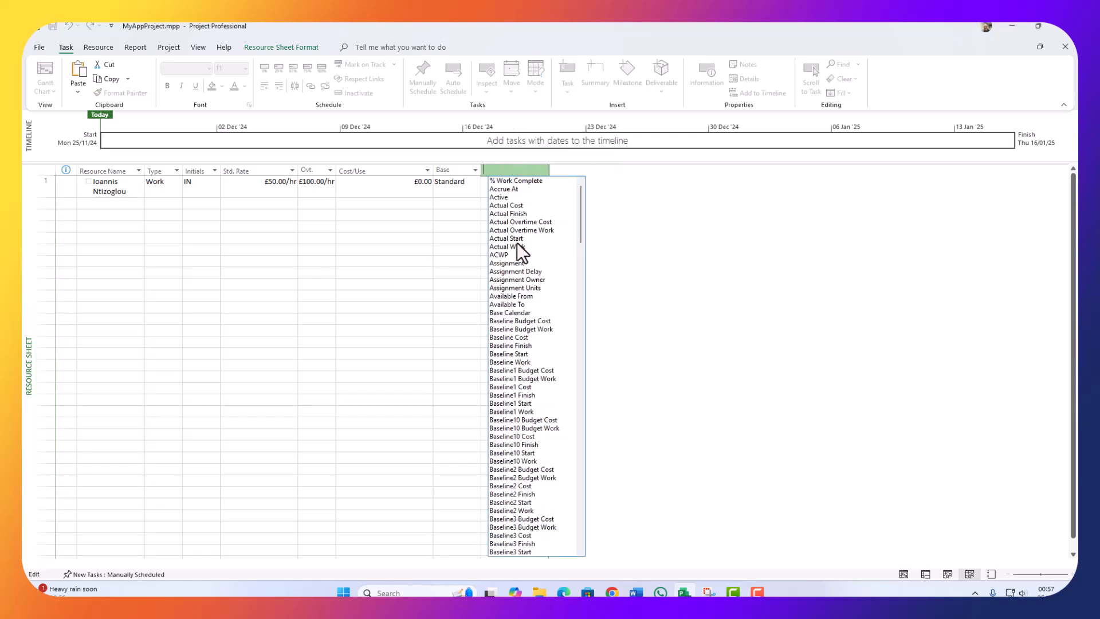
pyautogui.scroll(-5, 515, 252)
pyautogui.write('calendar GUID')
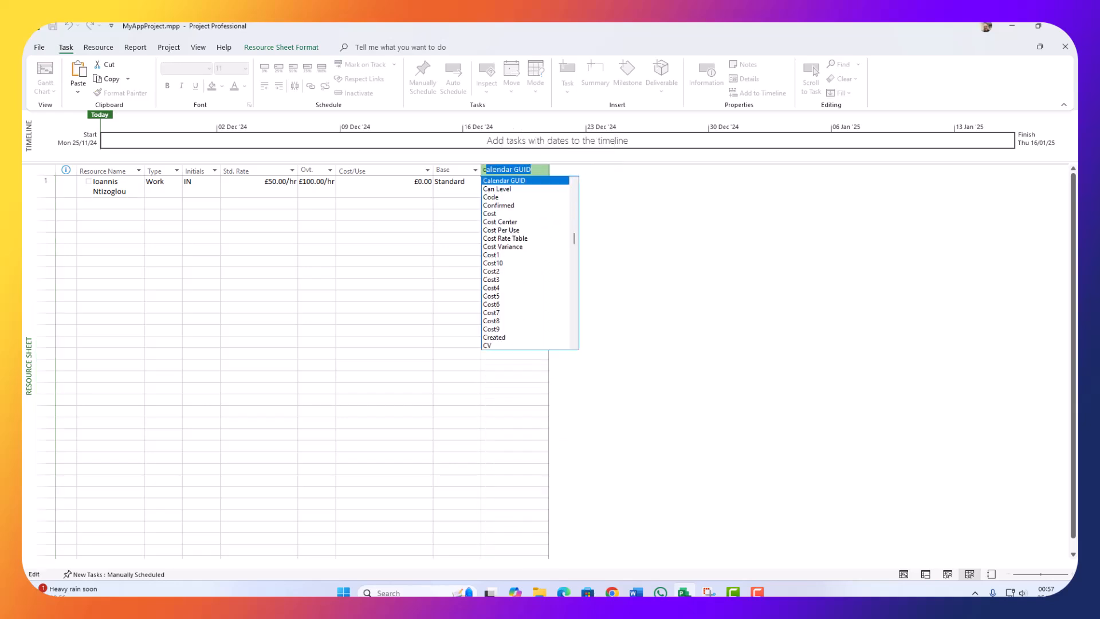
pyautogui.click(493, 214)
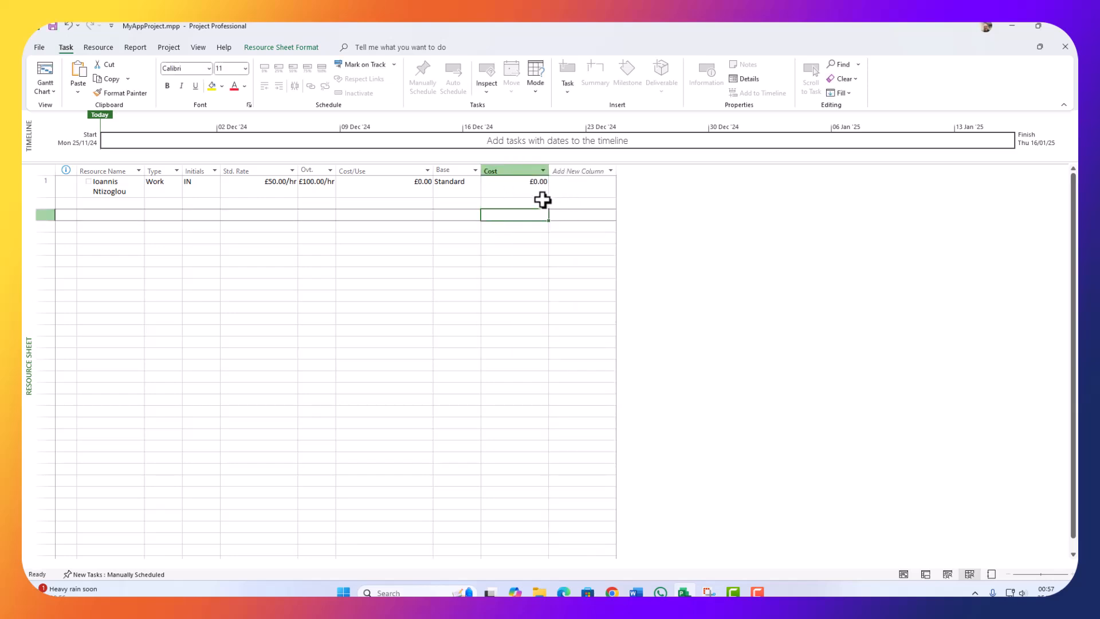
# Step: Add a Cost1 column next to Cost and select it
pyautogui.click(576, 189)
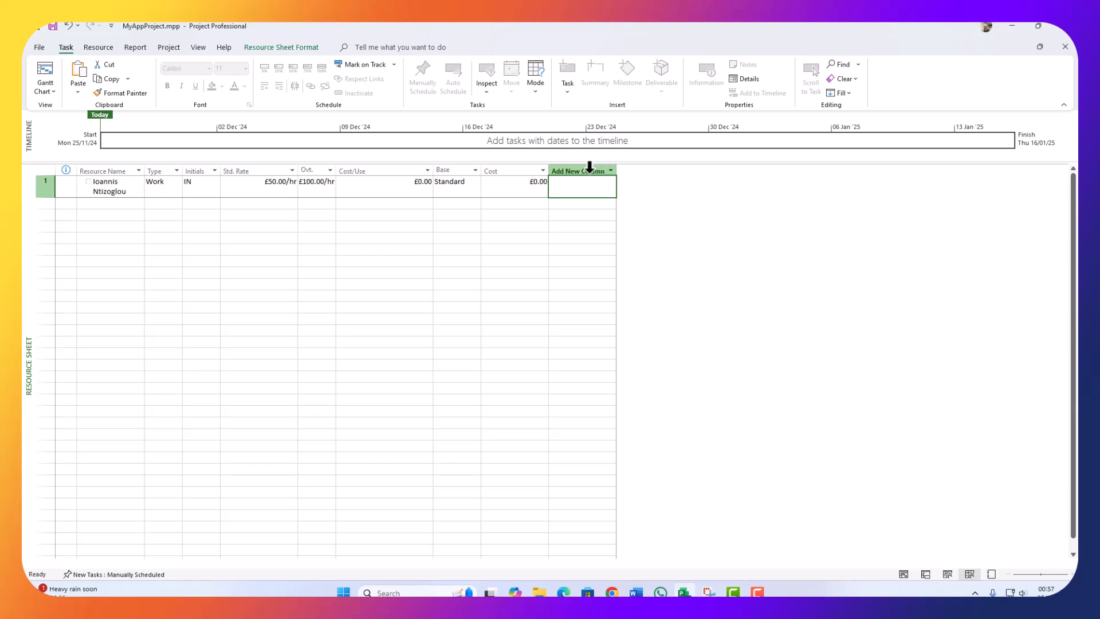
pyautogui.click(589, 168)
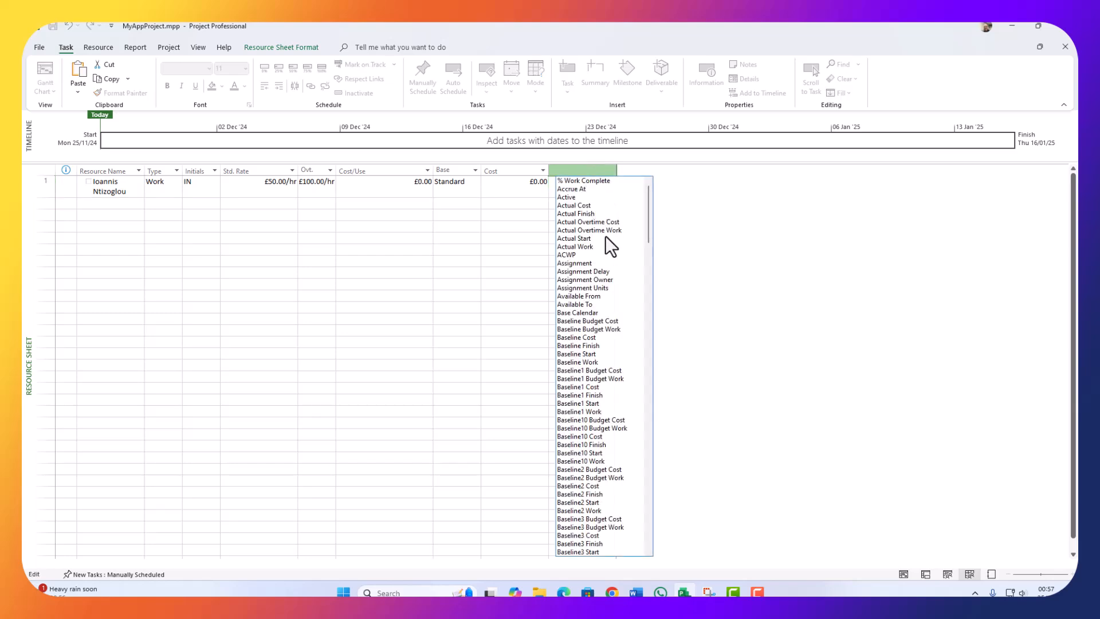
pyautogui.write('calendar GUID')
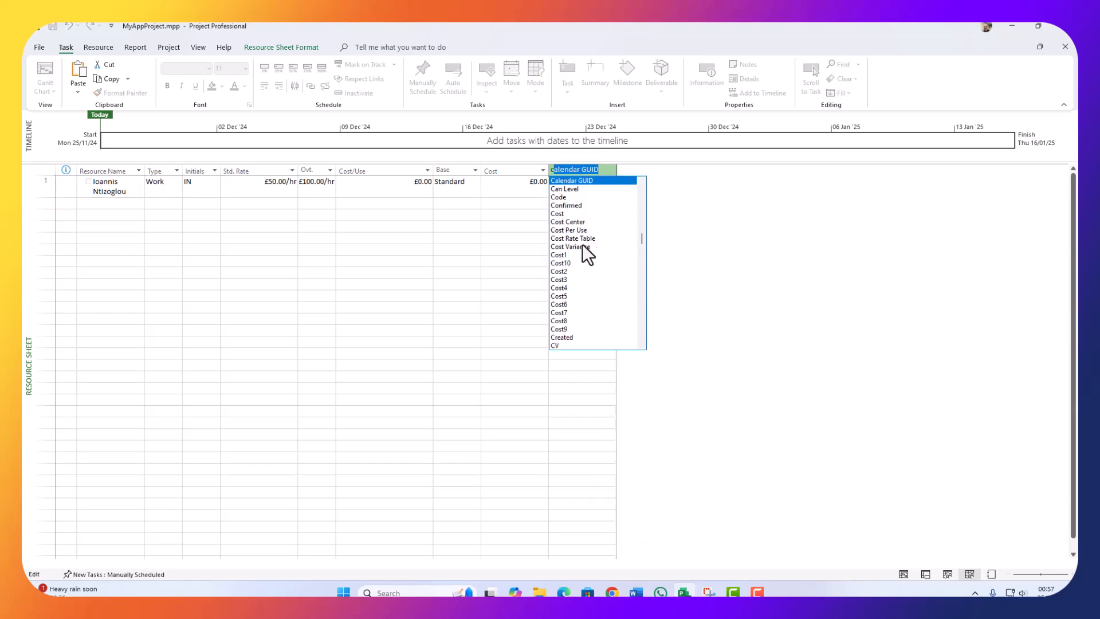
pyautogui.click(567, 255)
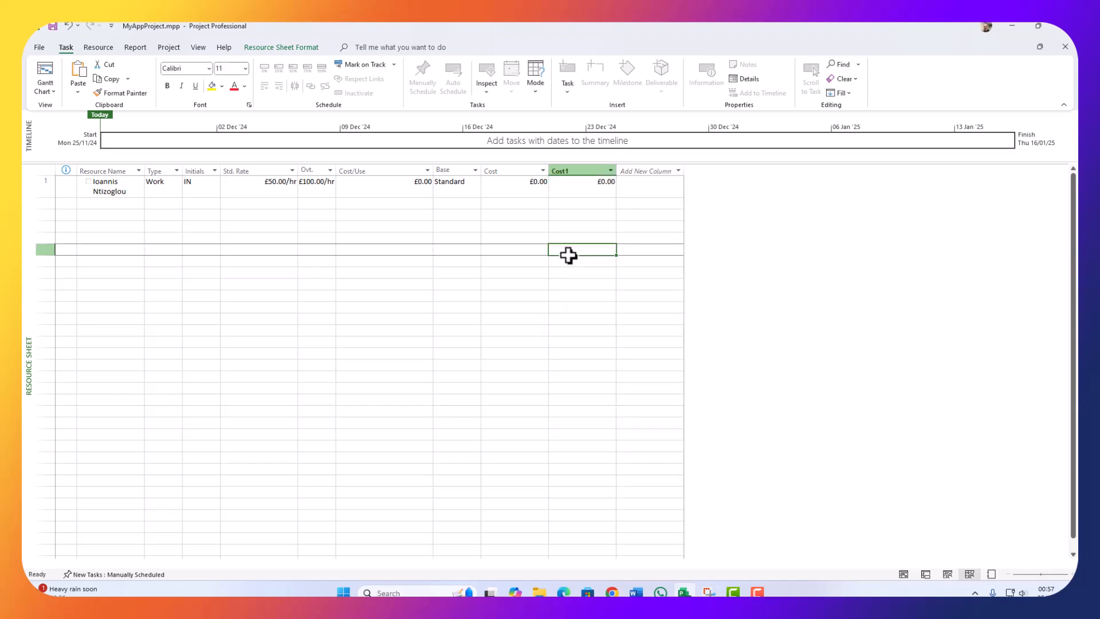
pyautogui.click(572, 171)
pyautogui.rightClick(572, 170)
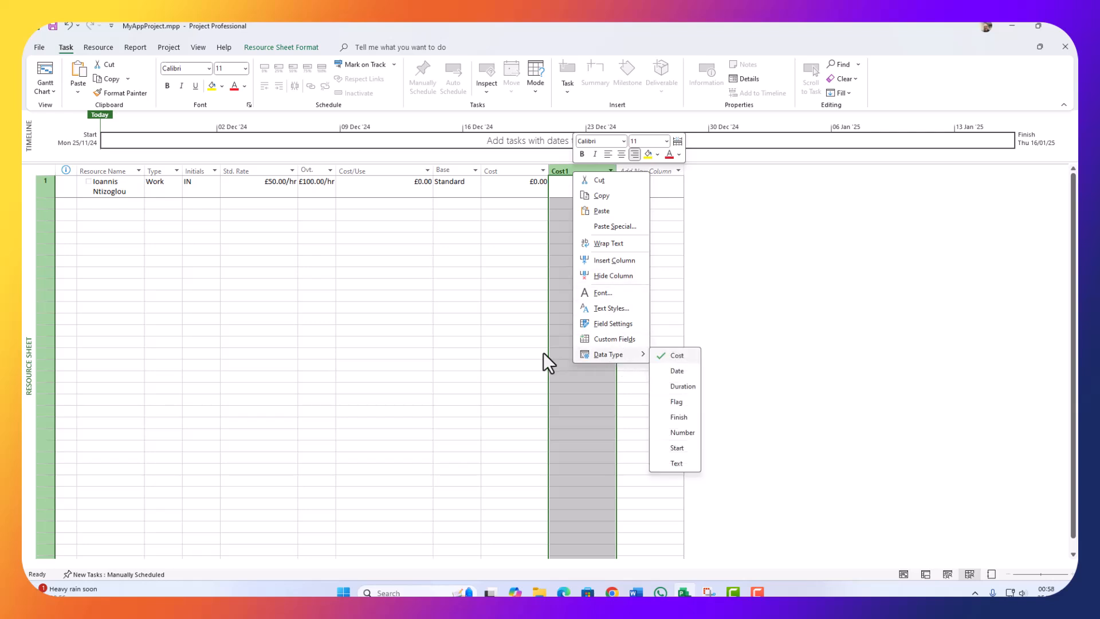
# Step: Rename the Cost1 custom field to 'Cost to Buy' through Custom Fields
pyautogui.click(593, 338)
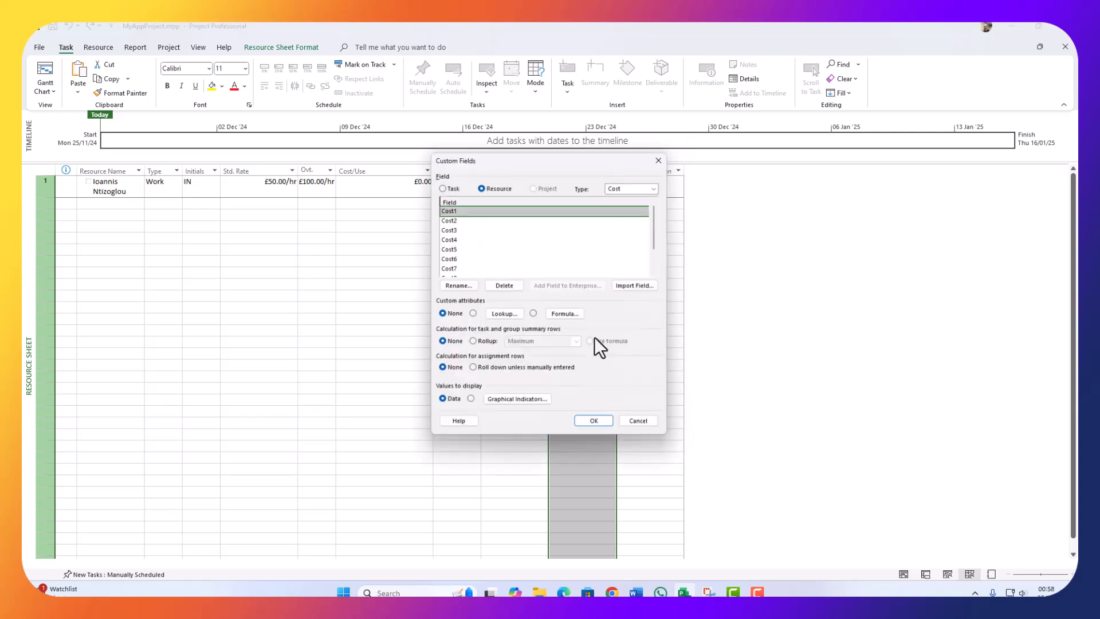
pyautogui.click(463, 286)
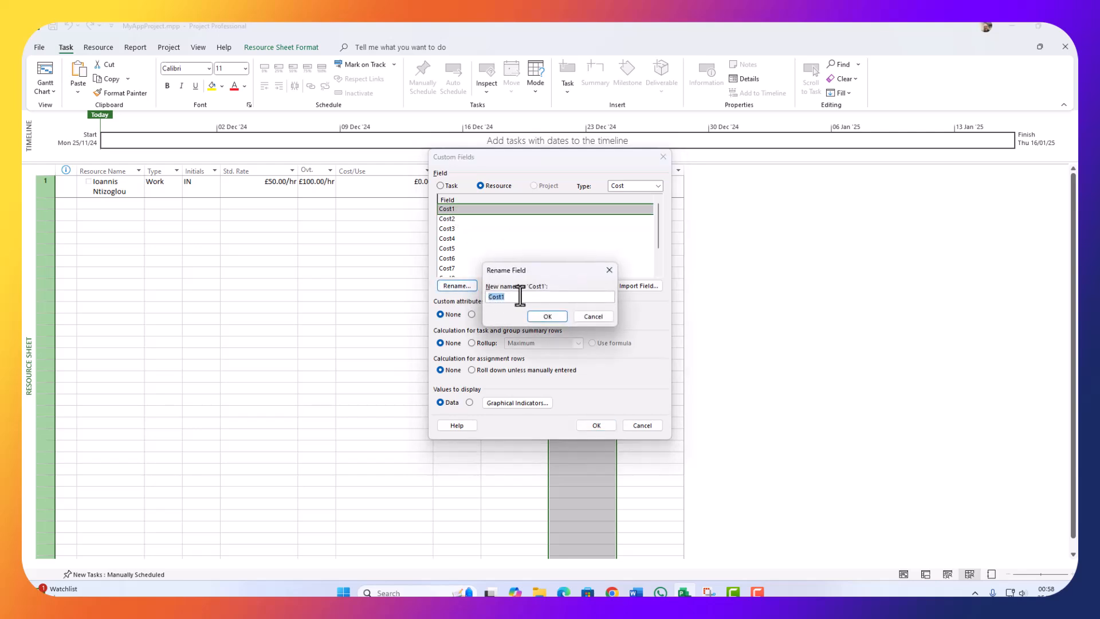
pyautogui.write('Costo')
pyautogui.press('BackSpace')
pyautogui.press('BackSpace')
pyautogui.write('to Buy')
pyautogui.click(546, 316)
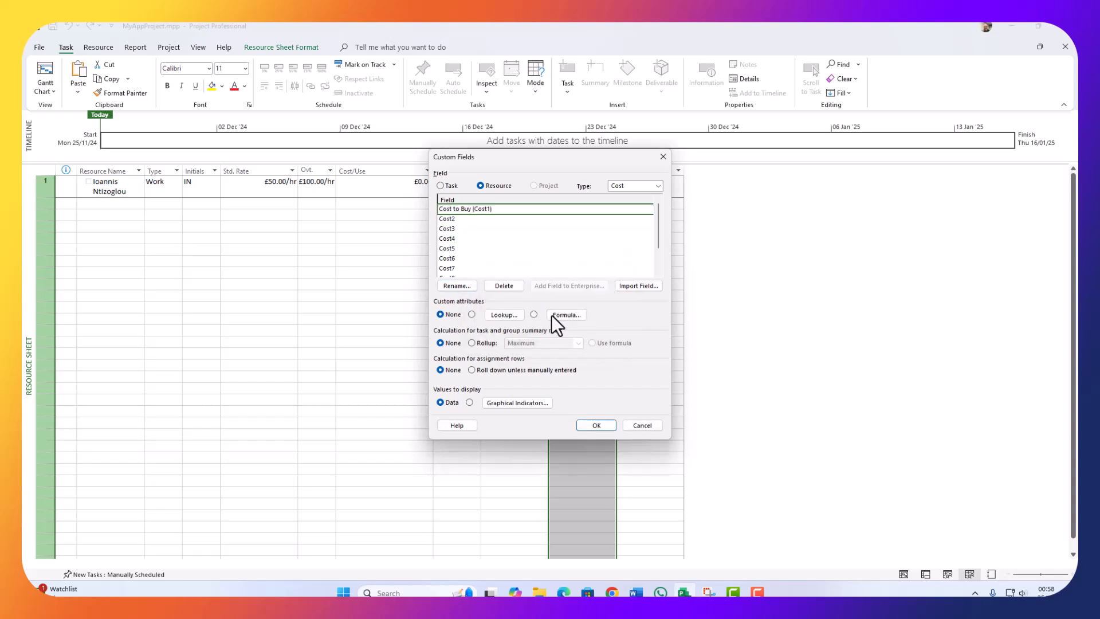
pyautogui.click(591, 425)
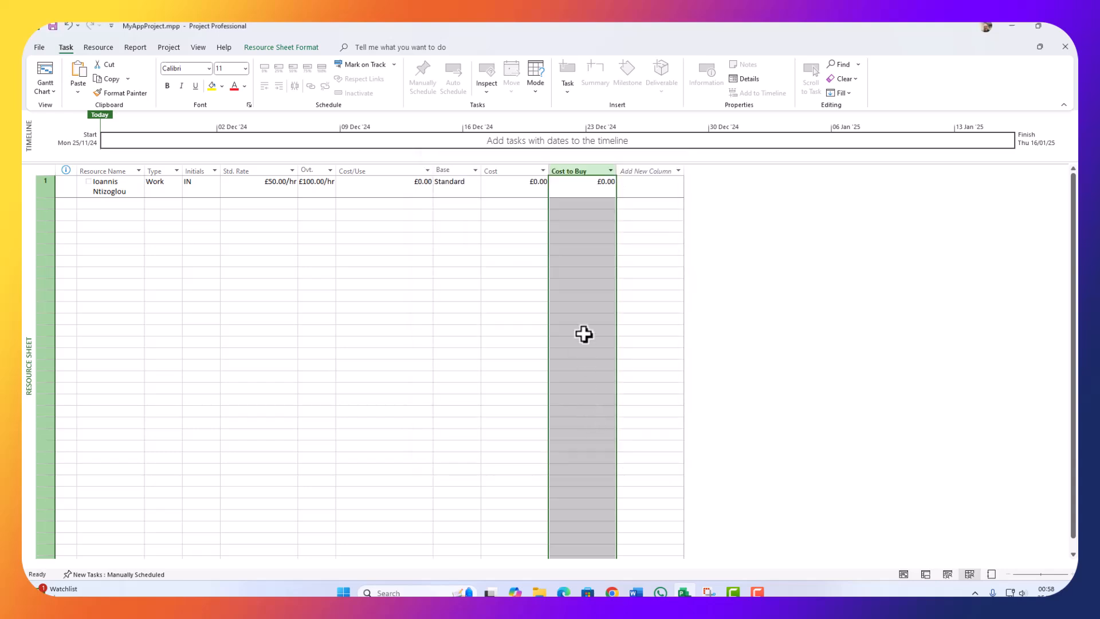
pyautogui.click(570, 282)
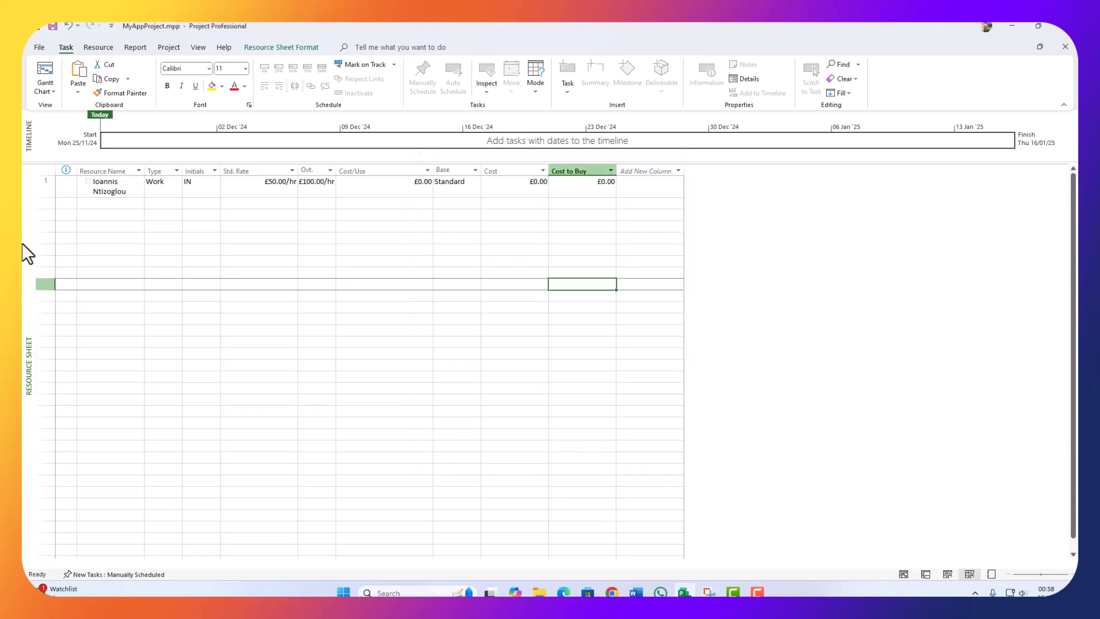
# Step: Add a second work resource with initials M, £40.00/hr standard and £80.00/hr overtime rates
pyautogui.click(110, 204)
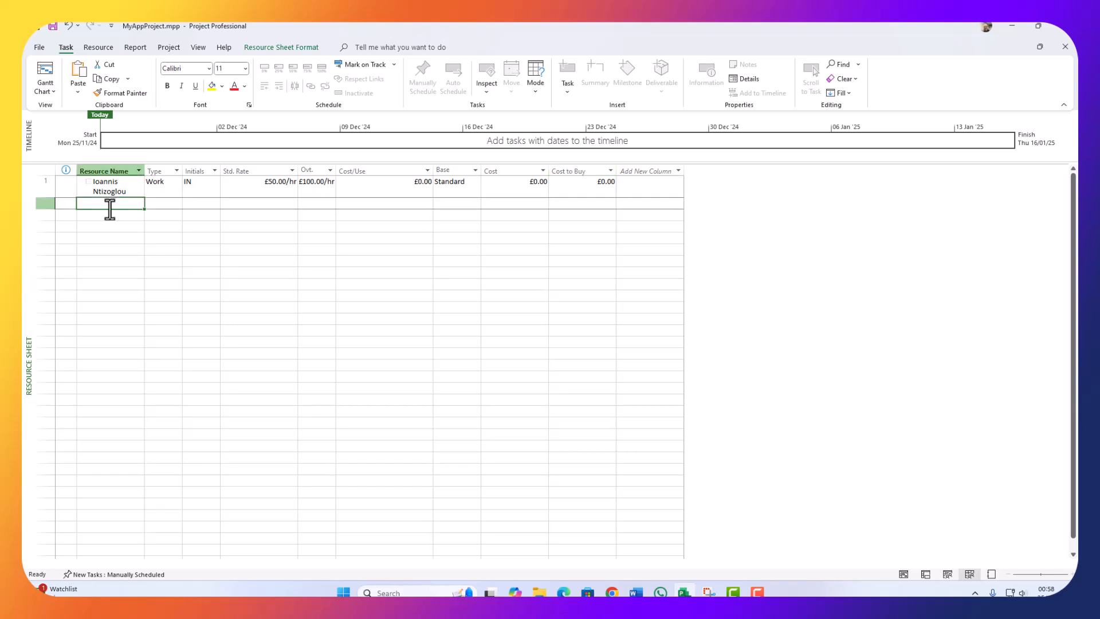
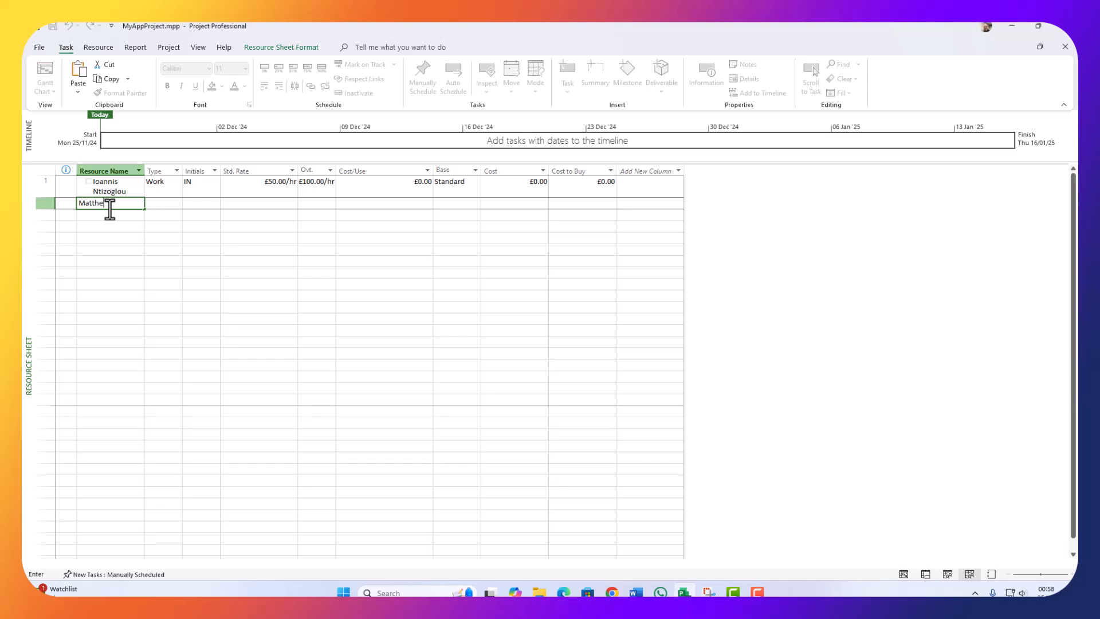
pyautogui.press('Tab')
pyautogui.press('Tab')
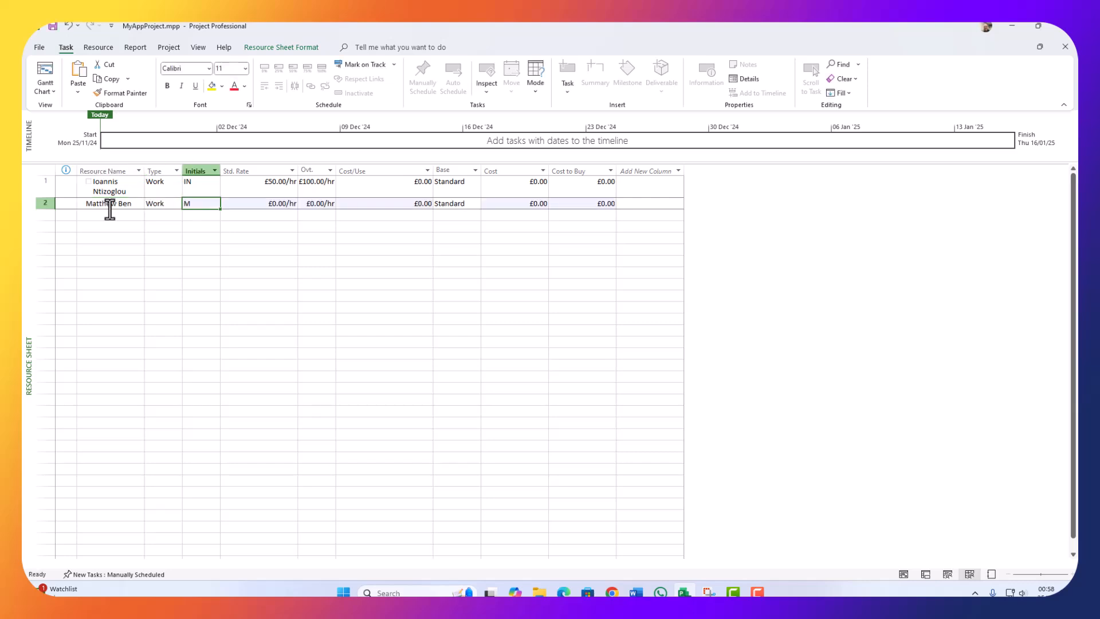
pyautogui.write('M')
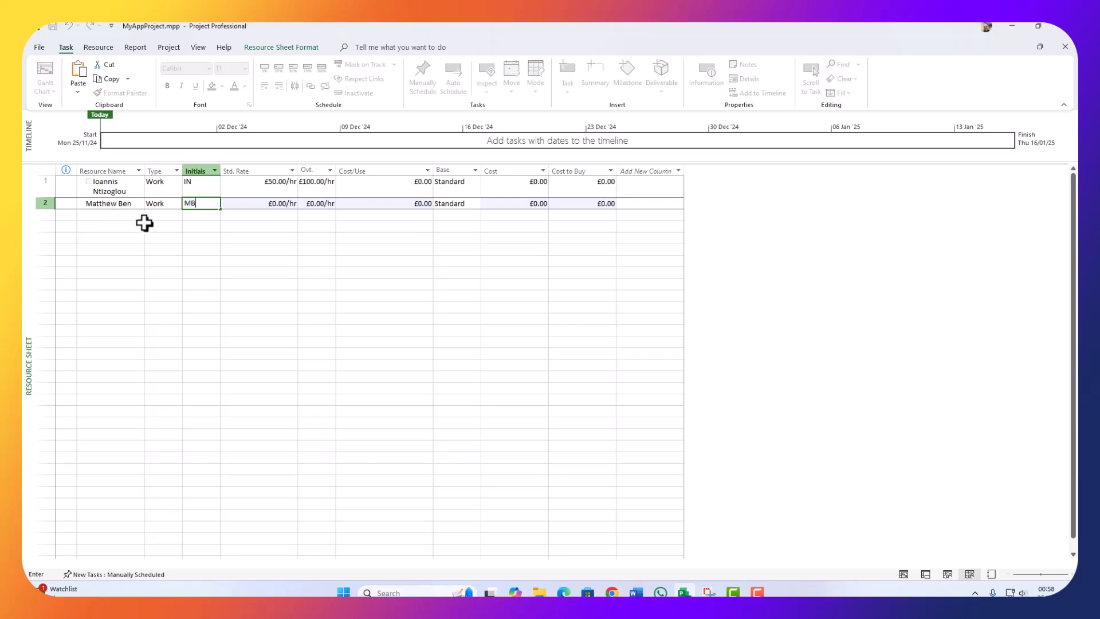
pyautogui.click(246, 205)
pyautogui.write('40')
pyautogui.click(309, 202)
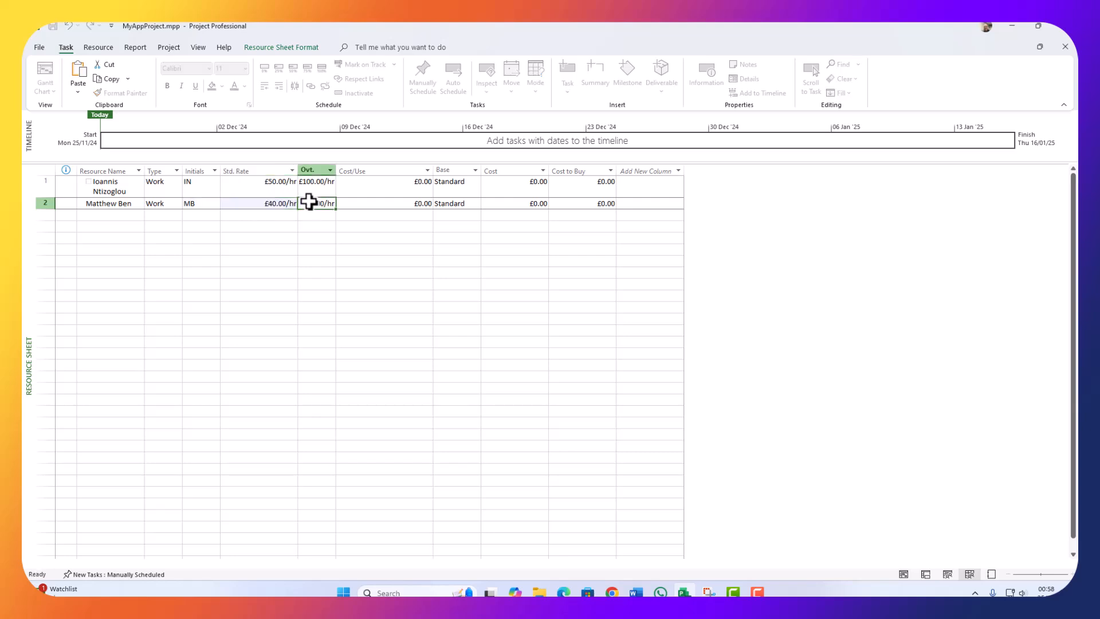
pyautogui.write('80')
pyautogui.press('Return')
# Step: Enter a third work resource name in row 3 and widen the Resource Name column
pyautogui.click(120, 214)
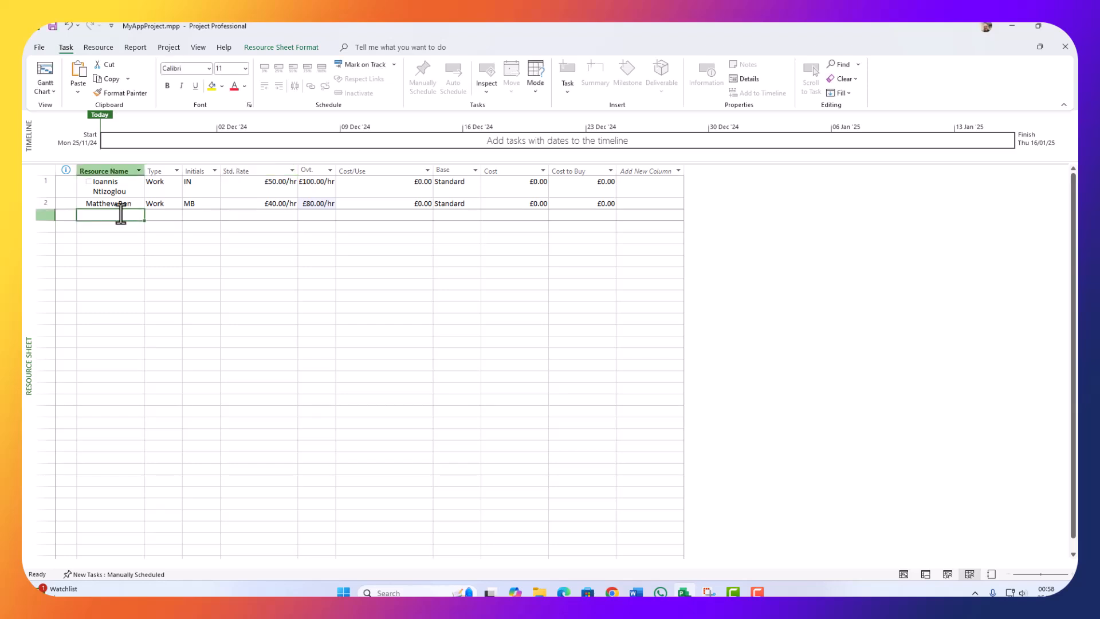
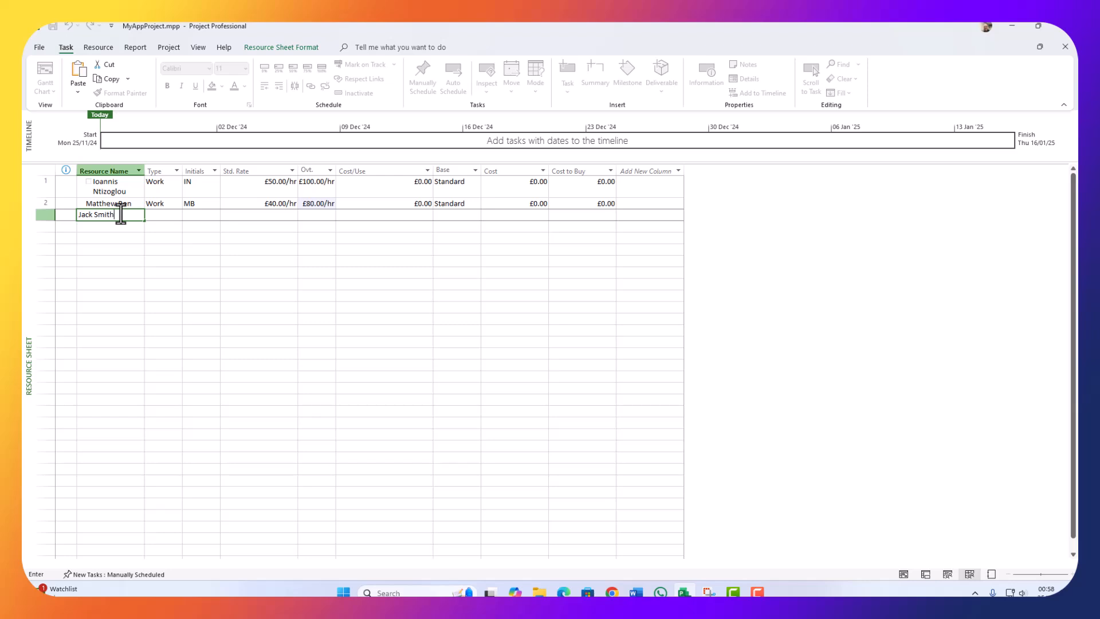
pyautogui.click(164, 215)
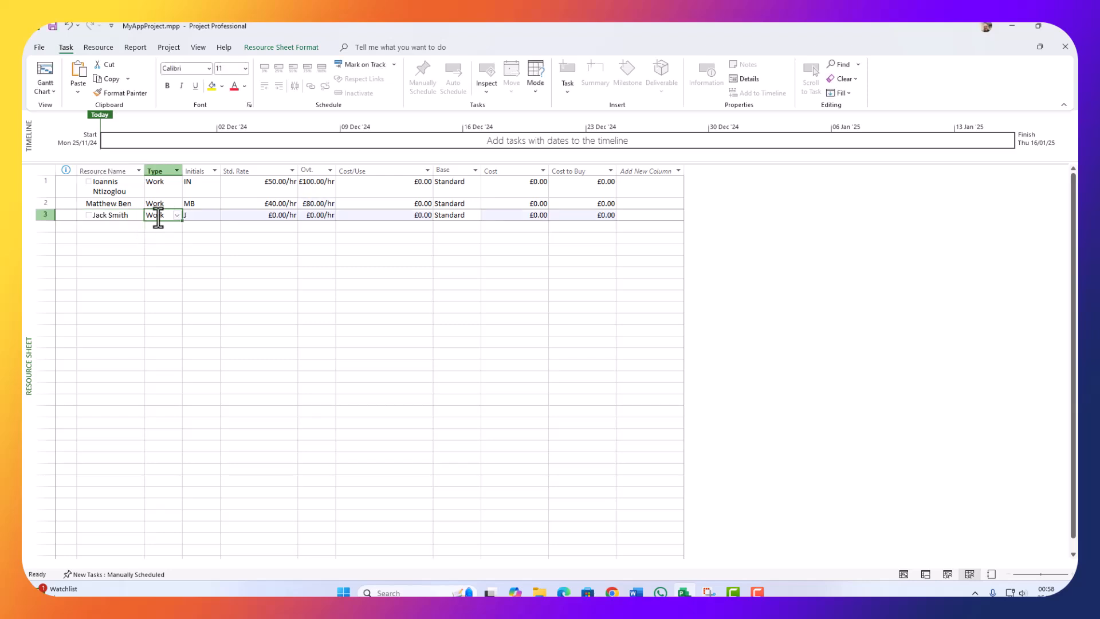
pyautogui.moveTo(144, 171); pyautogui.dragTo(210, 170)
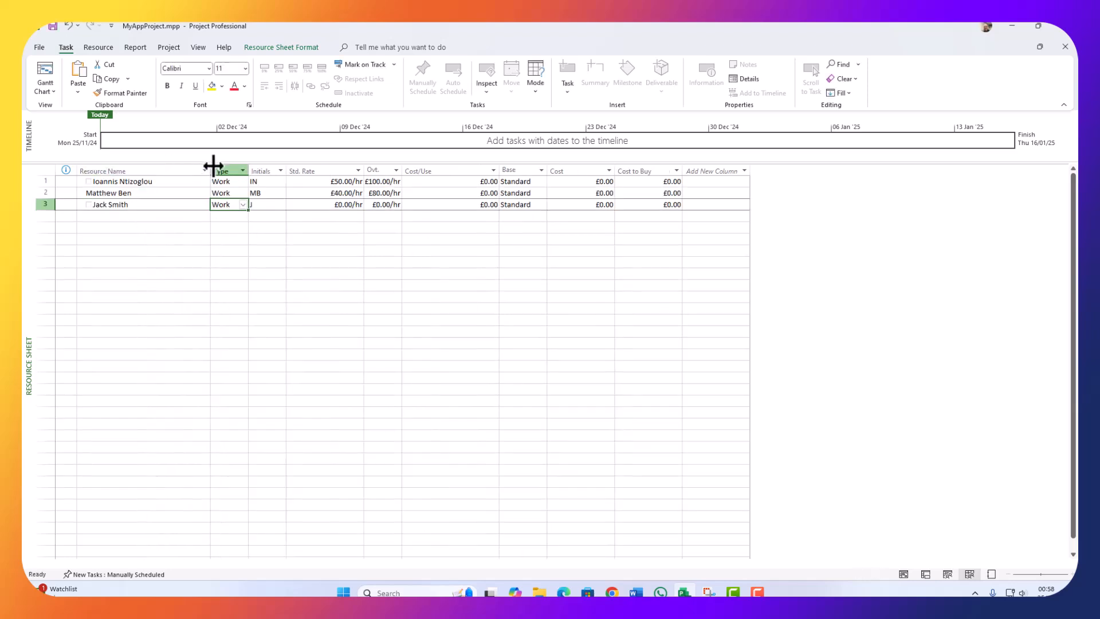
# Step: Give the second resource the note 'Designer', undoing an accidental edit to its name
pyautogui.doubleClick(147, 193)
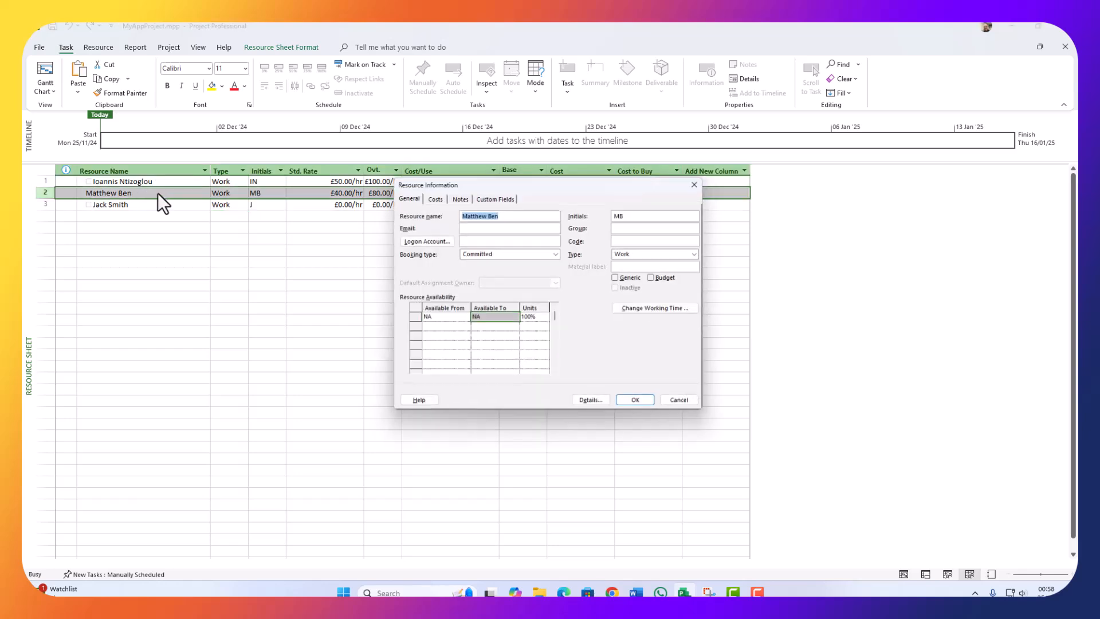
pyautogui.click(504, 213)
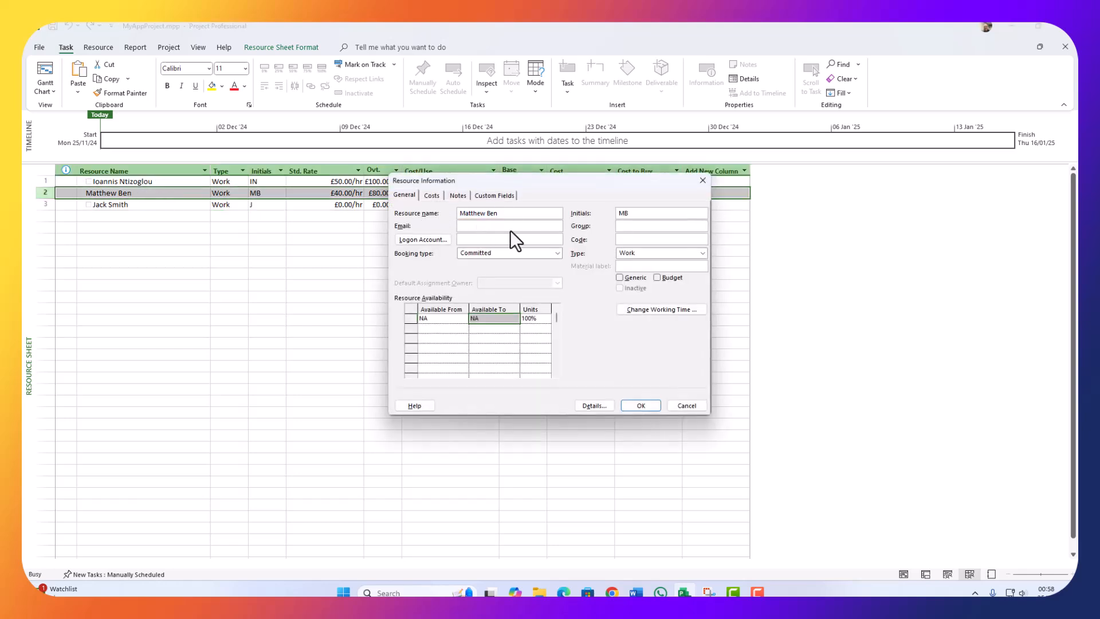
pyautogui.write('-Design')
pyautogui.moveTo(529, 214); pyautogui.dragTo(504, 215)
pyautogui.press('BackSpace')
pyautogui.press('BackSpace')
pyautogui.click(456, 198)
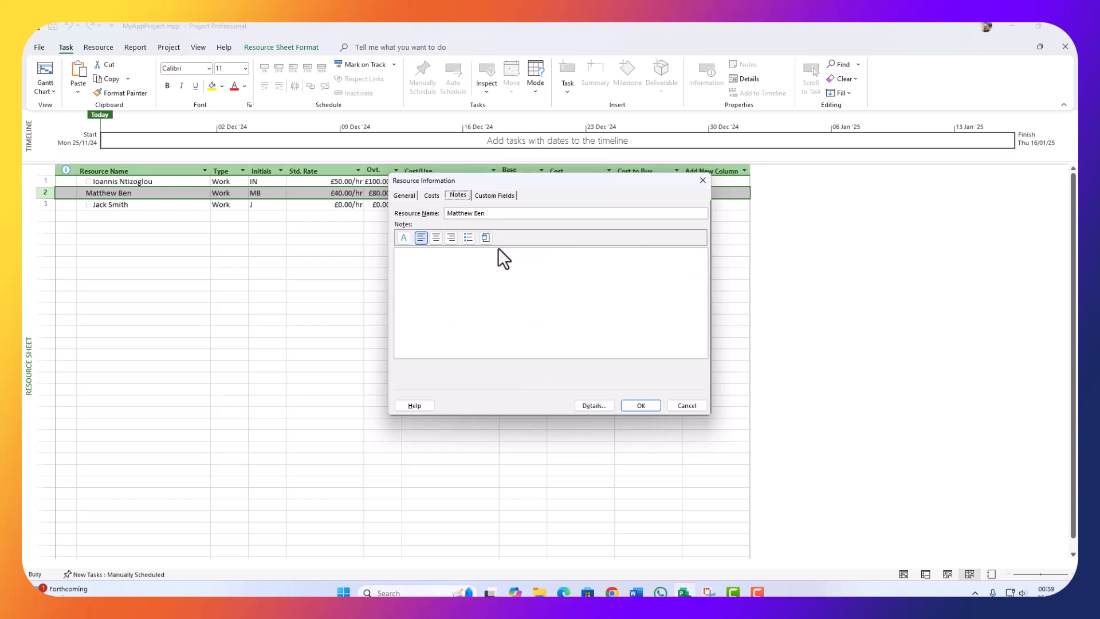
pyautogui.click(513, 289)
pyautogui.write('Designer')
pyautogui.click(634, 408)
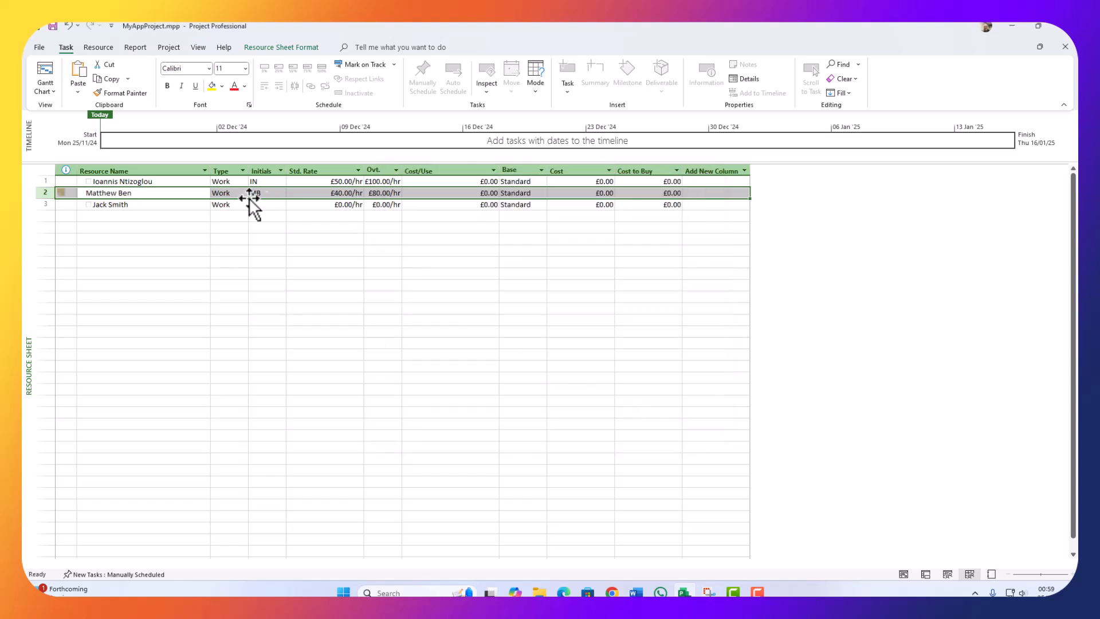
# Step: Add the note 'Developer' to the third resource
pyautogui.click(153, 205)
pyautogui.doubleClick(180, 204)
pyautogui.click(454, 271)
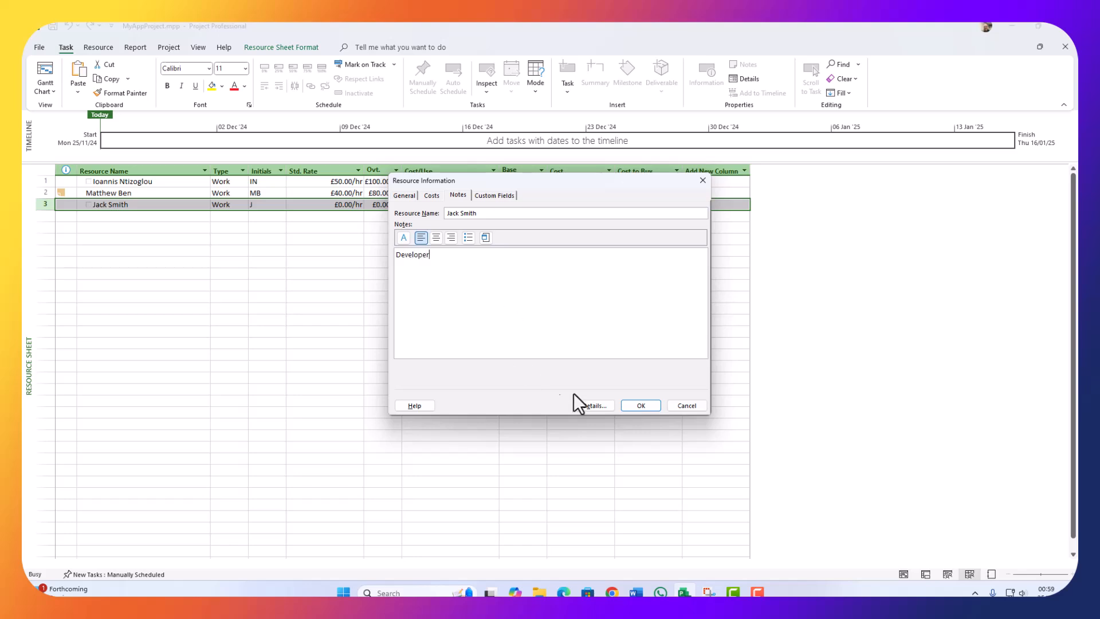
pyautogui.click(642, 405)
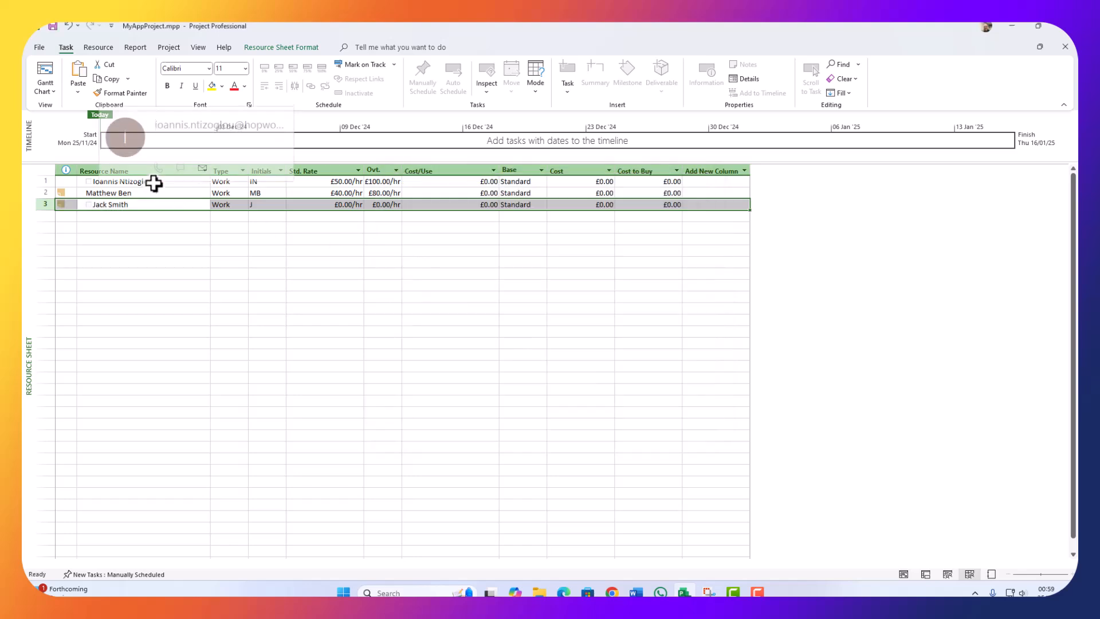
# Step: Add the note 'Project Manager' to the first resource
pyautogui.click(152, 182)
pyautogui.doubleClick(153, 182)
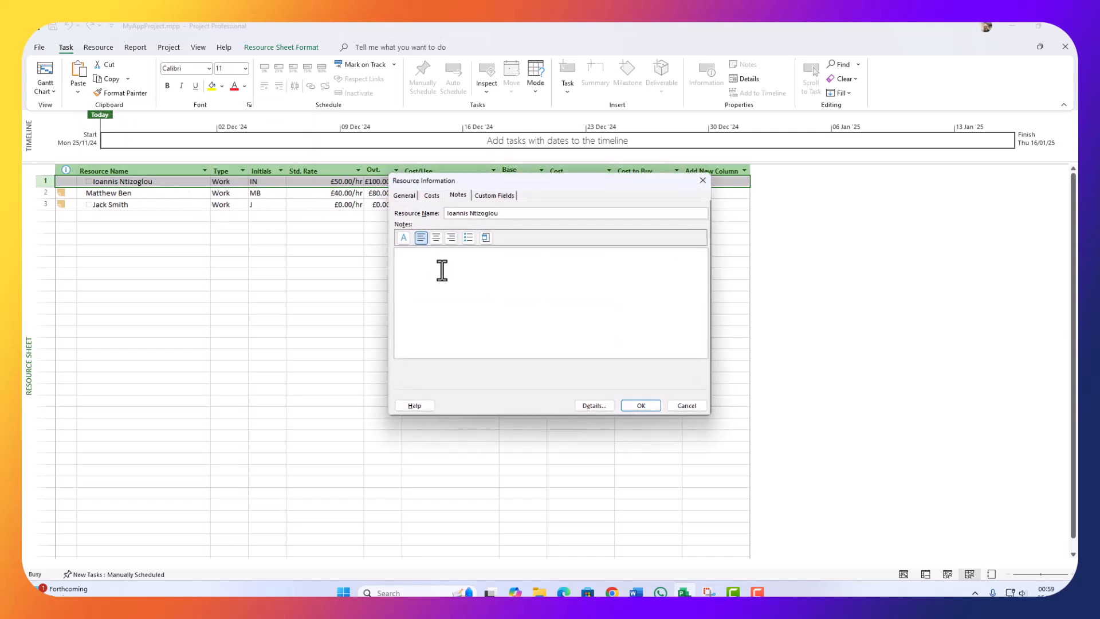
pyautogui.write('Proect')
pyautogui.press('BackSpace')
pyautogui.press('BackSpace')
pyautogui.press('BackSpace')
pyautogui.write('ject Manag')
pyautogui.click(648, 405)
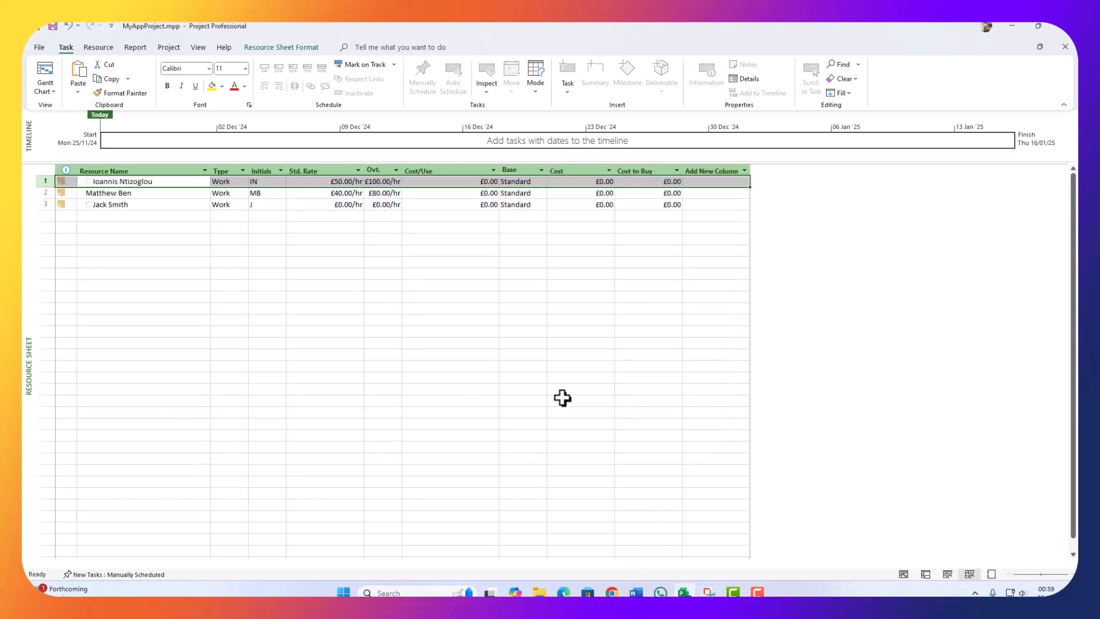
# Step: Reopen the third resource's details to check its note, then close without changes
pyautogui.click(256, 305)
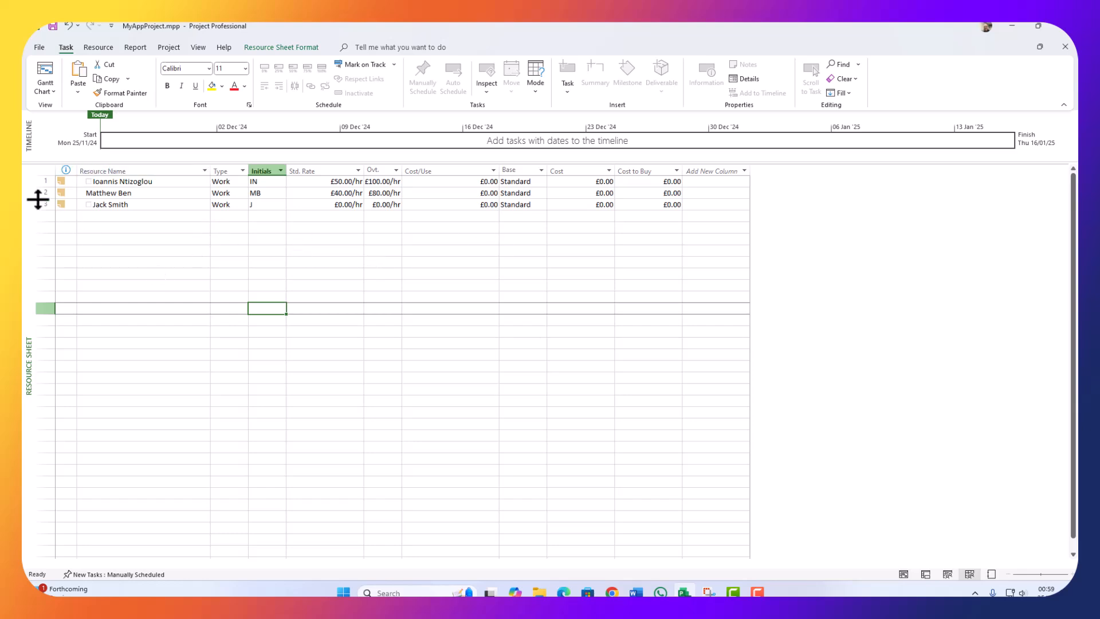
pyautogui.click(64, 182)
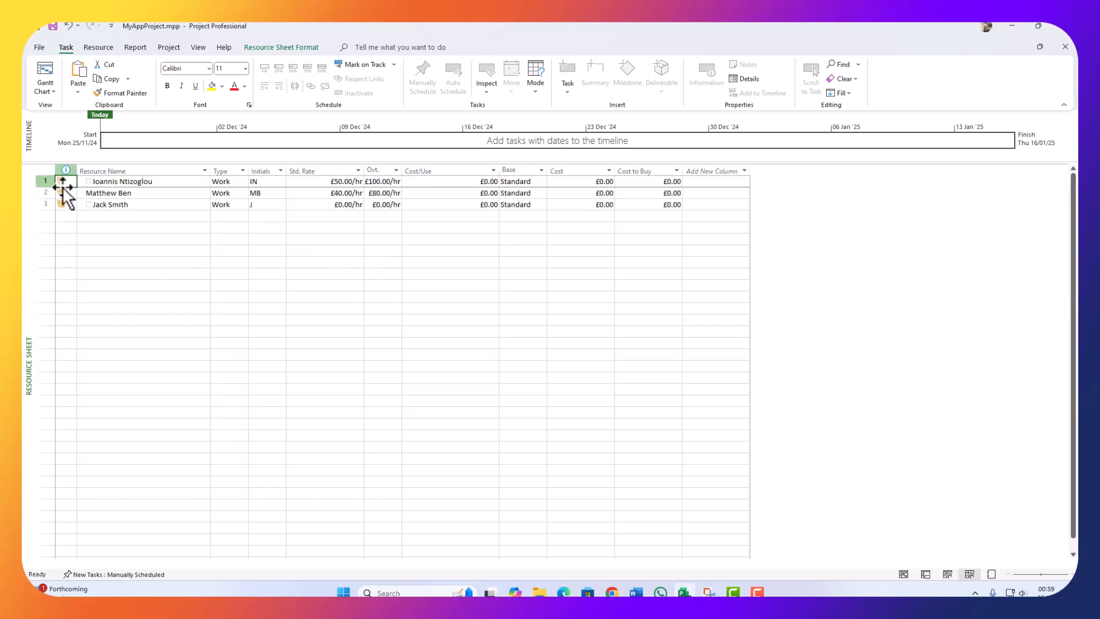
pyautogui.doubleClick(61, 205)
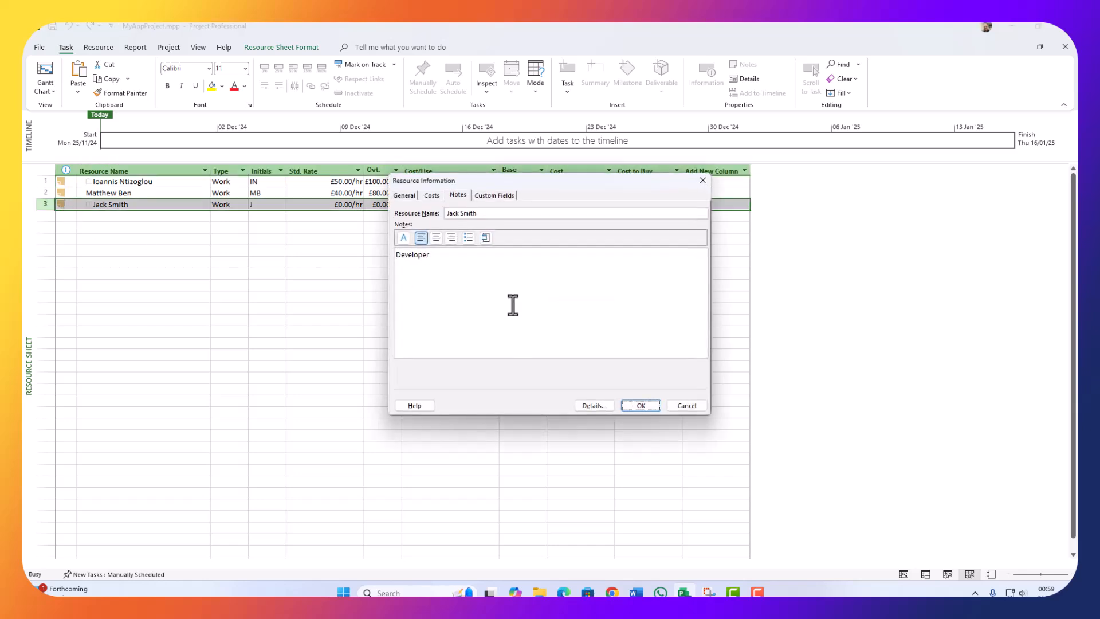
pyautogui.click(703, 181)
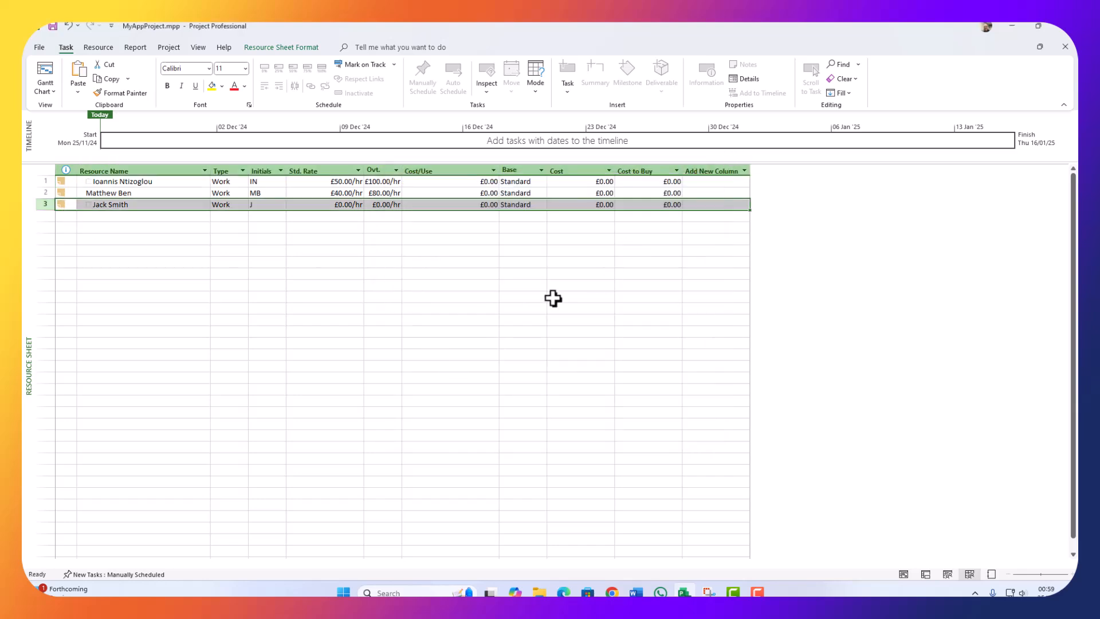
pyautogui.click(162, 218)
# Step: Give row 3 initials JS, a £40.00/hr standard rate and £80.00/hr overtime rate
pyautogui.click(261, 205)
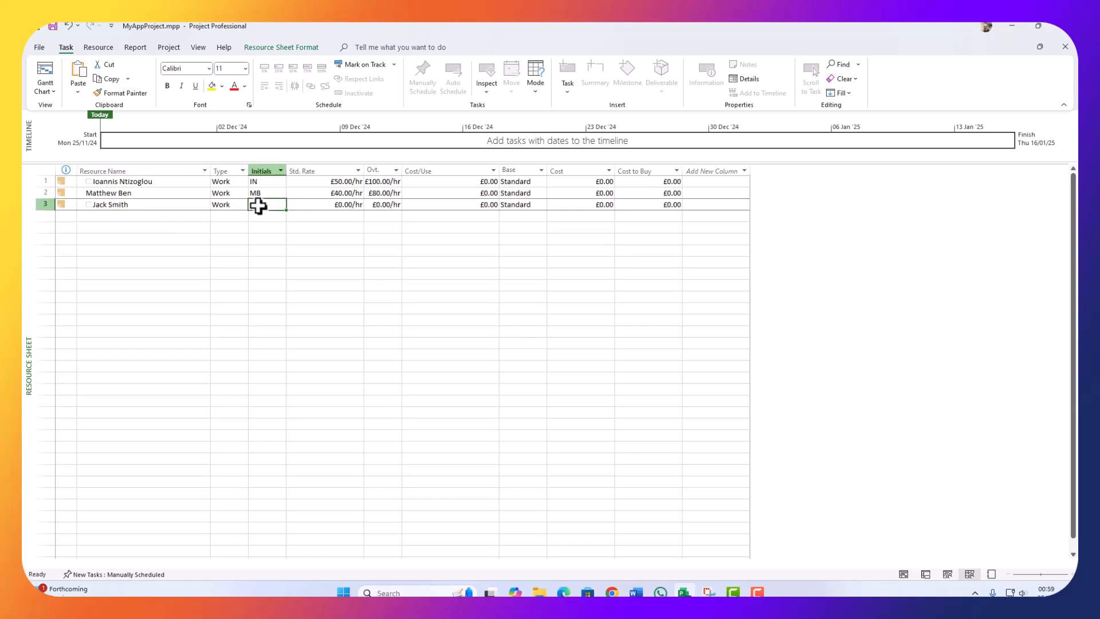
pyautogui.write('JS')
pyautogui.click(344, 208)
pyautogui.write('40')
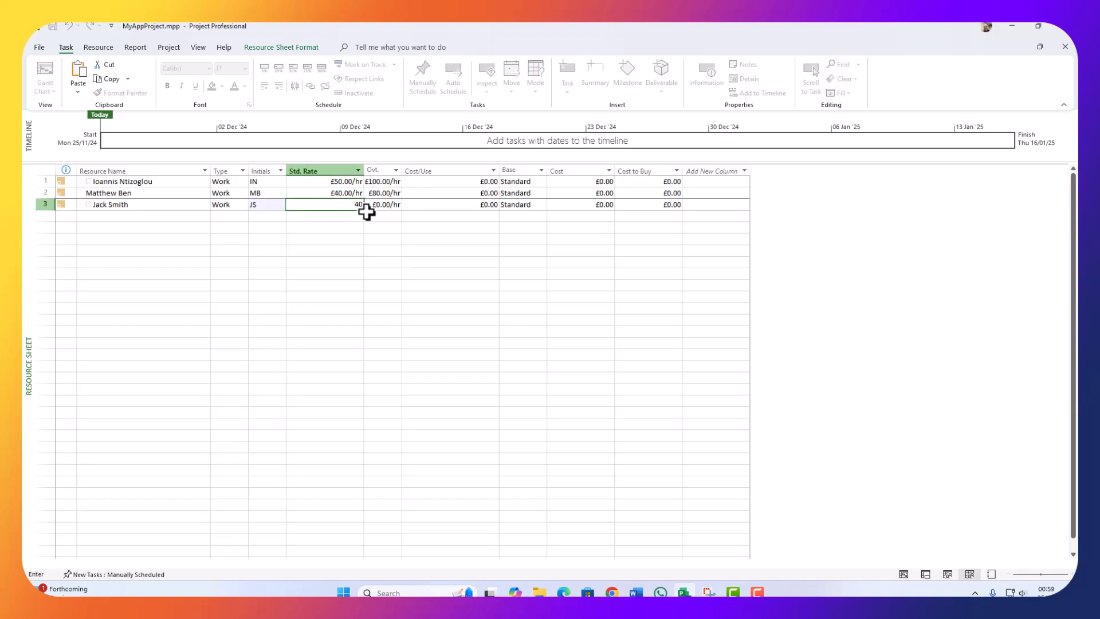
pyautogui.click(374, 209)
pyautogui.write('80')
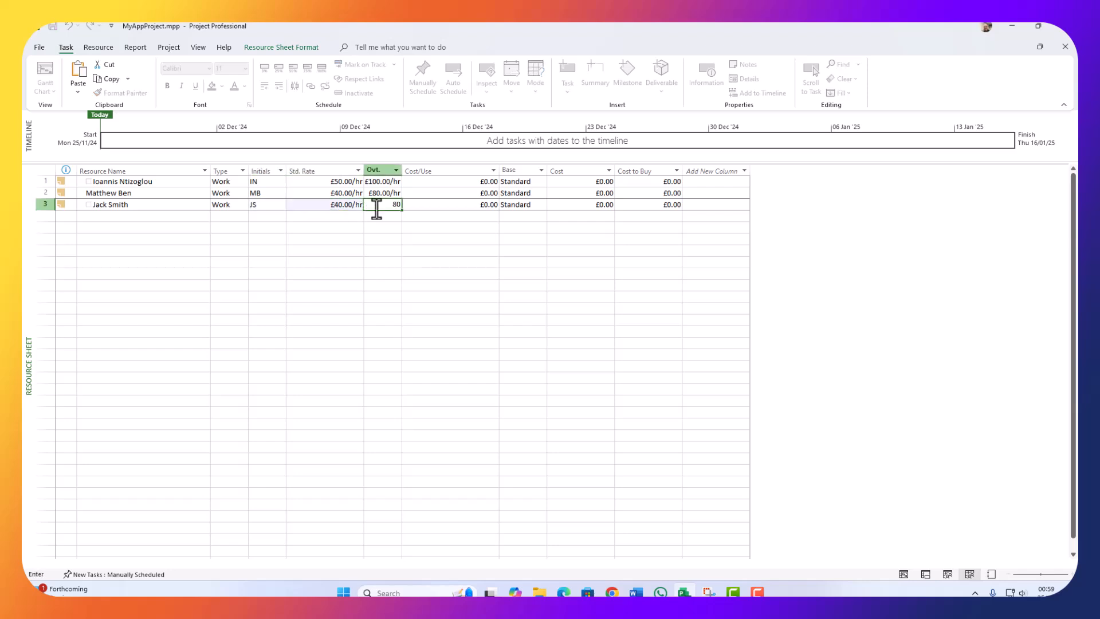
pyautogui.click(267, 227)
pyautogui.click(93, 215)
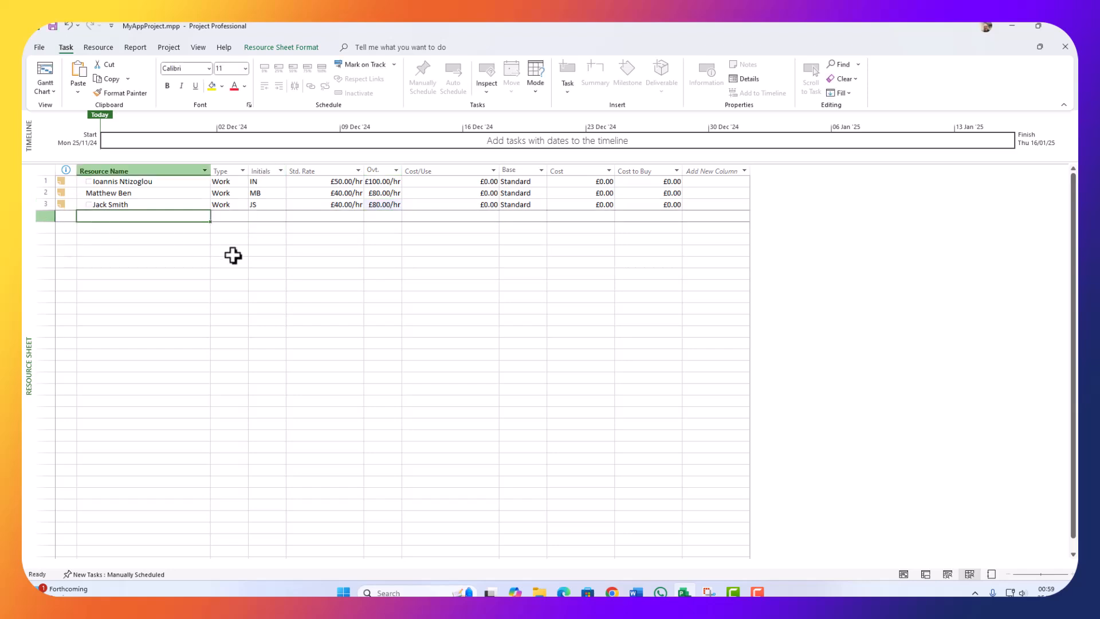
# Step: Add PC1 as a Material resource with initials PC1
pyautogui.write('PC1')
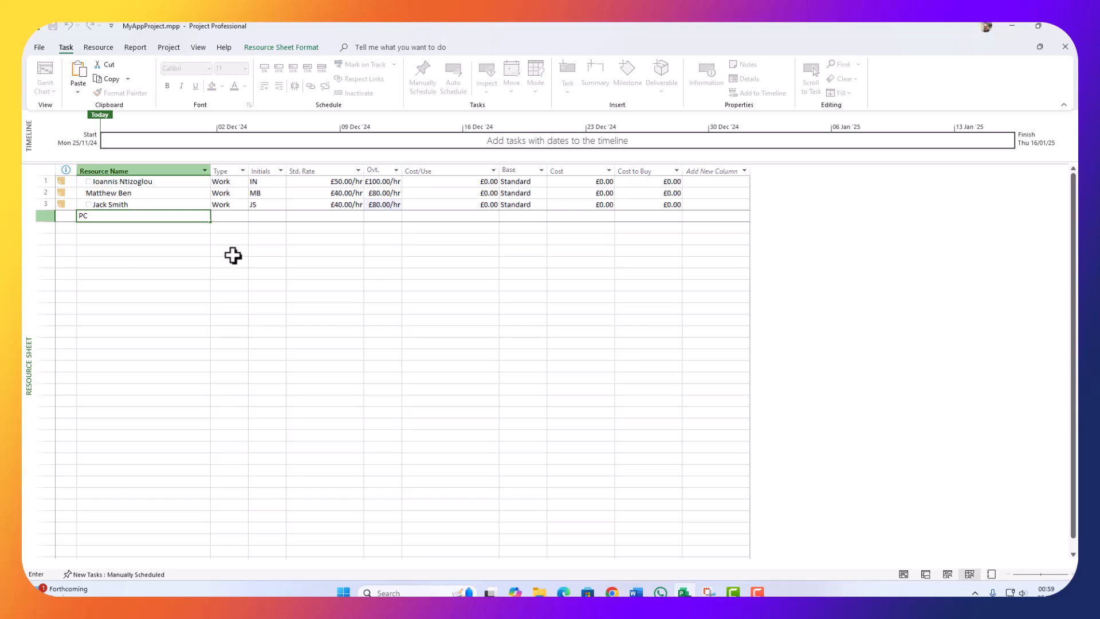
pyautogui.click(220, 217)
pyautogui.click(243, 216)
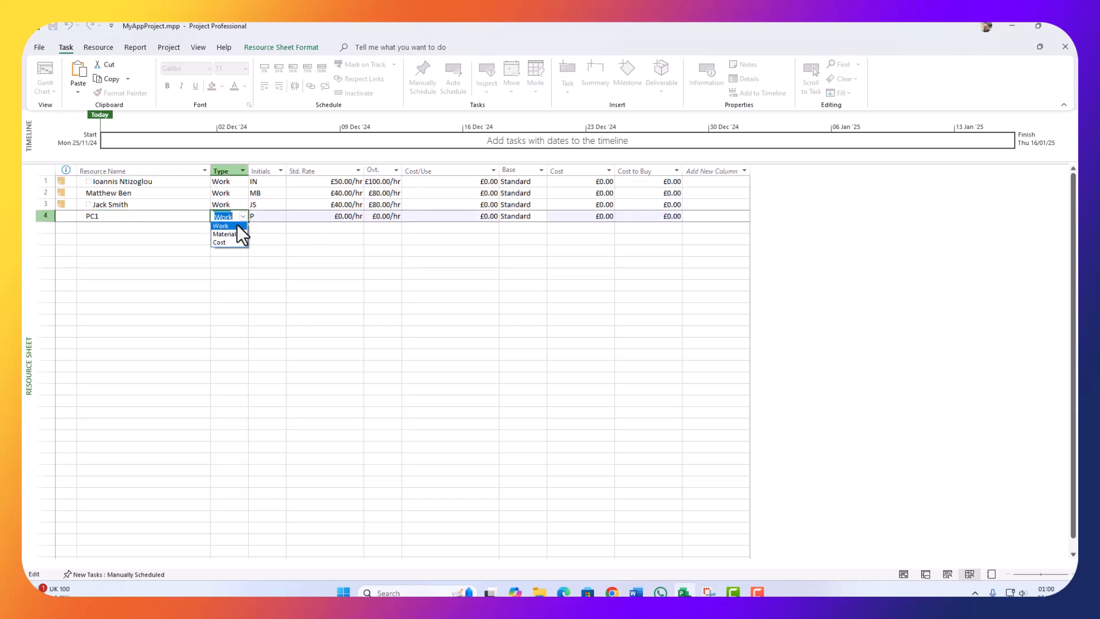
pyautogui.click(235, 232)
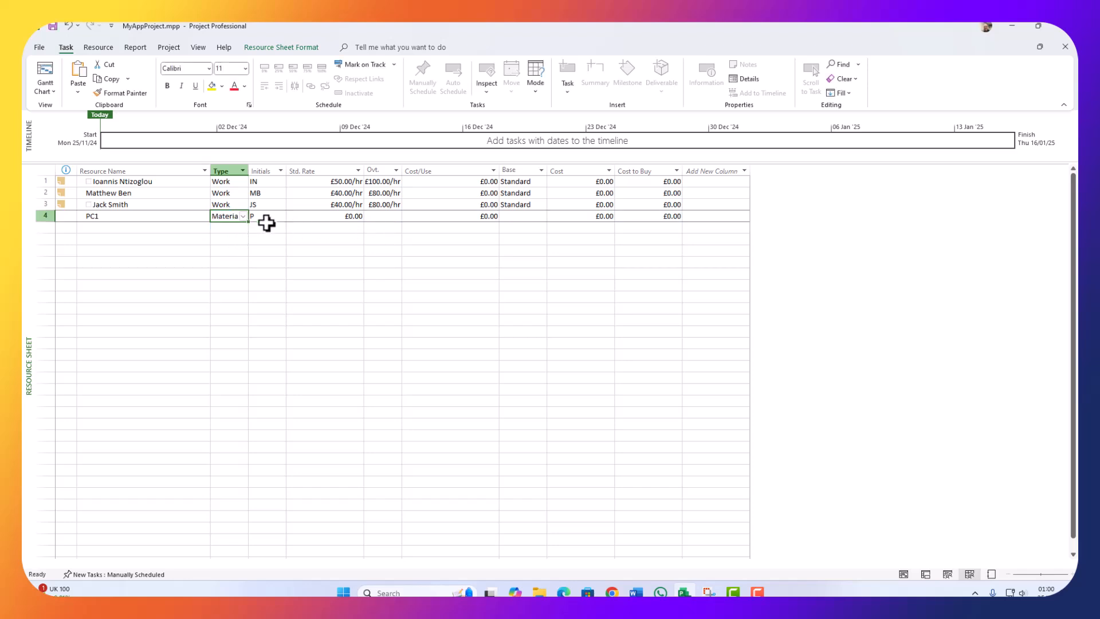
pyautogui.click(265, 219)
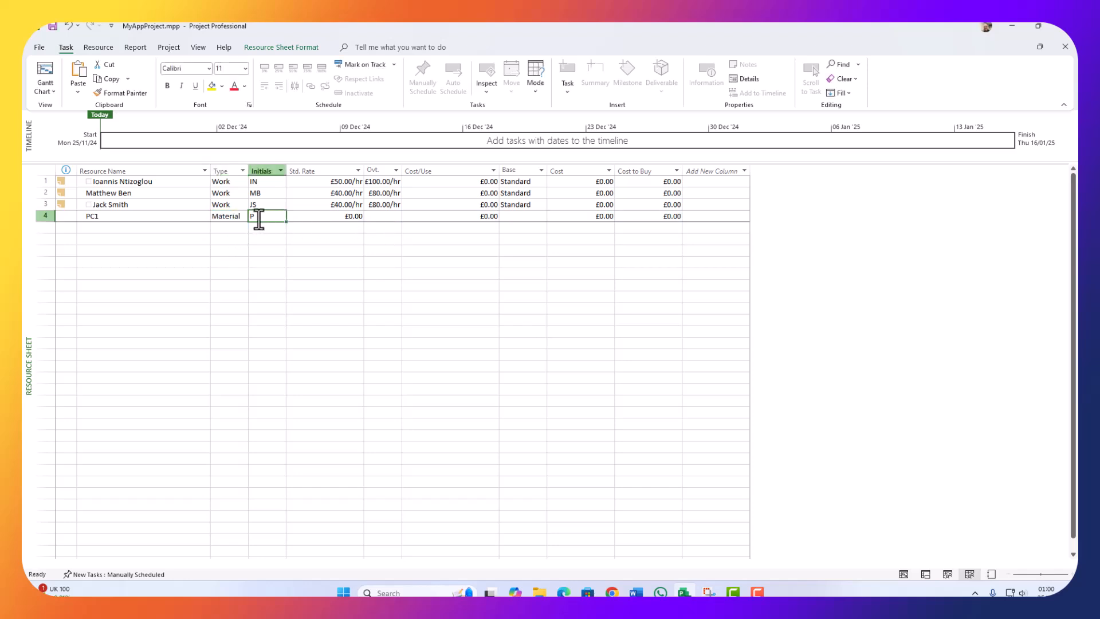
pyautogui.doubleClick(259, 217)
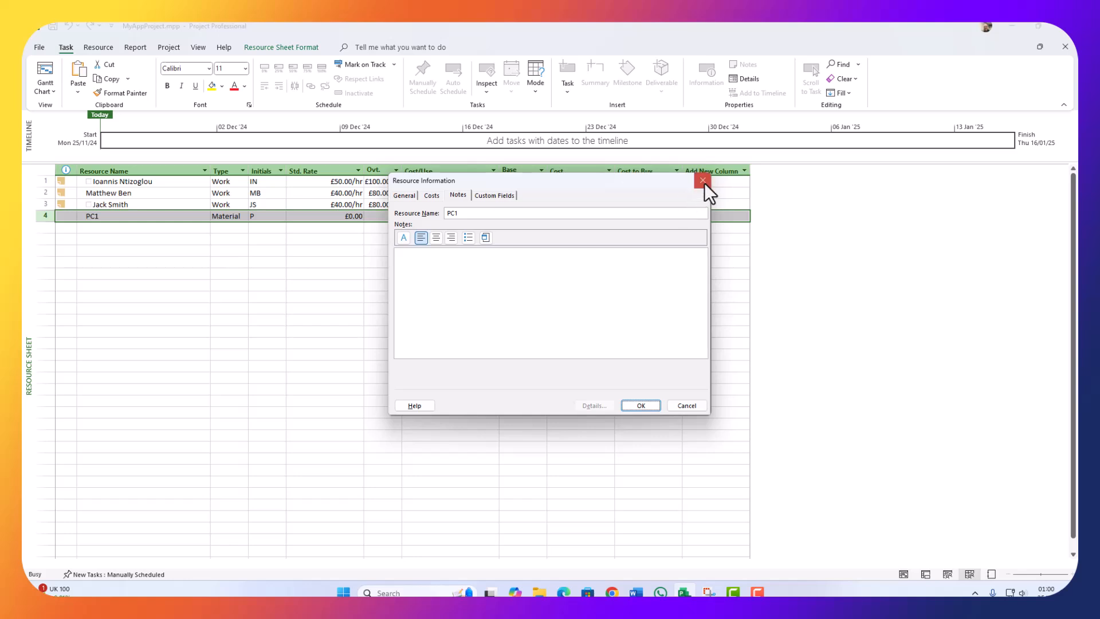
pyautogui.click(702, 180)
pyautogui.click(268, 216)
pyautogui.click(268, 216)
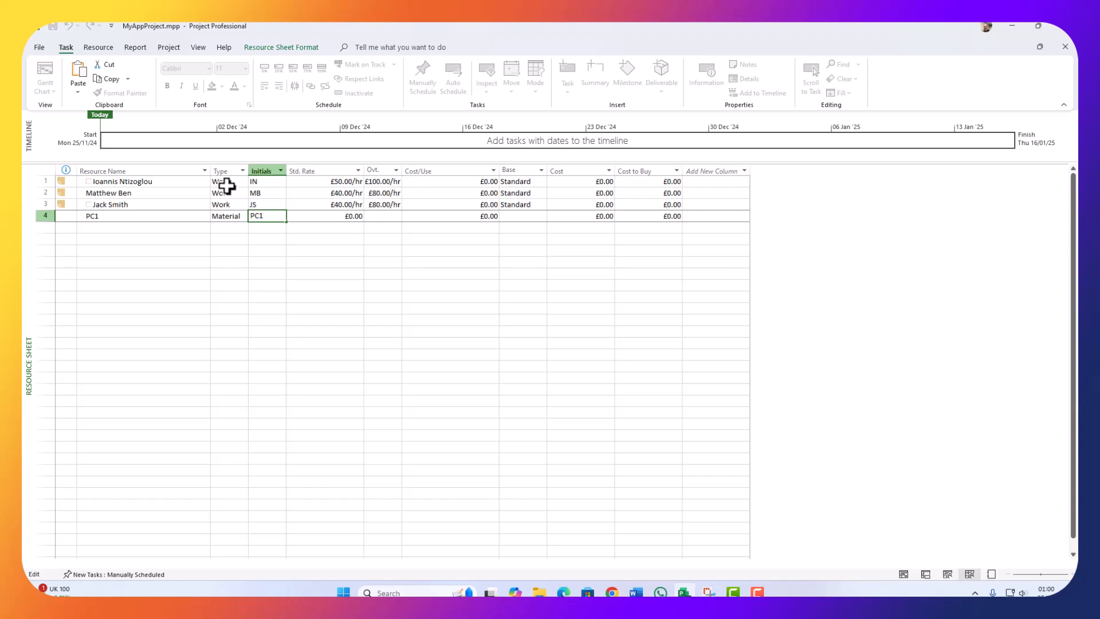
pyautogui.click(327, 271)
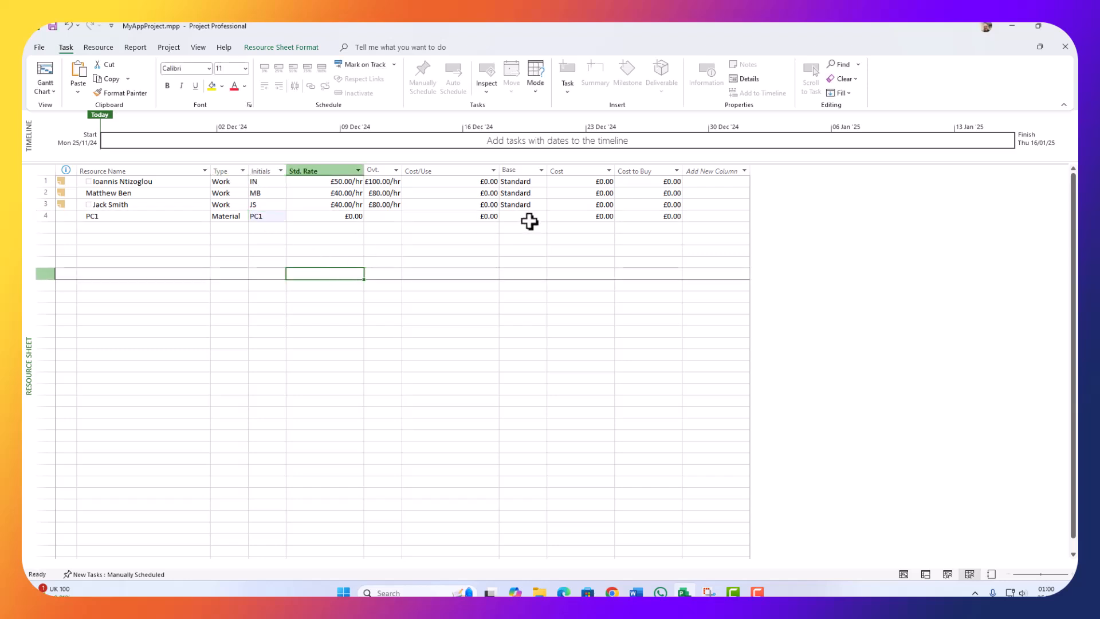
# Step: Set PC1's Cost to Buy to £500.00 and select its row for copying
pyautogui.click(653, 215)
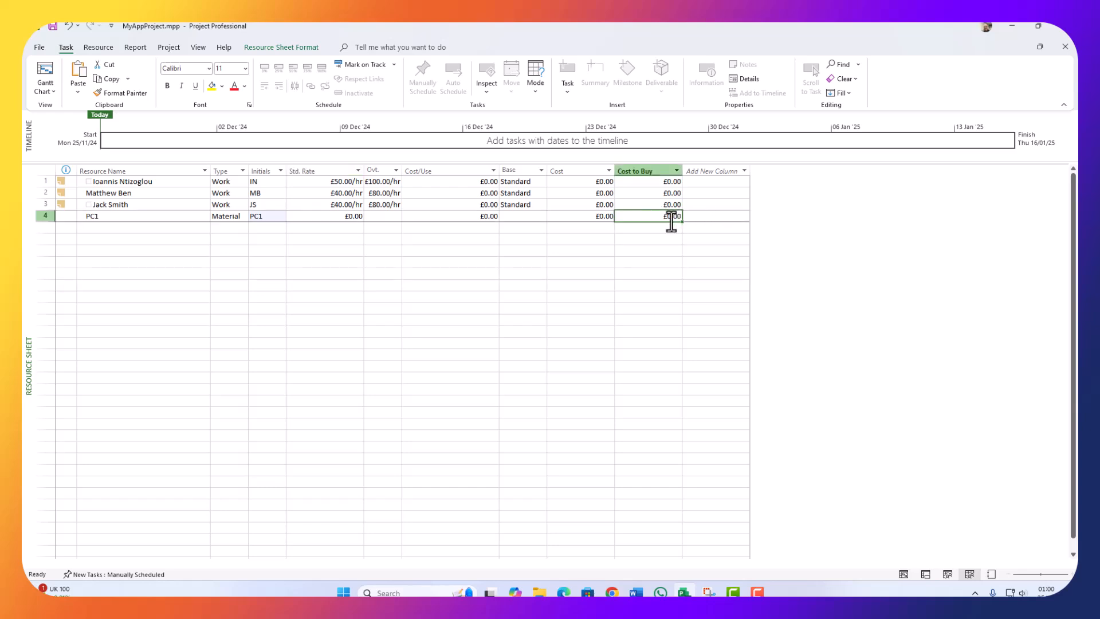
pyautogui.click(672, 220)
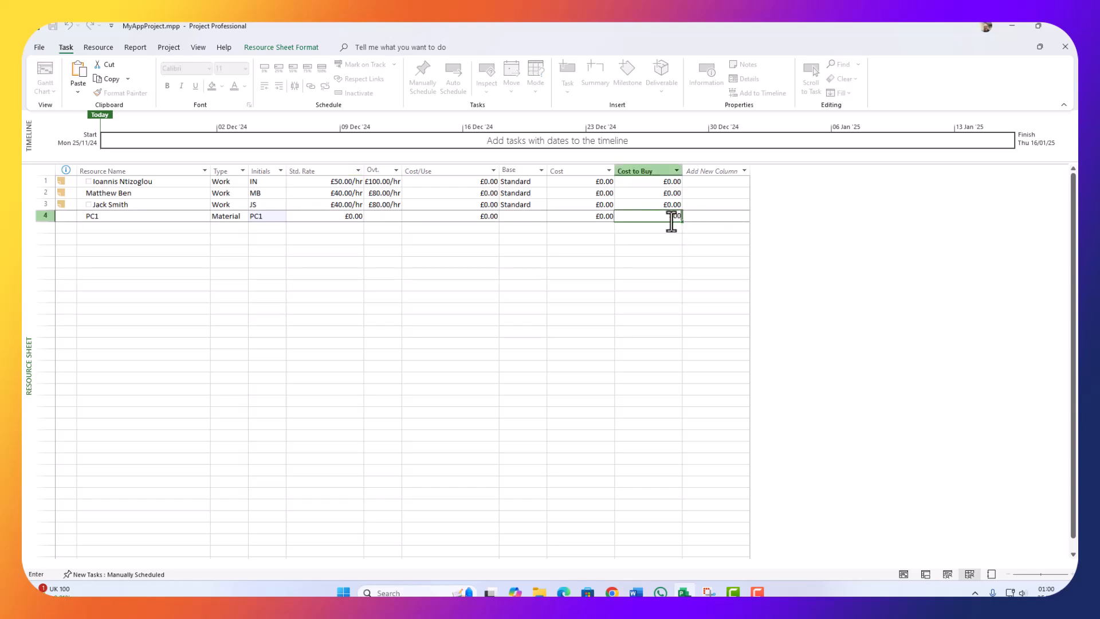
pyautogui.write('500')
pyautogui.click(613, 252)
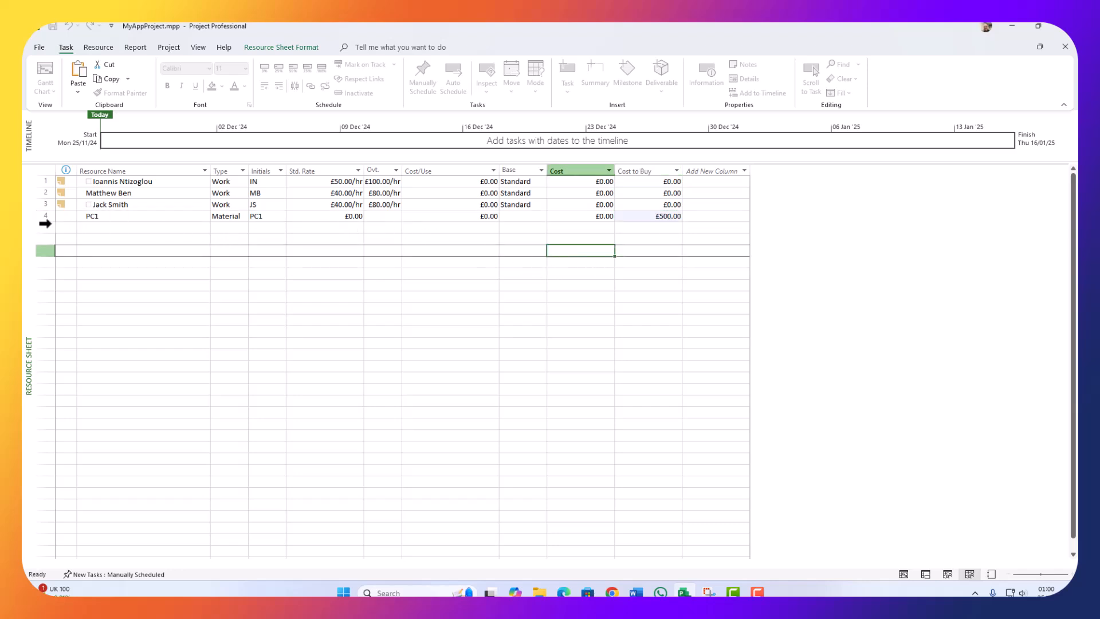
pyautogui.moveTo(60, 219); pyautogui.dragTo(640, 217)
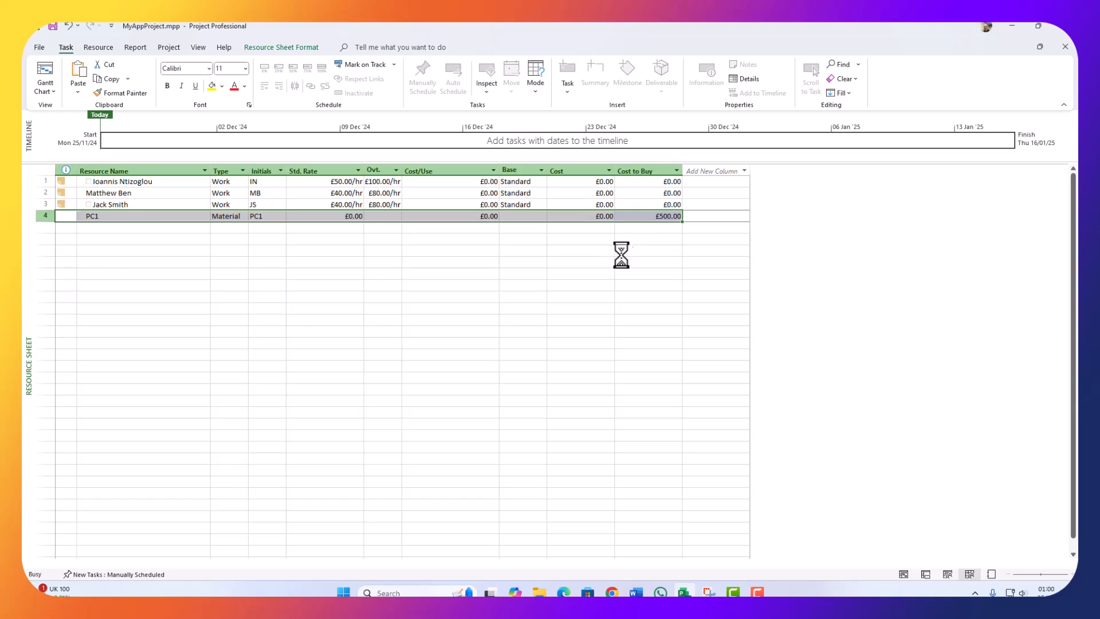
# Step: Paste two copies of the PC1 row into rows 5 and 6
pyautogui.click(95, 228)
pyautogui.hotkey('ctrl', 'v')
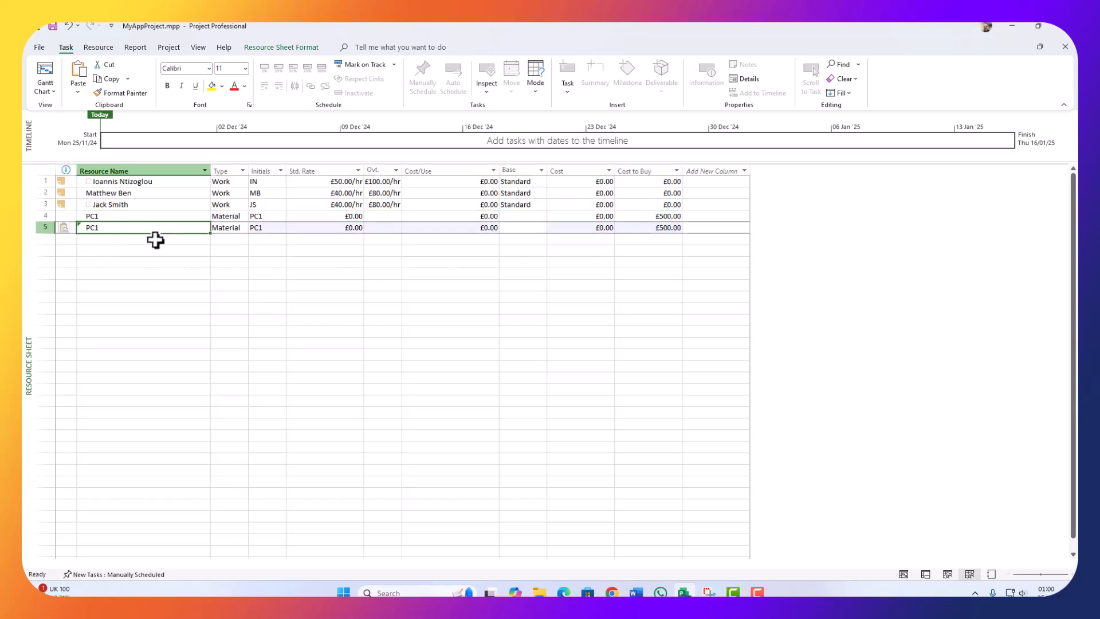
pyautogui.click(123, 239)
pyautogui.hotkey('ctrl', 'v')
# Step: Rename the first copy to PC2 with initials PC2
pyautogui.click(105, 228)
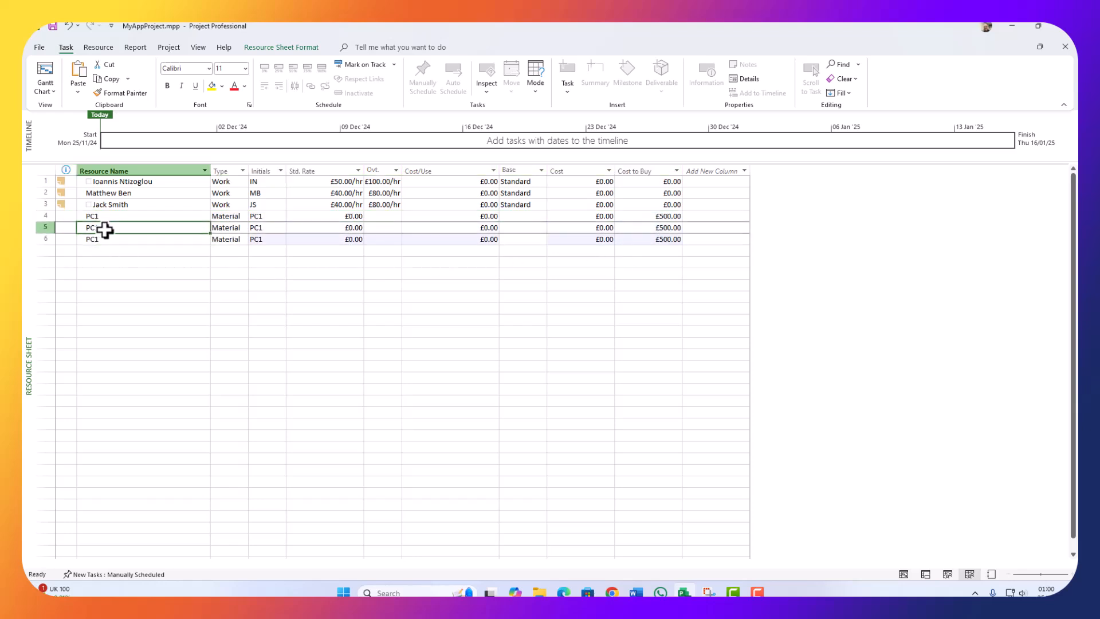
pyautogui.click(107, 228)
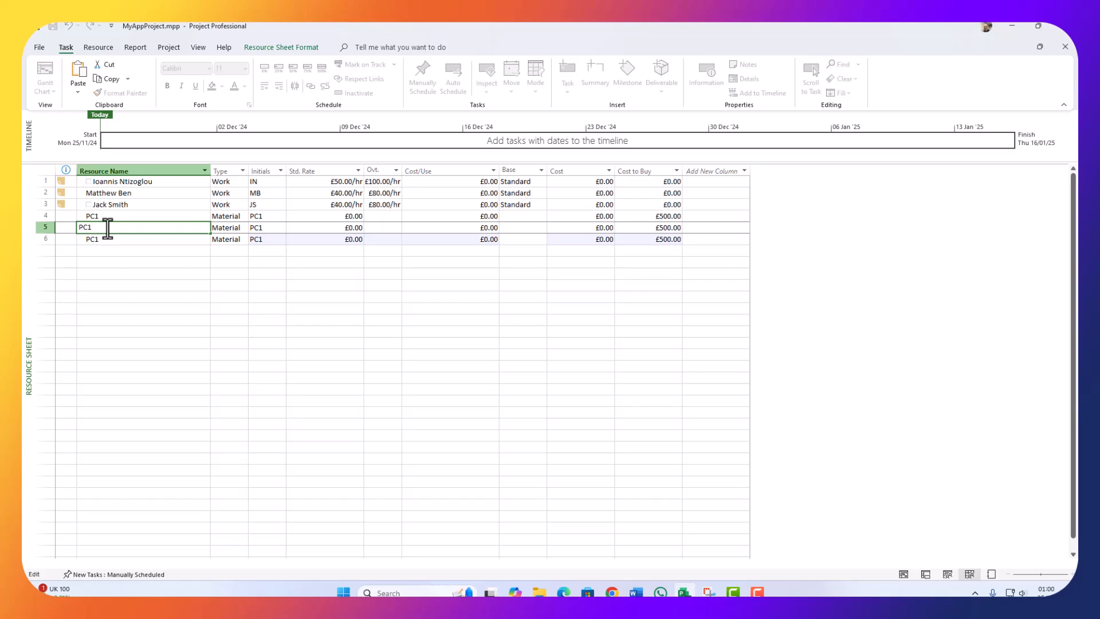
pyautogui.write('2')
pyautogui.click(267, 227)
pyautogui.click(267, 227)
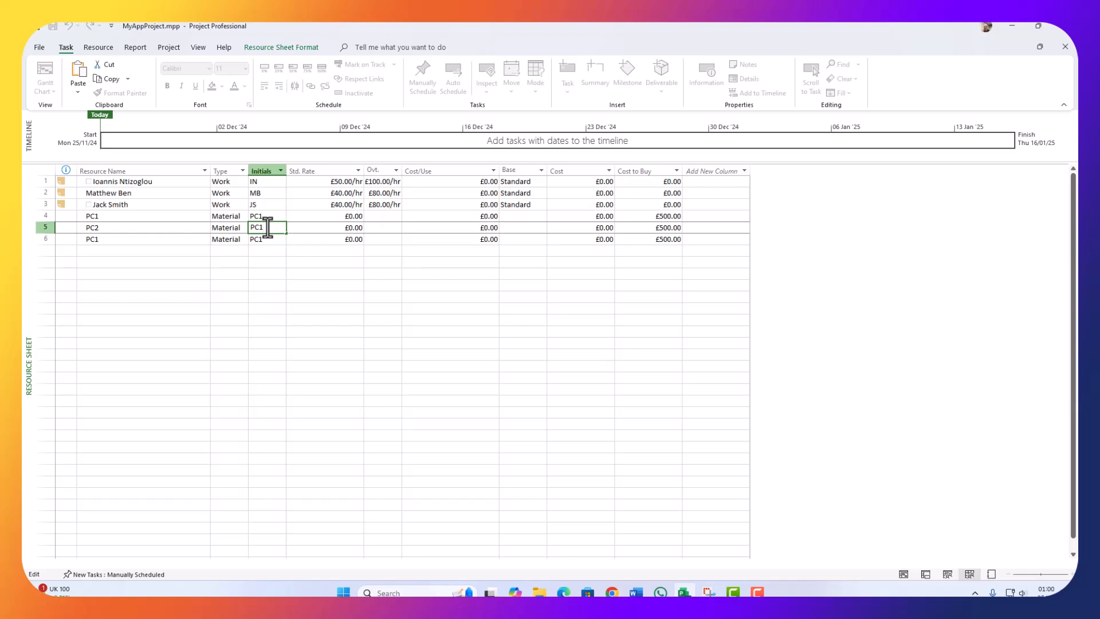
pyautogui.write('2')
pyautogui.click(266, 239)
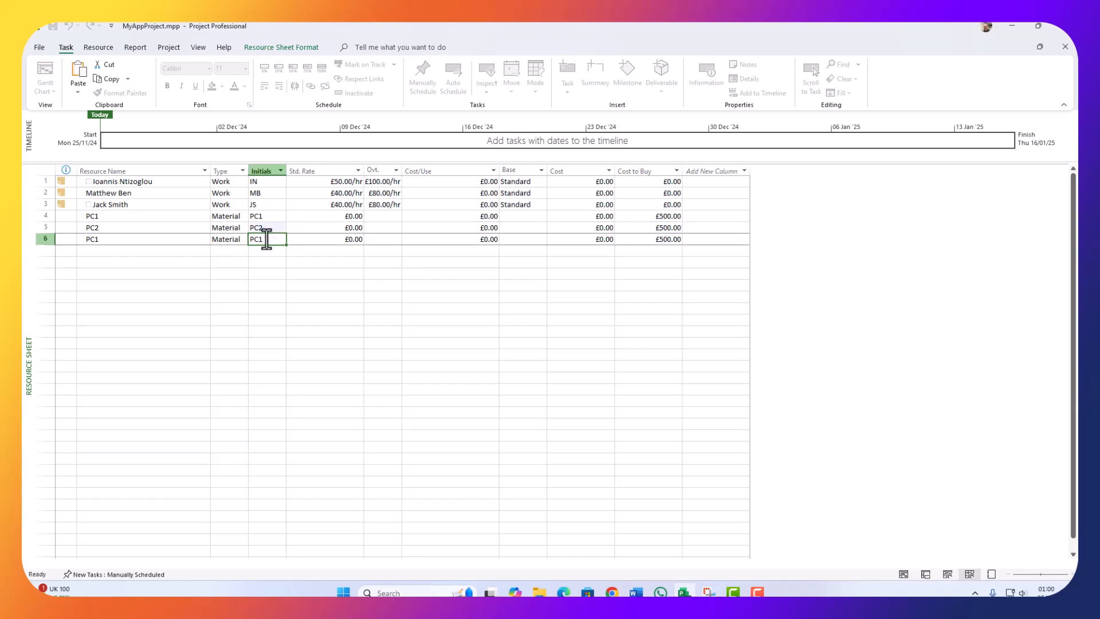
# Step: Rename the second copy to PC3 with initials PC3
pyautogui.click(276, 238)
pyautogui.write('3')
pyautogui.click(137, 239)
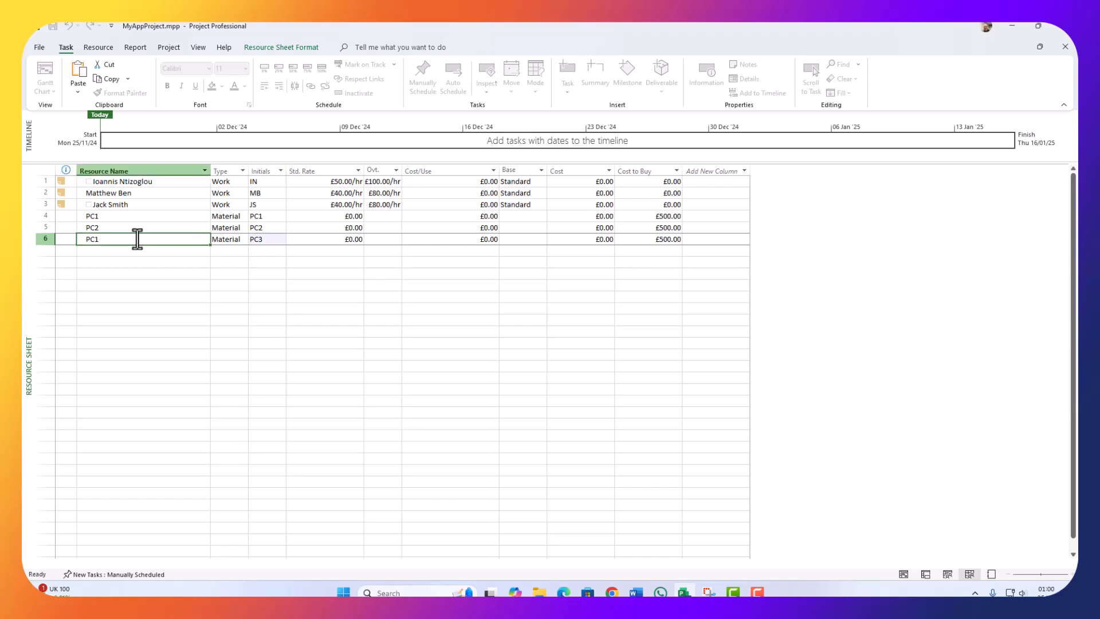
pyautogui.click(138, 240)
pyautogui.write('3')
pyautogui.click(201, 285)
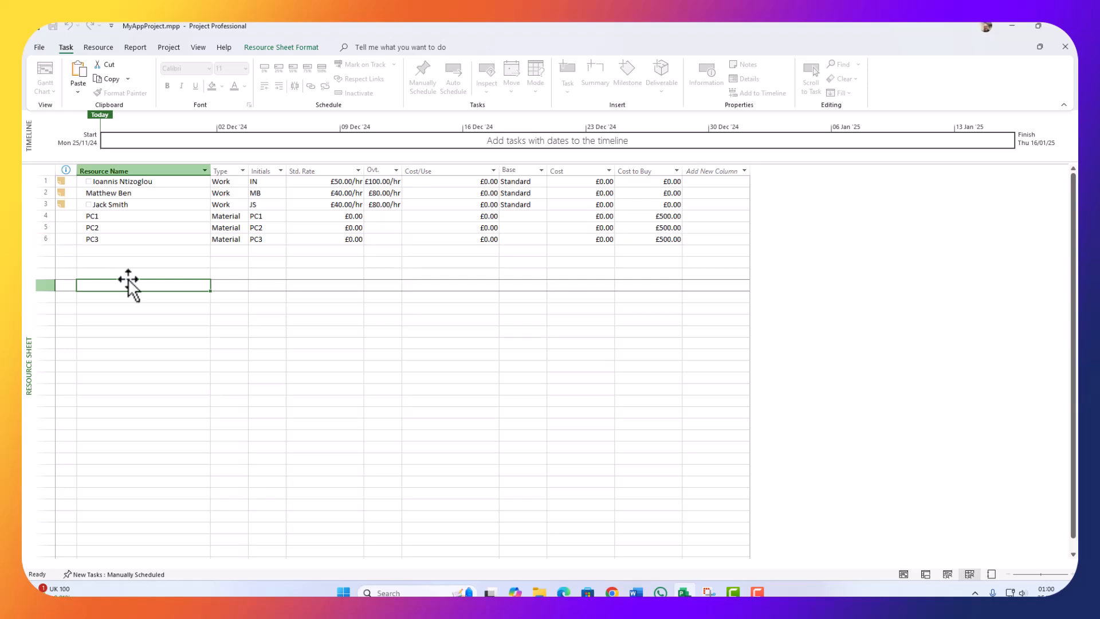
pyautogui.click(127, 251)
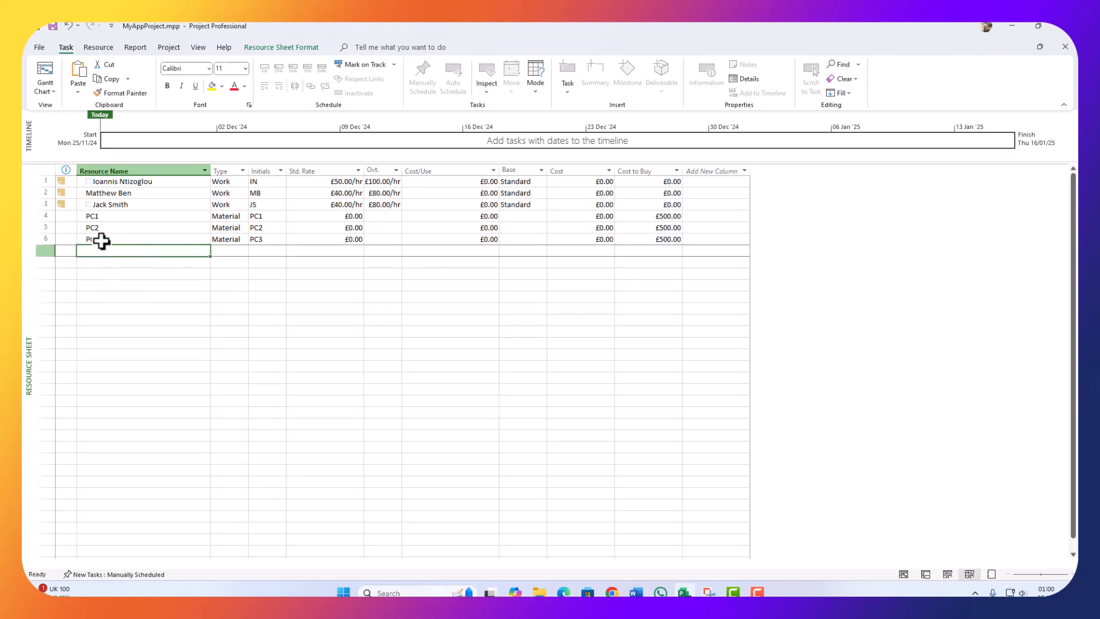
# Step: Write the first work resource's note saying PC1 is always used by the Project Manager
pyautogui.click(63, 181)
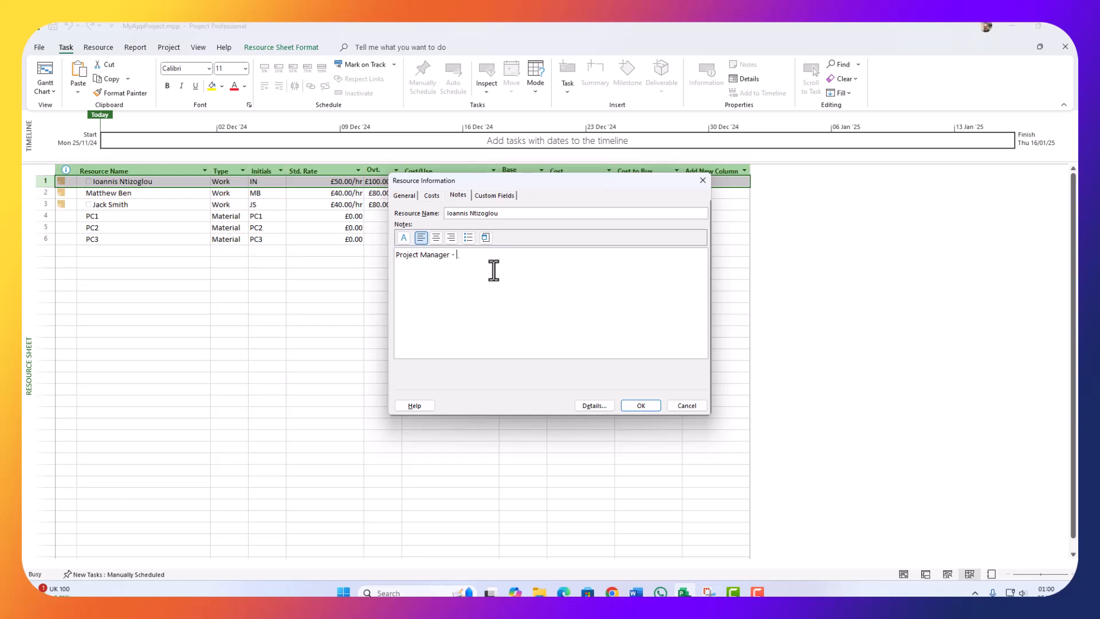
pyautogui.write('The PC1 need to be always used')
pyautogui.write('by the Project Manager')
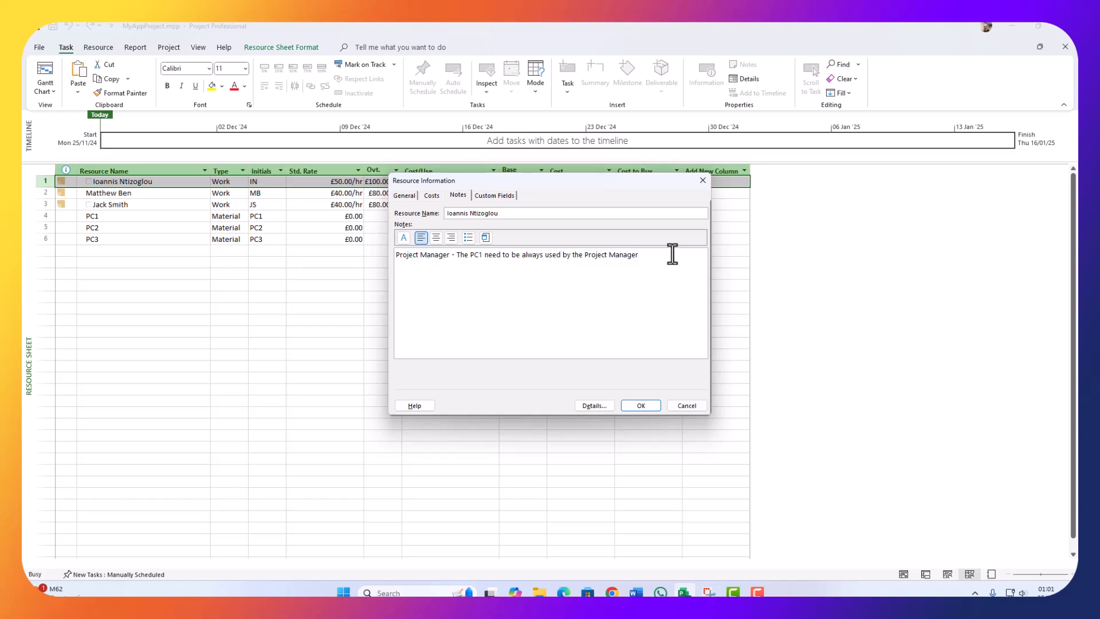
pyautogui.moveTo(655, 255); pyautogui.dragTo(448, 256)
pyautogui.hotkey('ctrl', 'c')
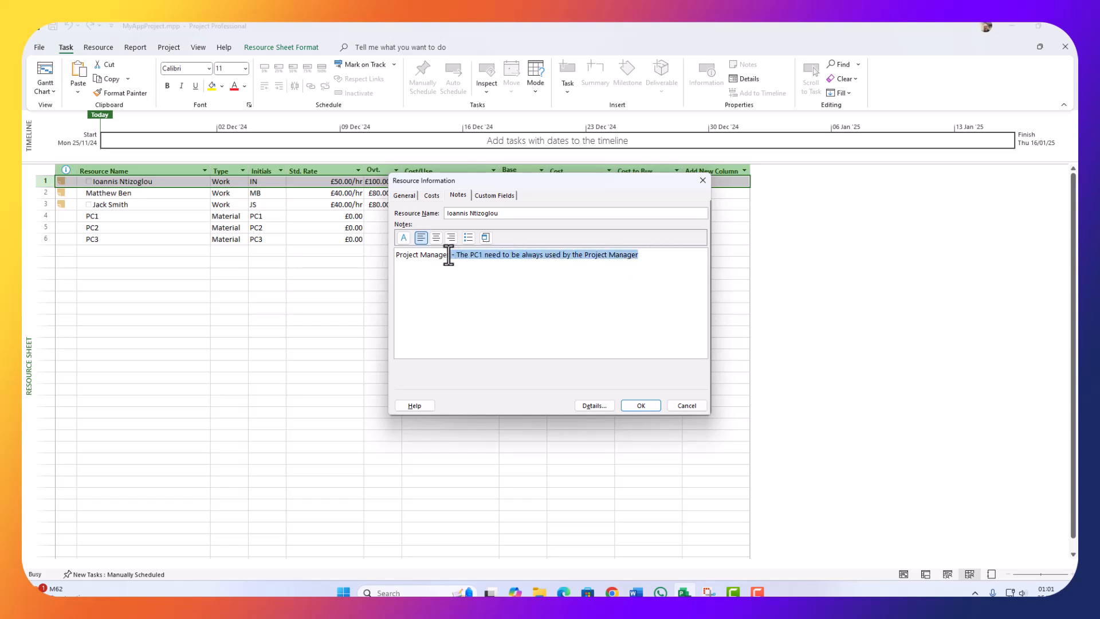
pyautogui.click(643, 406)
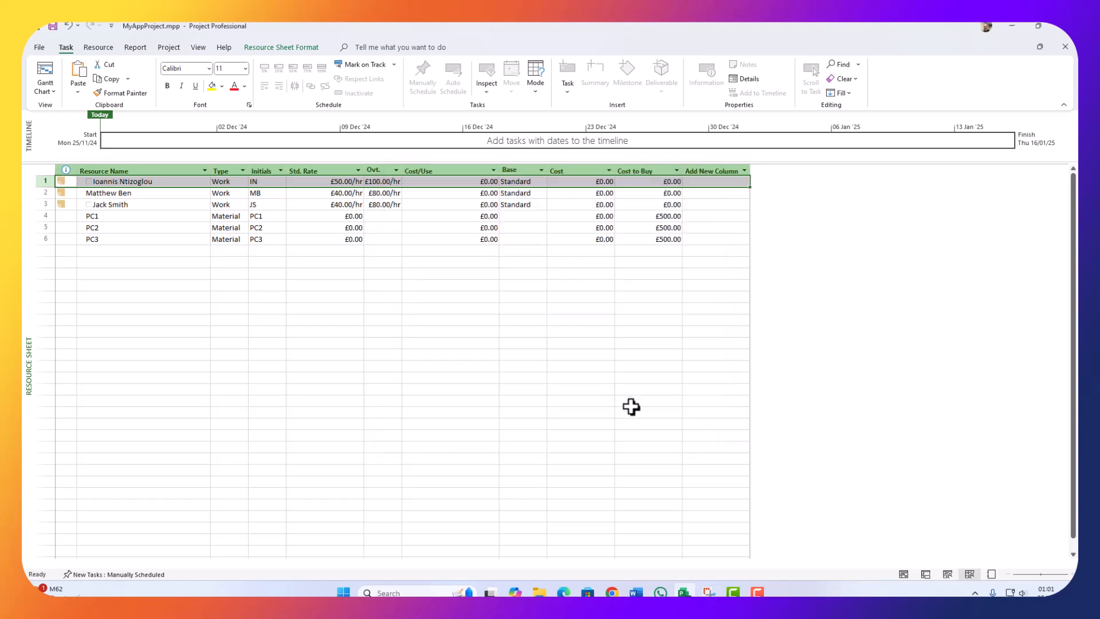
# Step: Paste the note into the second resource, changing it to PC2 and Designer
pyautogui.doubleClick(57, 194)
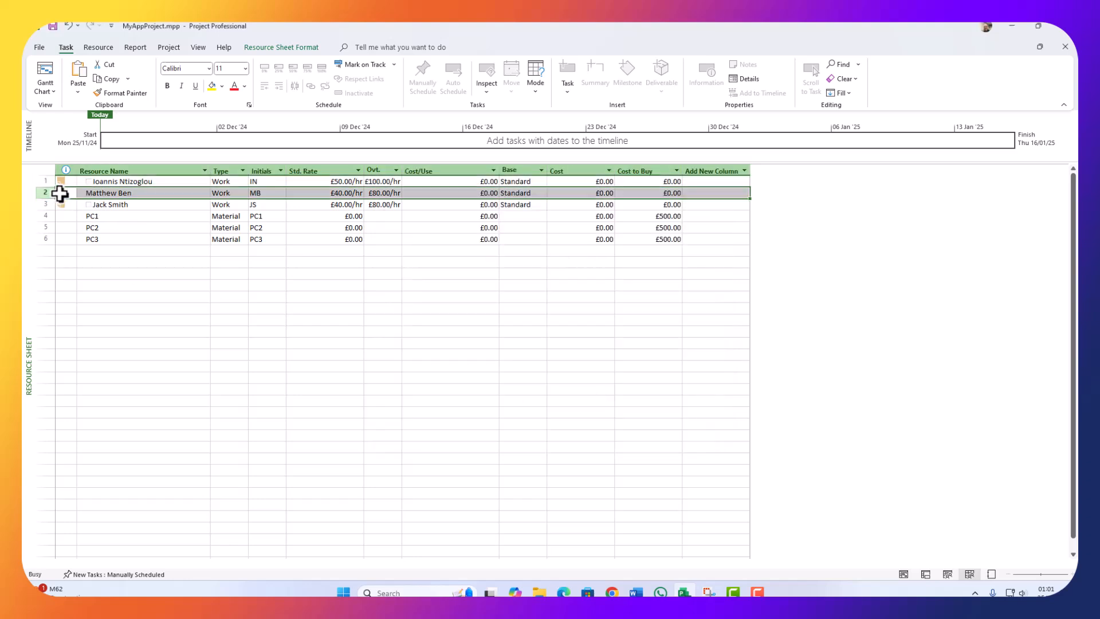
pyautogui.hotkey('ctrl', 'v')
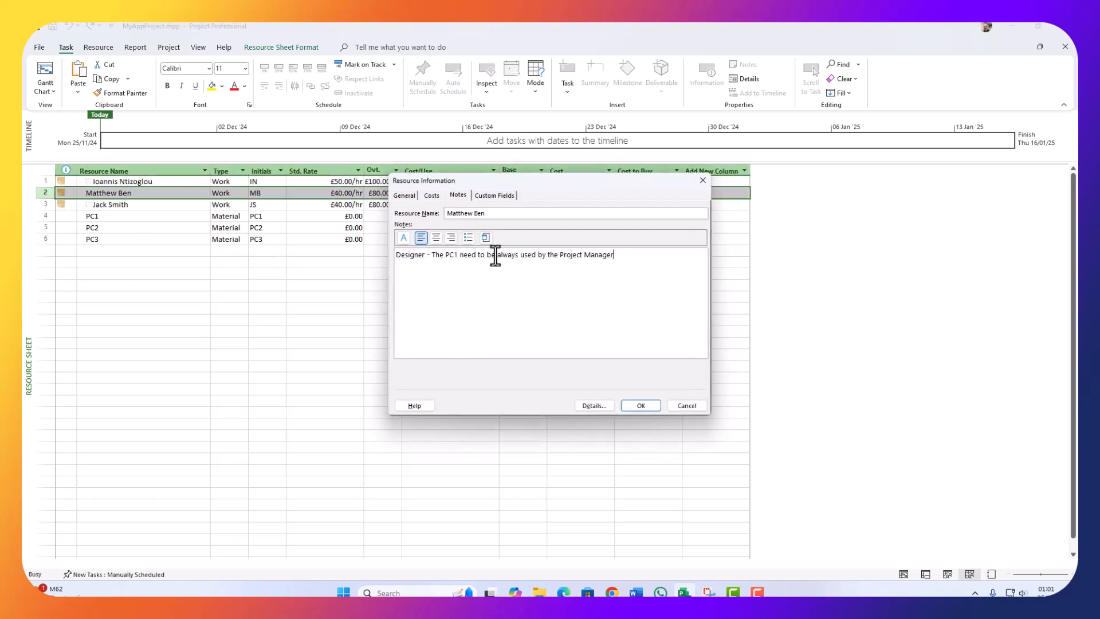
pyautogui.click(453, 255)
pyautogui.press('BackSpace')
pyautogui.write('2')
pyautogui.moveTo(622, 257); pyautogui.dragTo(560, 258)
pyautogui.write('Des')
pyautogui.click(640, 405)
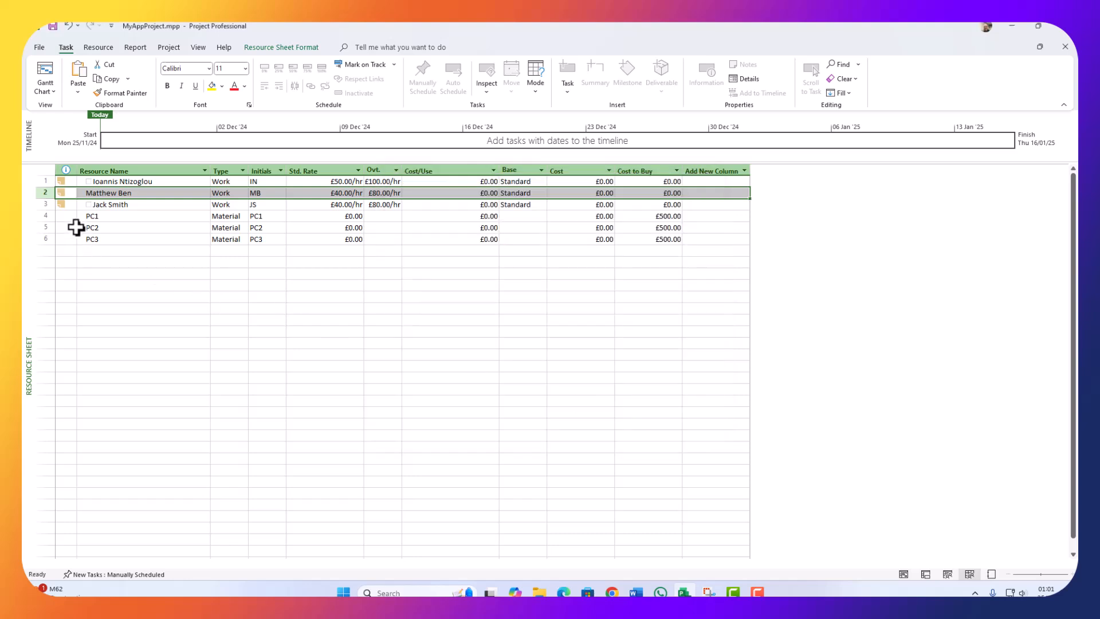
# Step: Adapt the third resource's note to say PC3 is always used by the Developer
pyautogui.click(72, 206)
pyautogui.doubleClick(73, 208)
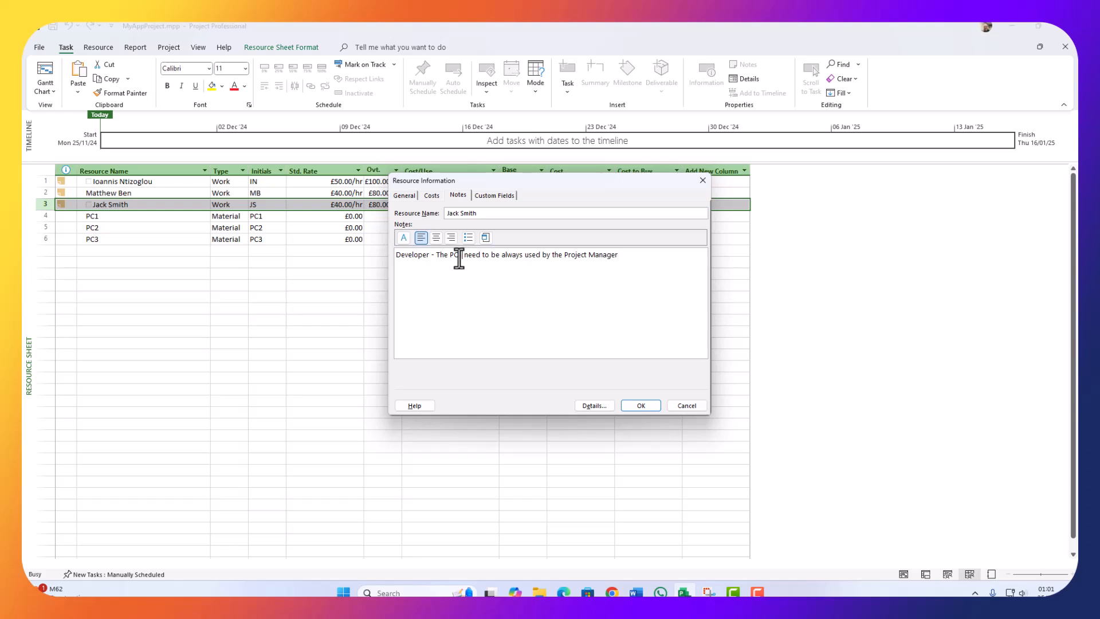
pyautogui.write('3')
pyautogui.moveTo(639, 259); pyautogui.dragTo(562, 258)
pyautogui.press('BackSpace')
pyautogui.write('Developer')
pyautogui.click(634, 405)
# Step: Reopen the second resource's notes to verify them, then deselect the row
pyautogui.doubleClick(63, 194)
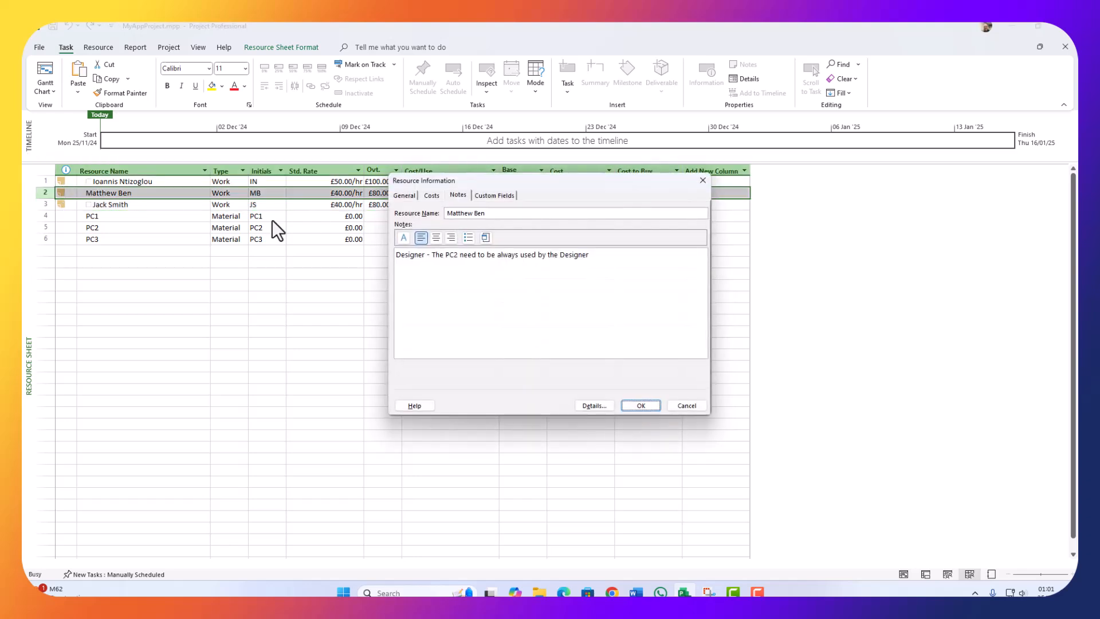
pyautogui.click(643, 407)
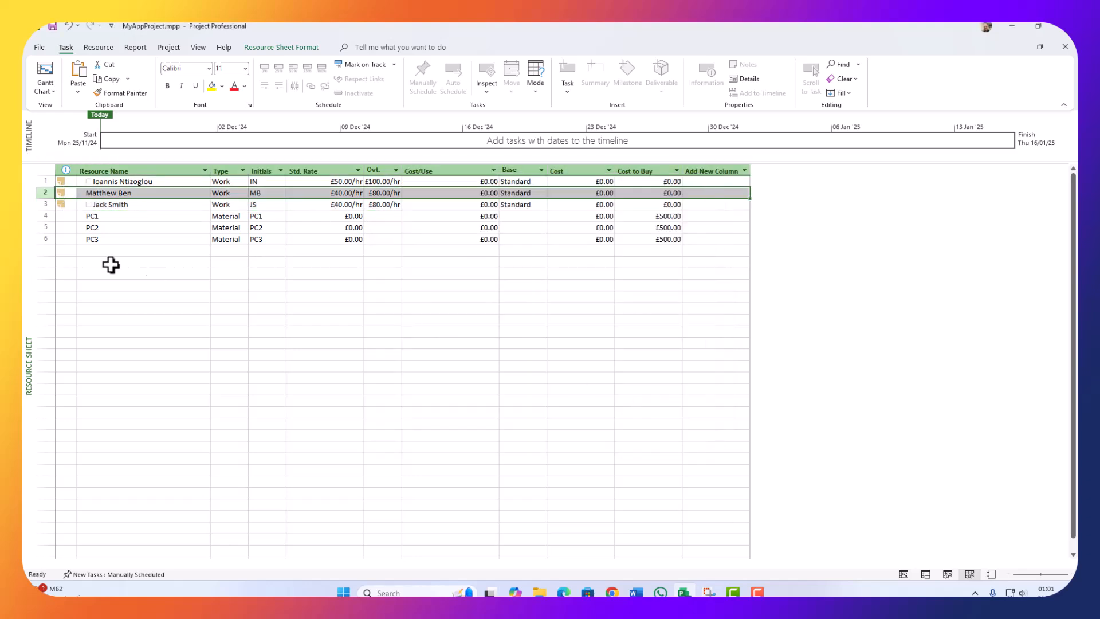
pyautogui.click(175, 331)
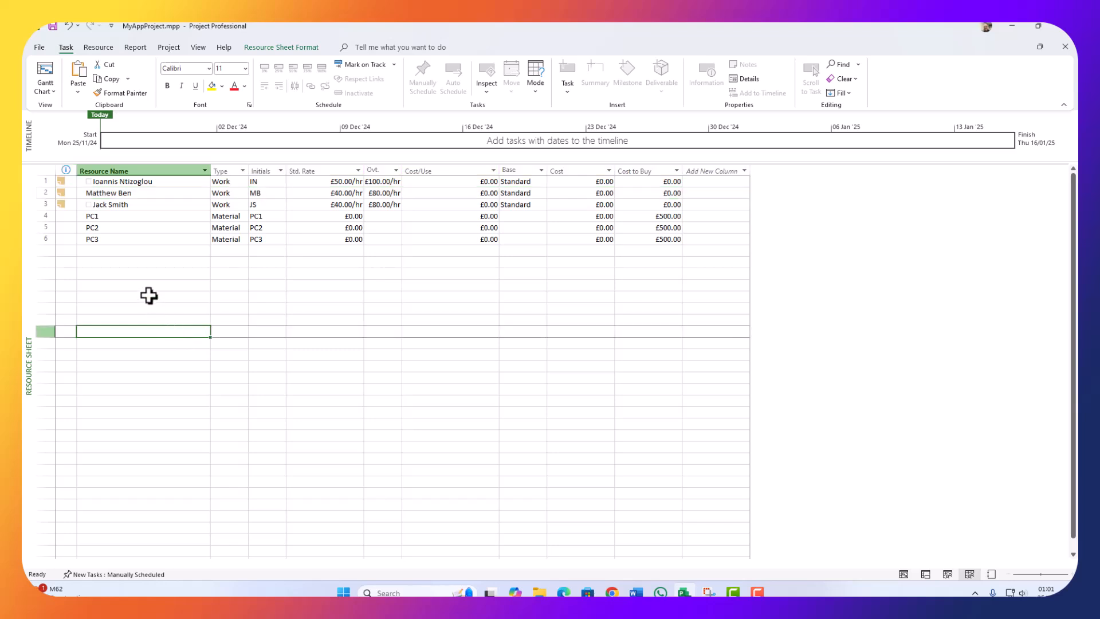
# Step: Enter 'BT Broadband' as the resource name in row 7
pyautogui.click(133, 251)
pyautogui.write('BT Broe')
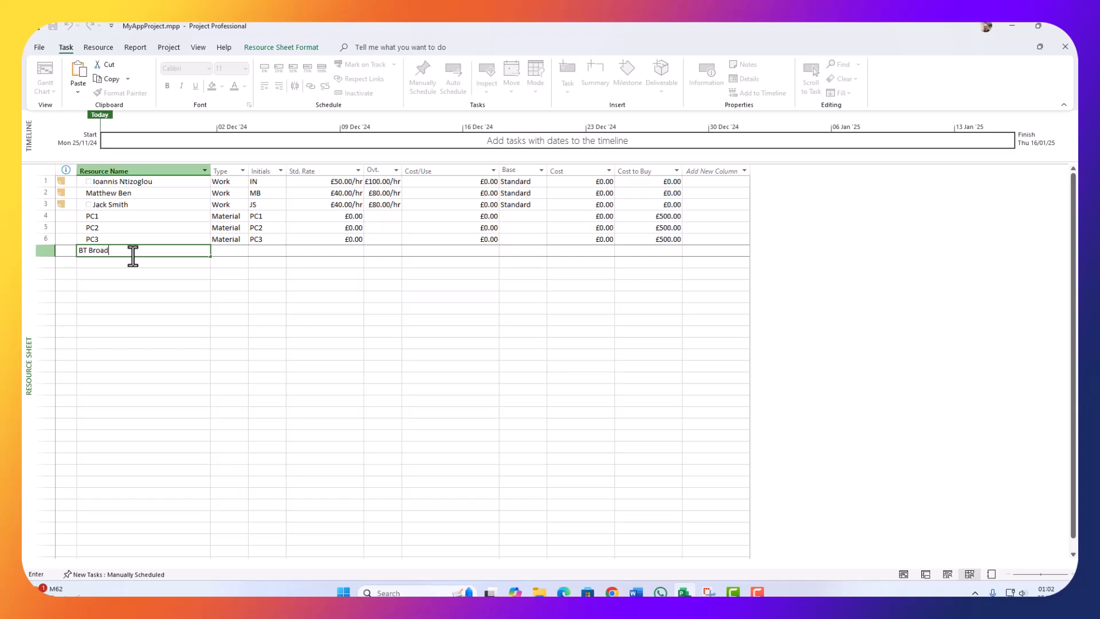
pyautogui.write('dband')
pyautogui.click(154, 330)
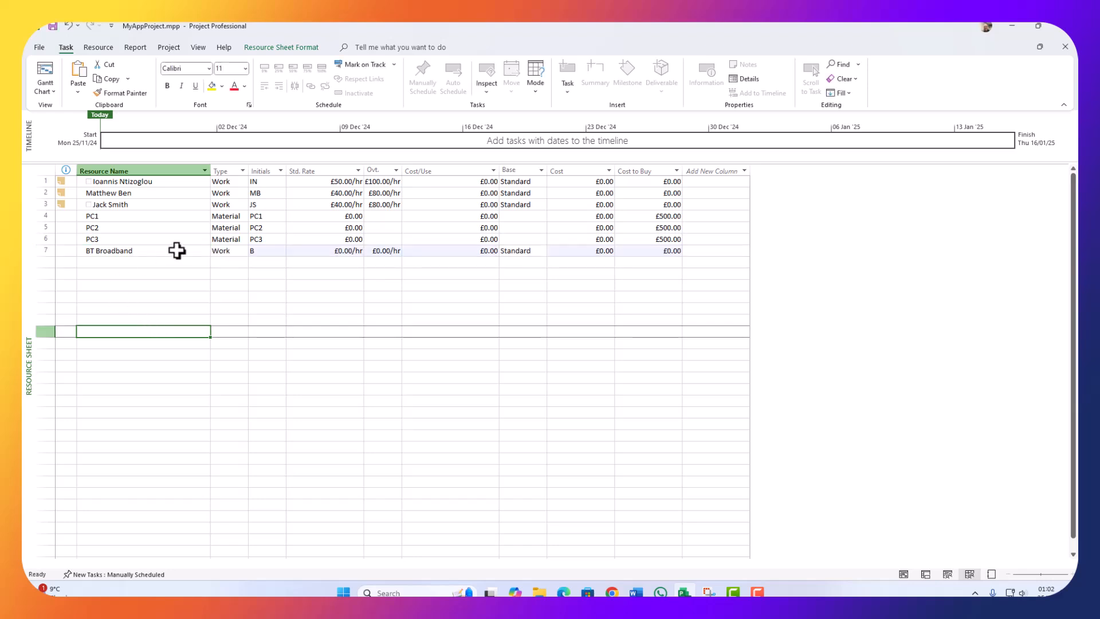
# Step: Set BT Broadband's type to Cost and start entering 1 in its Cost to Buy
pyautogui.click(227, 250)
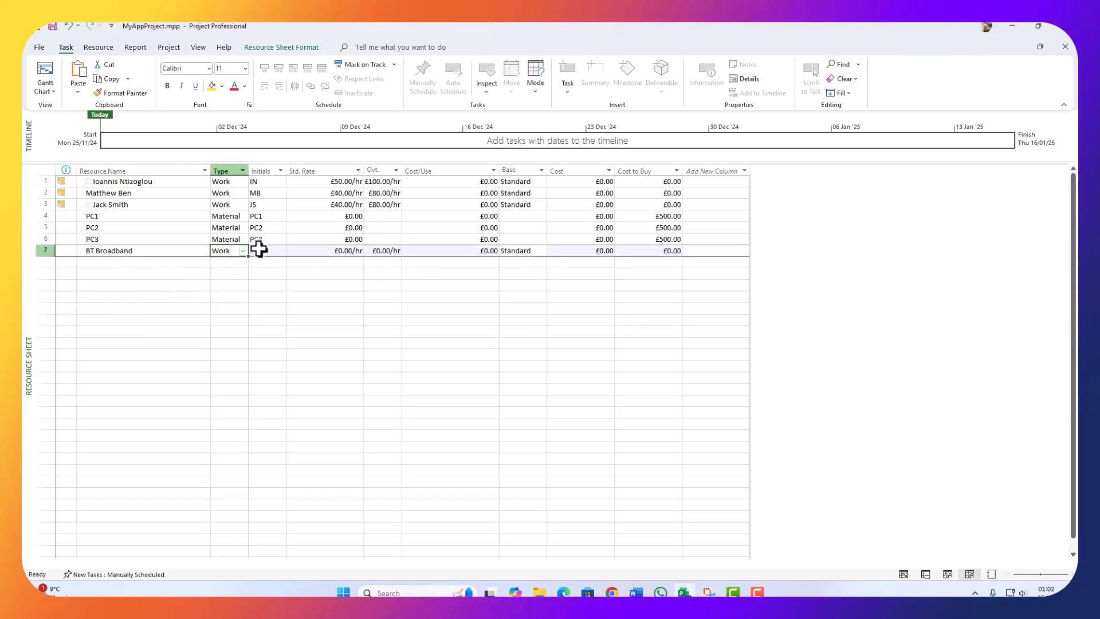
pyautogui.click(243, 252)
pyautogui.click(224, 269)
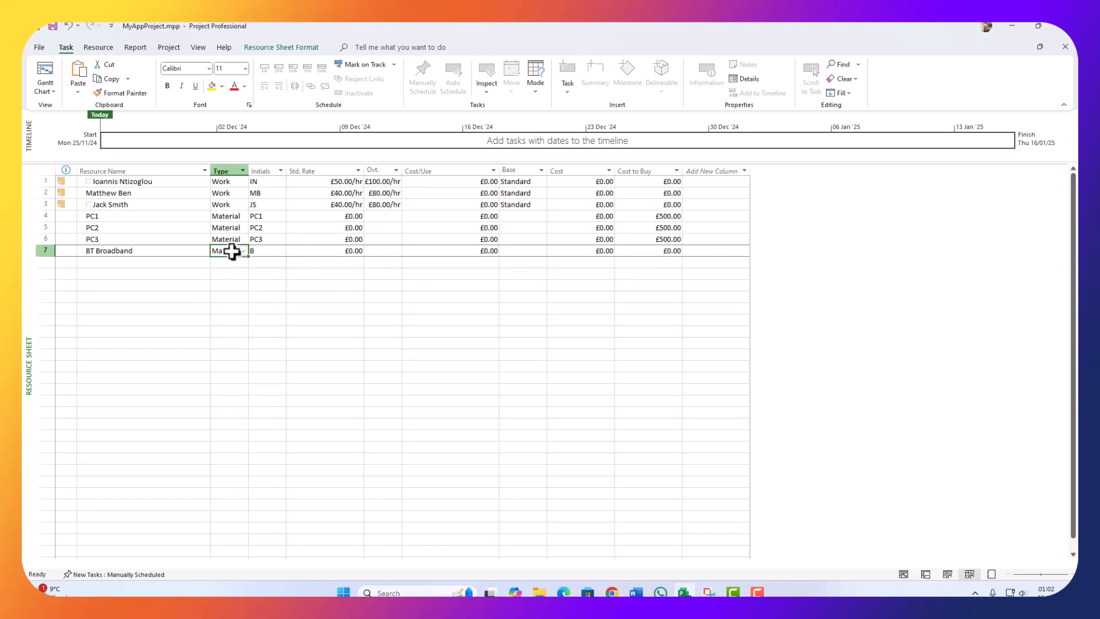
pyautogui.click(242, 252)
pyautogui.click(221, 280)
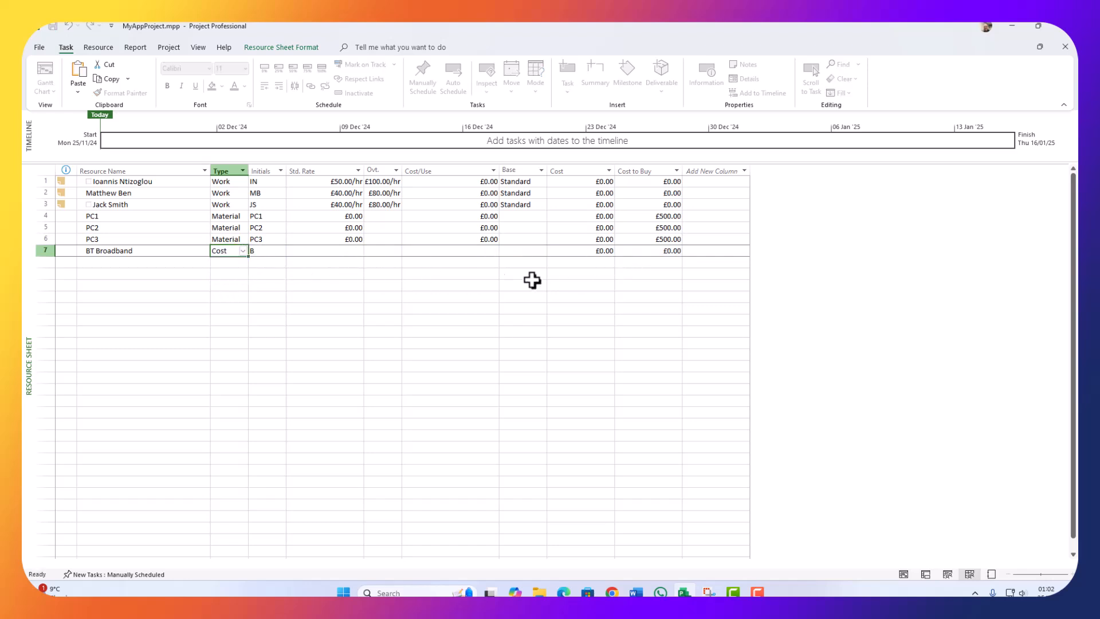
pyautogui.click(658, 250)
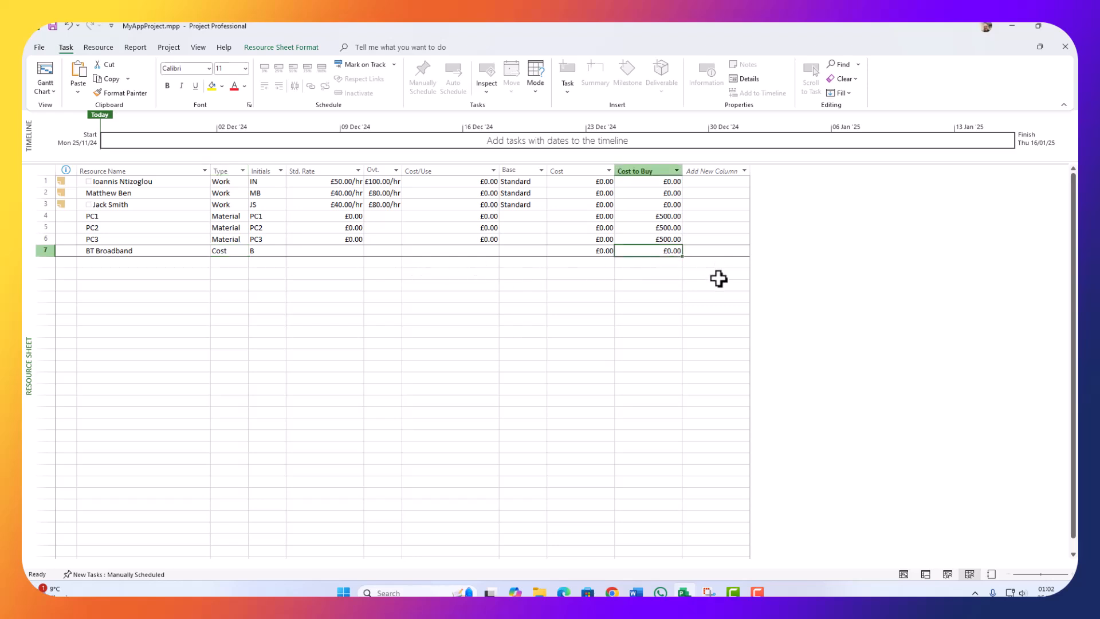
pyautogui.write('1')
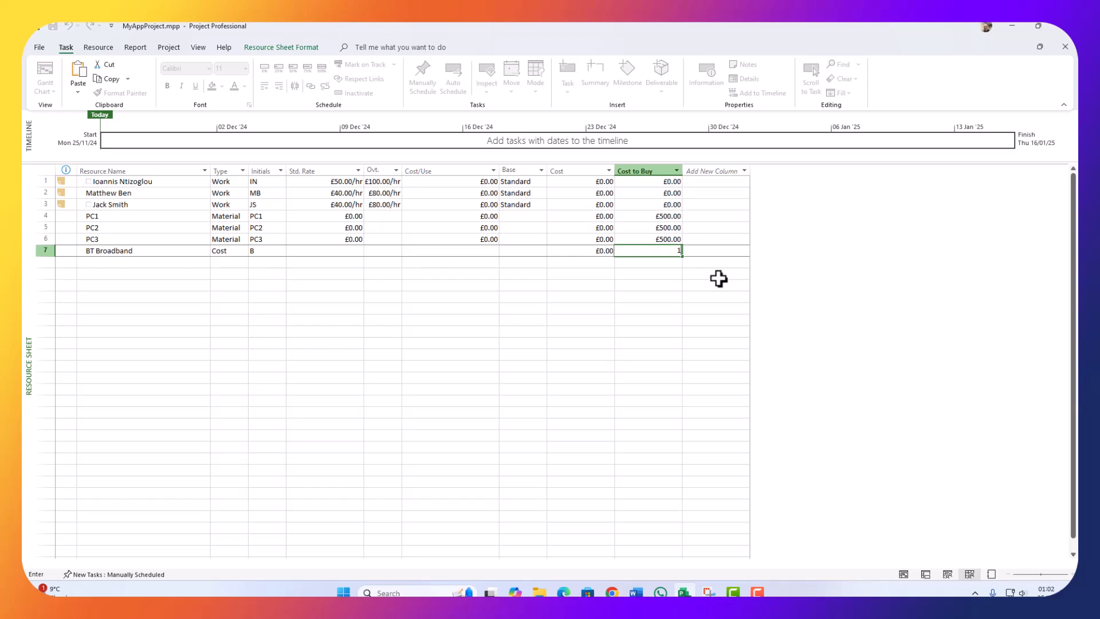
# Step: Confirm BT Broadband's £100.00 cost to buy and start a new resource named OFFICE in row 8
pyautogui.click(325, 285)
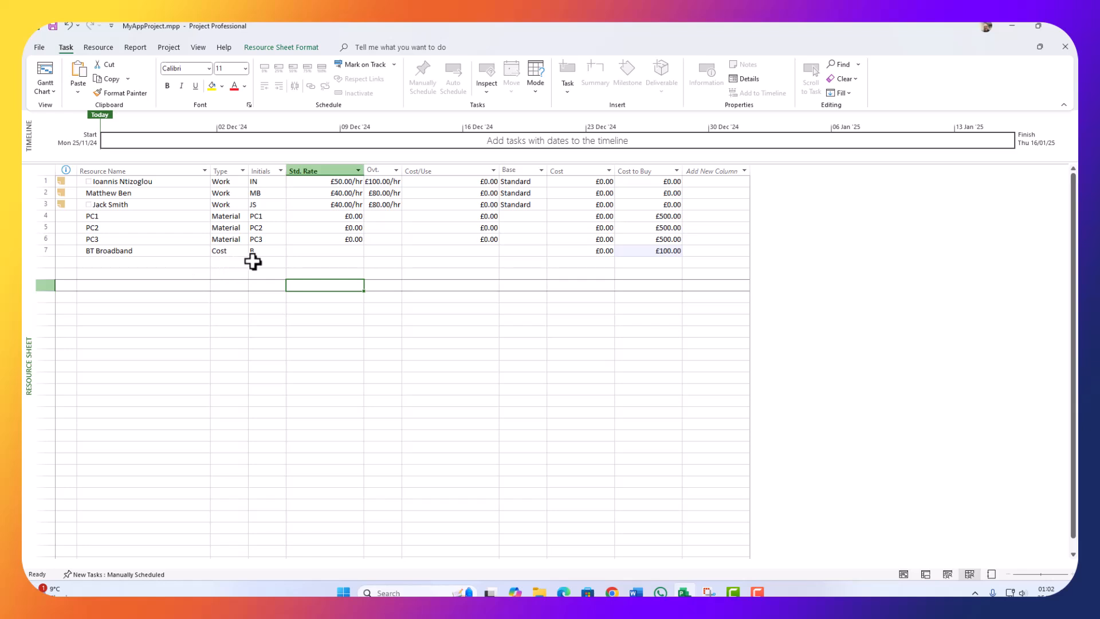
pyautogui.click(109, 262)
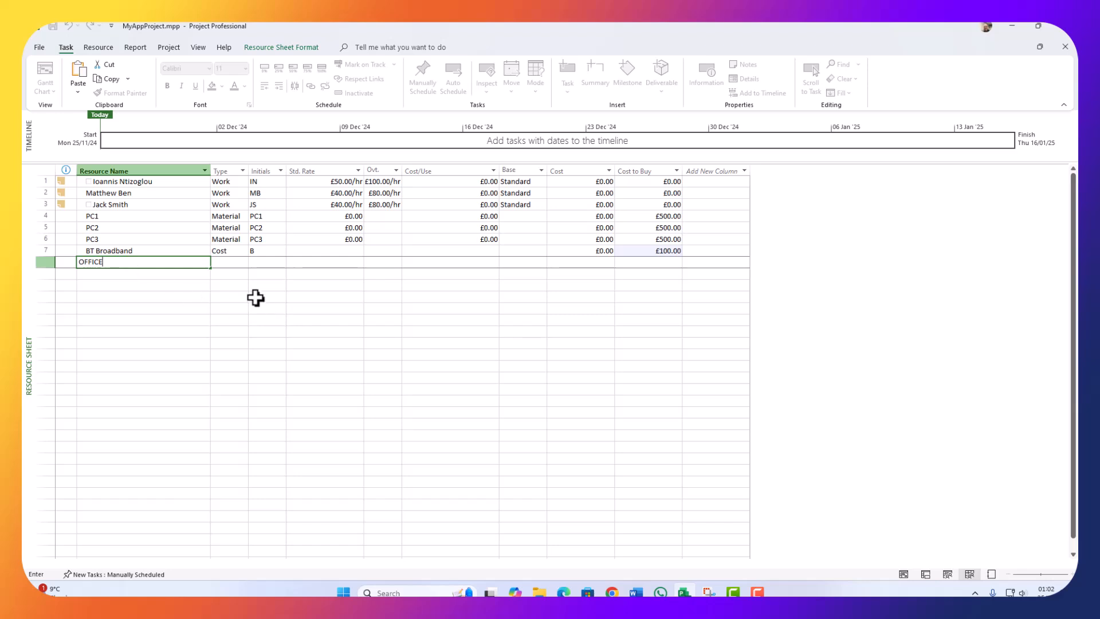
# Step: Make OFFICE a Cost resource with a £2,000.00 cost to buy
pyautogui.click(241, 262)
pyautogui.click(243, 262)
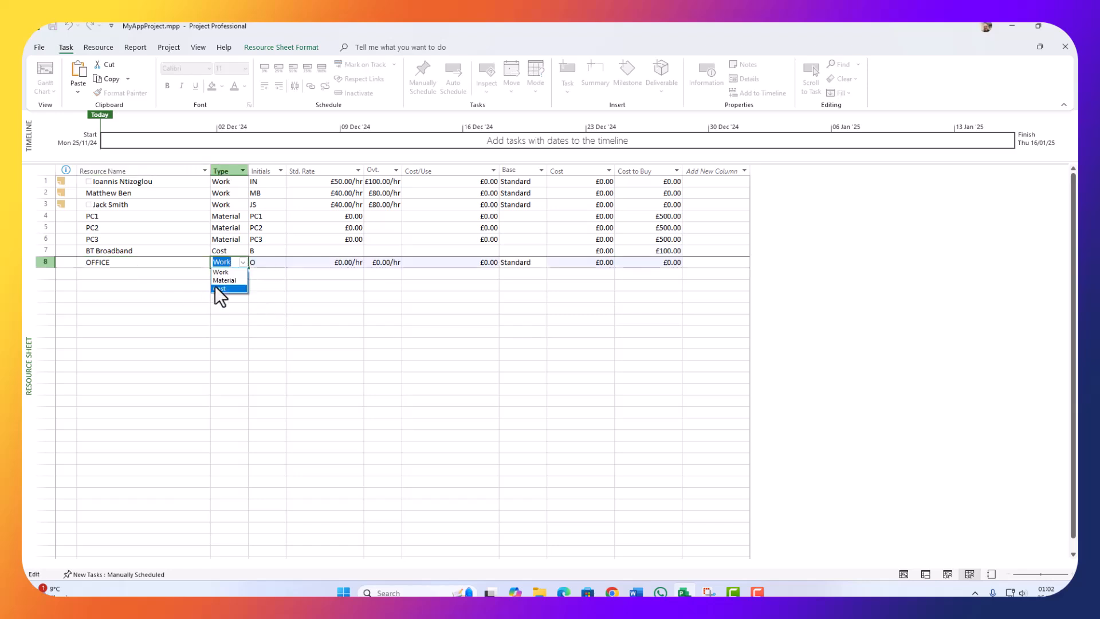
pyautogui.click(215, 287)
pyautogui.click(592, 263)
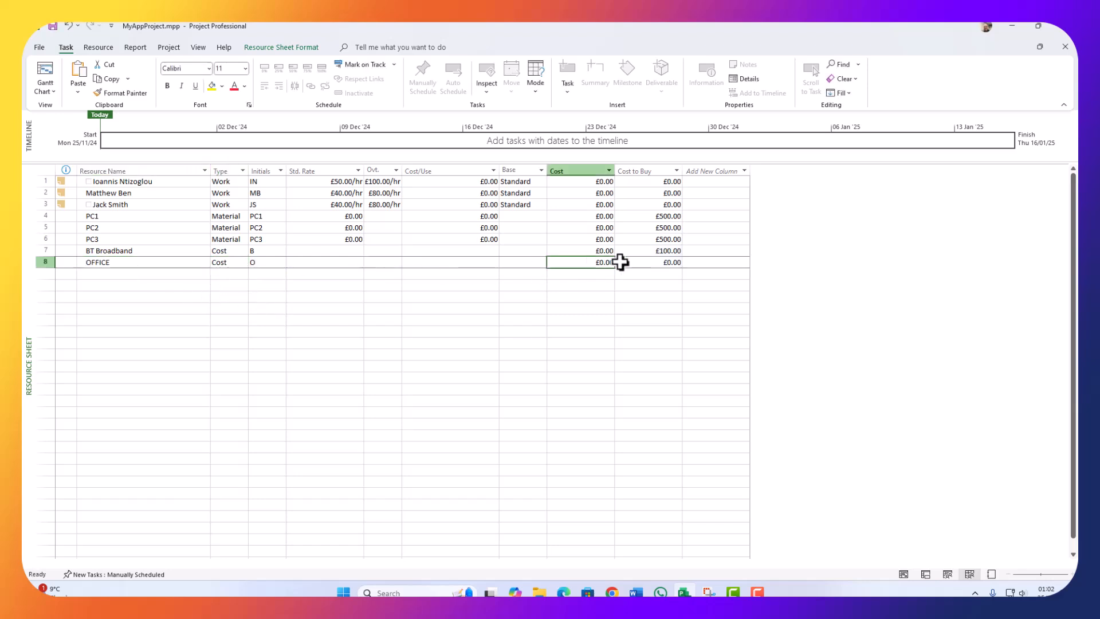
pyautogui.click(669, 263)
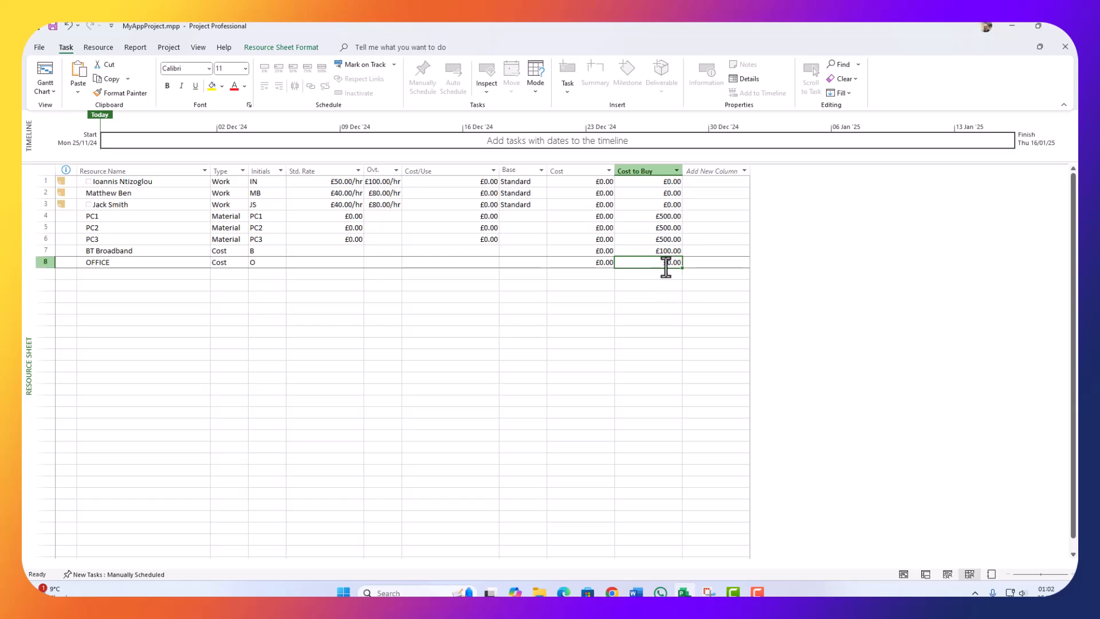
pyautogui.write('20')
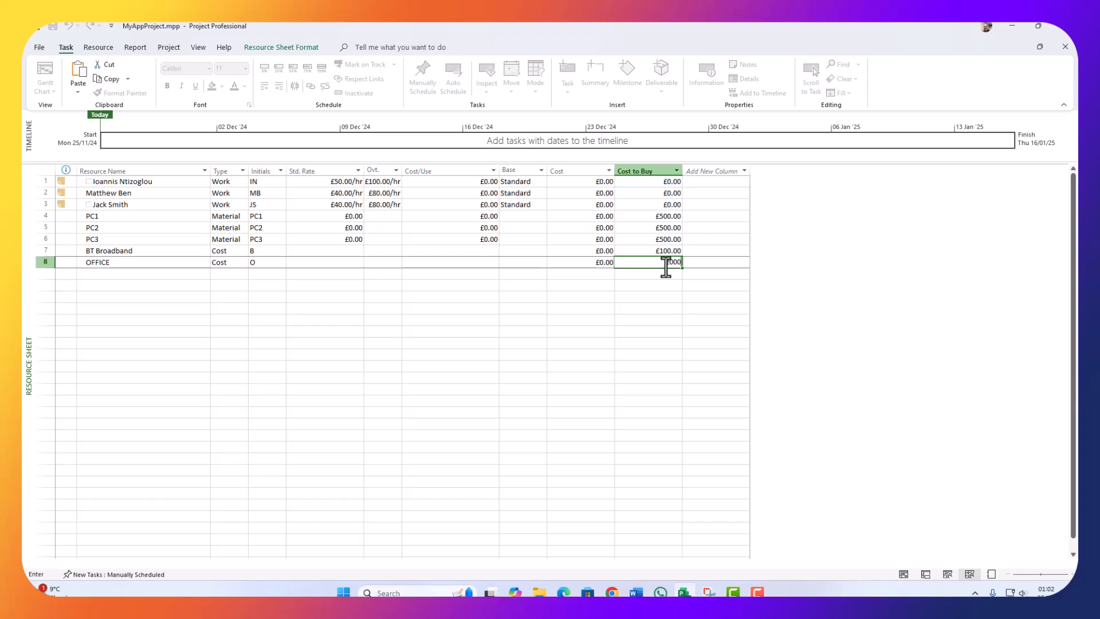
pyautogui.press('Return')
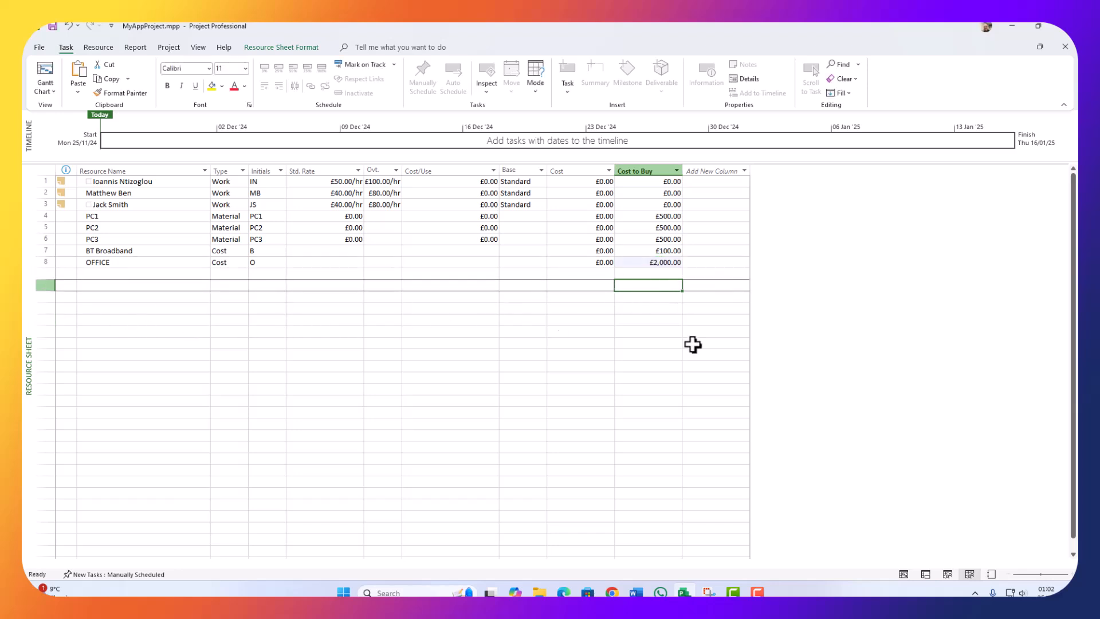
pyautogui.click(103, 276)
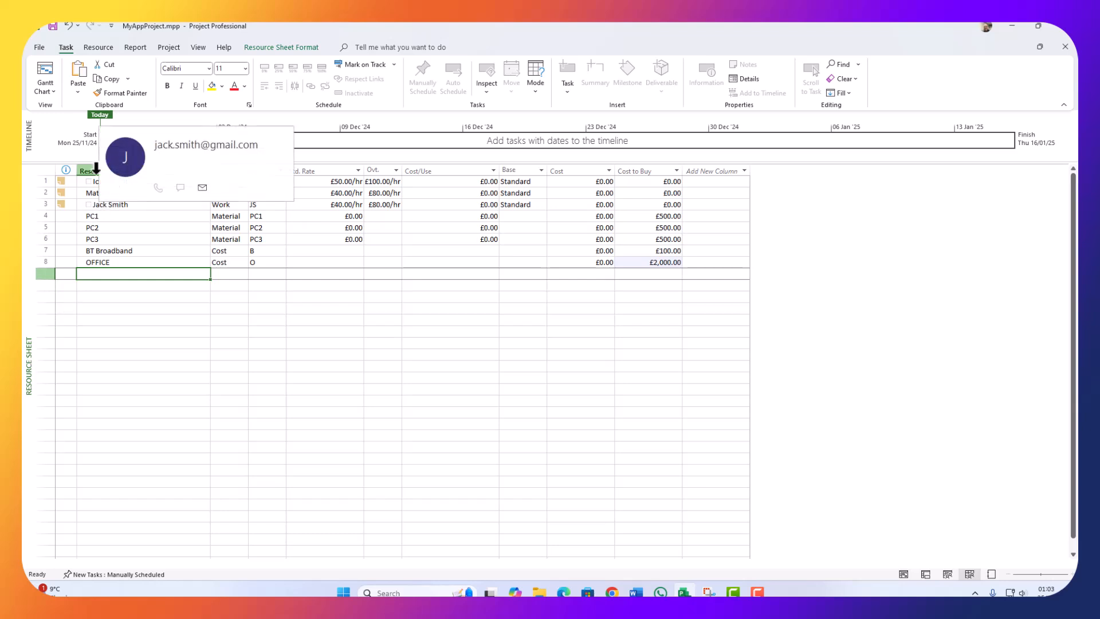
pyautogui.click(50, 92)
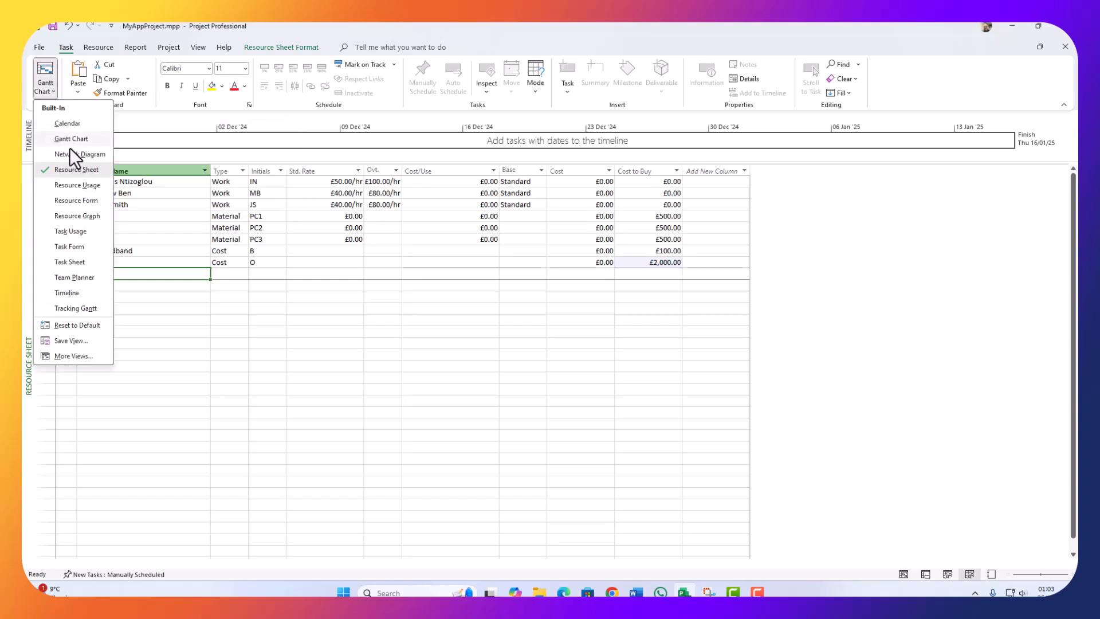
pyautogui.click(71, 139)
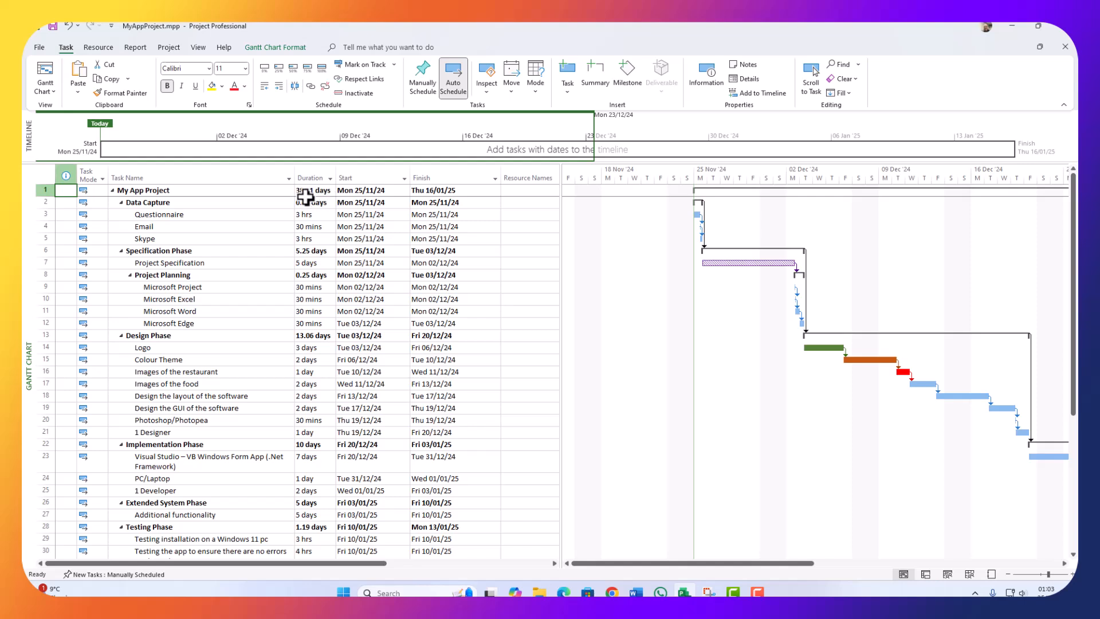
pyautogui.click(150, 178)
pyautogui.click(44, 92)
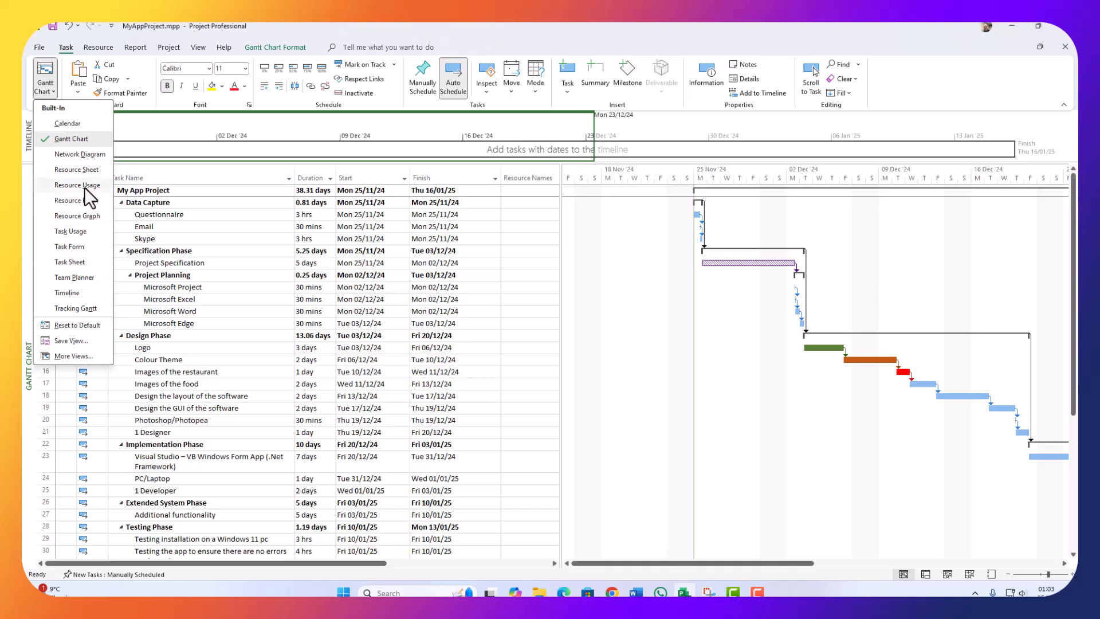
pyautogui.click(82, 171)
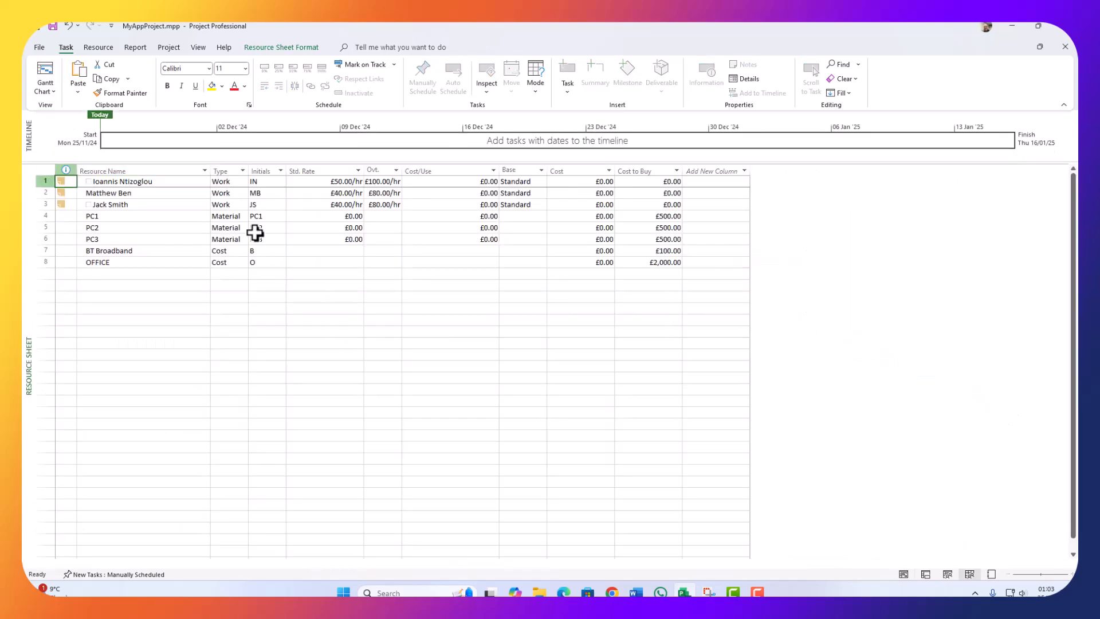
pyautogui.click(112, 262)
pyautogui.click(114, 274)
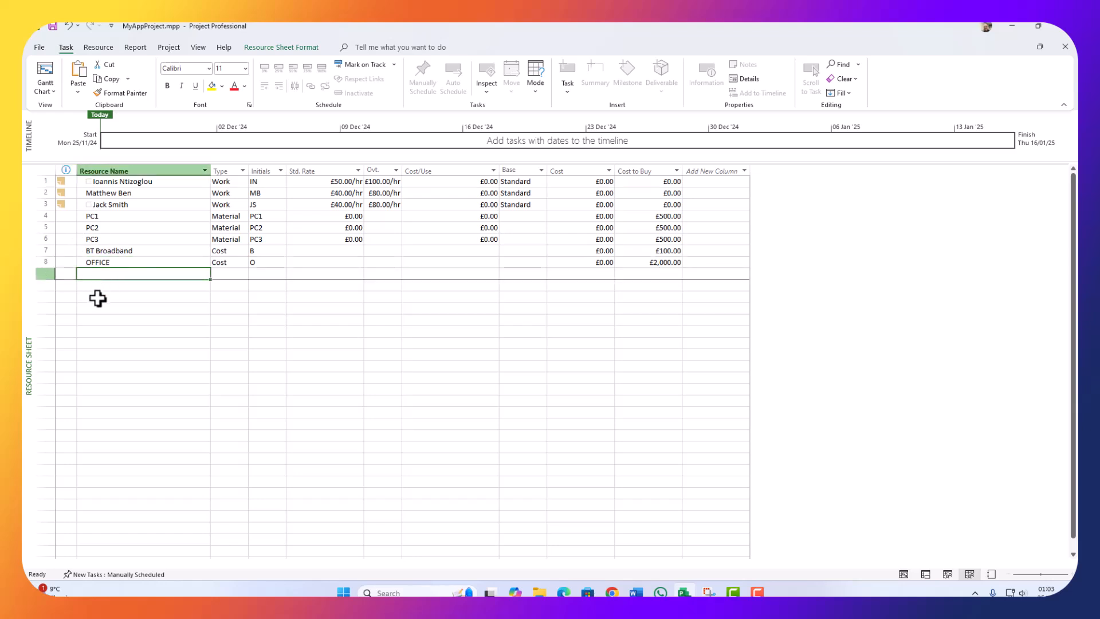
# Step: Add MS Project as a Cost resource with a £20.00 cost to buy
pyautogui.write('MS Project')
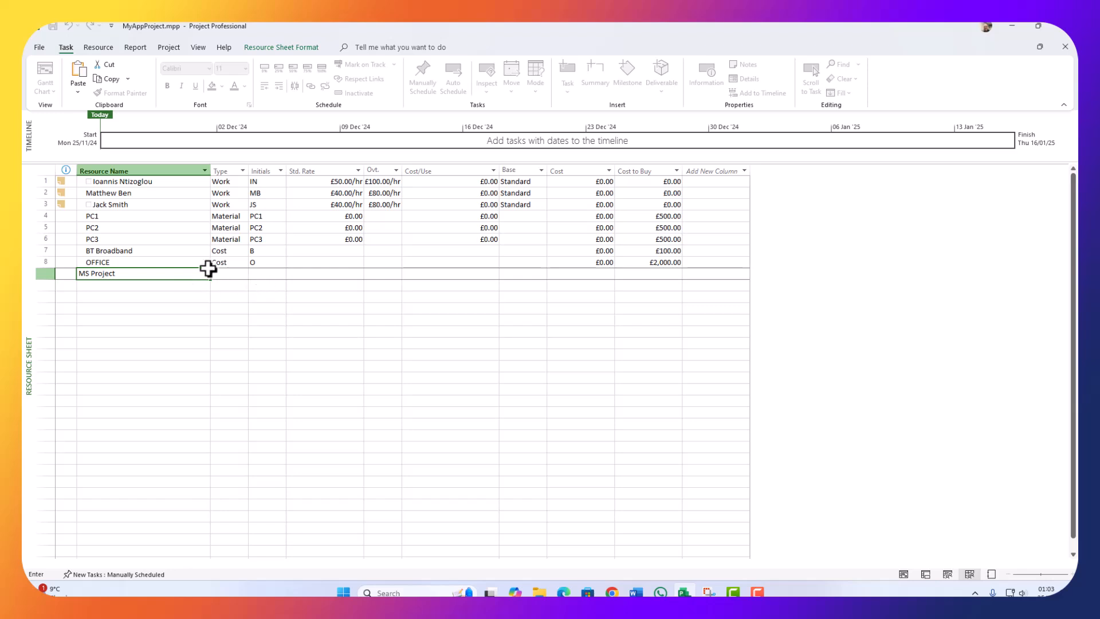
pyautogui.click(235, 274)
pyautogui.click(243, 274)
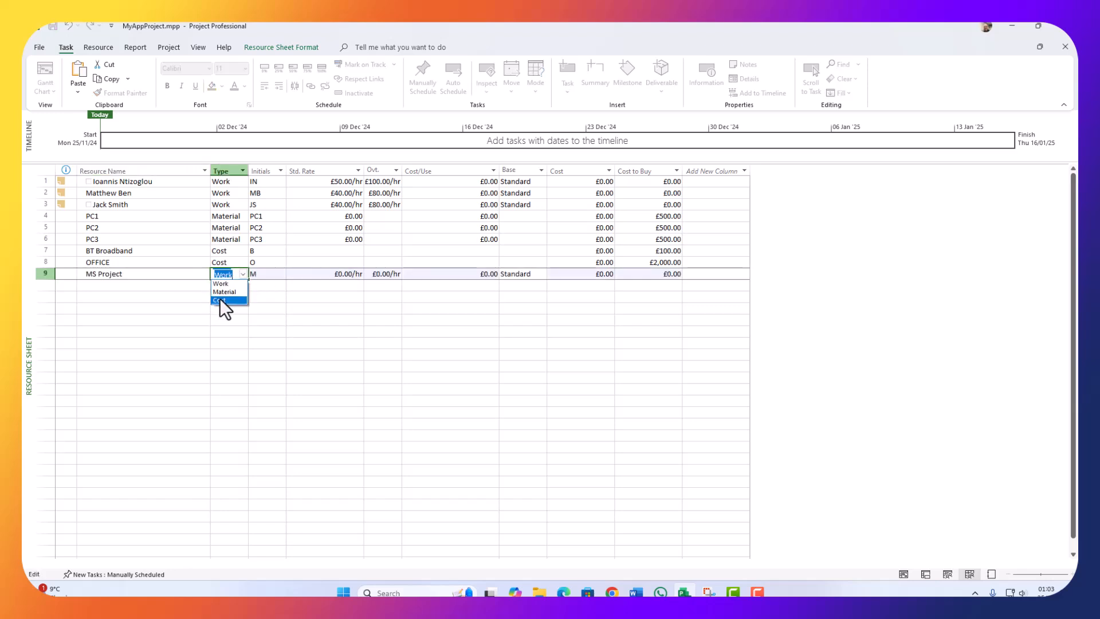
pyautogui.click(219, 298)
pyautogui.click(644, 277)
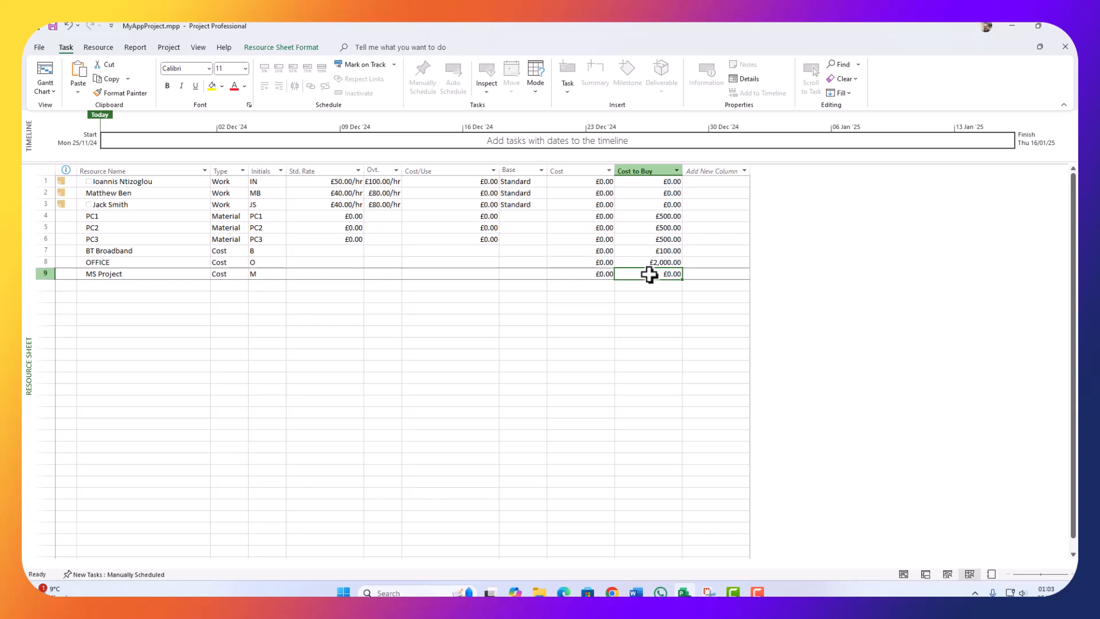
pyautogui.write('20')
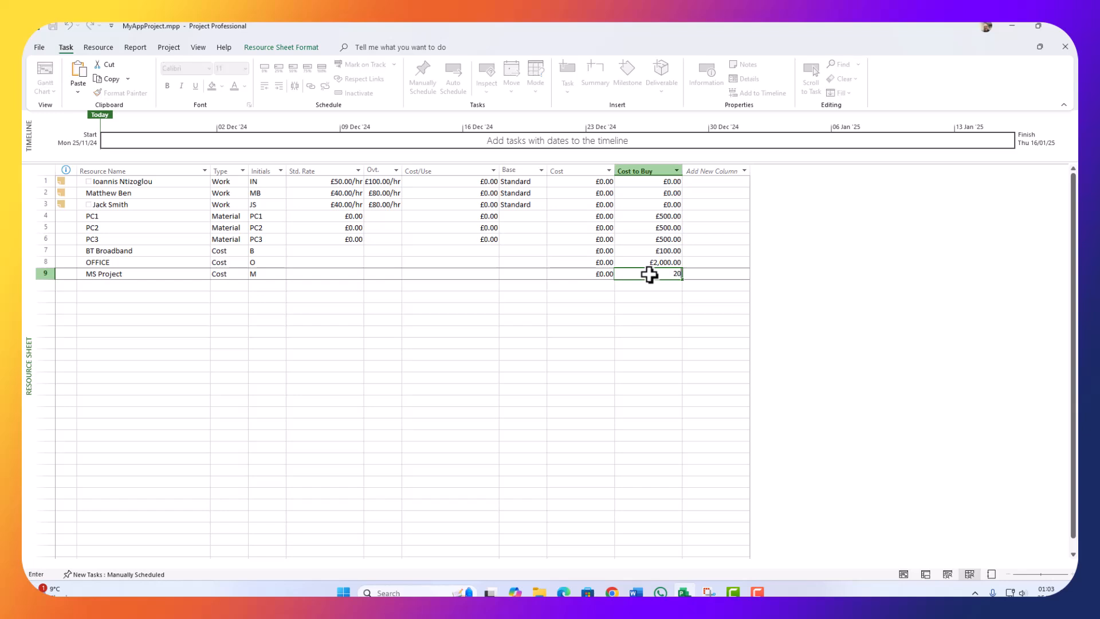
pyautogui.click(604, 286)
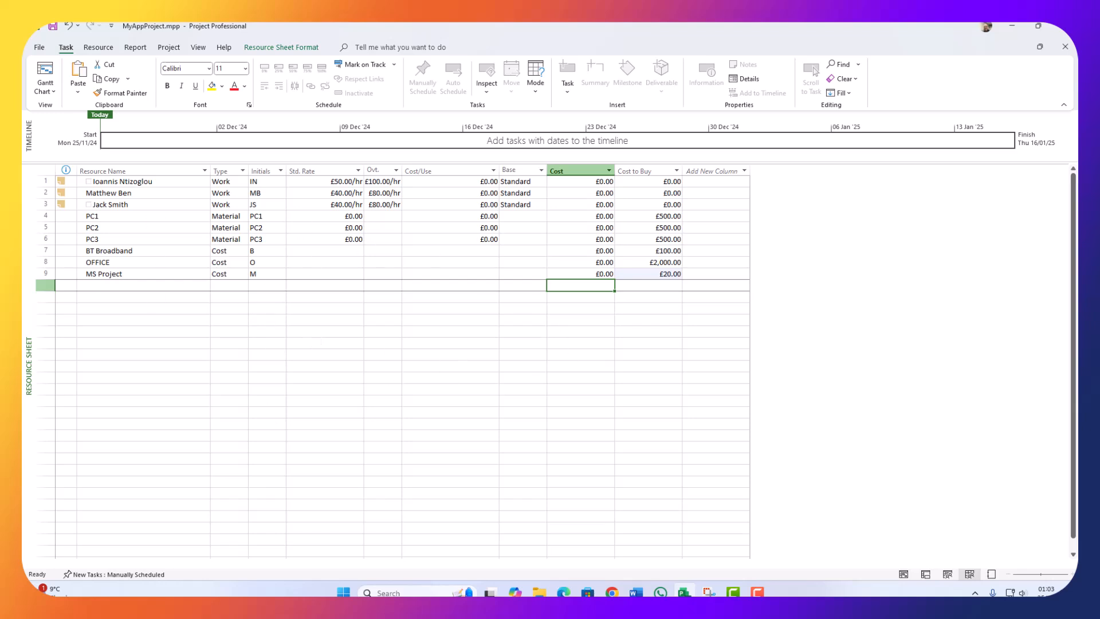
pyautogui.click(356, 403)
# Step: Add Office 365 in row 10 as a Cost resource costing £20.00 to buy
pyautogui.click(125, 285)
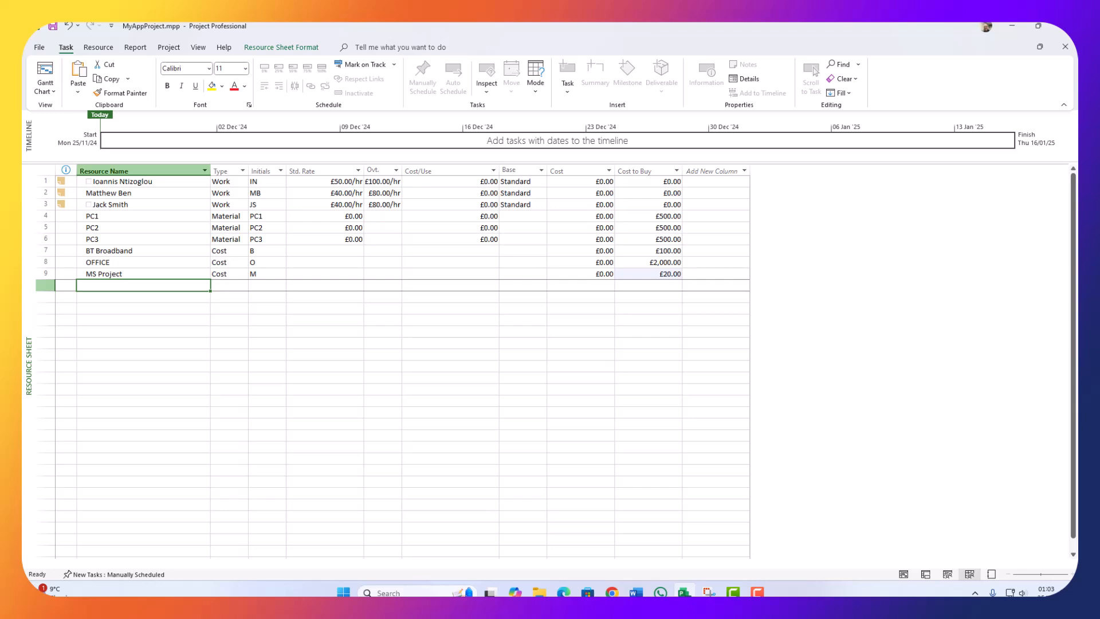
pyautogui.write('Office 365')
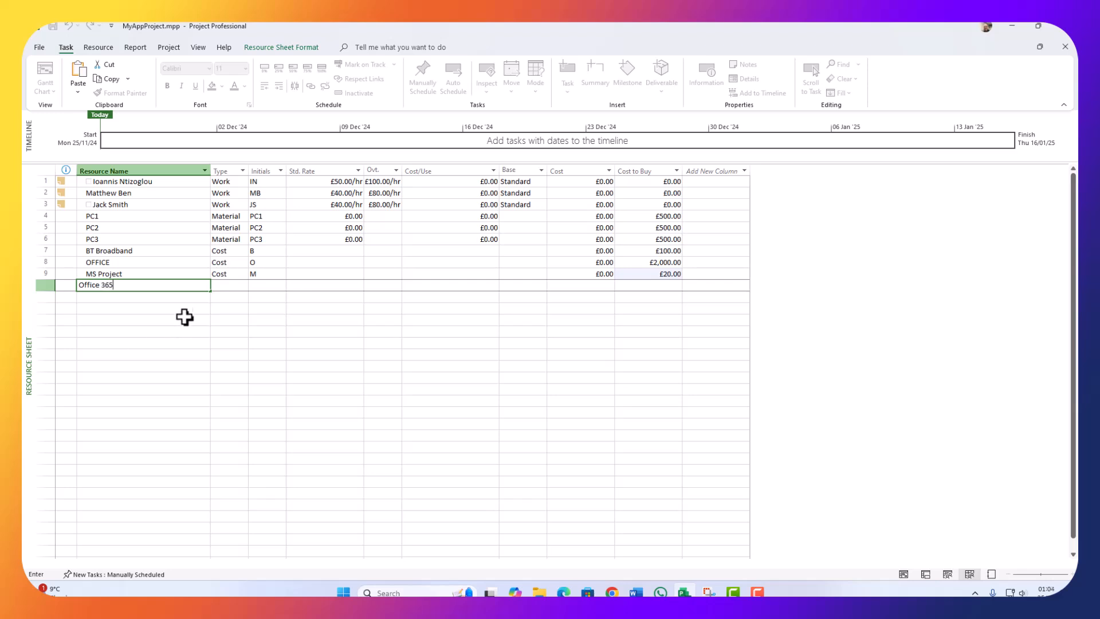
pyautogui.click(224, 286)
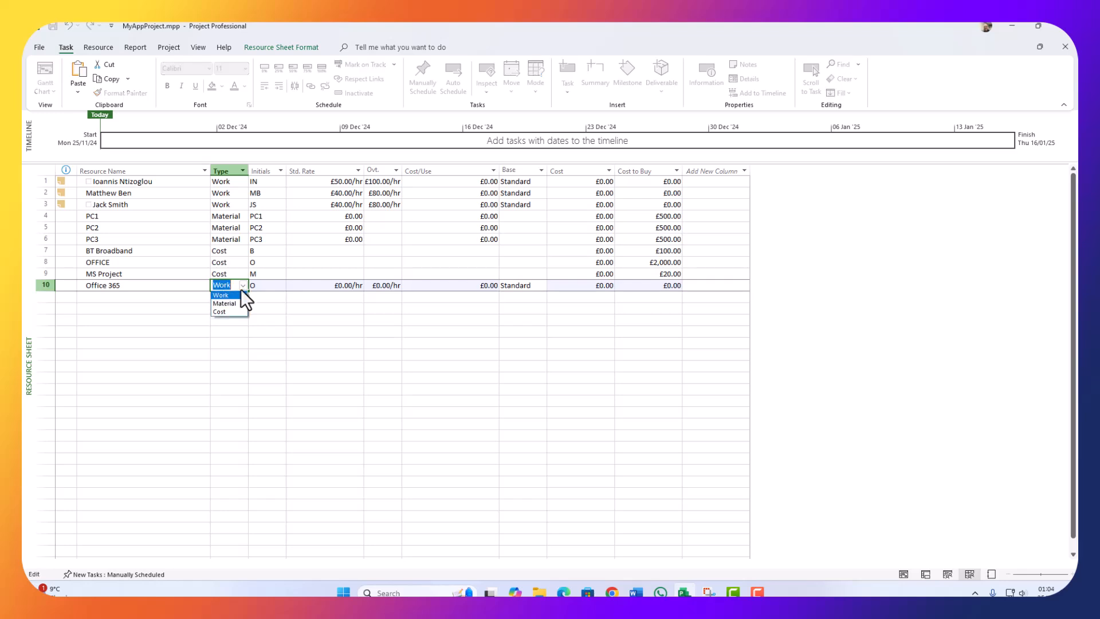
pyautogui.click(219, 310)
pyautogui.click(669, 287)
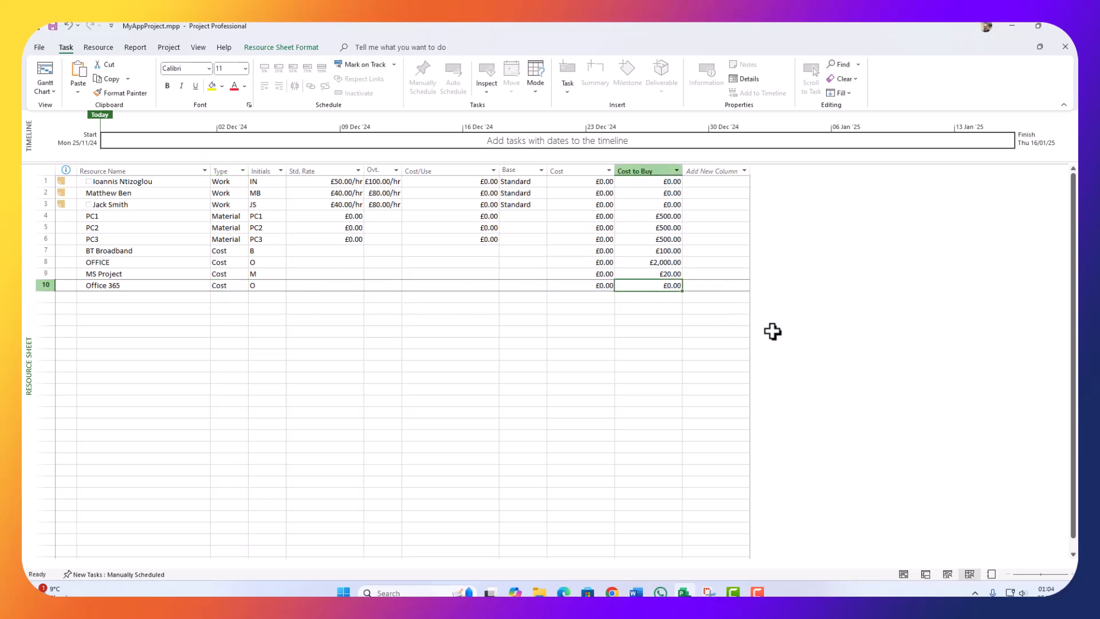
pyautogui.write('20')
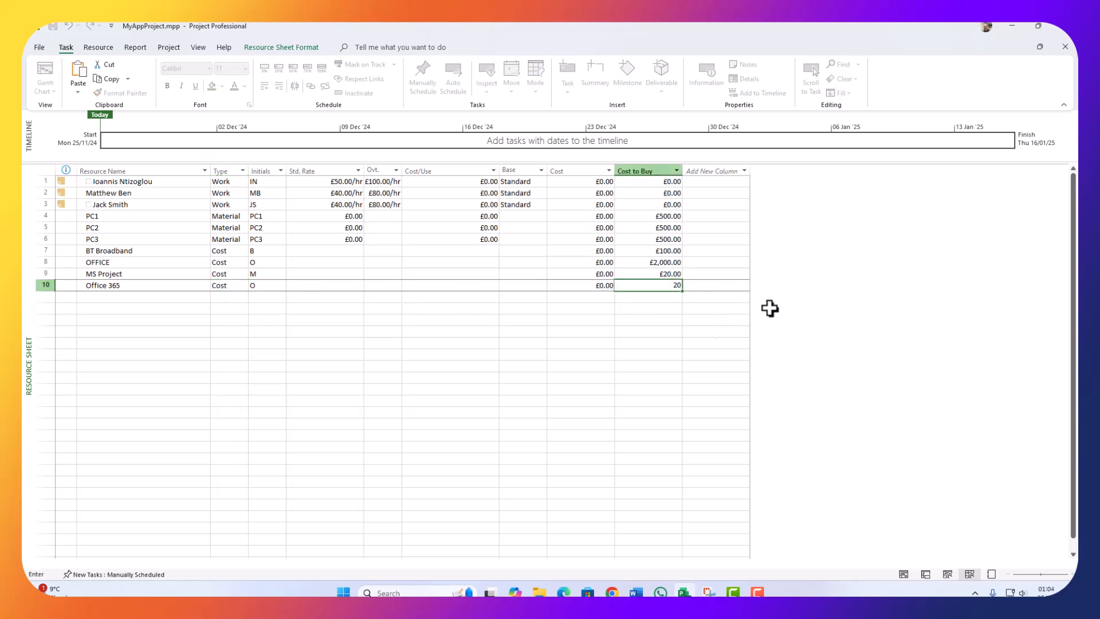
pyautogui.click(582, 377)
pyautogui.click(90, 296)
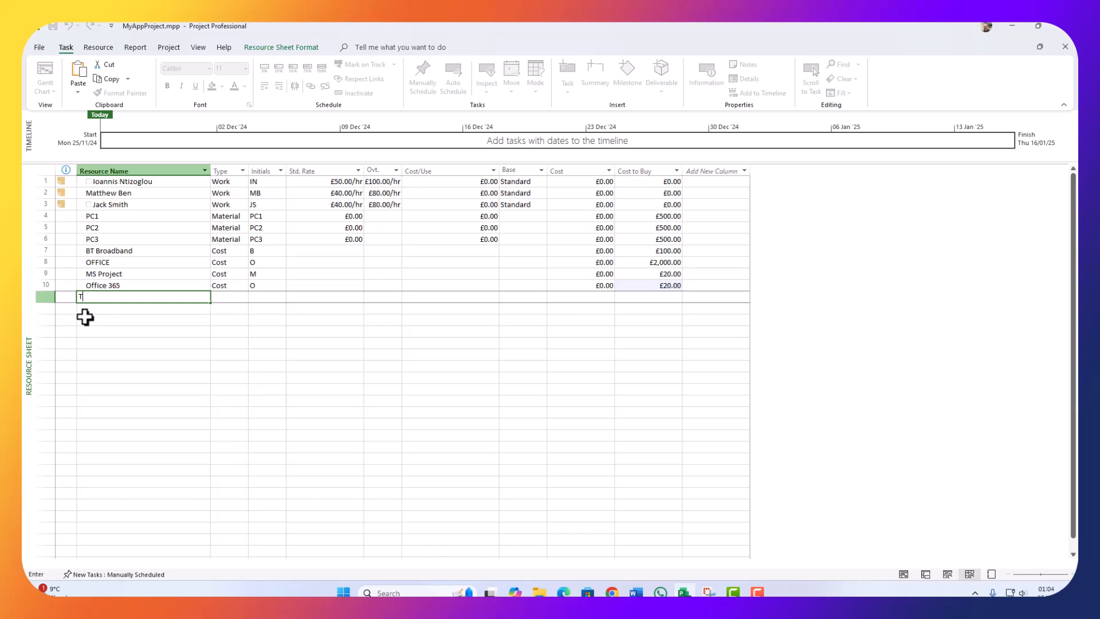
# Step: Enter Taxi in row 11 as a Cost resource with a £200.00 cost to buy
pyautogui.write('Taxi')
pyautogui.click(236, 296)
pyautogui.click(243, 297)
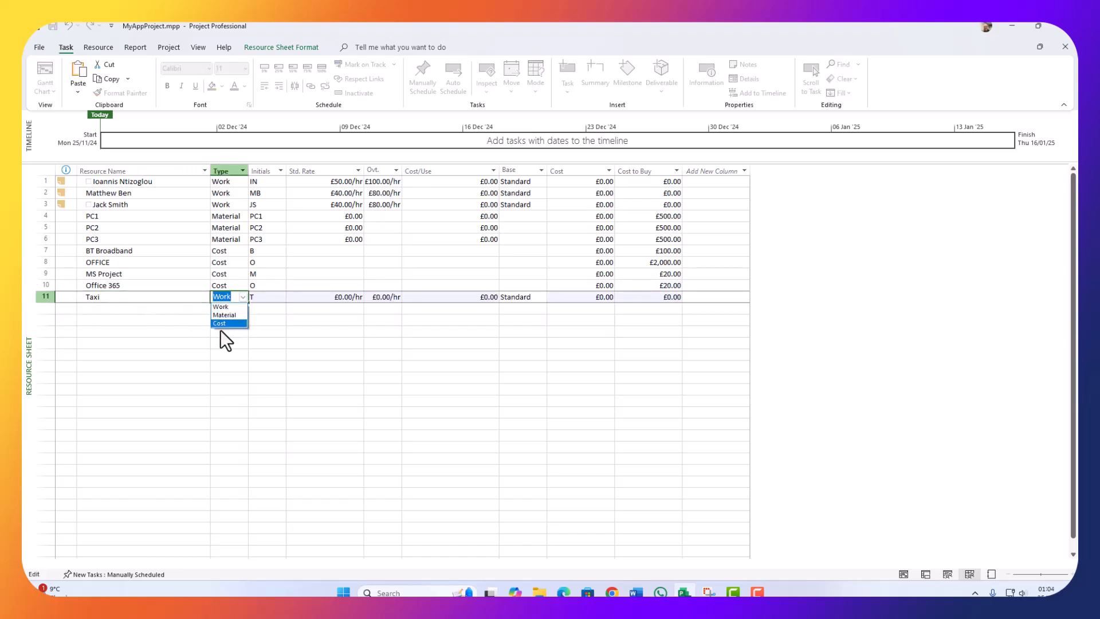
pyautogui.click(225, 325)
pyautogui.click(655, 295)
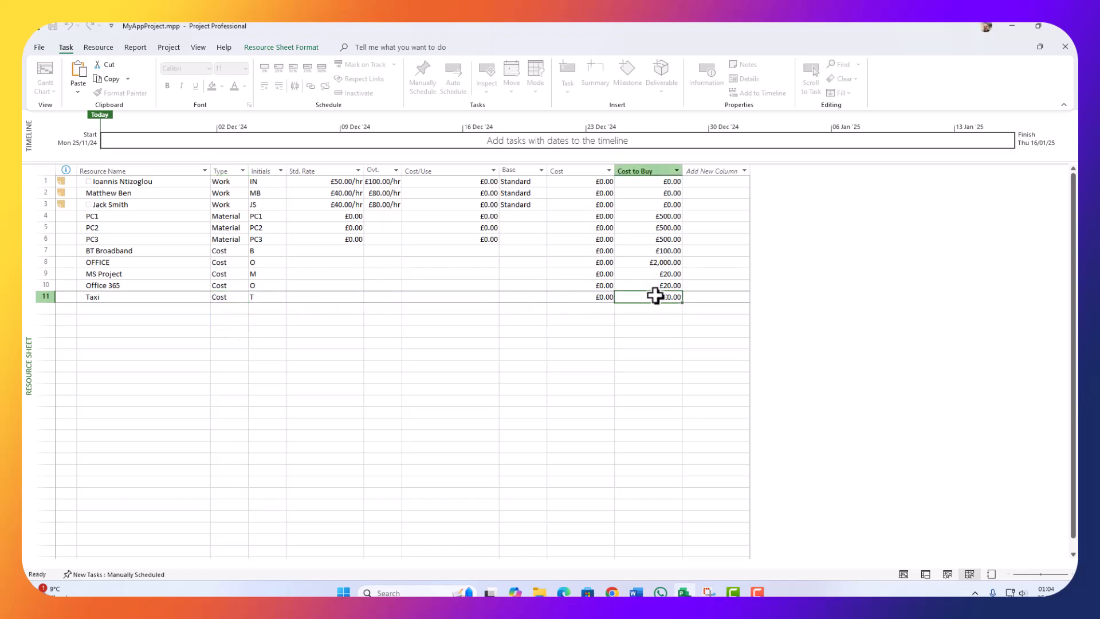
pyautogui.write('200')
pyautogui.click(657, 344)
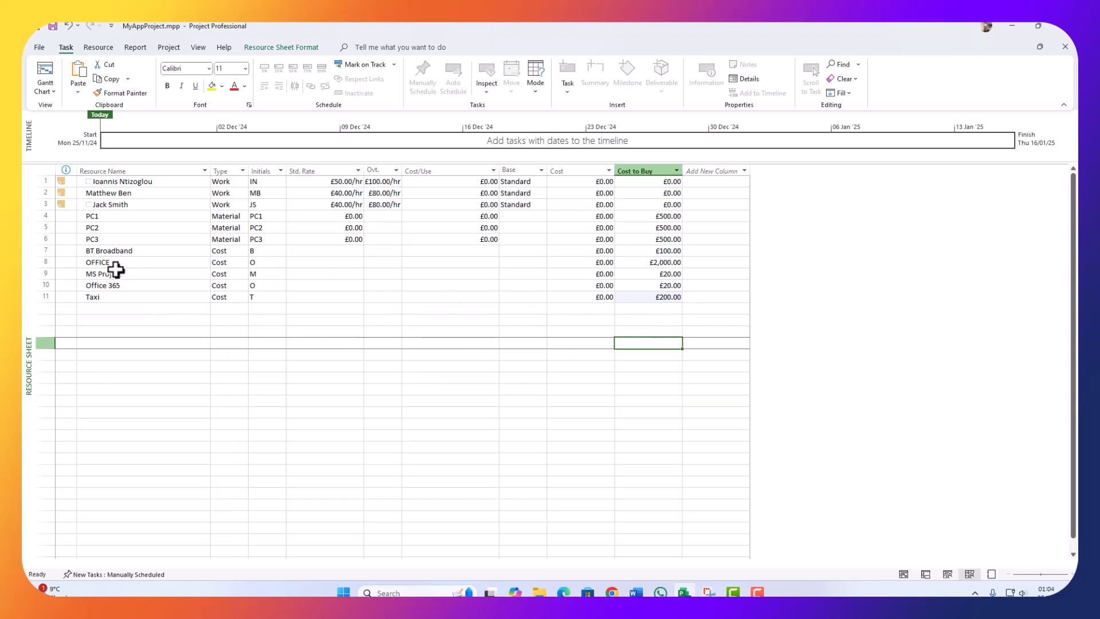
pyautogui.click(117, 299)
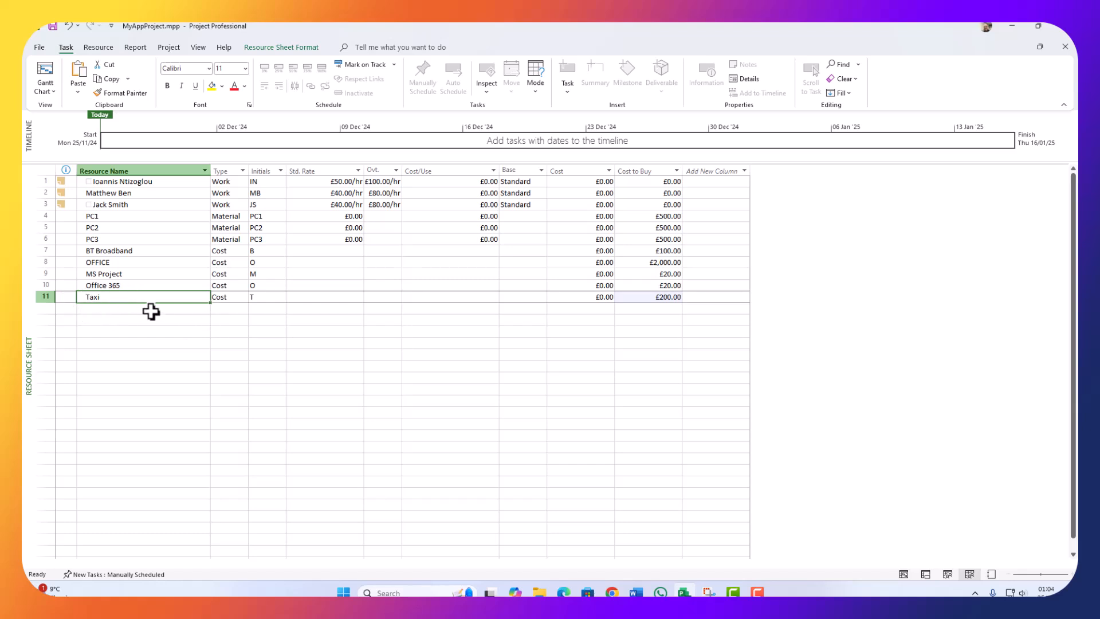
pyautogui.click(93, 308)
pyautogui.click(118, 342)
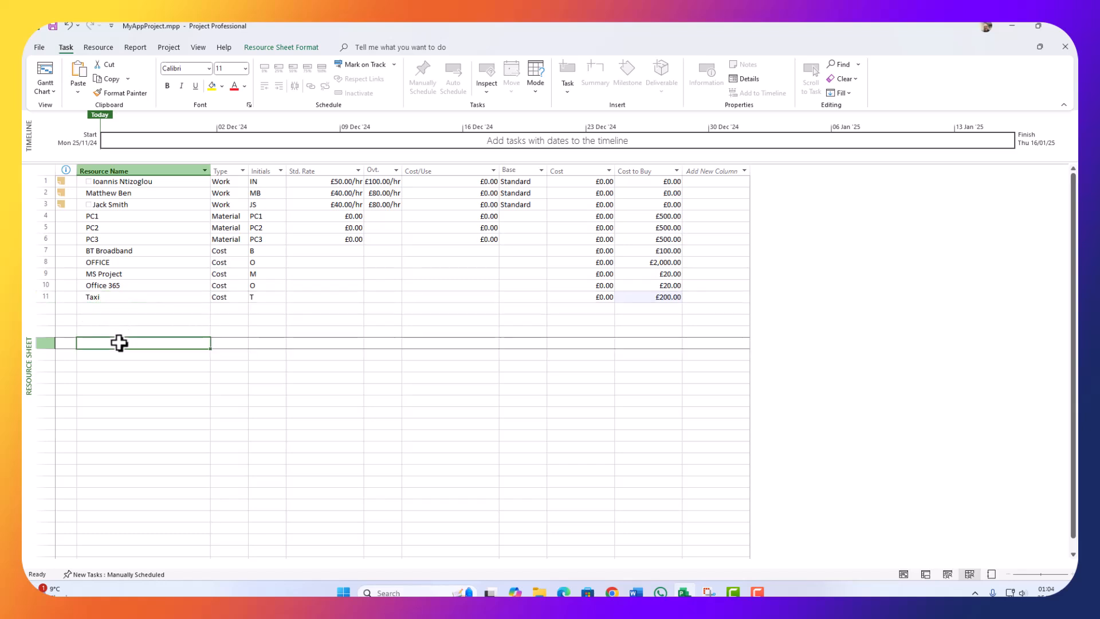
pyautogui.click(52, 28)
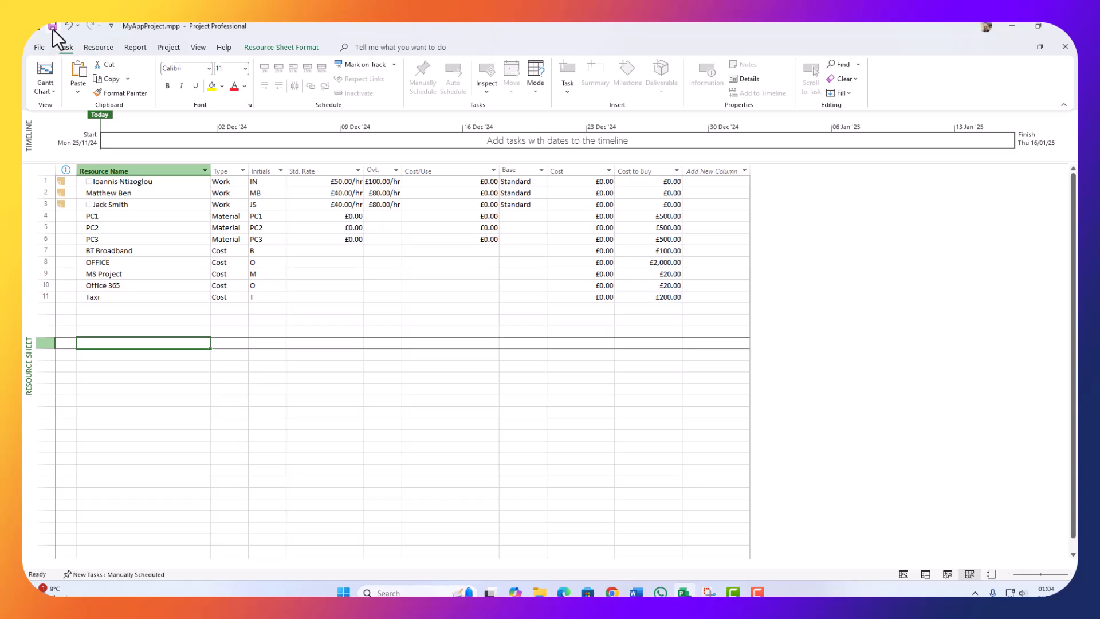
# Step: In the Gantt Chart, assign BT Broadband, a team member, OFFICE and Office 365 to Questionnaire
pyautogui.click(45, 68)
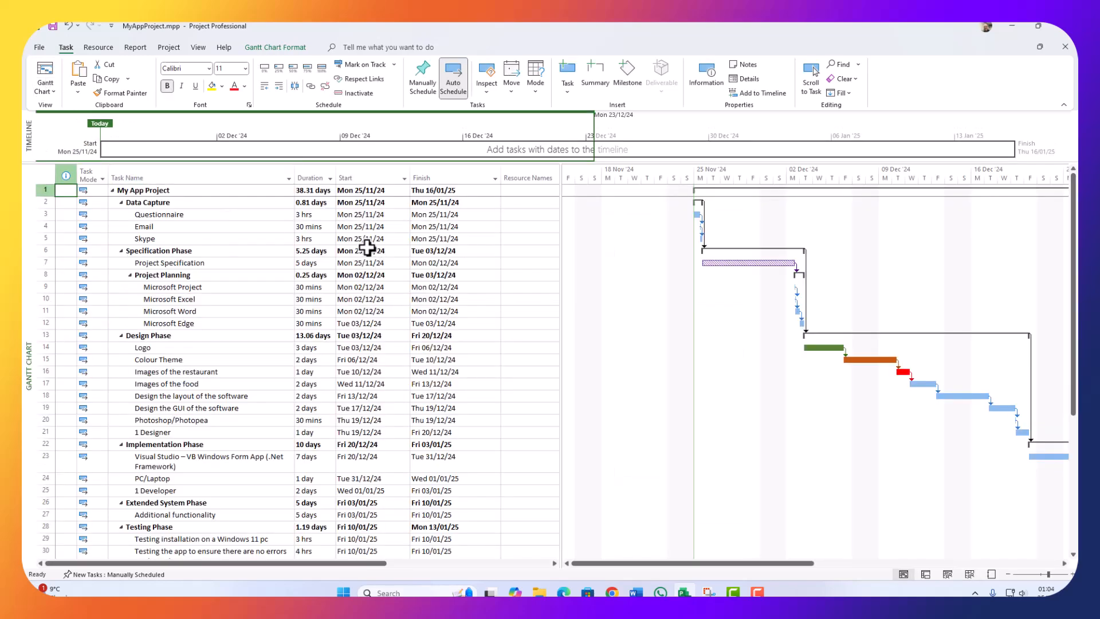
pyautogui.click(174, 214)
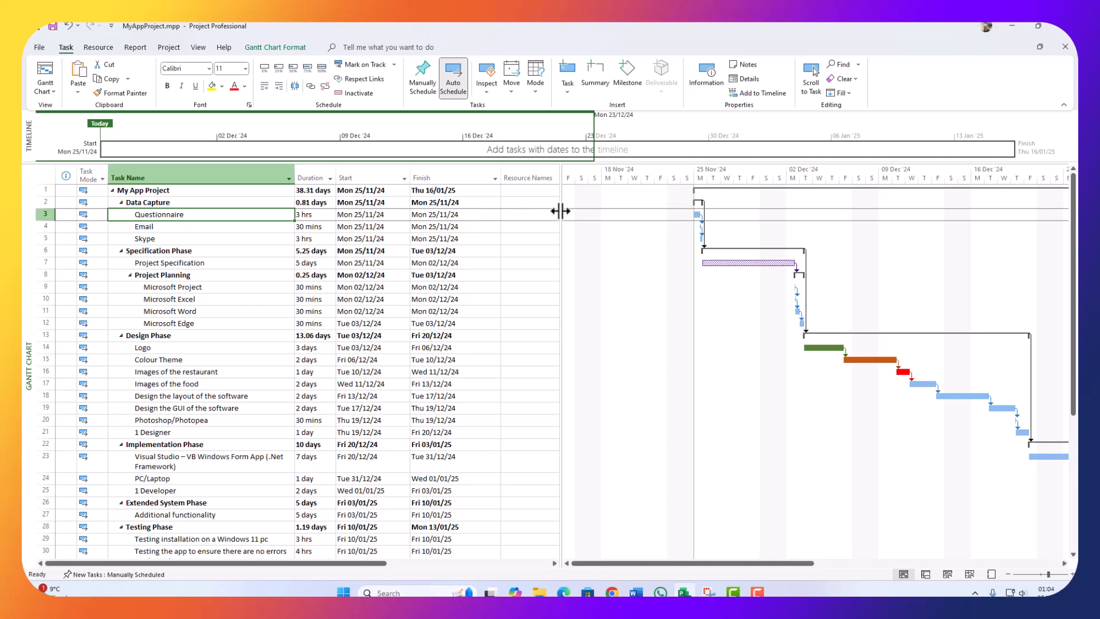
pyautogui.moveTo(561, 211); pyautogui.dragTo(668, 216)
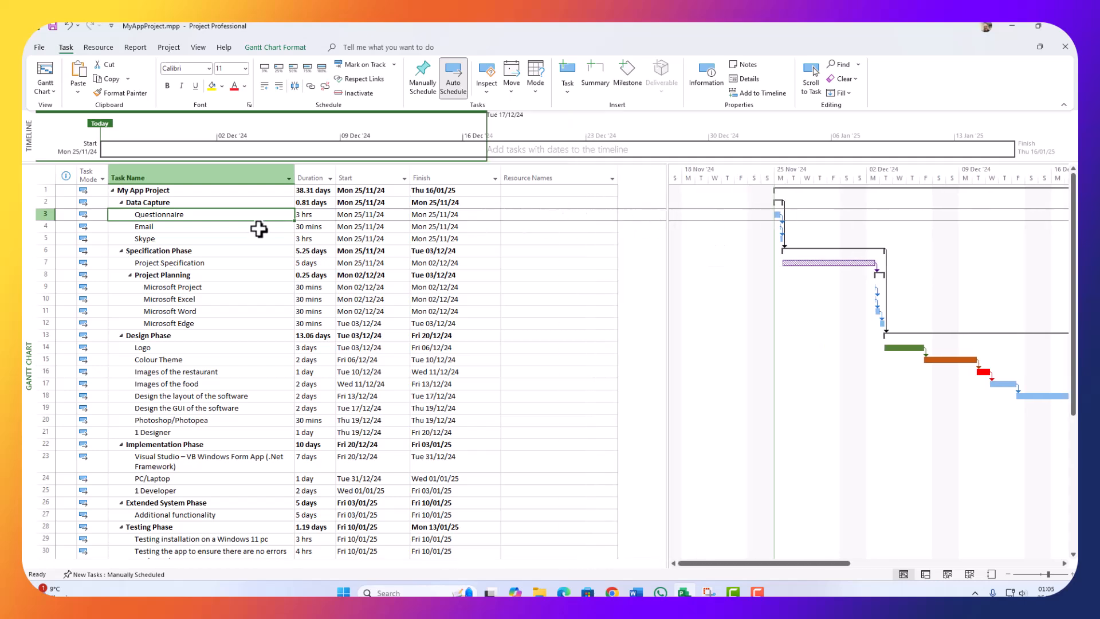
pyautogui.click(531, 215)
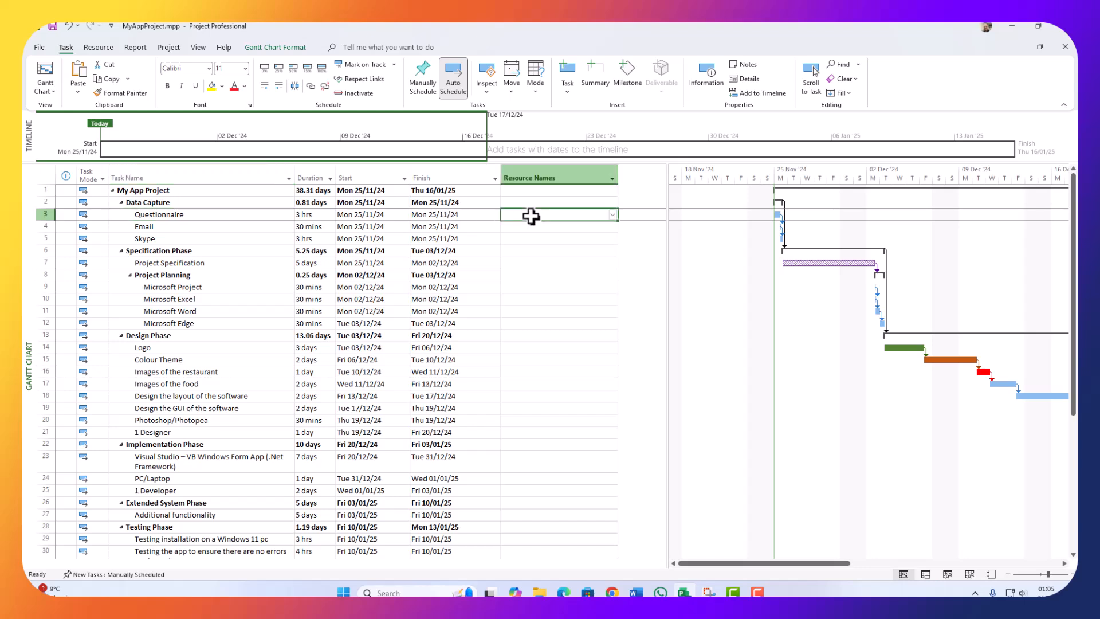
pyautogui.click(608, 216)
pyautogui.click(517, 235)
pyautogui.click(517, 226)
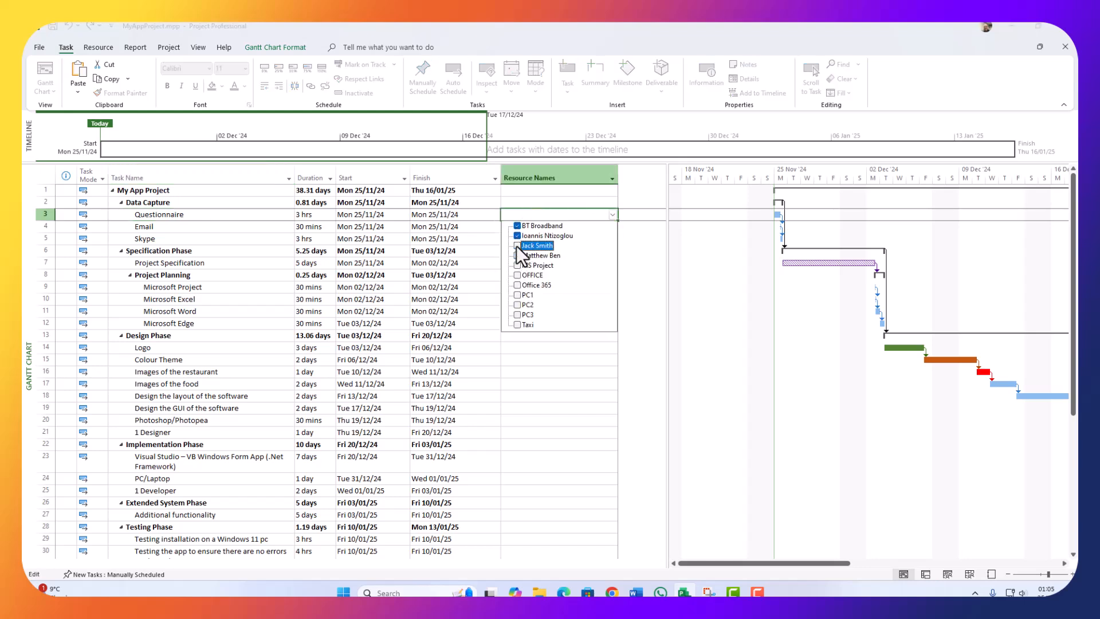
pyautogui.click(517, 276)
pyautogui.click(515, 286)
pyautogui.press('Return')
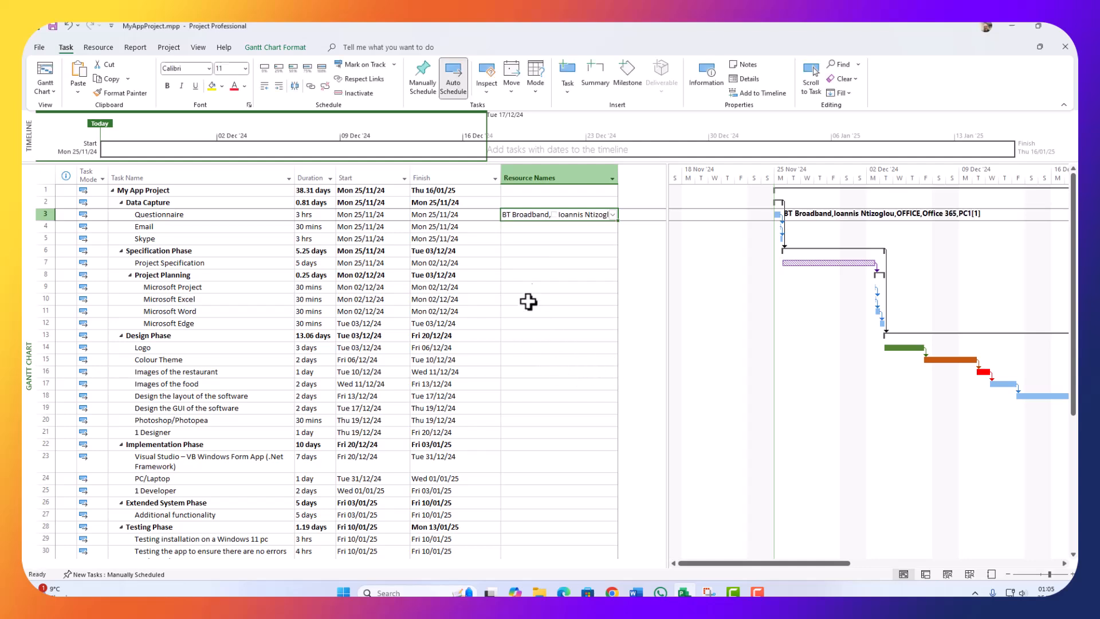
pyautogui.click(523, 225)
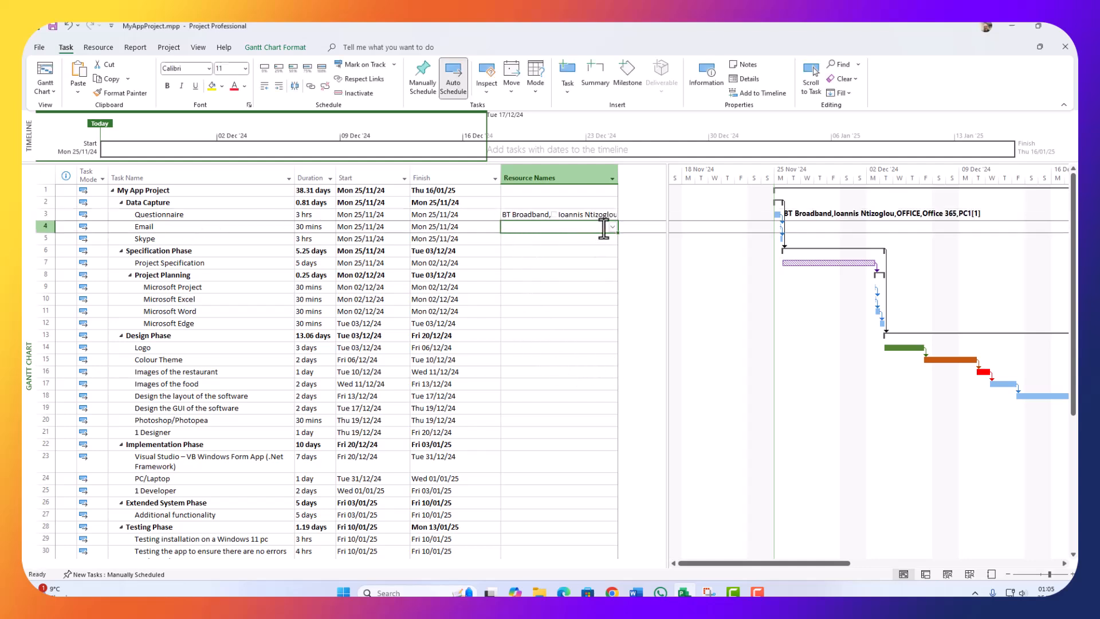
# Step: Copy Questionnaire's resources down to the Email and Skype tasks
pyautogui.click(566, 214)
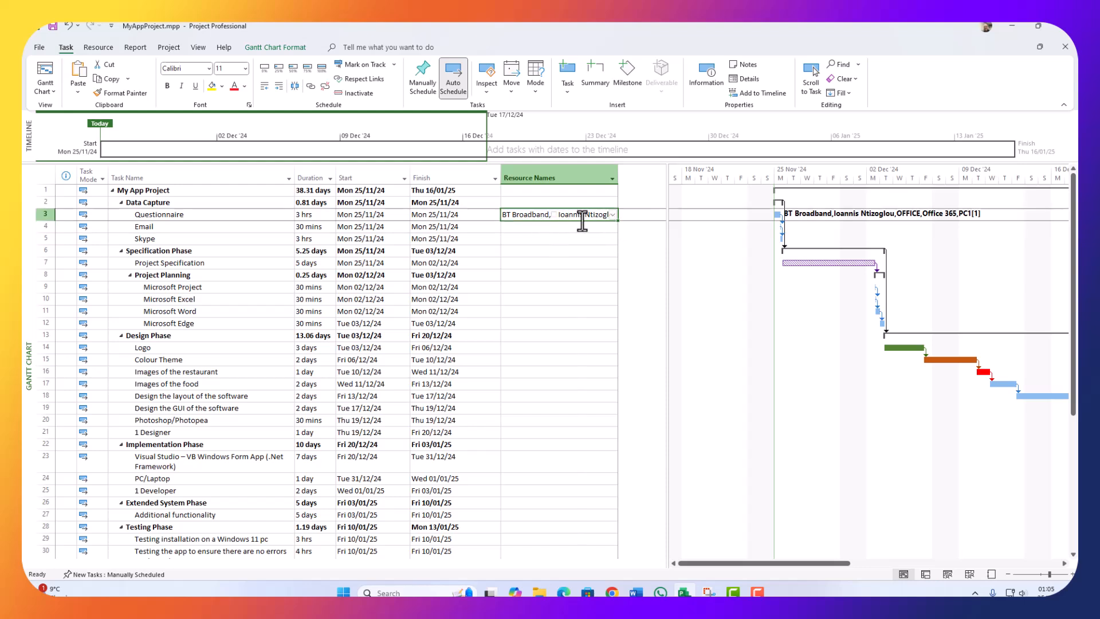
pyautogui.moveTo(618, 221); pyautogui.dragTo(565, 236)
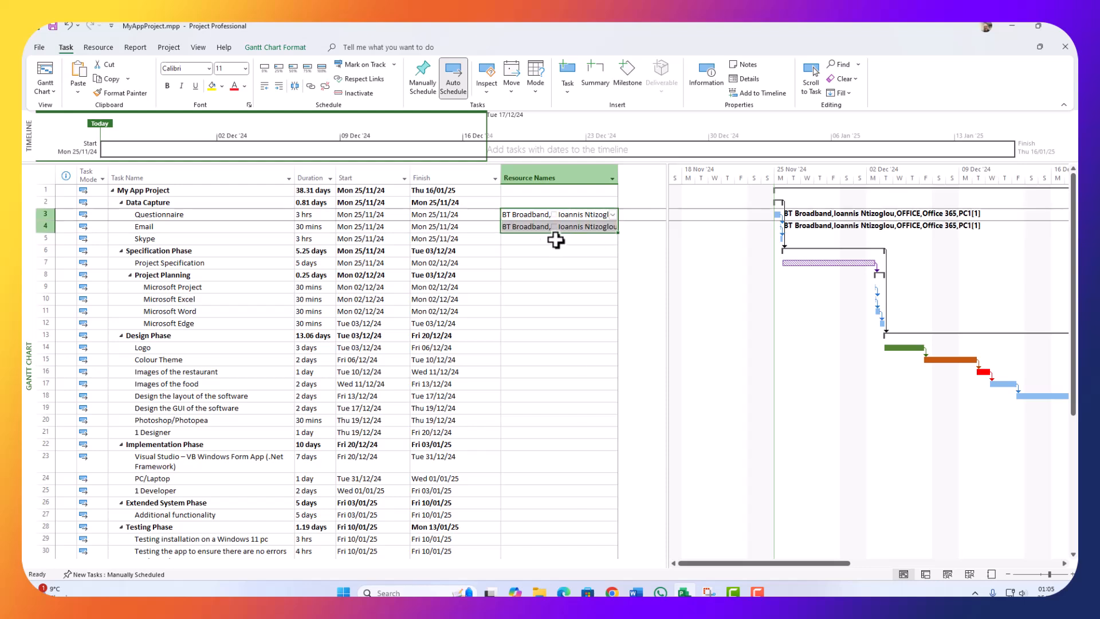
pyautogui.click(601, 228)
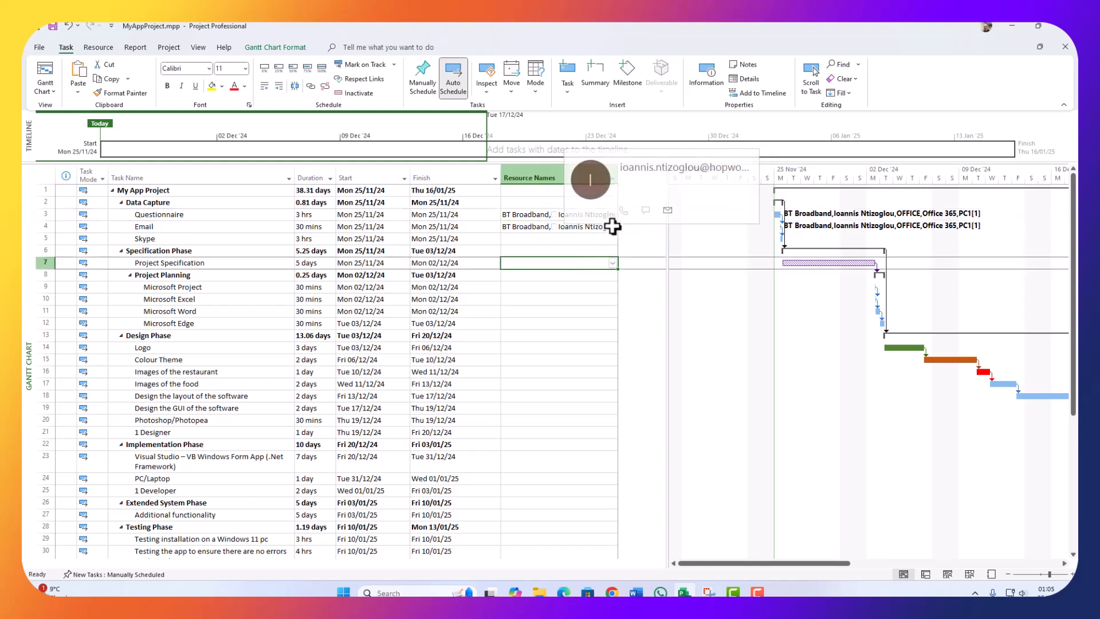
pyautogui.click(612, 227)
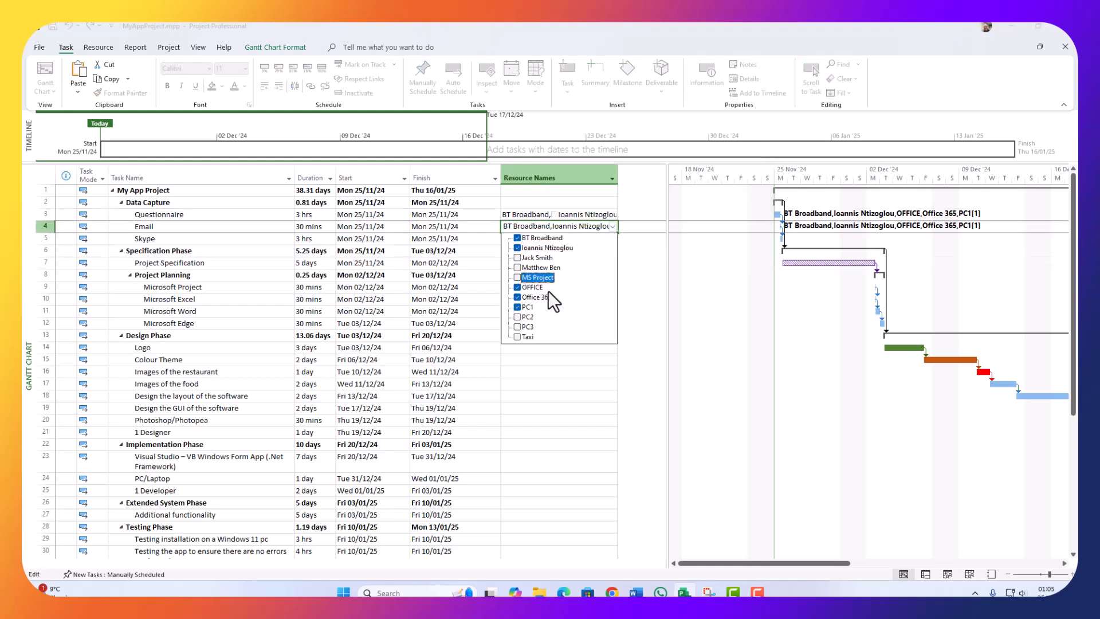
pyautogui.click(552, 401)
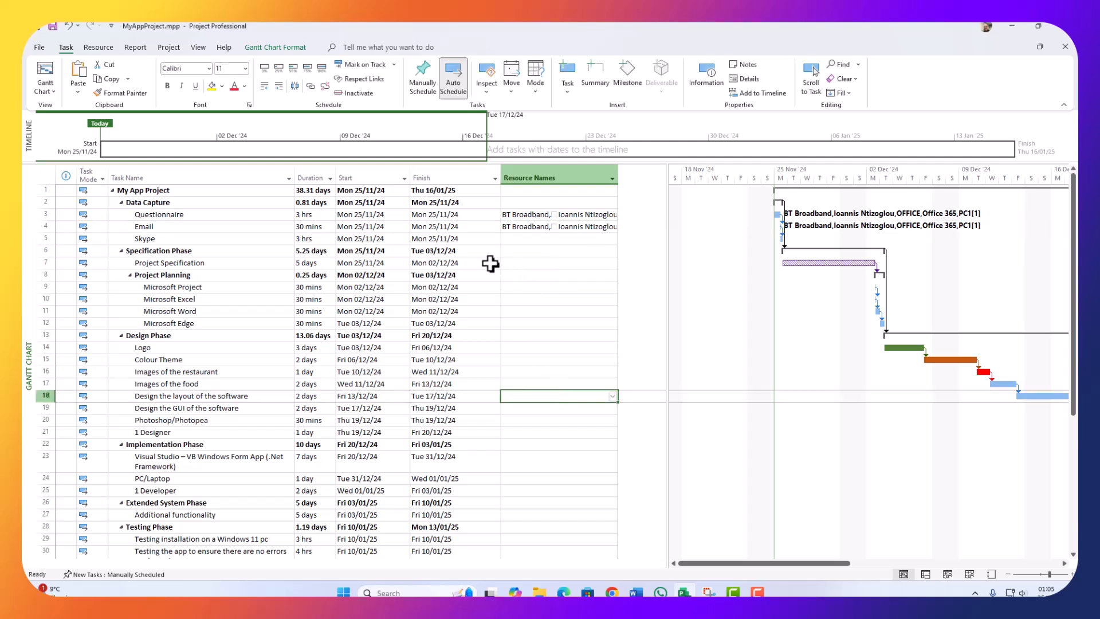
pyautogui.click(549, 229)
pyautogui.click(533, 239)
pyautogui.click(556, 226)
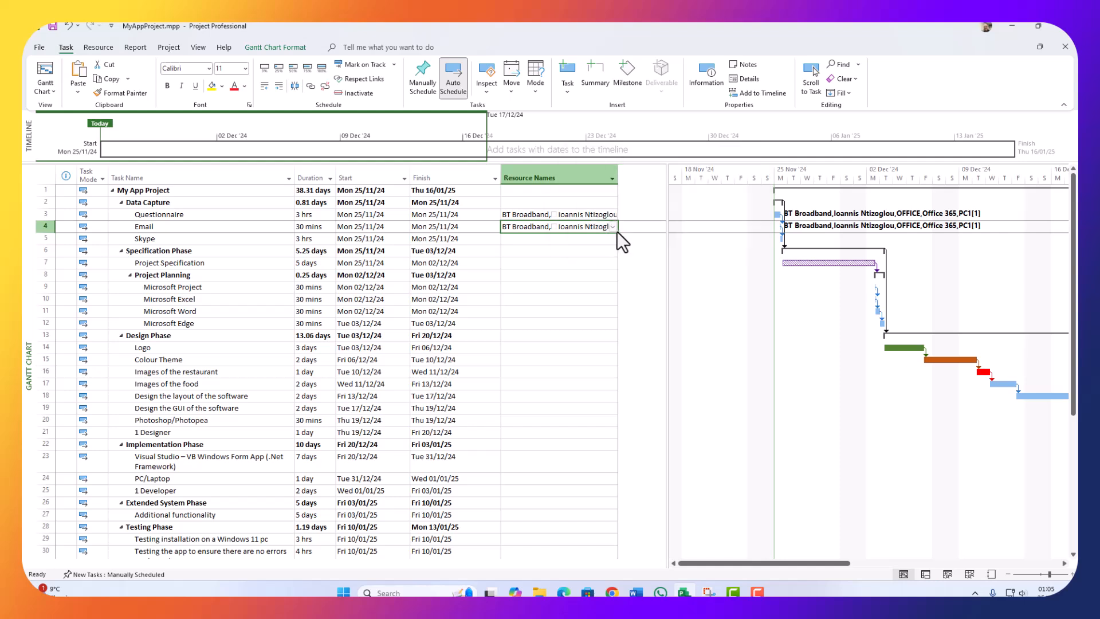
pyautogui.moveTo(616, 231); pyautogui.dragTo(616, 244)
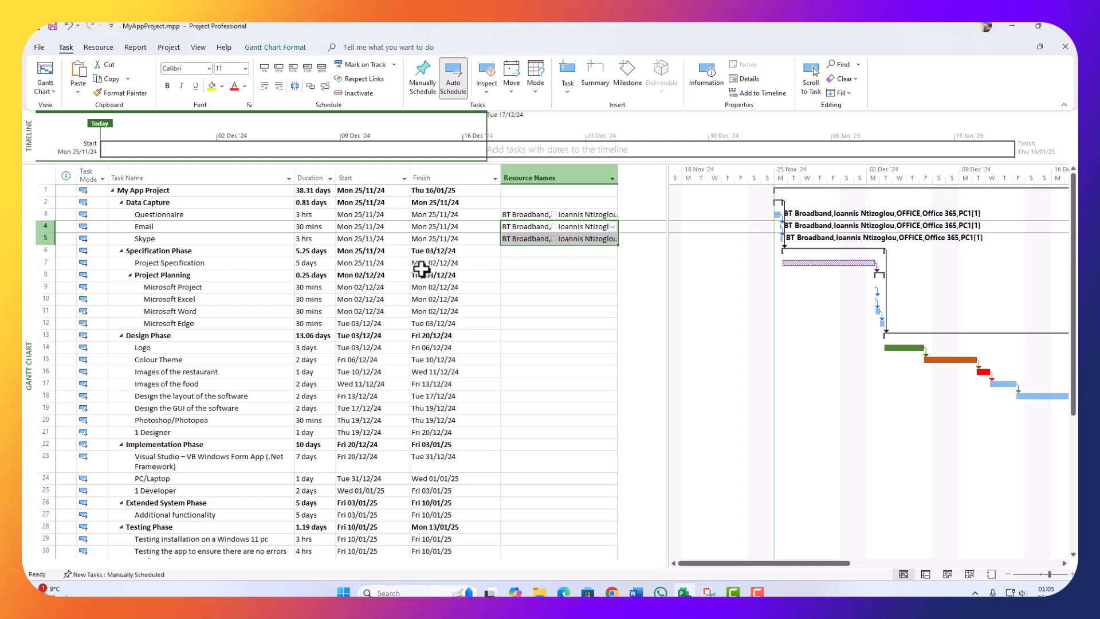
pyautogui.click(549, 250)
pyautogui.click(558, 275)
# Step: Paste the same resources into the Project Specification and Microsoft Project tasks
pyautogui.click(545, 239)
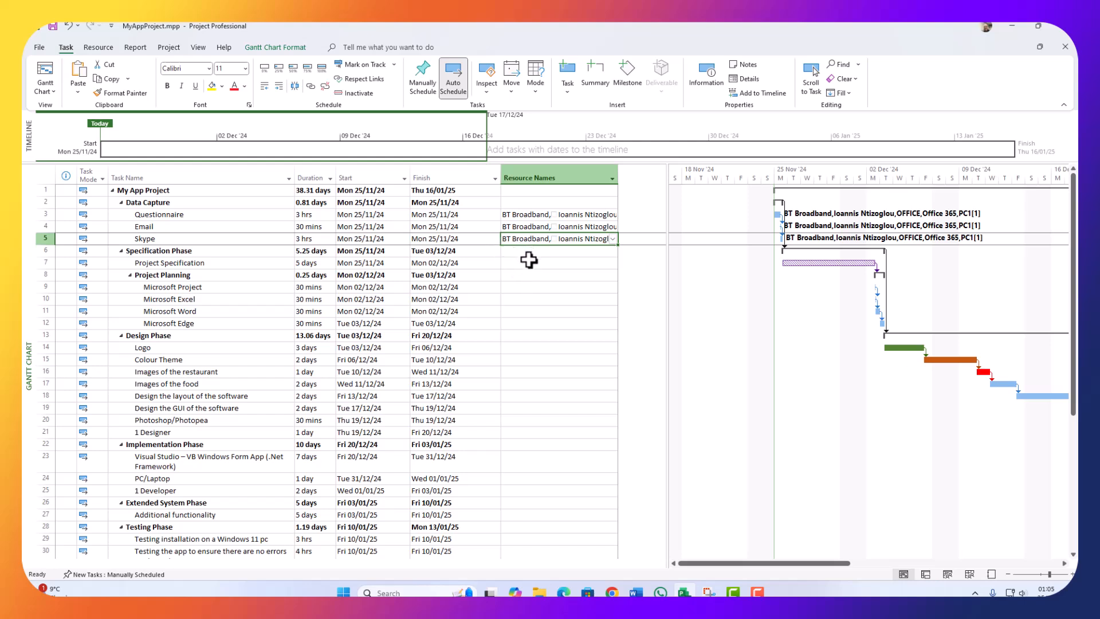
pyautogui.click(529, 260)
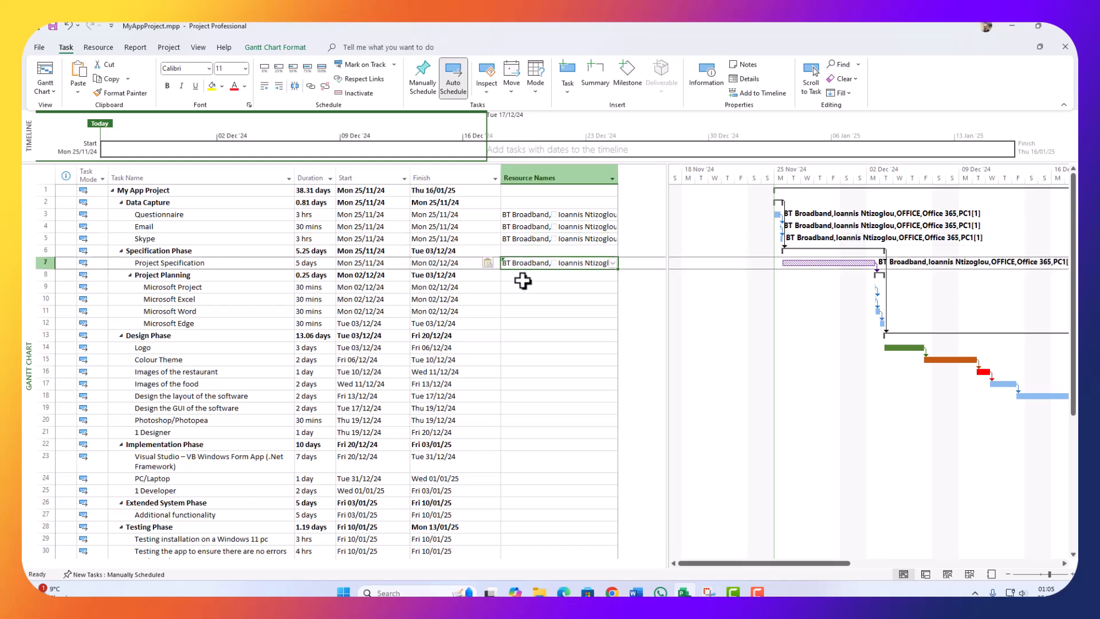
pyautogui.click(534, 250)
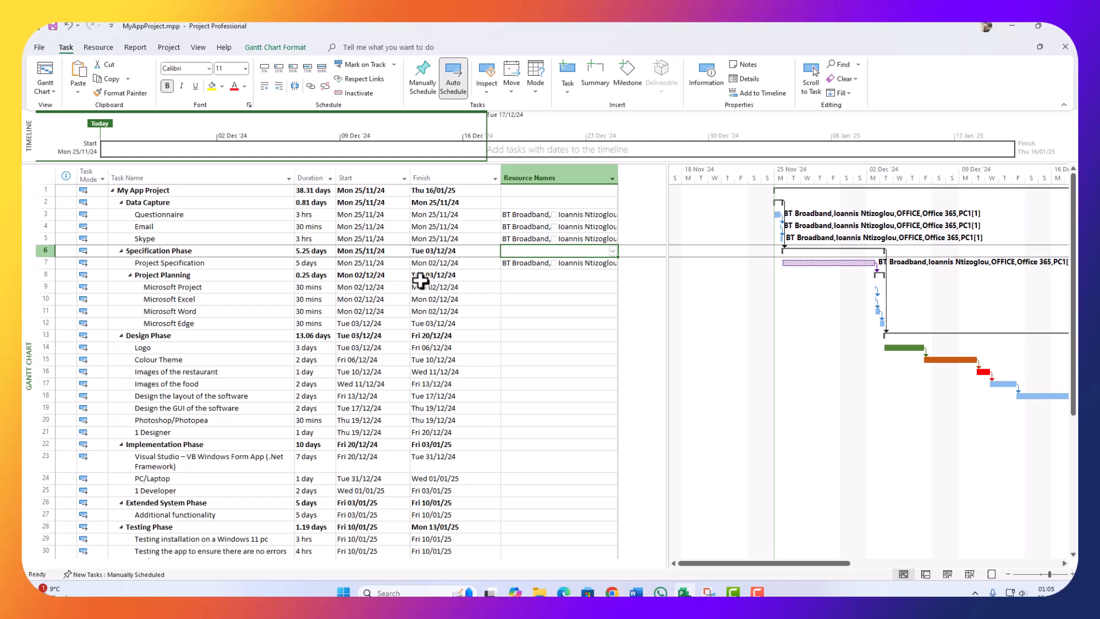
pyautogui.click(234, 289)
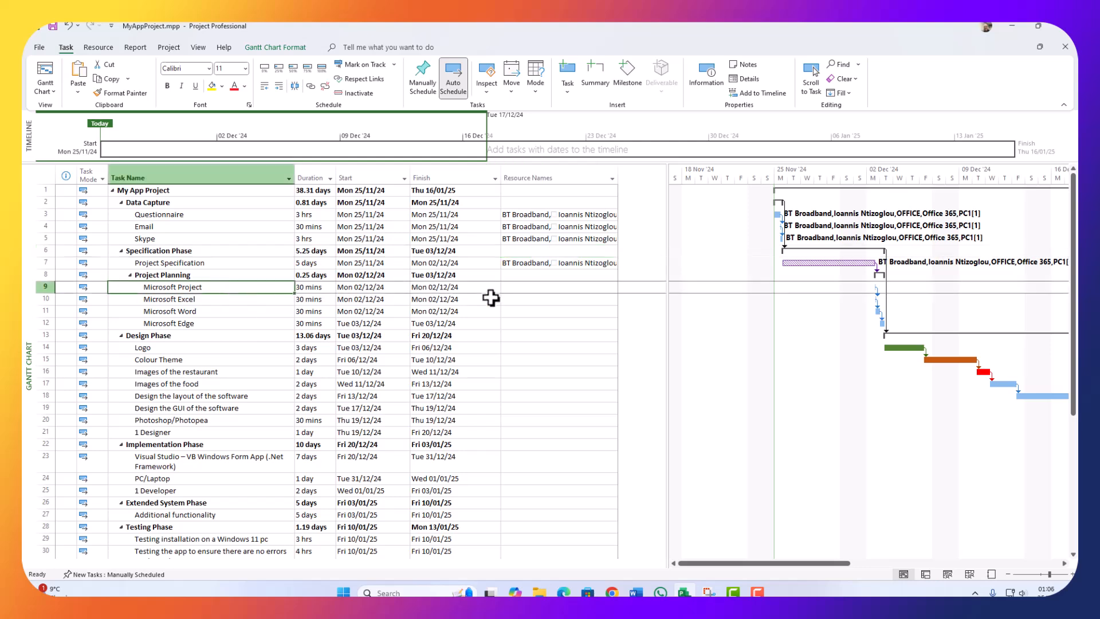
pyautogui.click(558, 289)
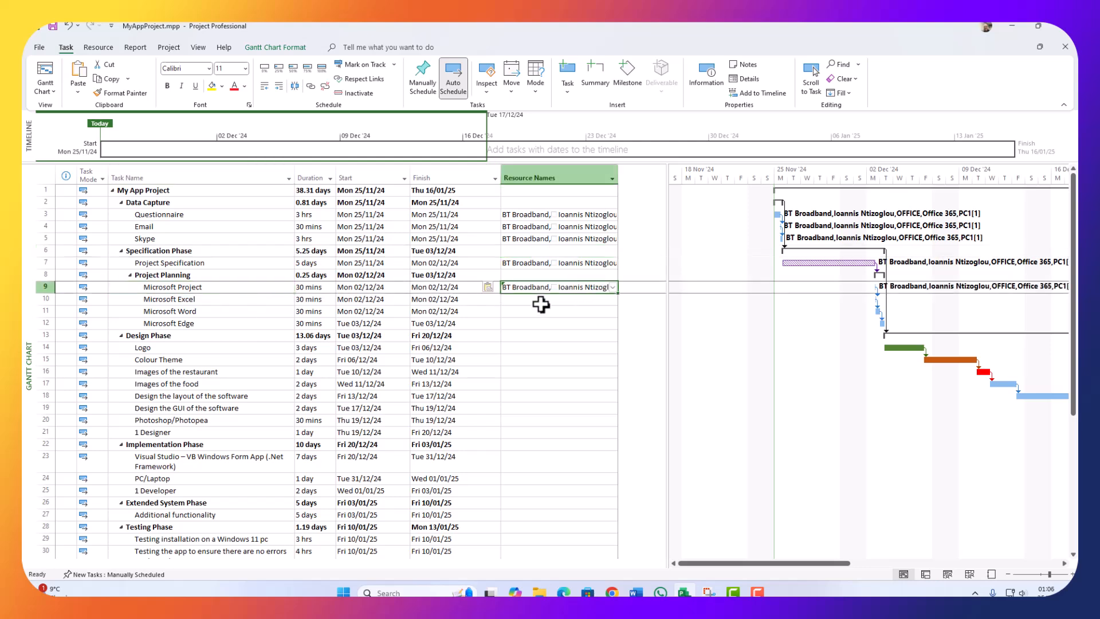
# Step: Paste the resources into Microsoft Excel and Microsoft Word, and set Microsoft Edge's resources
pyautogui.click(539, 299)
pyautogui.click(534, 312)
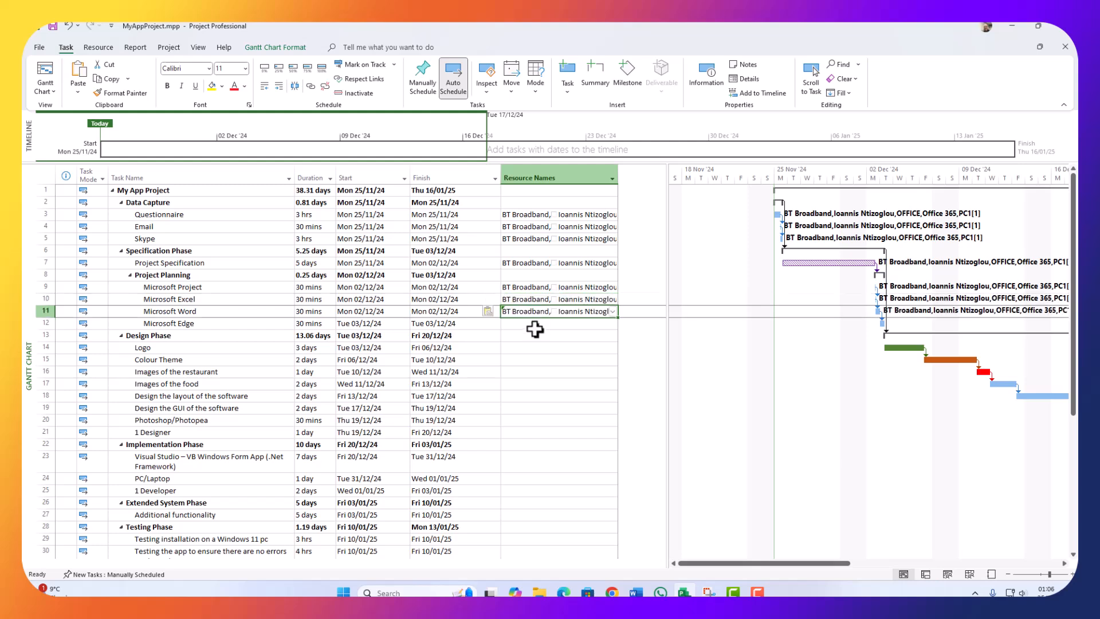
pyautogui.click(535, 324)
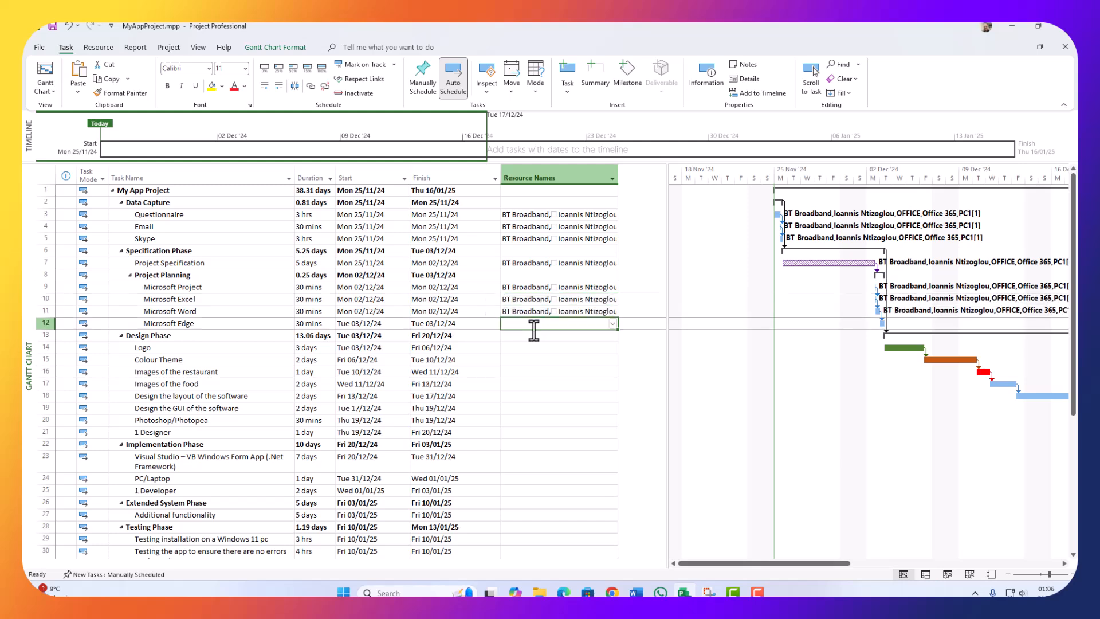
pyautogui.click(613, 323)
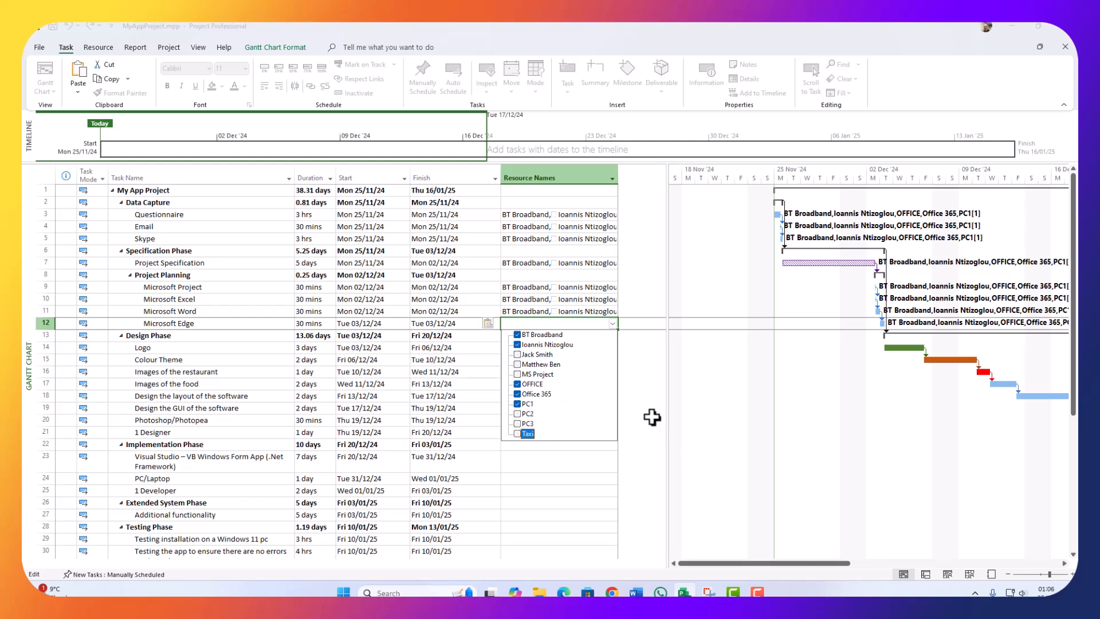
pyautogui.click(354, 382)
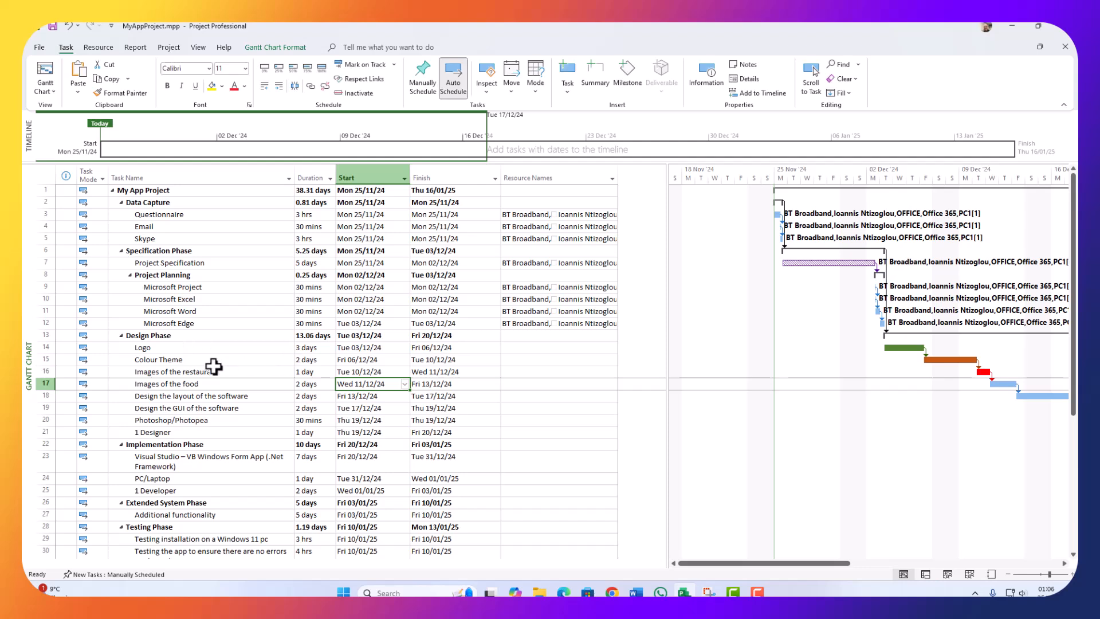
# Step: Give Logo Microsoft Edge's resources, replacing a team member with the designer
pyautogui.click(260, 360)
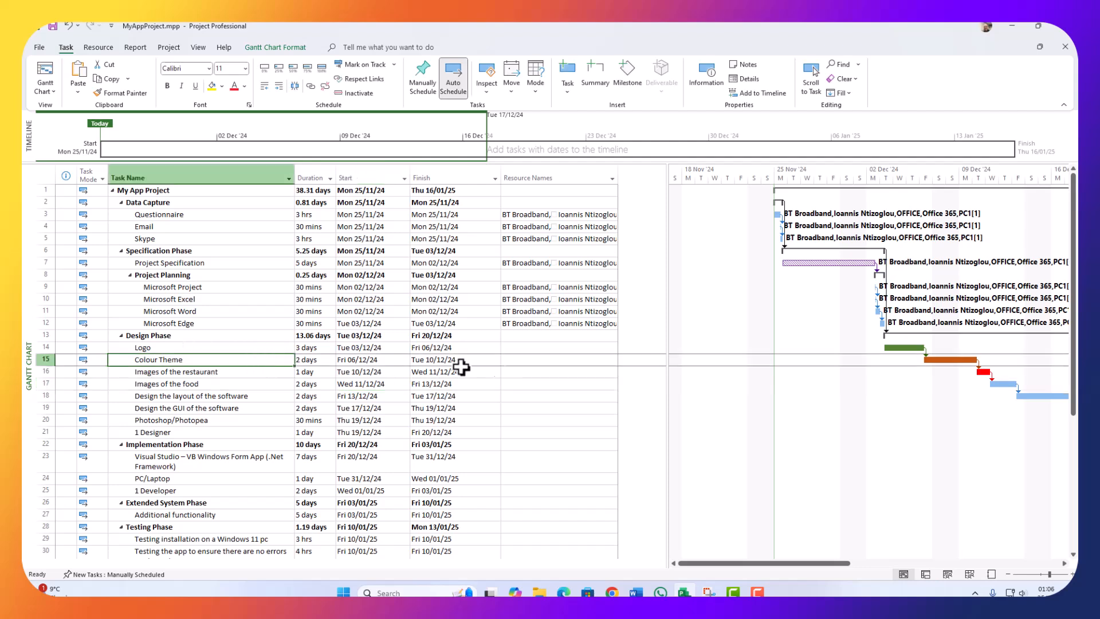
pyautogui.click(536, 347)
pyautogui.click(547, 322)
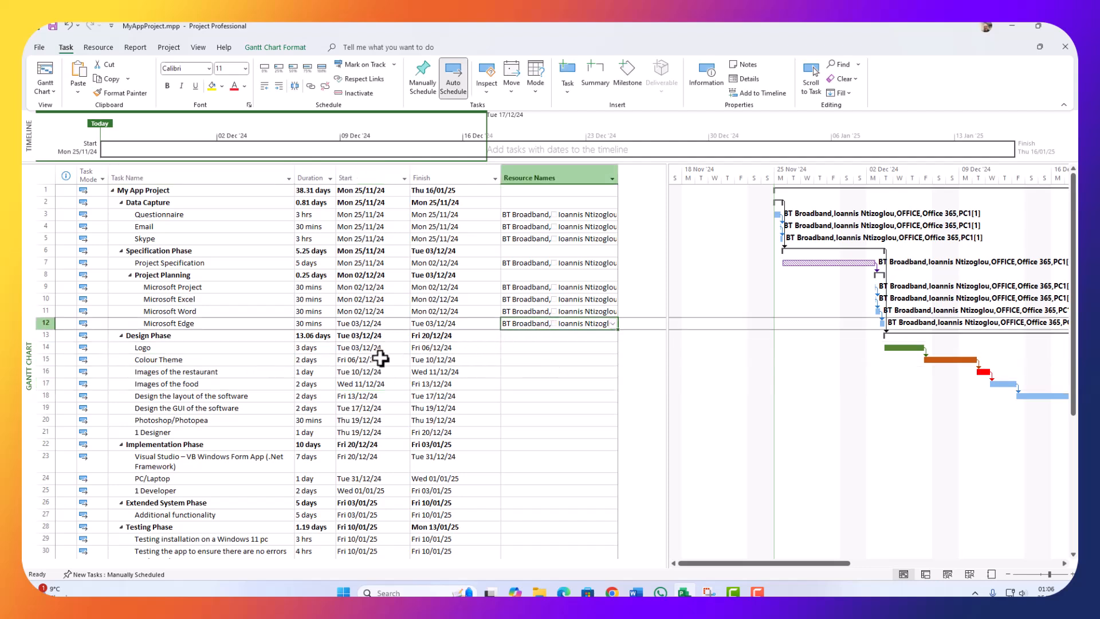
pyautogui.click(525, 347)
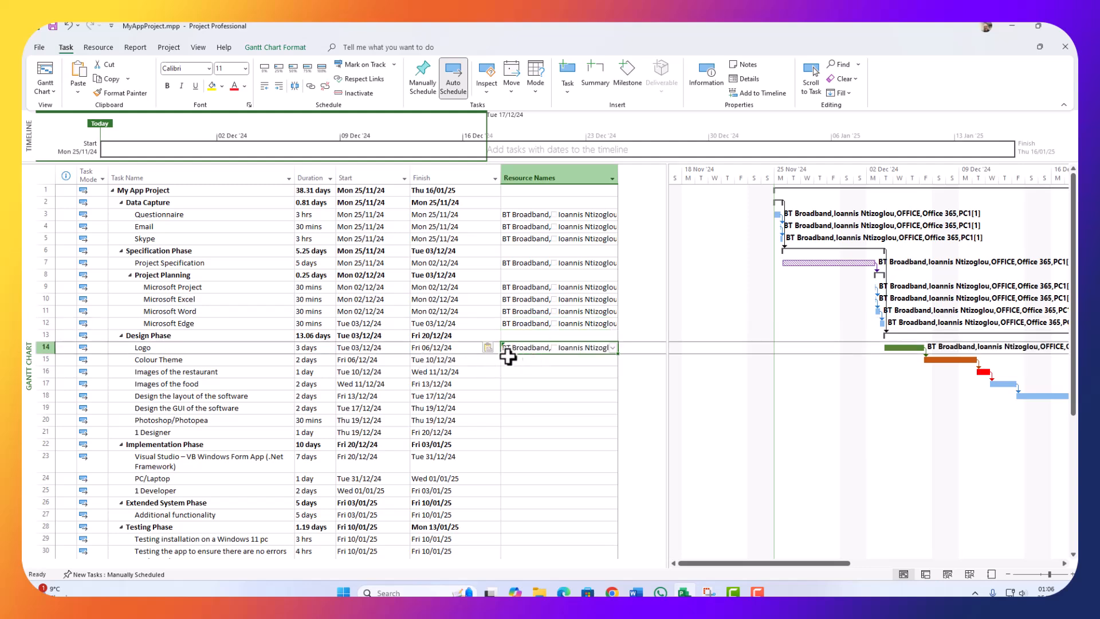
pyautogui.click(612, 347)
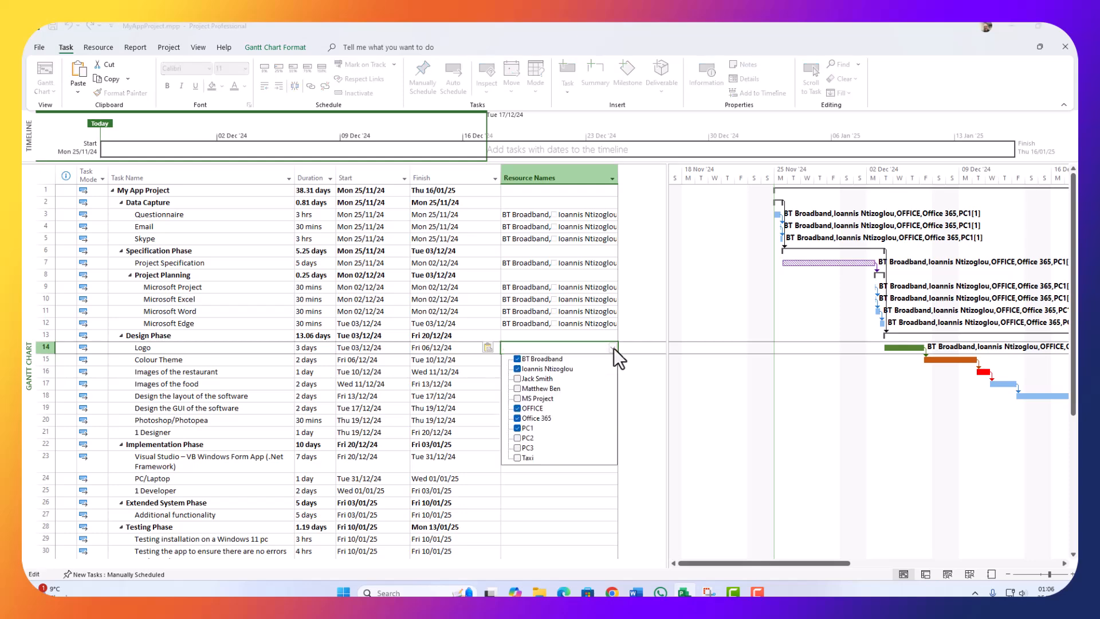
pyautogui.click(518, 379)
pyautogui.click(517, 389)
pyautogui.click(501, 474)
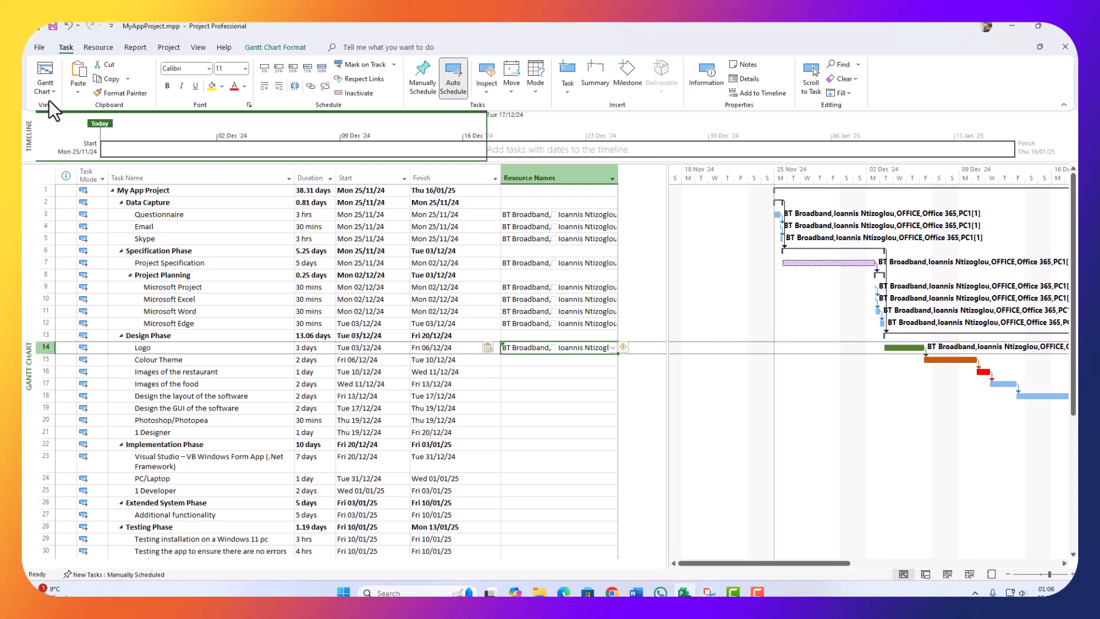
pyautogui.click(50, 98)
# Step: In the Resource Sheet, read the designer's note requiring PC2, then go back to the Gantt Chart
pyautogui.click(68, 173)
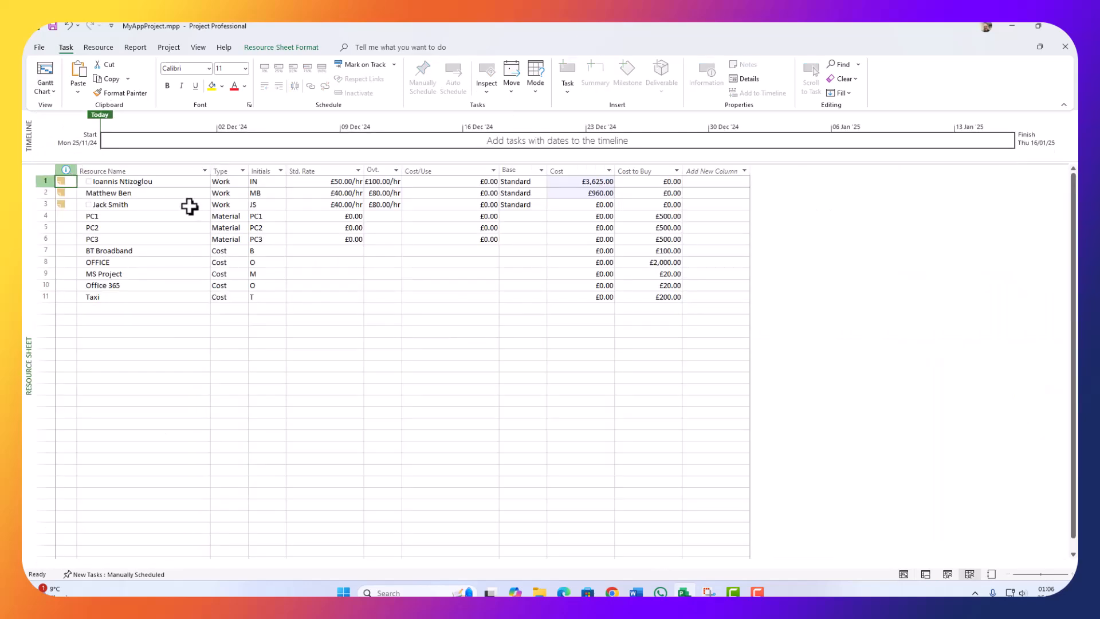
pyautogui.doubleClick(62, 193)
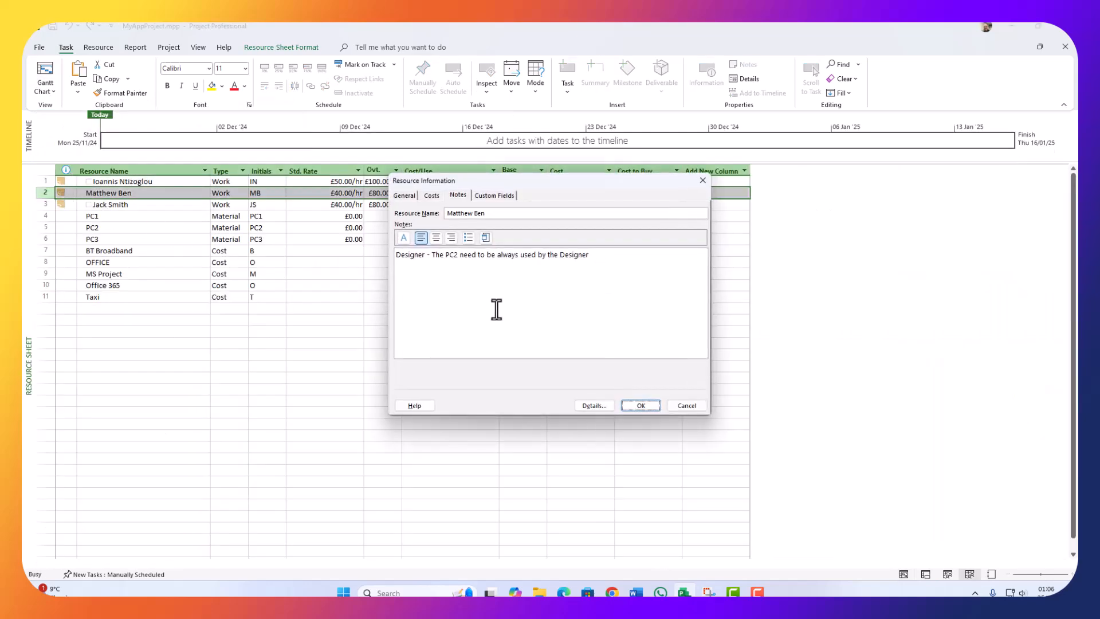
pyautogui.moveTo(425, 257); pyautogui.dragTo(378, 256)
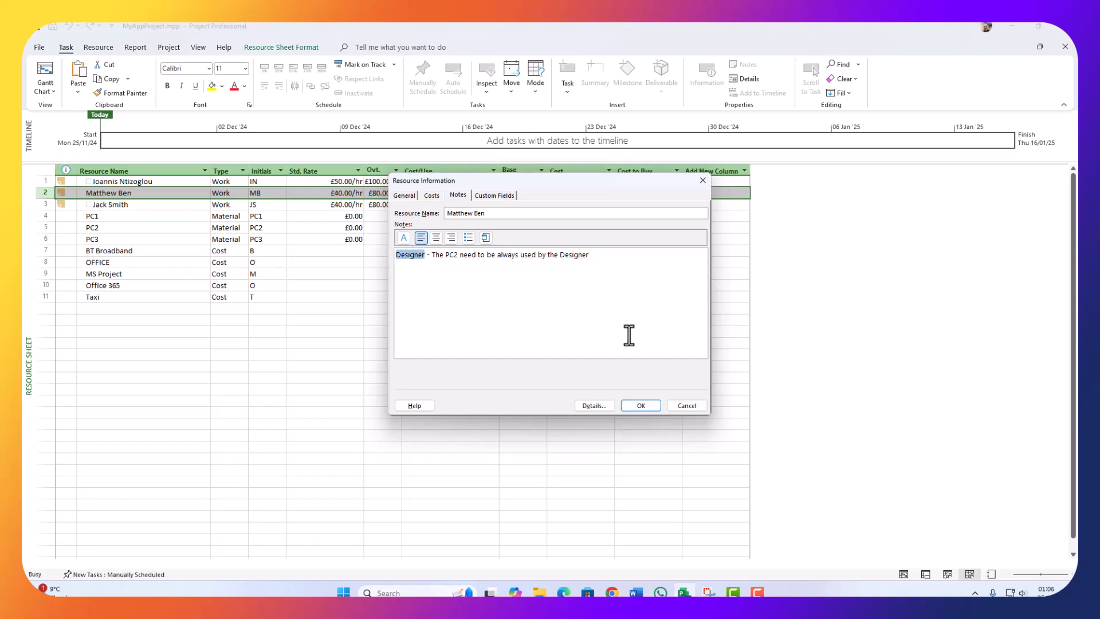
pyautogui.click(682, 405)
pyautogui.click(46, 72)
# Step: Add the designer to Logo and fill its resources down from Colour Theme through 1 Designer
pyautogui.click(562, 348)
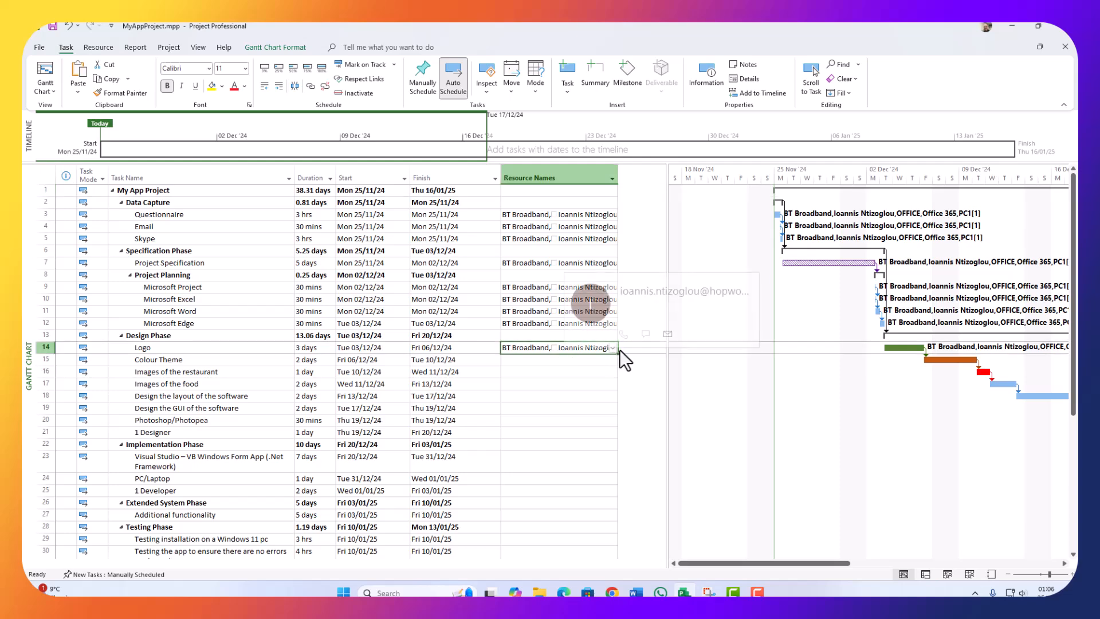
pyautogui.click(612, 347)
pyautogui.click(541, 389)
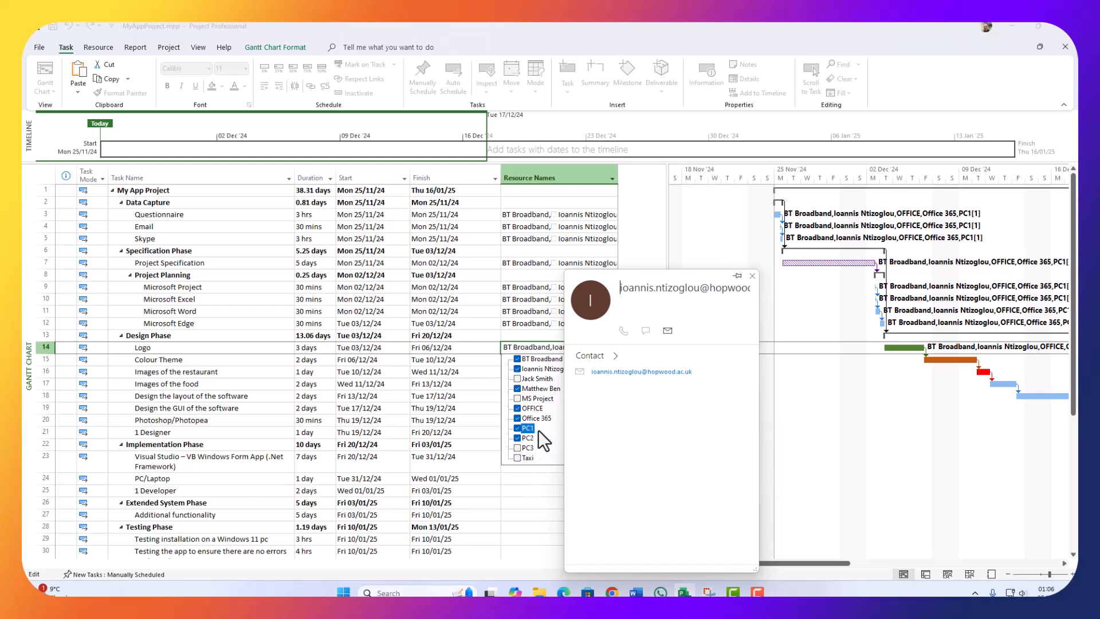
pyautogui.click(540, 490)
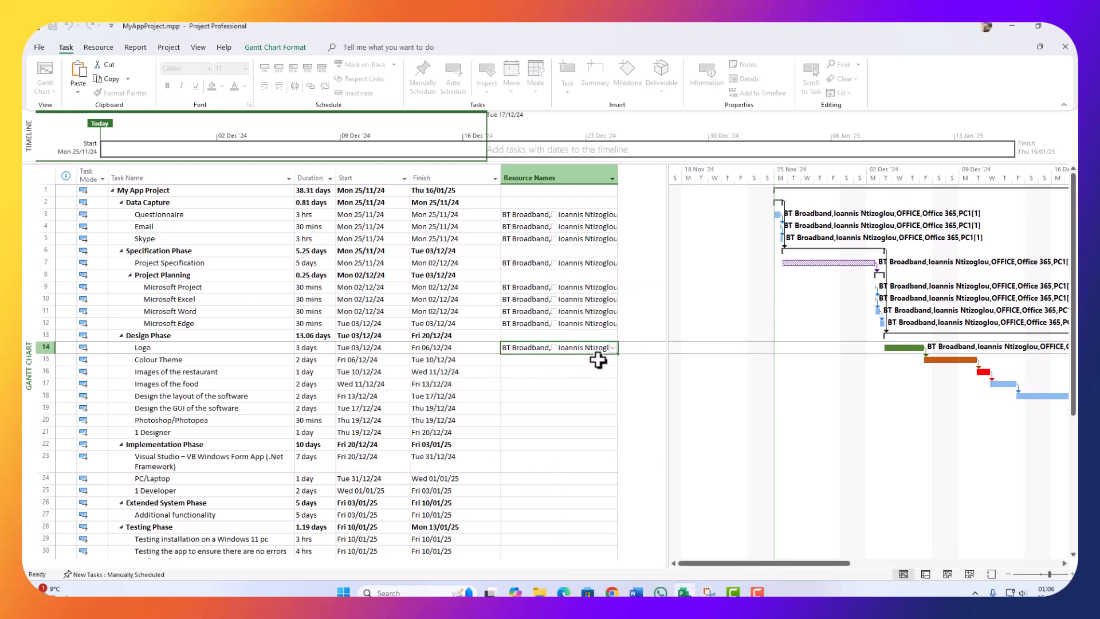
pyautogui.moveTo(620, 357); pyautogui.dragTo(624, 438)
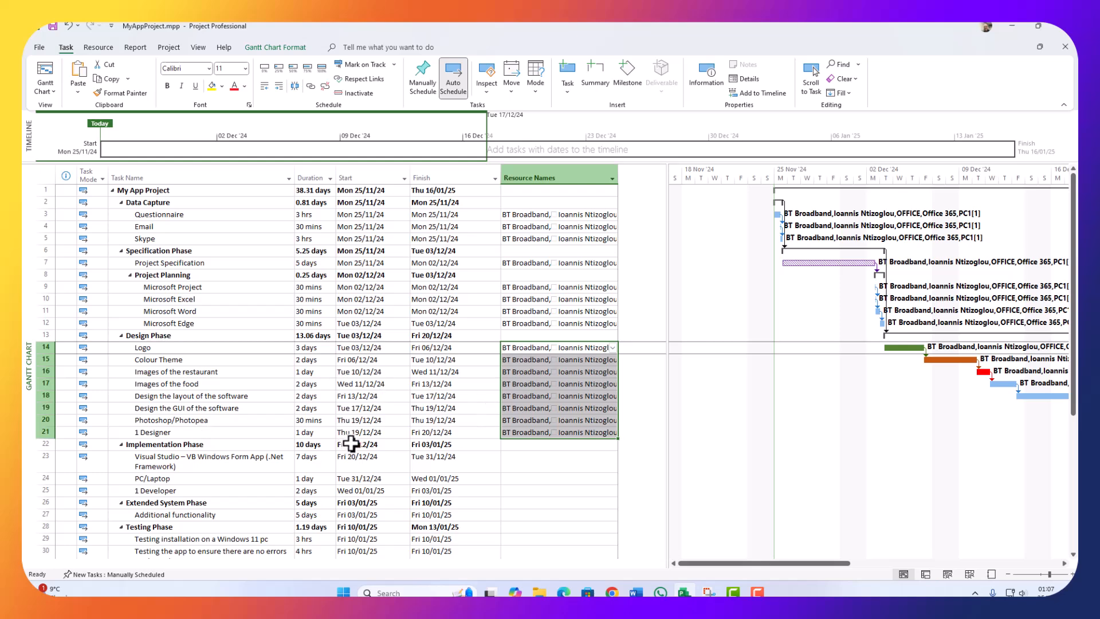
pyautogui.scroll(-1, 279, 448)
pyautogui.scroll(-3, 279, 449)
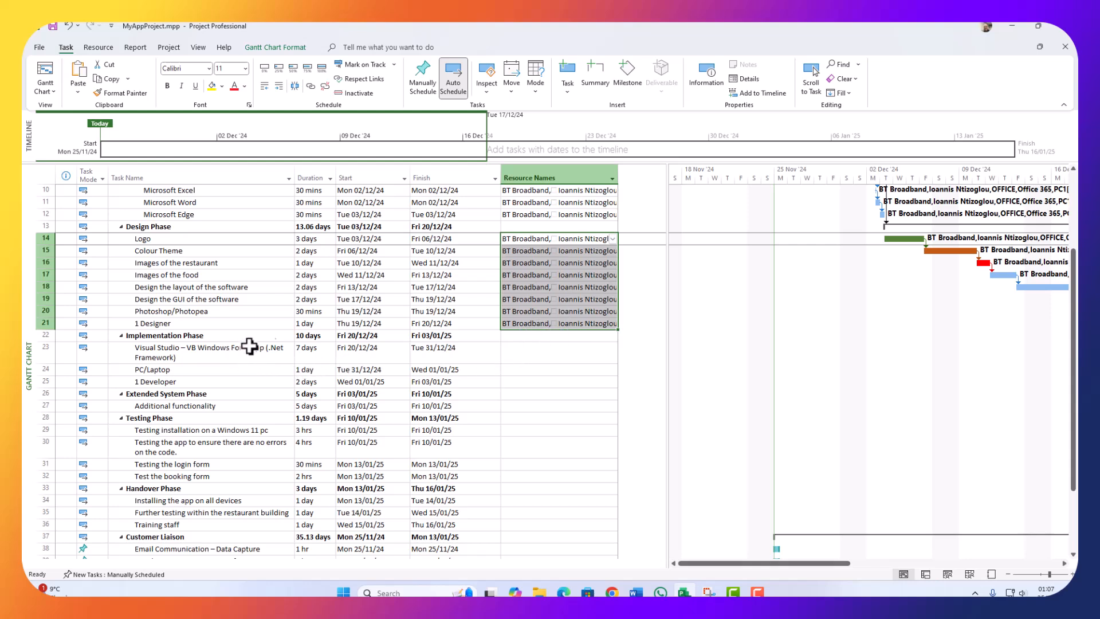
pyautogui.click(539, 214)
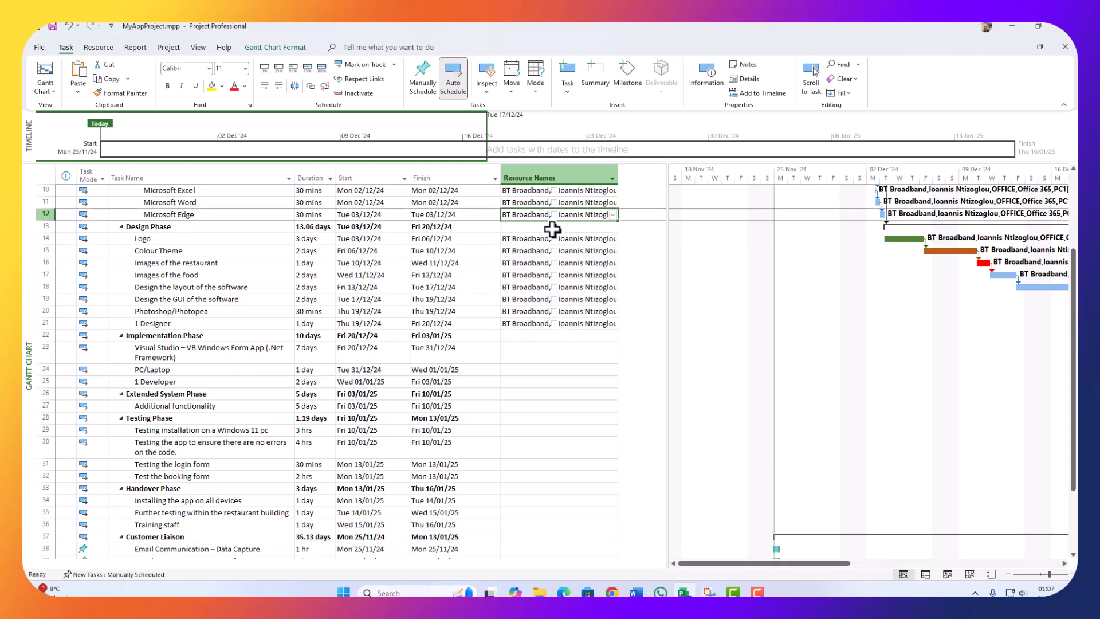
# Step: Paste Microsoft Edge's resources into Visual Studio, adjust them, and fill down to PC/Laptop and 1 Developer
pyautogui.click(525, 353)
pyautogui.hotkey('ctrl', 'v')
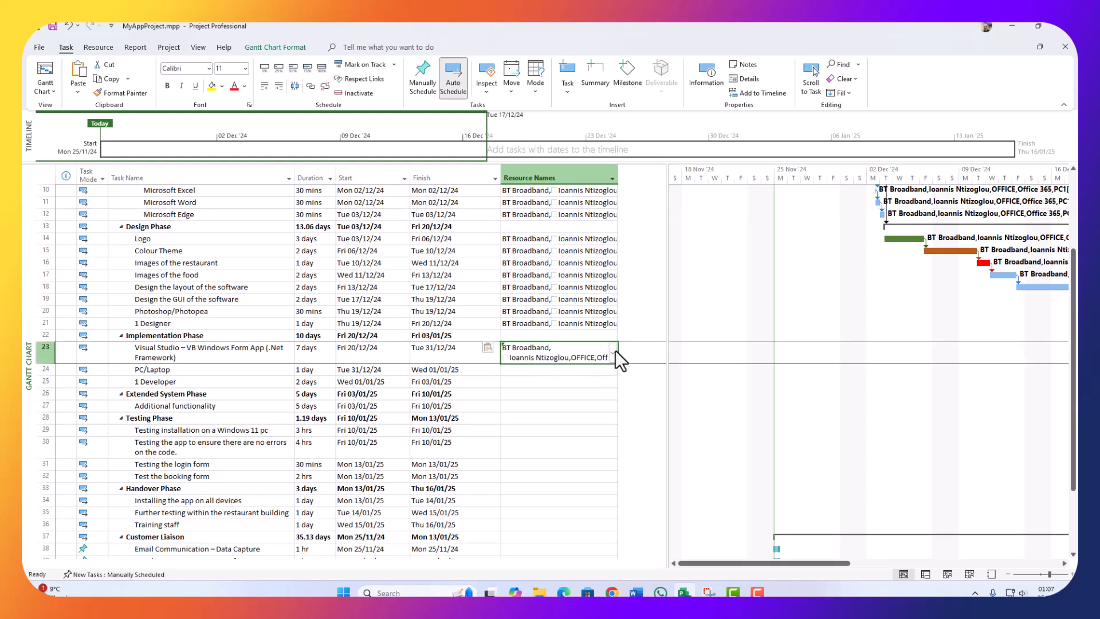
pyautogui.click(613, 351)
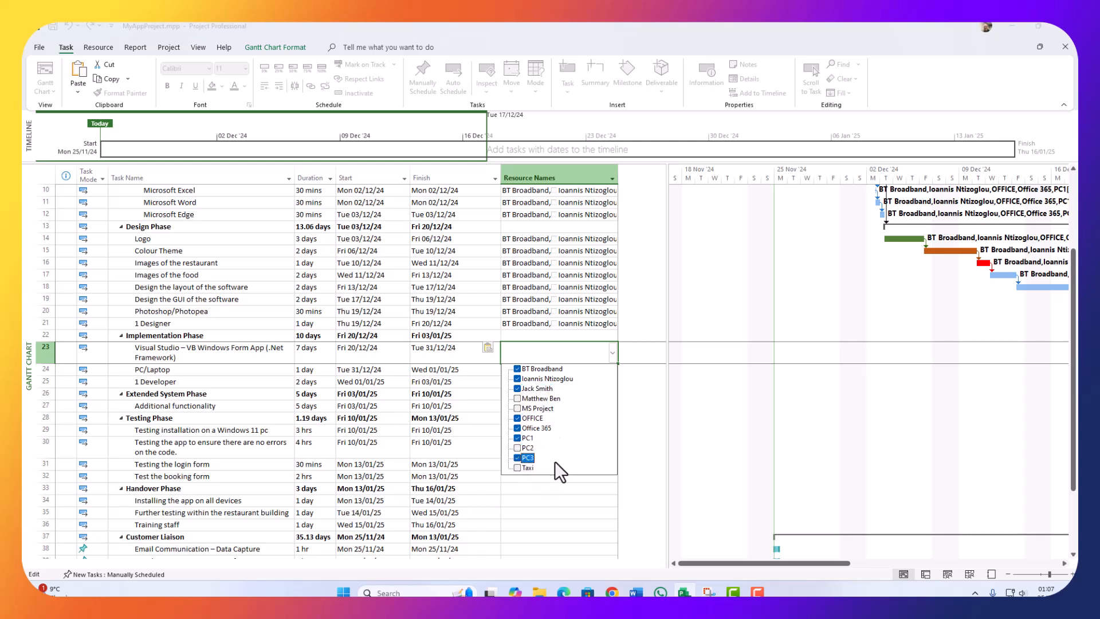
pyautogui.click(636, 395)
pyautogui.moveTo(619, 365); pyautogui.dragTo(612, 387)
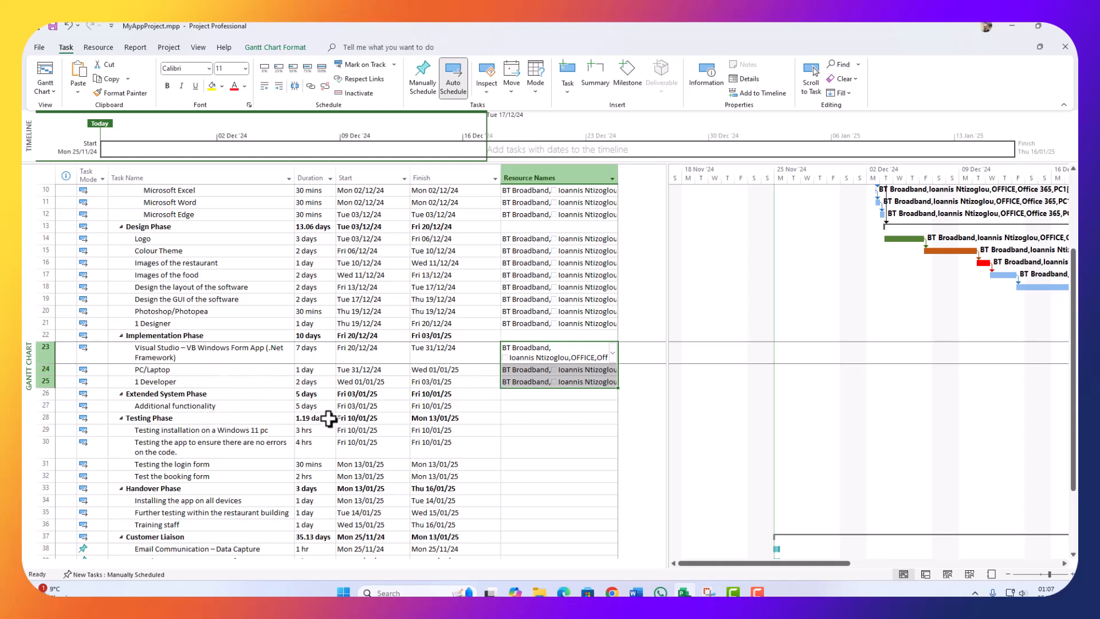
# Step: Copy 1 Developer's resources into Additional functionality and adjust its resource checklist
pyautogui.click(557, 384)
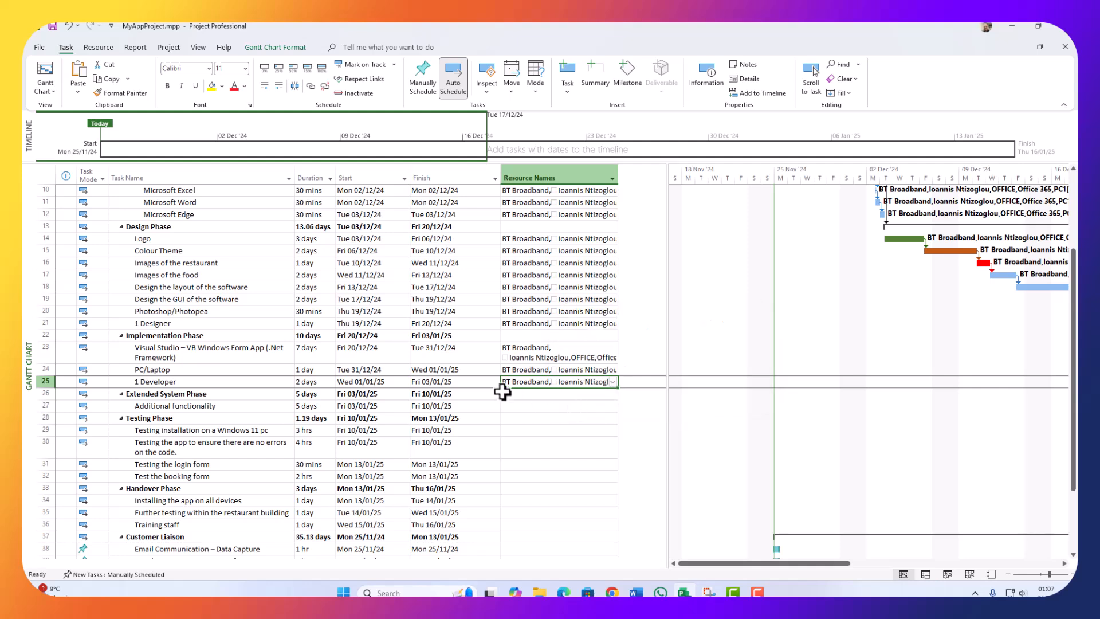
pyautogui.click(530, 406)
pyautogui.hotkey('ctrl', 'v')
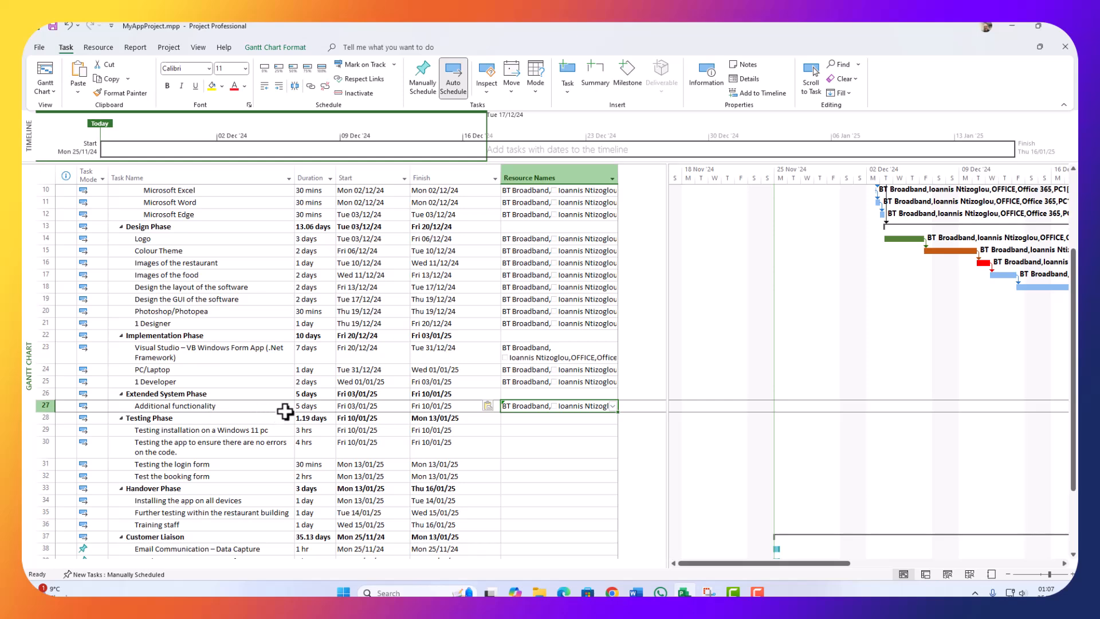
pyautogui.click(612, 406)
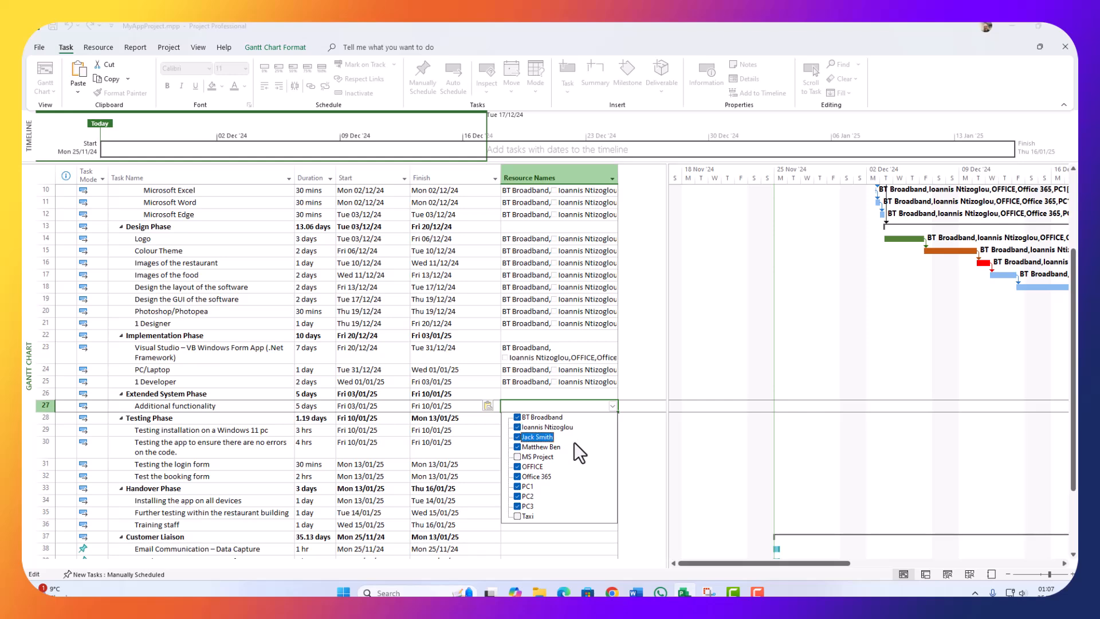
pyautogui.click(651, 399)
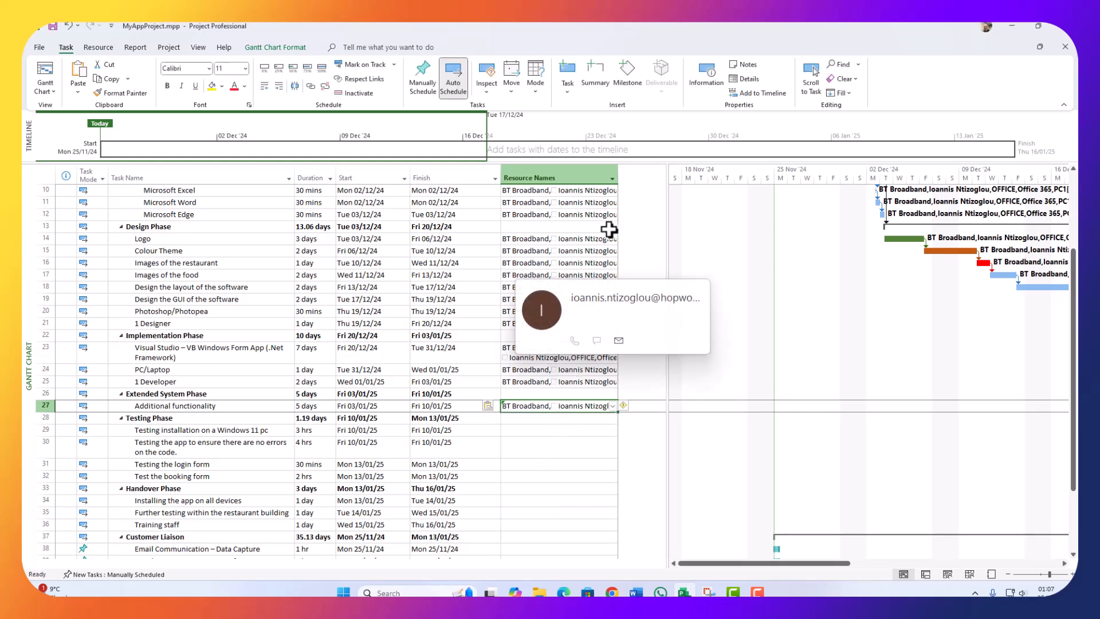
pyautogui.scroll(3, 567, 246)
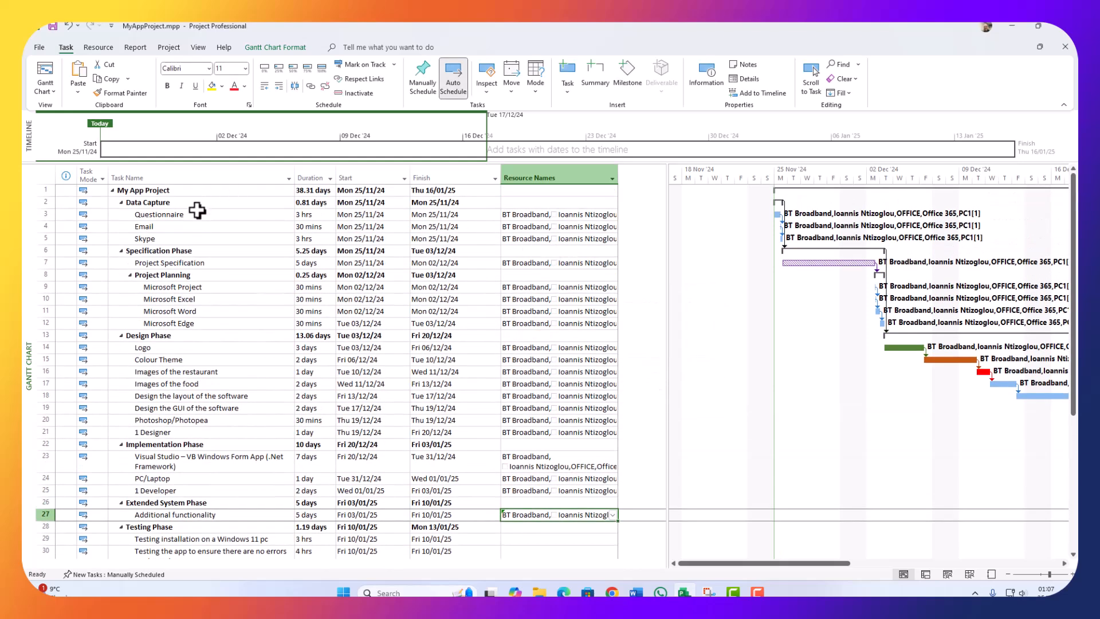
# Step: Tick MS Project in Questionnaire's resource list, then review assignments down to the Testing Phase
pyautogui.click(604, 216)
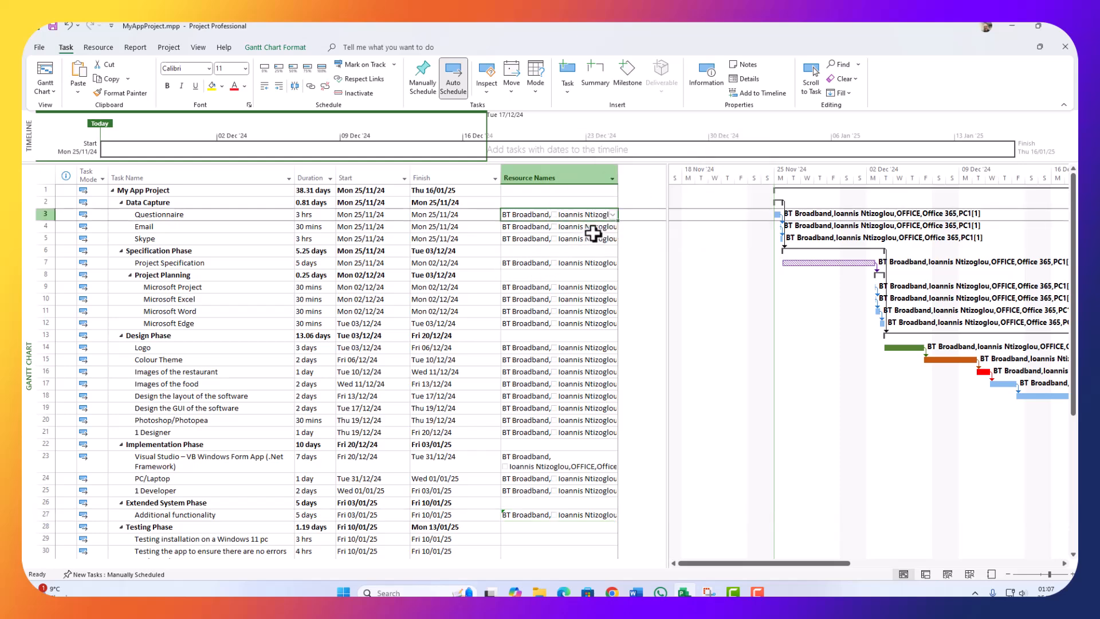
pyautogui.click(613, 216)
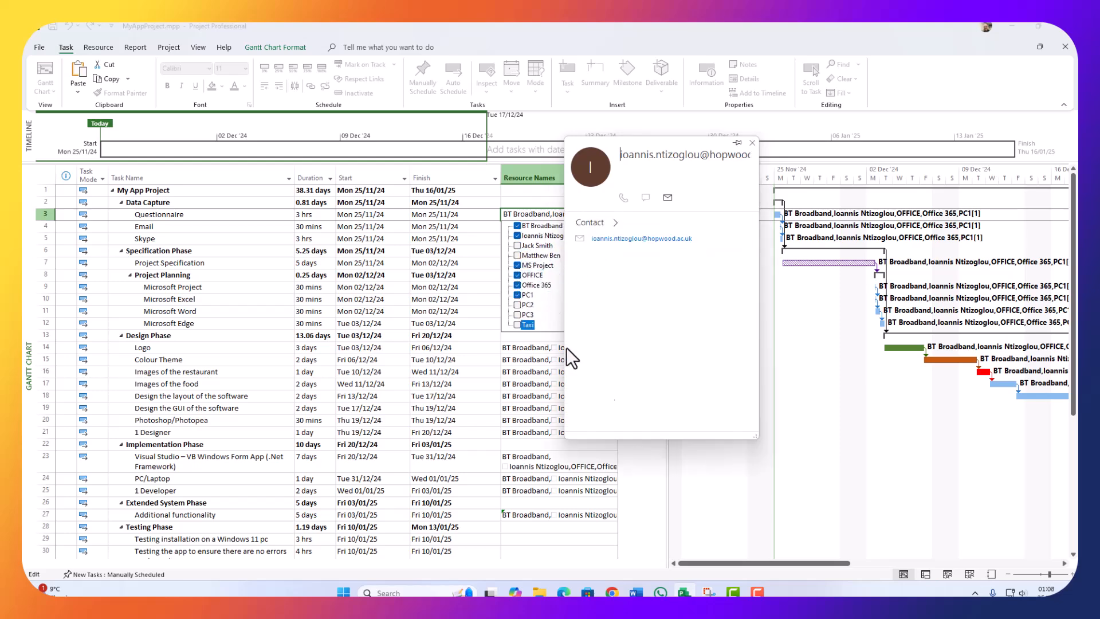
pyautogui.click(523, 393)
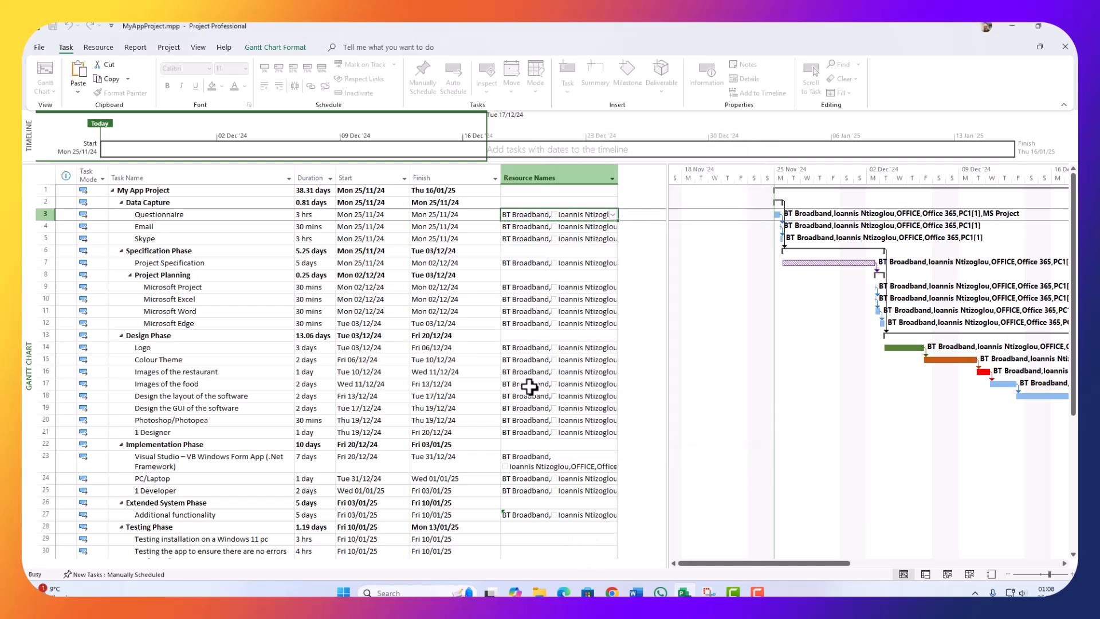
pyautogui.click(543, 227)
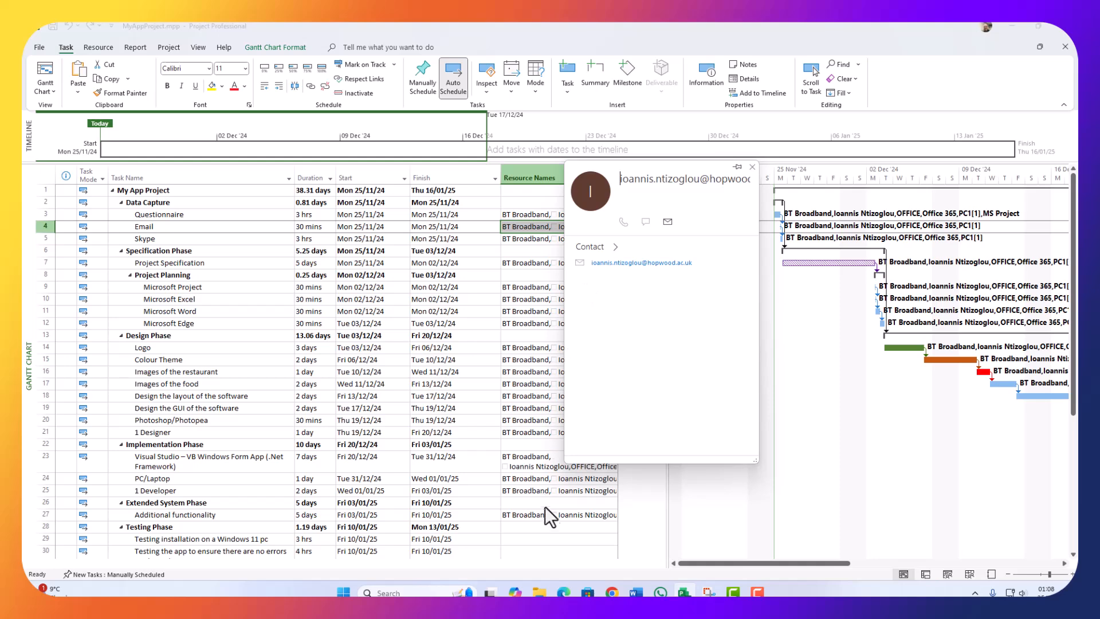
pyautogui.click(544, 525)
pyautogui.scroll(-4, 545, 524)
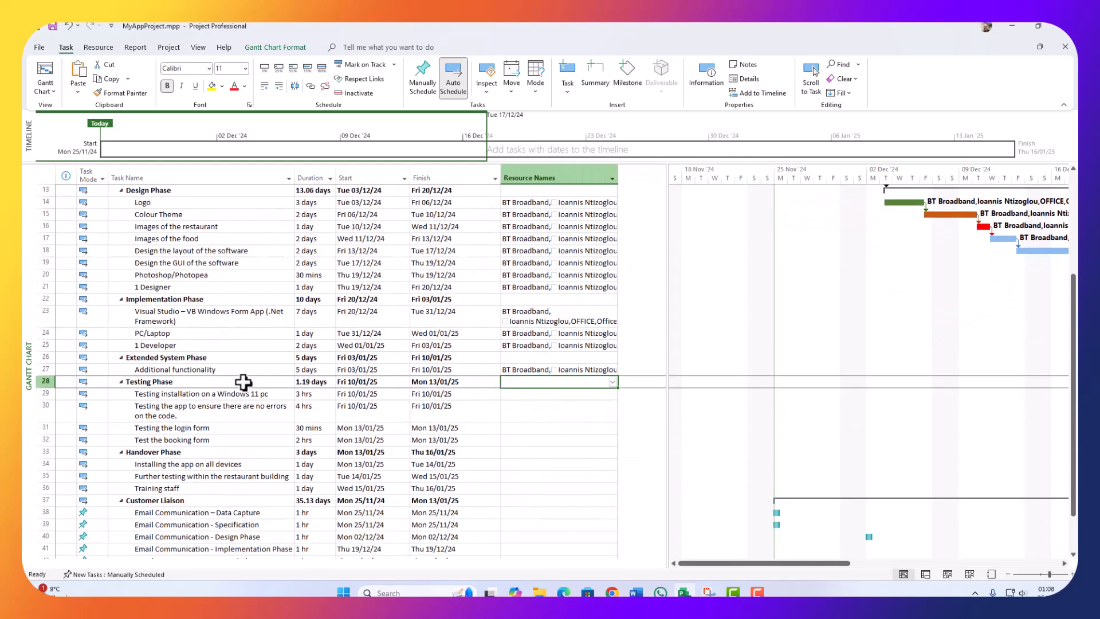
pyautogui.scroll(4, 400, 280)
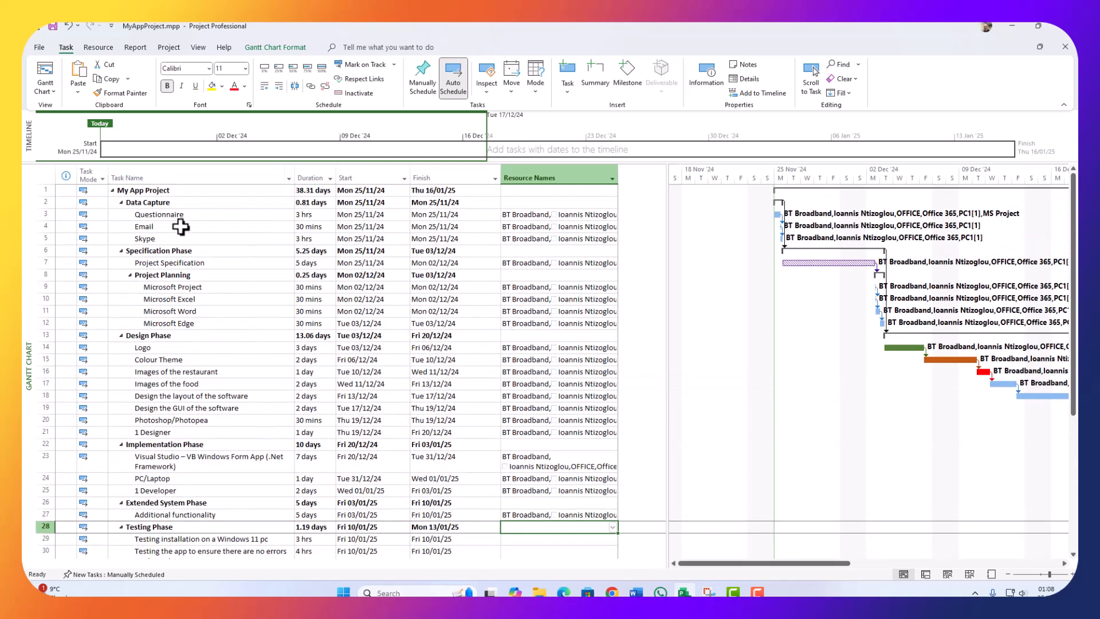
pyautogui.scroll(-4, 370, 361)
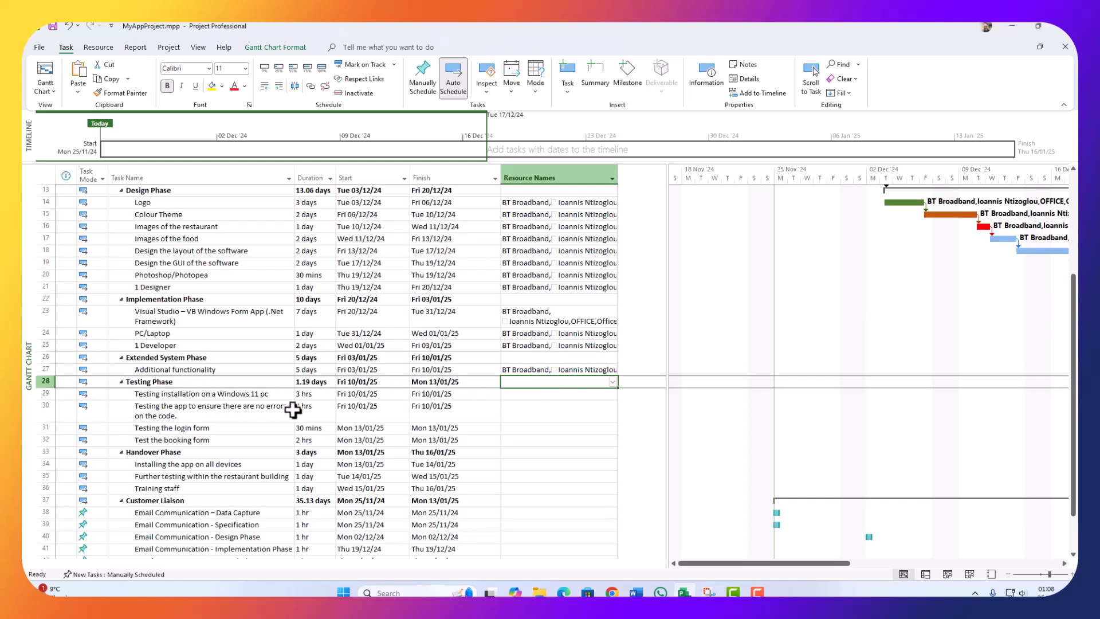
# Step: Give the testing tasks Additional functionality's resources plus MS Project
pyautogui.click(524, 369)
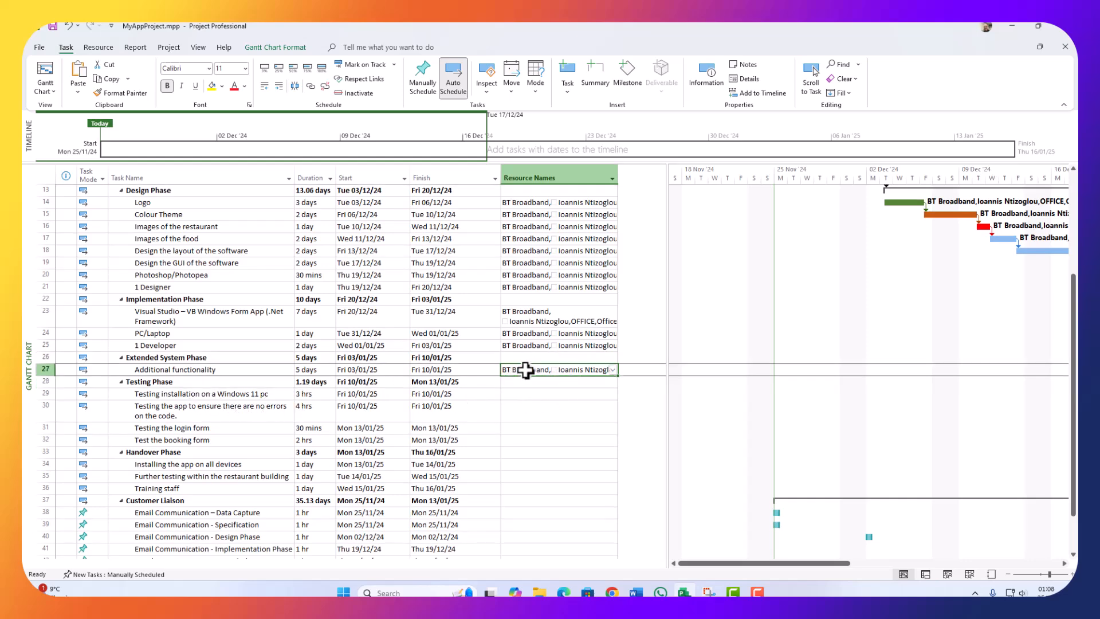
pyautogui.moveTo(538, 394); pyautogui.dragTo(522, 446)
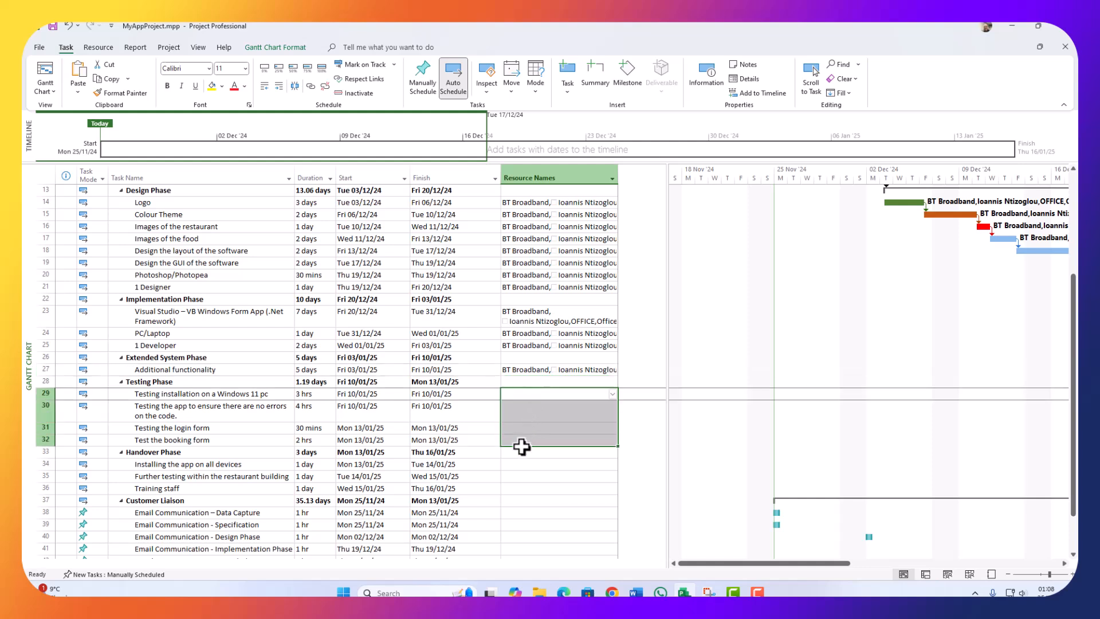
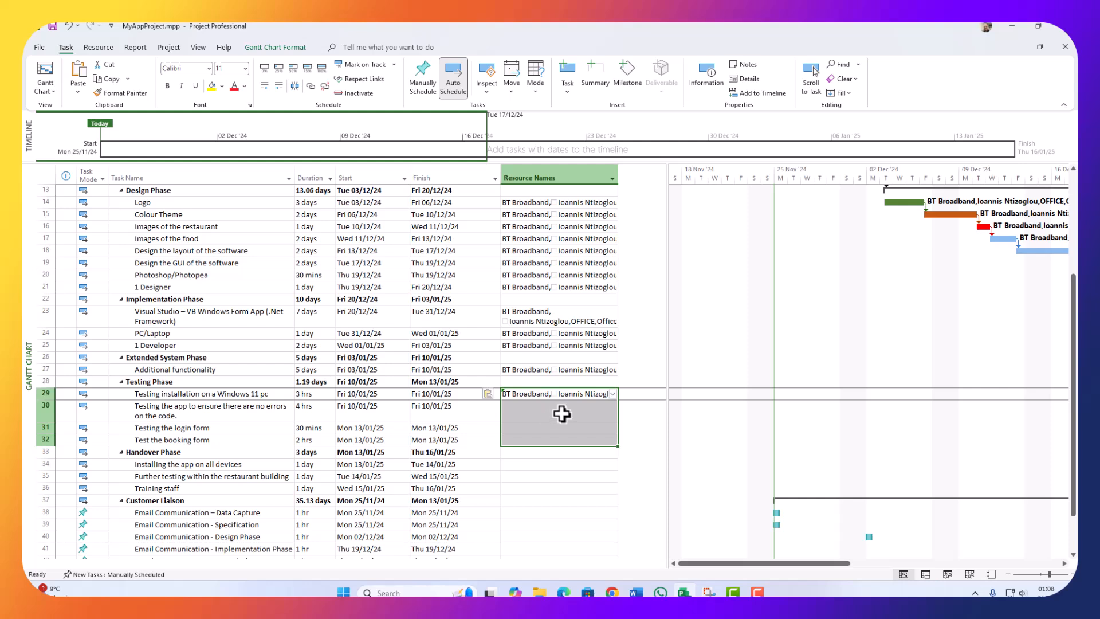
pyautogui.click(549, 395)
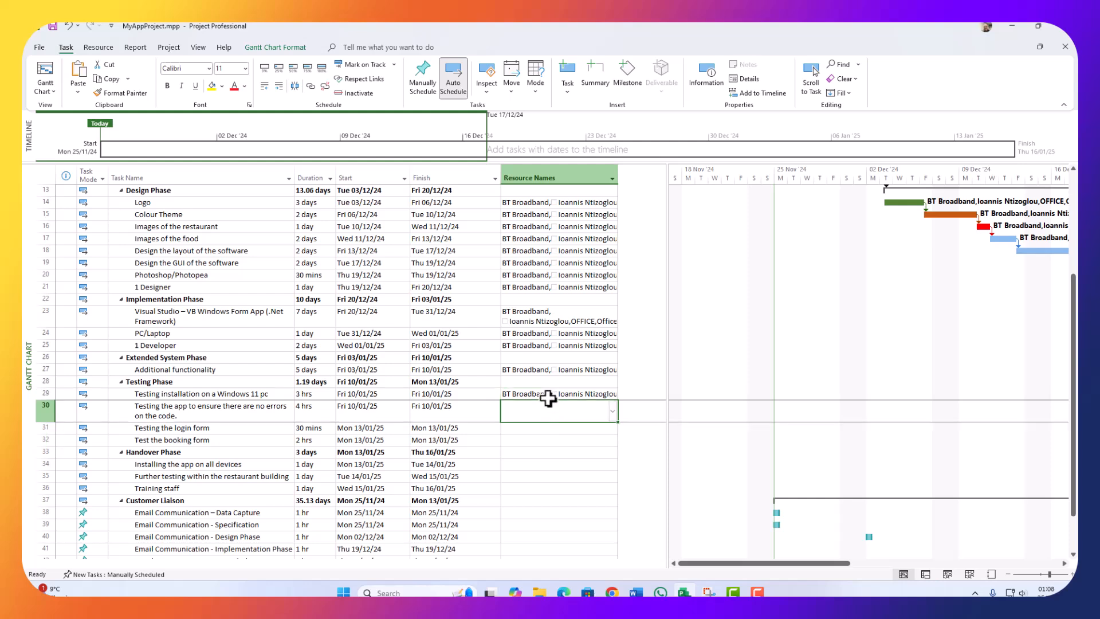
pyautogui.click(612, 394)
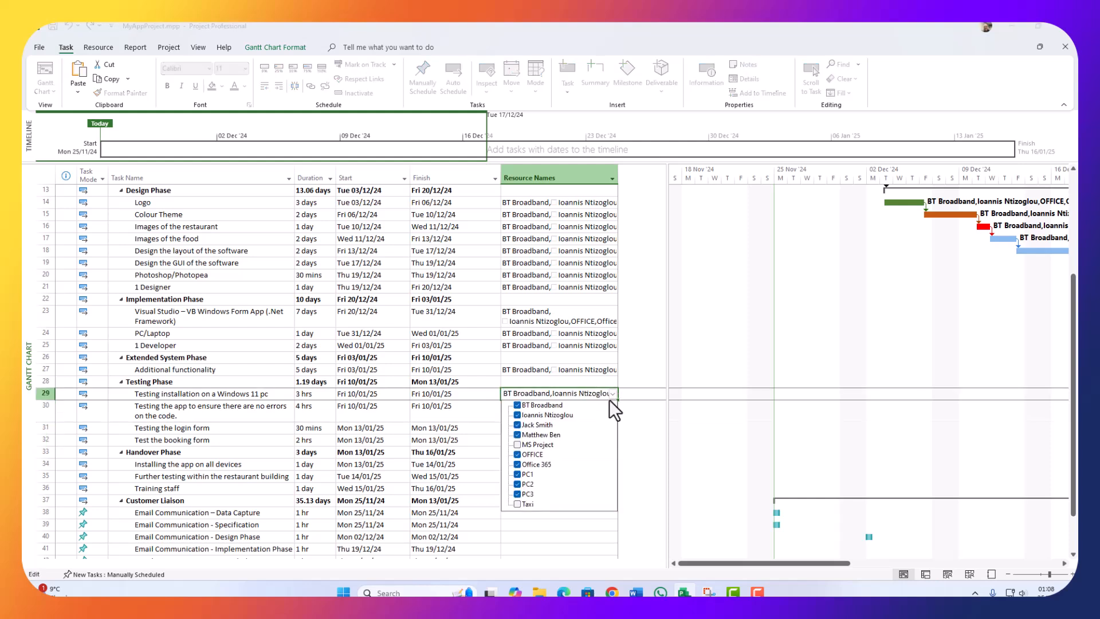
pyautogui.click(517, 445)
pyautogui.click(617, 400)
pyautogui.moveTo(616, 400); pyautogui.dragTo(606, 448)
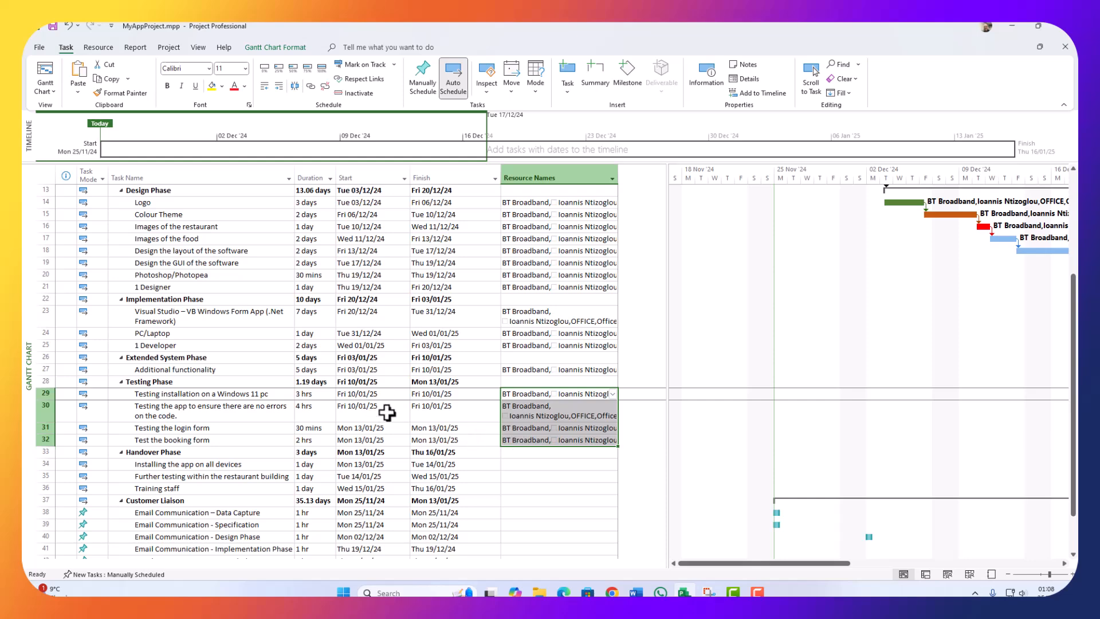
pyautogui.scroll(-3, 432, 425)
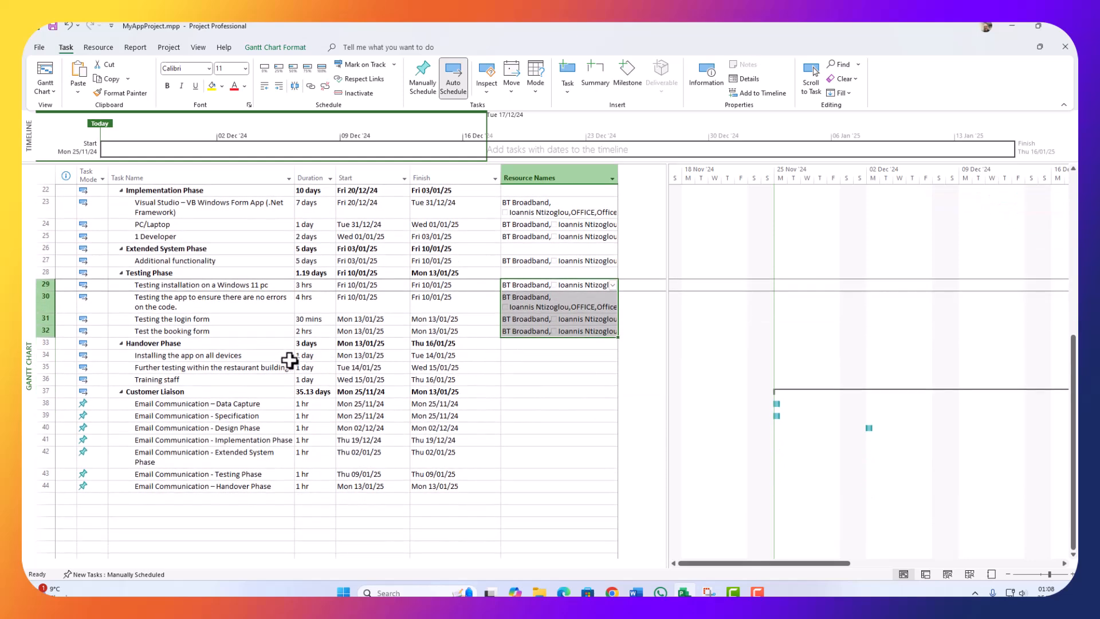
# Step: Give the handover tasks the booking form test's resources, minus one team member and OFFICE
pyautogui.click(531, 357)
pyautogui.click(537, 334)
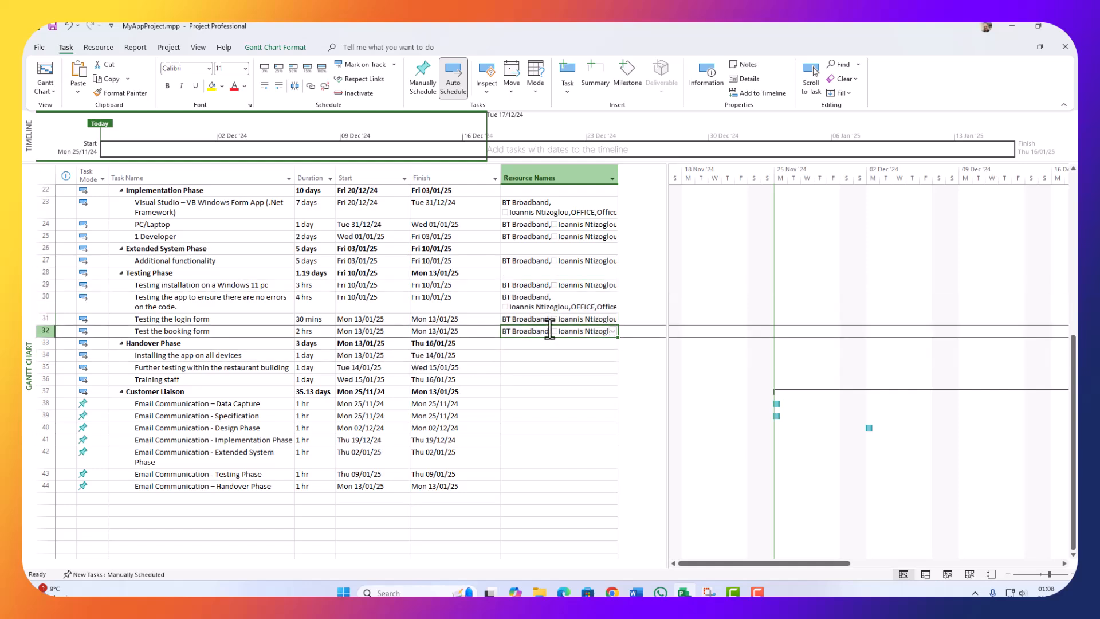
pyautogui.hotkey('ctrl', 'c')
pyautogui.click(515, 356)
pyautogui.hotkey('ctrl', 'v')
pyautogui.click(612, 354)
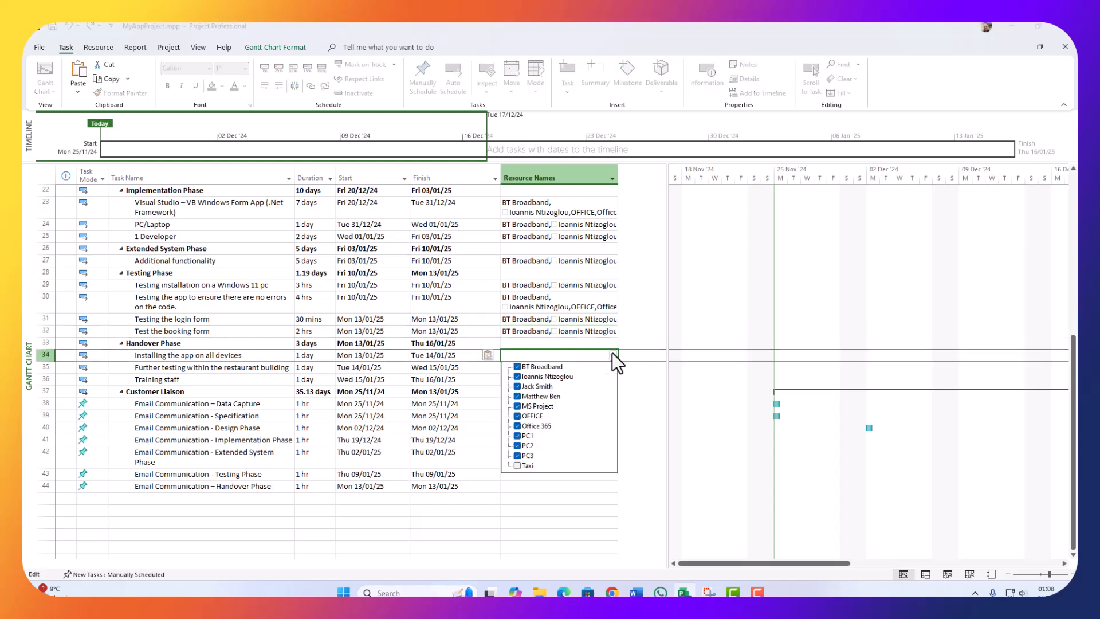
pyautogui.click(518, 386)
pyautogui.click(519, 417)
pyautogui.click(559, 503)
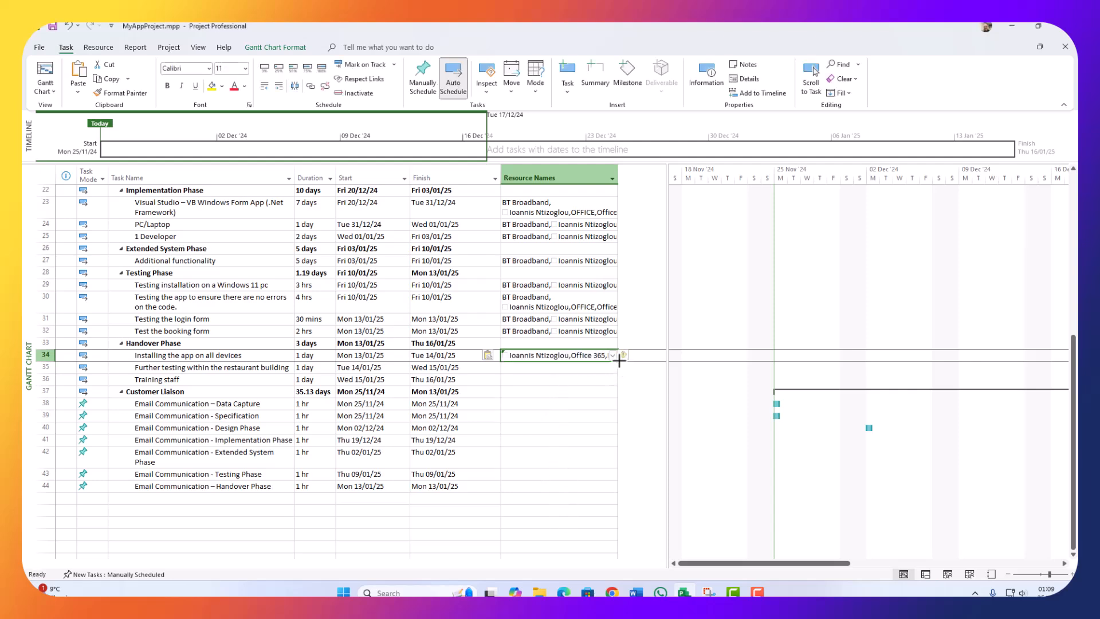
pyautogui.moveTo(618, 361); pyautogui.dragTo(608, 384)
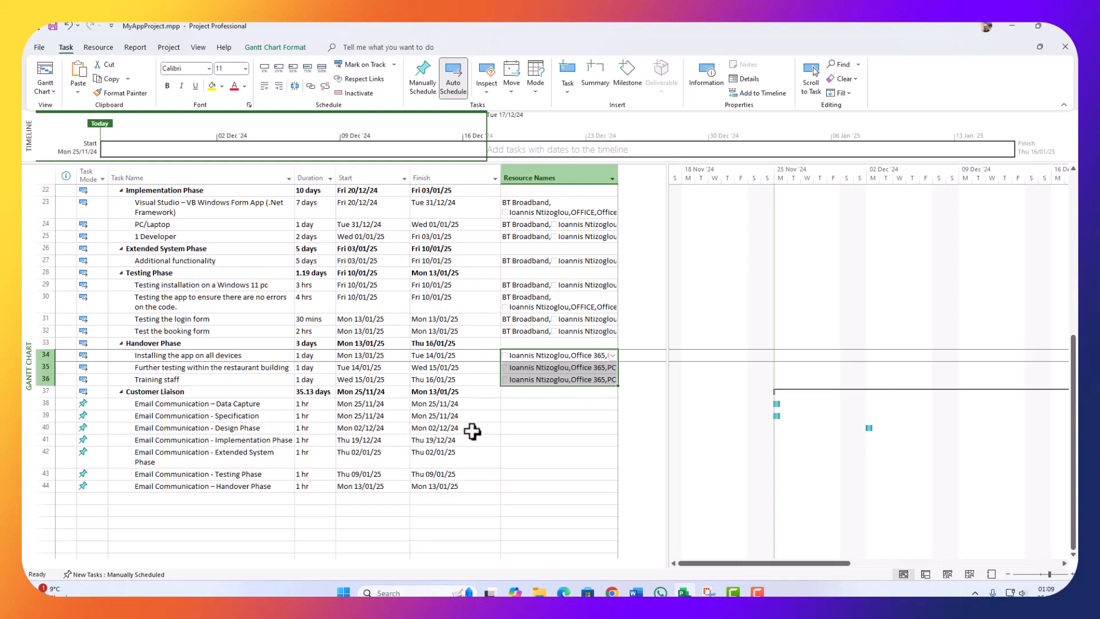
# Step: Give the Customer Liaison email tasks the Data Capture email's resources and autofit the Task Name column
pyautogui.click(547, 381)
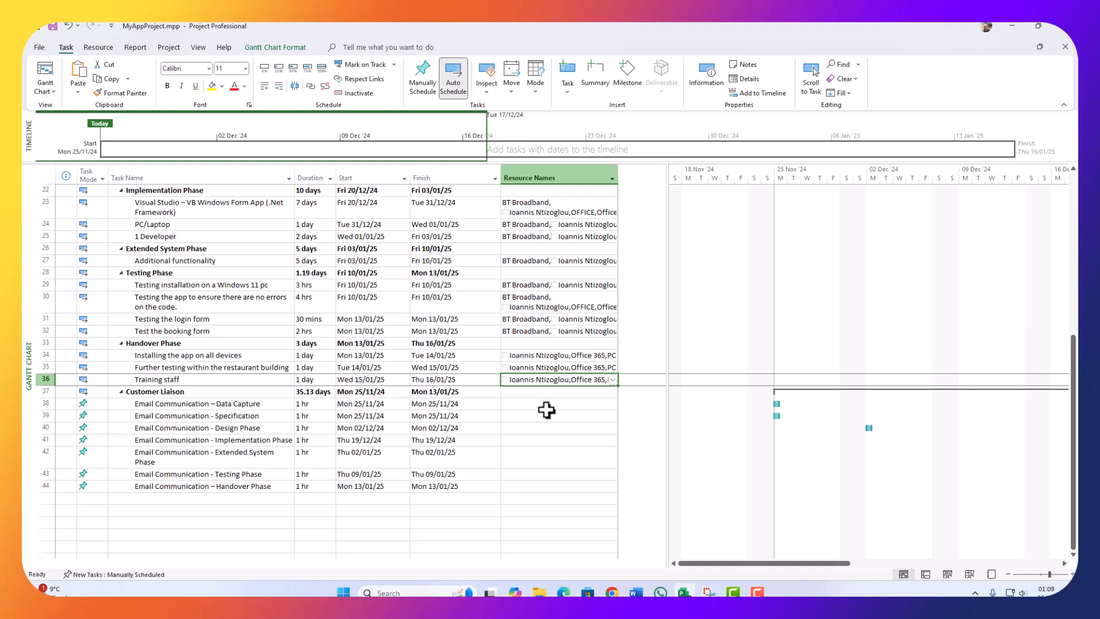
pyautogui.moveTo(522, 405); pyautogui.dragTo(522, 484)
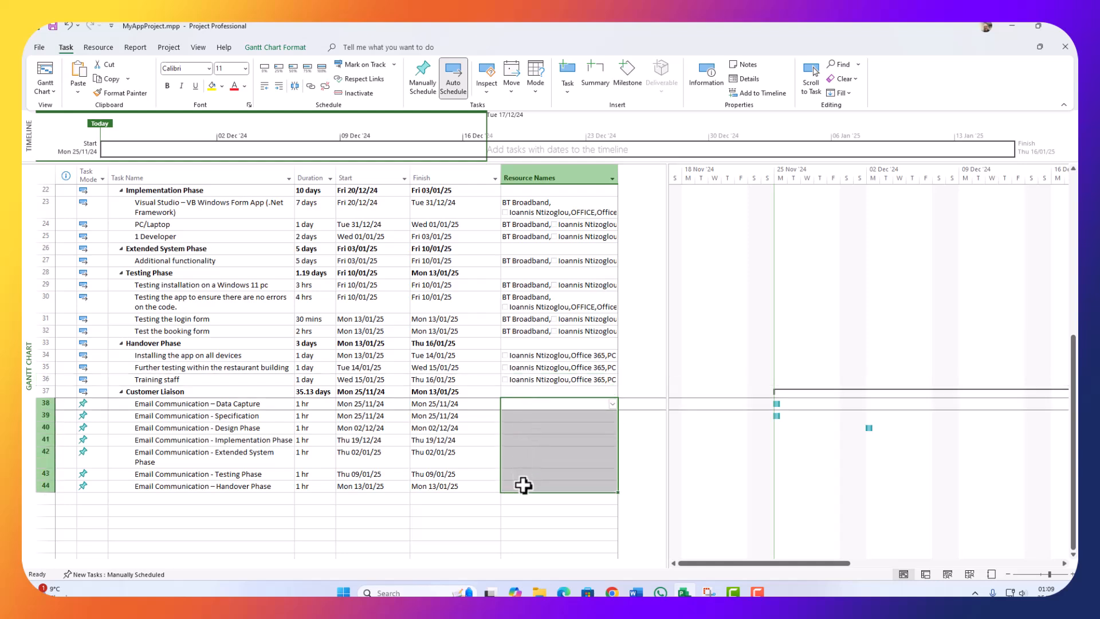
pyautogui.hotkey('ctrl', 'v')
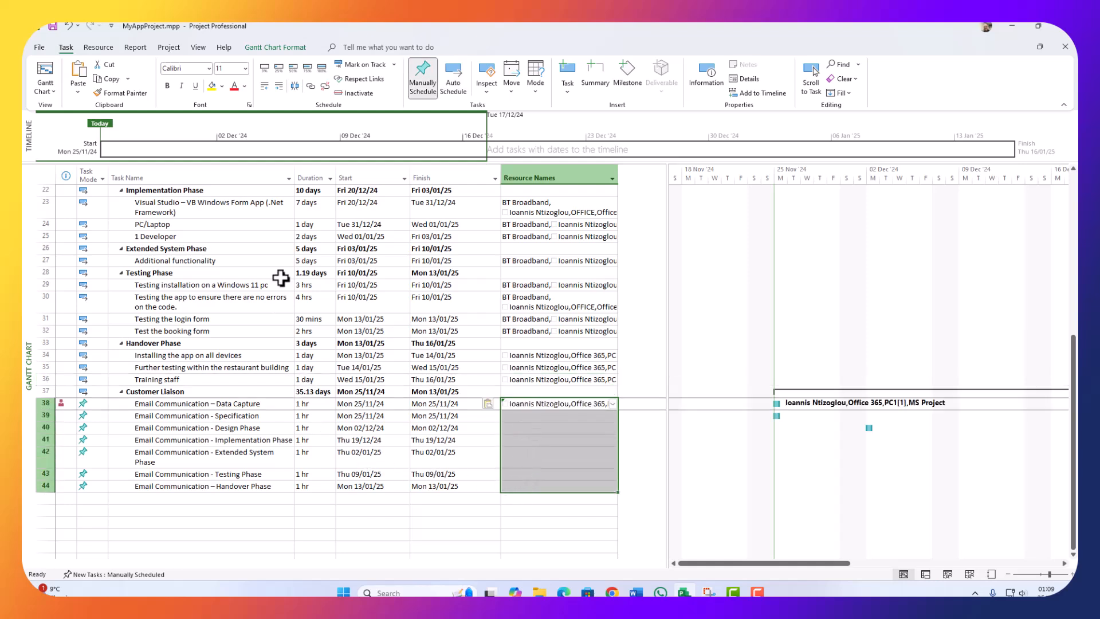
pyautogui.doubleClick(294, 172)
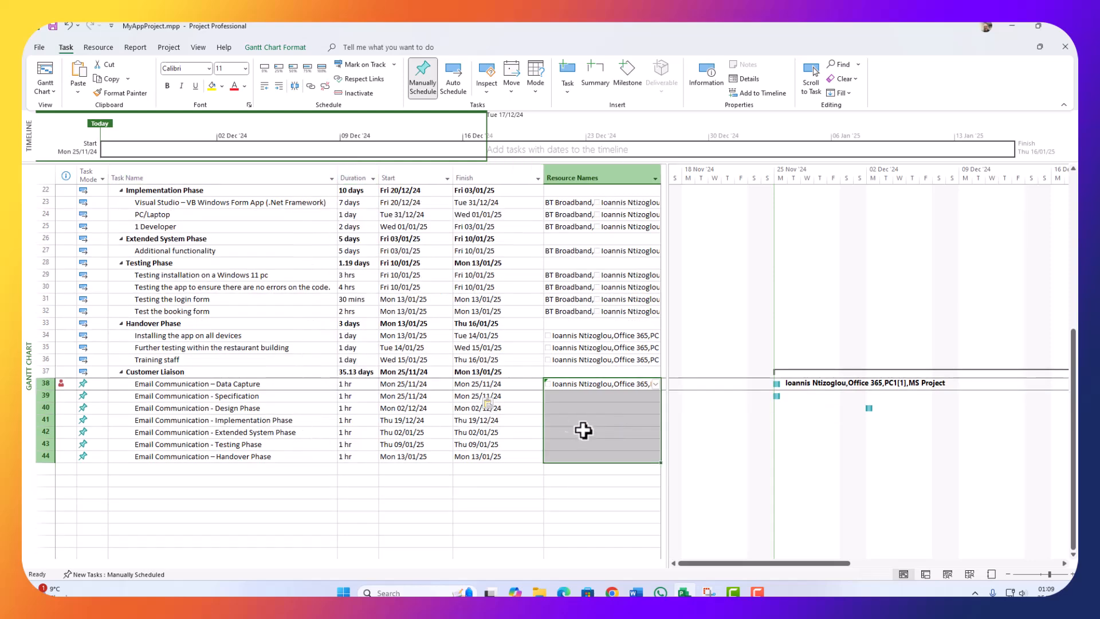
pyautogui.click(648, 424)
pyautogui.click(632, 385)
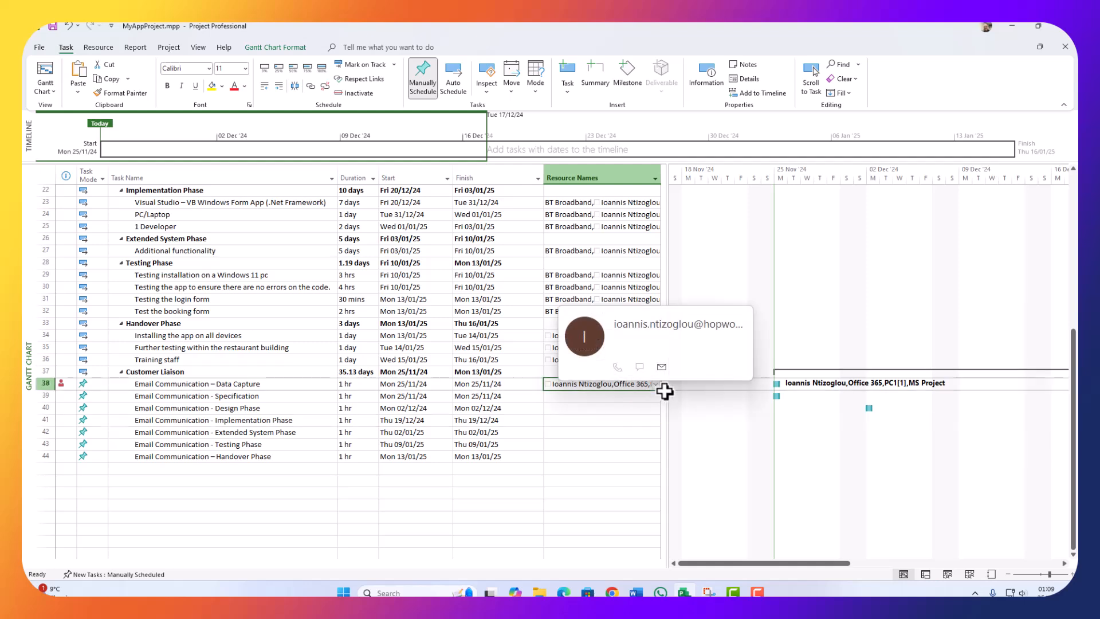
pyautogui.moveTo(662, 390); pyautogui.dragTo(651, 454)
# Step: Check the new assignments on rows 38 and 42 and the Specification email task
pyautogui.click(626, 434)
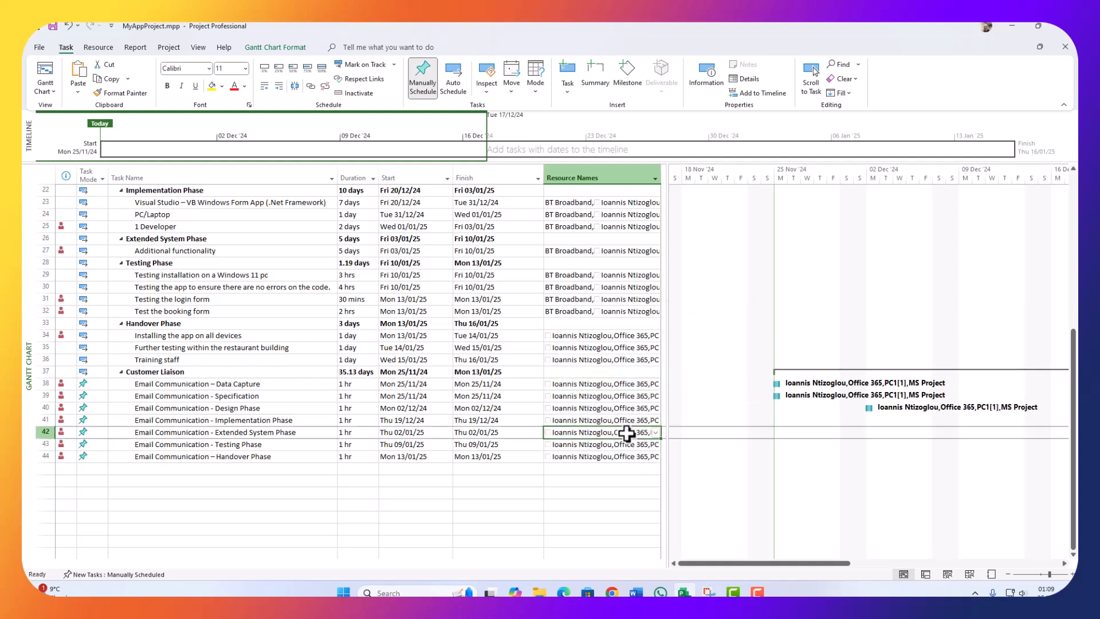
pyautogui.click(62, 387)
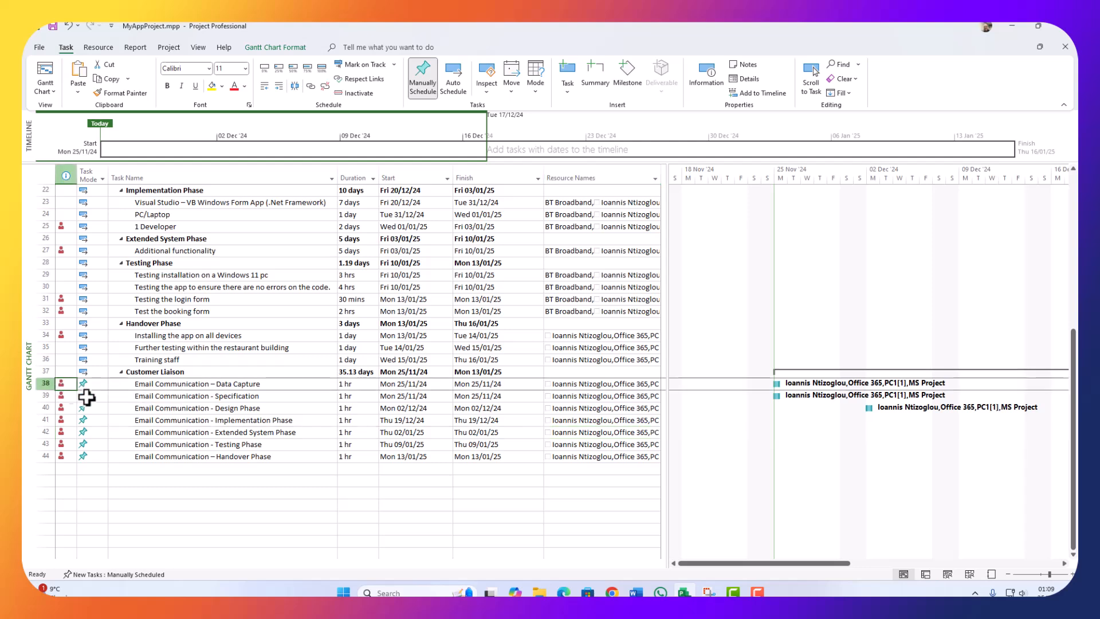
pyautogui.click(548, 397)
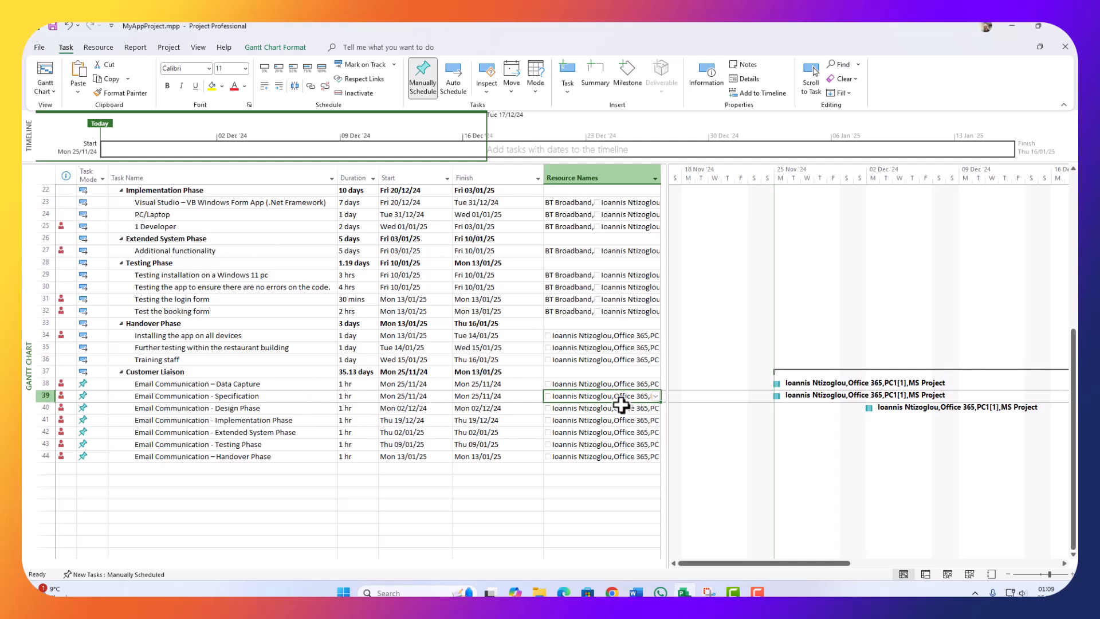
pyautogui.moveTo(621, 404)
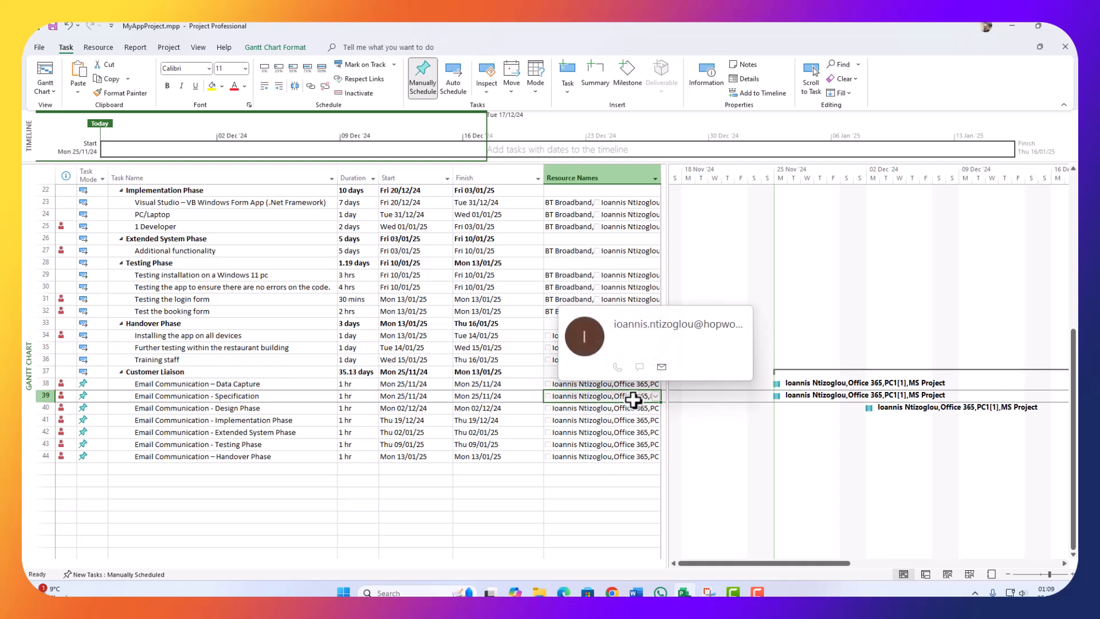
pyautogui.click(654, 397)
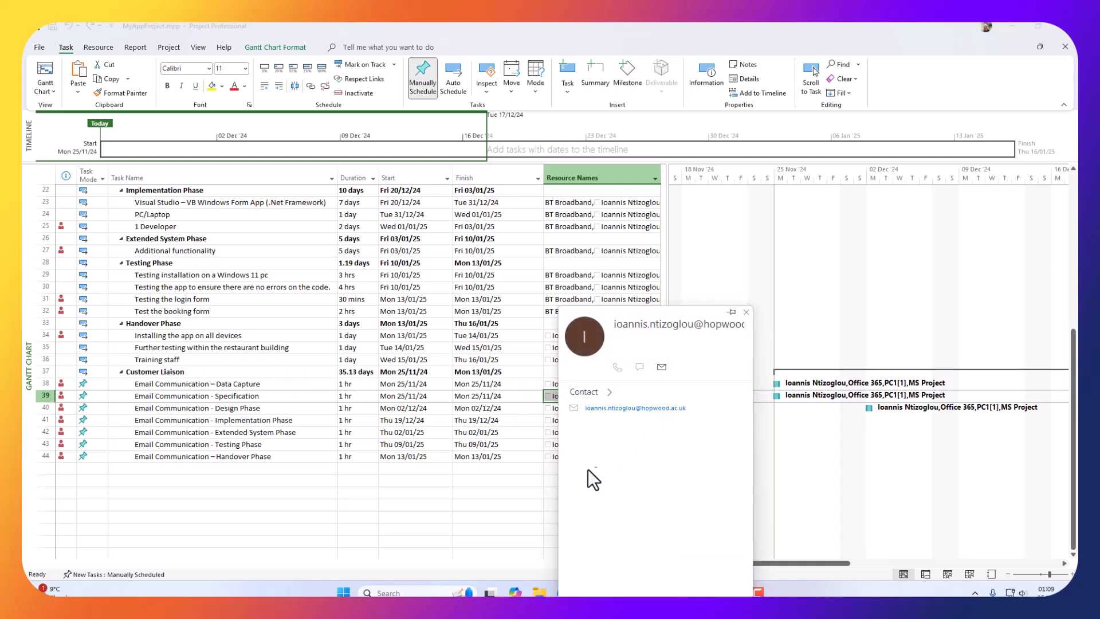
pyautogui.click(527, 469)
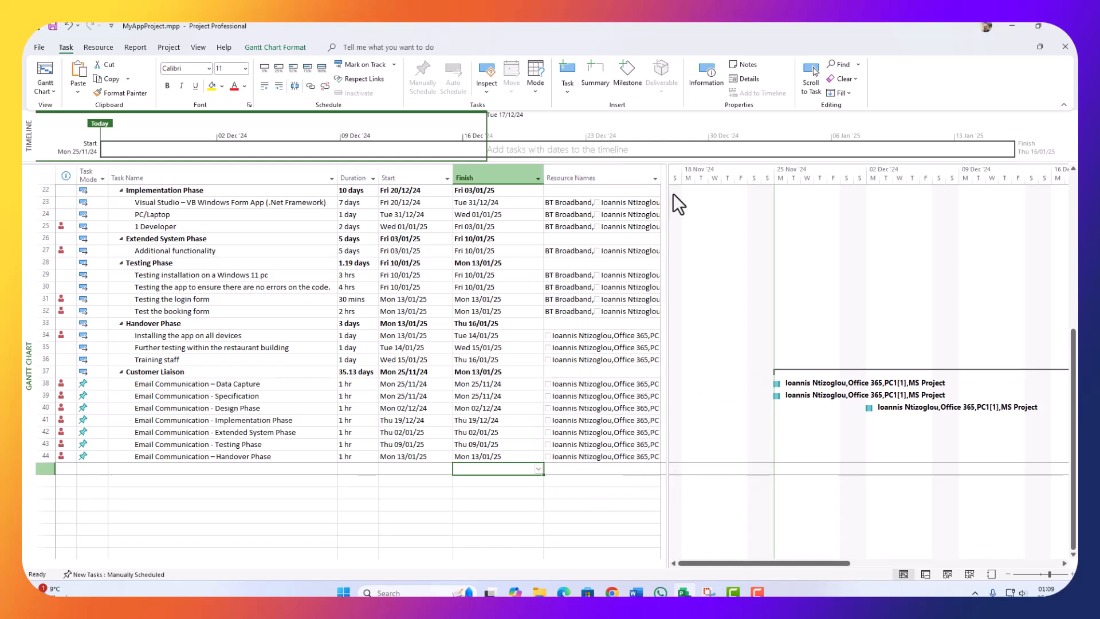
# Step: Widen the task table pane and Resource Names column until full lists like MS Project show
pyautogui.moveTo(665, 191); pyautogui.dragTo(759, 205)
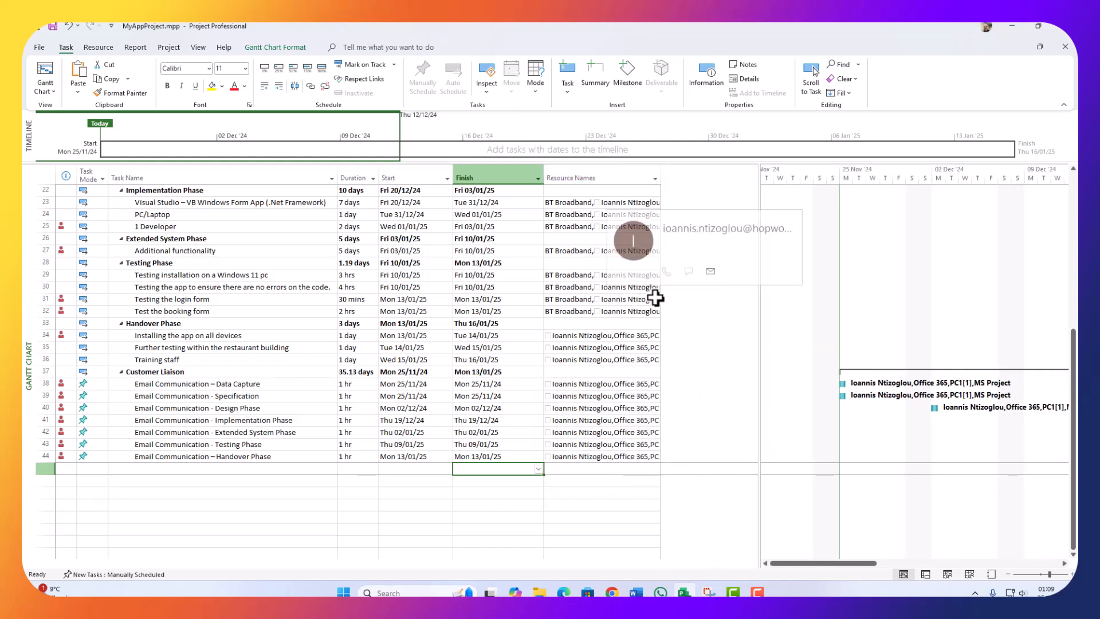
pyautogui.moveTo(663, 181); pyautogui.dragTo(768, 185)
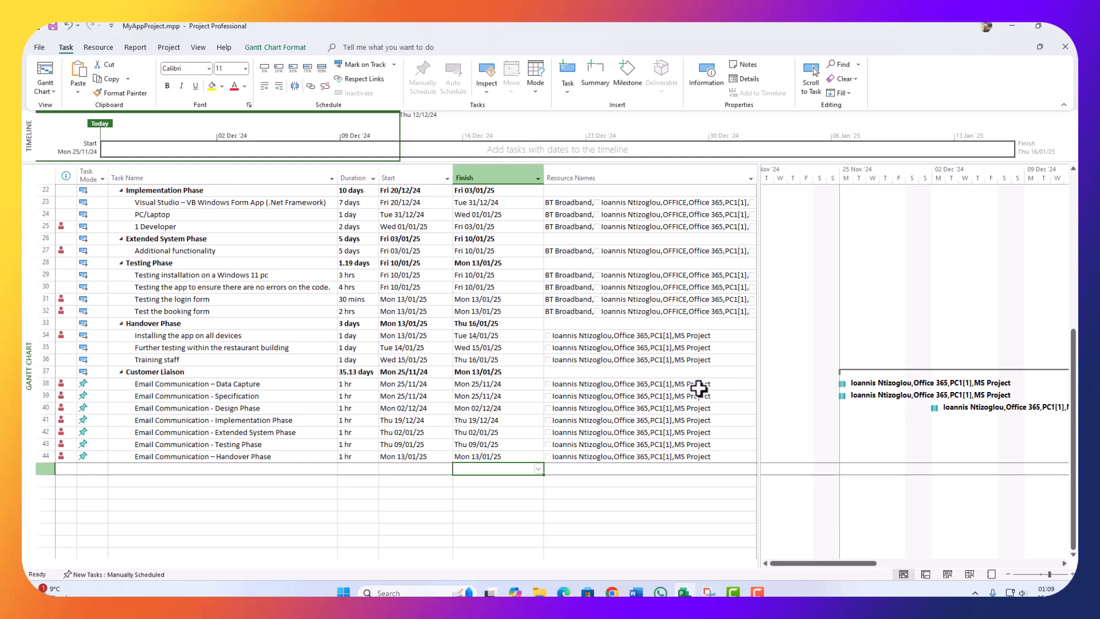
pyautogui.moveTo(758, 227); pyautogui.dragTo(842, 227)
pyautogui.click(752, 177)
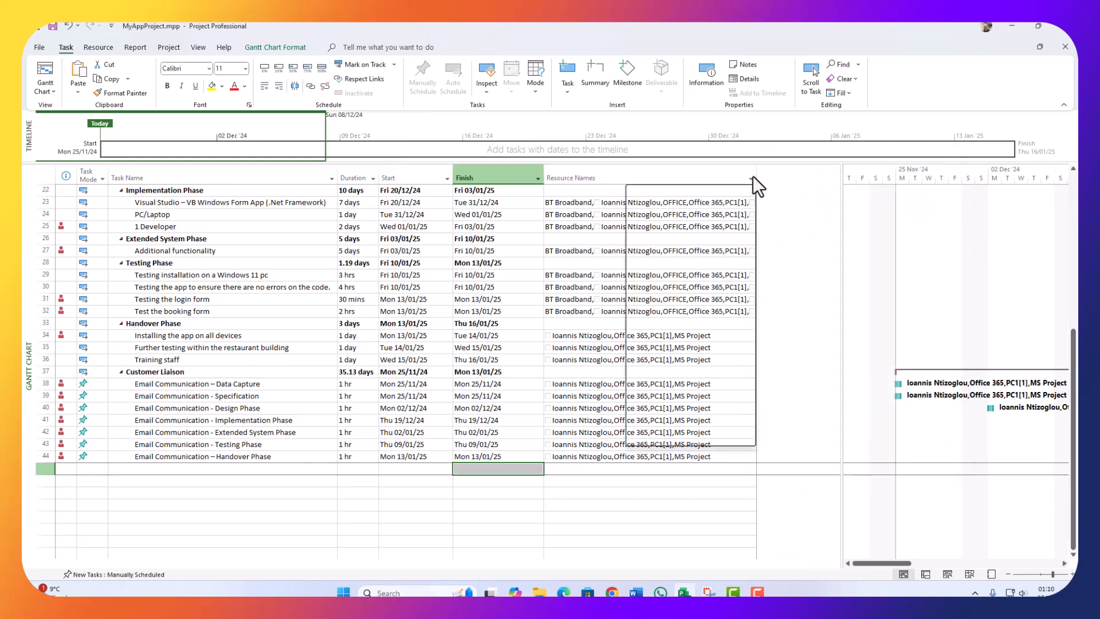
pyautogui.click(765, 179)
pyautogui.moveTo(759, 176); pyautogui.dragTo(838, 182)
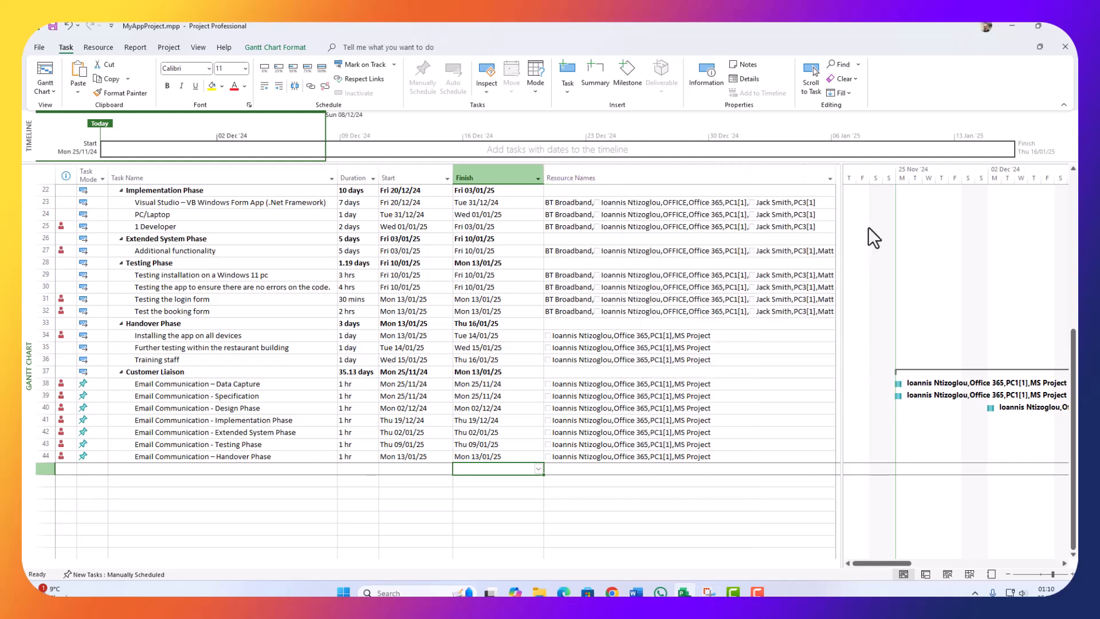
pyautogui.moveTo(842, 207); pyautogui.dragTo(910, 206)
pyautogui.moveTo(834, 177); pyautogui.dragTo(889, 176)
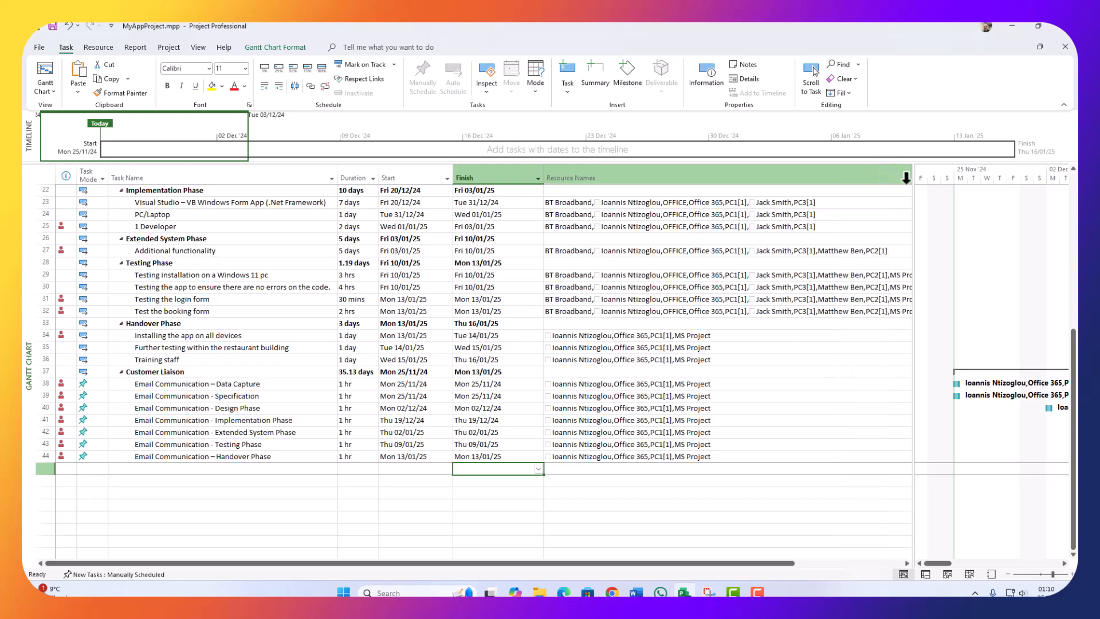
pyautogui.moveTo(913, 222); pyautogui.dragTo(962, 222)
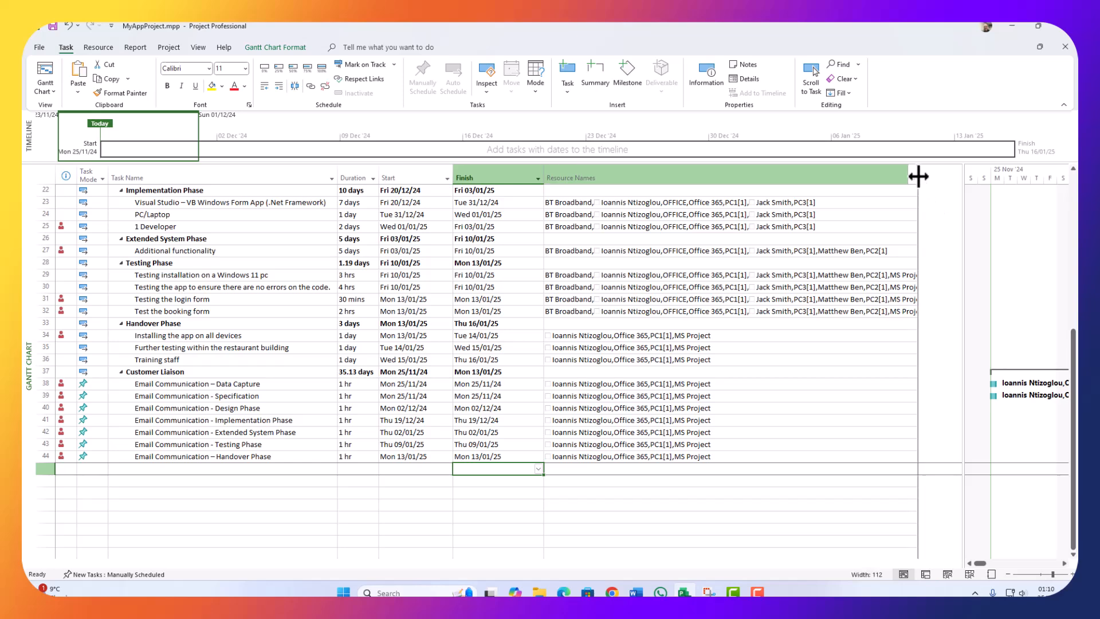
pyautogui.moveTo(918, 175)
pyautogui.mouseDown()
pyautogui.moveTo(969, 179)
pyautogui.moveTo(939, 178)
pyautogui.mouseUp()
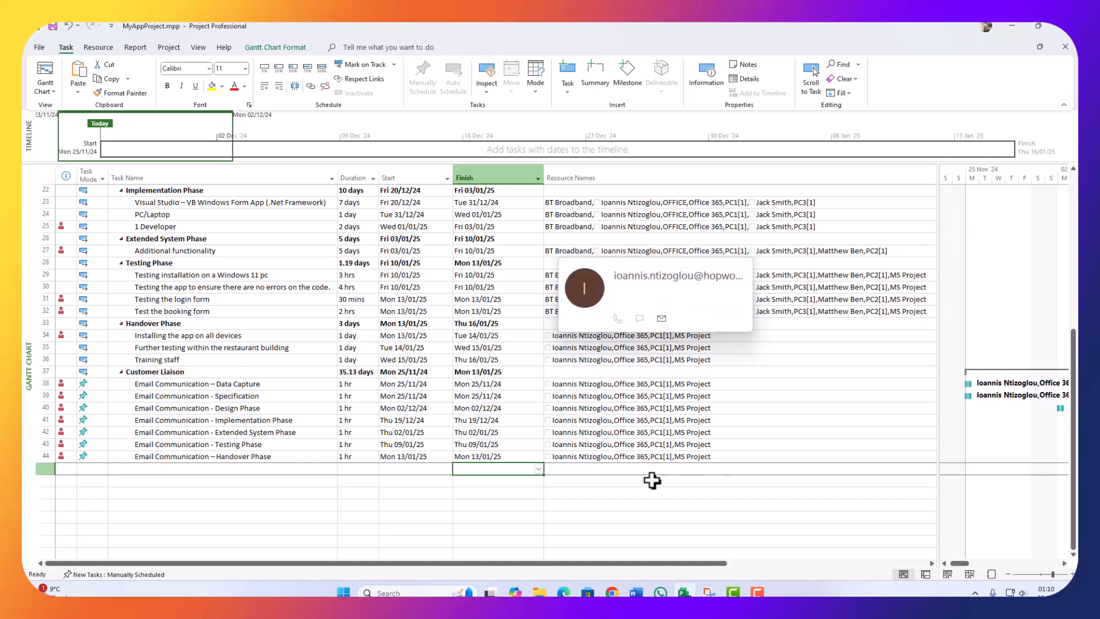
pyautogui.scroll(7, 681, 449)
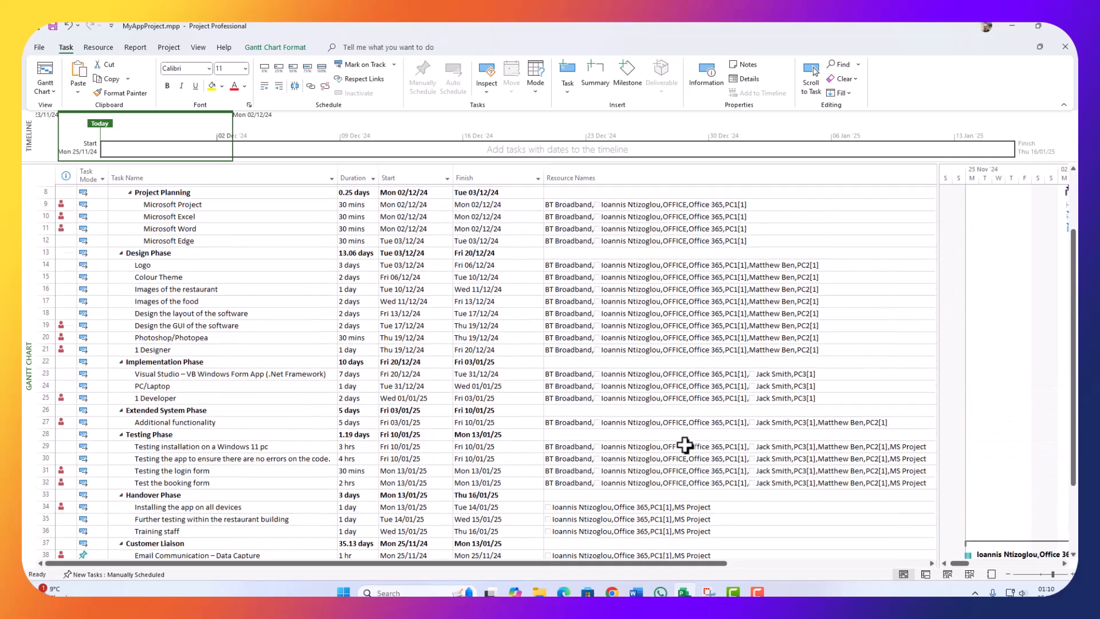
pyautogui.scroll(-7, 590, 422)
pyautogui.scroll(7, 532, 426)
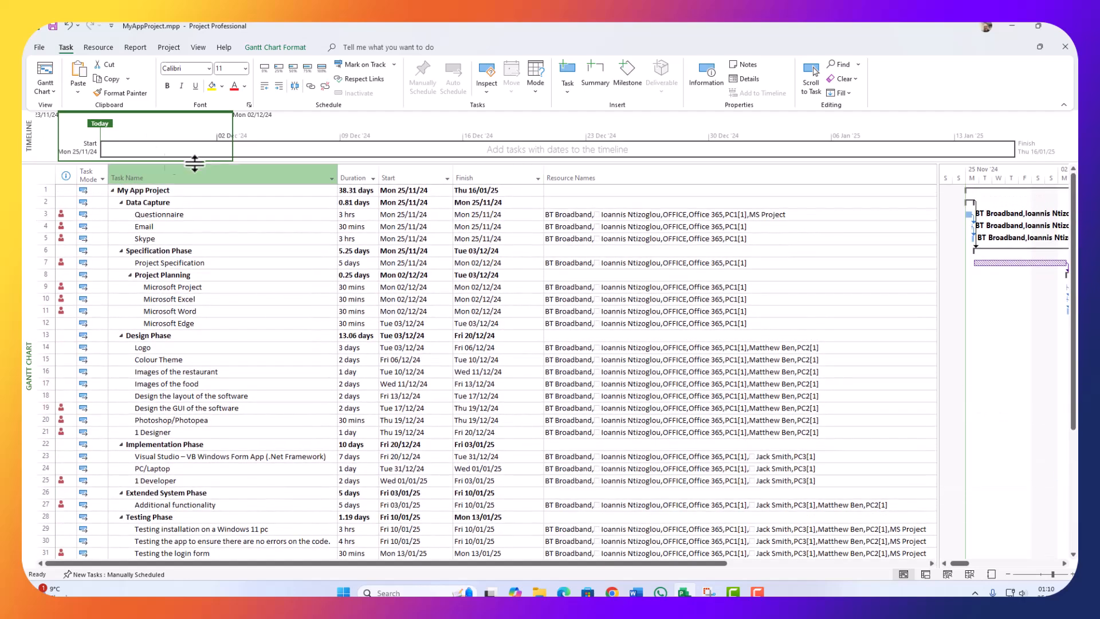
# Step: Switch to the Resource Sheet and check the team members' costs: £15,675.00, £6,160.00, £5,180.00
pyautogui.click(42, 91)
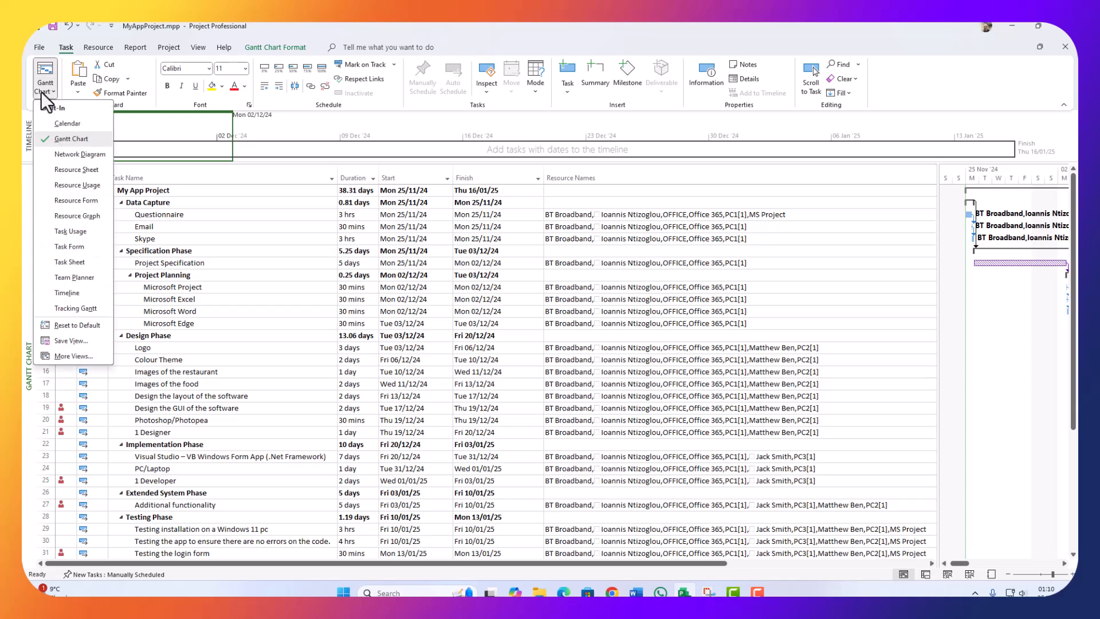
pyautogui.click(66, 169)
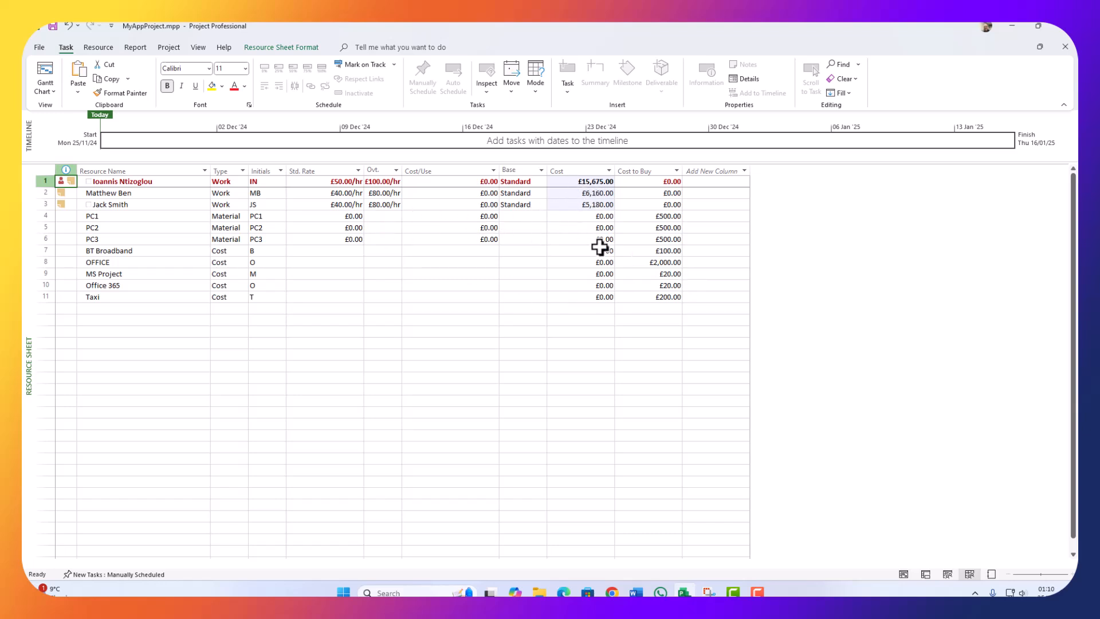
pyautogui.click(573, 262)
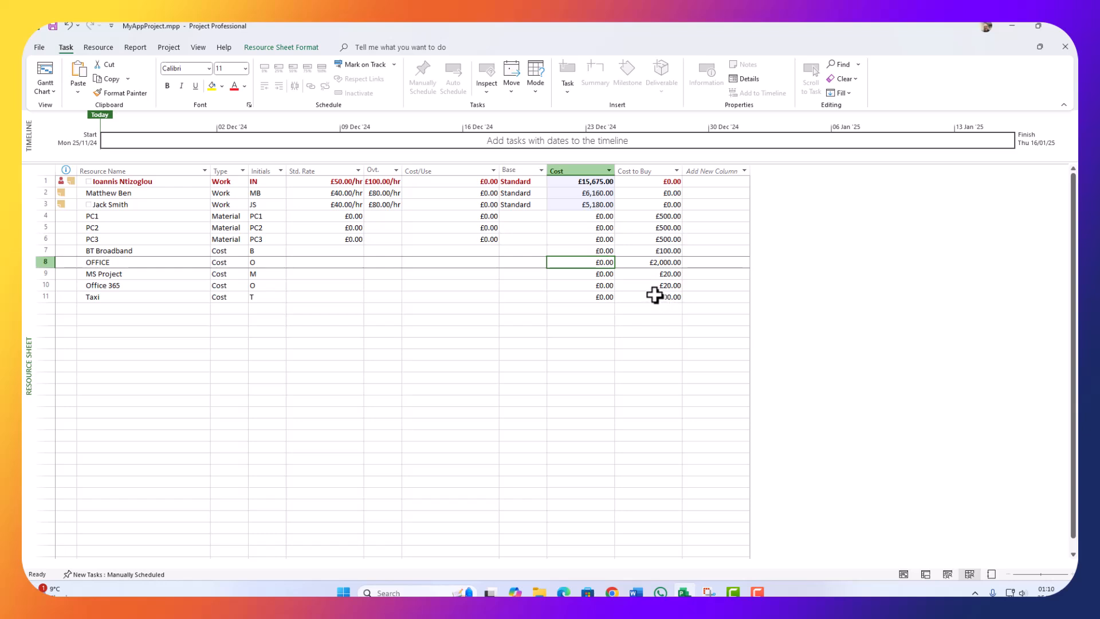
pyautogui.click(587, 182)
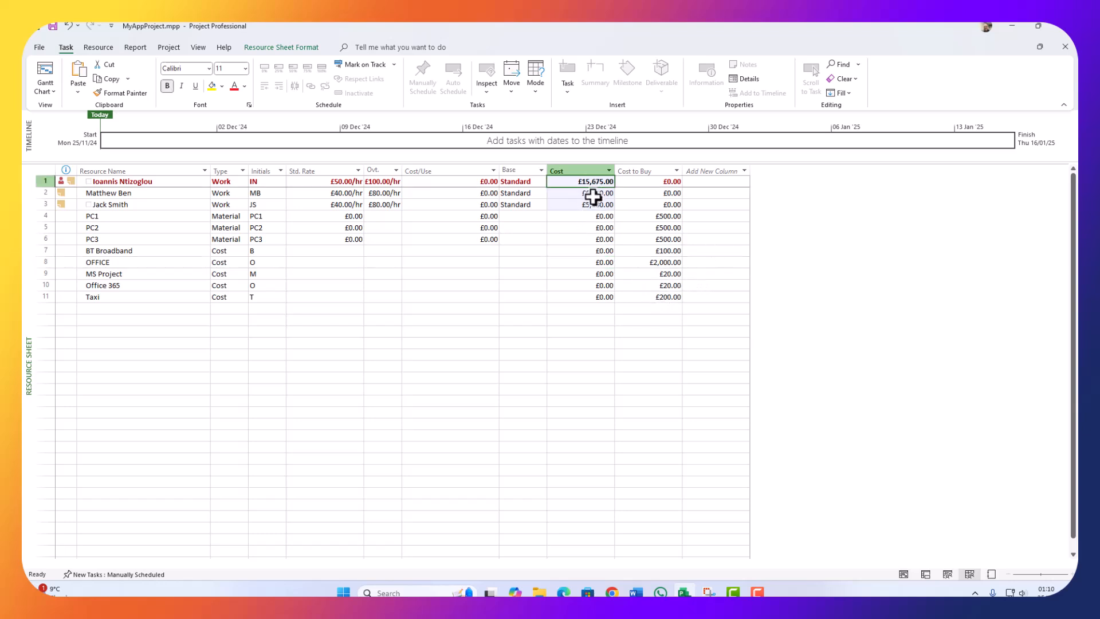
pyautogui.click(596, 194)
pyautogui.click(583, 204)
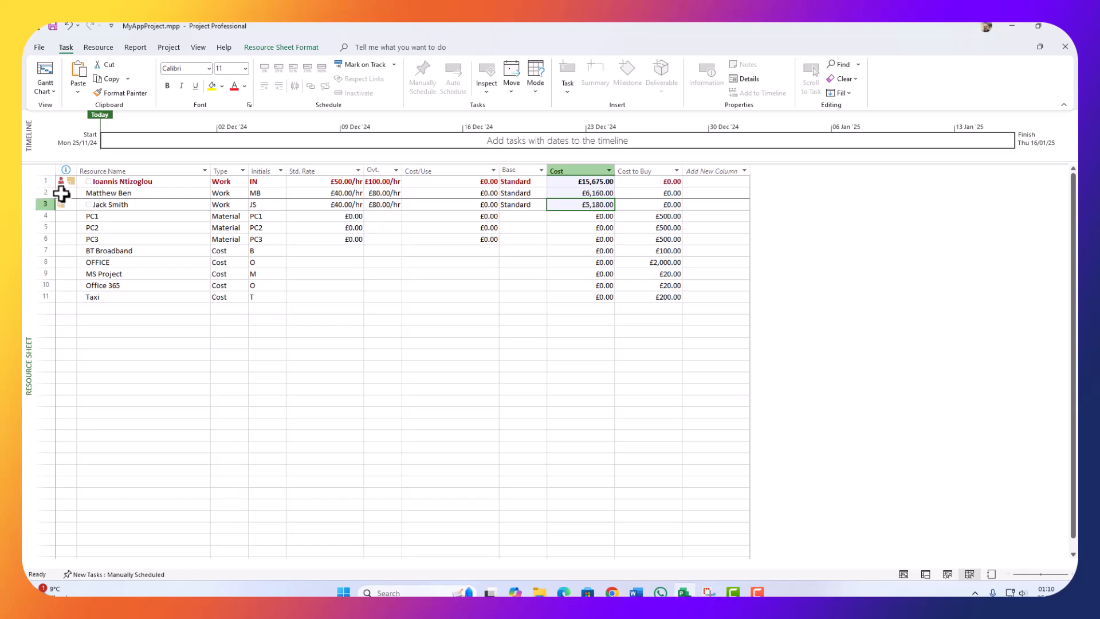
# Step: Delete resource rows 2 and 3, leaving PC1 as the second resource
pyautogui.moveTo(38, 193); pyautogui.dragTo(40, 205)
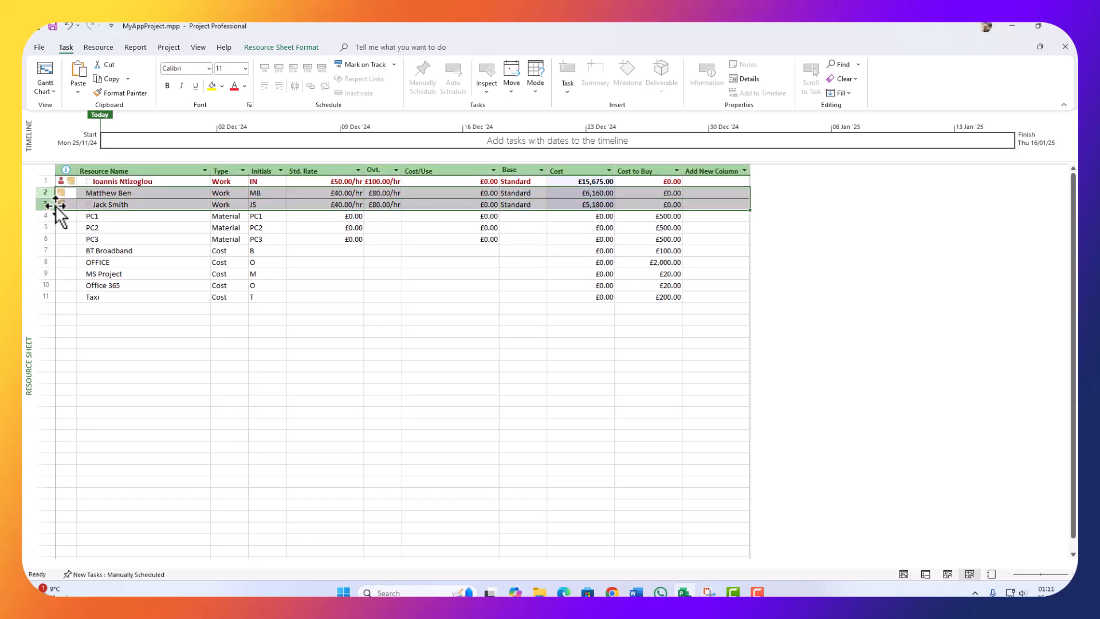
pyautogui.moveTo(111, 203)
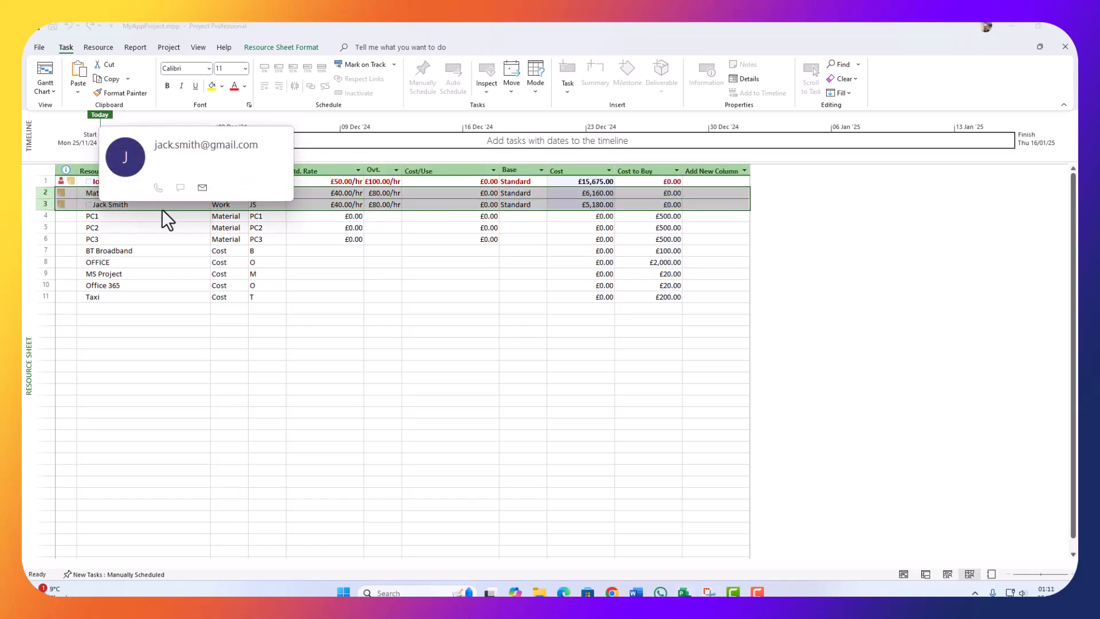
pyautogui.rightClick(44, 205)
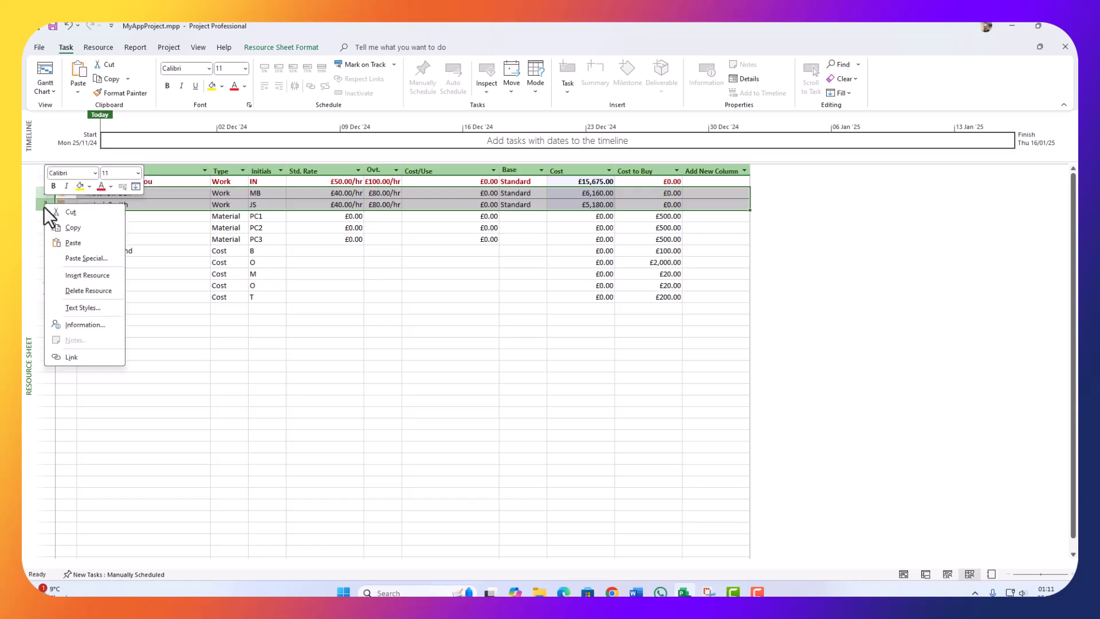
pyautogui.click(81, 291)
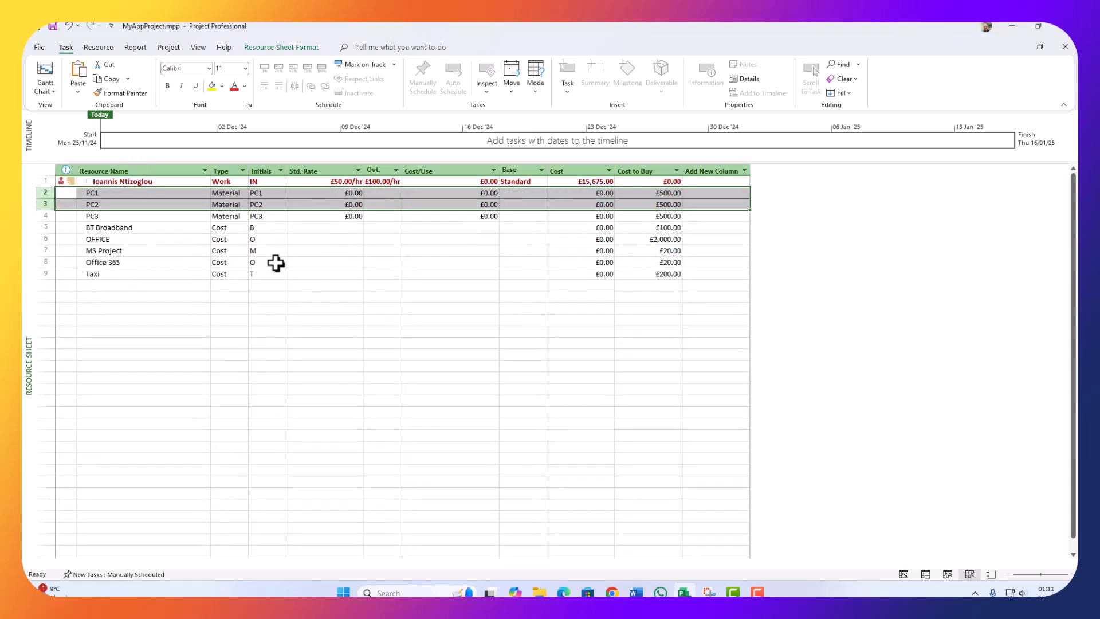
pyautogui.click(334, 297)
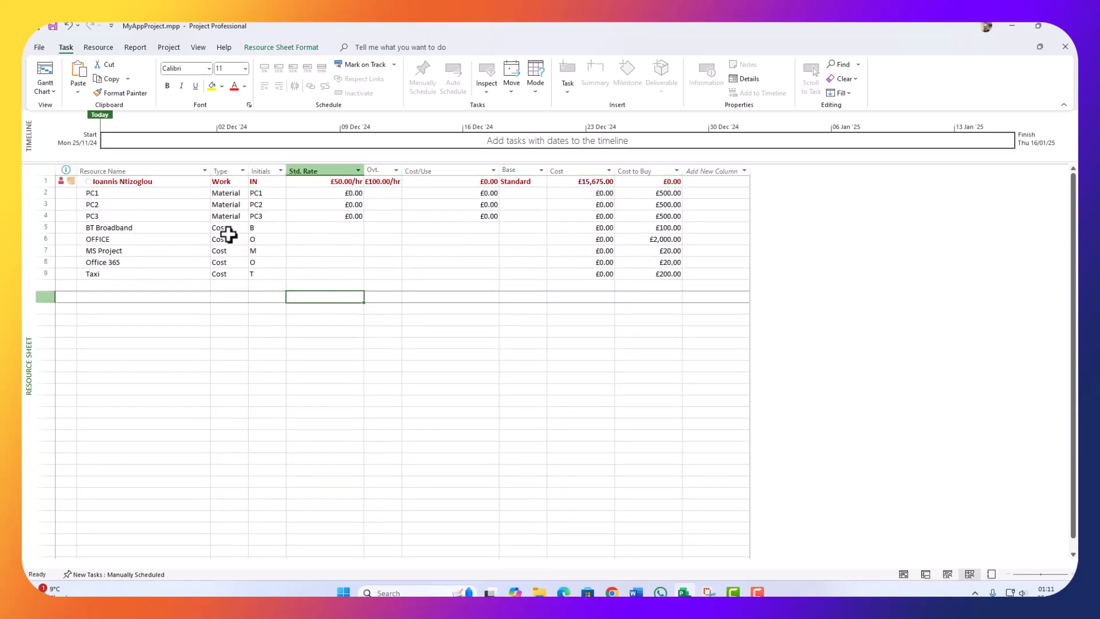
pyautogui.click(340, 183)
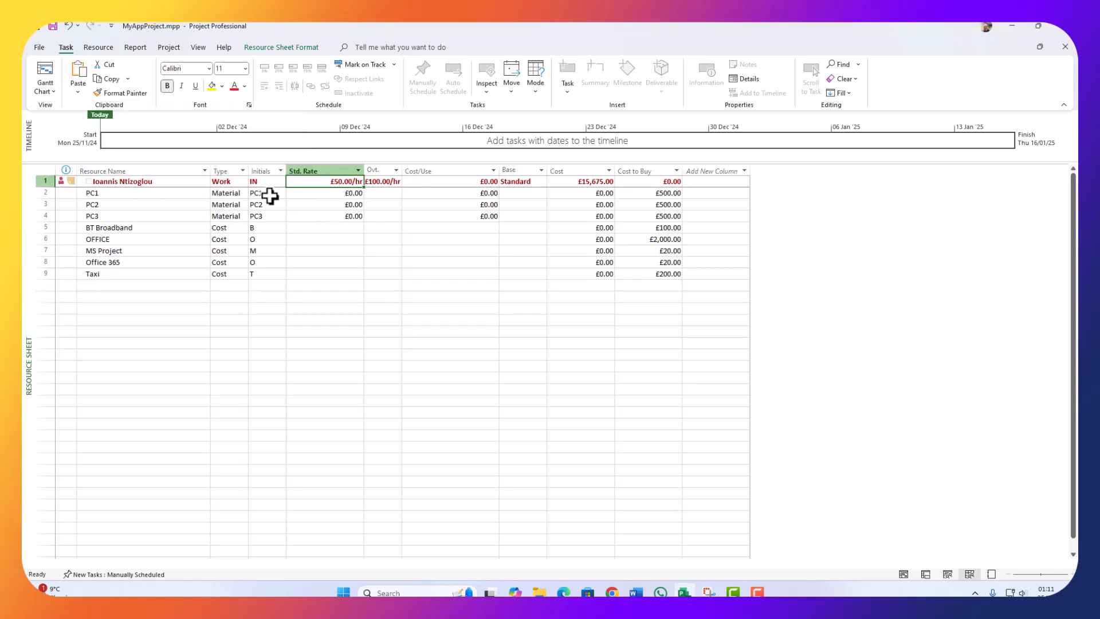
pyautogui.doubleClick(336, 182)
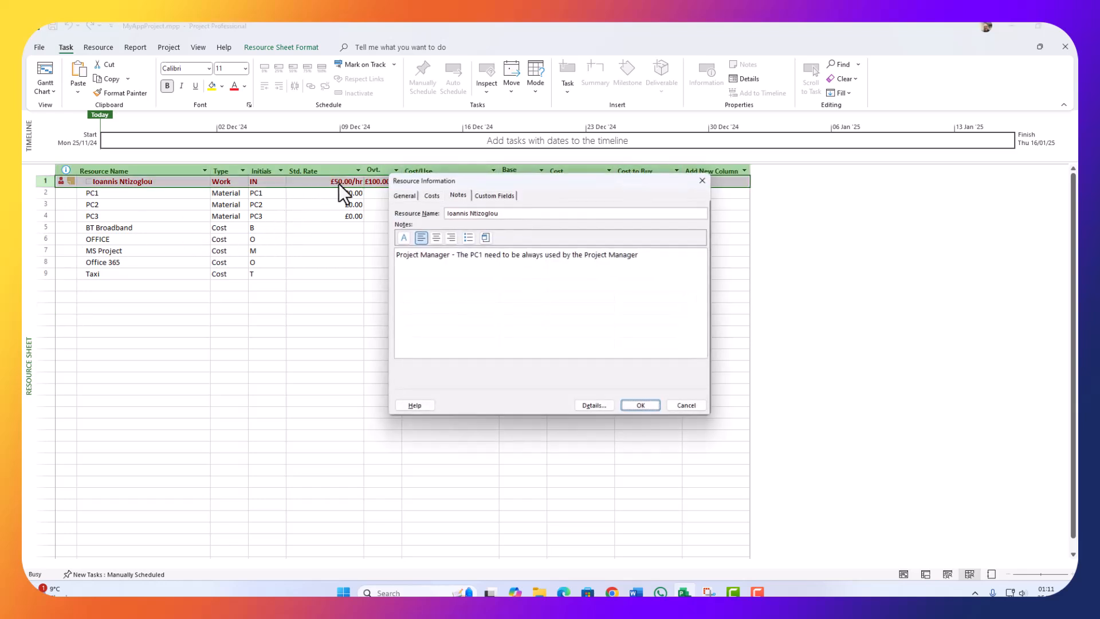
pyautogui.click(403, 195)
pyautogui.click(403, 195)
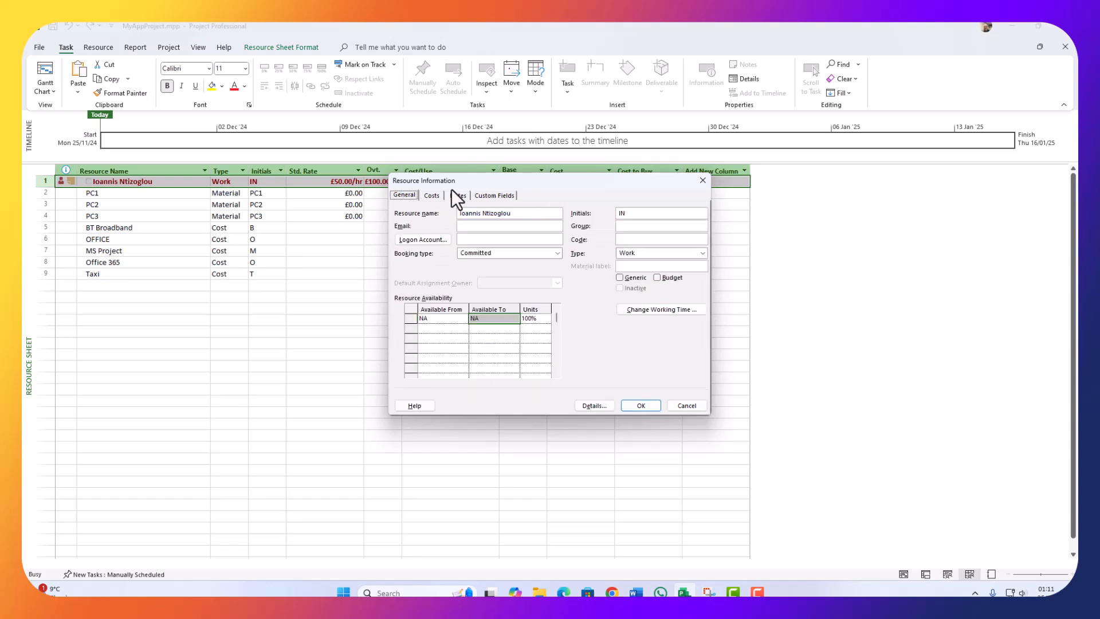
pyautogui.click(430, 195)
pyautogui.click(487, 287)
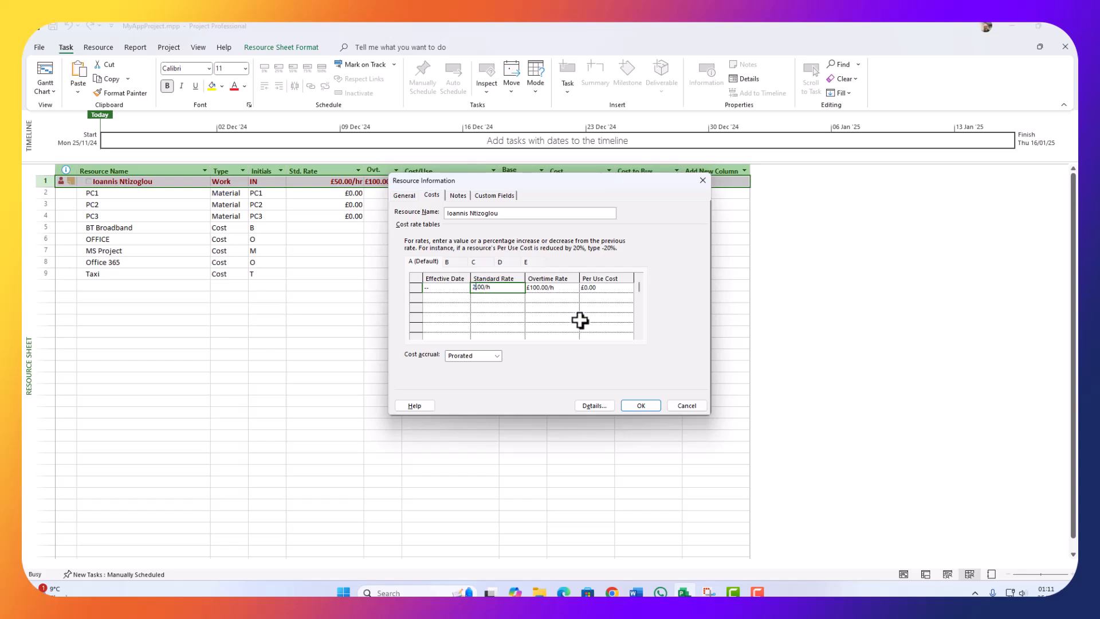
pyautogui.click(640, 405)
pyautogui.click(390, 366)
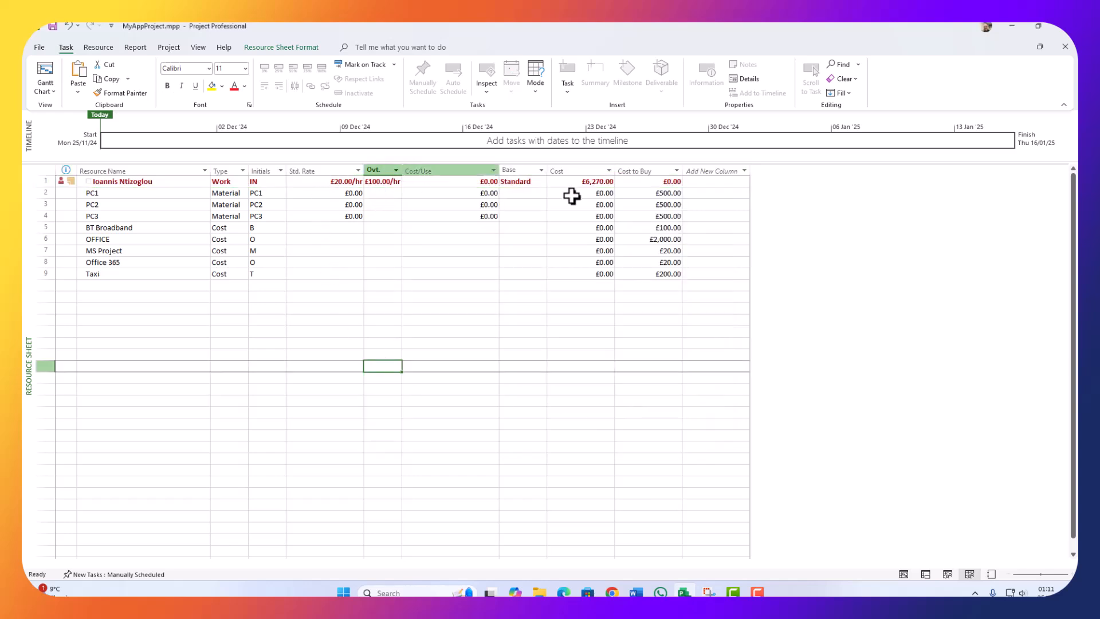
# Step: Change the work resource's standard rate from £20.00/hr to £21.00/hr
pyautogui.click(602, 183)
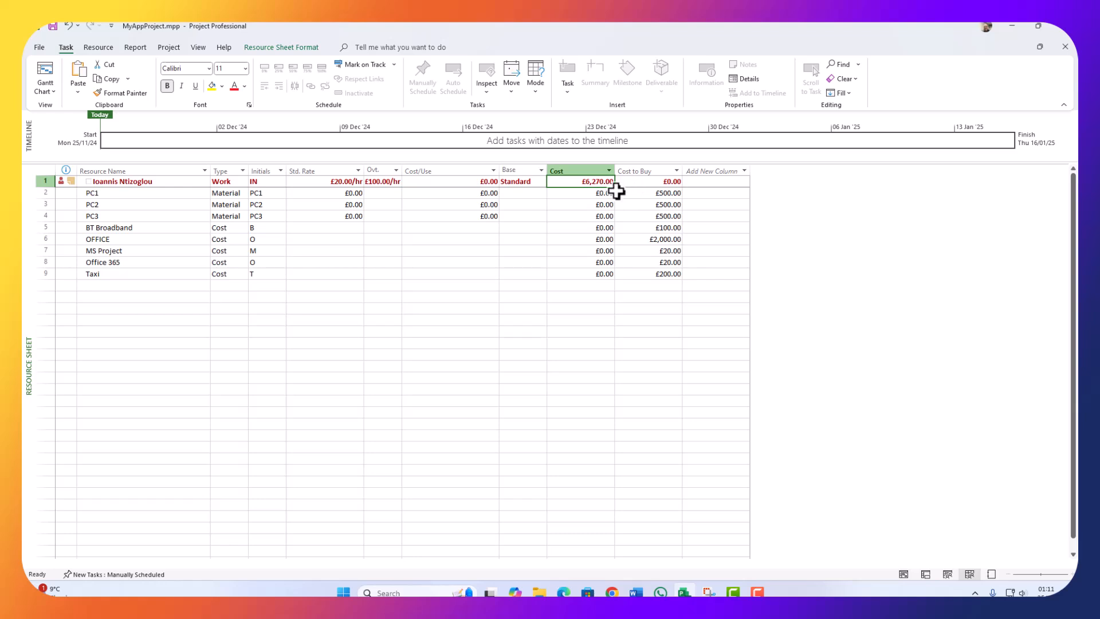
pyautogui.click(664, 285)
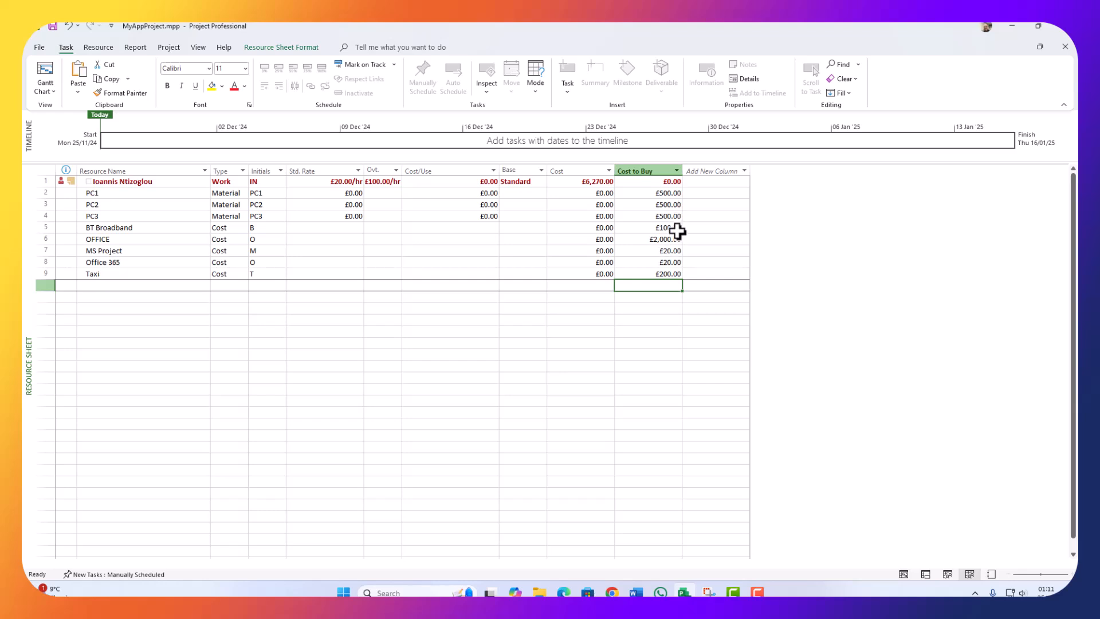
pyautogui.click(334, 181)
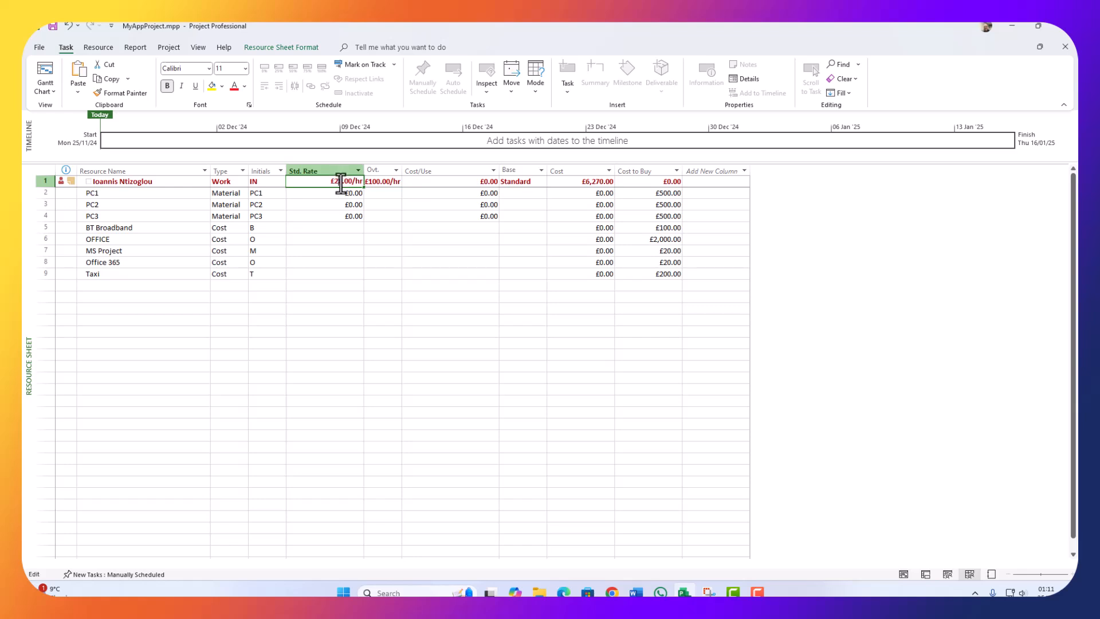
pyautogui.click(340, 183)
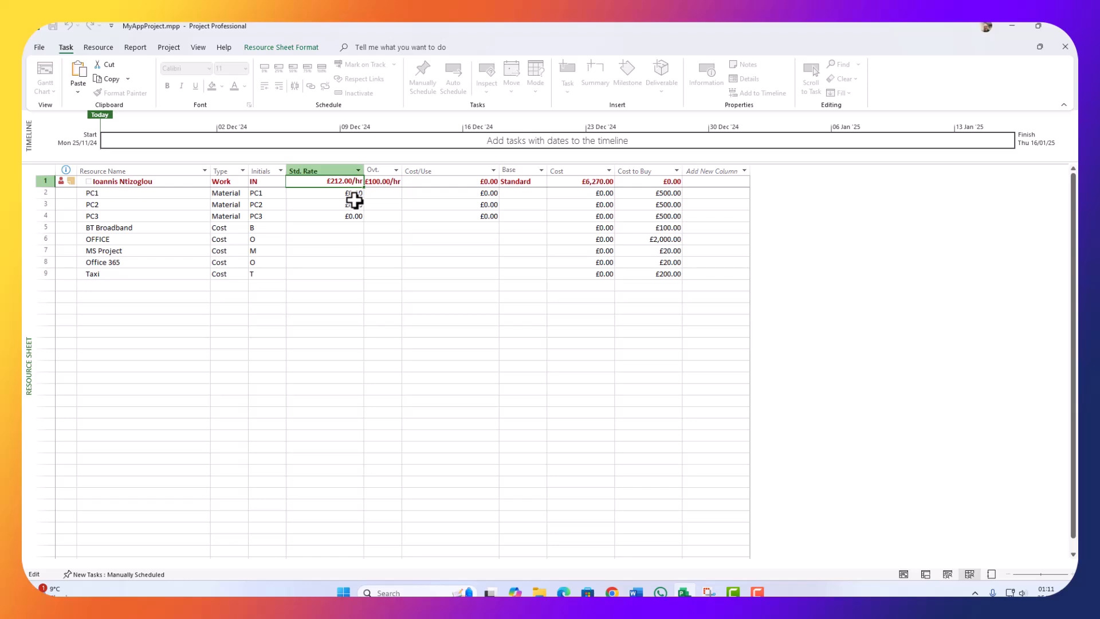
pyautogui.click(355, 269)
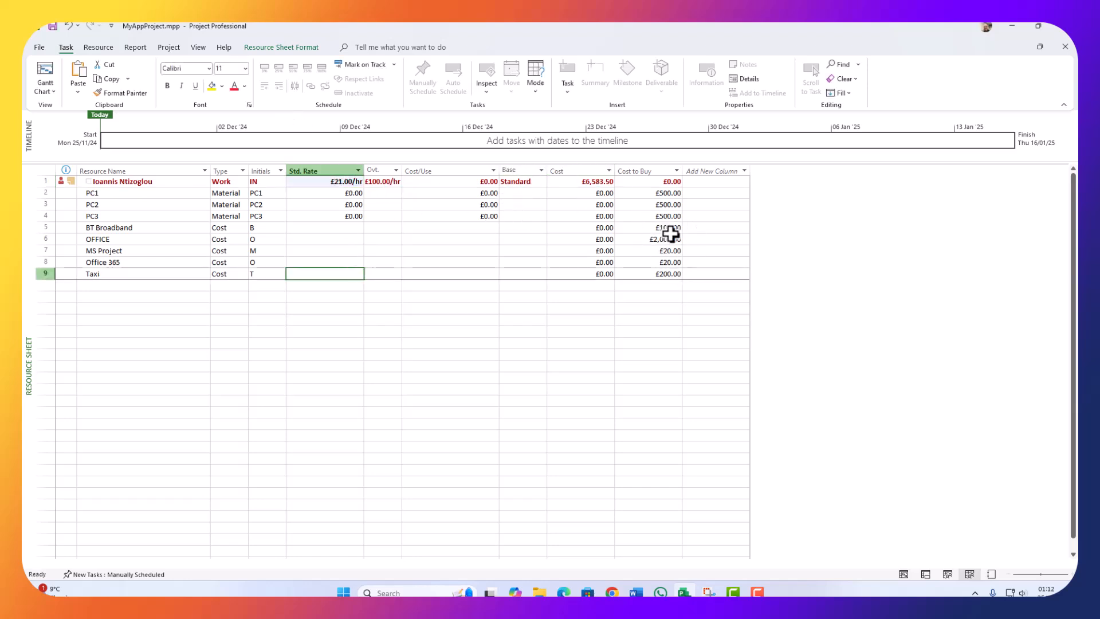
# Step: Review Taxi's Cost to Buy and PC1's standard rate, then bring up Windows search
pyautogui.click(670, 297)
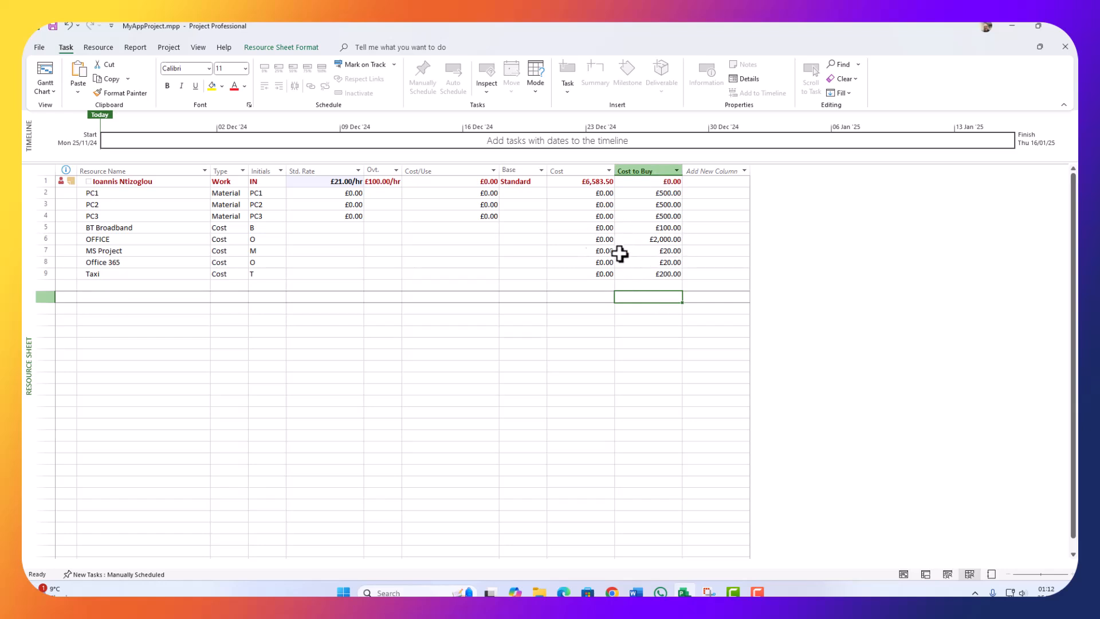
pyautogui.click(659, 278)
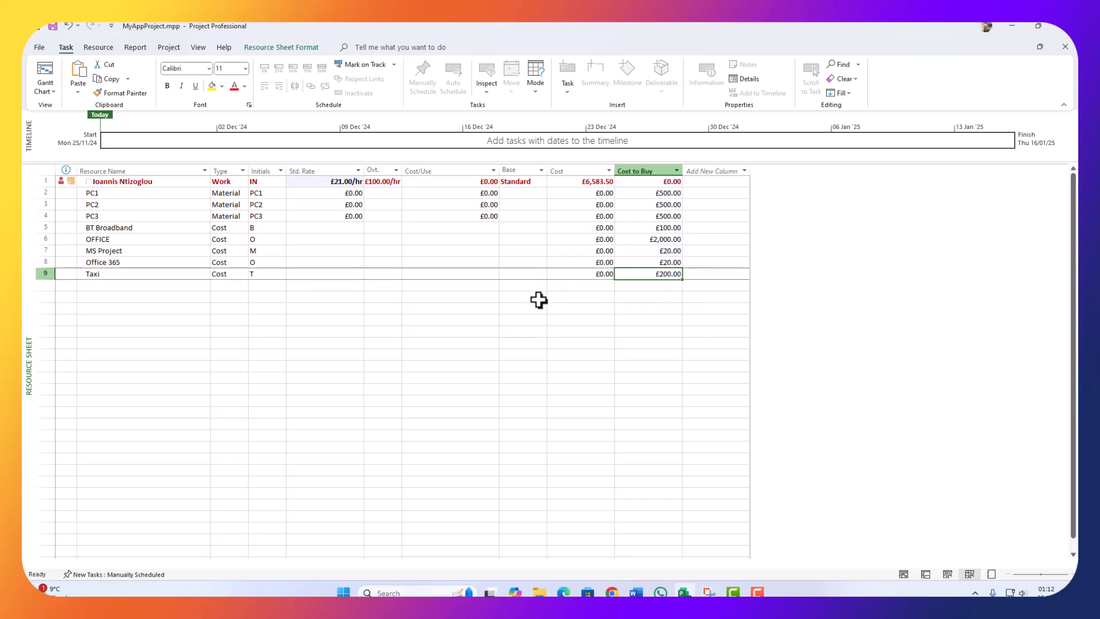
pyautogui.click(470, 308)
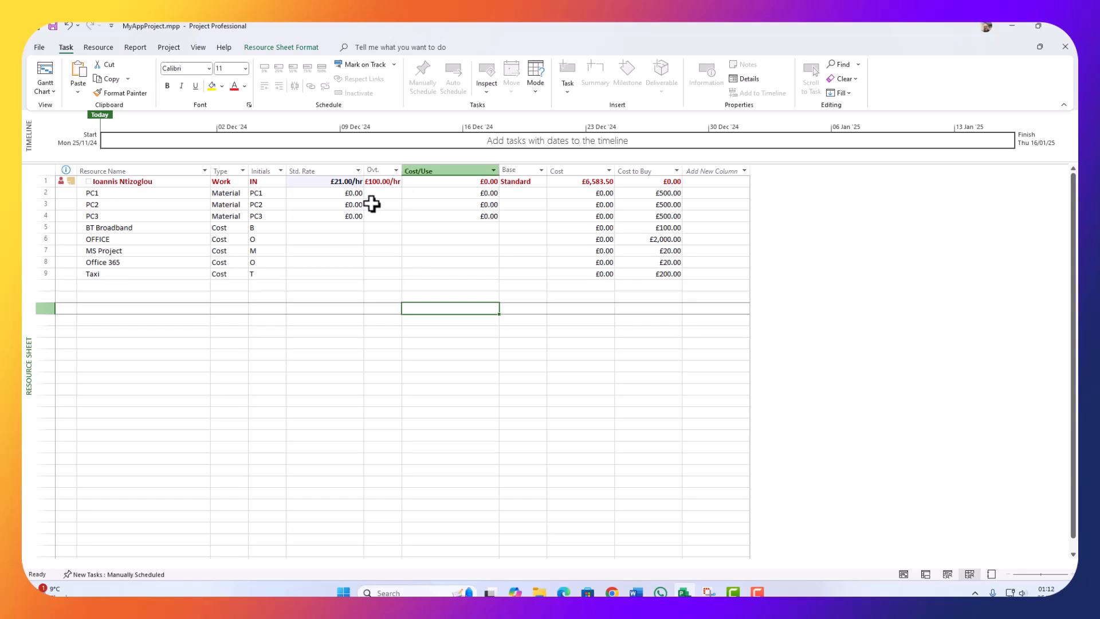
pyautogui.click(351, 193)
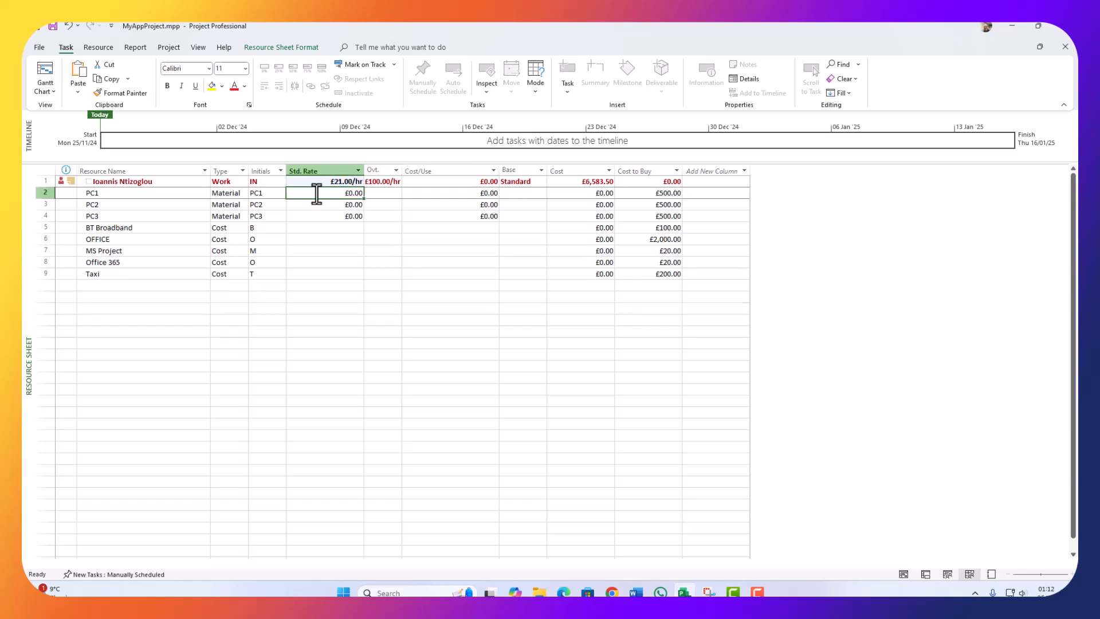
pyautogui.click(342, 183)
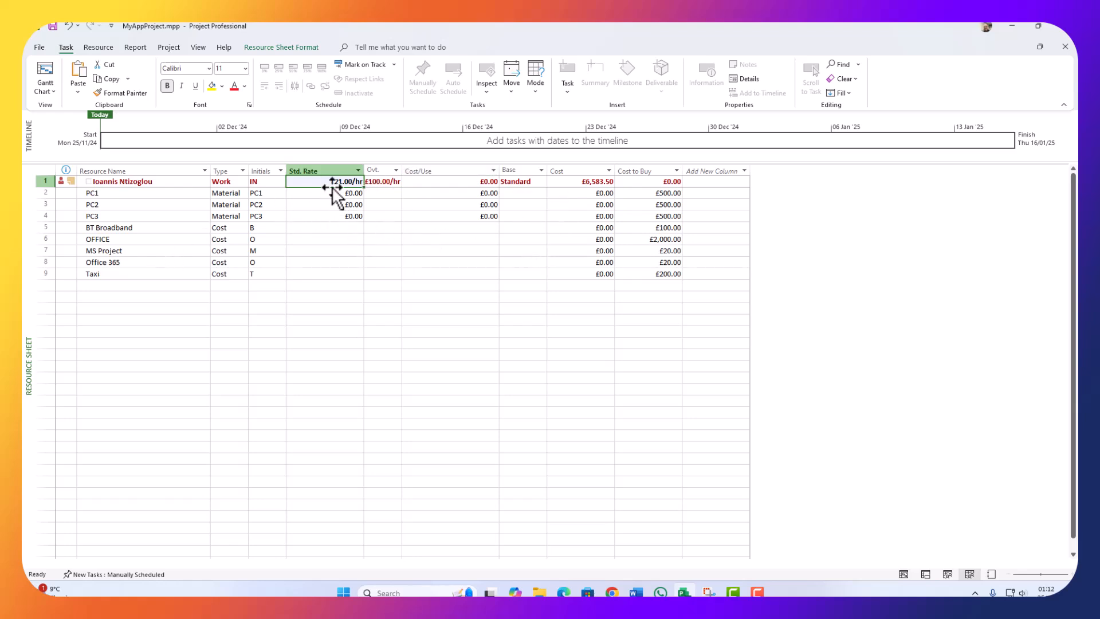
pyautogui.click(389, 592)
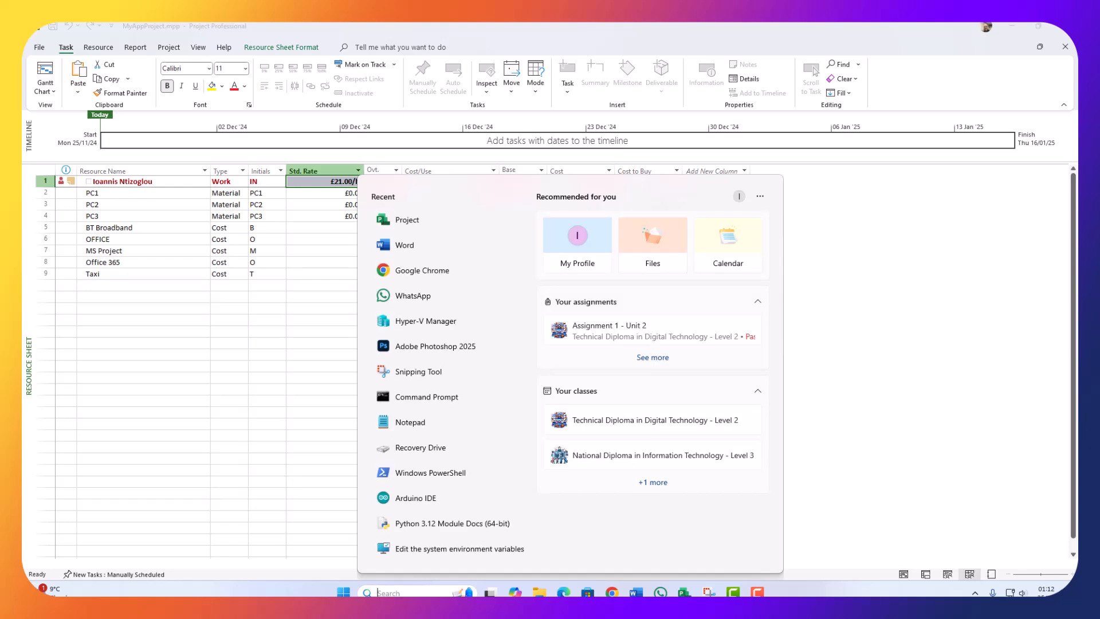
# Step: Launch Calculator with calc and build a running total of 3,600 (3,500 + 100)
pyautogui.write('calc')
pyautogui.press('Return')
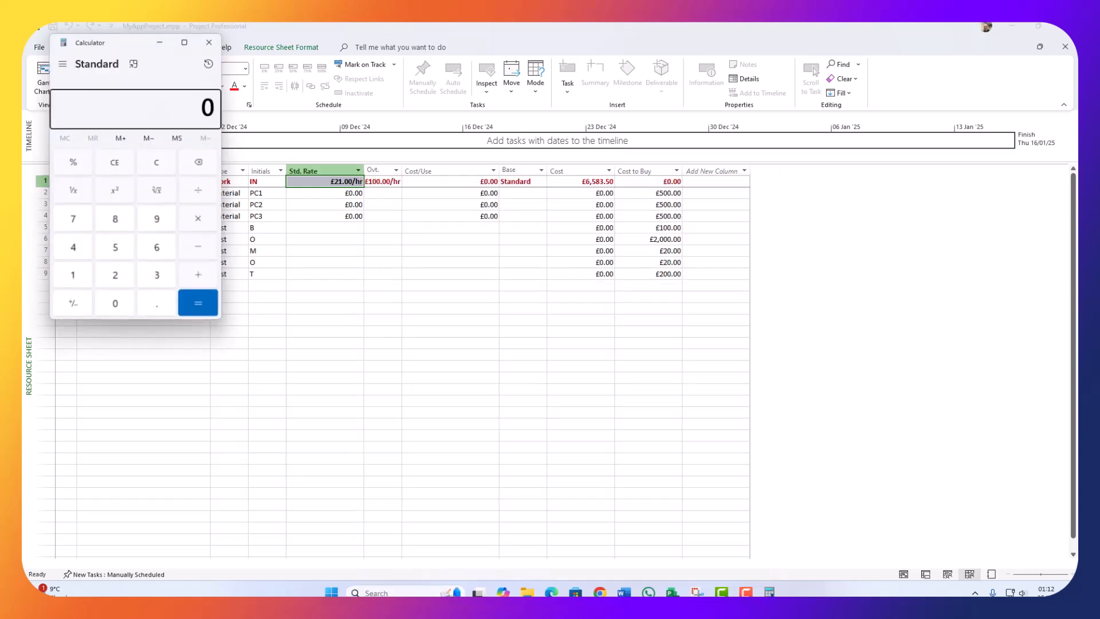
pyautogui.moveTo(108, 45); pyautogui.dragTo(402, 213)
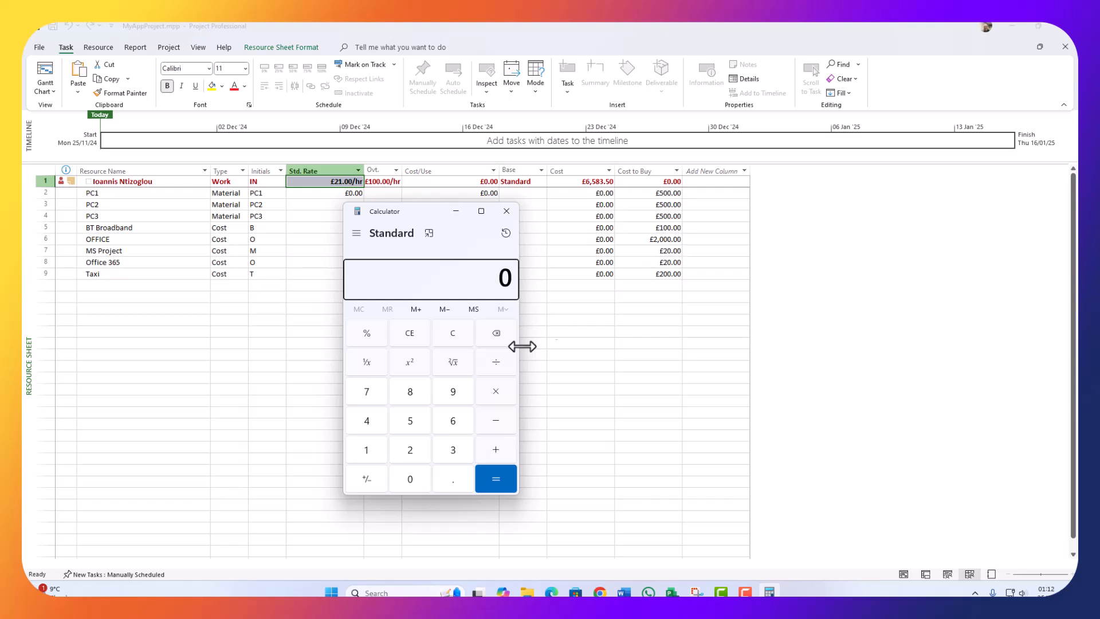
pyautogui.click(450, 452)
pyautogui.click(408, 424)
pyautogui.click(407, 475)
pyautogui.click(407, 476)
pyautogui.click(496, 450)
pyautogui.click(358, 450)
pyautogui.click(410, 478)
pyautogui.click(410, 478)
pyautogui.click(490, 450)
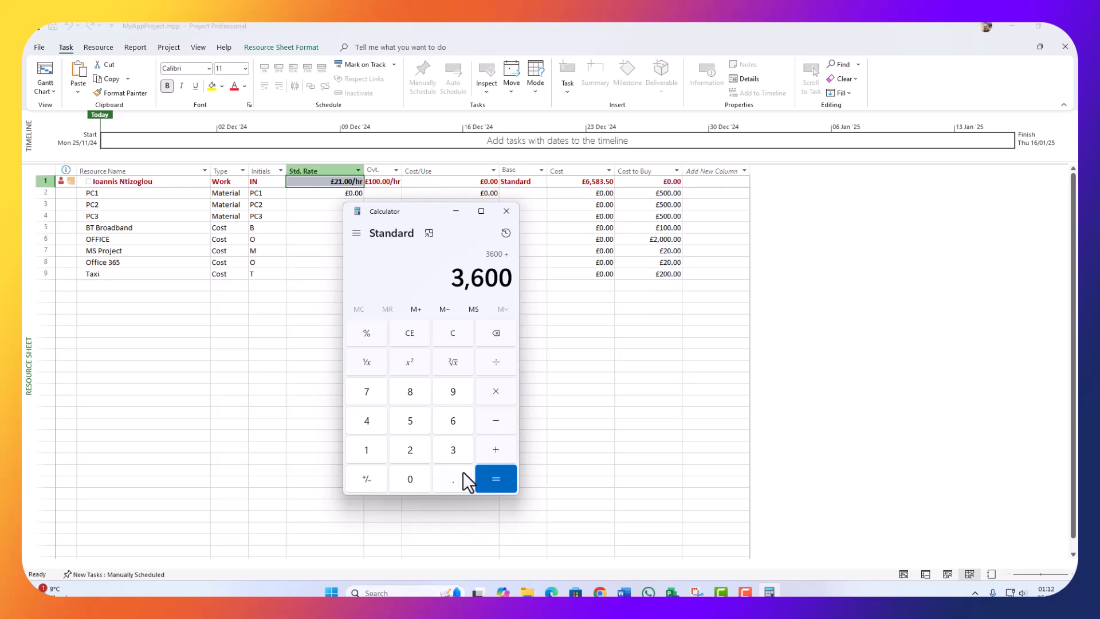
# Step: Add 240 to reach 3,840, then go back to the Project resource sheet
pyautogui.click(410, 449)
pyautogui.click(367, 422)
pyautogui.click(410, 479)
pyautogui.click(493, 480)
pyautogui.moveTo(417, 212); pyautogui.dragTo(319, 208)
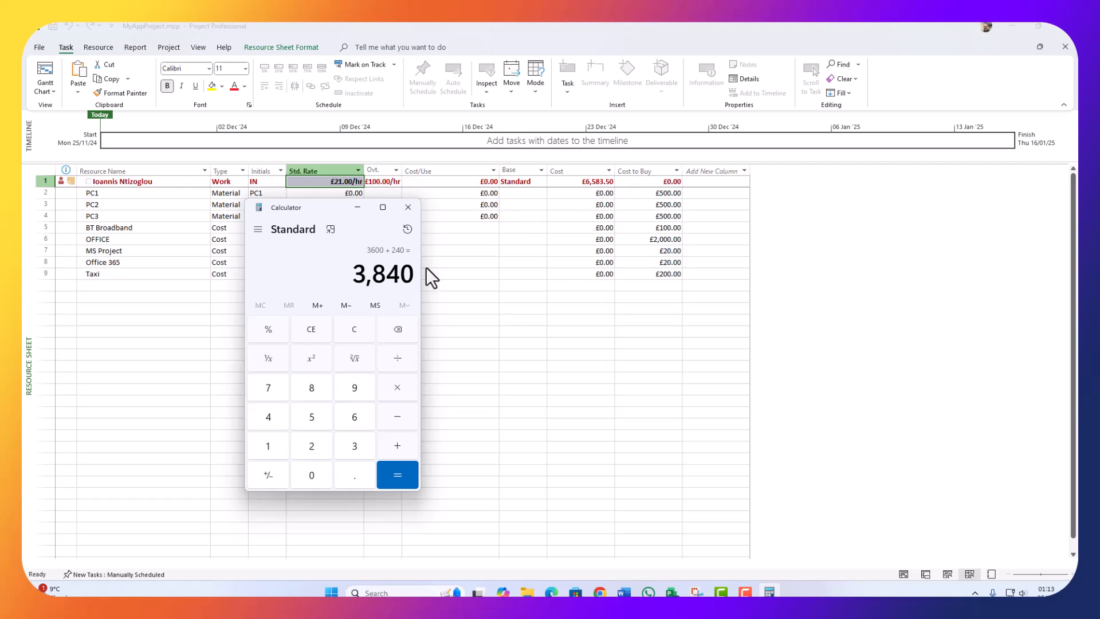
pyautogui.click(467, 327)
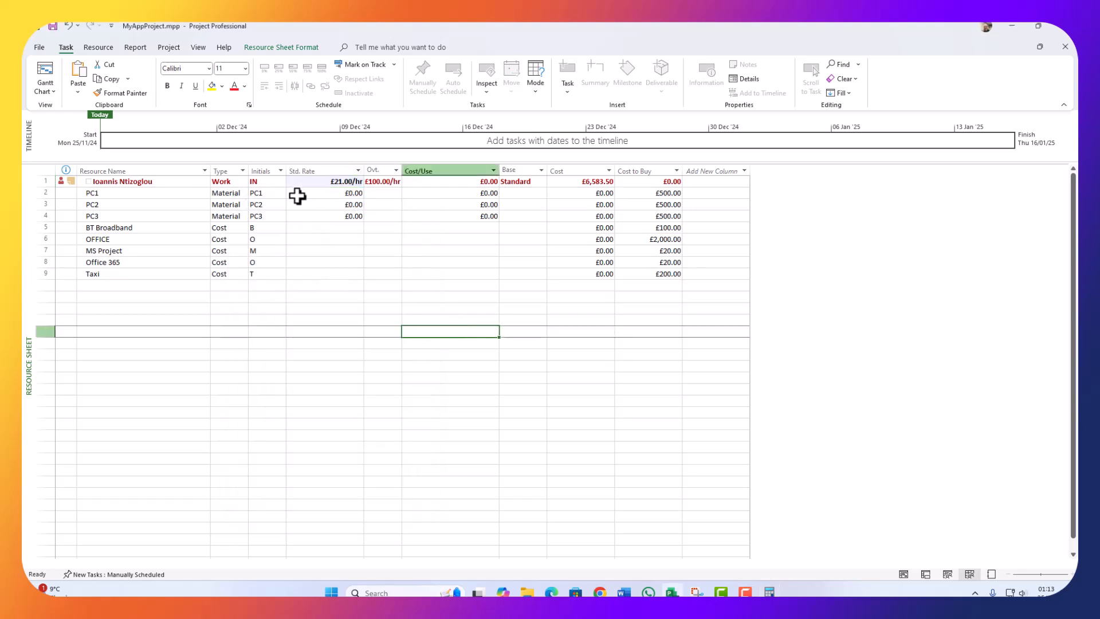
# Step: Try the work resource's standard rate at £25.00/hr, then £24.00/hr
pyautogui.click(327, 192)
pyautogui.click(339, 182)
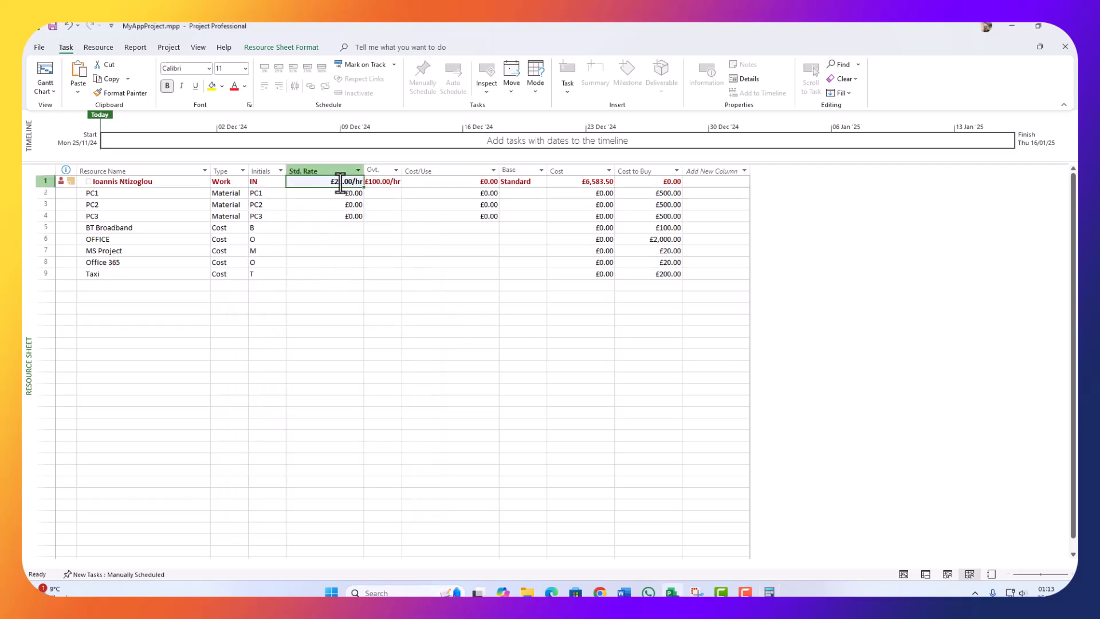
pyautogui.click(342, 182)
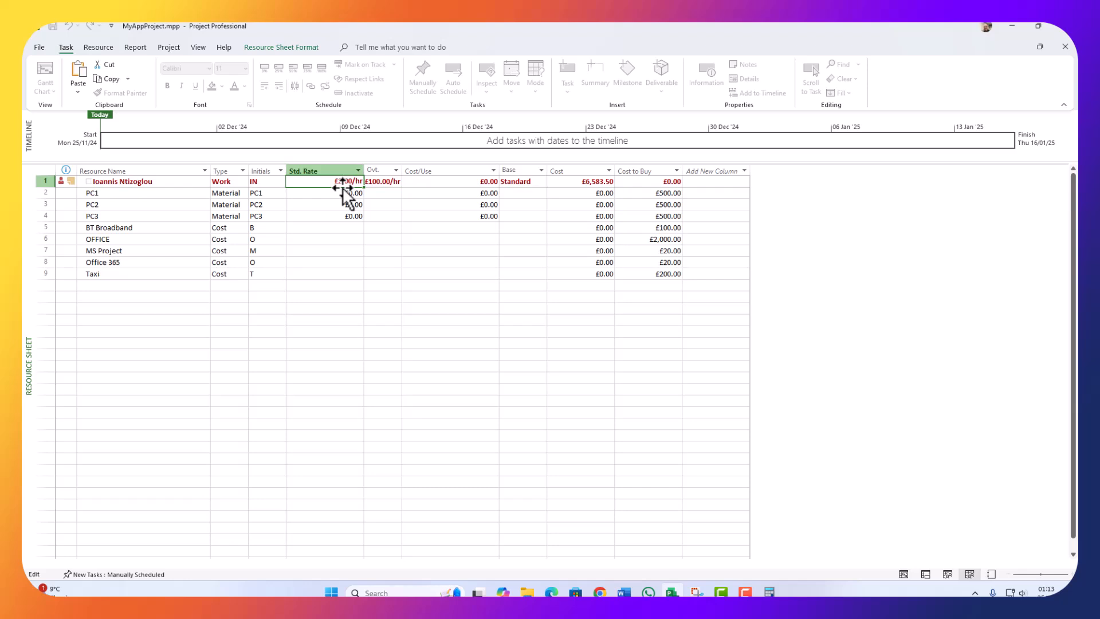
pyautogui.press('Return')
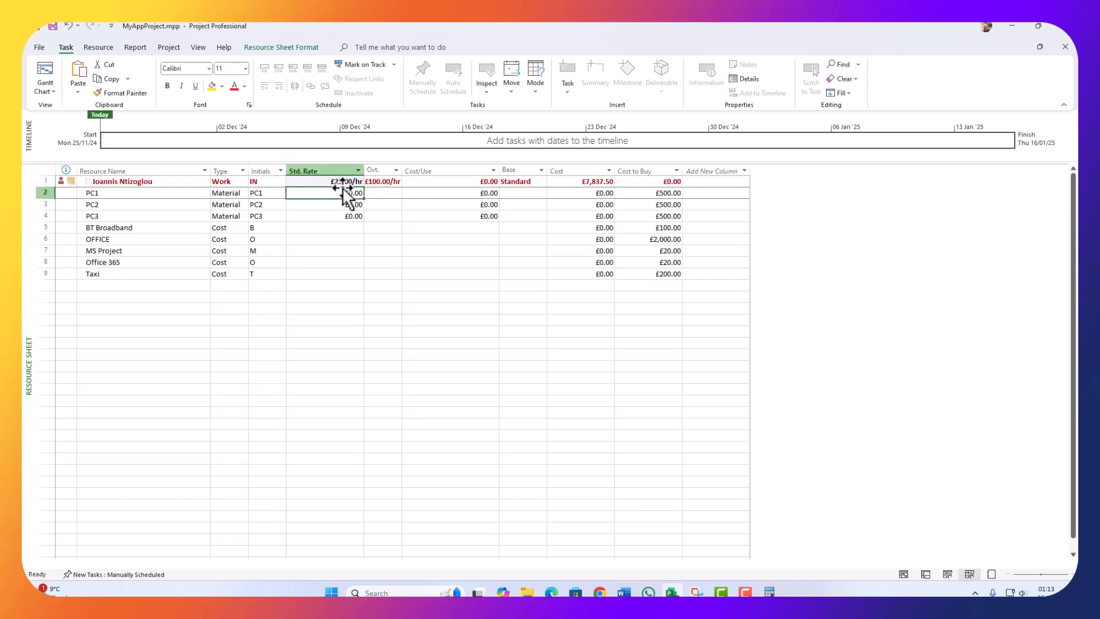
pyautogui.click(598, 193)
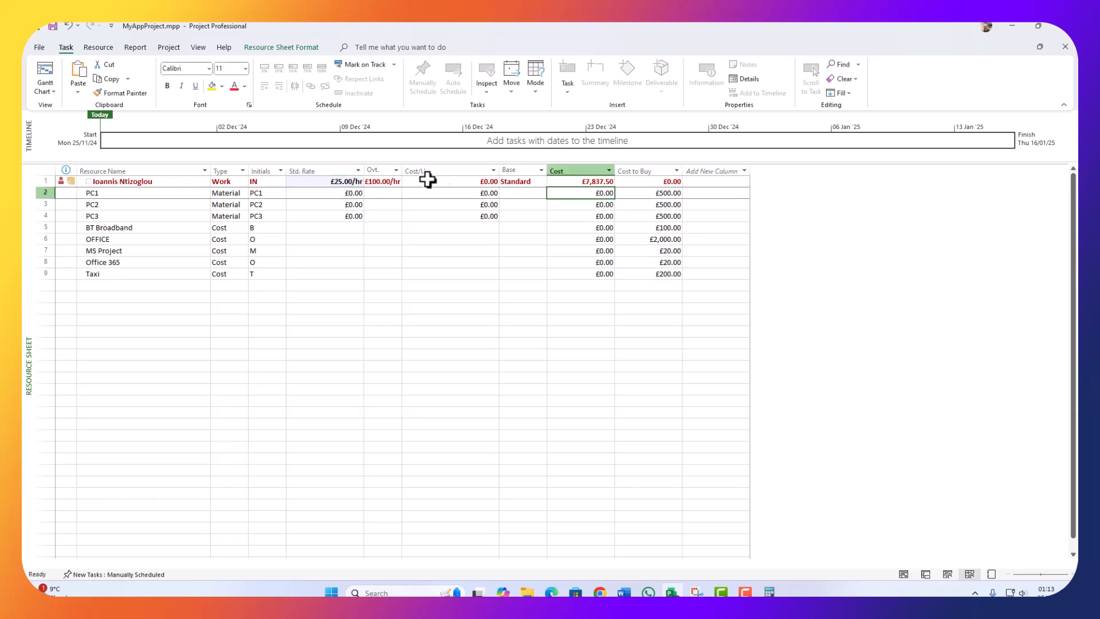
pyautogui.click(338, 182)
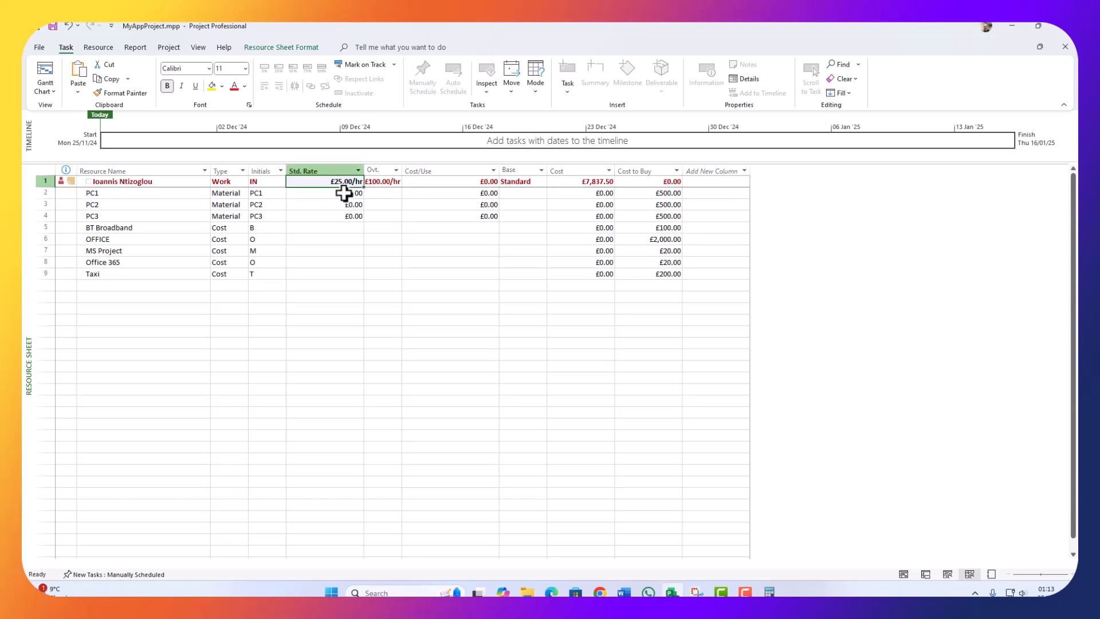
pyautogui.click(340, 184)
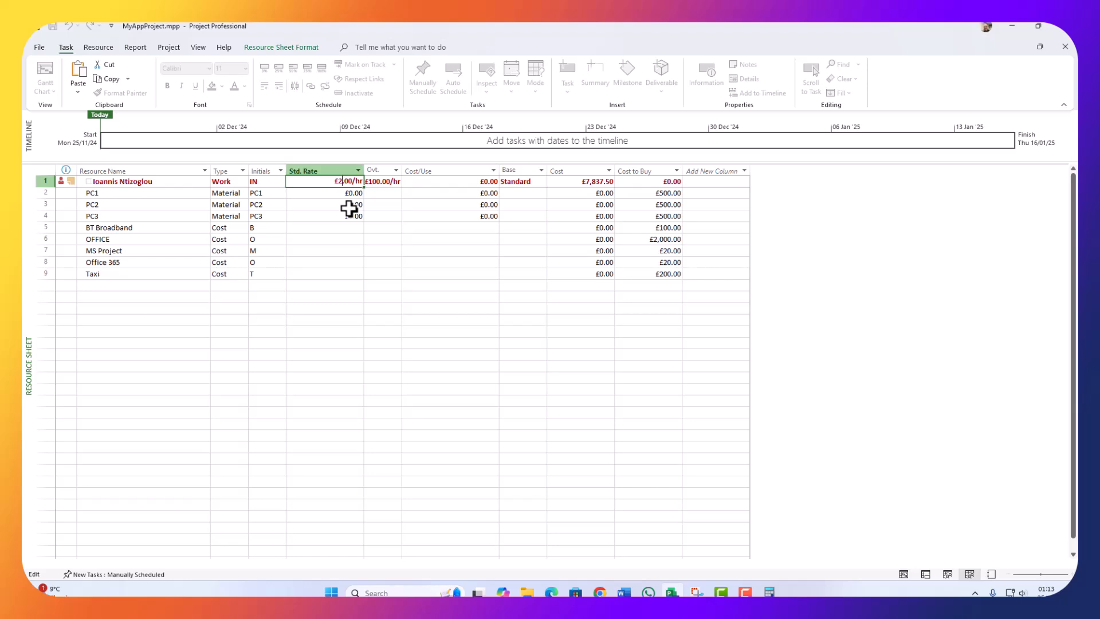
pyautogui.write('4')
pyautogui.press('Return')
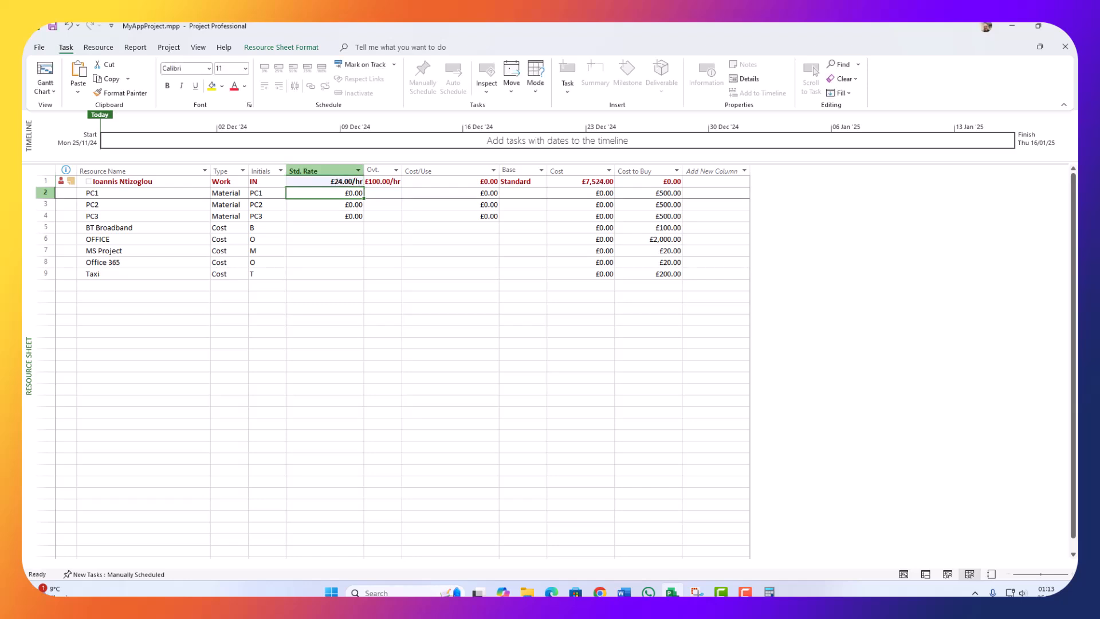
# Step: Lower the work resource's standard rate to £23.00/hr
pyautogui.click(341, 182)
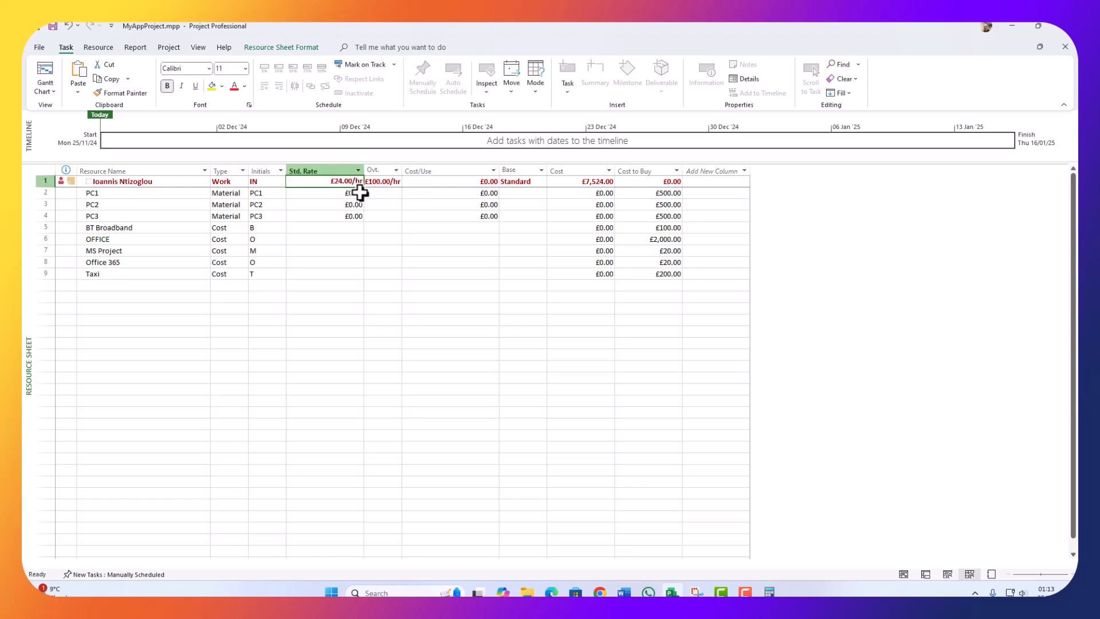
pyautogui.click(341, 182)
pyautogui.press('BackSpace')
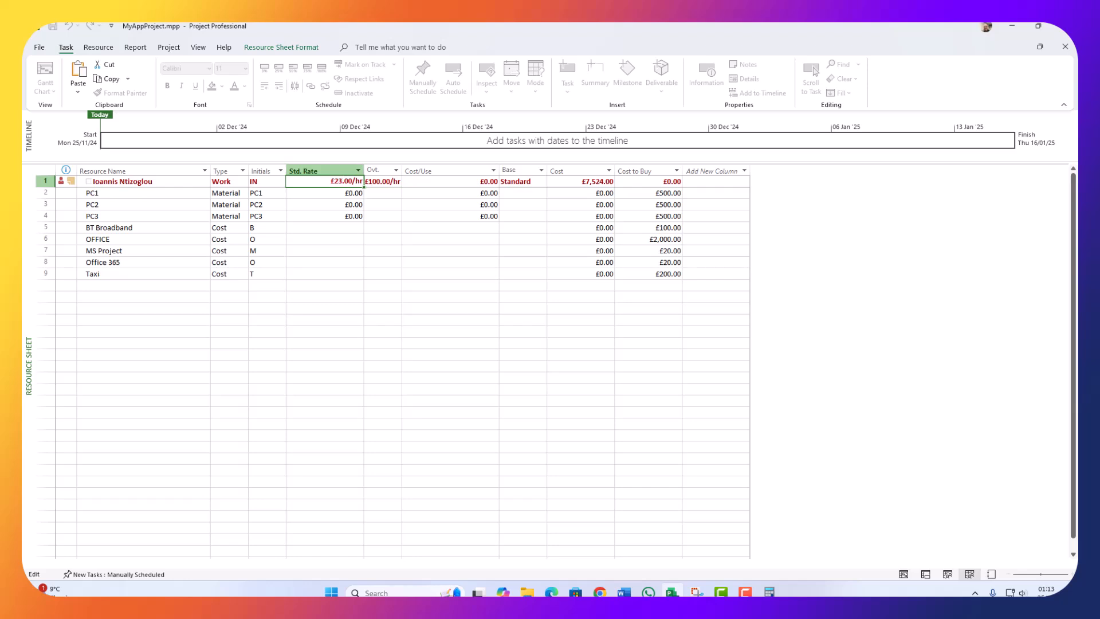
pyautogui.press('Return')
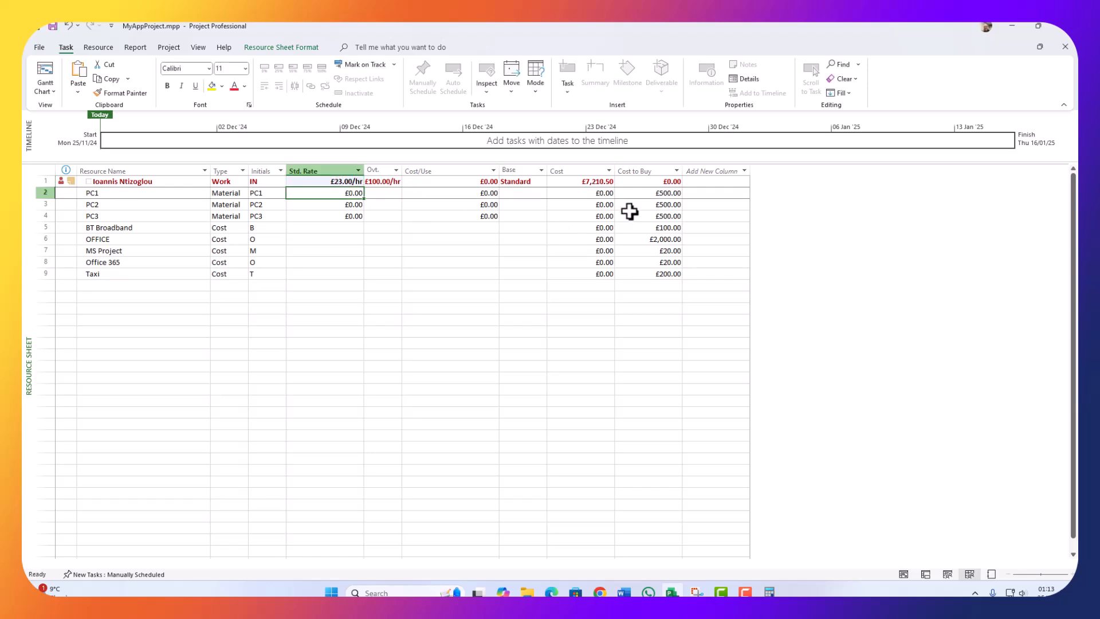
# Step: In Calculator, add 7,210.50 to 3,840 for a total of 11,050.5
pyautogui.click(769, 591)
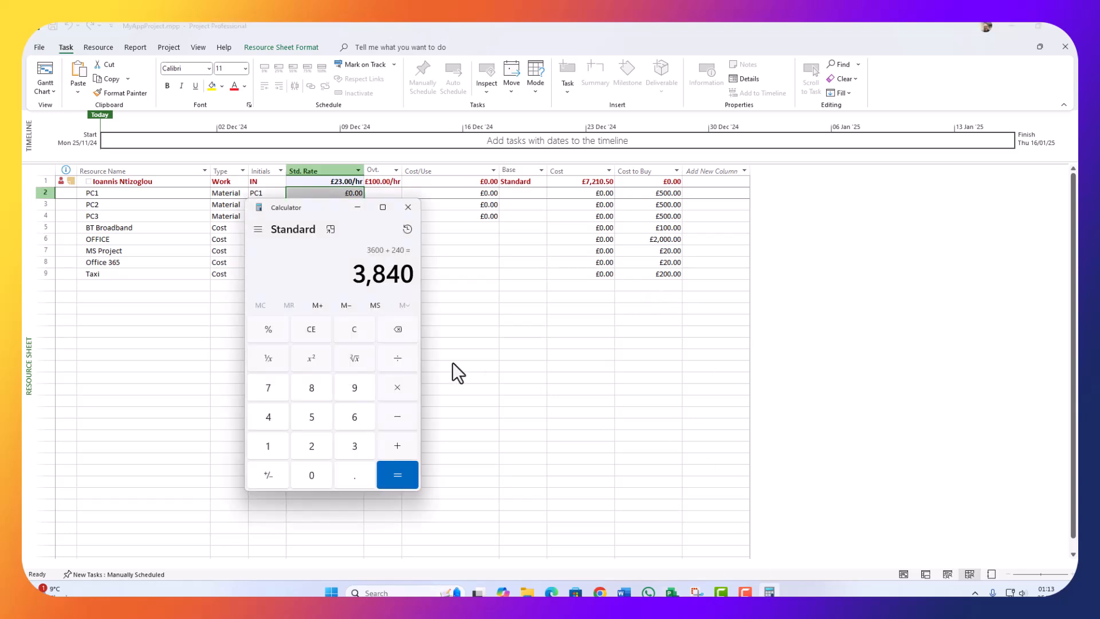
pyautogui.click(402, 449)
pyautogui.click(275, 393)
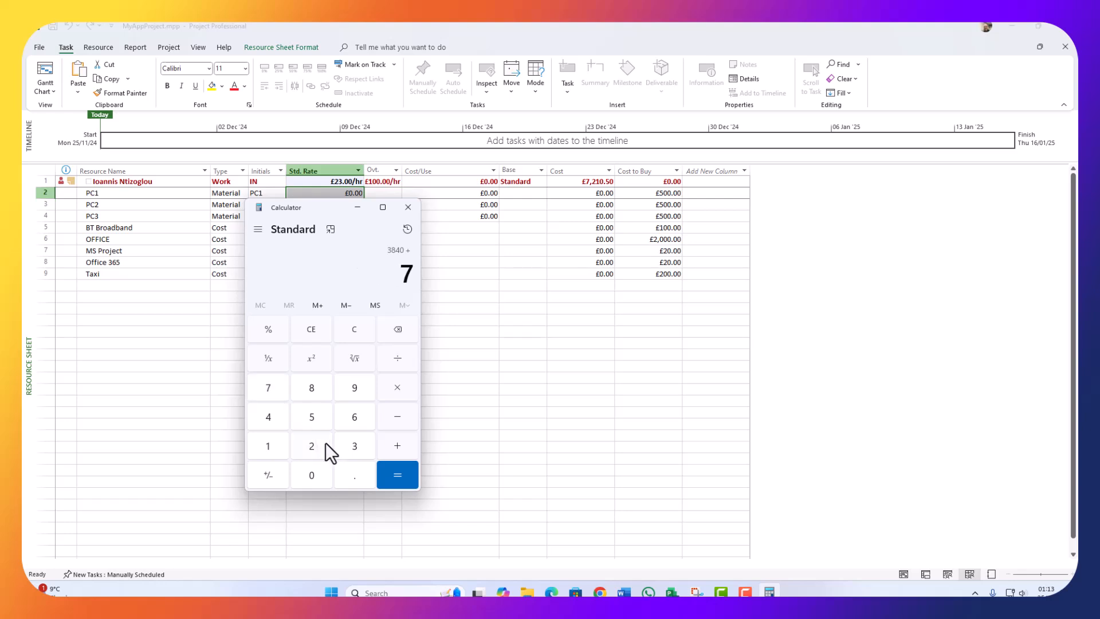
pyautogui.click(313, 445)
pyautogui.click(256, 450)
pyautogui.click(314, 473)
pyautogui.click(350, 468)
pyautogui.click(312, 419)
pyautogui.click(315, 475)
pyautogui.click(400, 474)
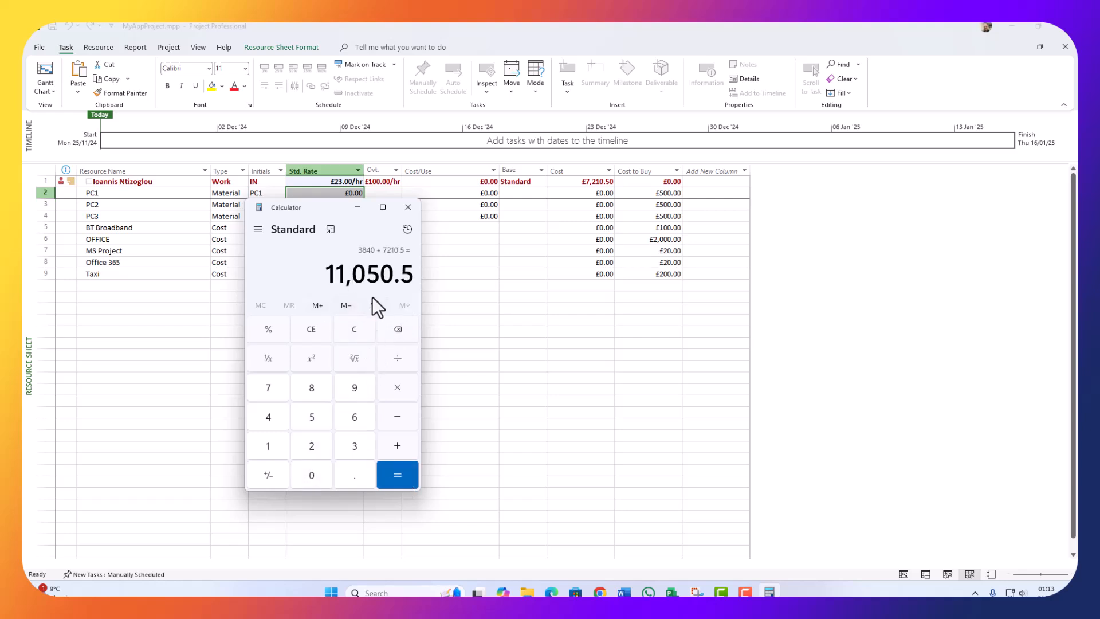
# Step: Set the work resource's standard rate to £25.00/hr
pyautogui.moveTo(329, 206); pyautogui.dragTo(711, 237)
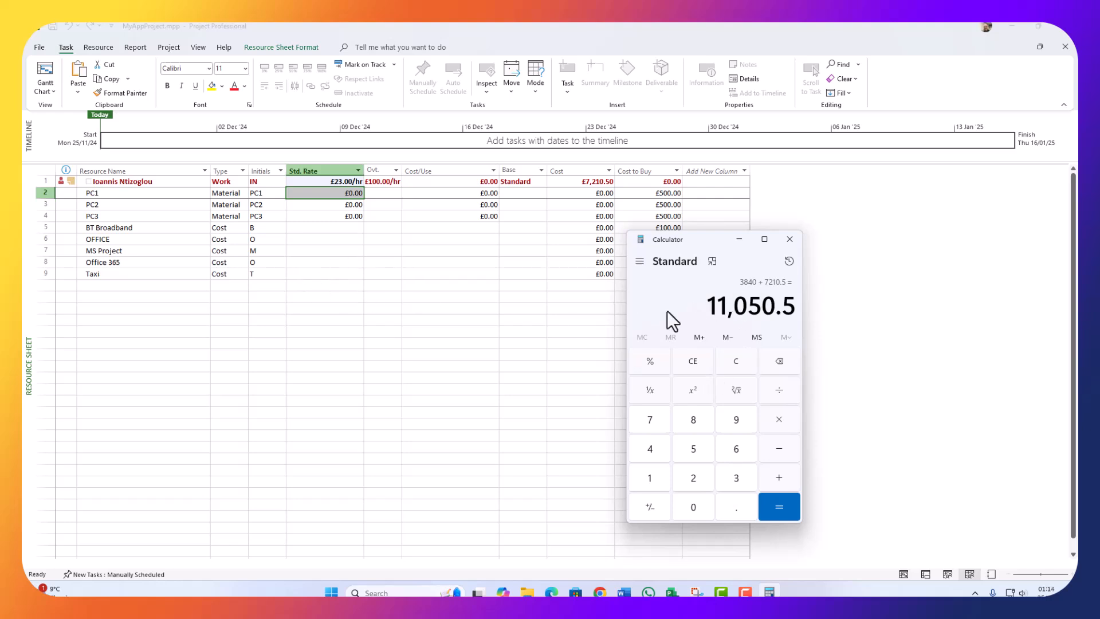
pyautogui.click(340, 182)
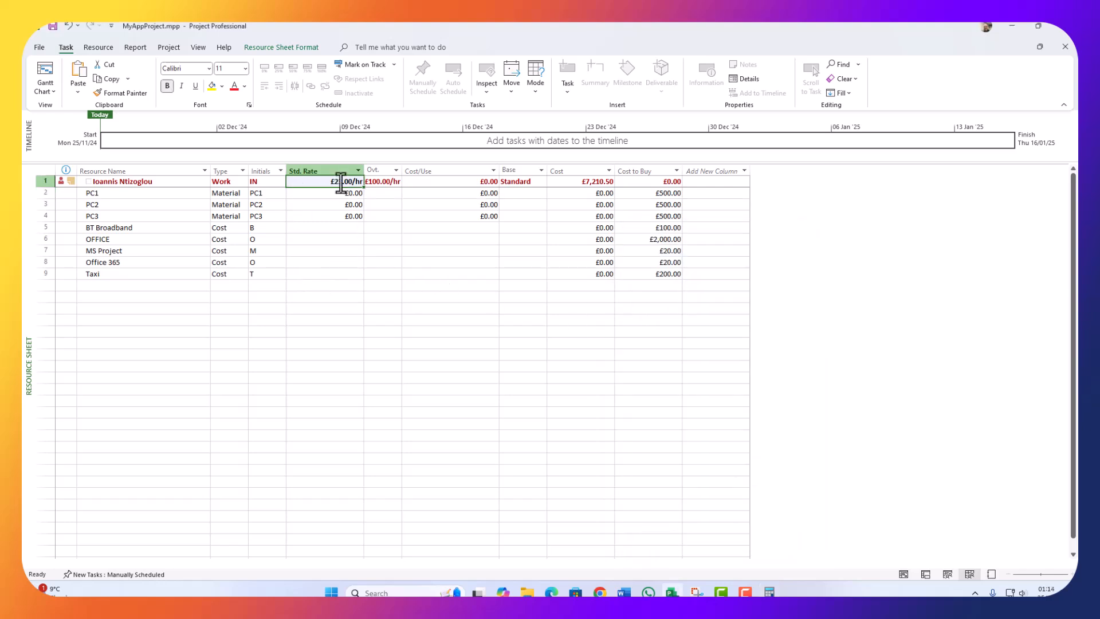
pyautogui.click(342, 181)
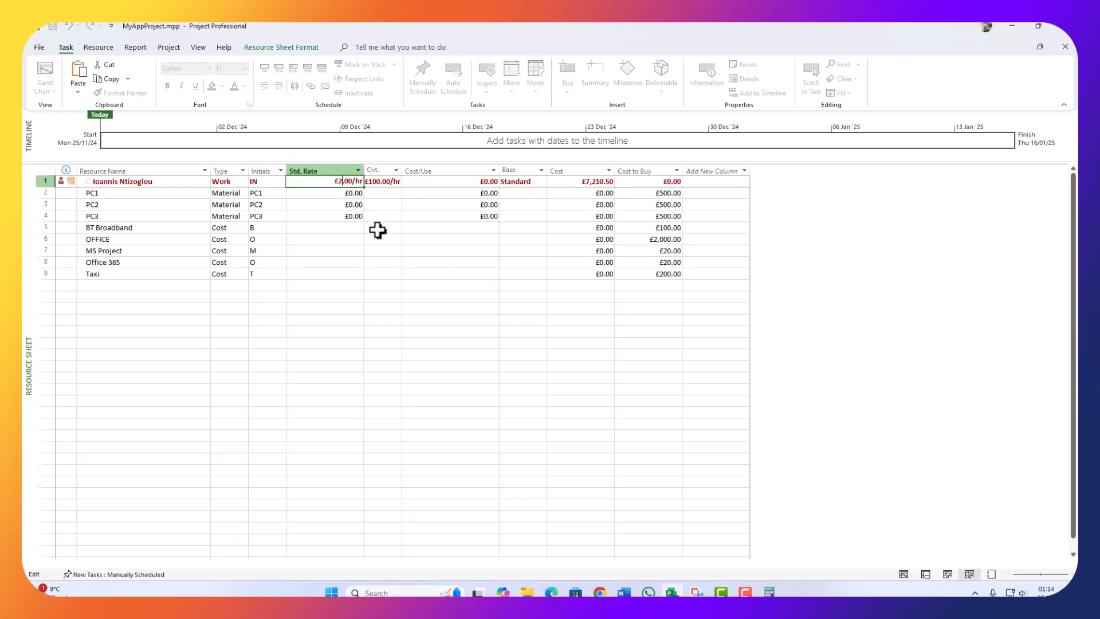
pyautogui.click(431, 331)
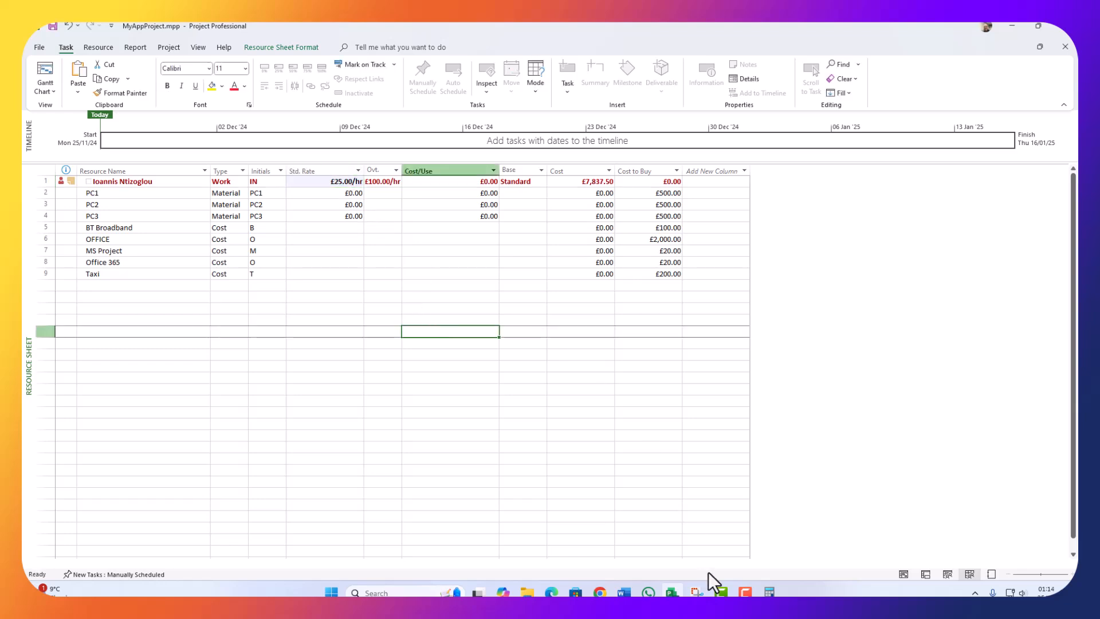
# Step: Recall 3,840 from Calculator history and add 7,837.50, giving 11,677.5
pyautogui.click(769, 591)
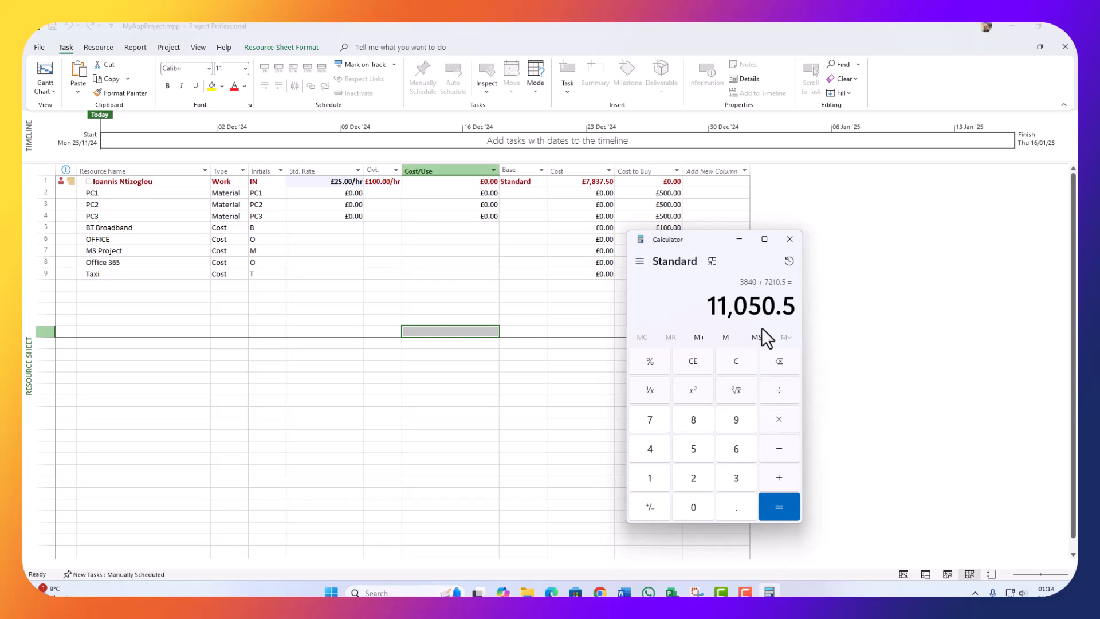
pyautogui.click(789, 261)
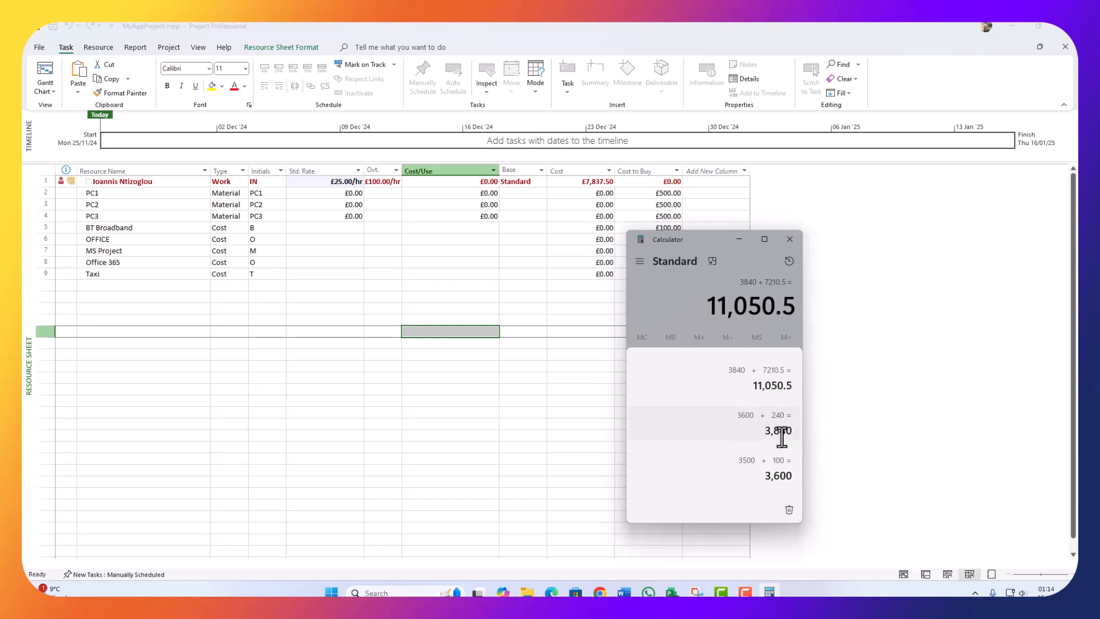
pyautogui.click(750, 427)
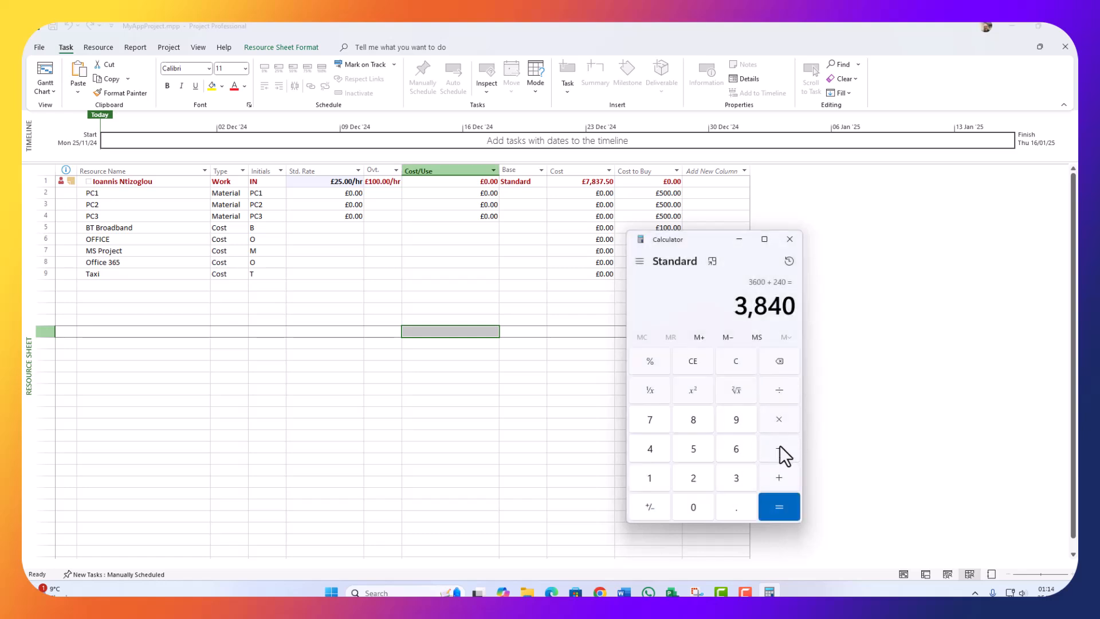
pyautogui.click(777, 477)
pyautogui.click(653, 425)
pyautogui.click(692, 422)
pyautogui.click(735, 479)
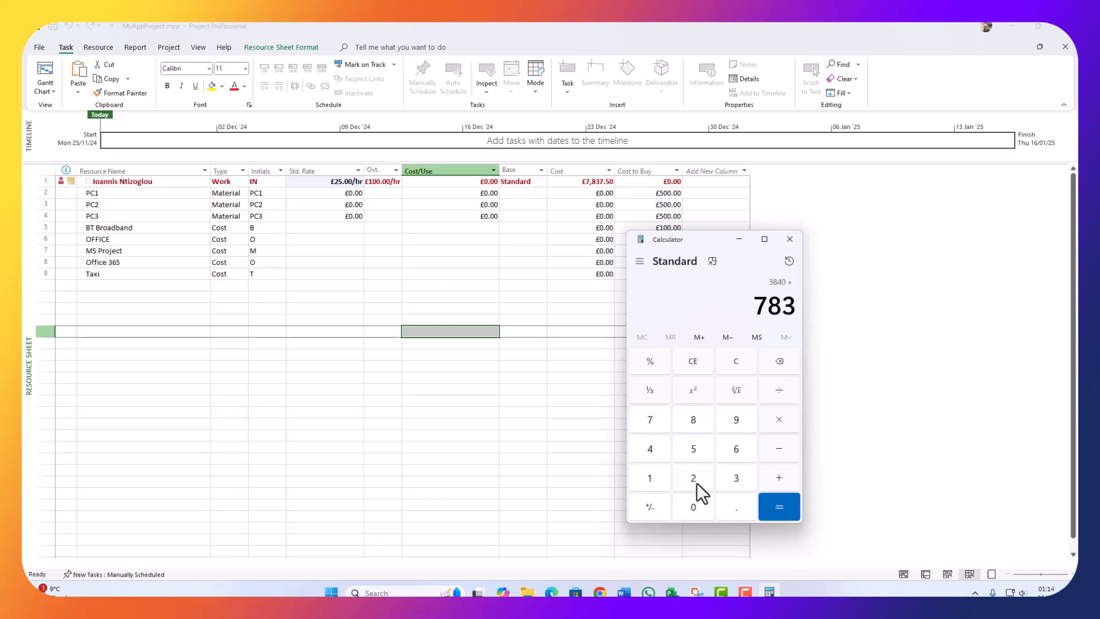
pyautogui.click(649, 419)
pyautogui.click(736, 506)
pyautogui.click(693, 448)
pyautogui.click(693, 507)
pyautogui.click(780, 505)
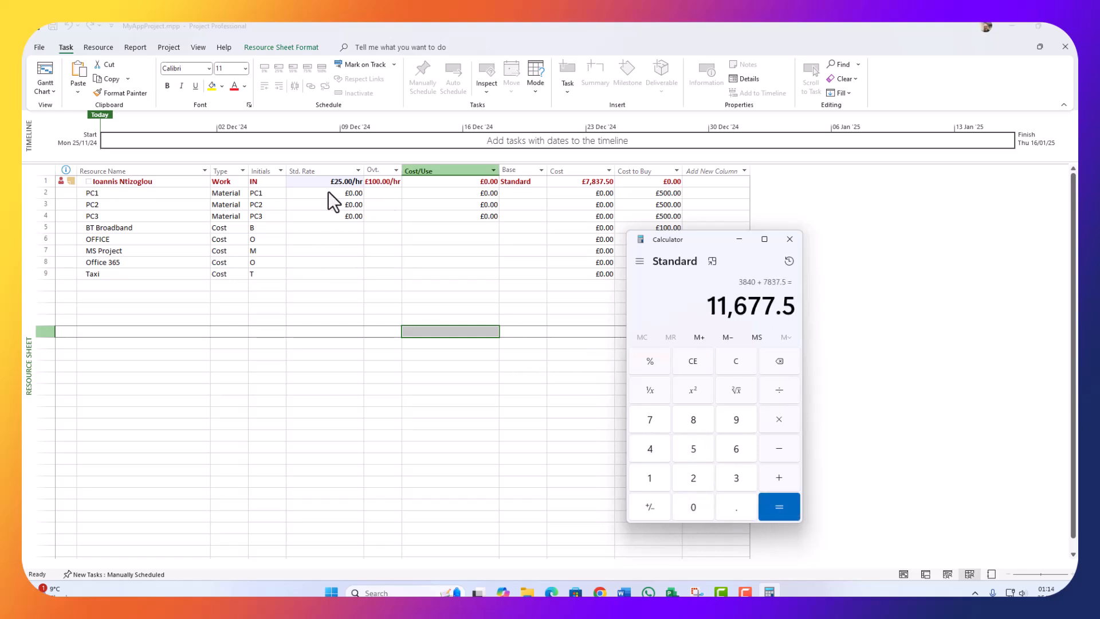
pyautogui.click(351, 183)
pyautogui.click(341, 293)
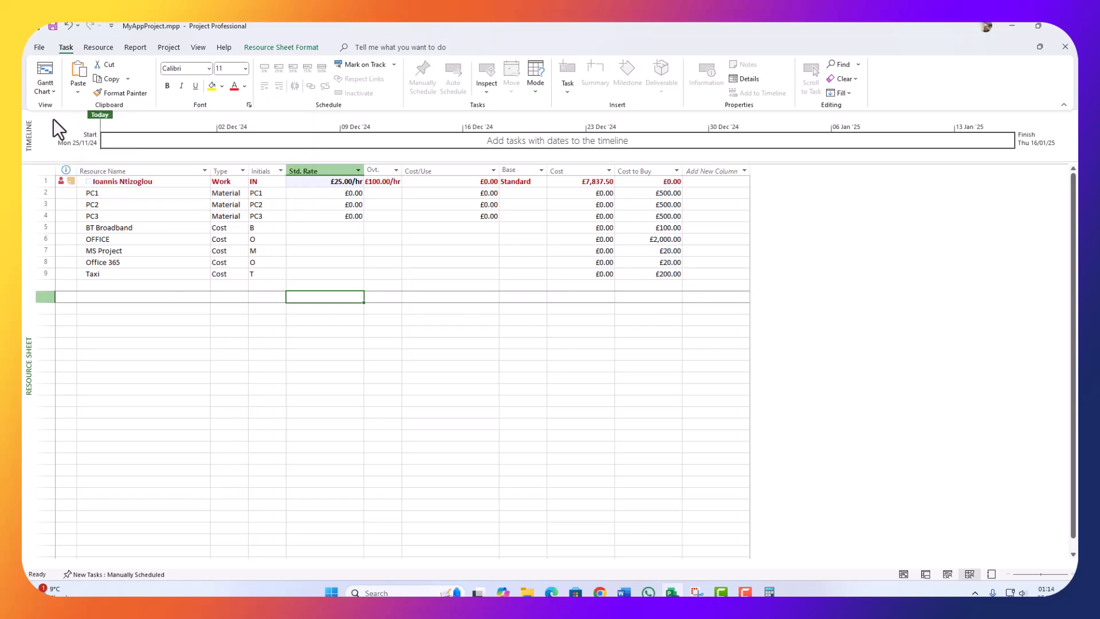
# Step: Shorten the Logo task's duration to 1 day in the Gantt Chart
pyautogui.click(46, 66)
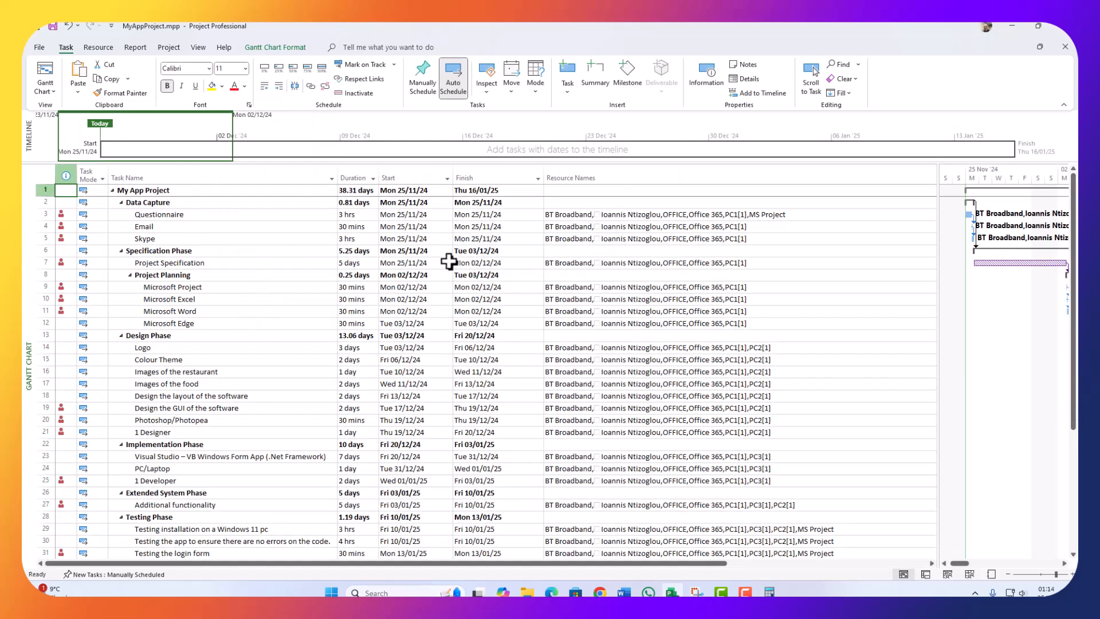
pyautogui.click(424, 263)
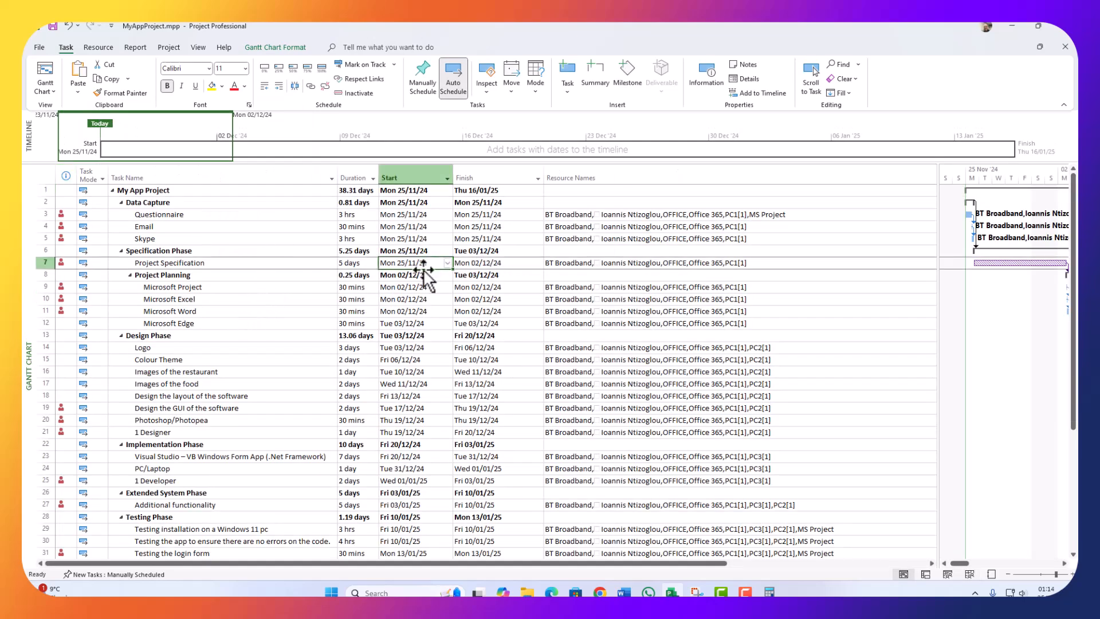
pyautogui.click(166, 348)
pyautogui.click(370, 348)
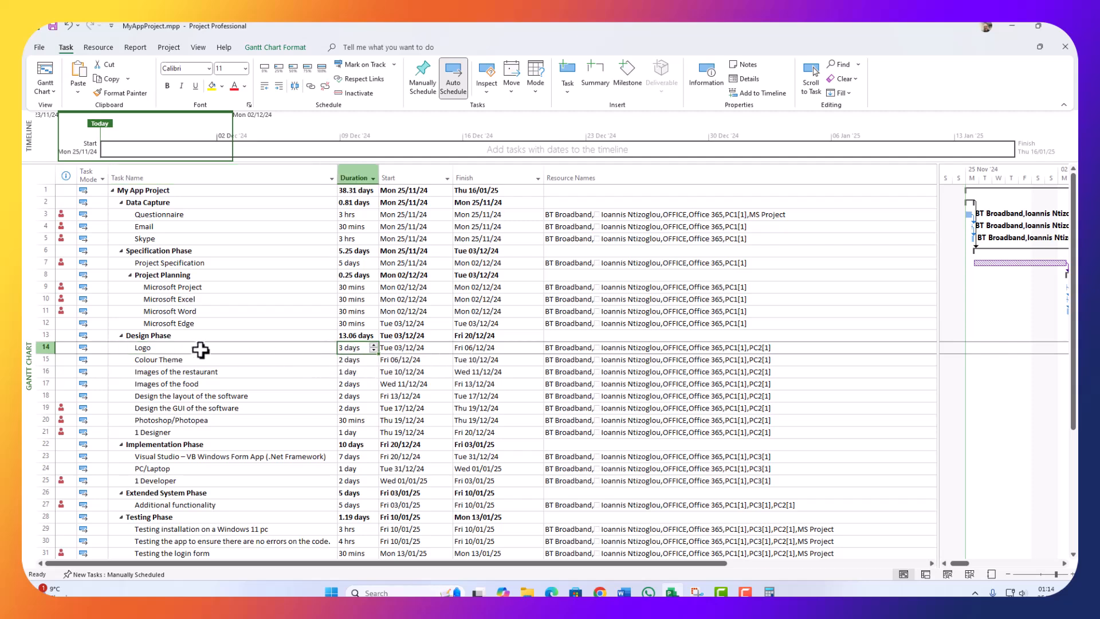
pyautogui.click(373, 349)
pyautogui.click(373, 350)
pyautogui.click(407, 398)
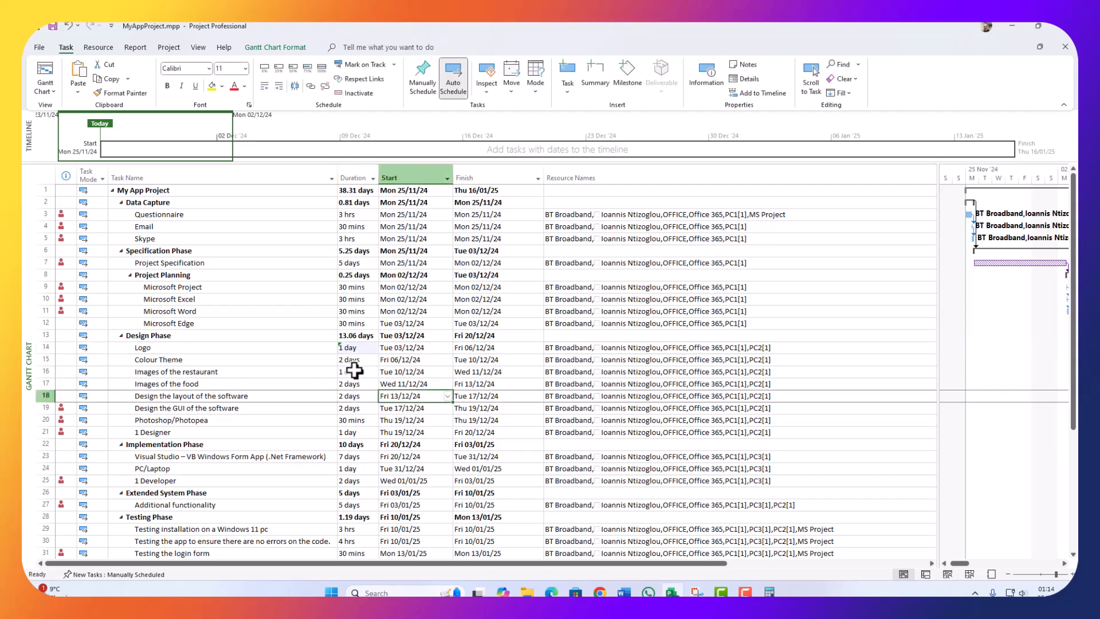
# Step: Reduce the Visual Studio task's duration from 7 days to 4 days
pyautogui.scroll(-2, 338, 453)
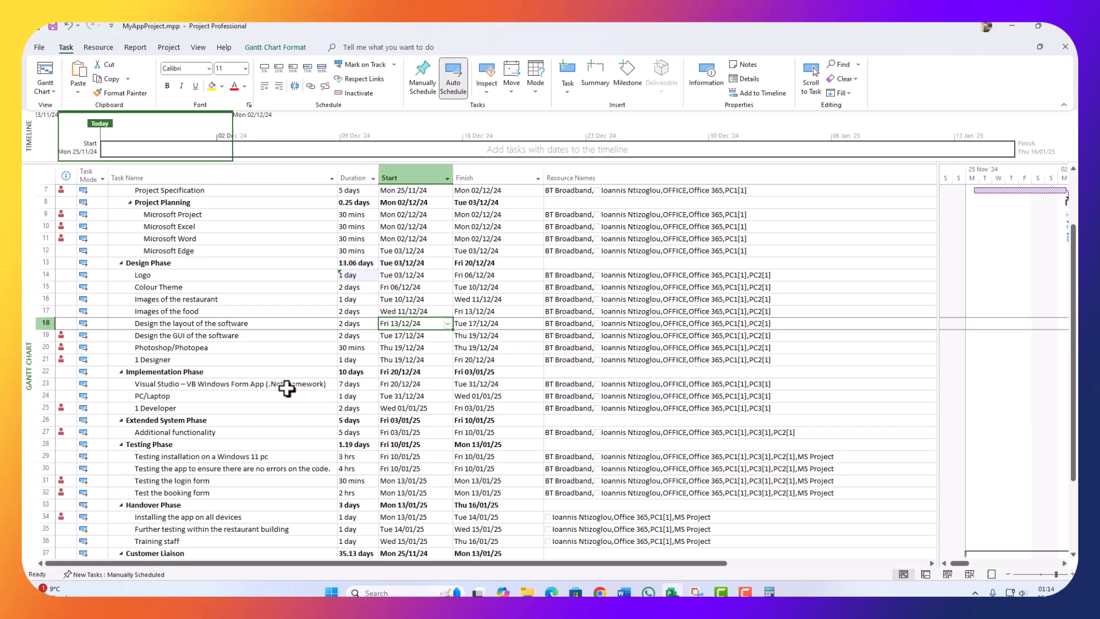
pyautogui.click(370, 384)
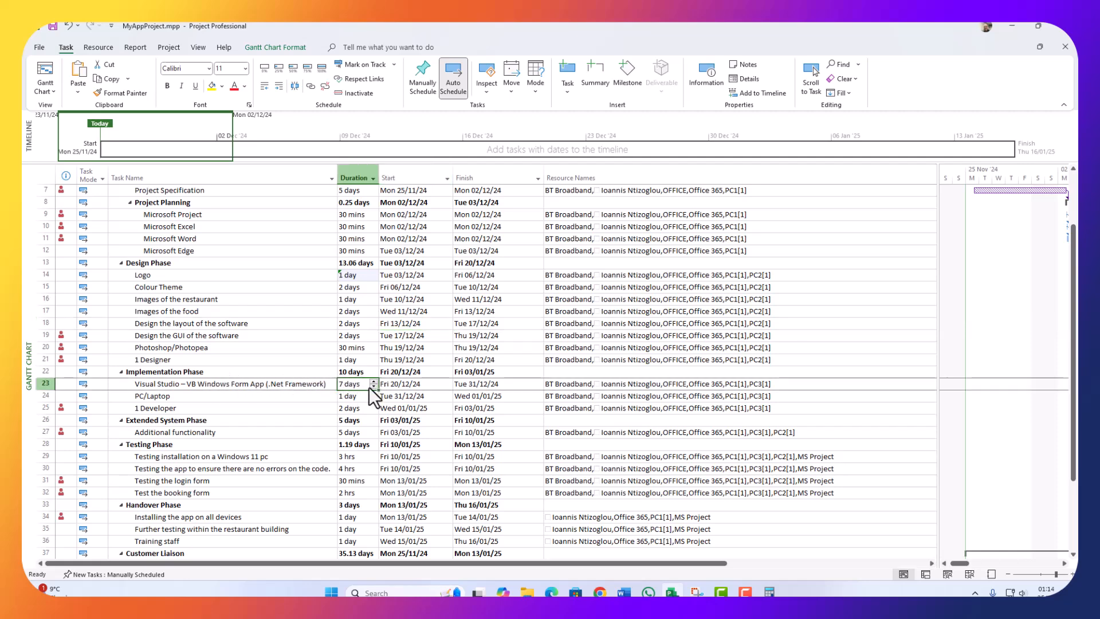
pyautogui.click(371, 386)
pyautogui.click(371, 386)
pyautogui.click(371, 386)
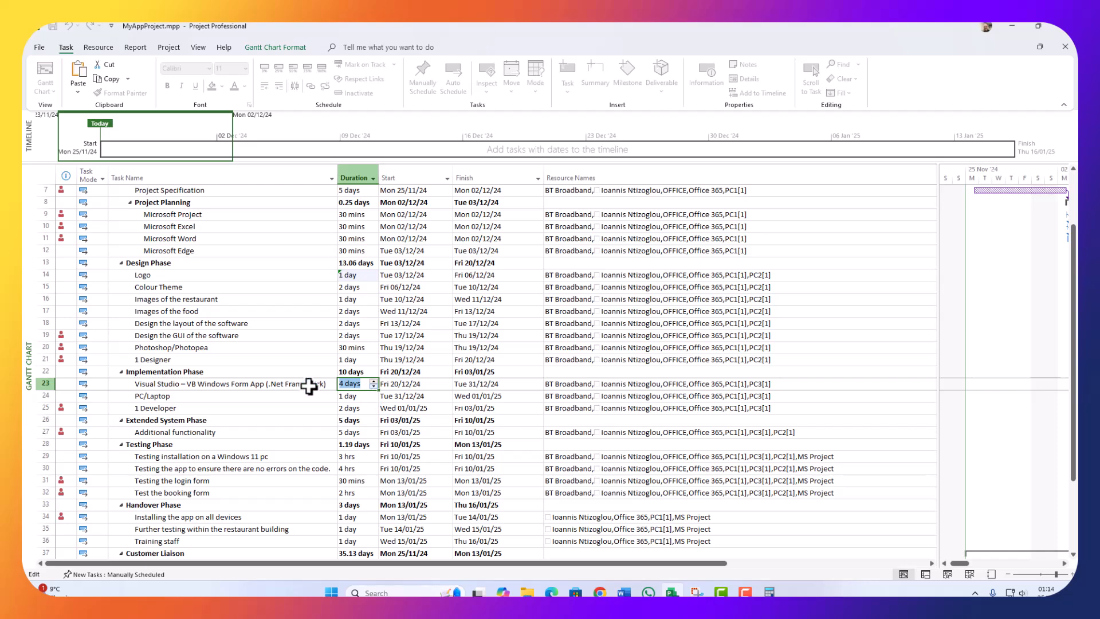
pyautogui.click(197, 437)
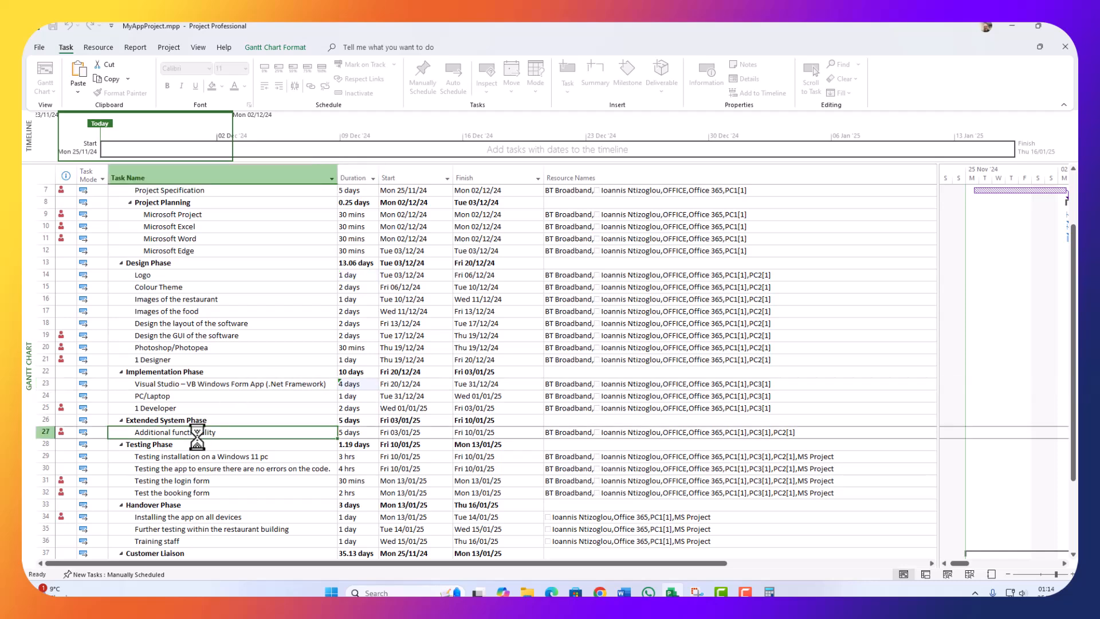
# Step: Reduce the Additional functionality task's duration to 3 days
pyautogui.click(349, 435)
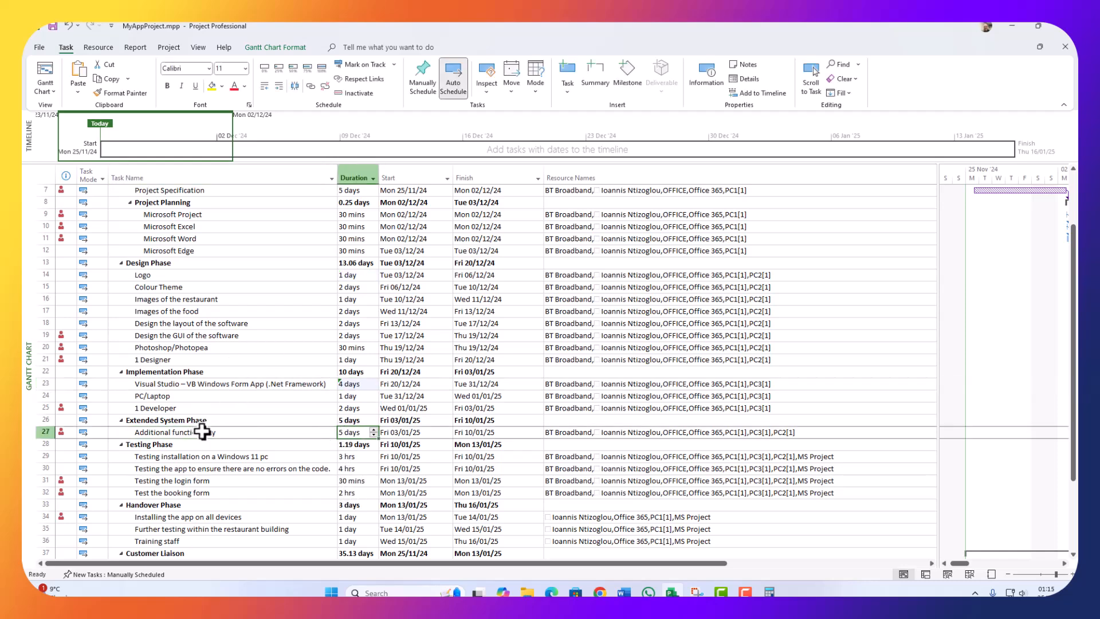
pyautogui.click(374, 434)
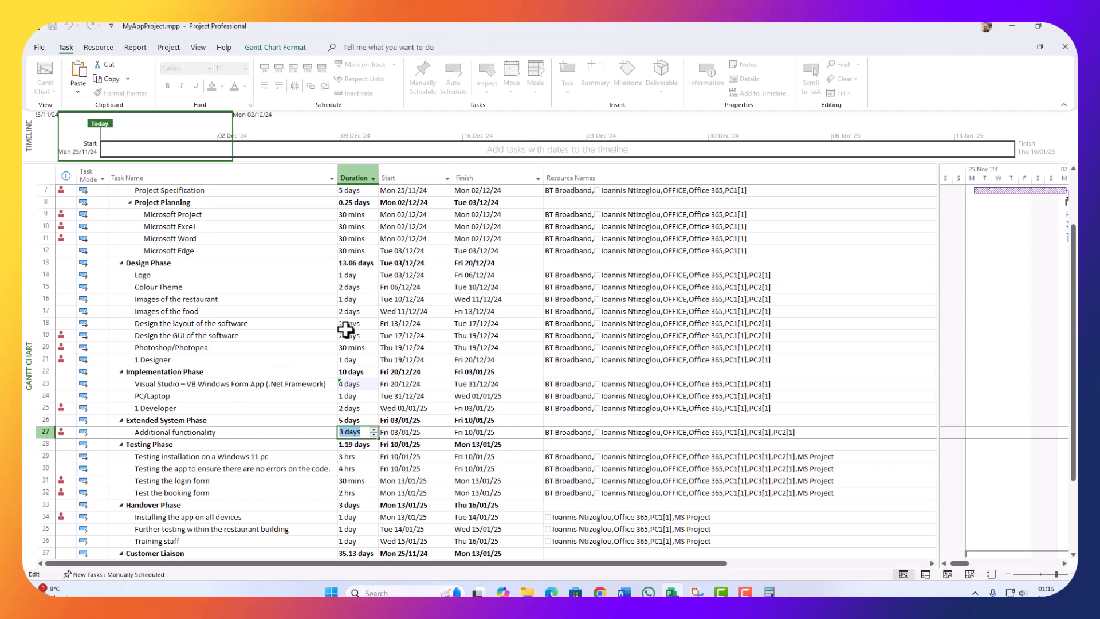
pyautogui.click(350, 287)
pyautogui.scroll(-3, 356, 424)
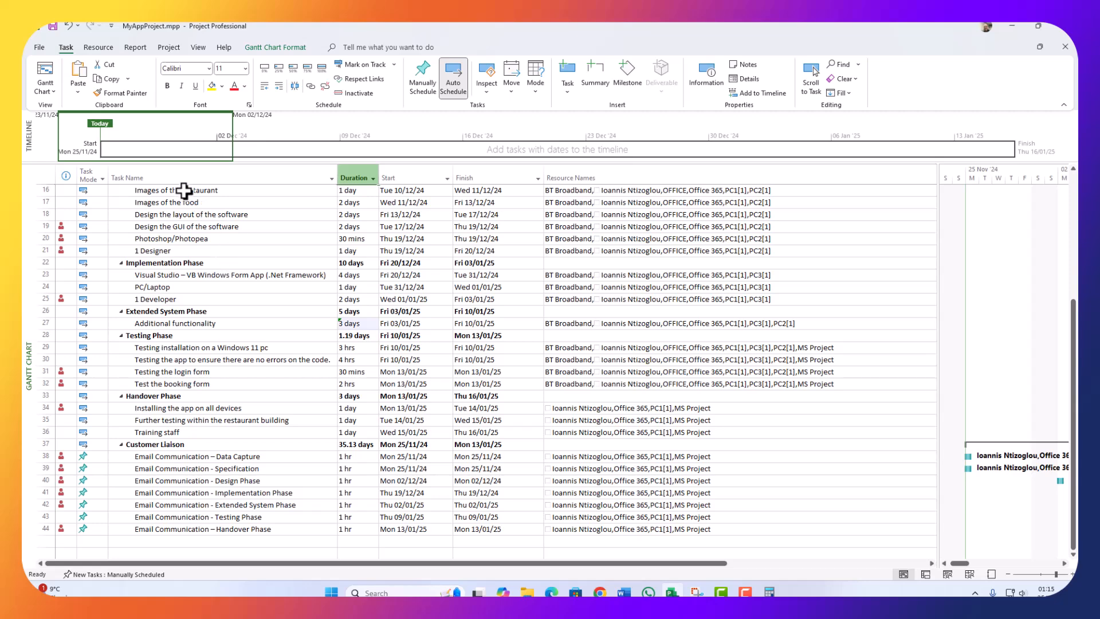
pyautogui.click(45, 91)
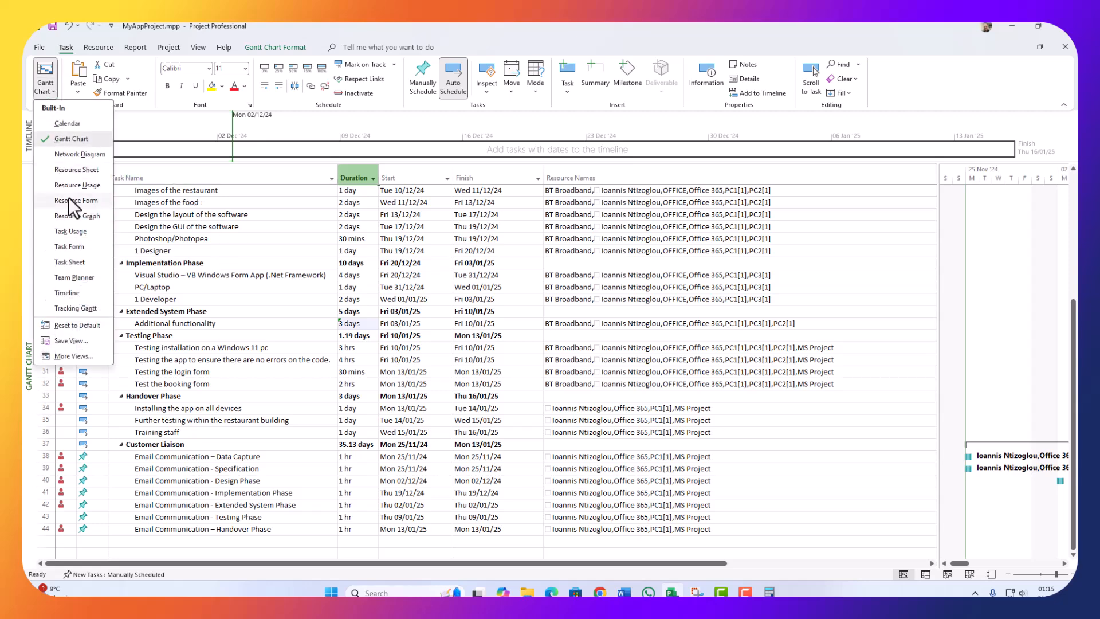
# Step: In the Resource Sheet, change the work resource's Std. Rate from 25 to £30.00/hr, then return to the Gantt Chart
pyautogui.click(76, 169)
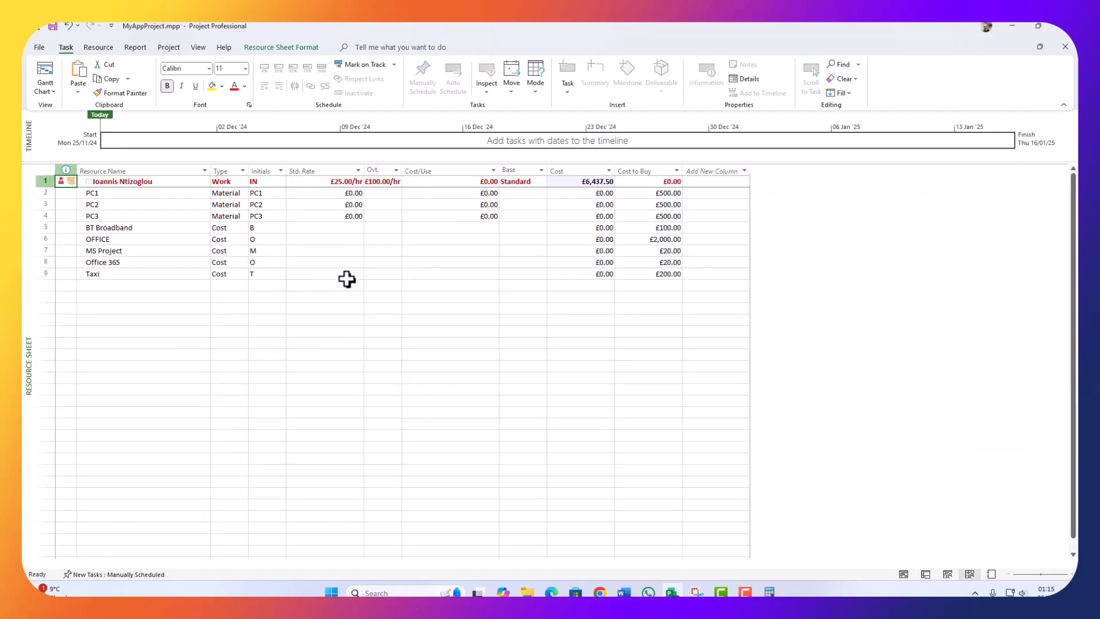
pyautogui.click(340, 182)
pyautogui.click(340, 183)
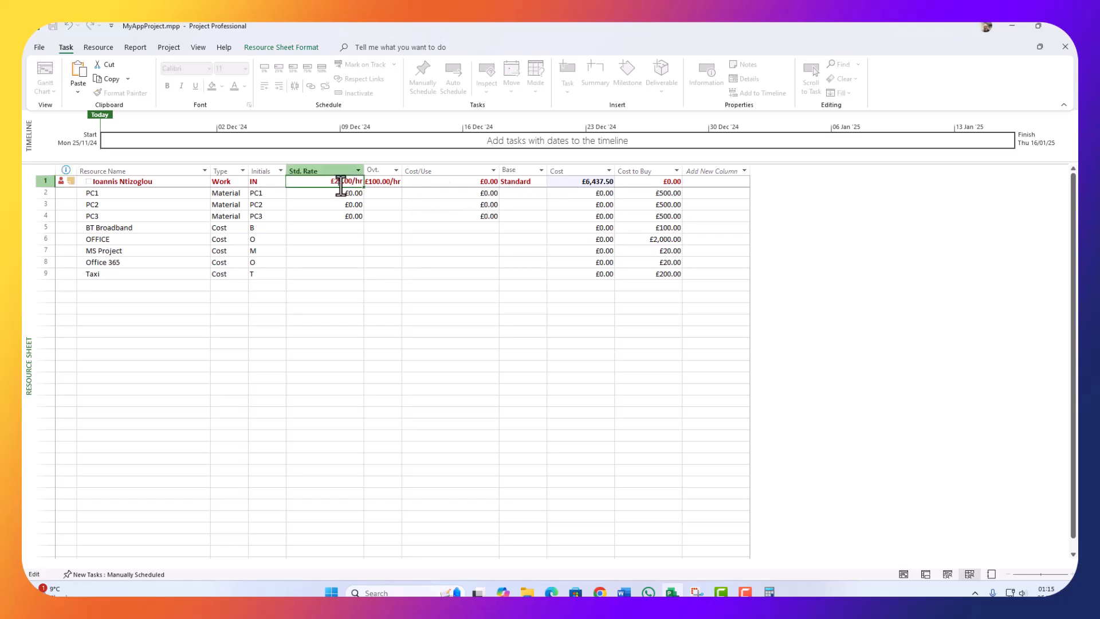
pyautogui.moveTo(342, 182); pyautogui.dragTo(328, 185)
pyautogui.write('30')
pyautogui.click(445, 275)
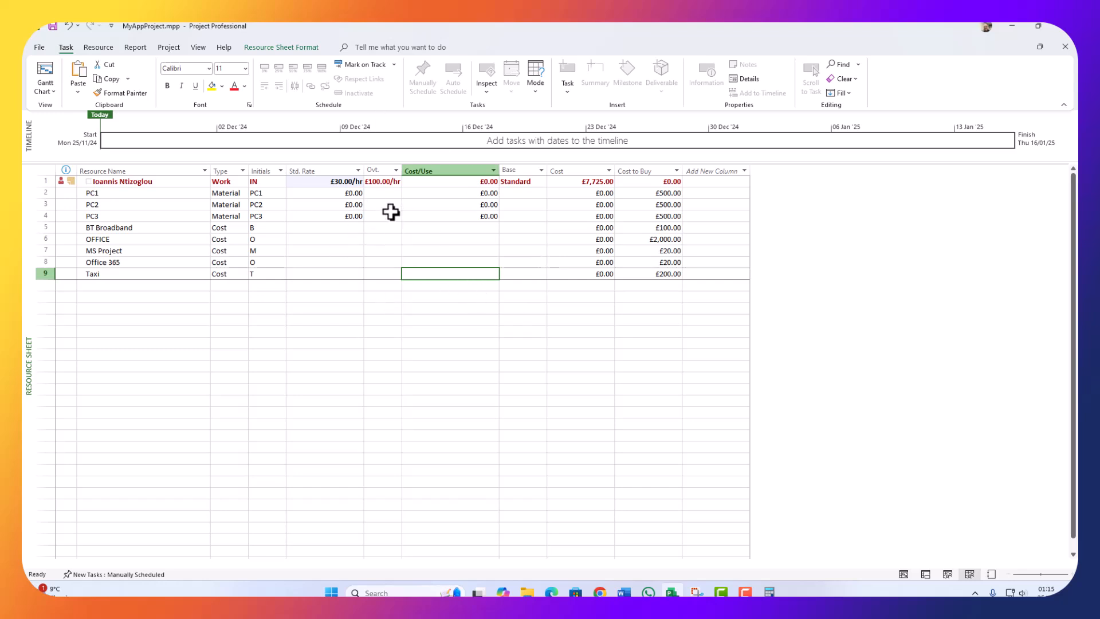
pyautogui.click(39, 87)
pyautogui.click(38, 61)
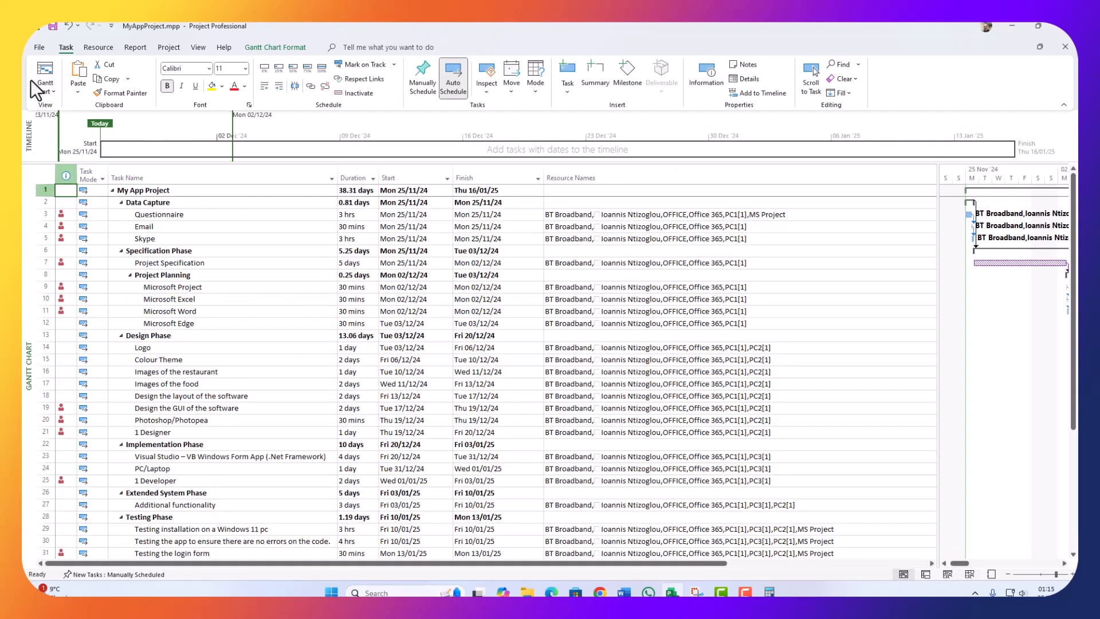
pyautogui.click(43, 91)
pyautogui.click(80, 173)
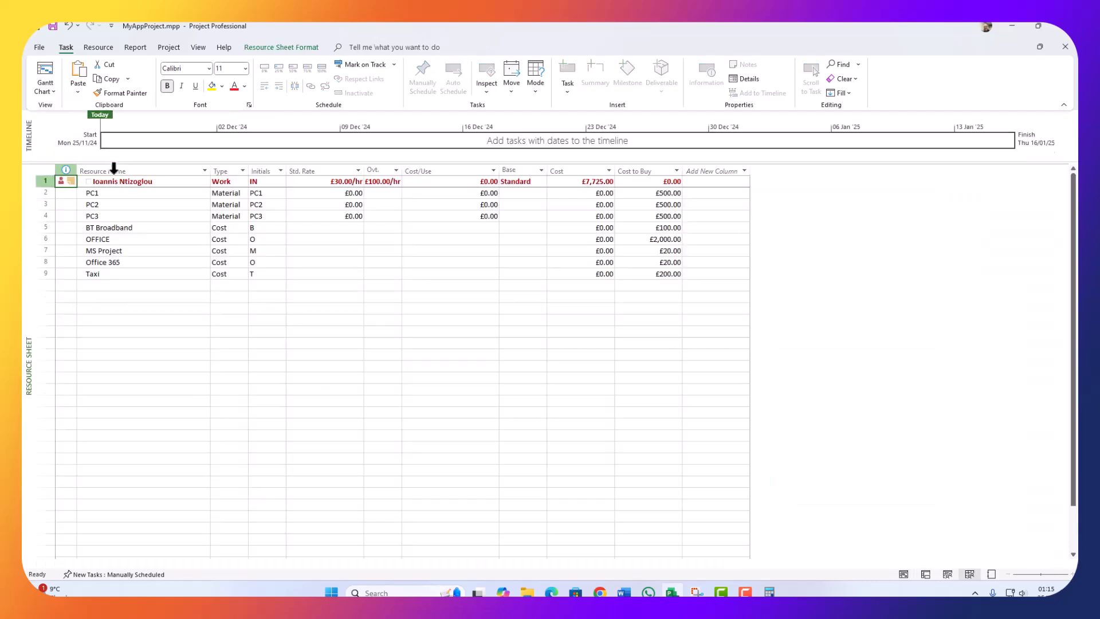
pyautogui.click(358, 215)
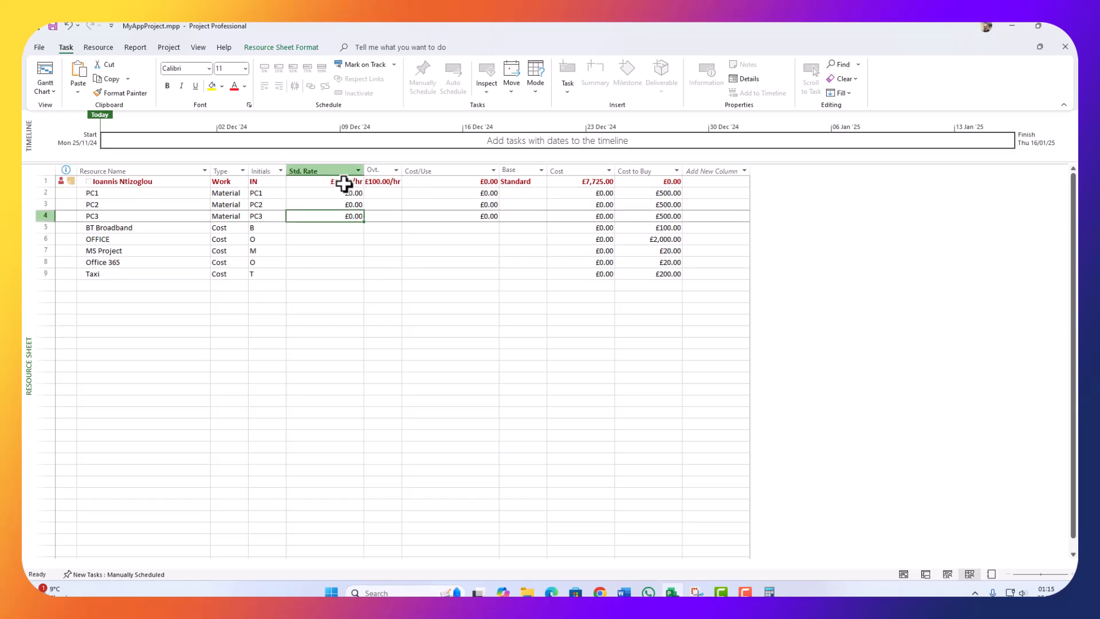
pyautogui.click(345, 183)
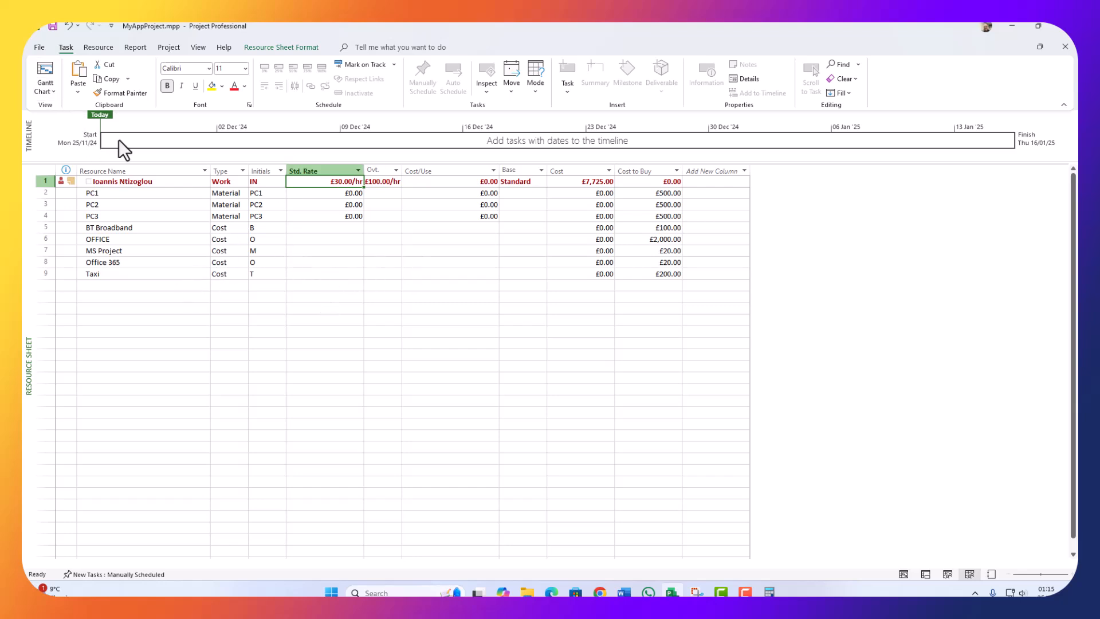
pyautogui.click(45, 74)
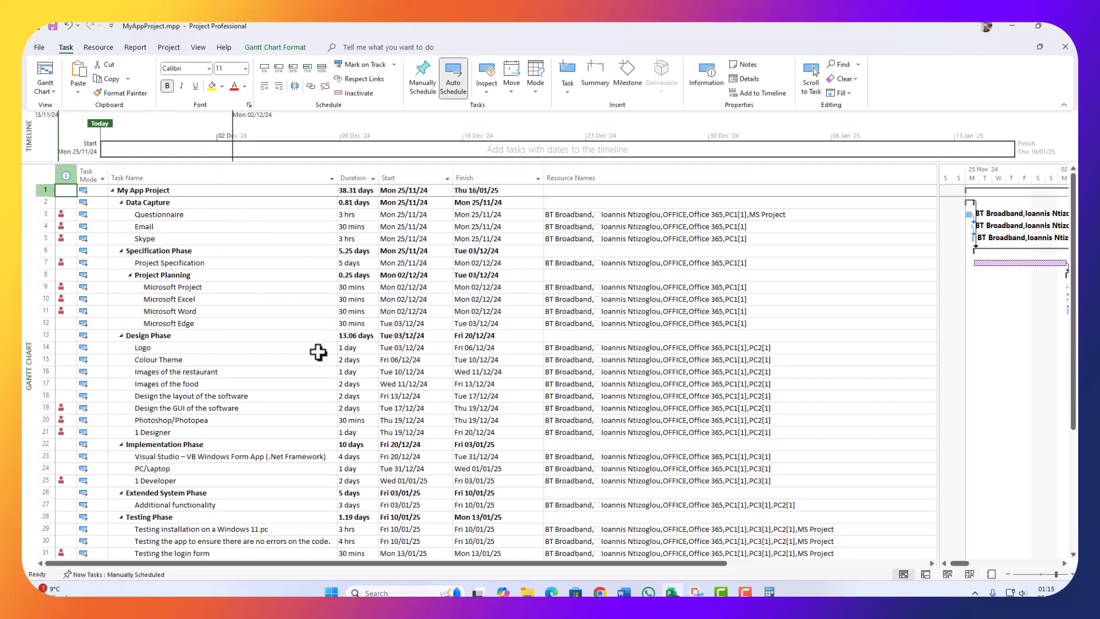
pyautogui.scroll(-1, 300, 439)
pyautogui.scroll(-1, 328, 439)
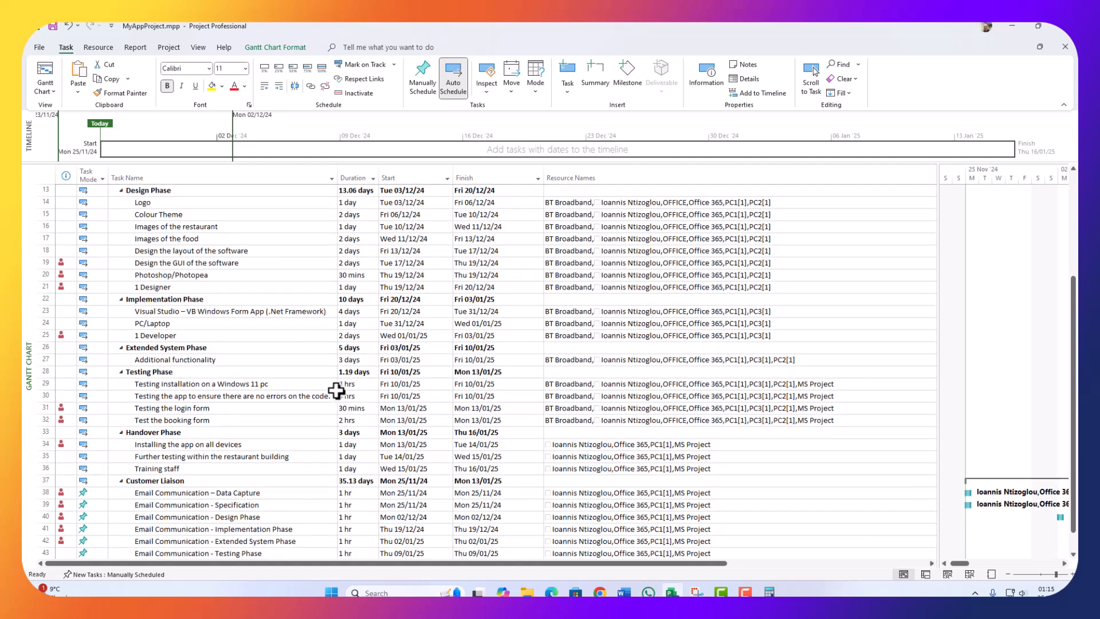